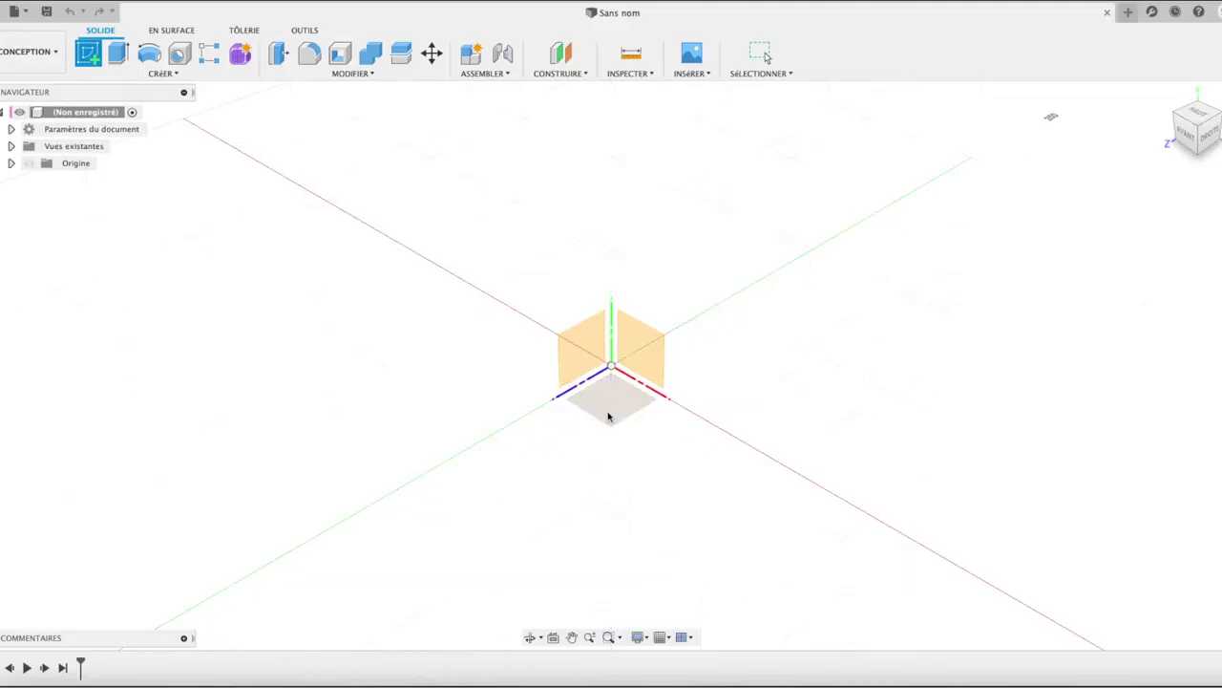
- Start a new sketch on the origin plane and view it straight down from the top
click(611, 411)
click(1201, 404)
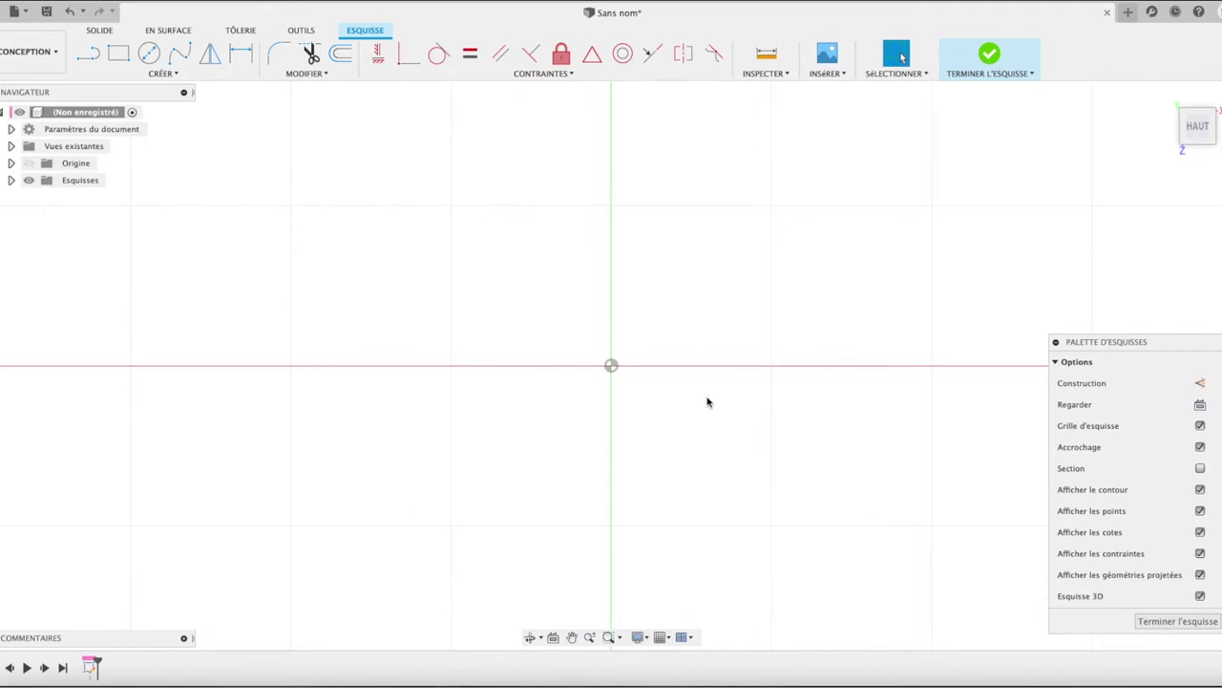
- Draw a 20 × 80 mm rectangle left of the origin and select its profile
click(118, 53)
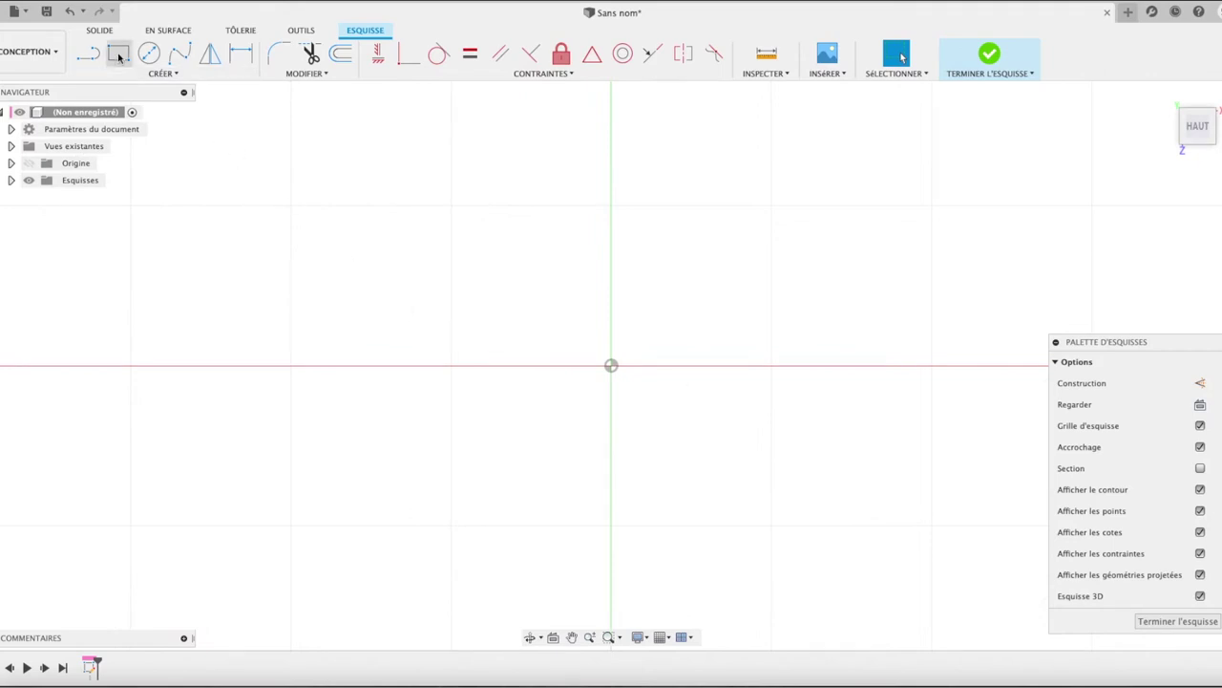
click(451, 204)
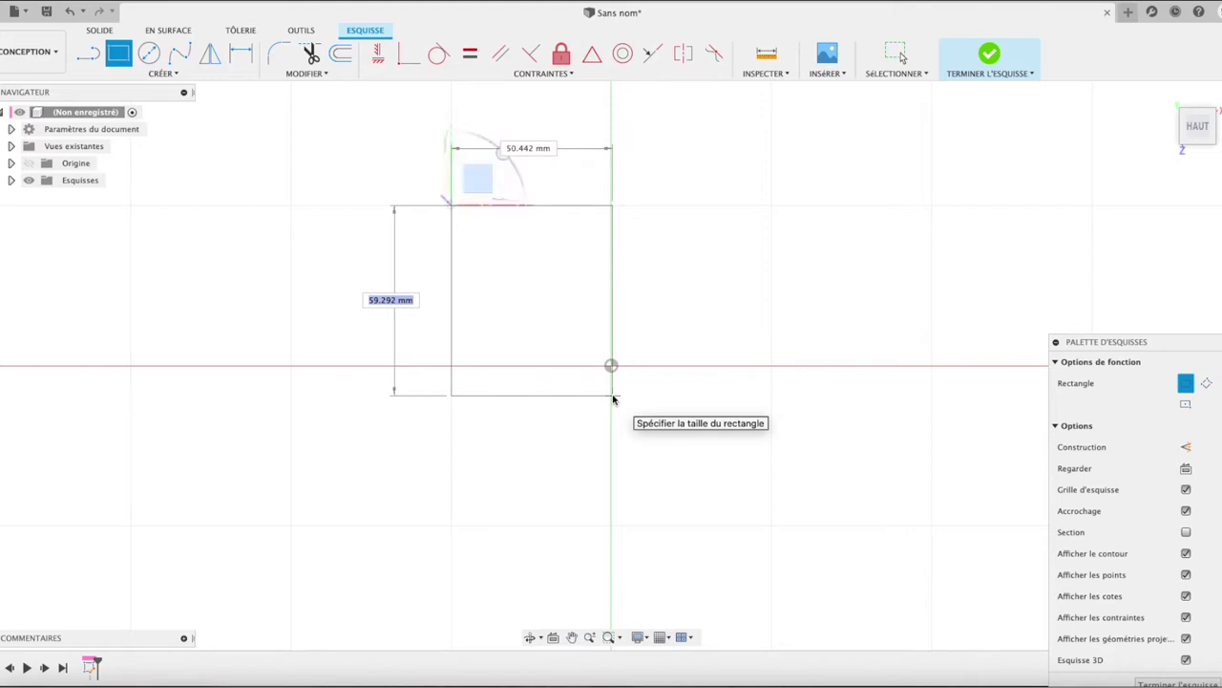
text(8)
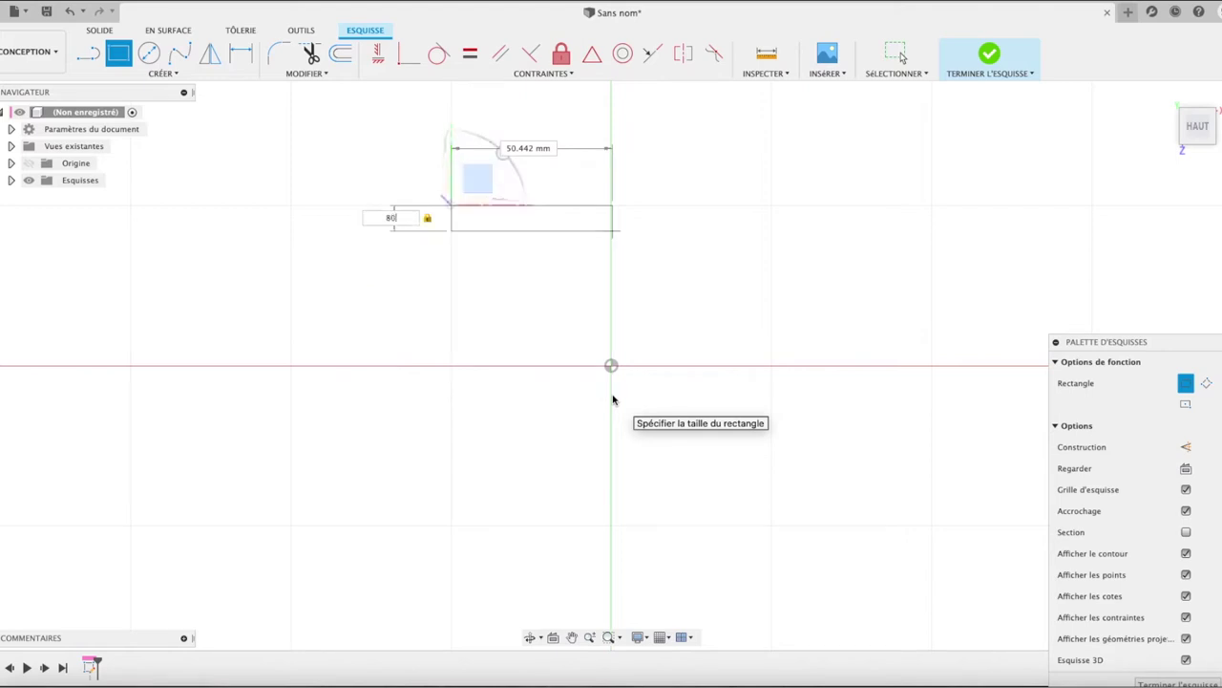
text(0)
key(Tab)
text(20)
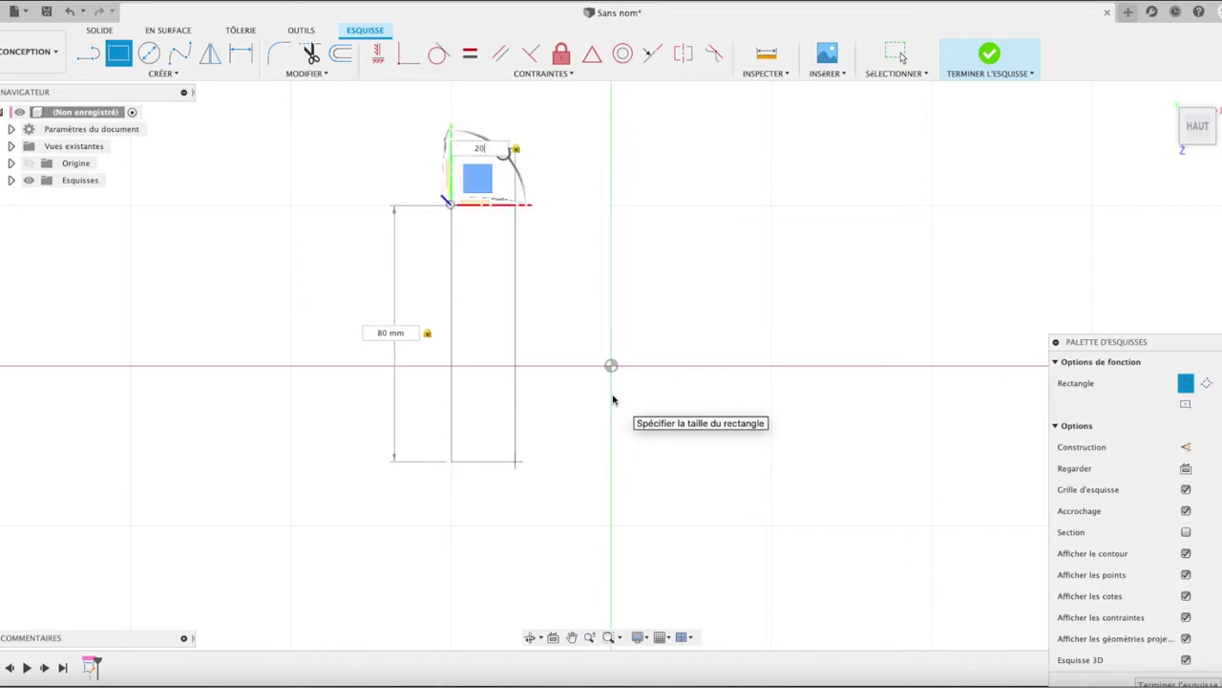
key(Return)
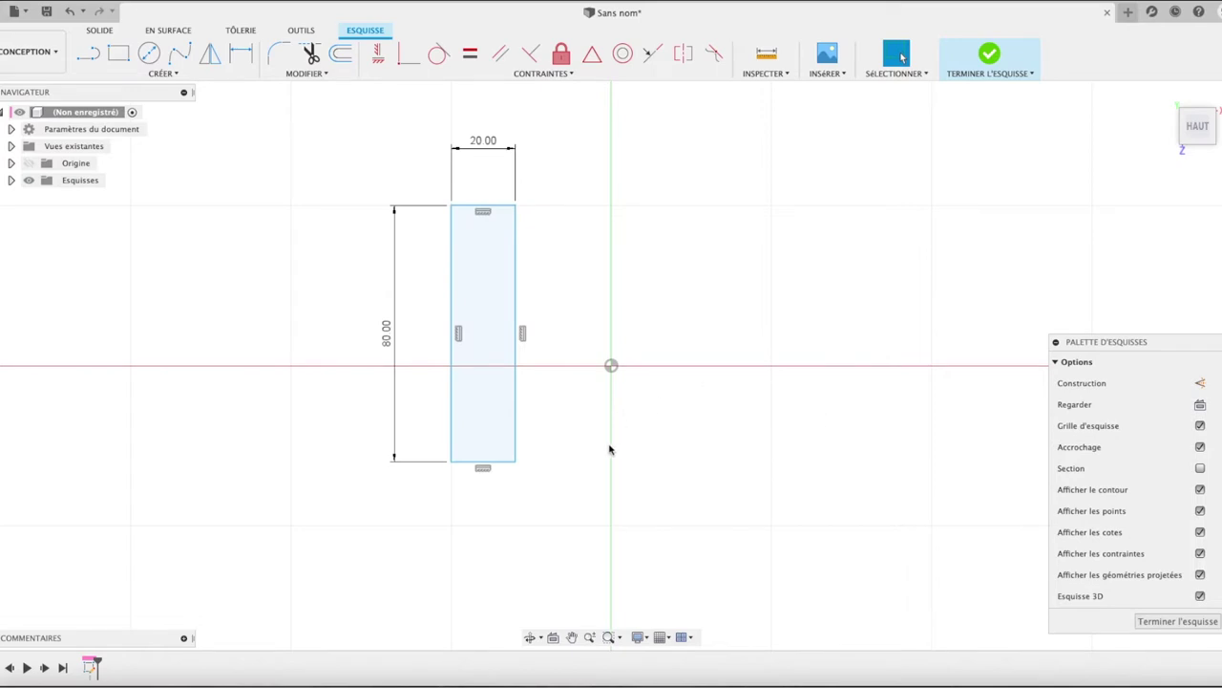
click(510, 440)
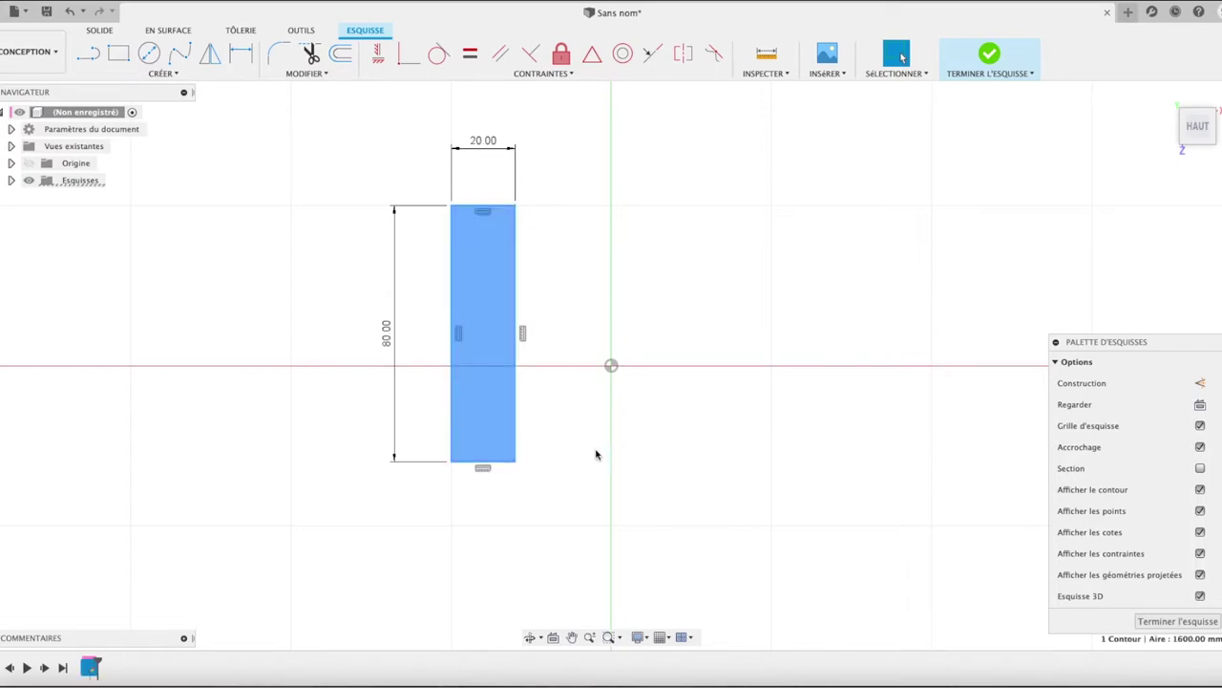
key(e)
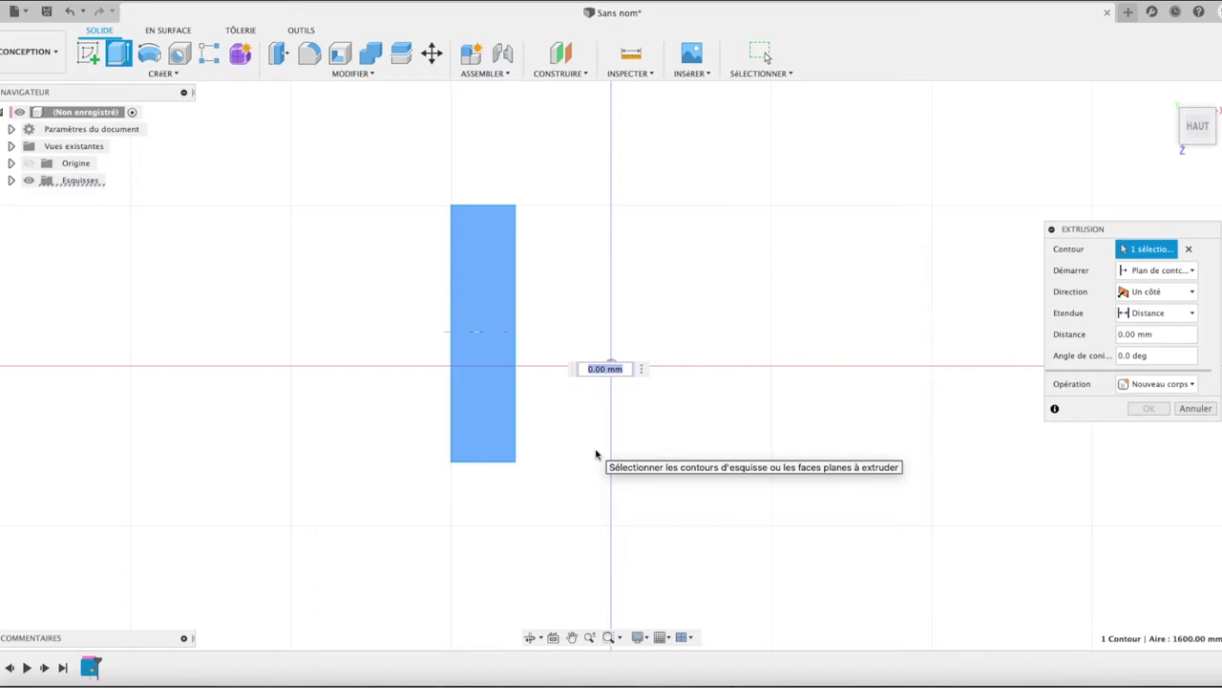
- Extrude the rectangle 25 mm into a 20 × 80 × 25 mm block and select its top face
text(25)
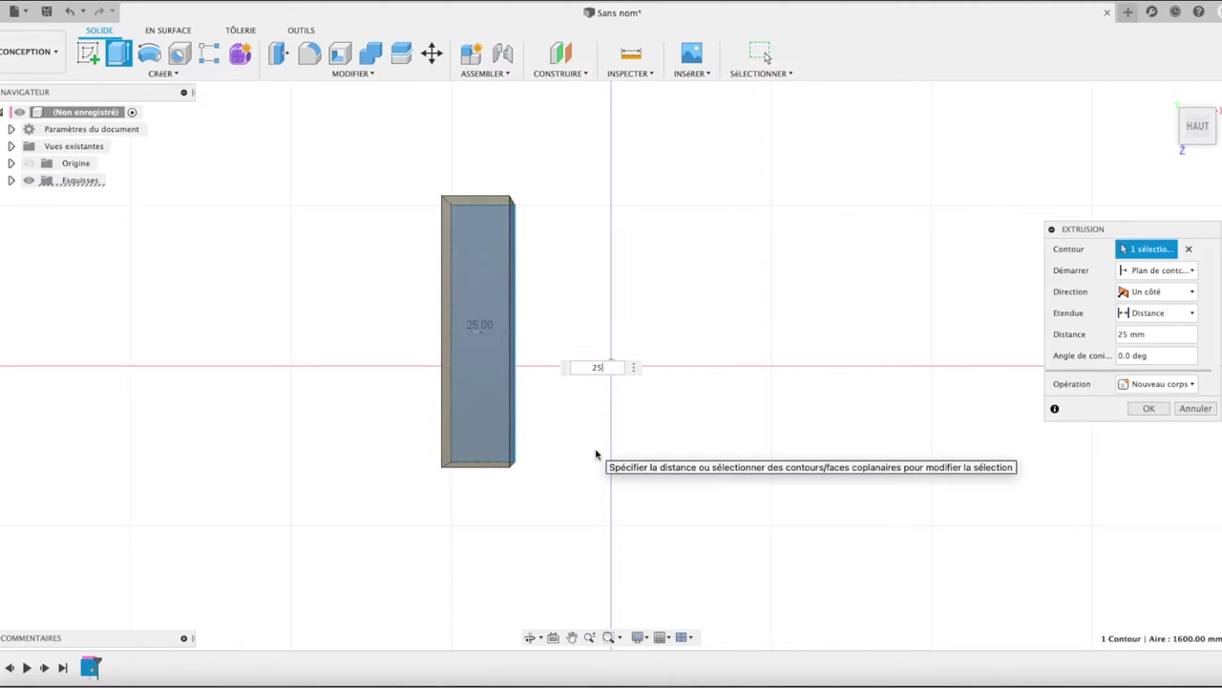
key(Return)
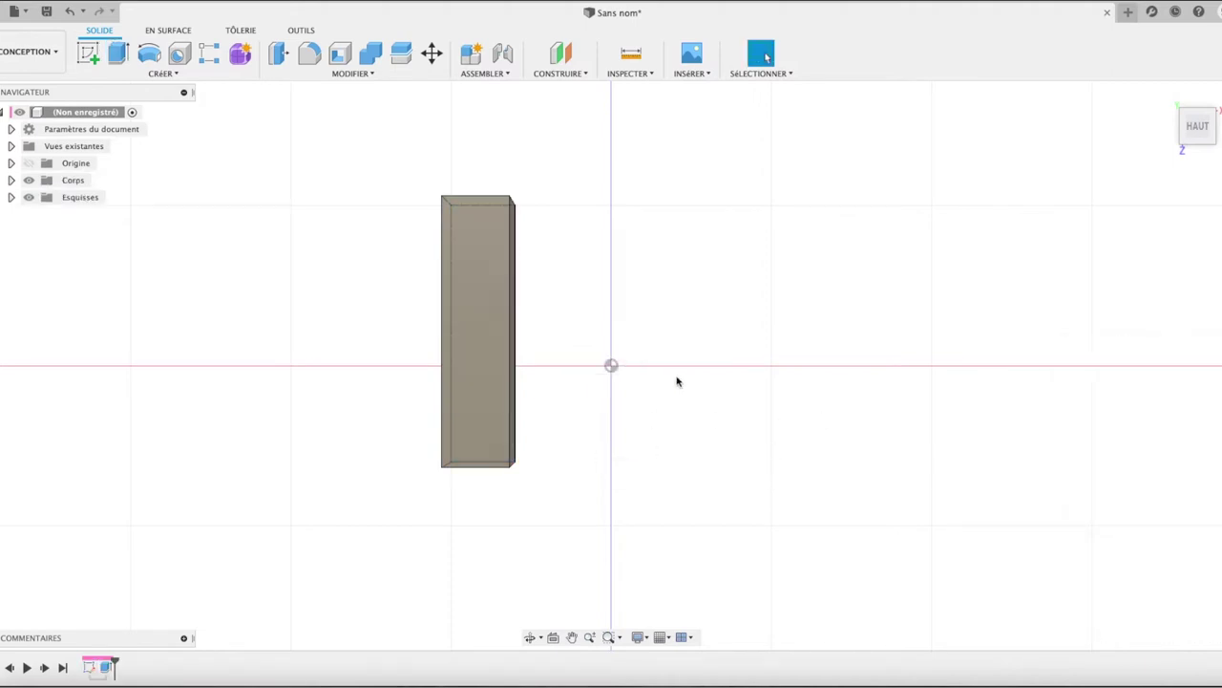
click(1166, 94)
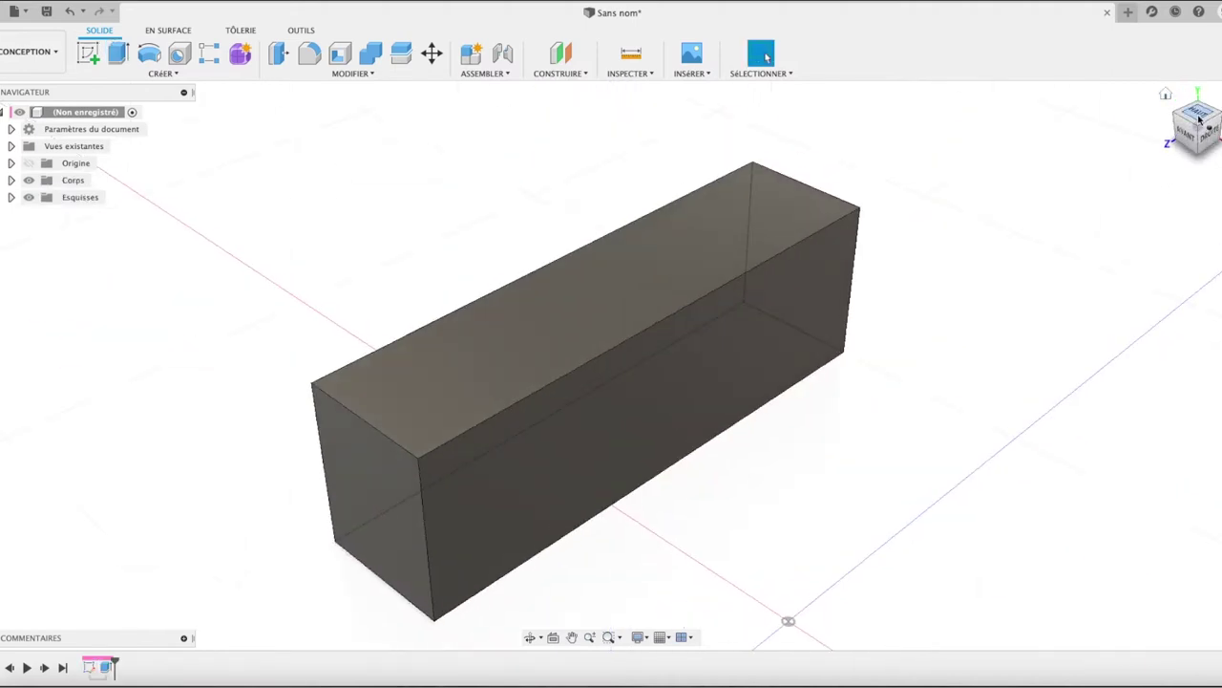
click(1196, 118)
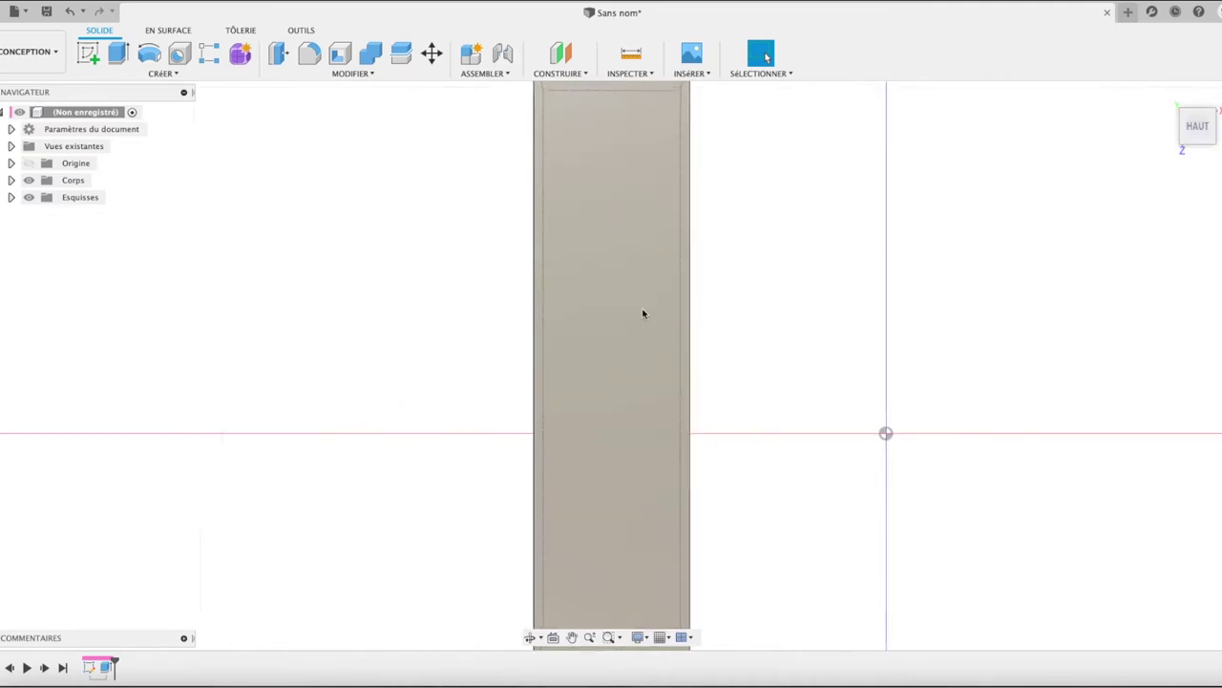
click(643, 313)
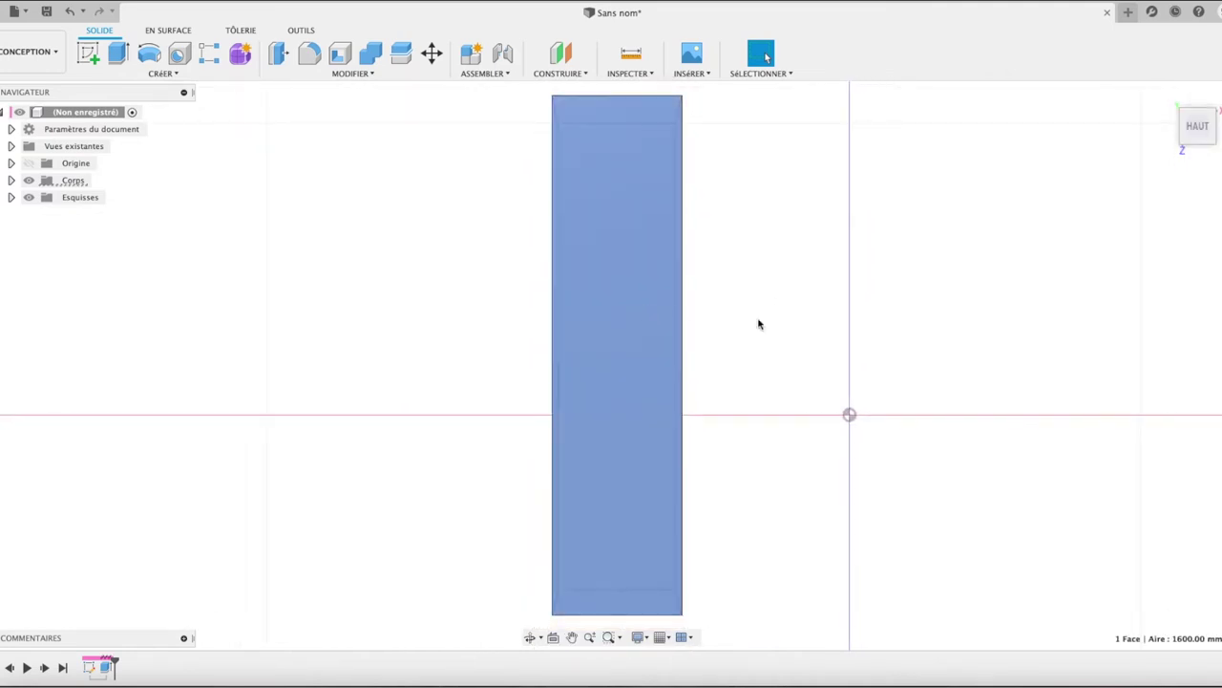
- Shell the block outward with 2 mm walls, removing the top face to form an open tray
click(340, 53)
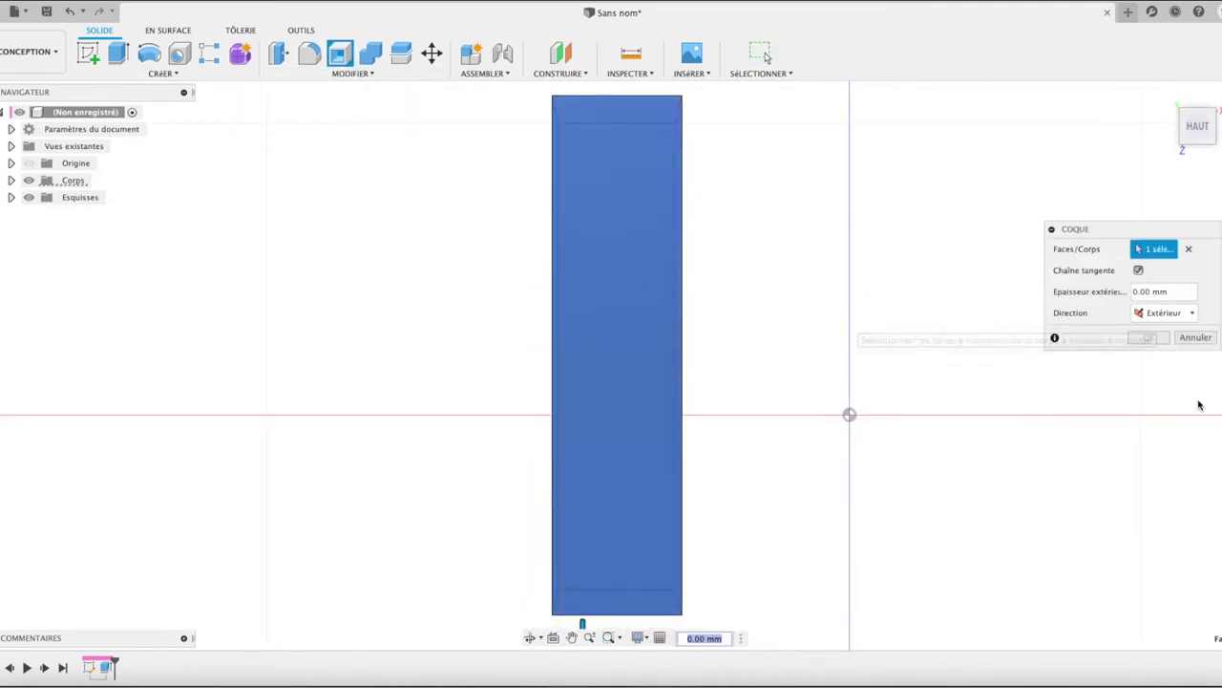
click(1169, 292)
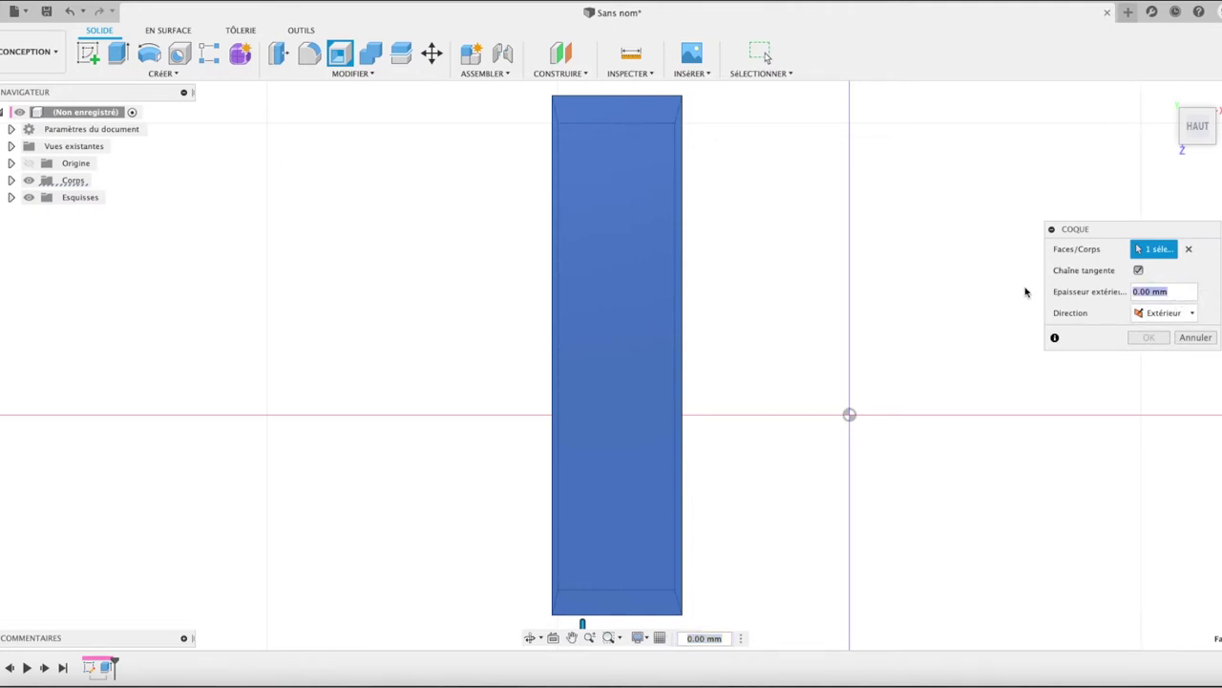
text(2)
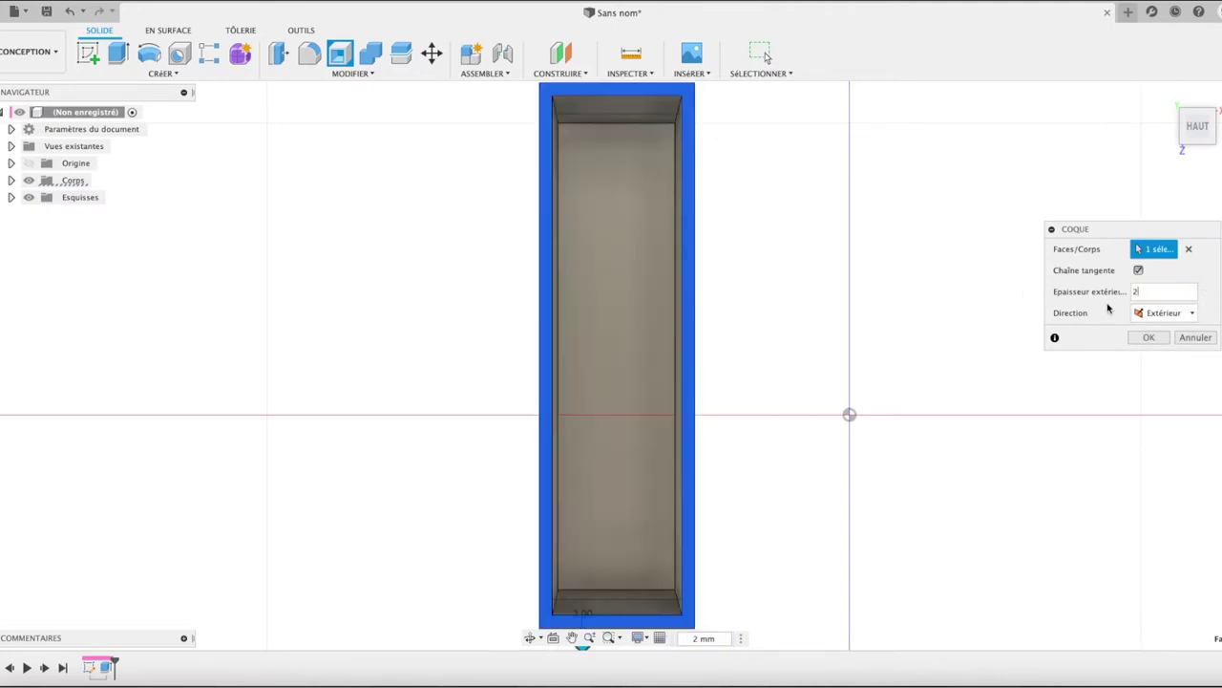
click(1149, 337)
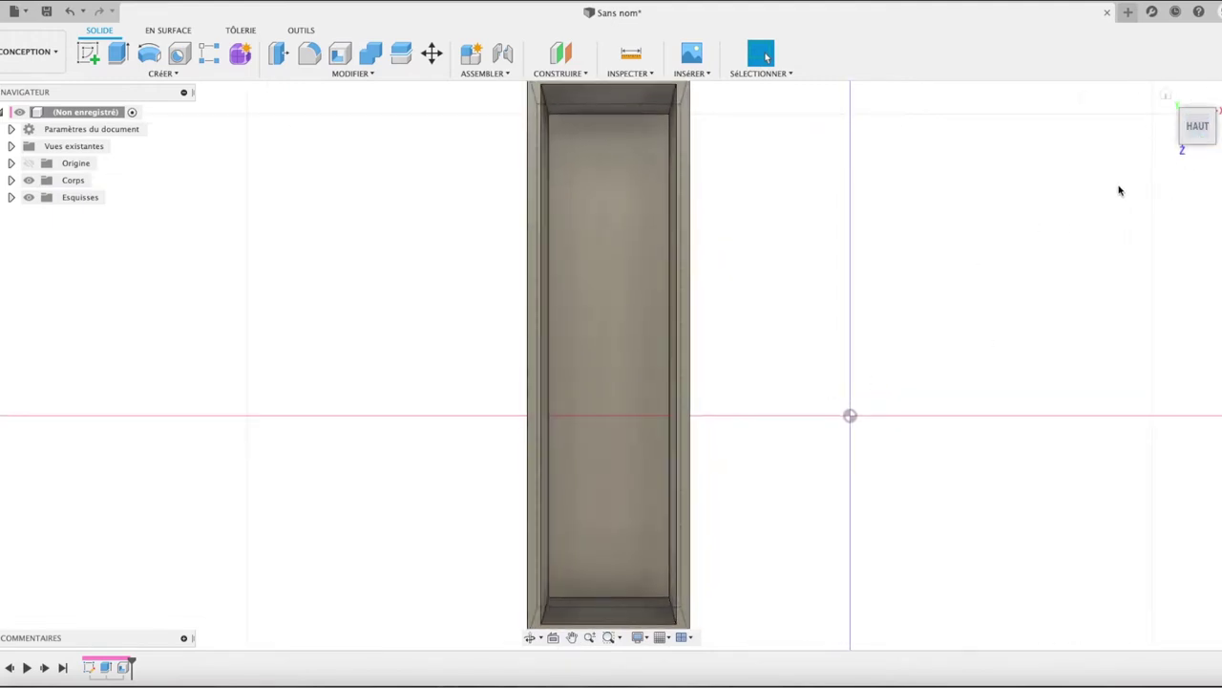
click(1166, 96)
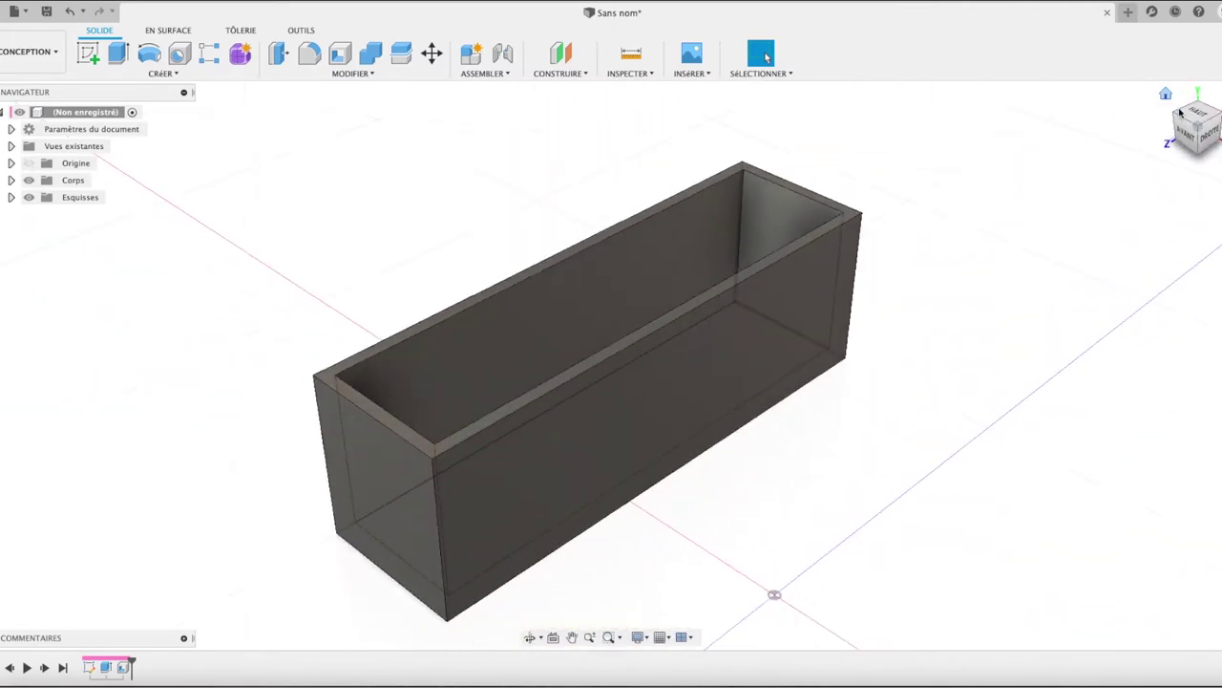
click(1184, 114)
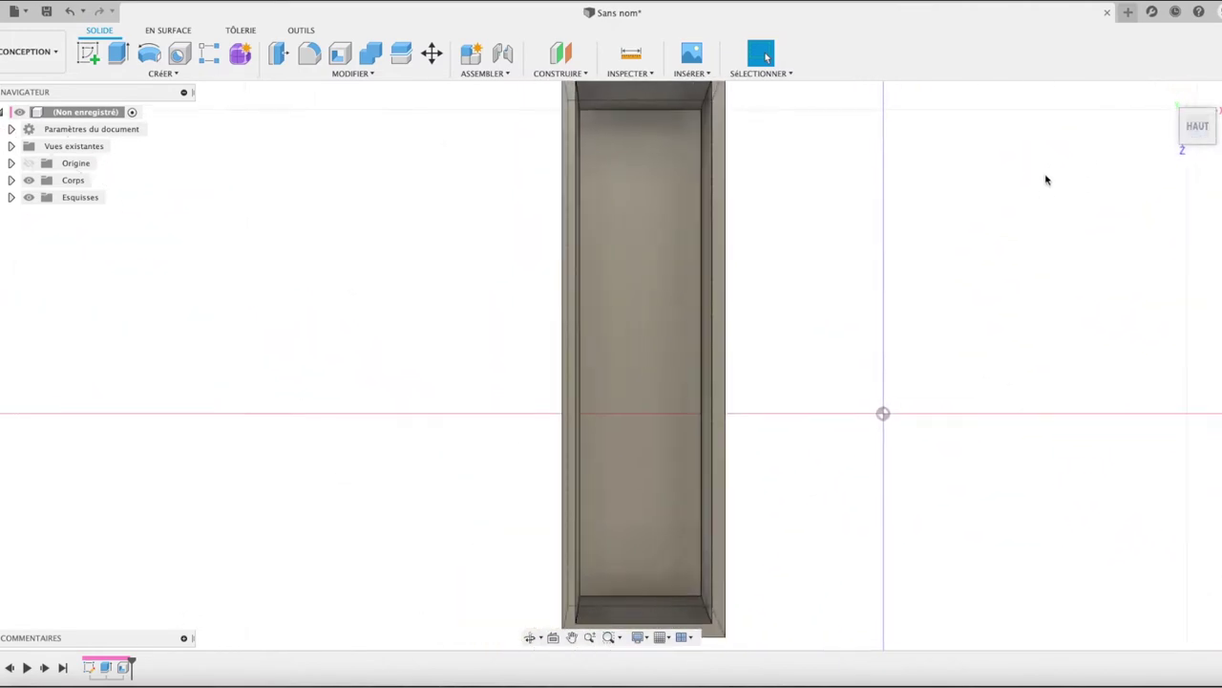
- Switch the camera to orthographic projection and recheck the tray from the Home and Top views
scroll(1045, 179, up, 1)
scroll(1046, 179, up, 2)
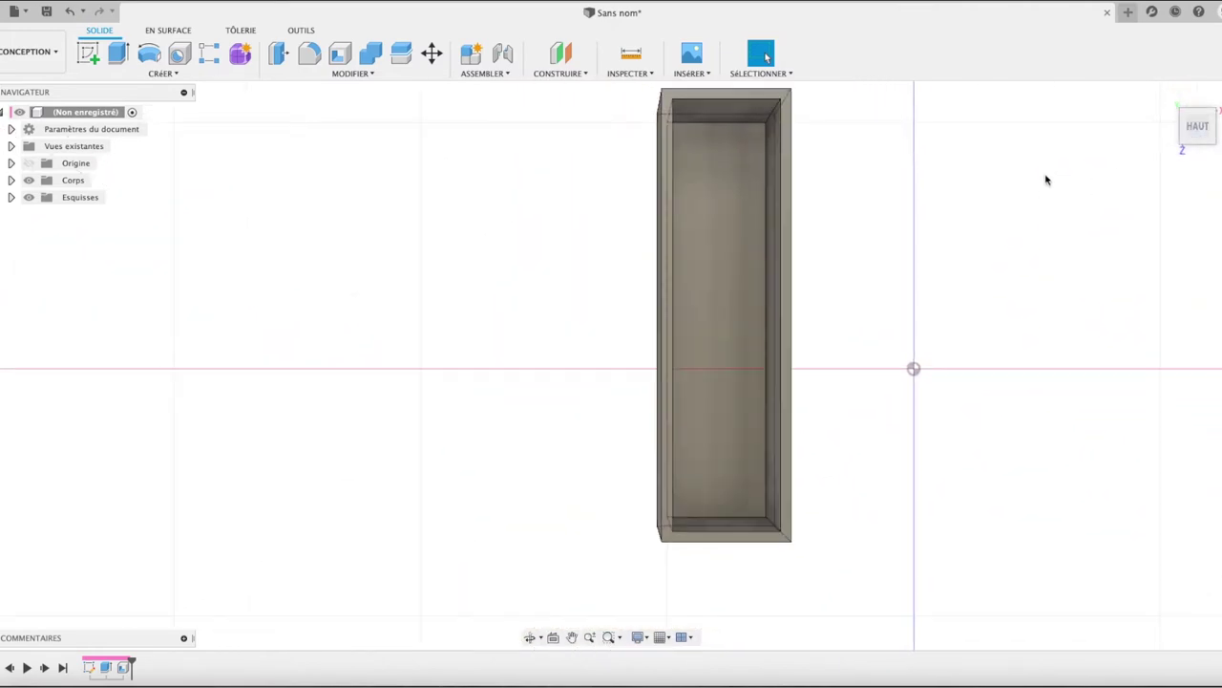
click(648, 644)
mouse_move(638, 637)
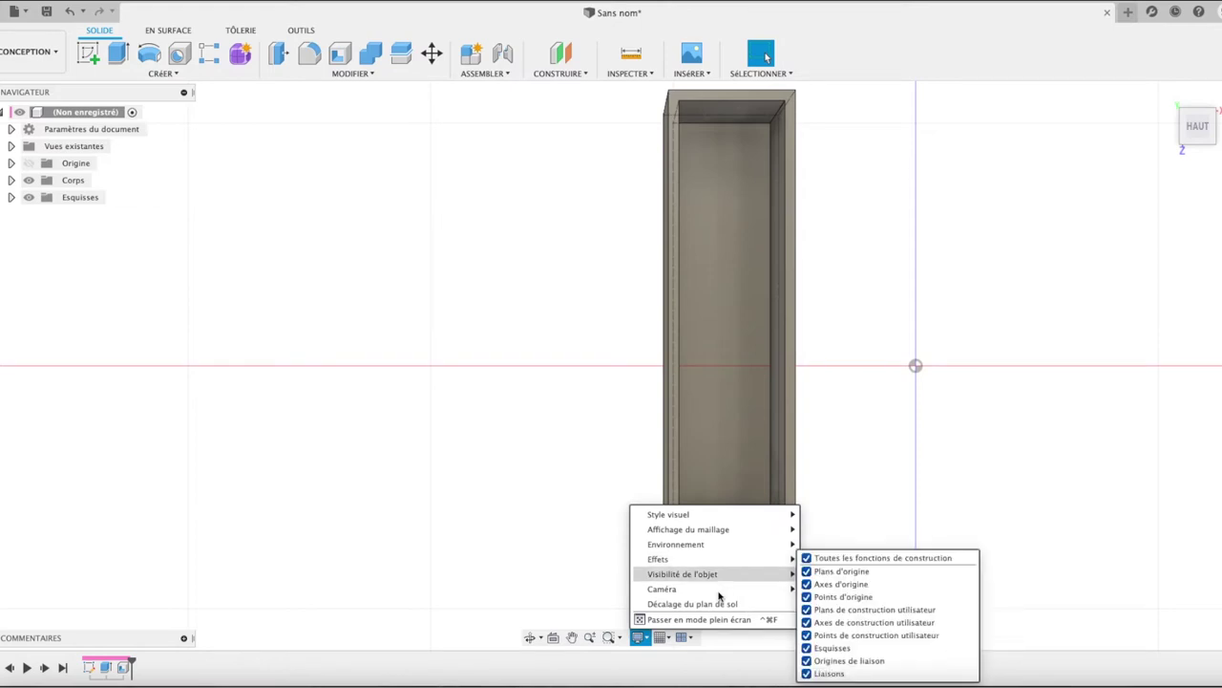
mouse_move(662, 589)
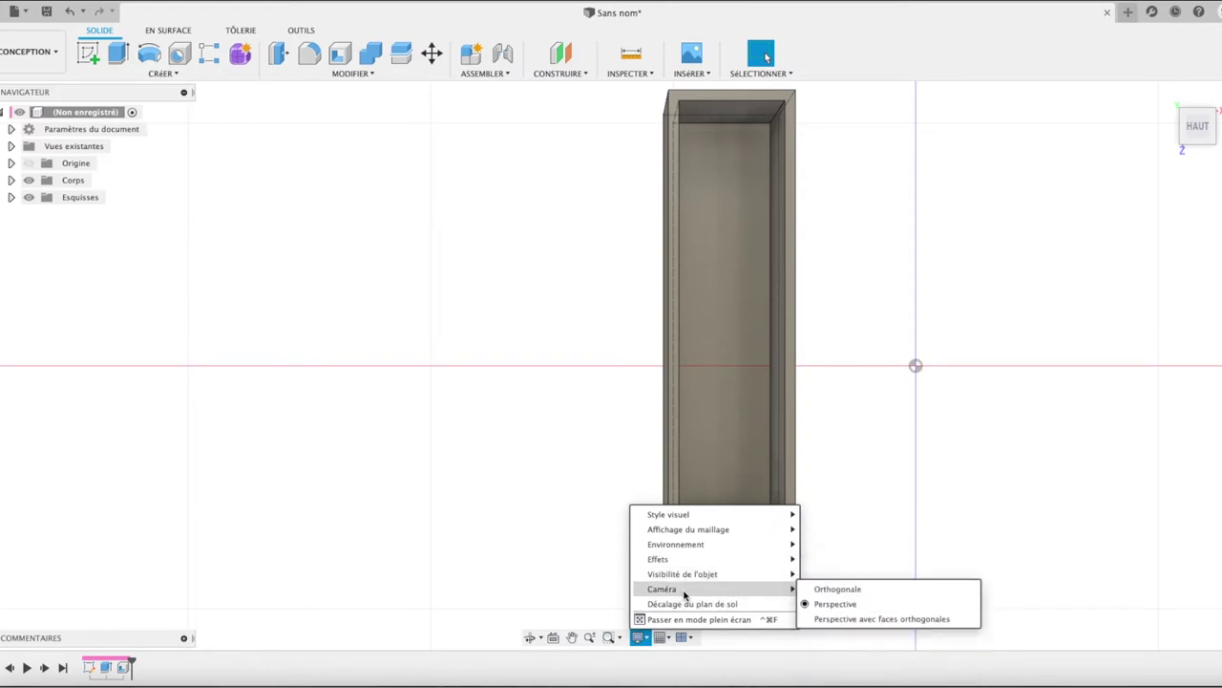
click(834, 592)
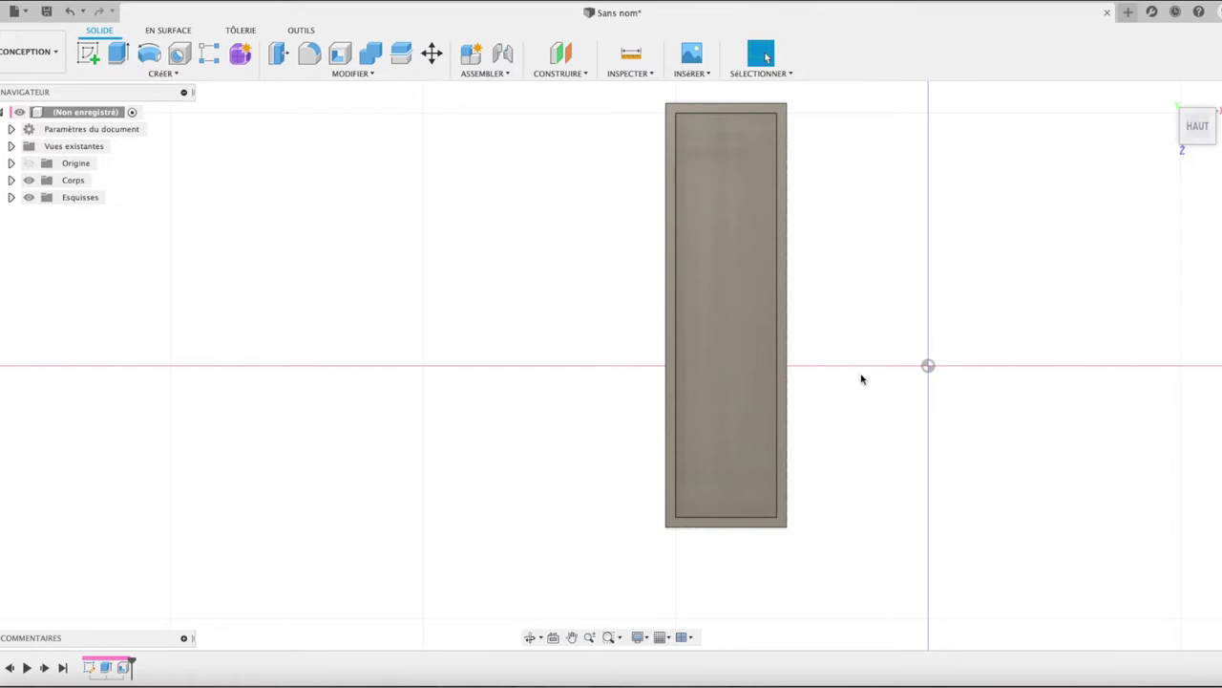
scroll(867, 380, down, 1)
scroll(867, 379, down, 4)
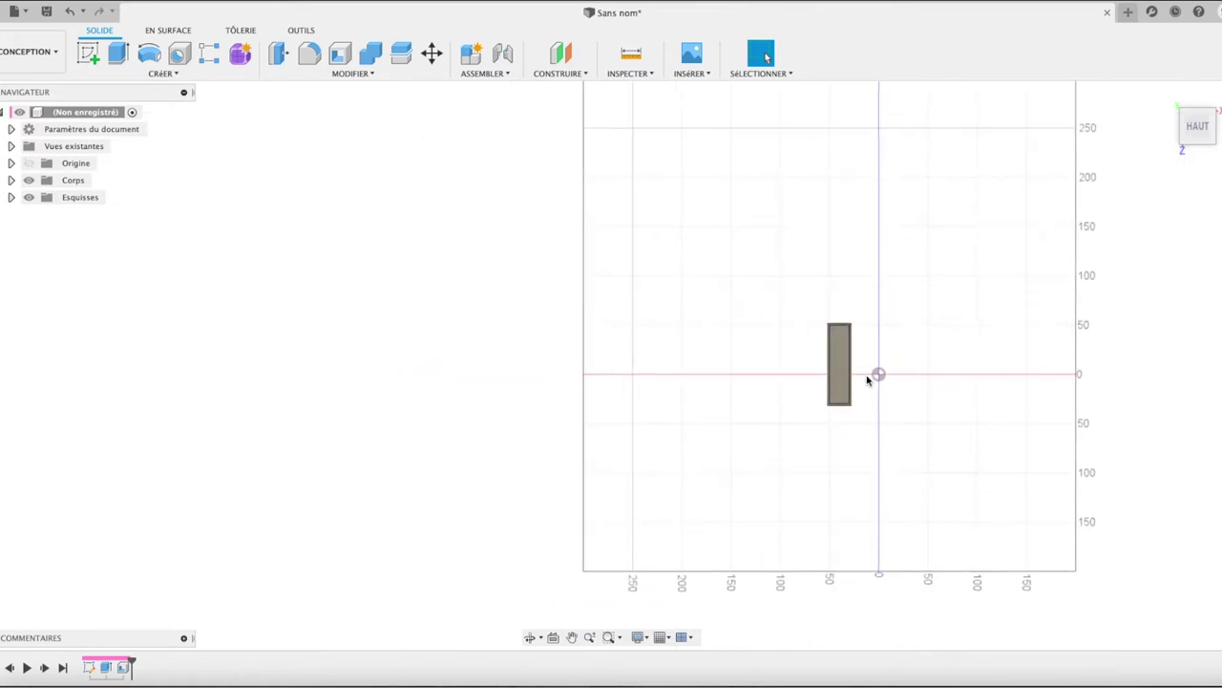
click(1165, 94)
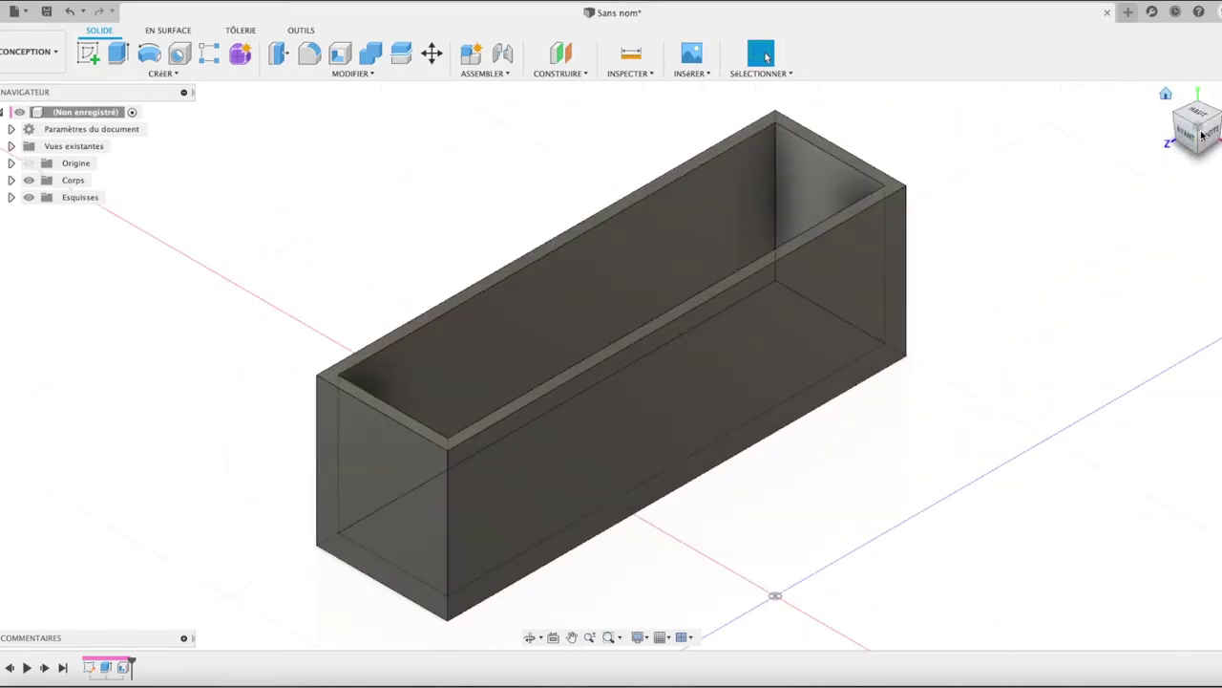
click(1201, 116)
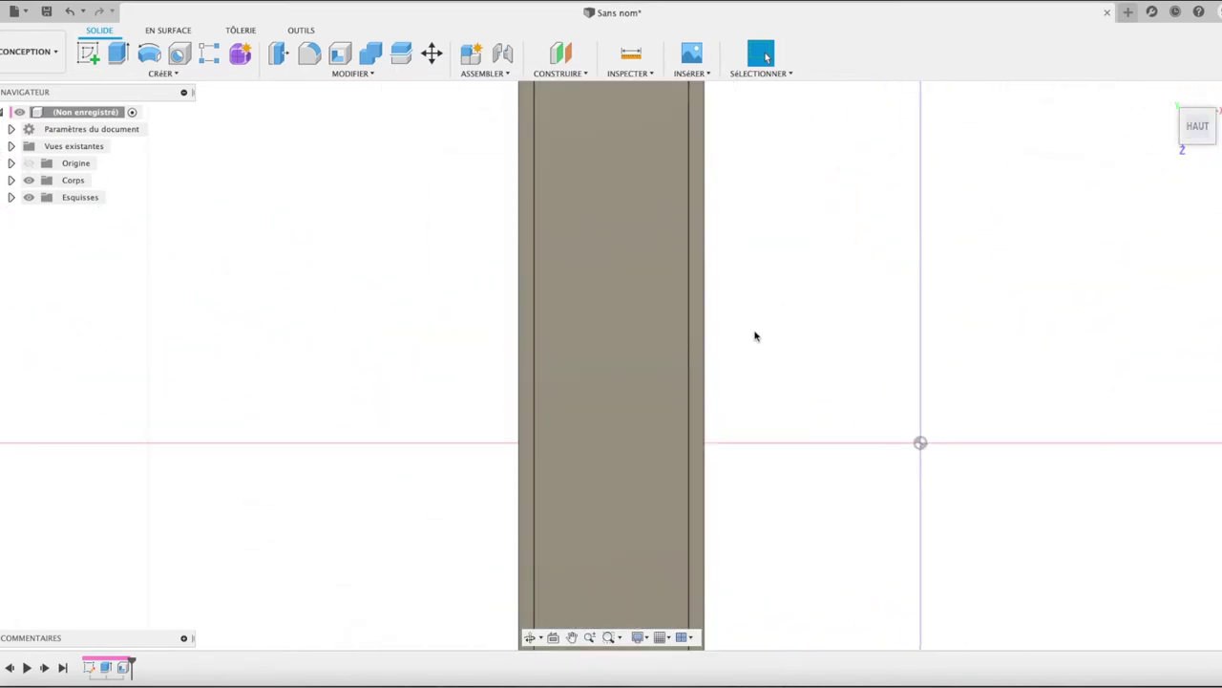
scroll(755, 336, down, 1)
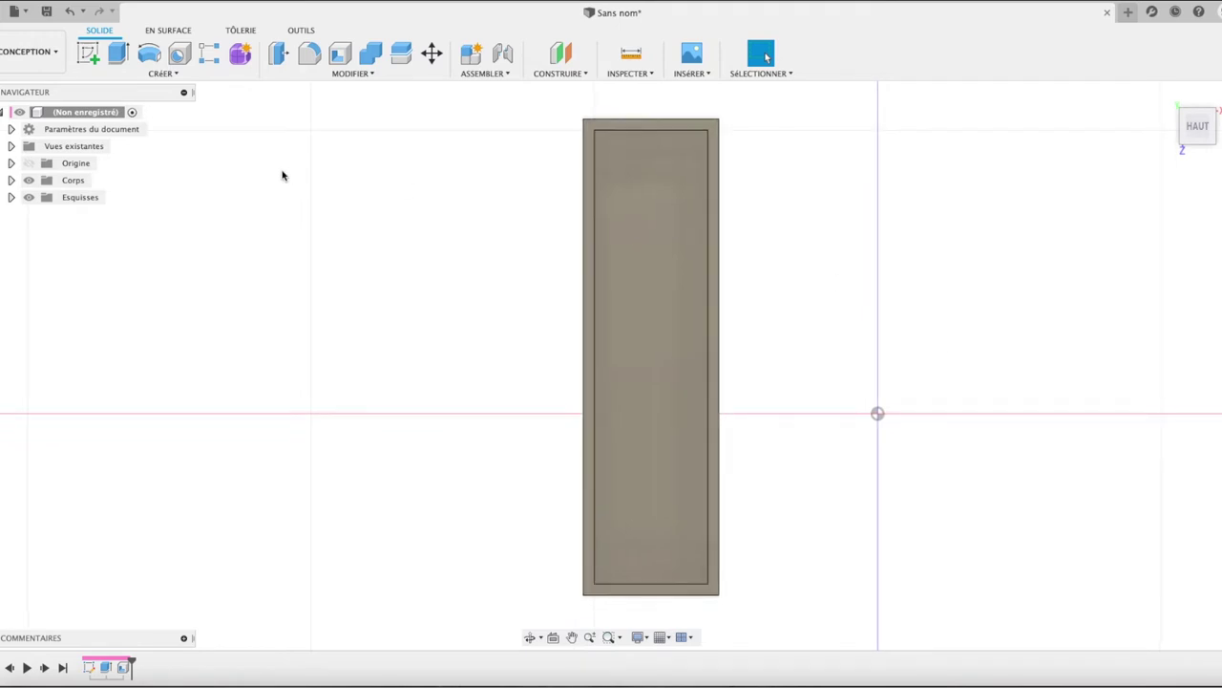
click(88, 53)
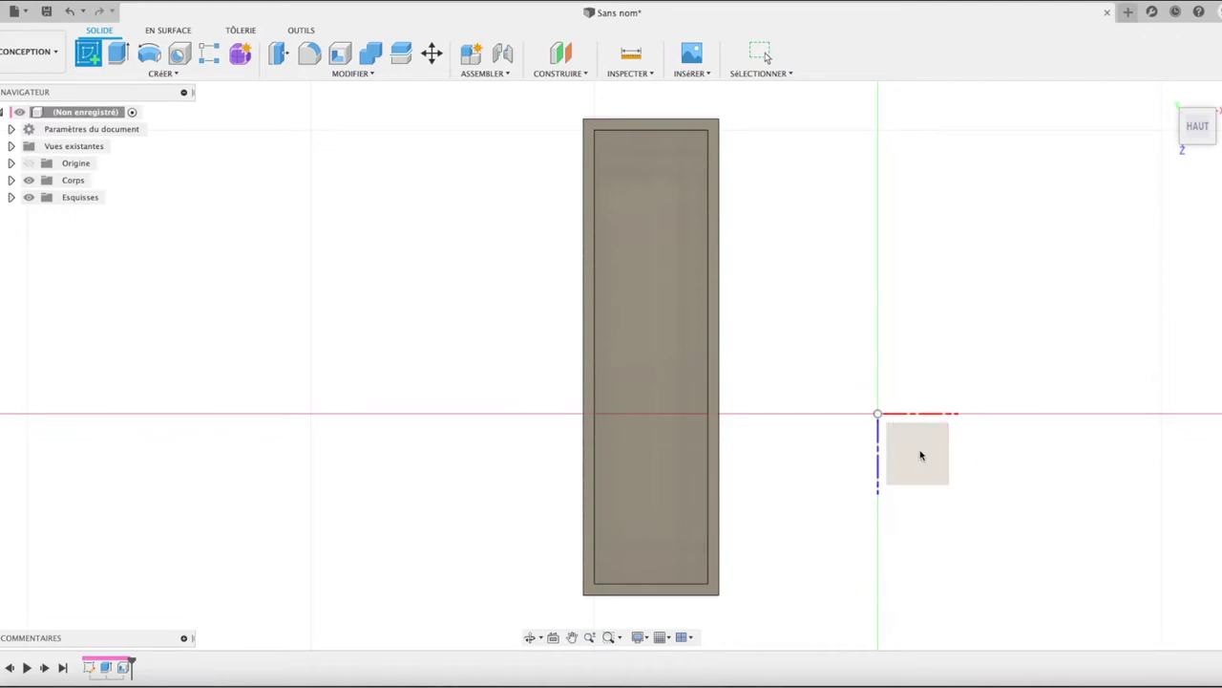
- Sketch on the origin plane, drawing the first V lines from the tray's lower-left corner
click(919, 455)
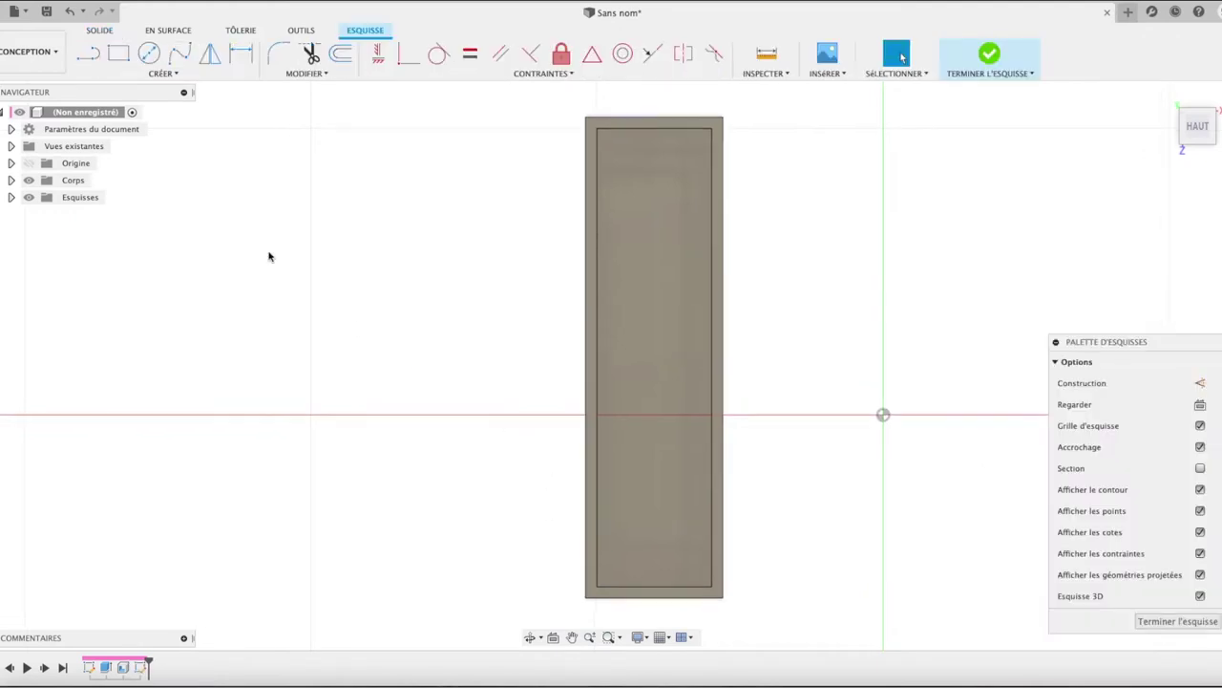
click(87, 57)
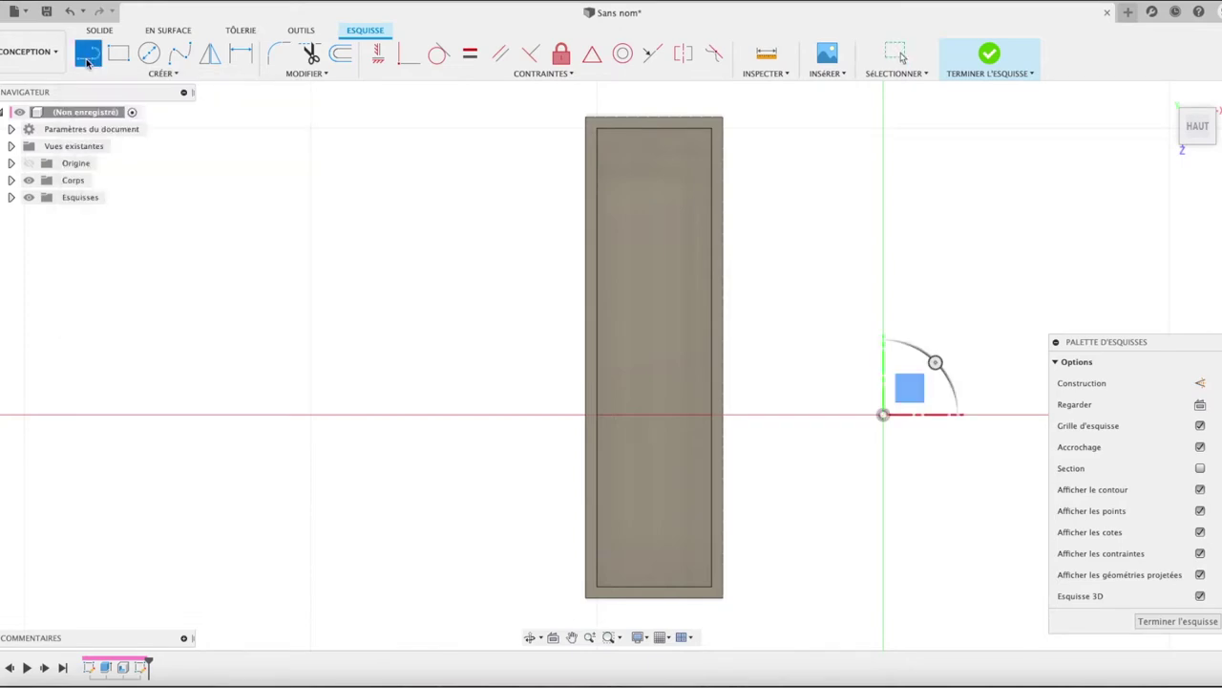
click(598, 585)
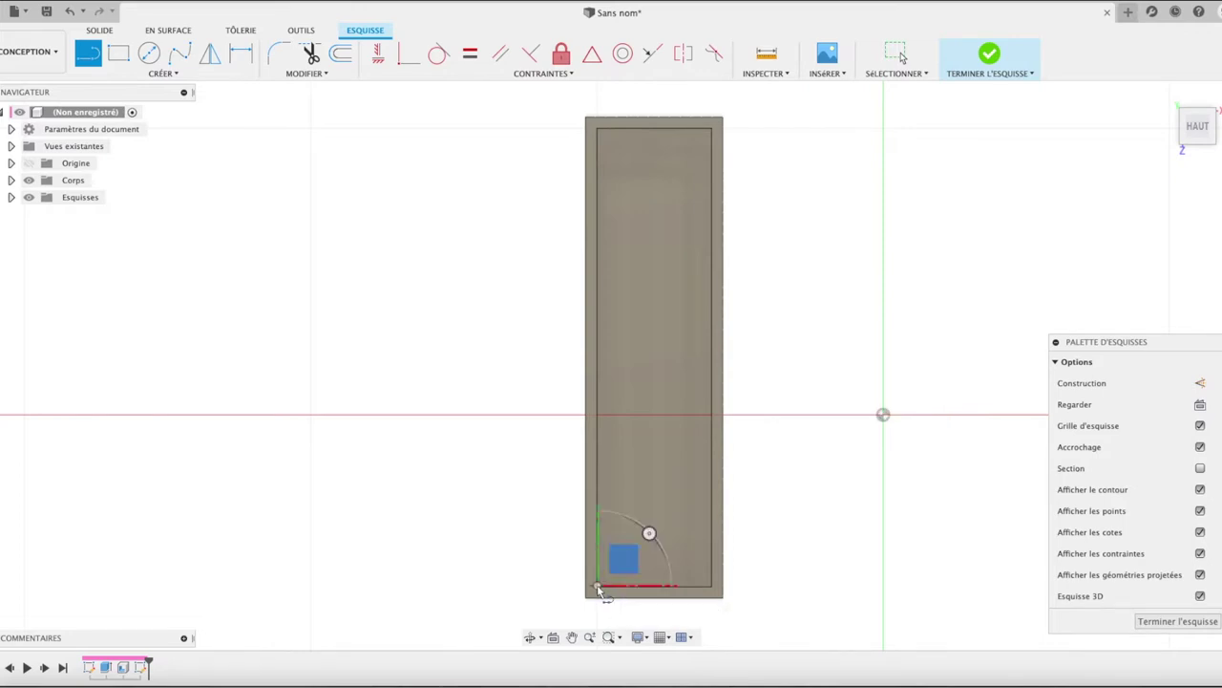
click(703, 562)
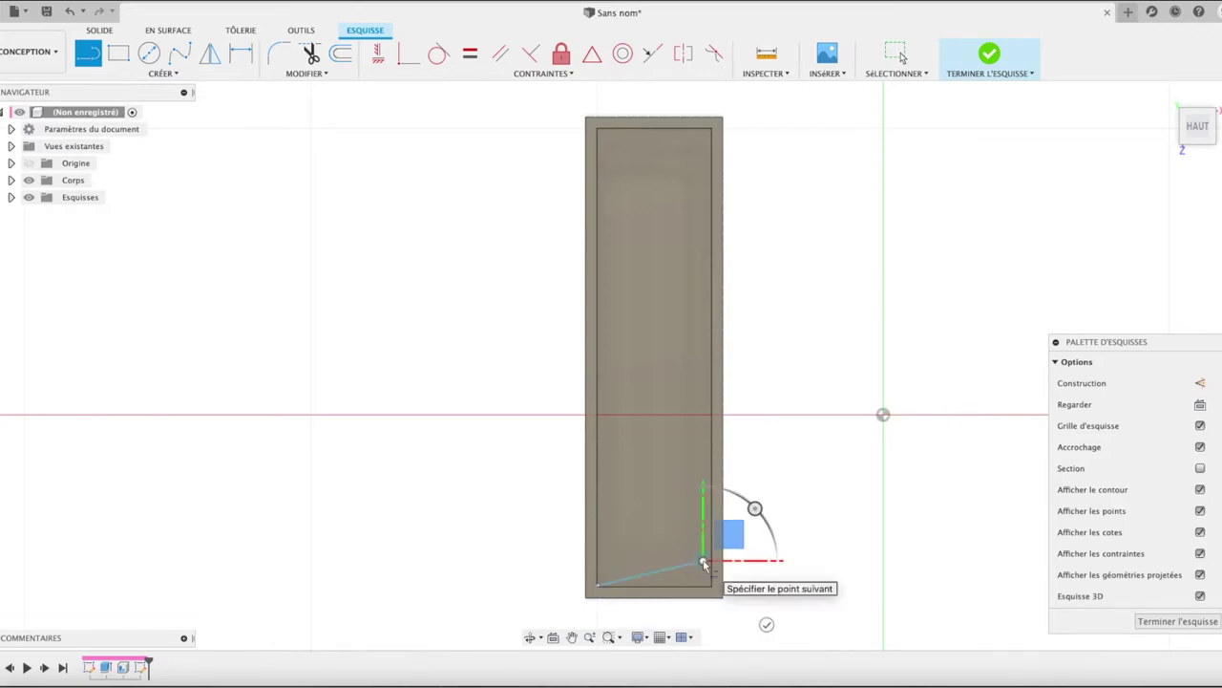
click(652, 554)
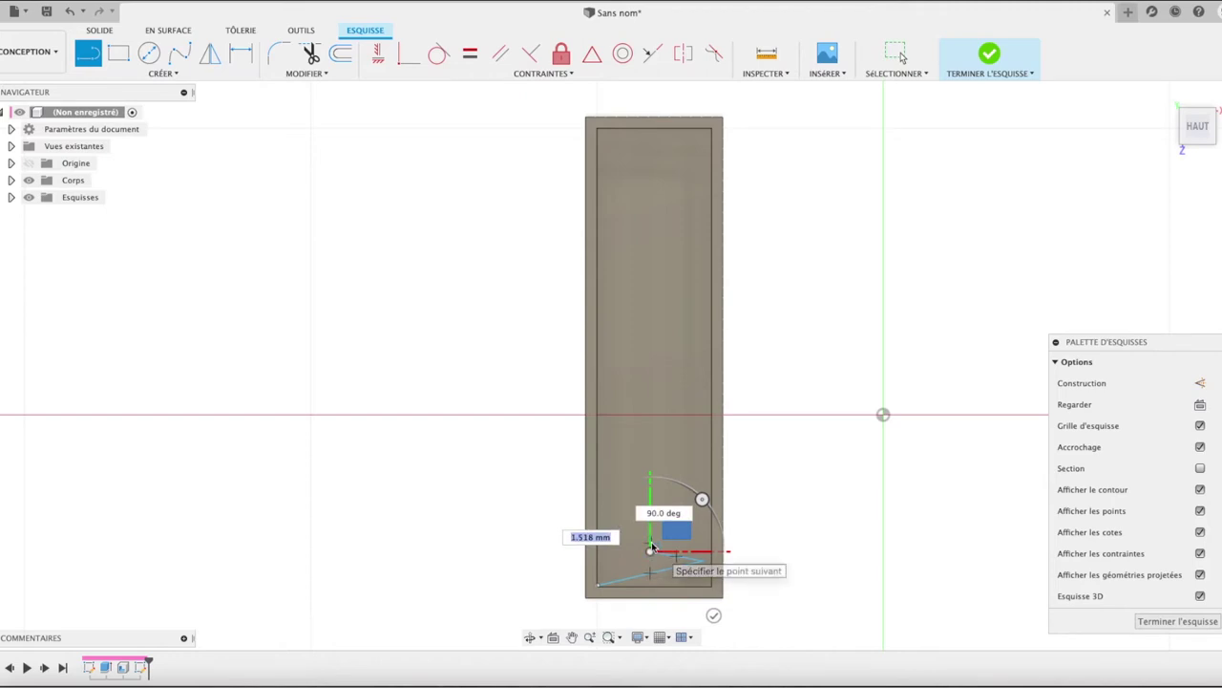
- Zoom in and add the 1 mm wide end segment of the strip
scroll(651, 547, up, 3)
scroll(651, 547, up, 3)
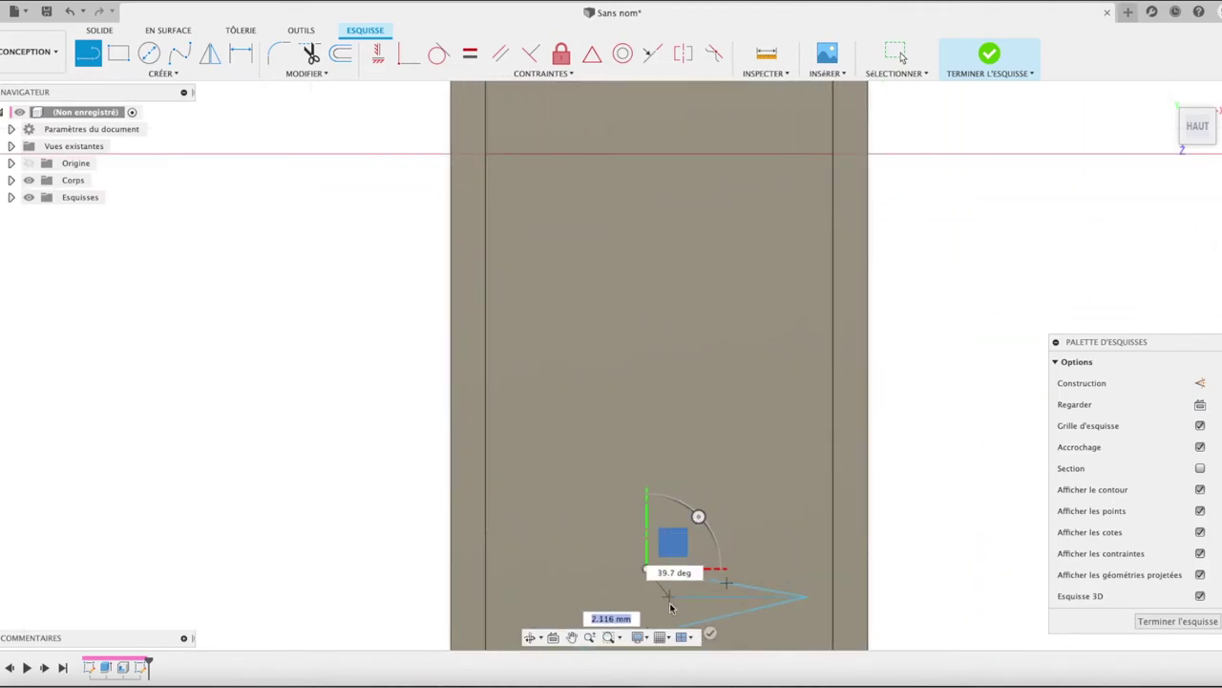
scroll(670, 604, up, 5)
mouse_move(560, 468)
middle_down()
mouse_move(654, 609)
mouse_move(659, 399)
middle_up()
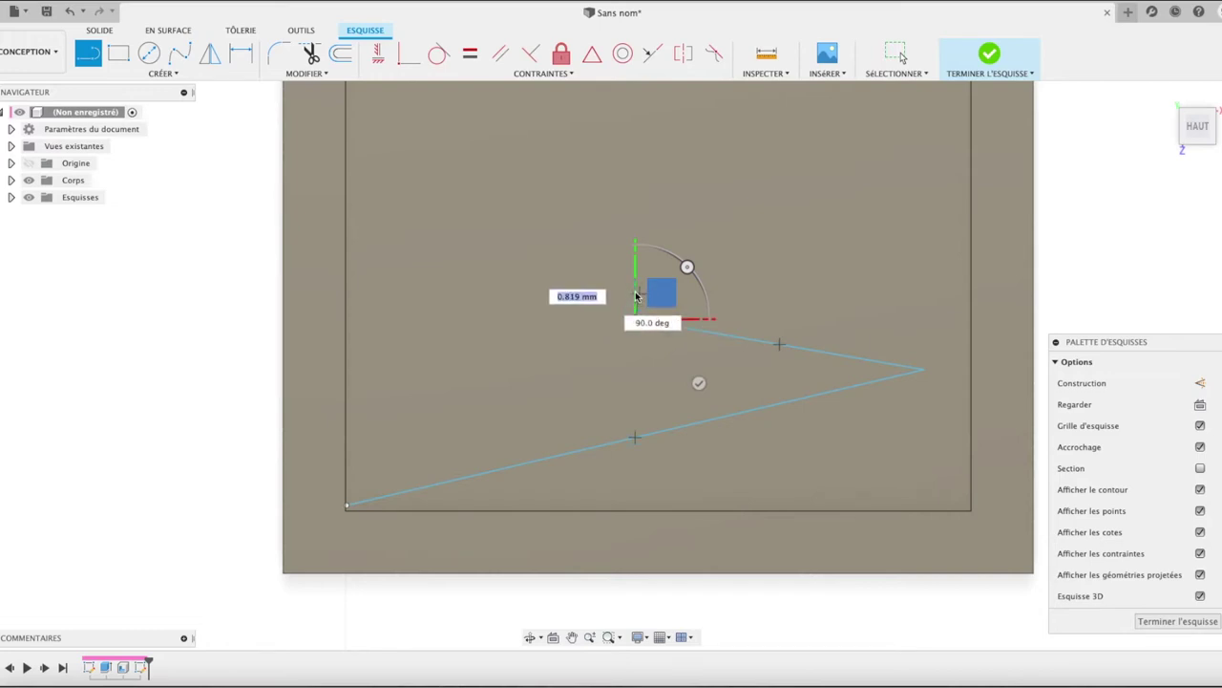
scroll(637, 298, up, 1)
scroll(638, 297, up, 2)
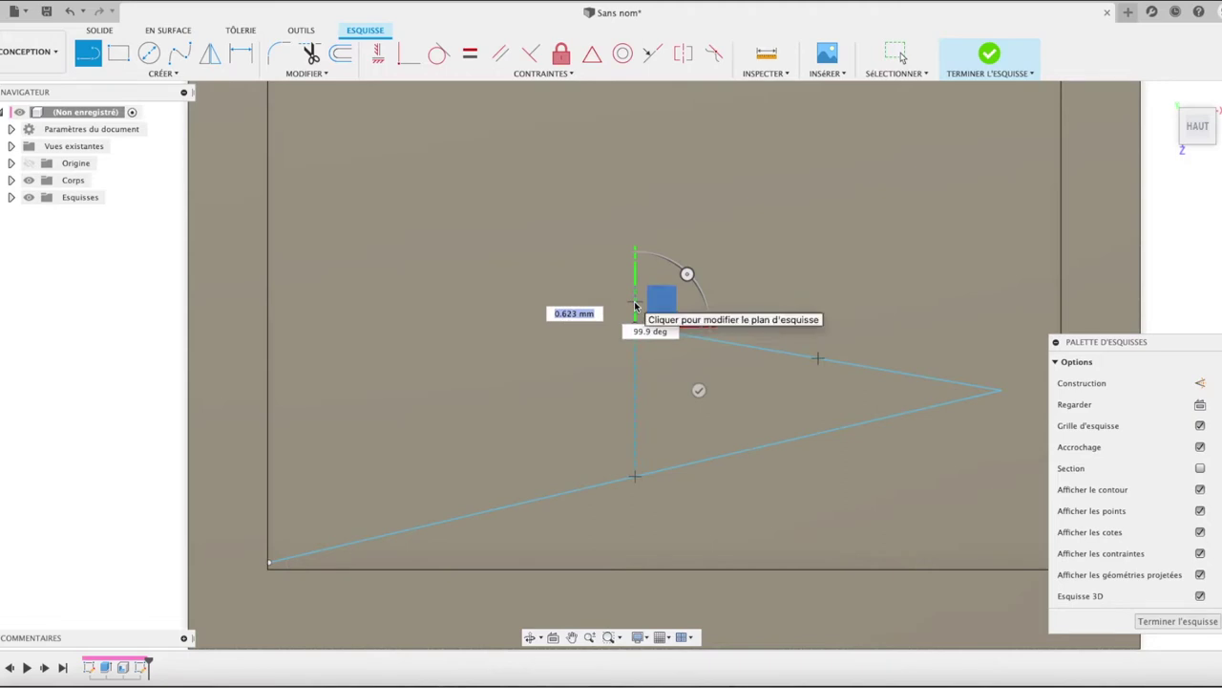
text(1)
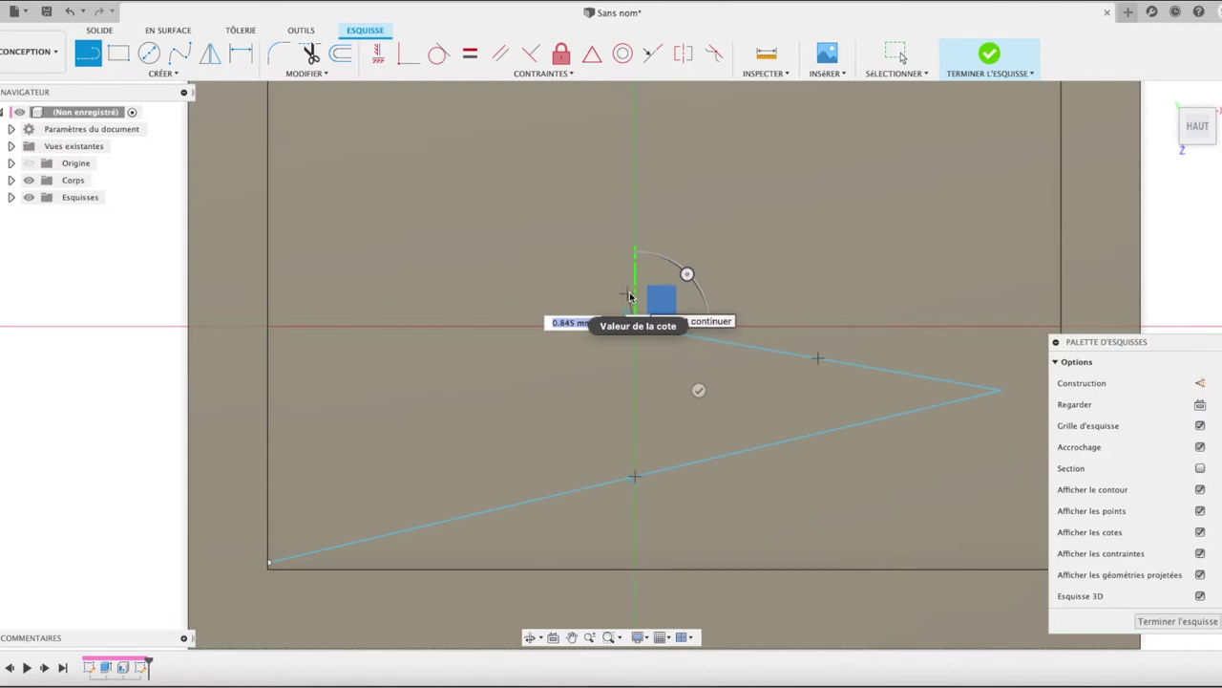
text(1)
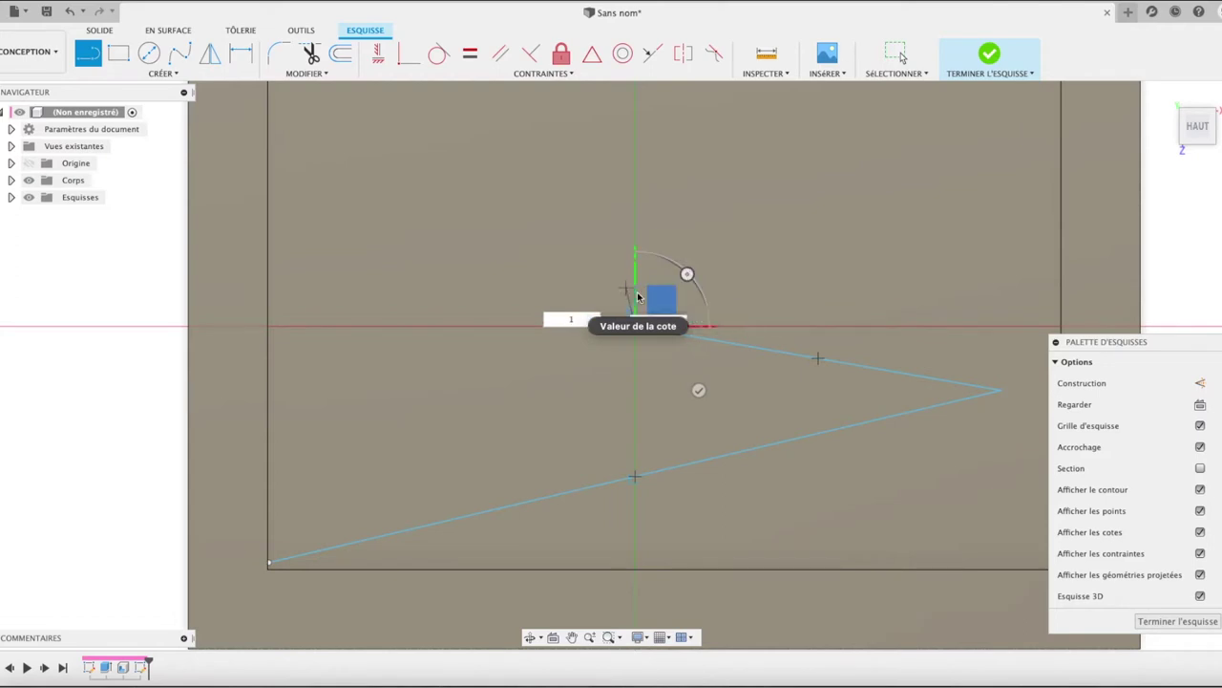
key(Tab)
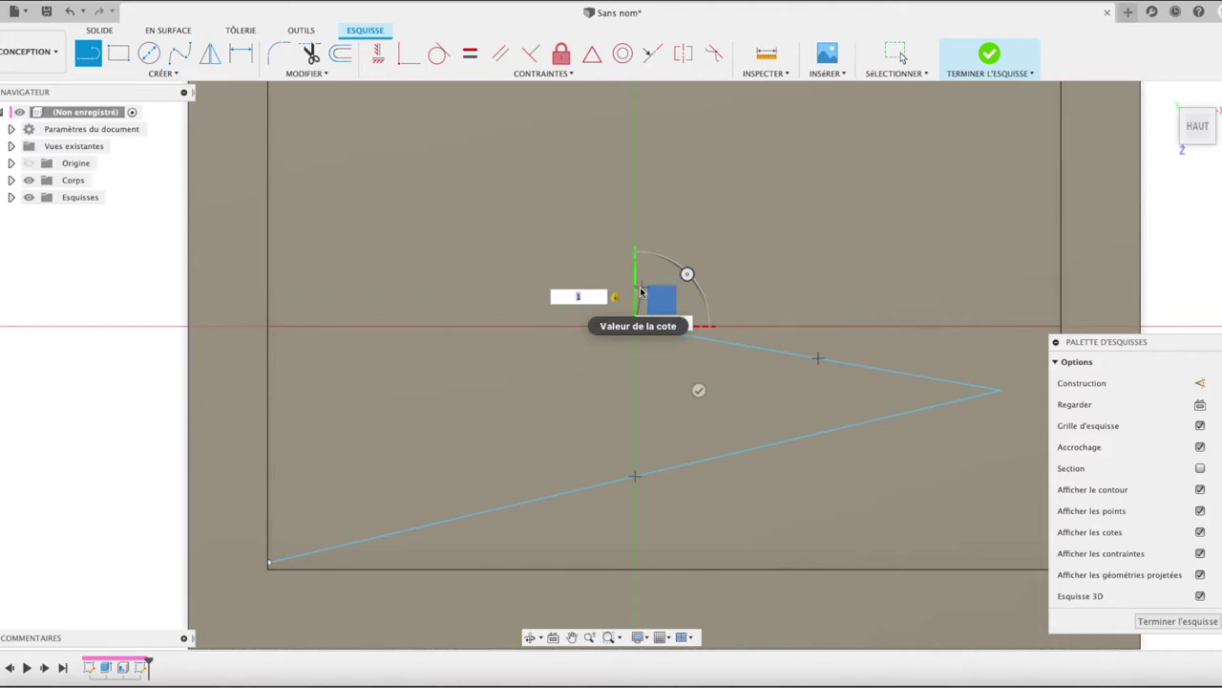
key(Return)
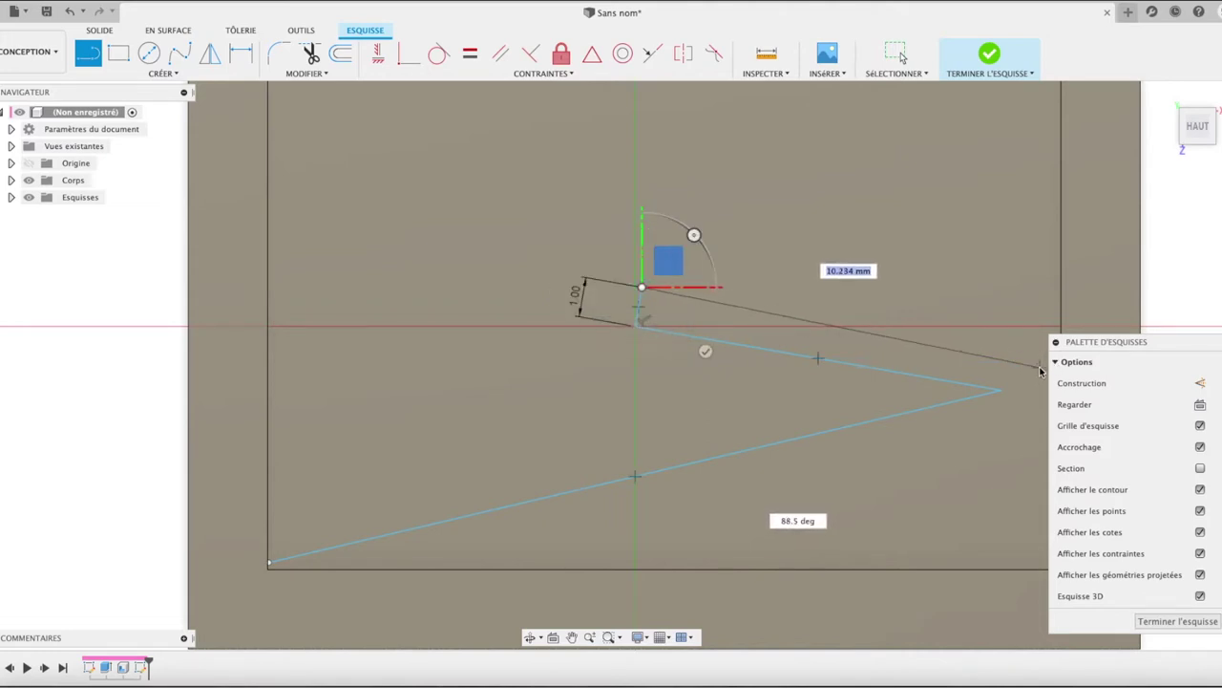
- Draw the parallel return lines back along the bottom edge toward the V tip
scroll(1041, 370, up, 2)
scroll(1045, 367, up, 2)
mouse_move(1094, 348)
mouse_down()
mouse_move(980, 418)
mouse_move(426, 341)
mouse_move(214, 201)
mouse_up()
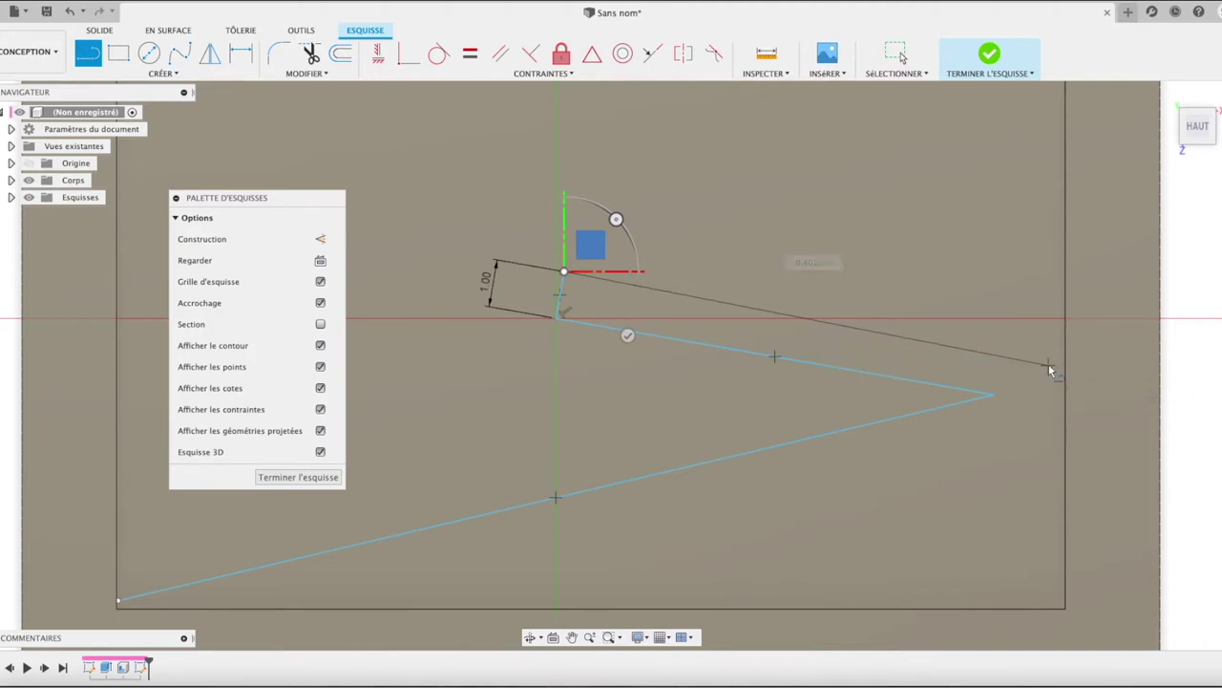
click(1049, 367)
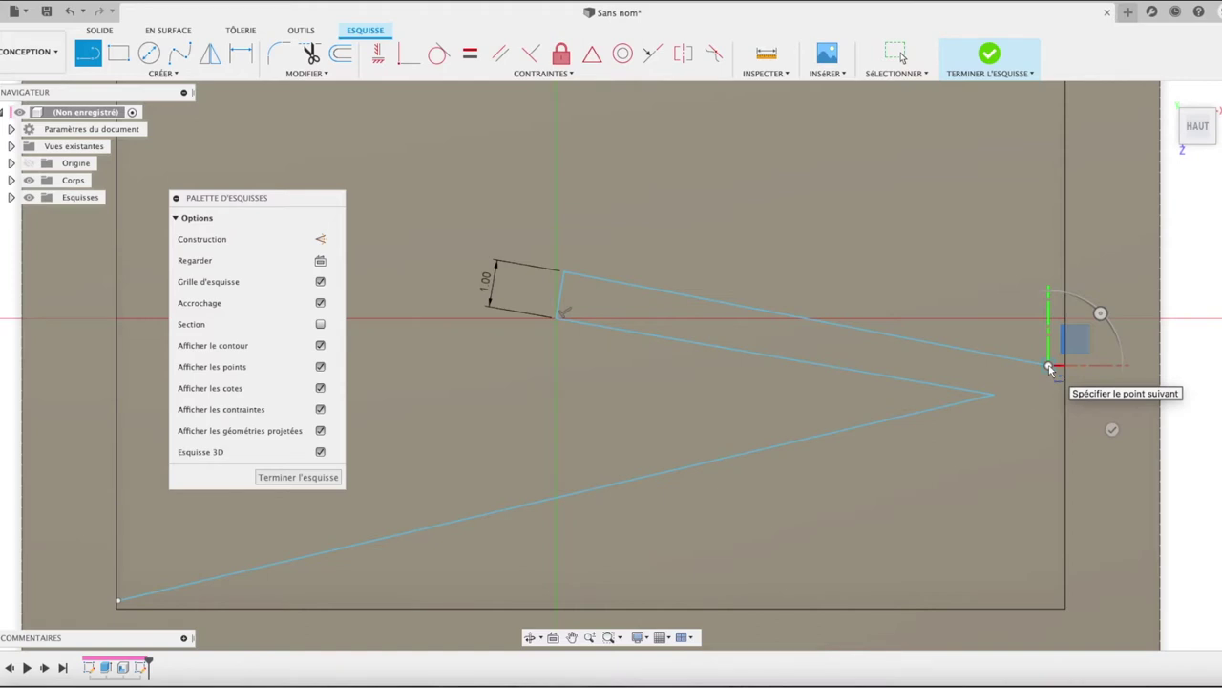
click(119, 602)
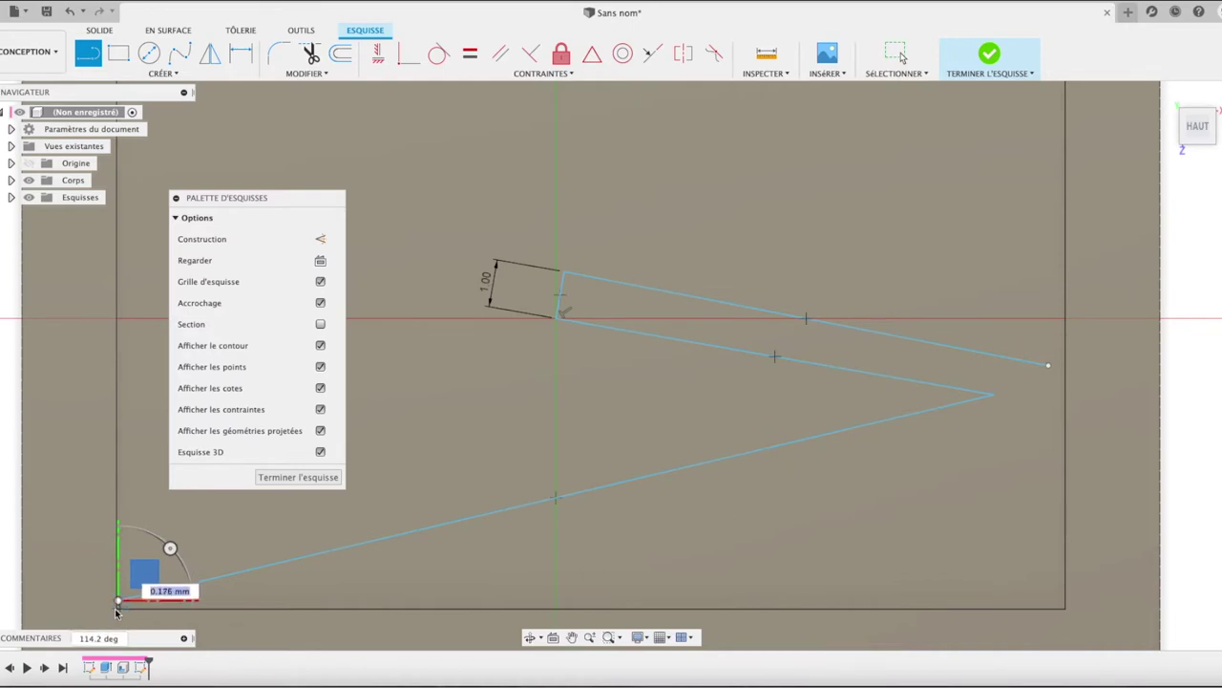
click(212, 607)
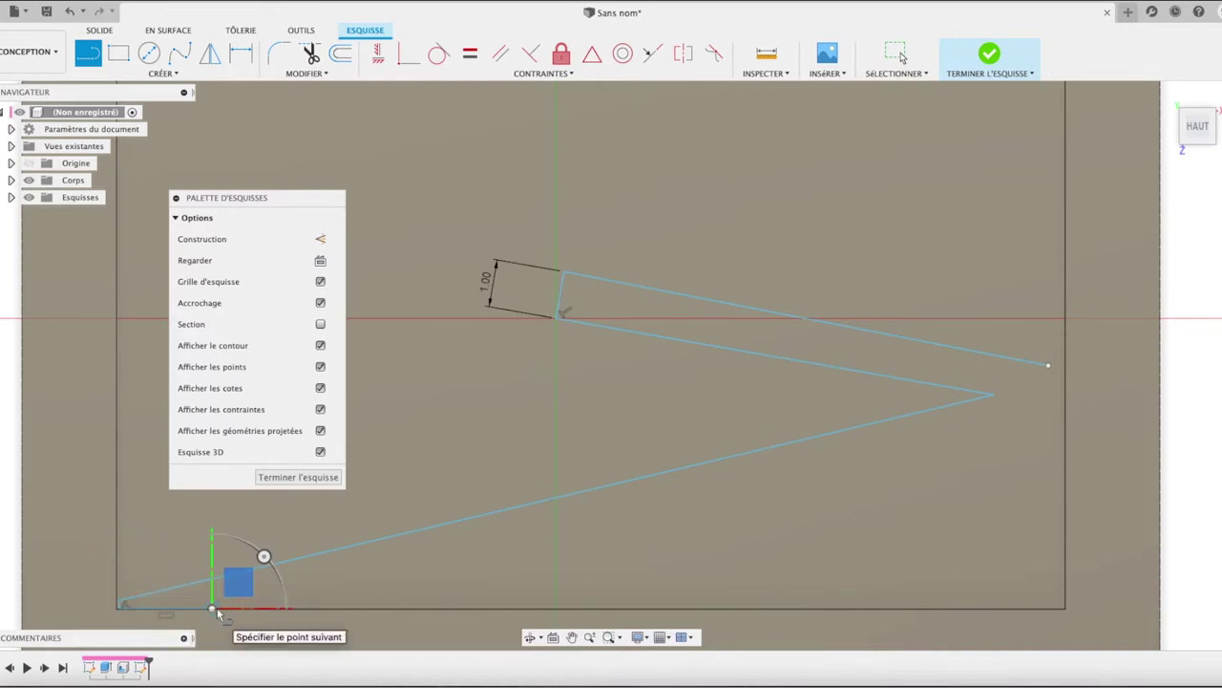
click(1034, 418)
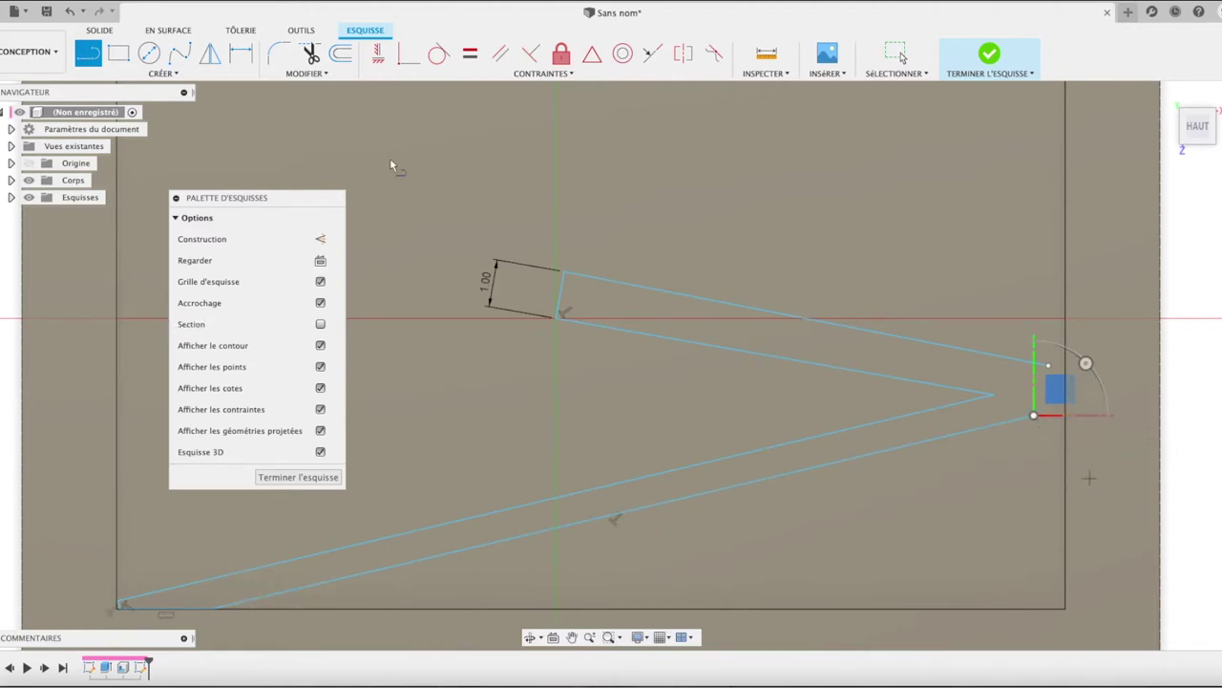
- Close the strip's tip with a rounded 3-point arc and finish the sketch
click(162, 73)
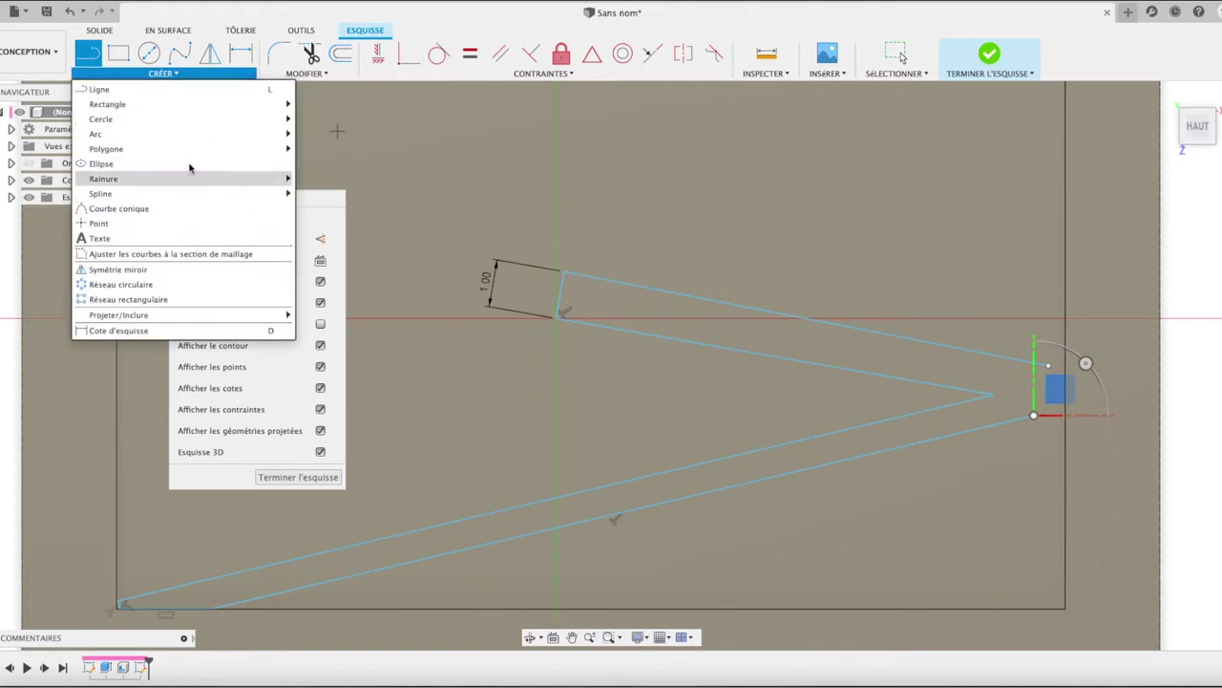
mouse_move(143, 134)
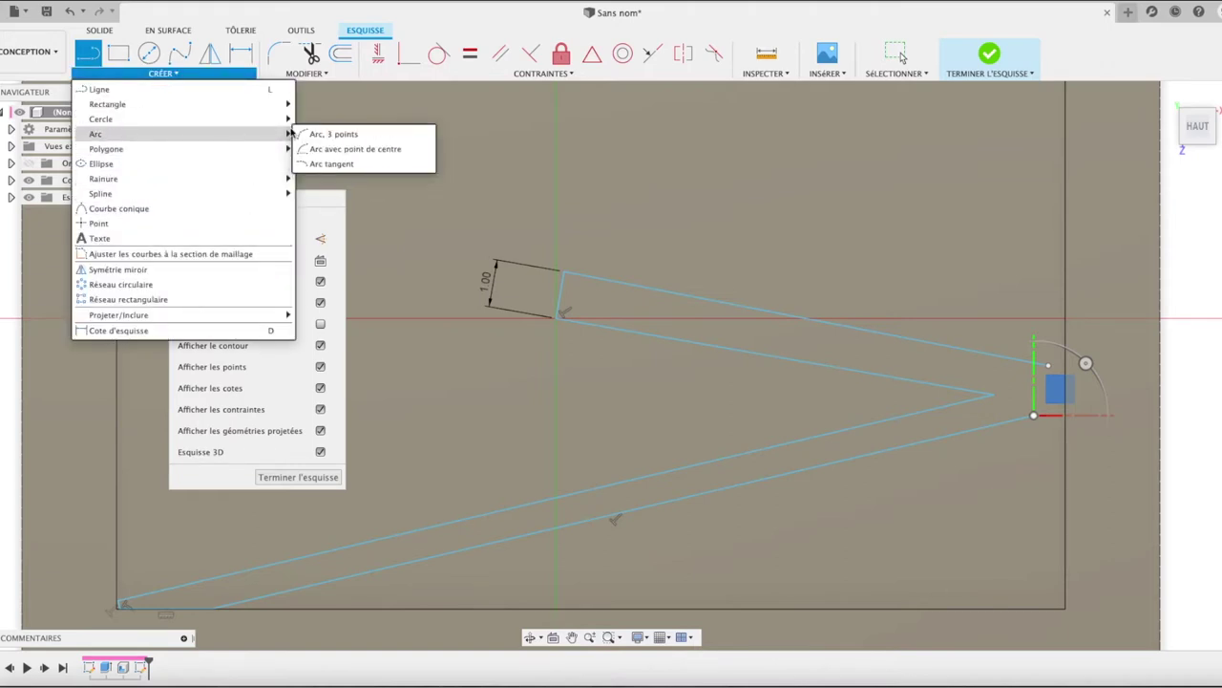
click(324, 134)
click(1033, 415)
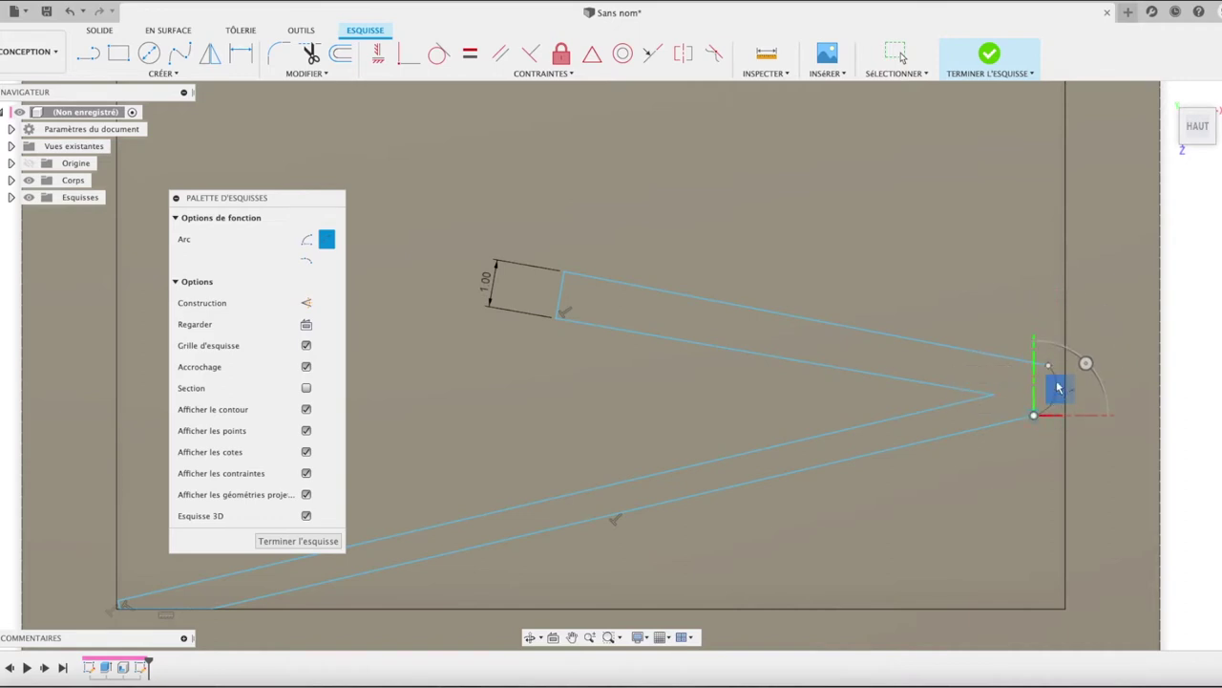
click(1058, 386)
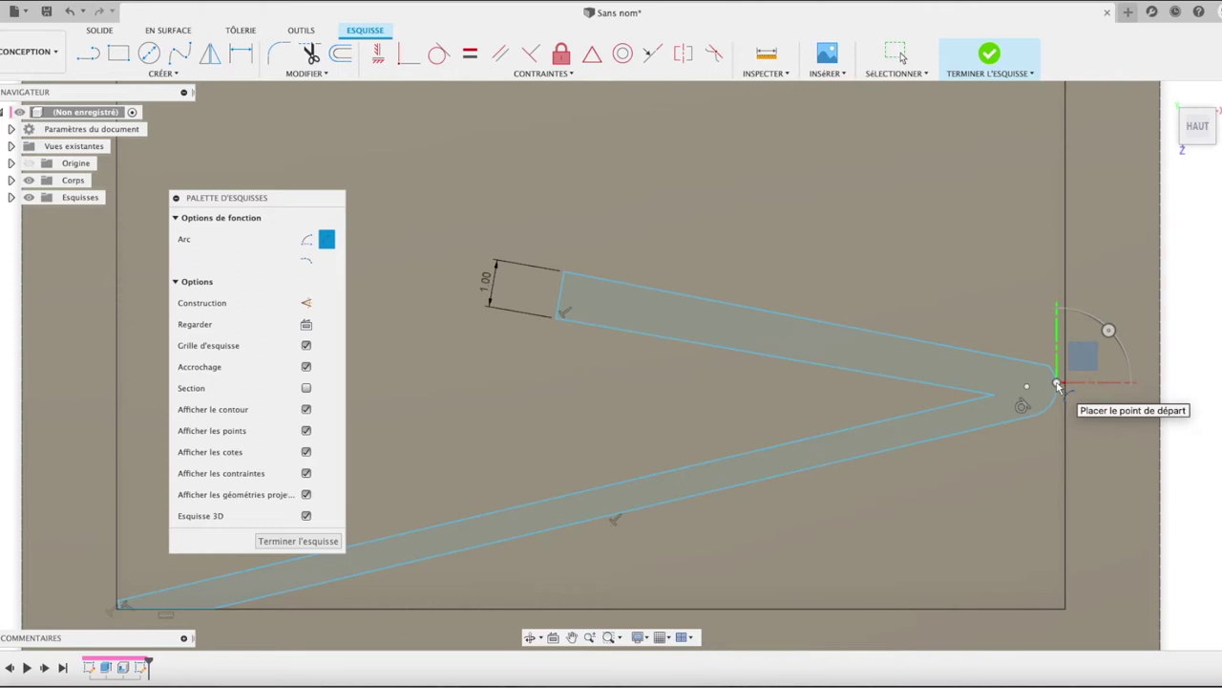
click(301, 545)
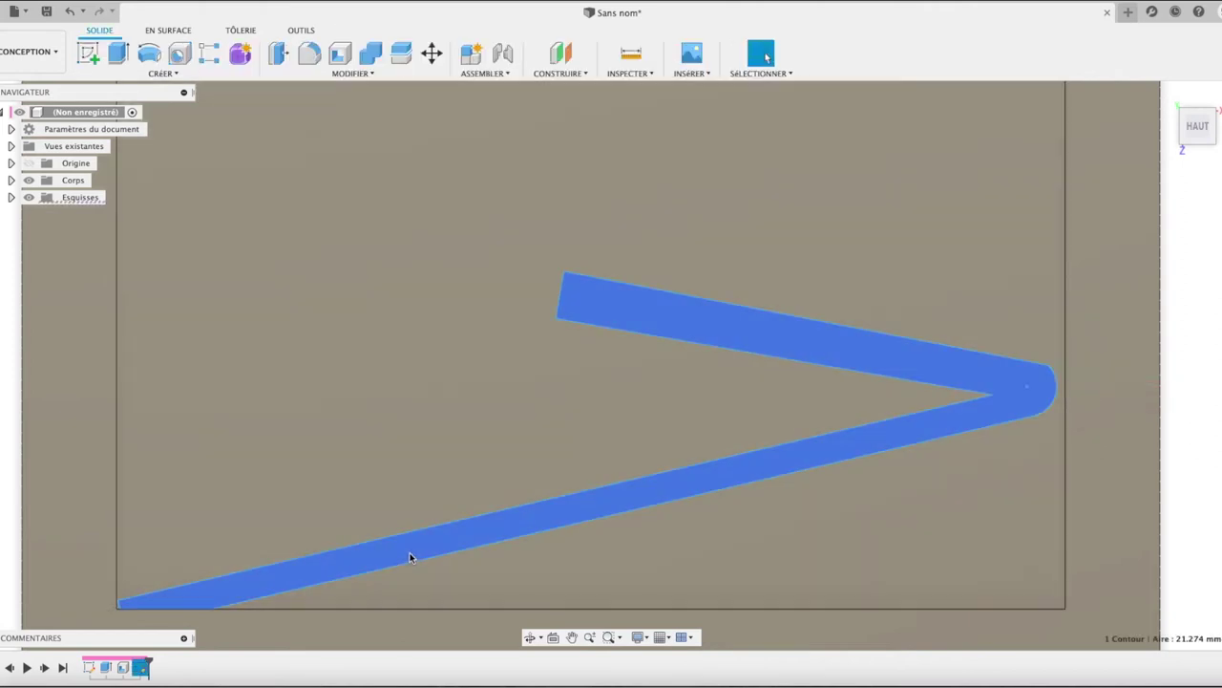
- Extrude the V-shaped strip 10 mm as a new separate body inside the tray
key(e)
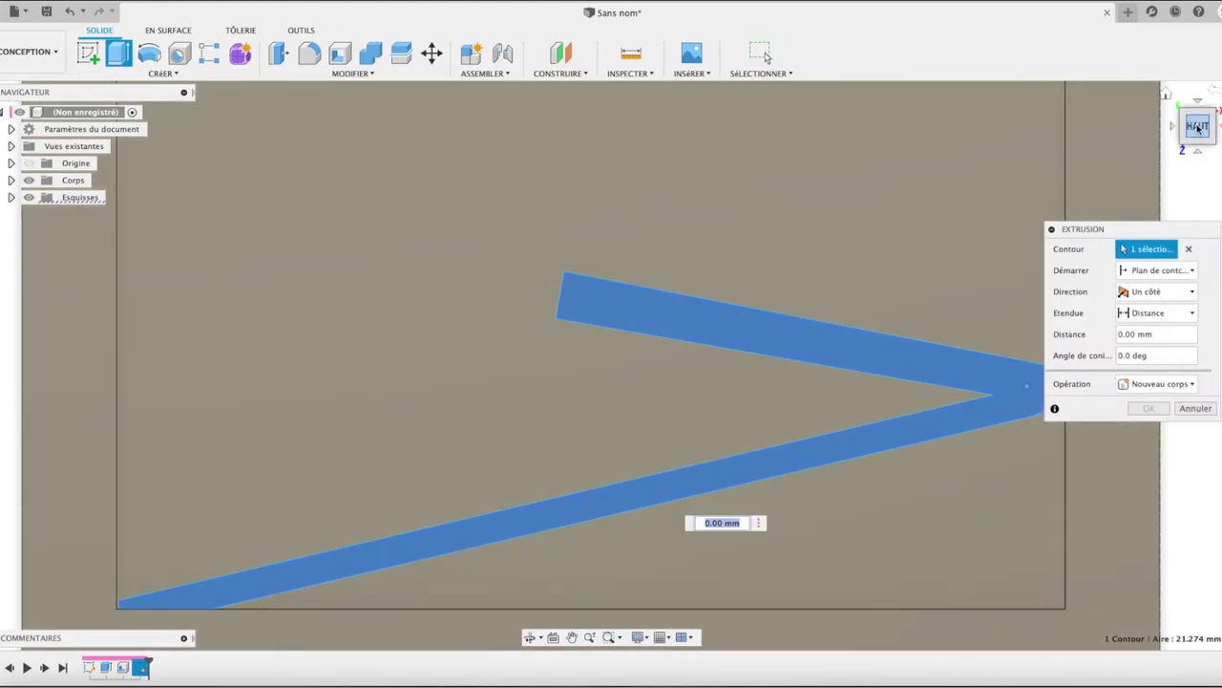
click(1199, 103)
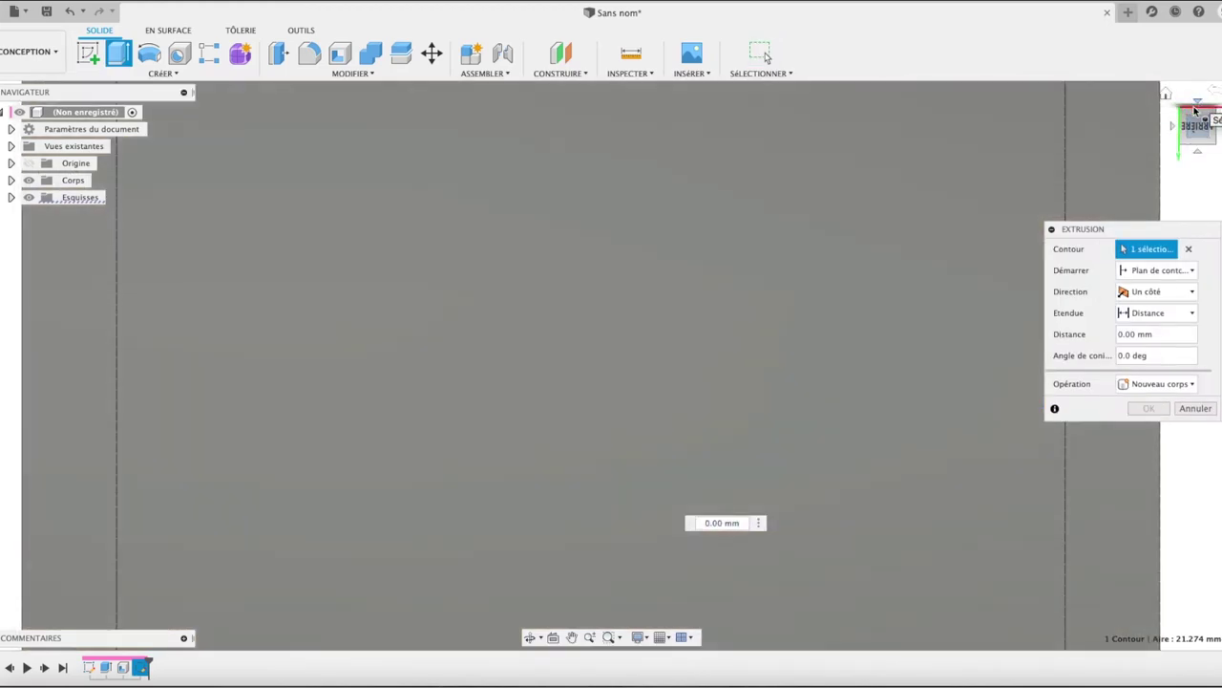
click(1167, 96)
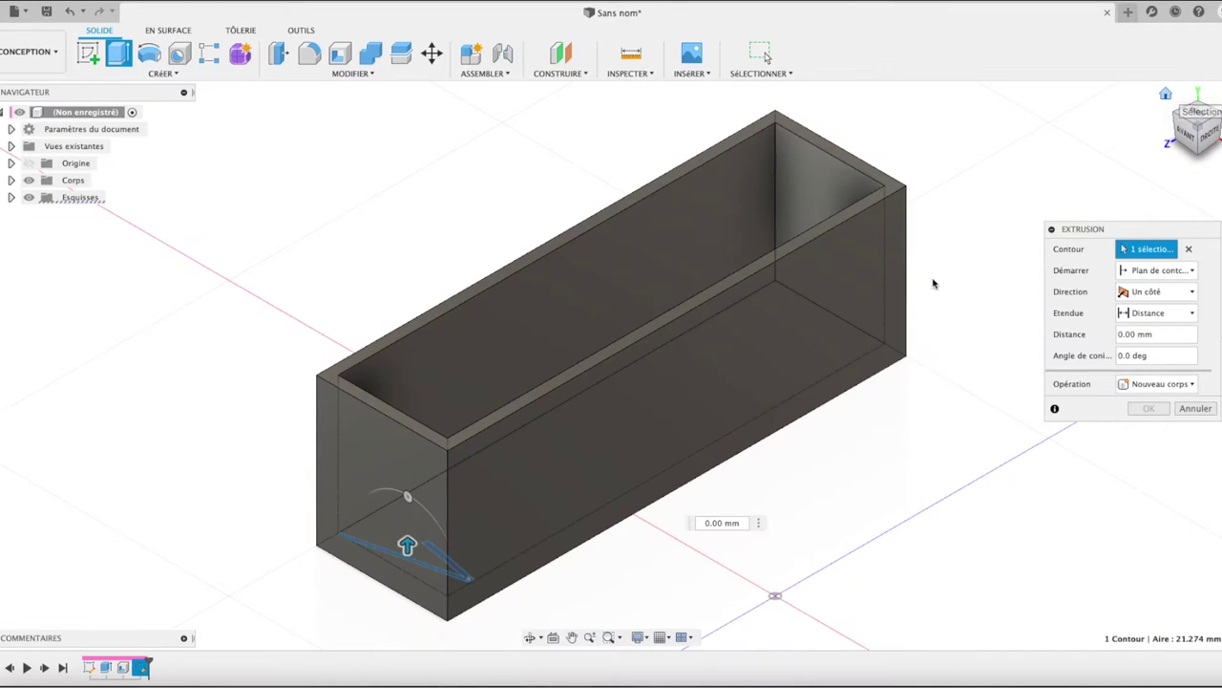
drag(407, 544, 388, 494)
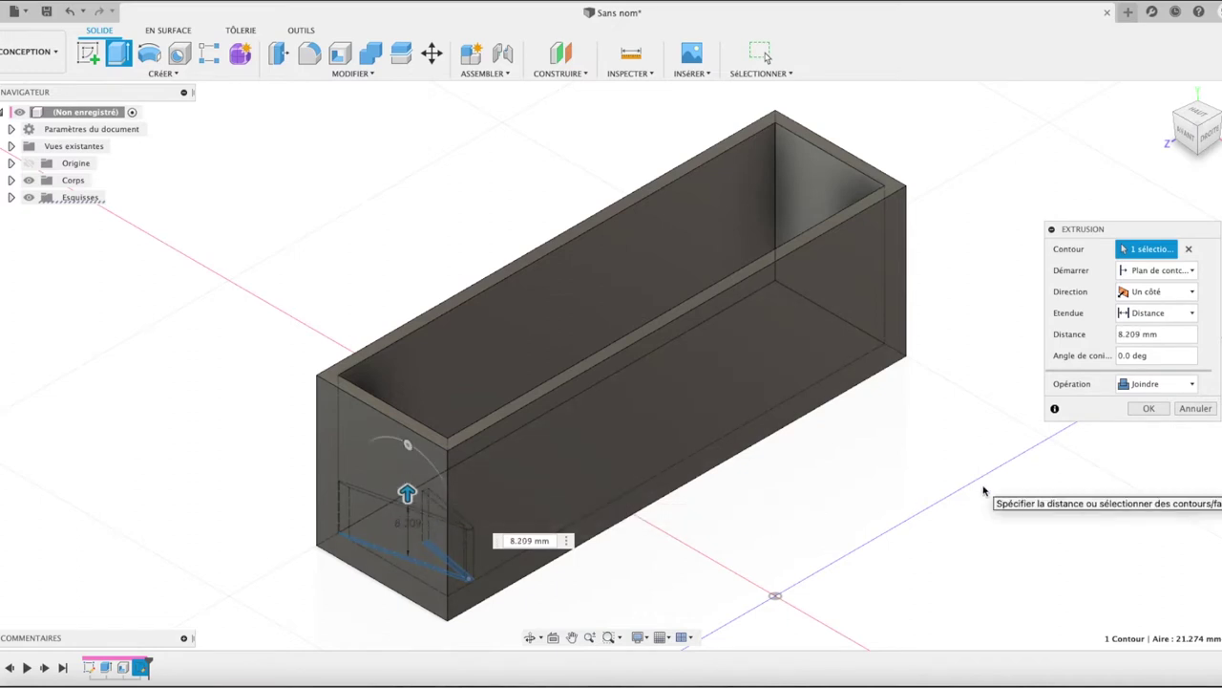
click(1150, 334)
text(10)
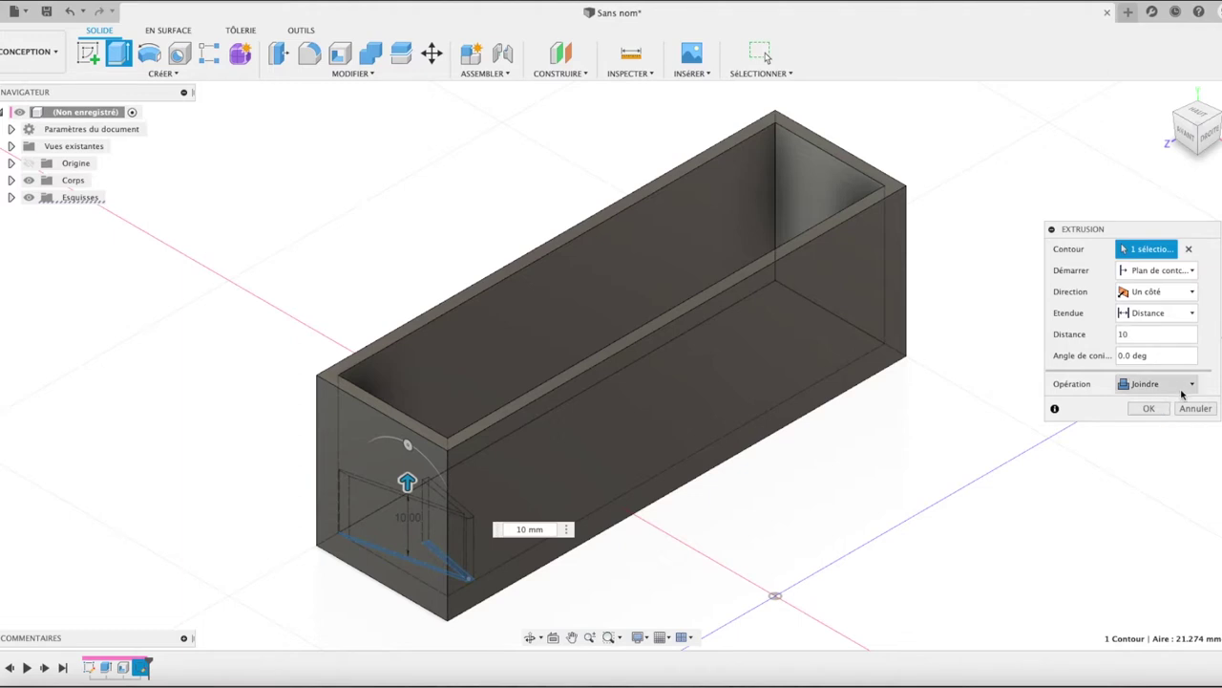
click(1156, 384)
click(1176, 448)
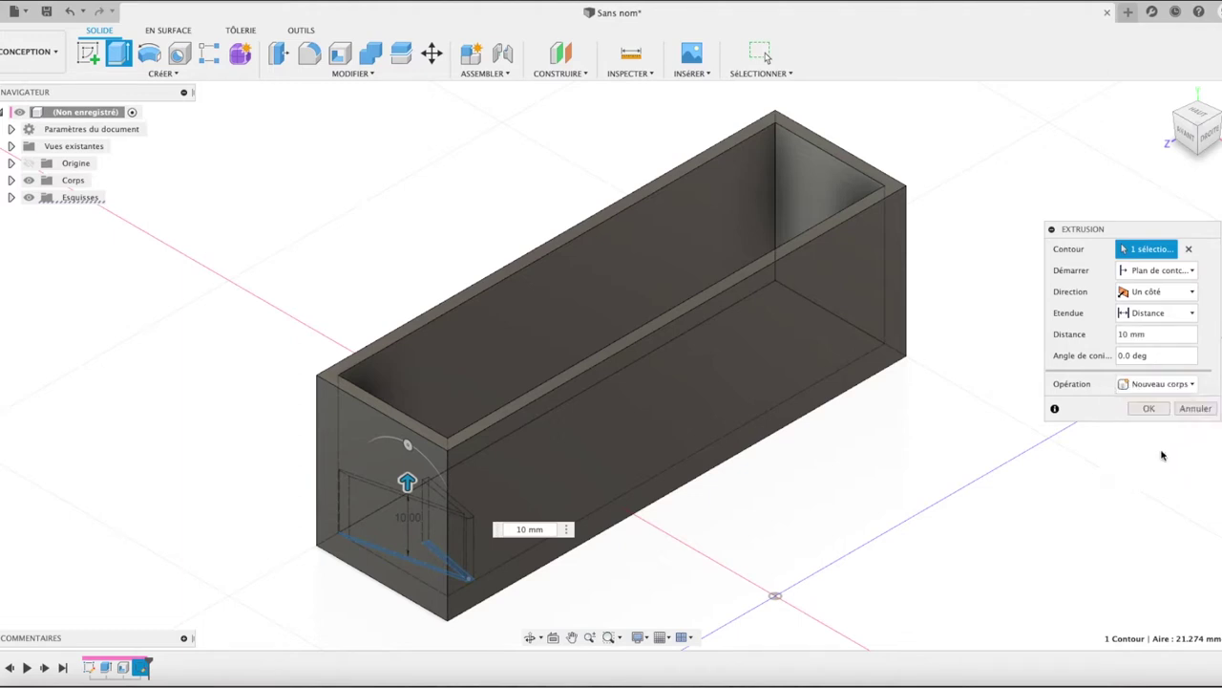
click(1149, 408)
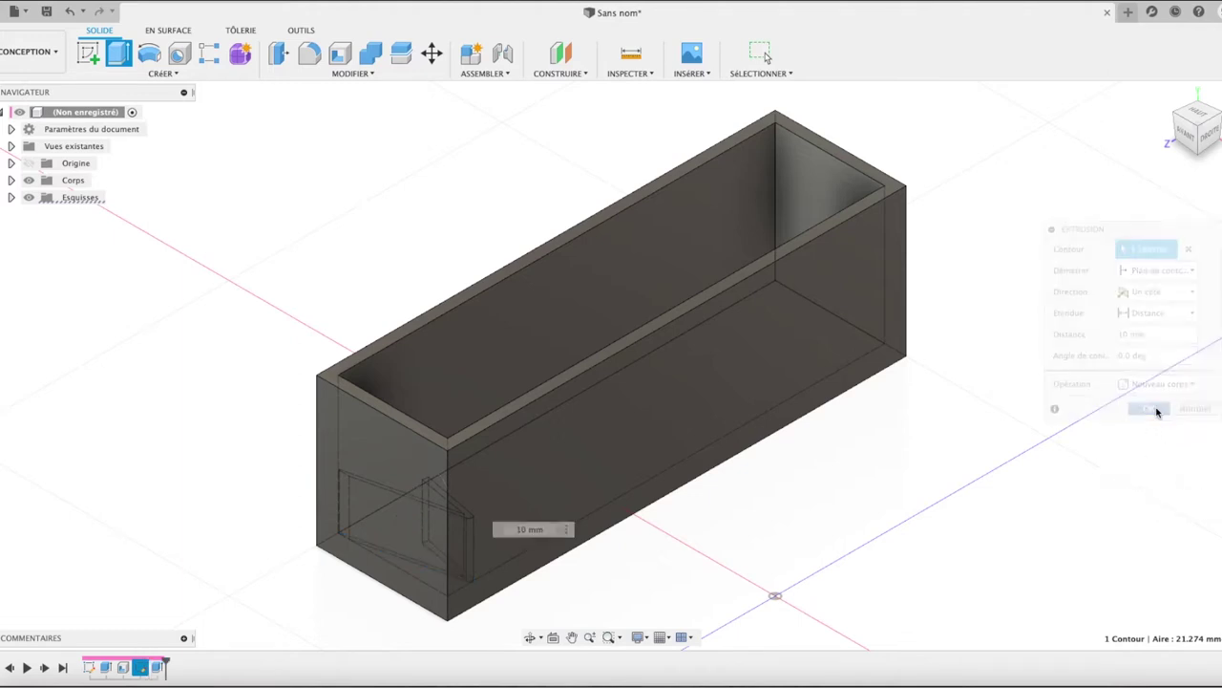
click(1205, 116)
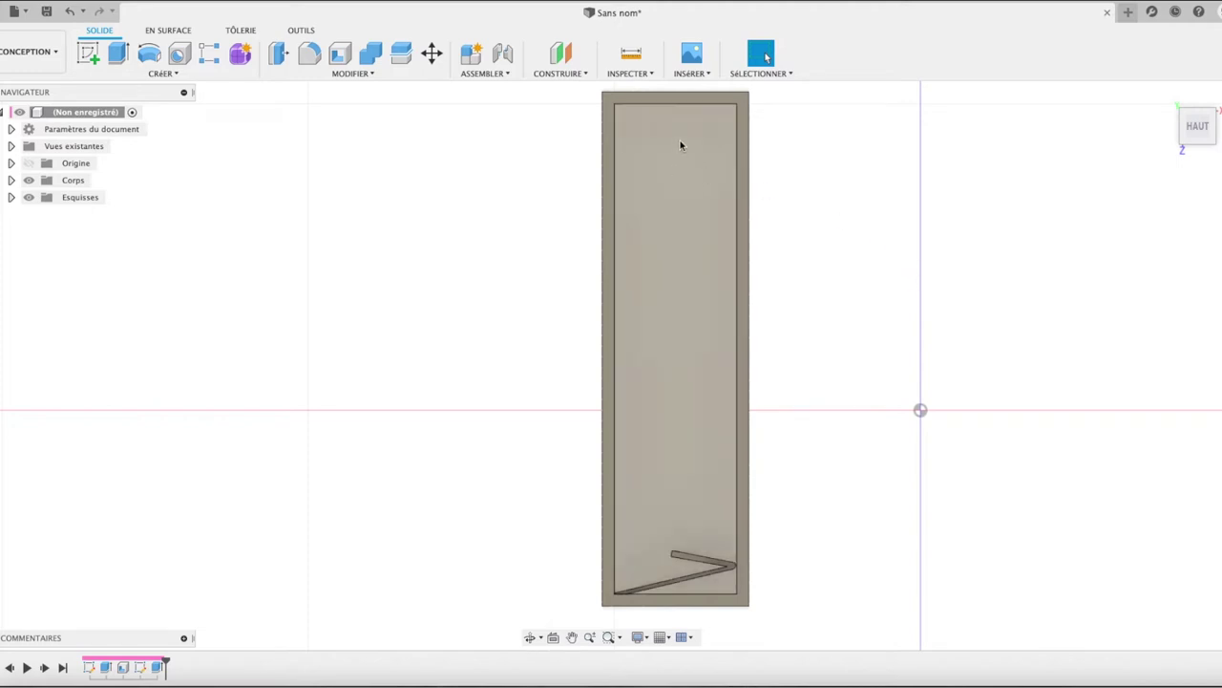
- Pan to the tray's far end and start a new sketch on the box floor
scroll(681, 145, up, 3)
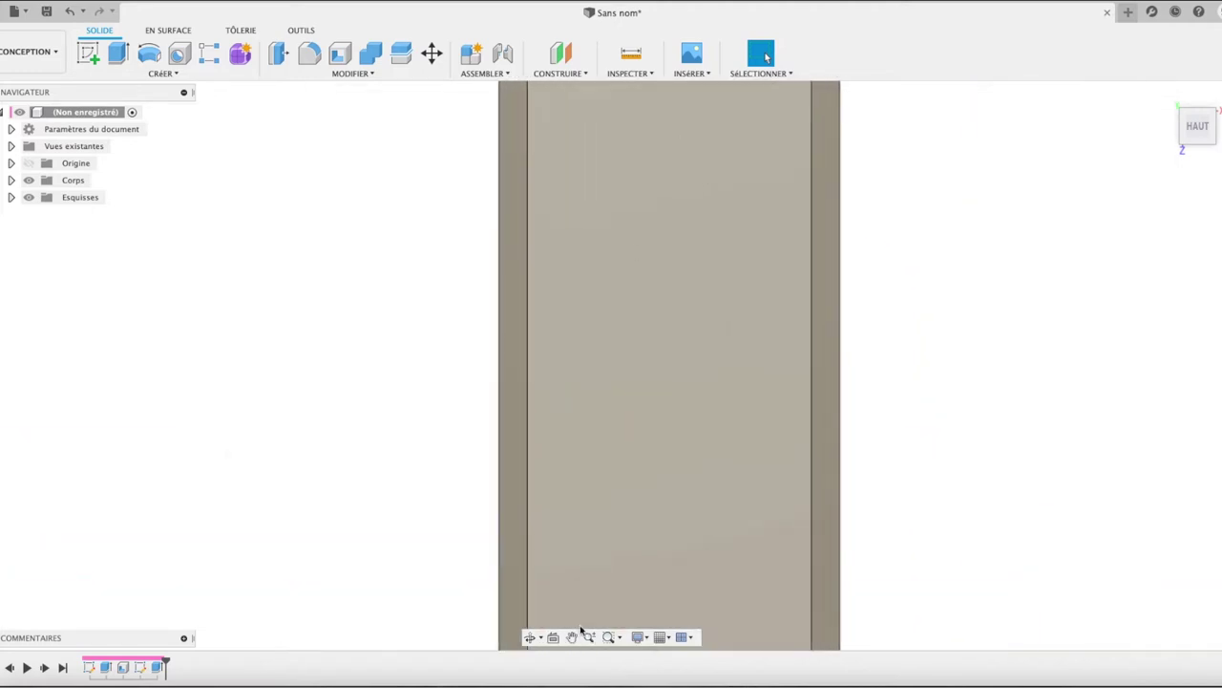
click(571, 637)
mouse_move(697, 218)
mouse_down()
mouse_move(681, 413)
mouse_move(660, 268)
mouse_up()
key(Escape)
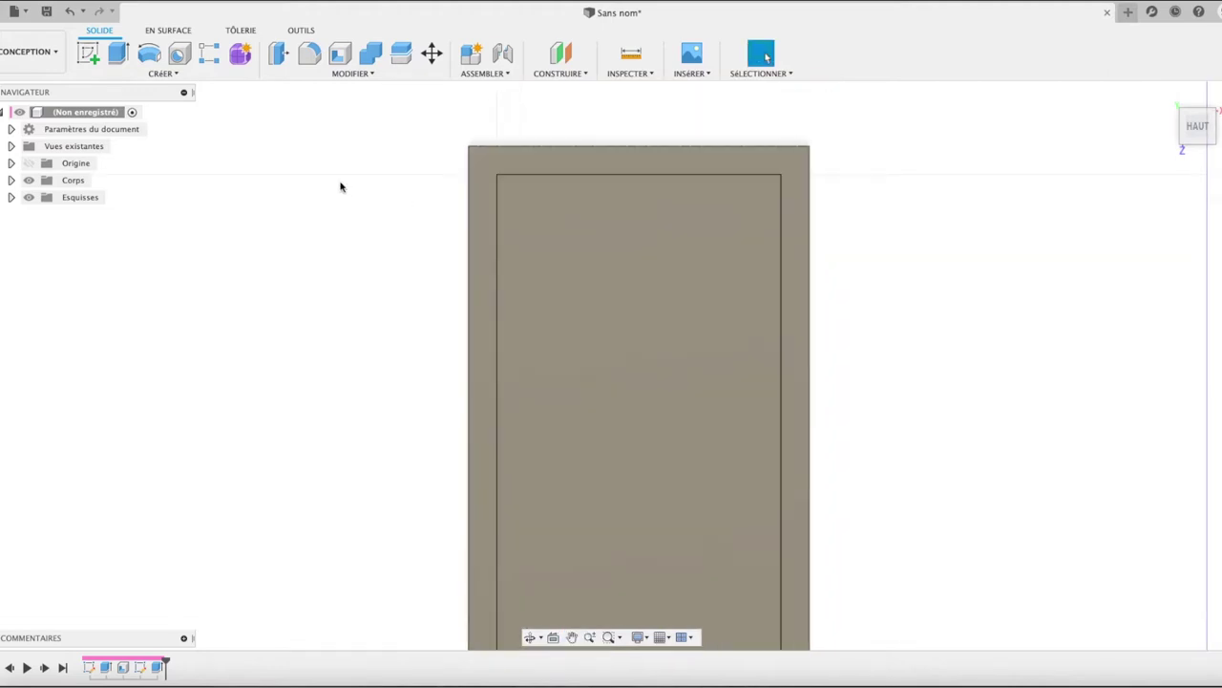
click(88, 54)
click(587, 224)
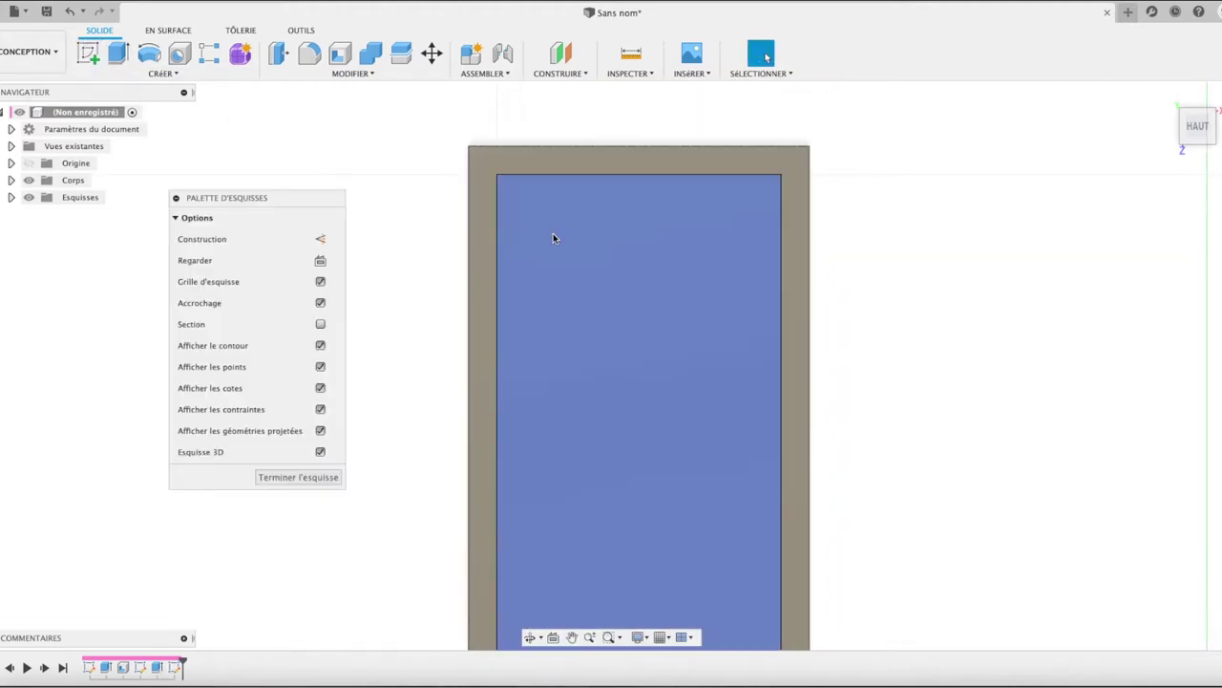
- Draw a shallow 3-point arc between the cavity's top inner corners and close it with a line
click(158, 73)
mouse_move(149, 54)
mouse_move(100, 119)
click(329, 134)
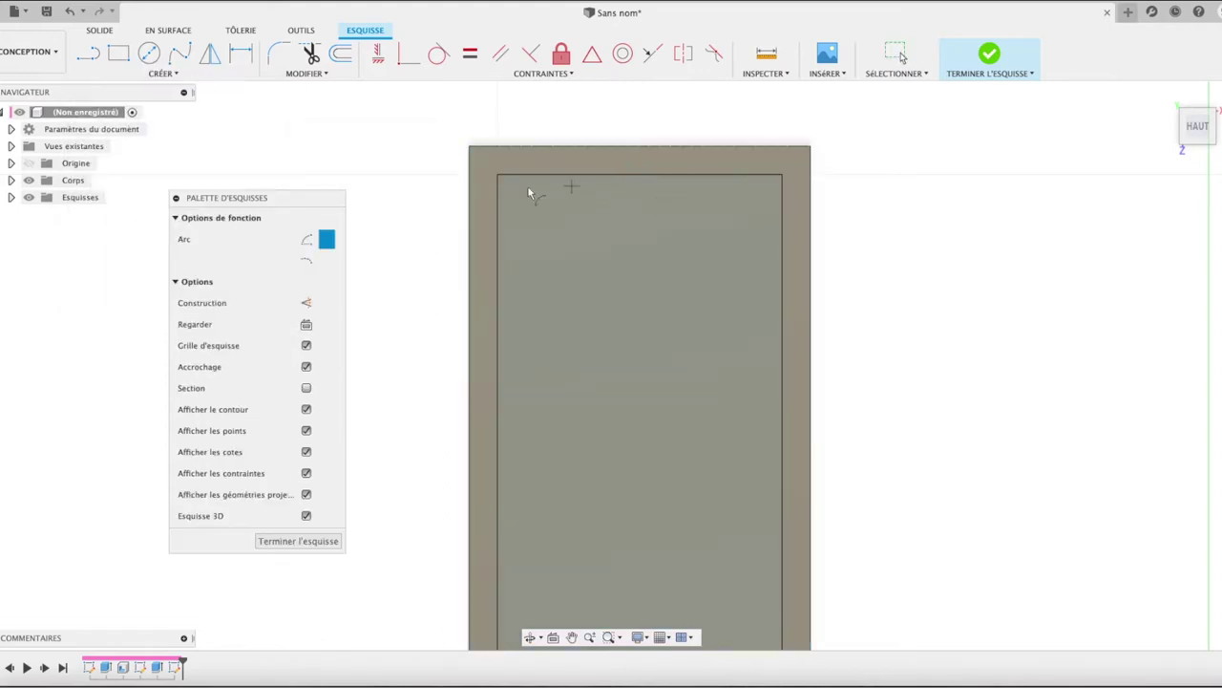
click(498, 176)
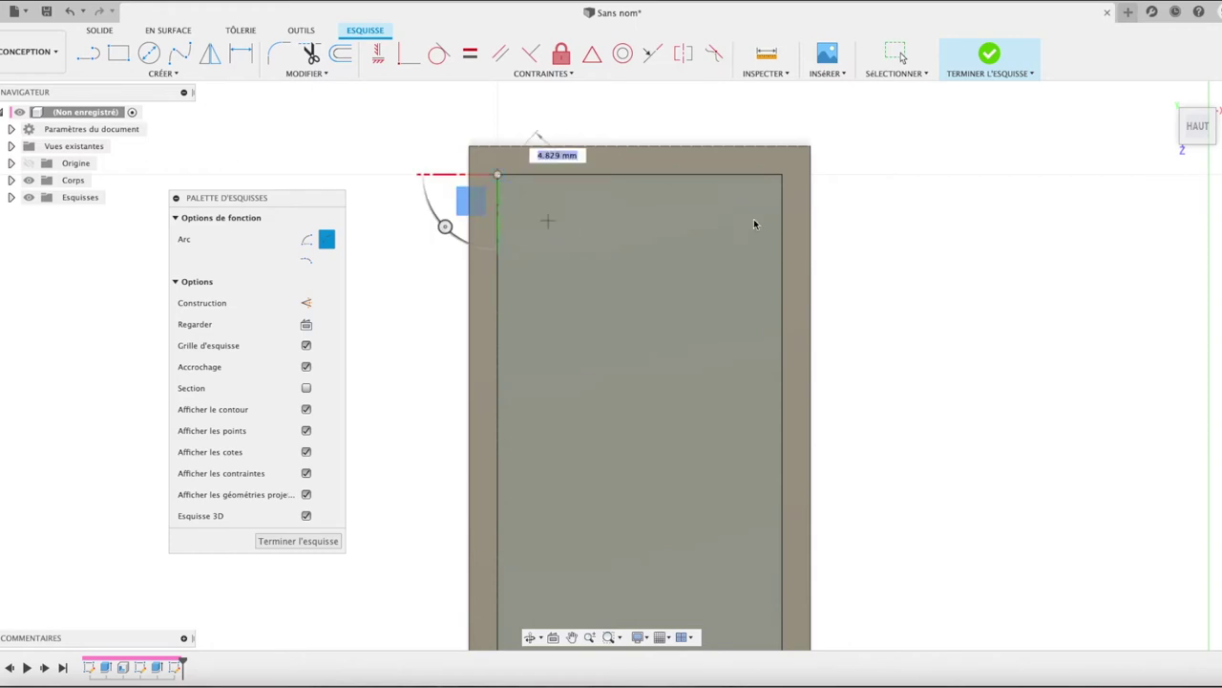
click(781, 175)
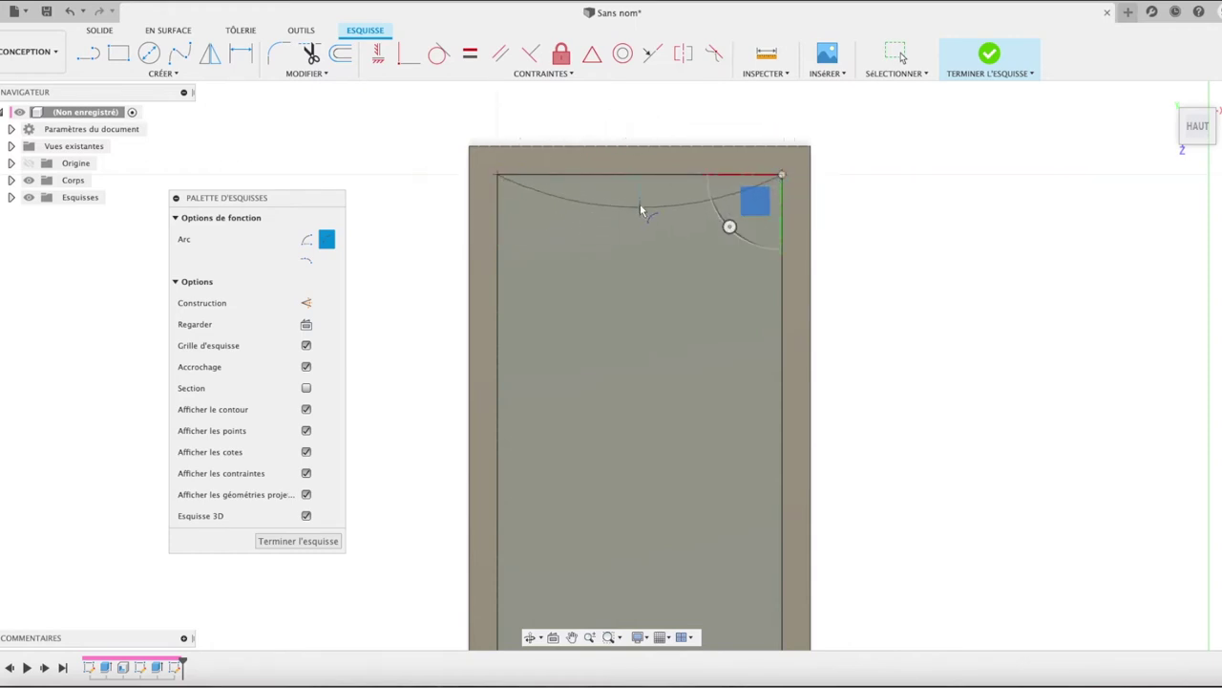
click(638, 201)
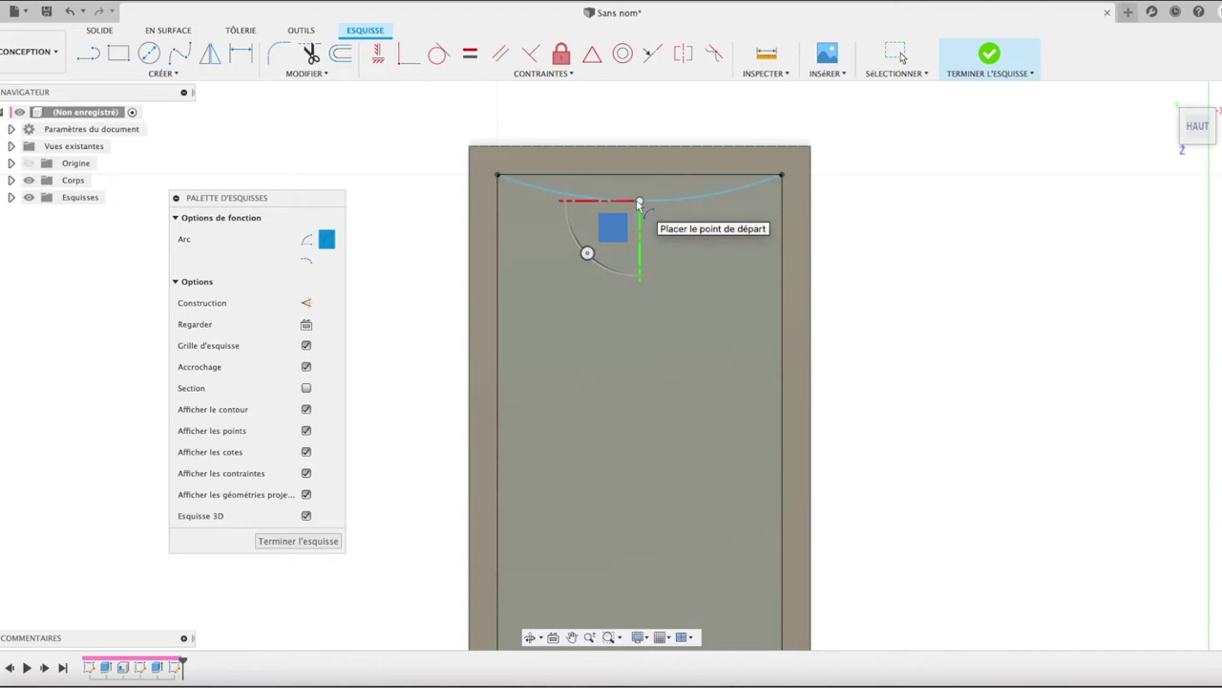
key(Escape)
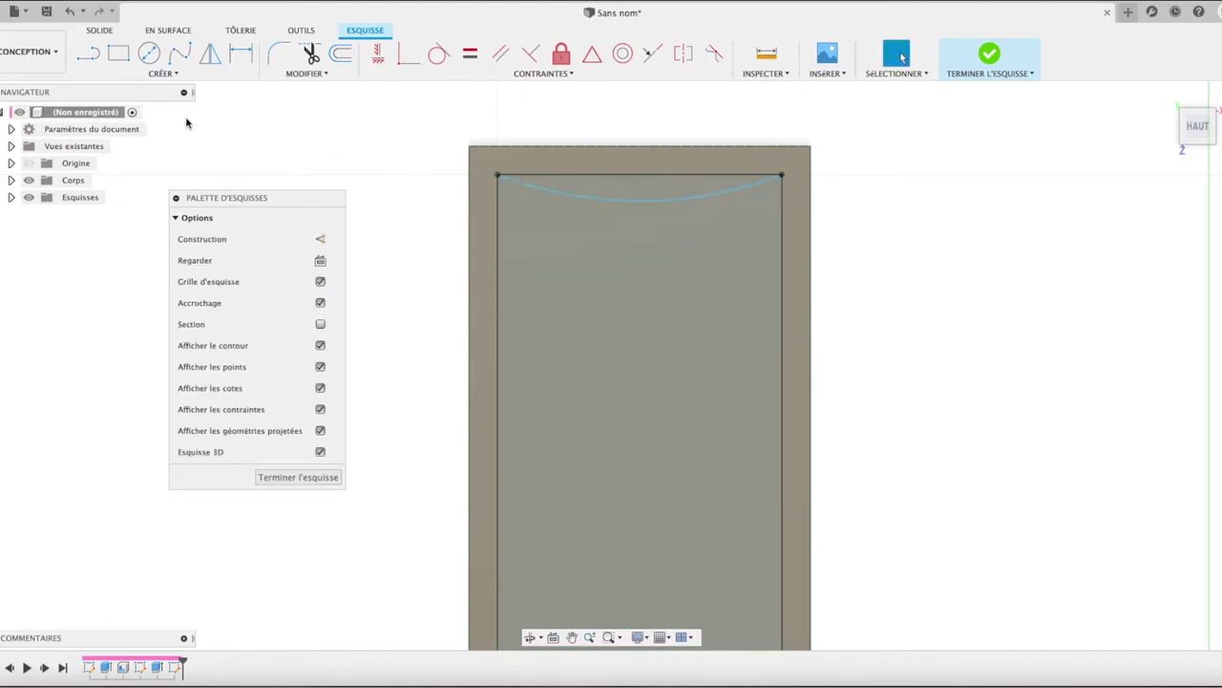
click(88, 55)
click(496, 176)
click(781, 175)
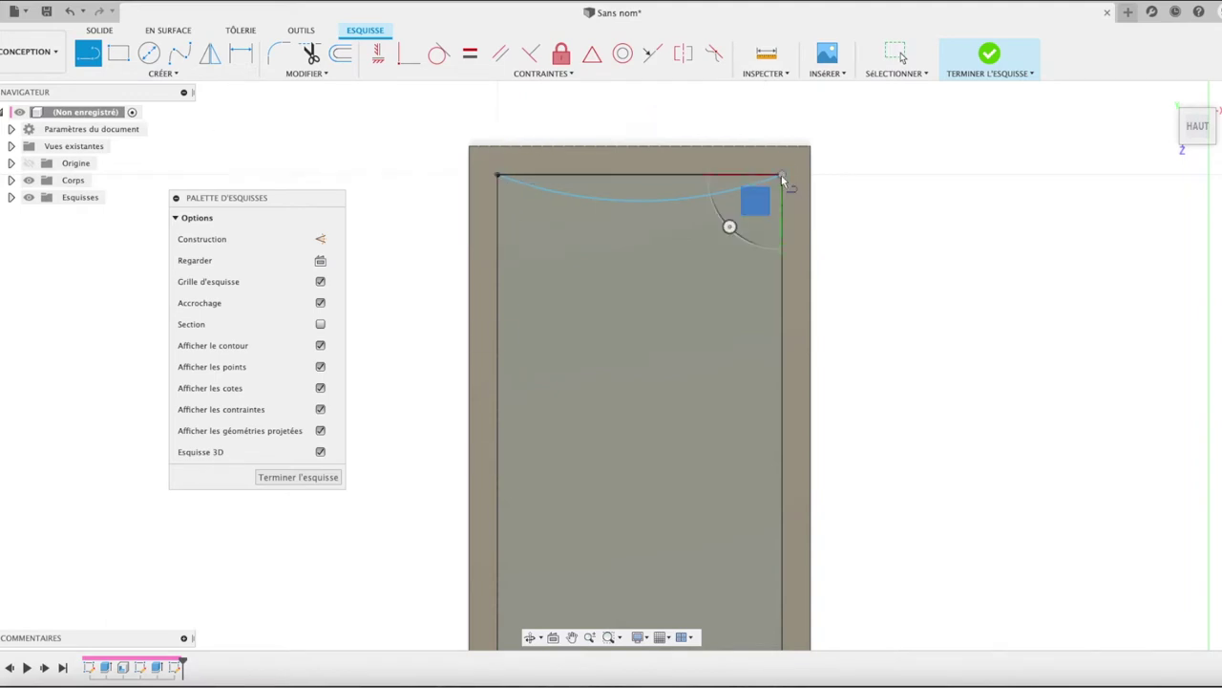
key(Escape)
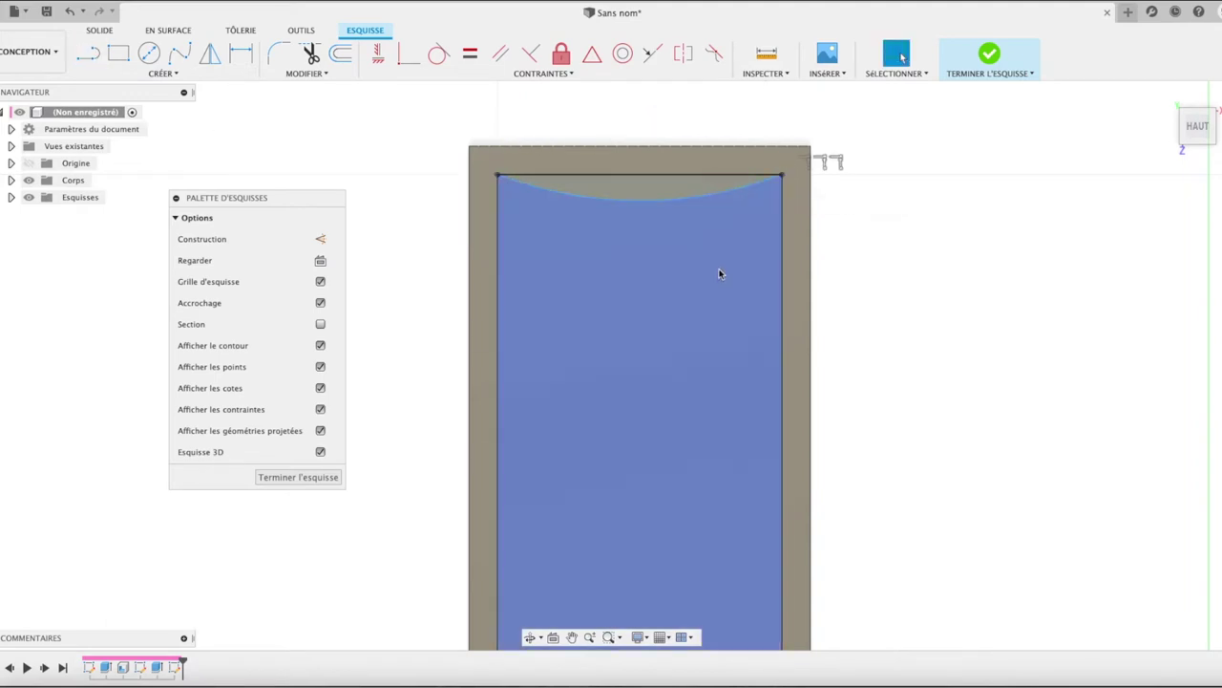
- Extrude the crescent profile about 24.964 mm, joined to the tray as a curved end wall
key(e)
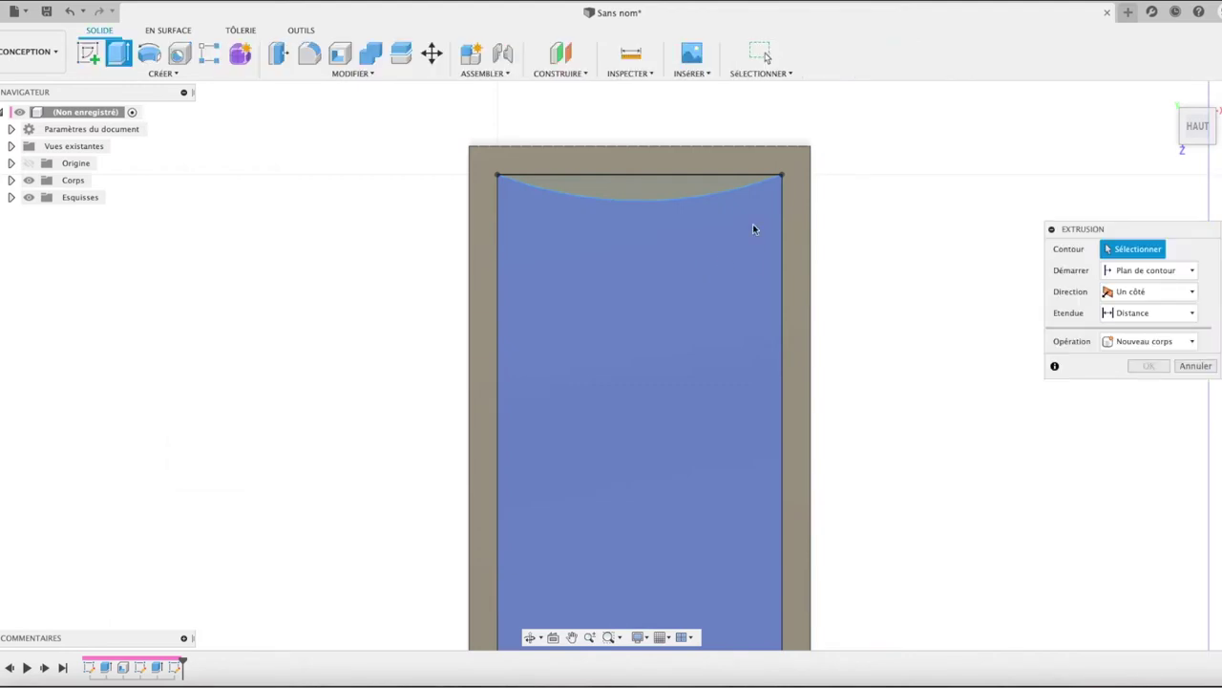
click(685, 190)
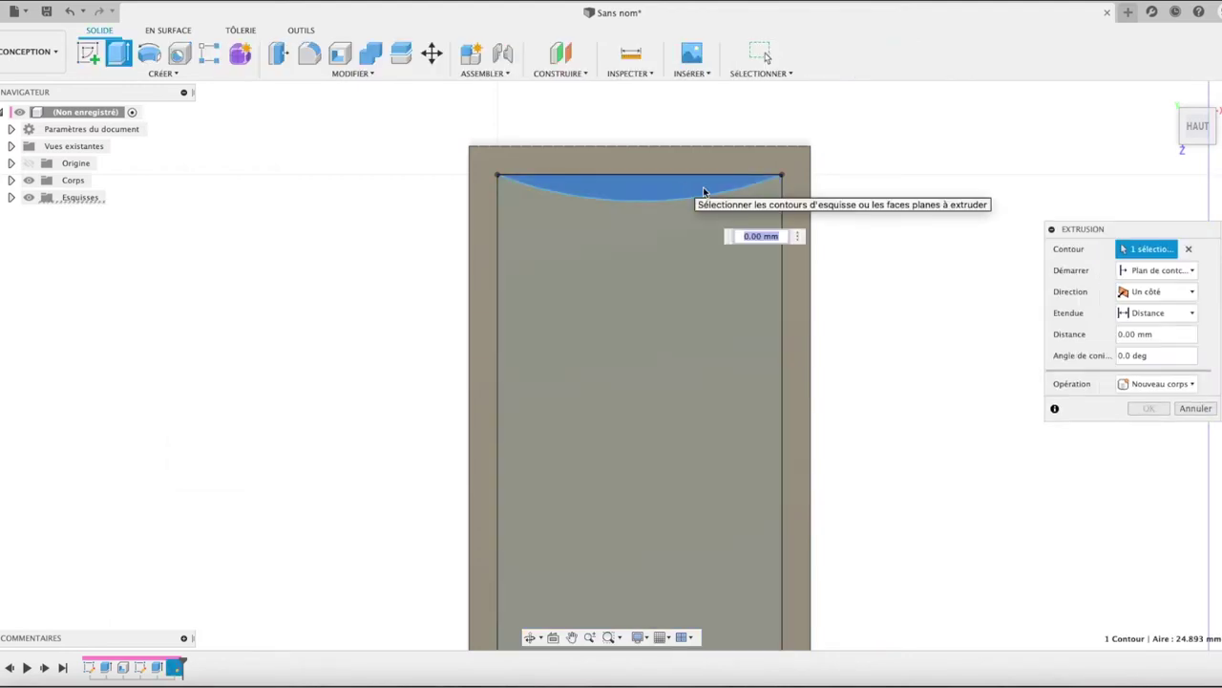
mouse_move(1194, 129)
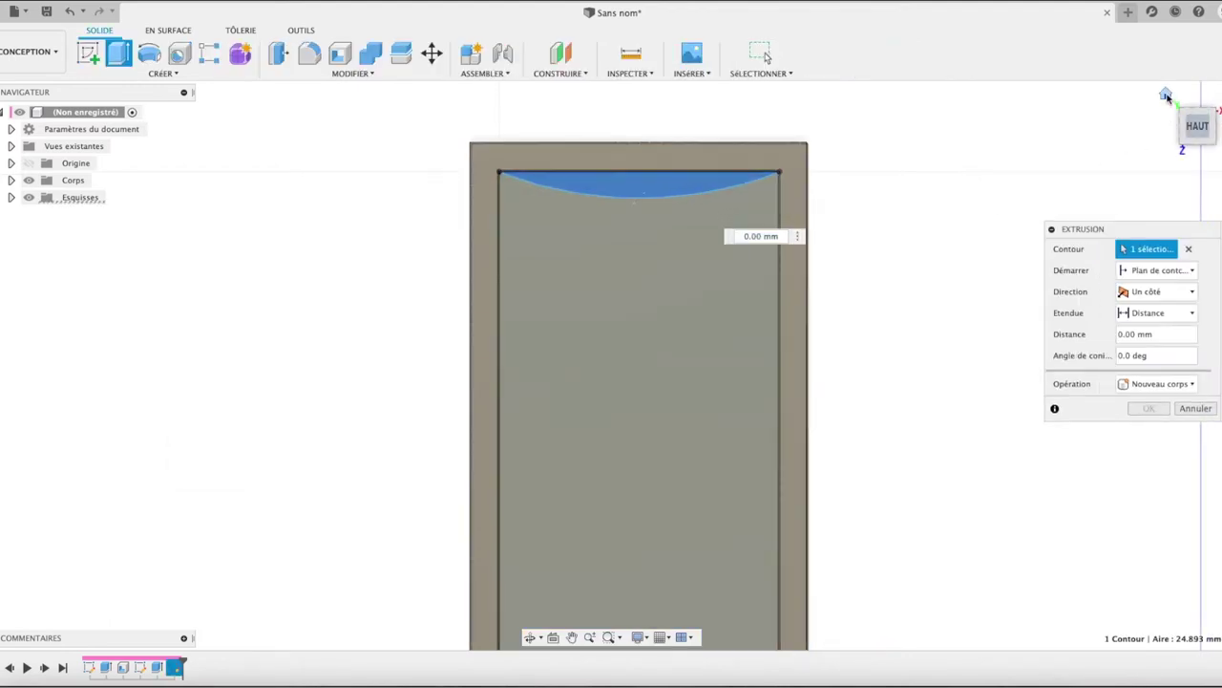
click(1166, 96)
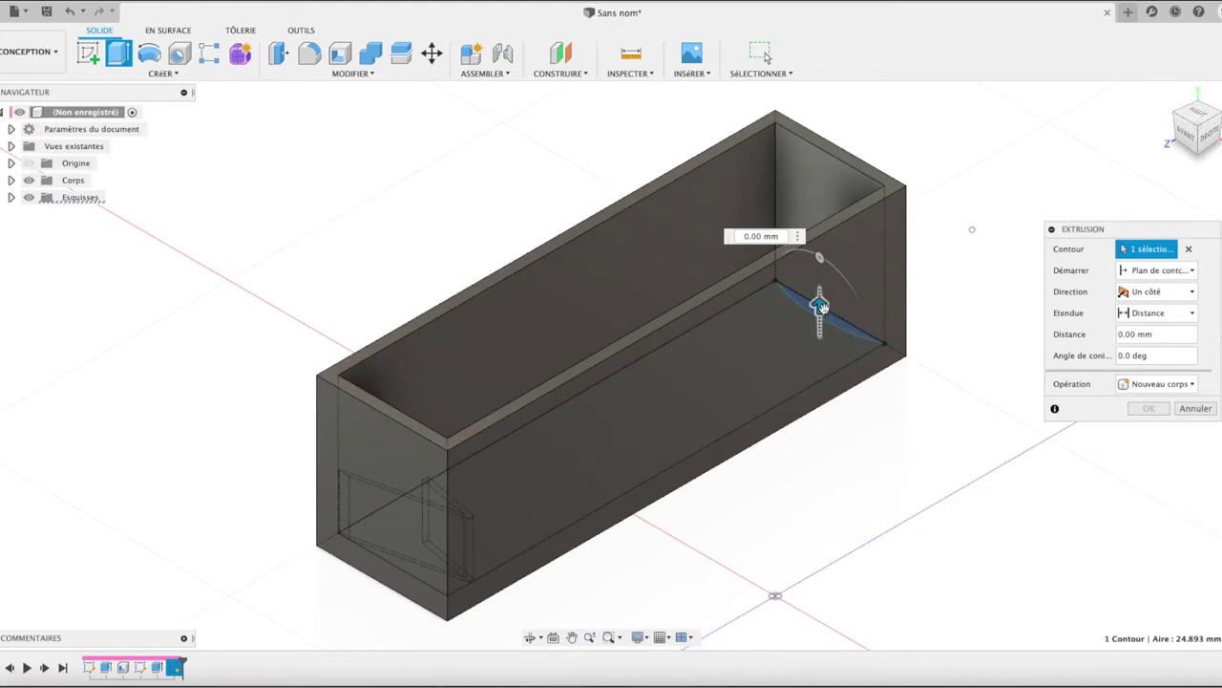
drag(820, 306, 819, 147)
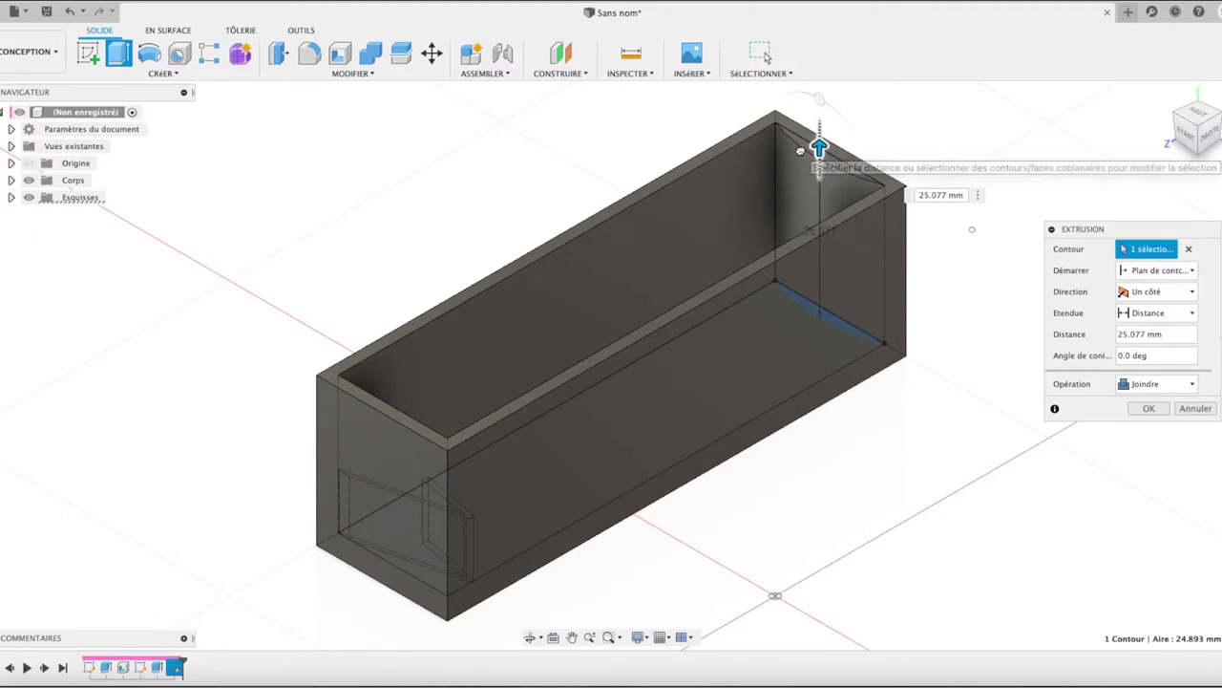
drag(818, 148, 818, 151)
click(1153, 410)
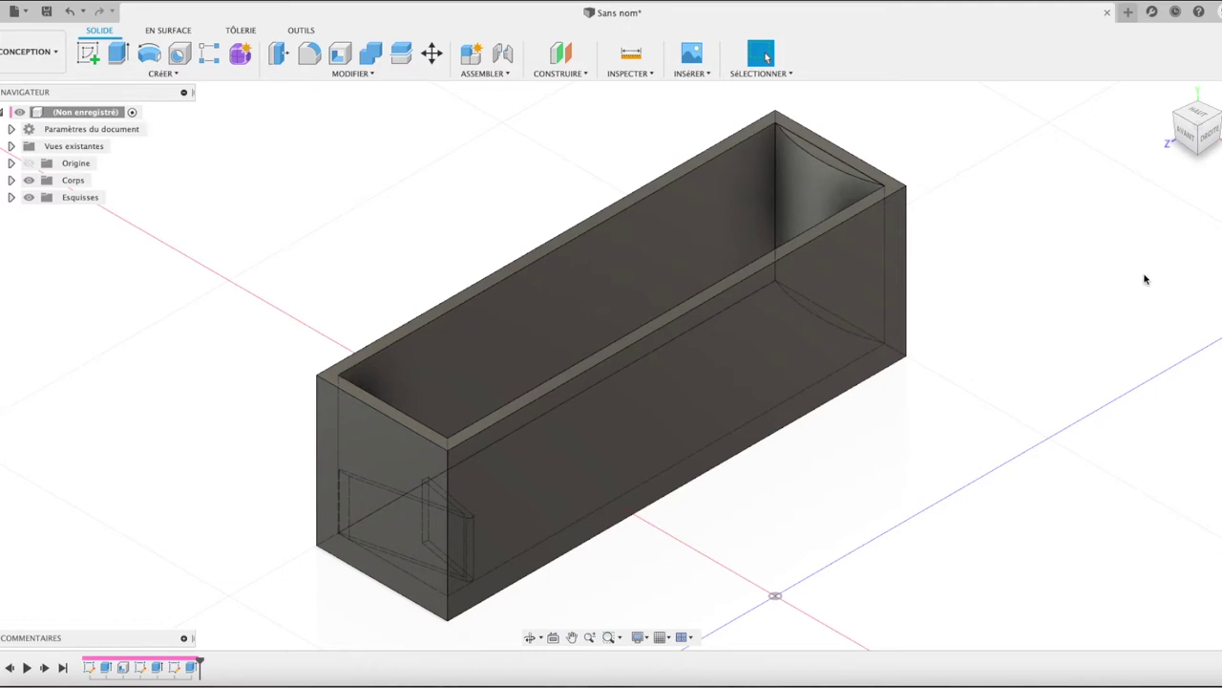
click(1196, 118)
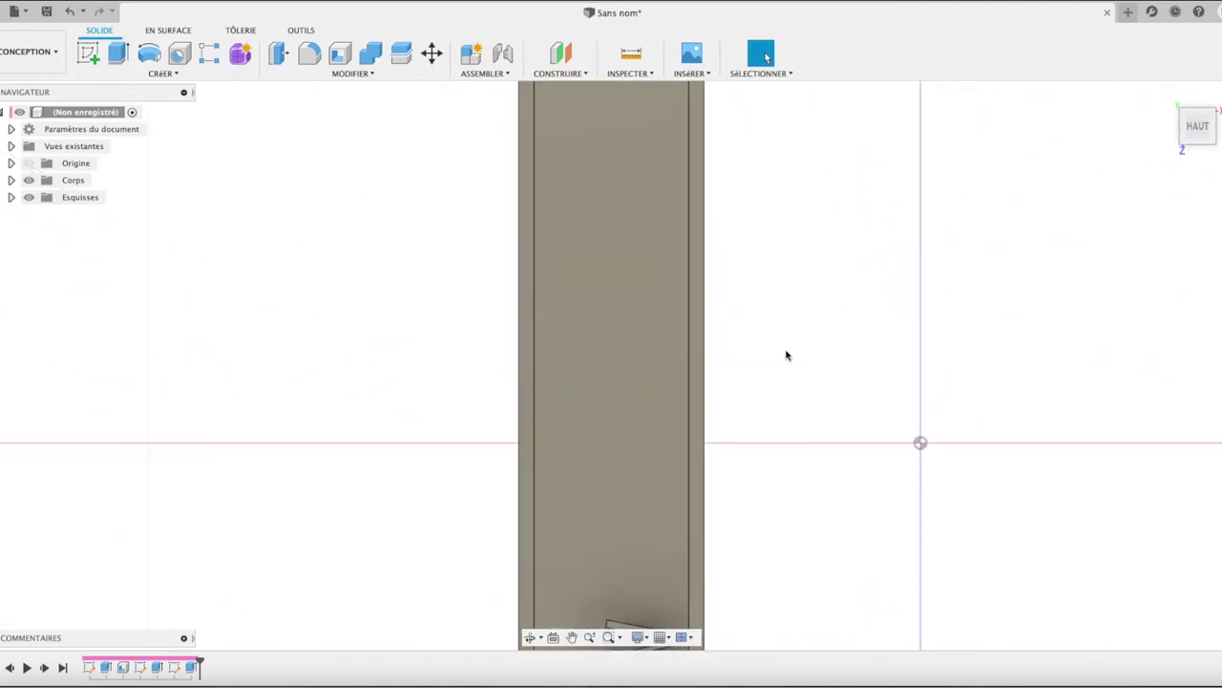
- Rename body Corps1 to 'Boitier batteries'
scroll(787, 355, down, 3)
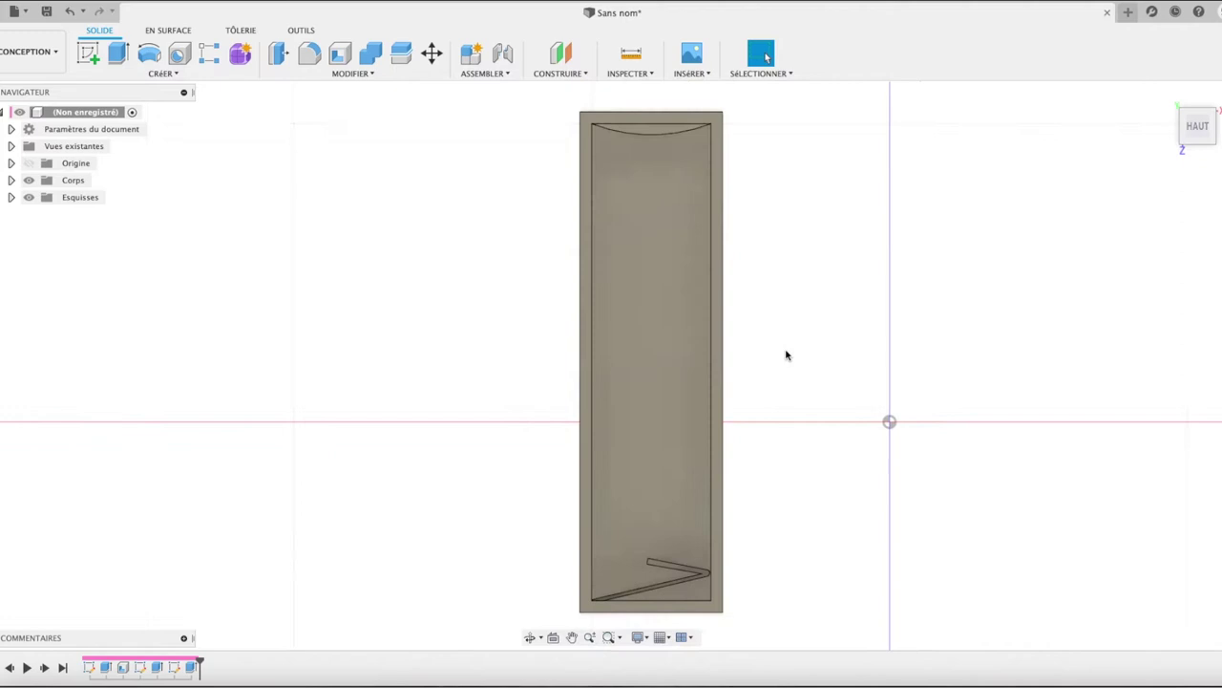
click(12, 180)
click(78, 199)
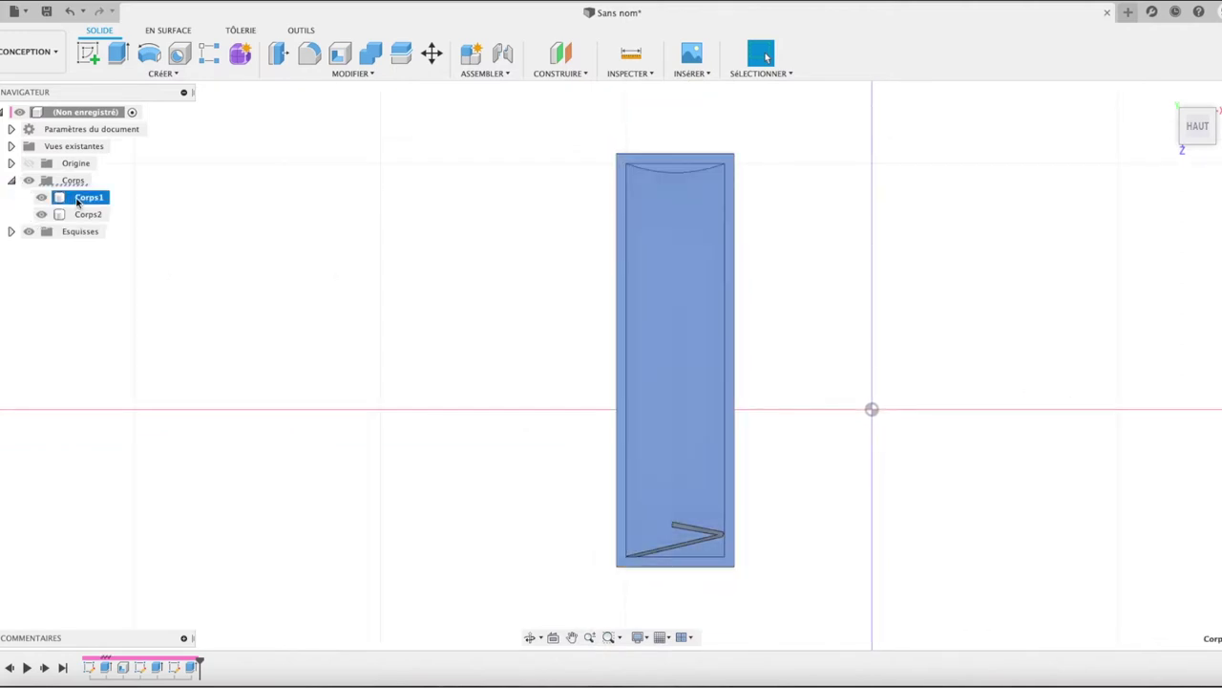
double_click(80, 198)
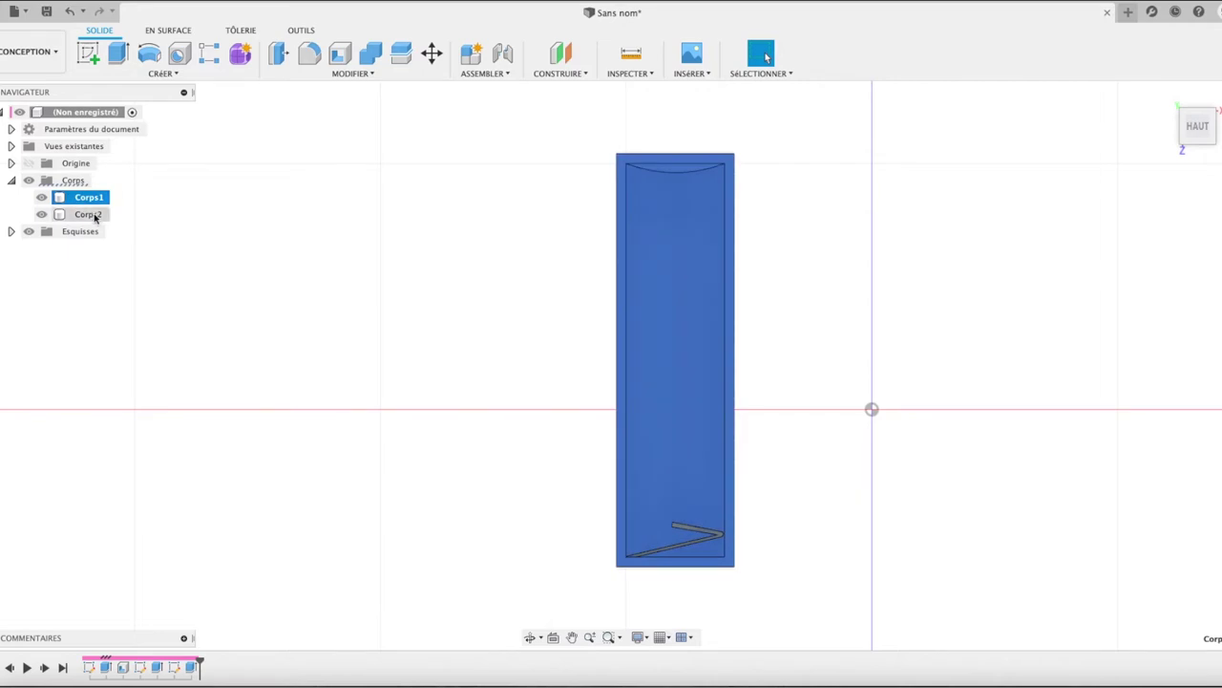
text(B)
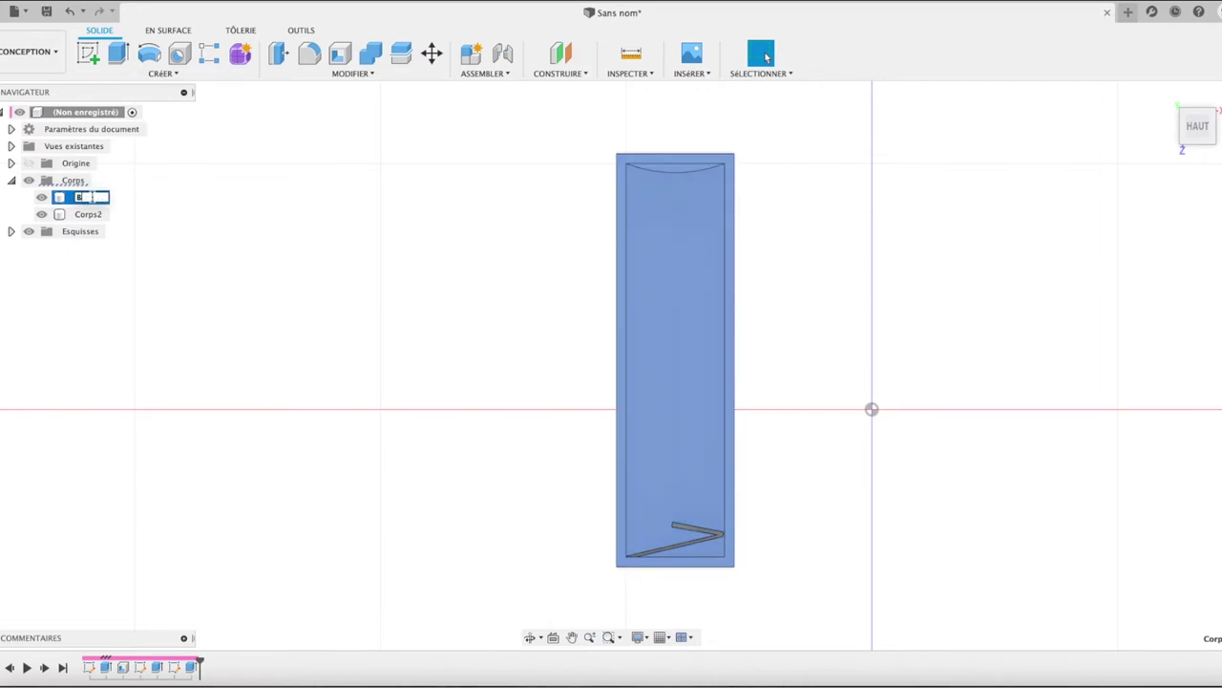
text(oitier batteries)
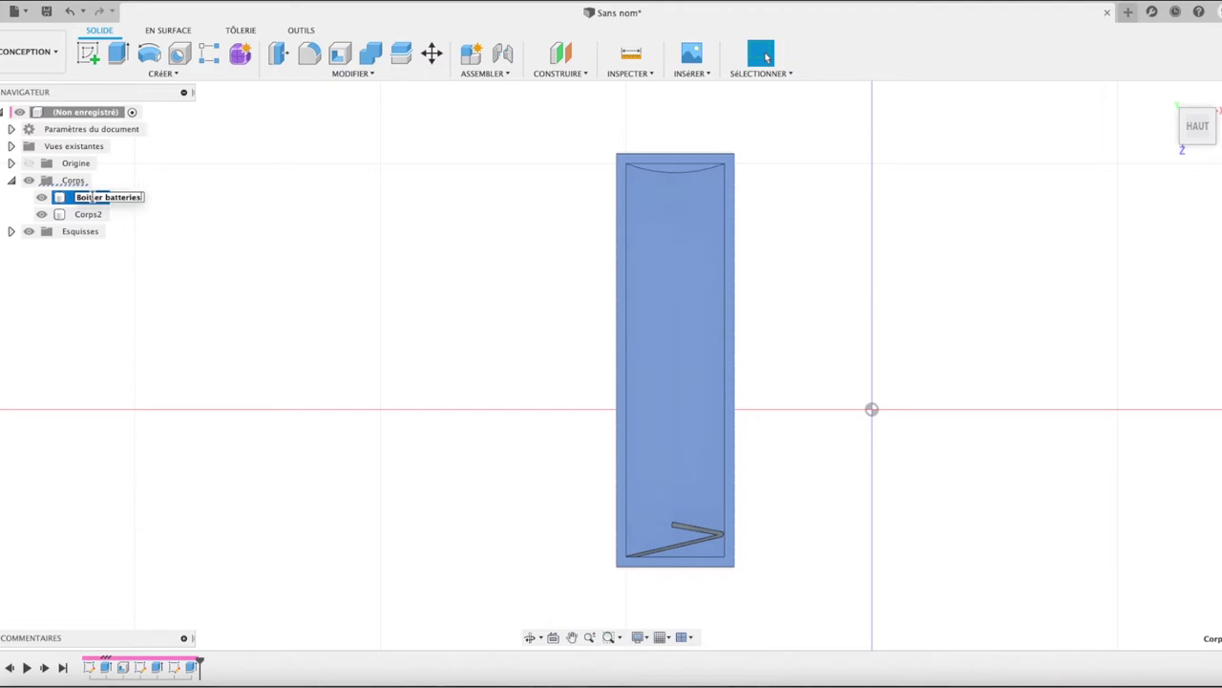
key(Return)
- Rename body Corps2 to 'Ressort négatif'
click(91, 215)
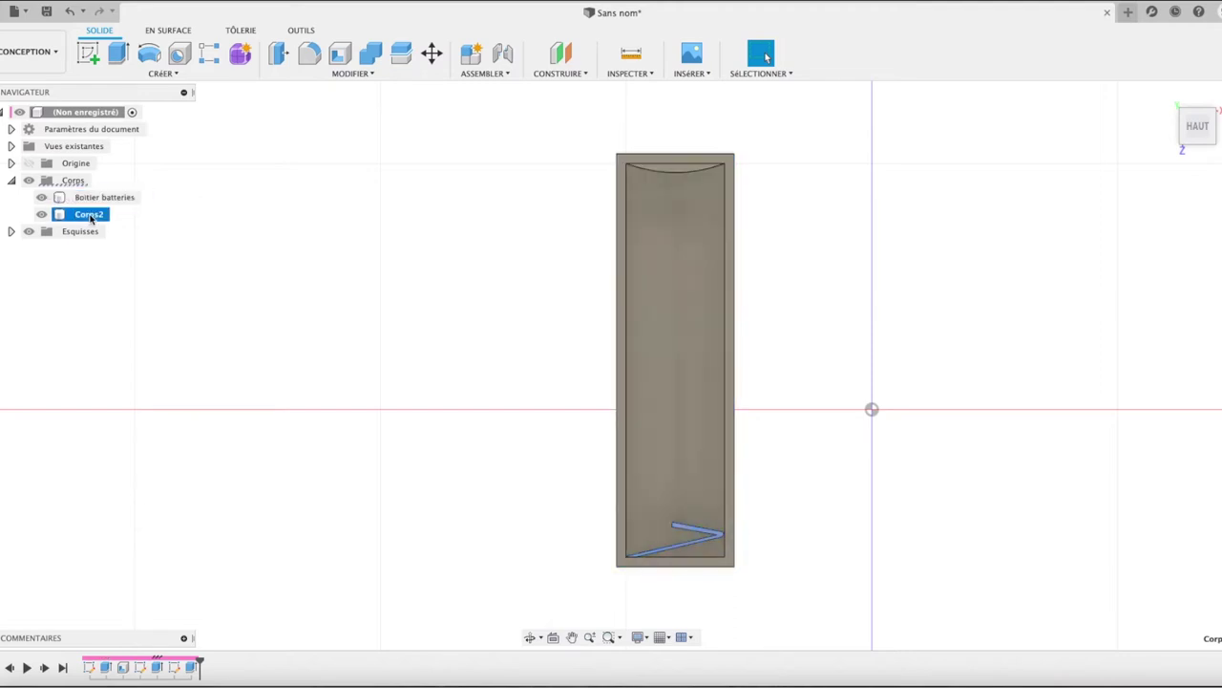
double_click(97, 219)
text(Ressort né)
text(gatif)
key(Return)
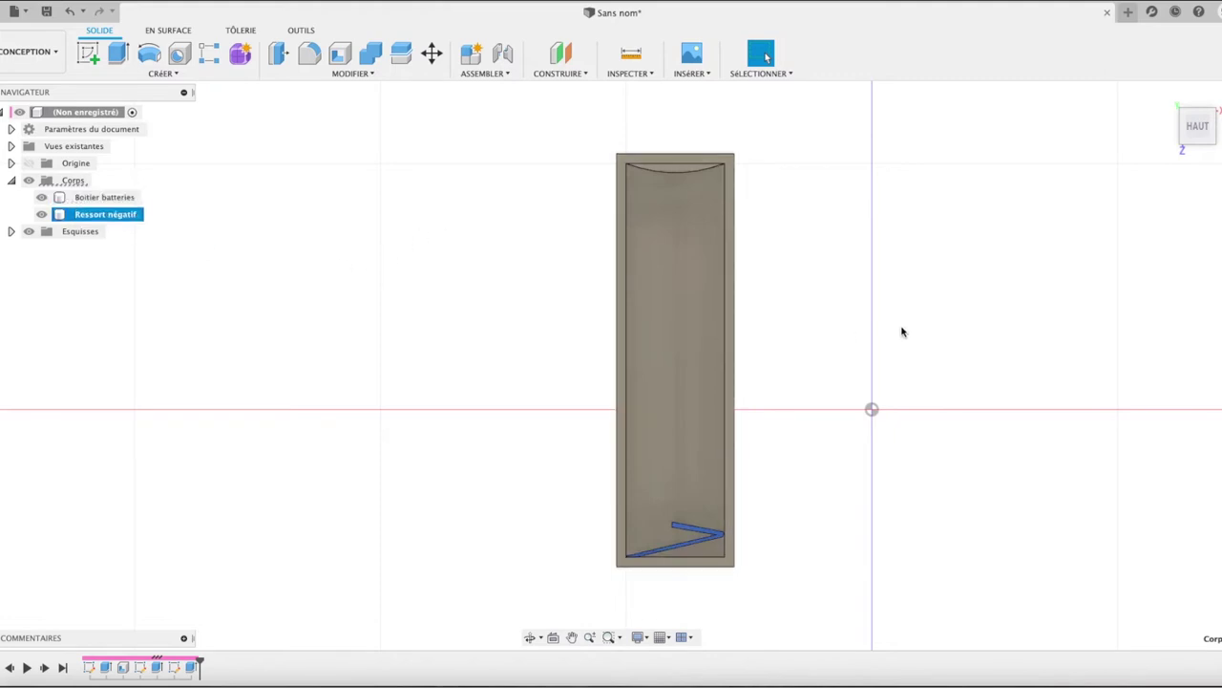
click(479, 353)
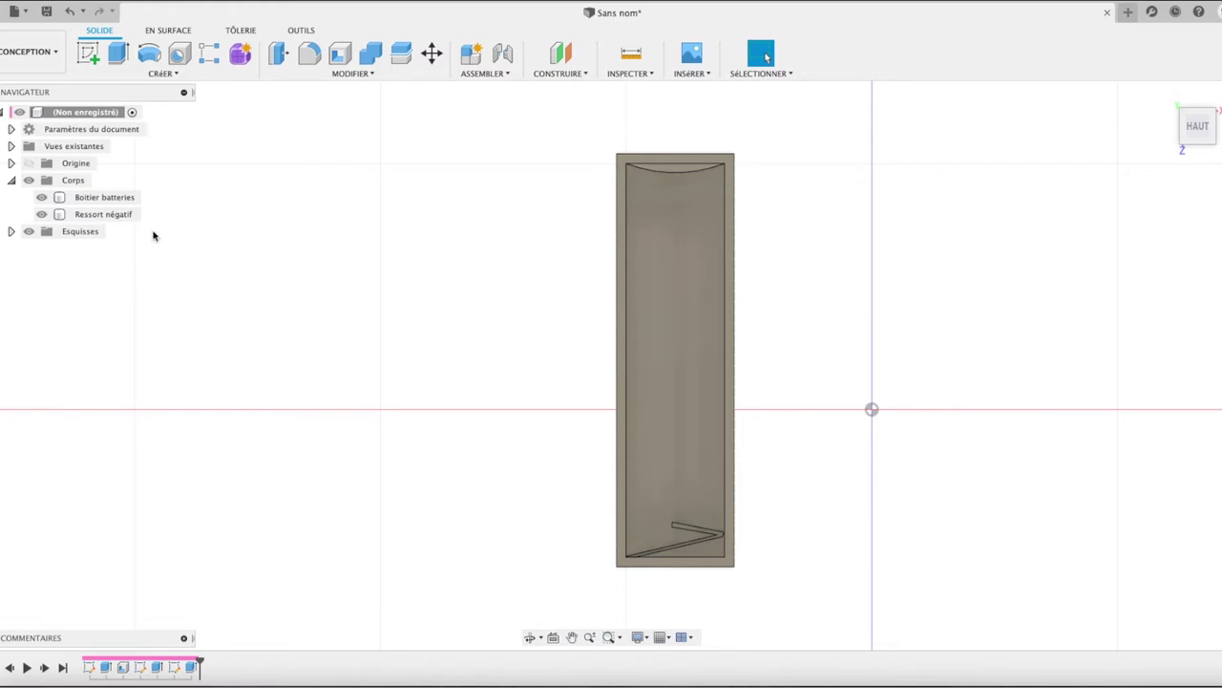
click(105, 196)
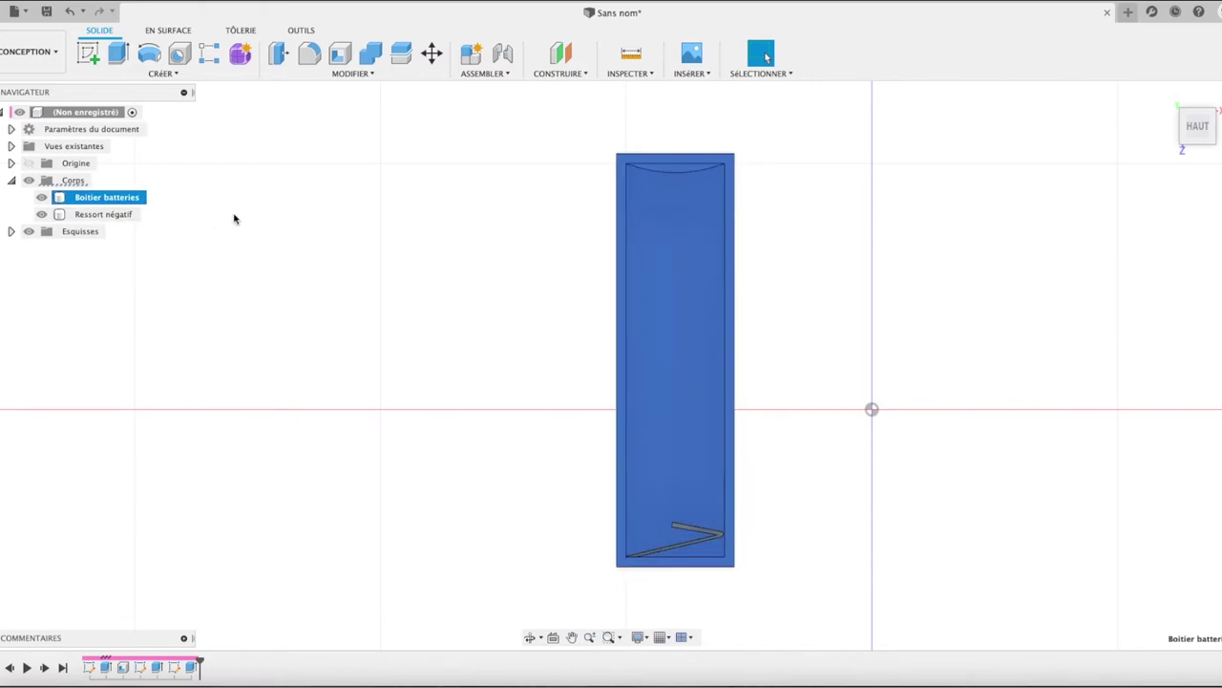
key(Escape)
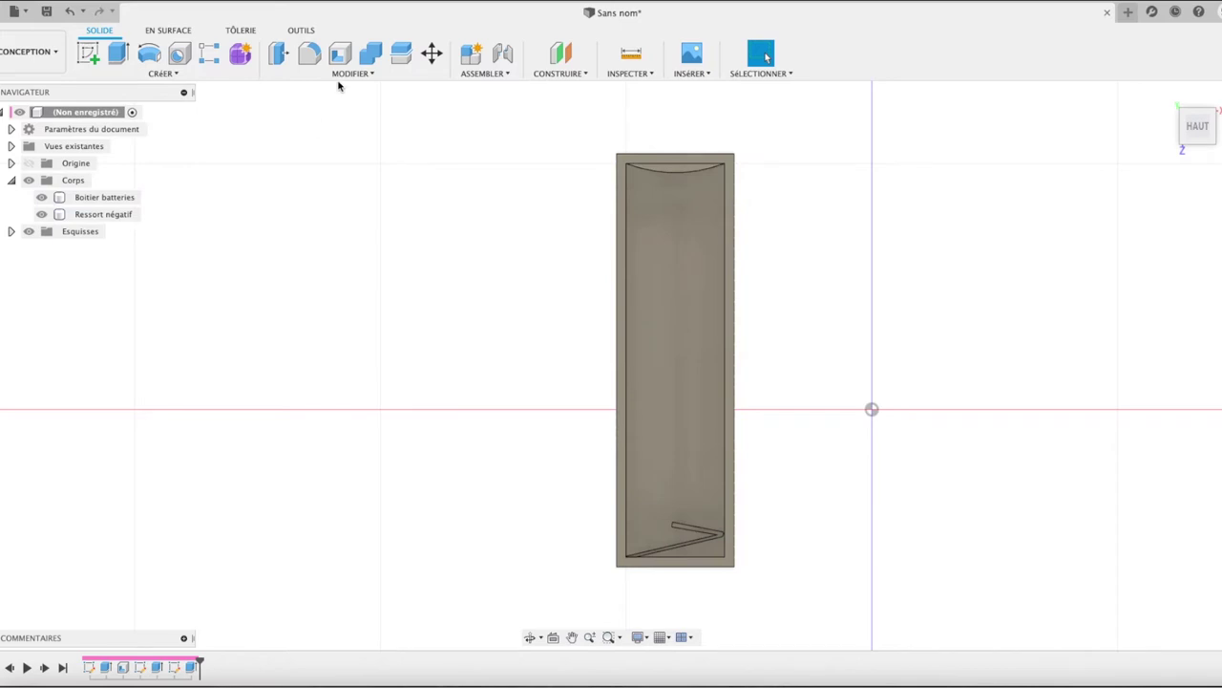
click(225, 75)
mouse_move(102, 375)
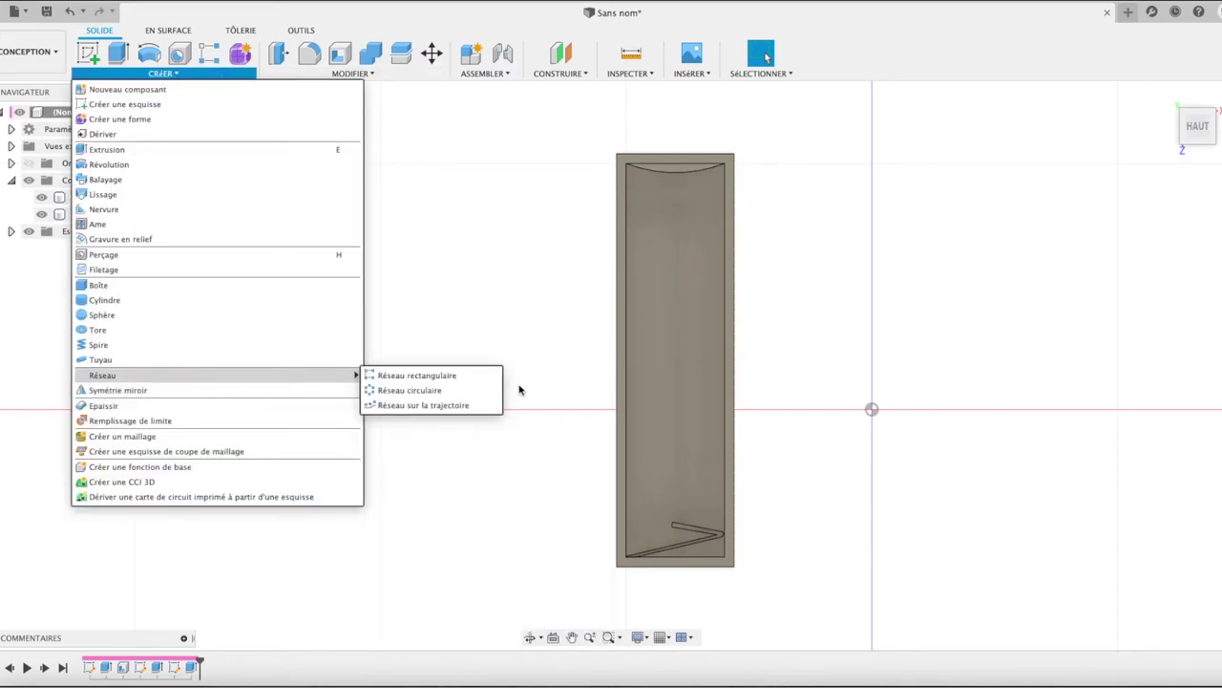
- Pattern Boitier batteries and Ressort négatif 4 times along the X axis, about 71.6 mm apart
click(453, 375)
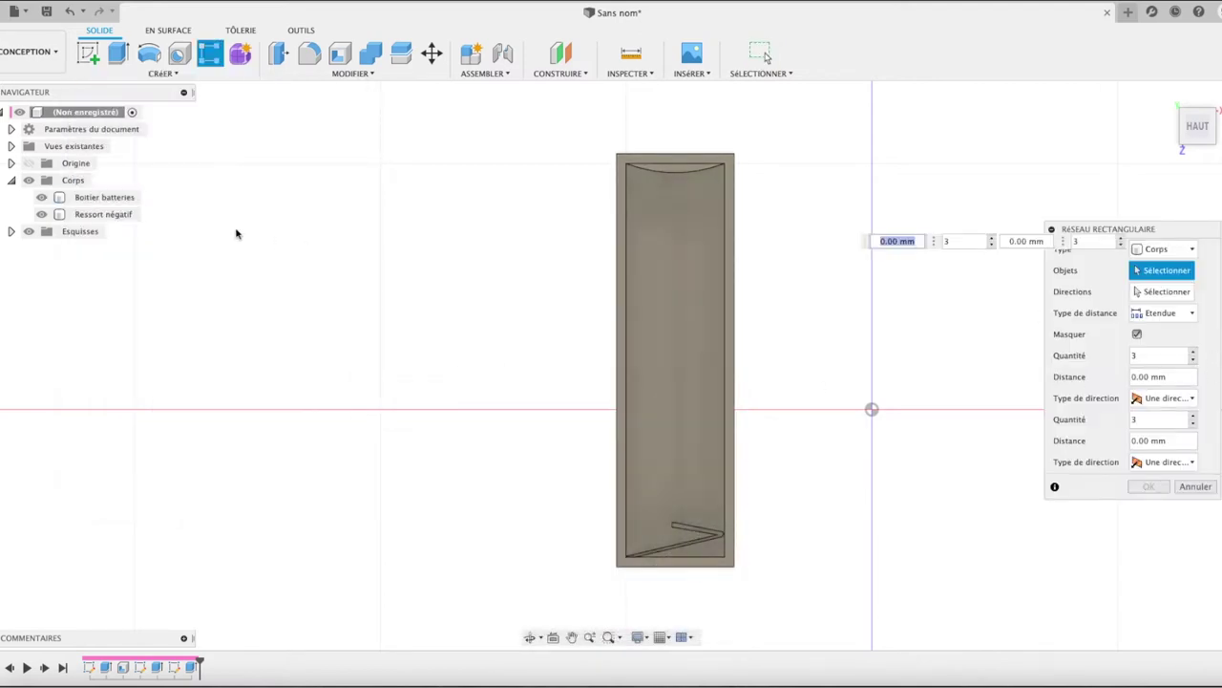
click(95, 198)
click(103, 214)
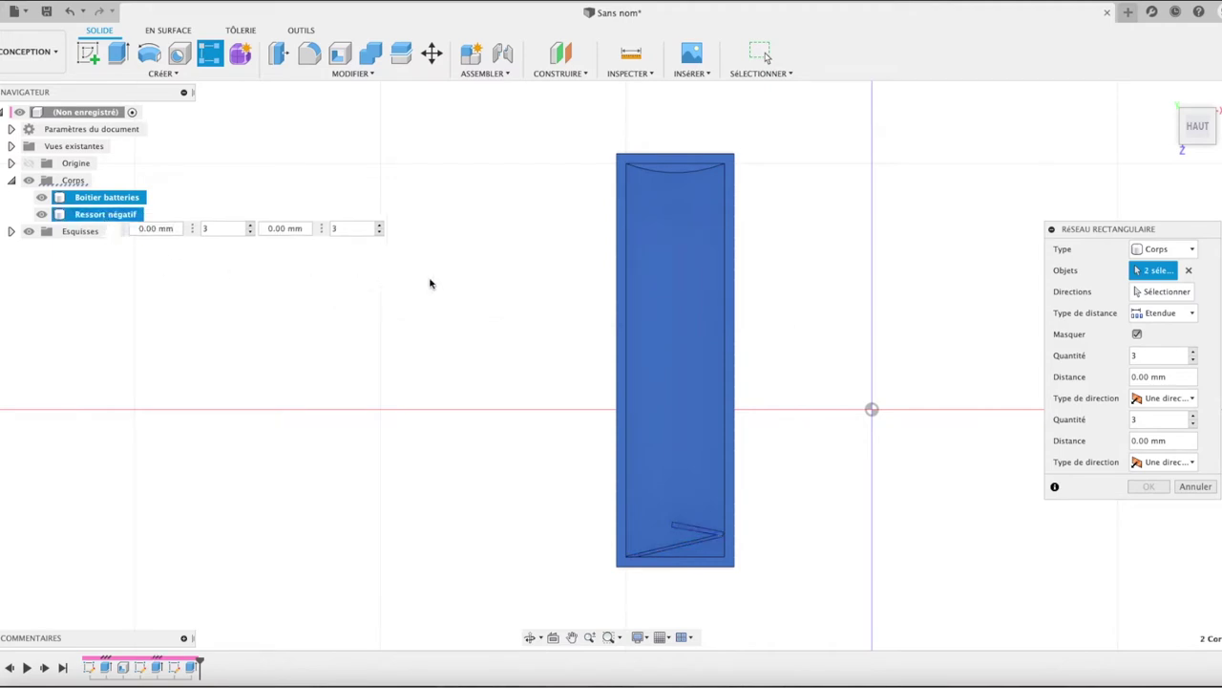
click(1175, 294)
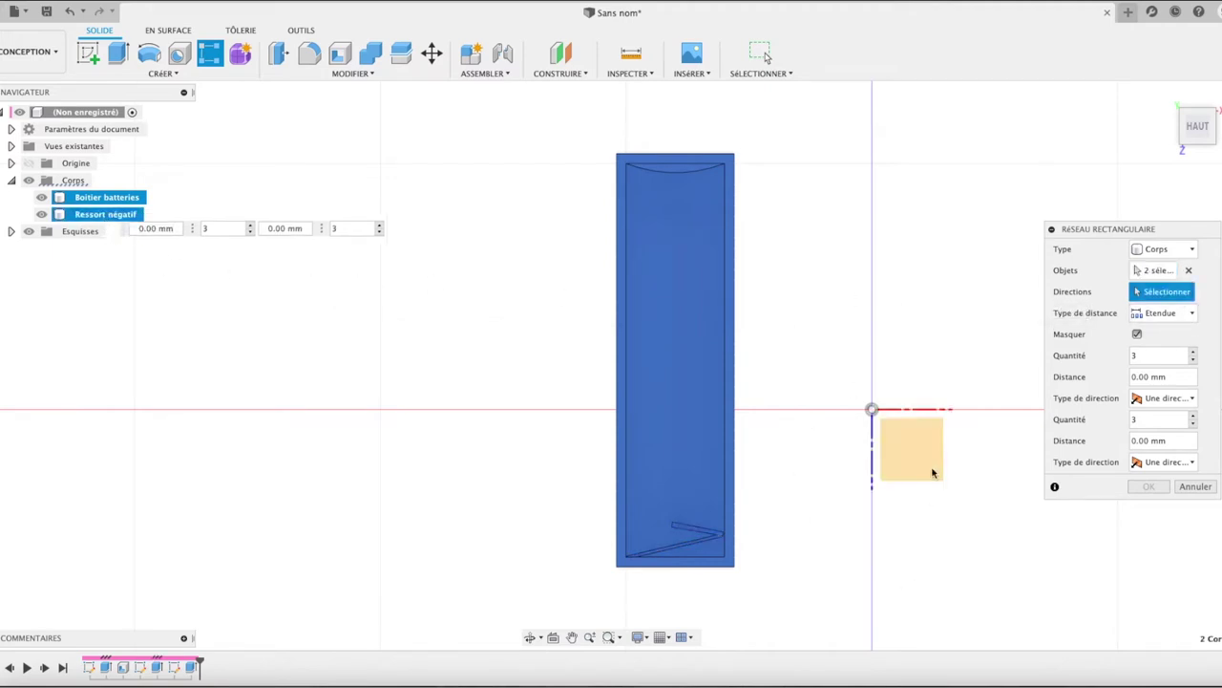
click(923, 410)
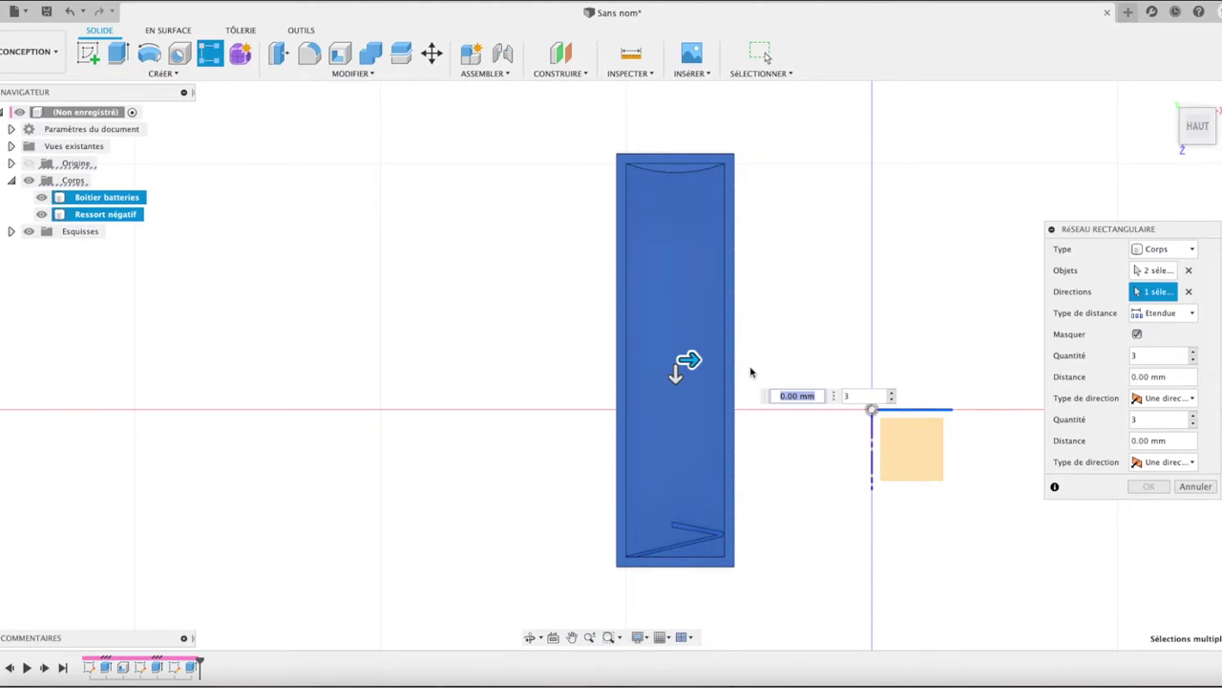
click(891, 393)
mouse_move(694, 360)
mouse_down()
mouse_move(1064, 383)
mouse_move(1052, 384)
mouse_up()
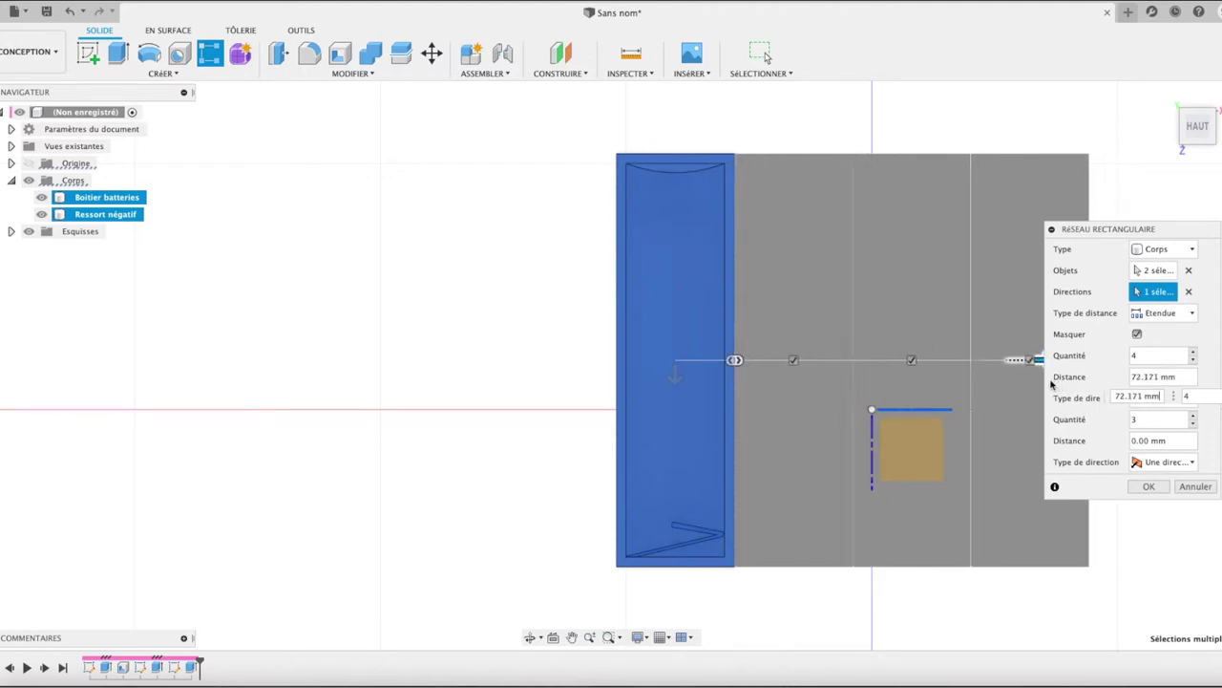
drag(1051, 383, 1052, 379)
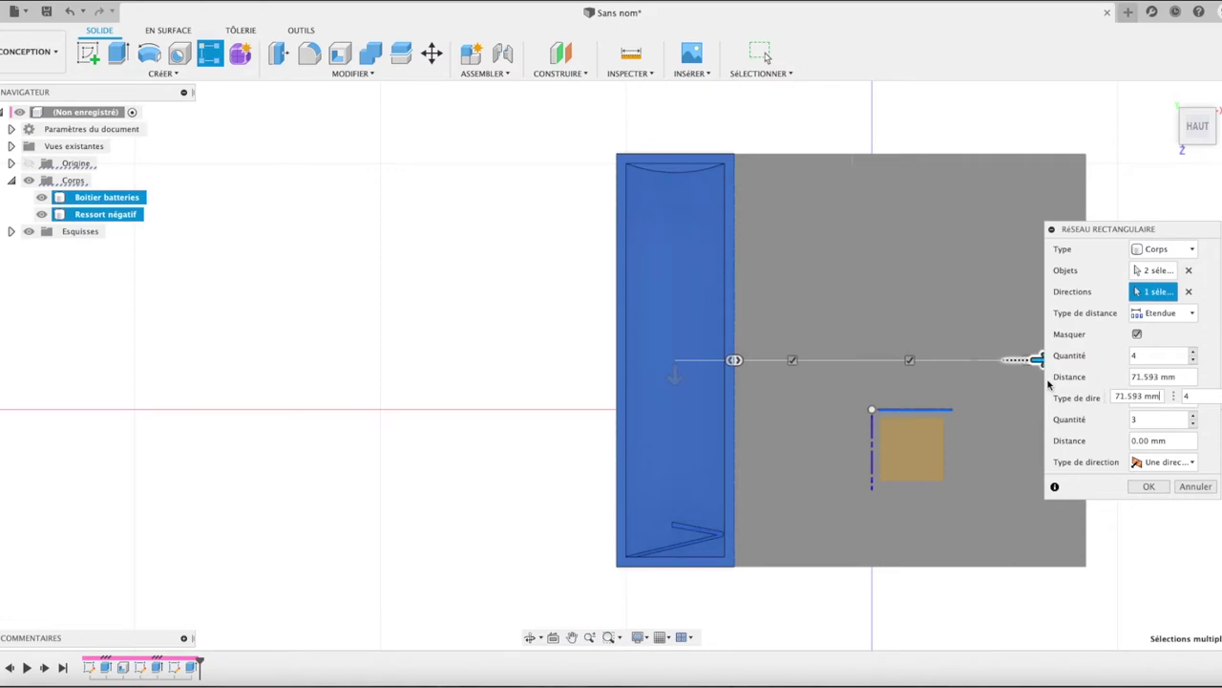
click(1147, 489)
click(499, 377)
click(1157, 99)
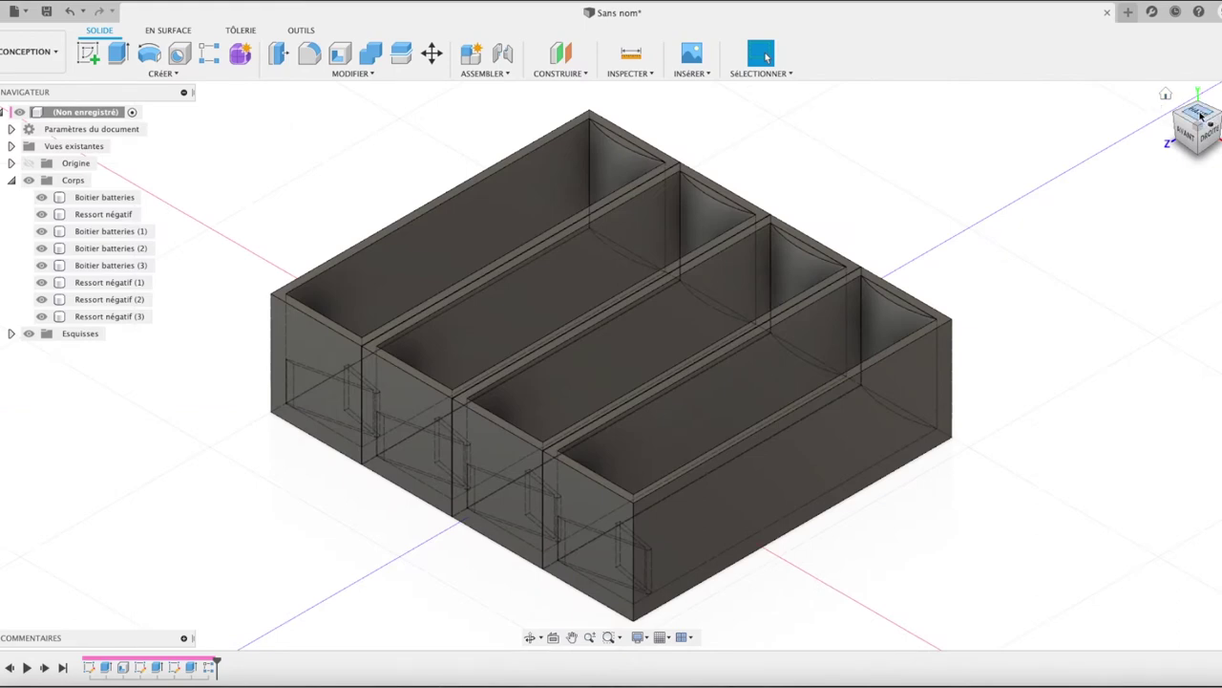
- Inspect the four compartments and springs from the top (HAUT) view rotated 90 degrees
click(1198, 114)
click(1211, 94)
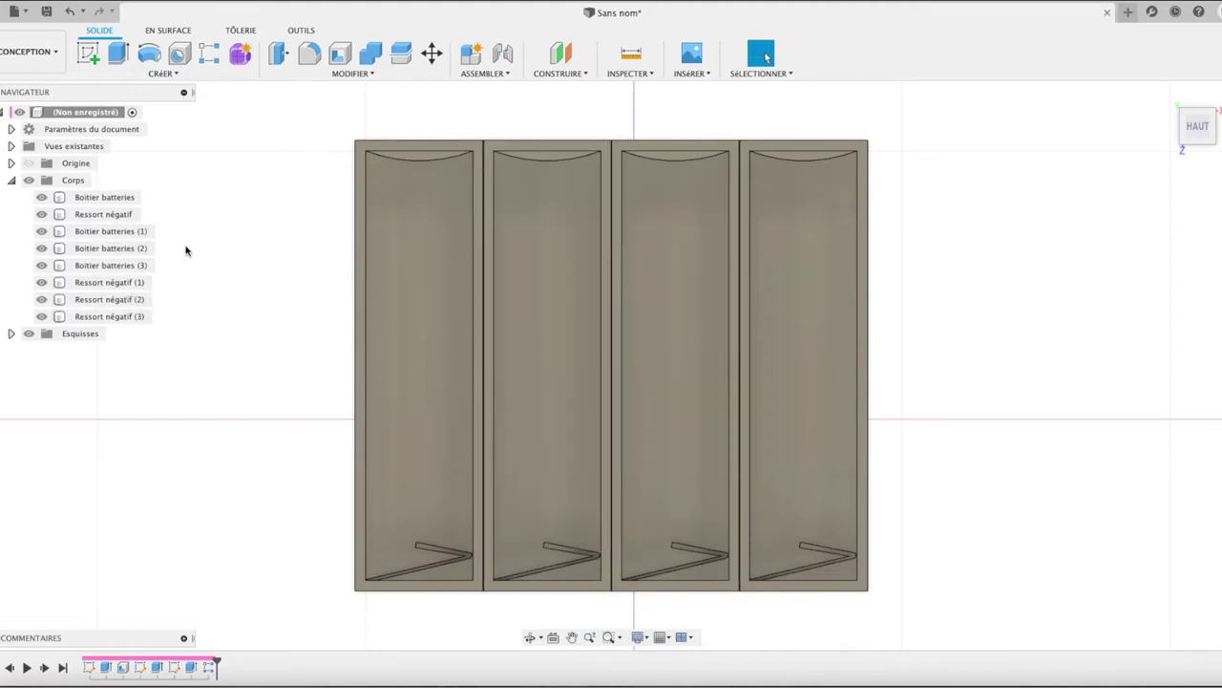
click(110, 198)
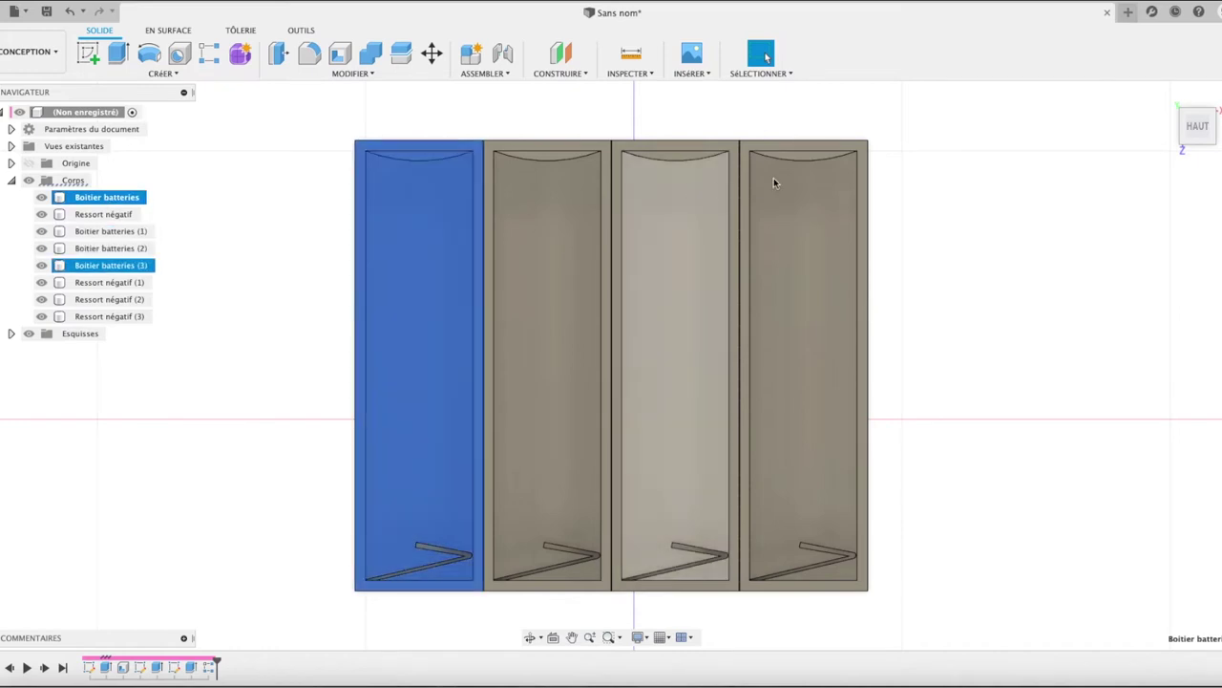
click(217, 132)
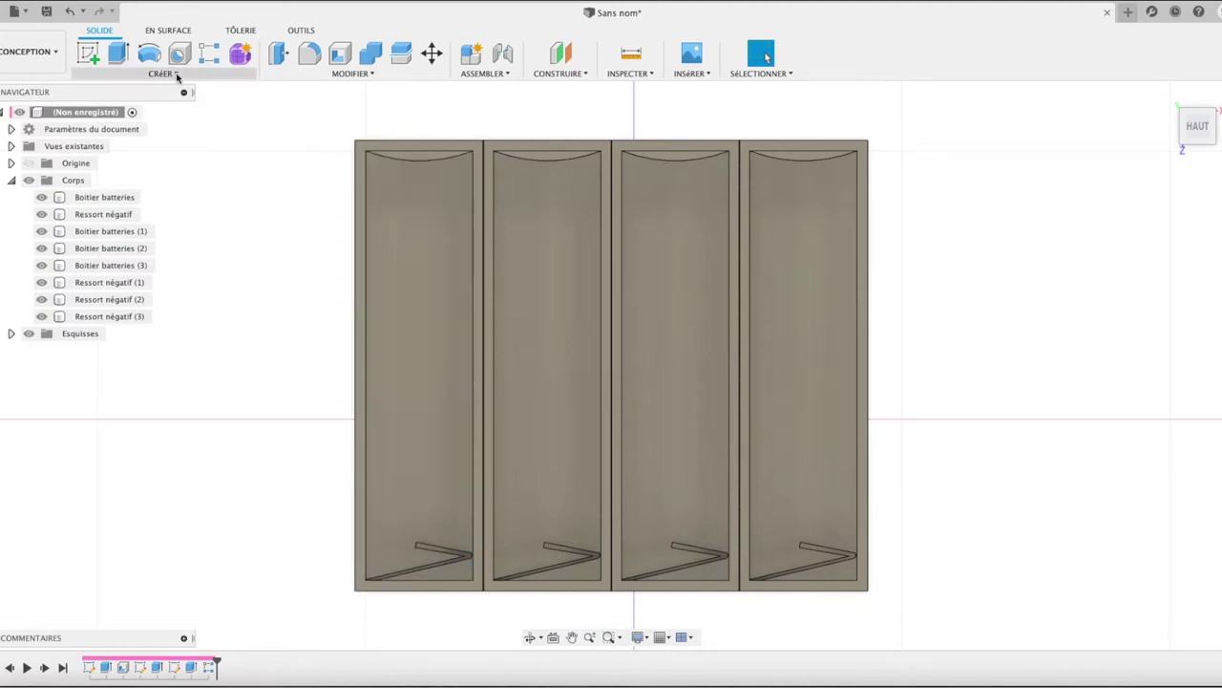
- Start a rectangular pattern of the rightmost compartment, directed along an edge of the third box
click(163, 73)
mouse_move(103, 374)
click(404, 383)
click(841, 225)
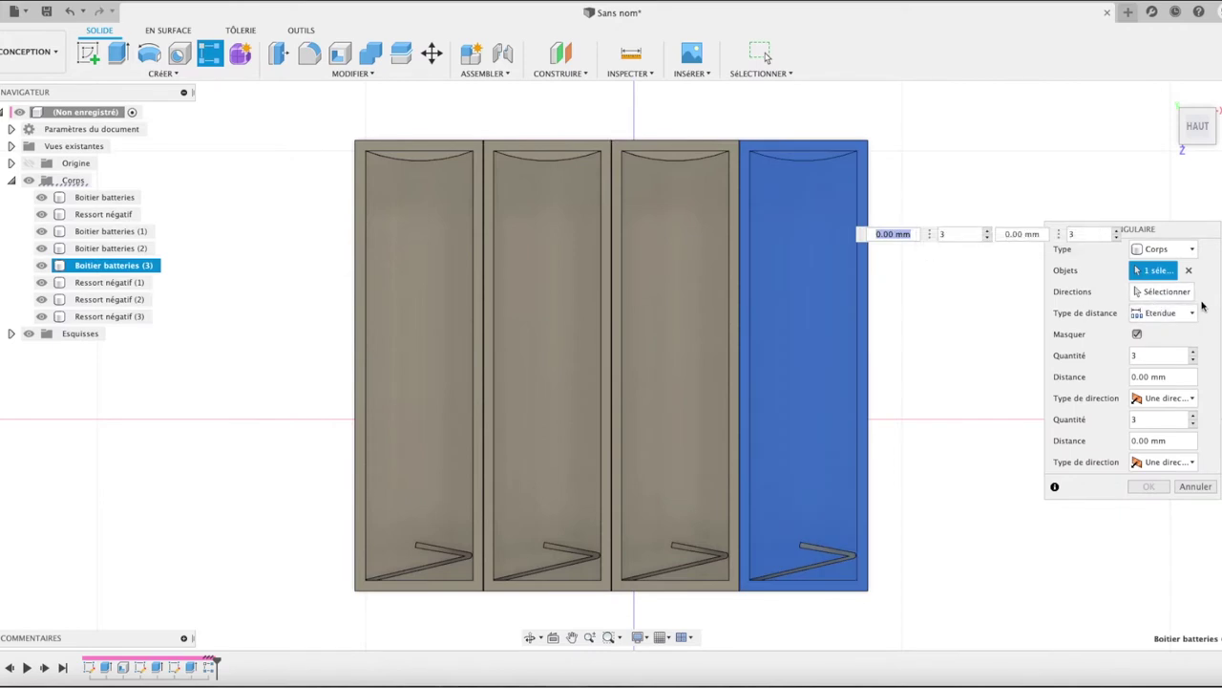
click(1192, 358)
click(1192, 359)
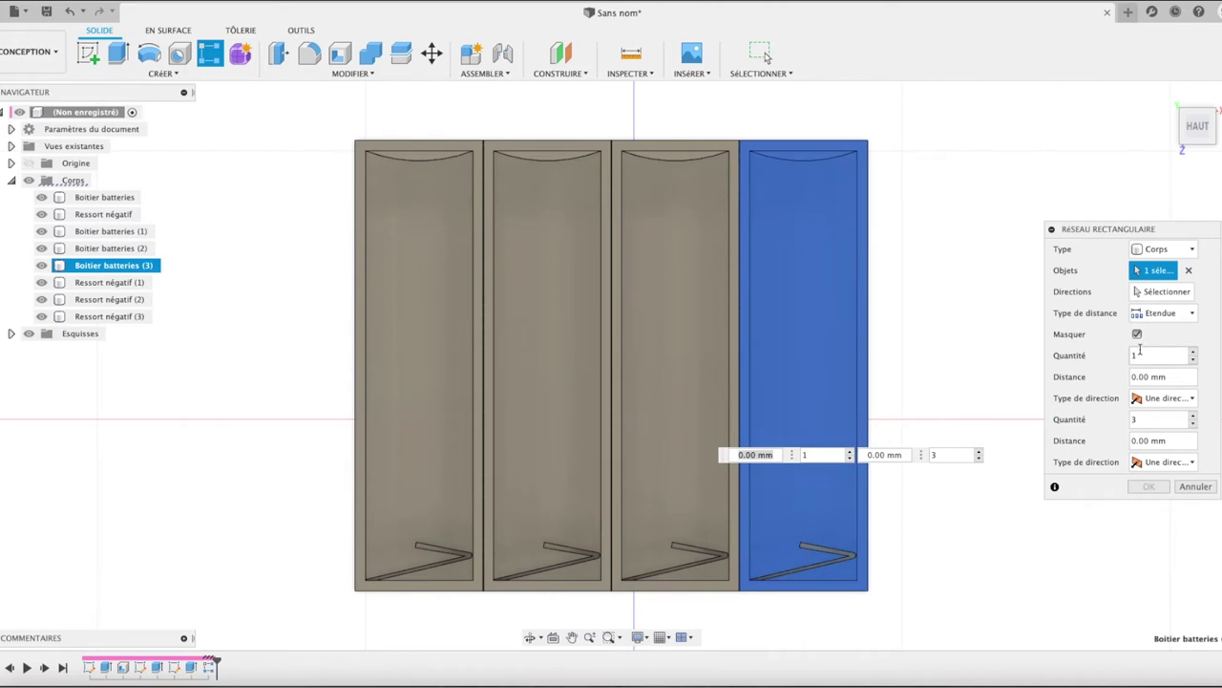
click(1163, 291)
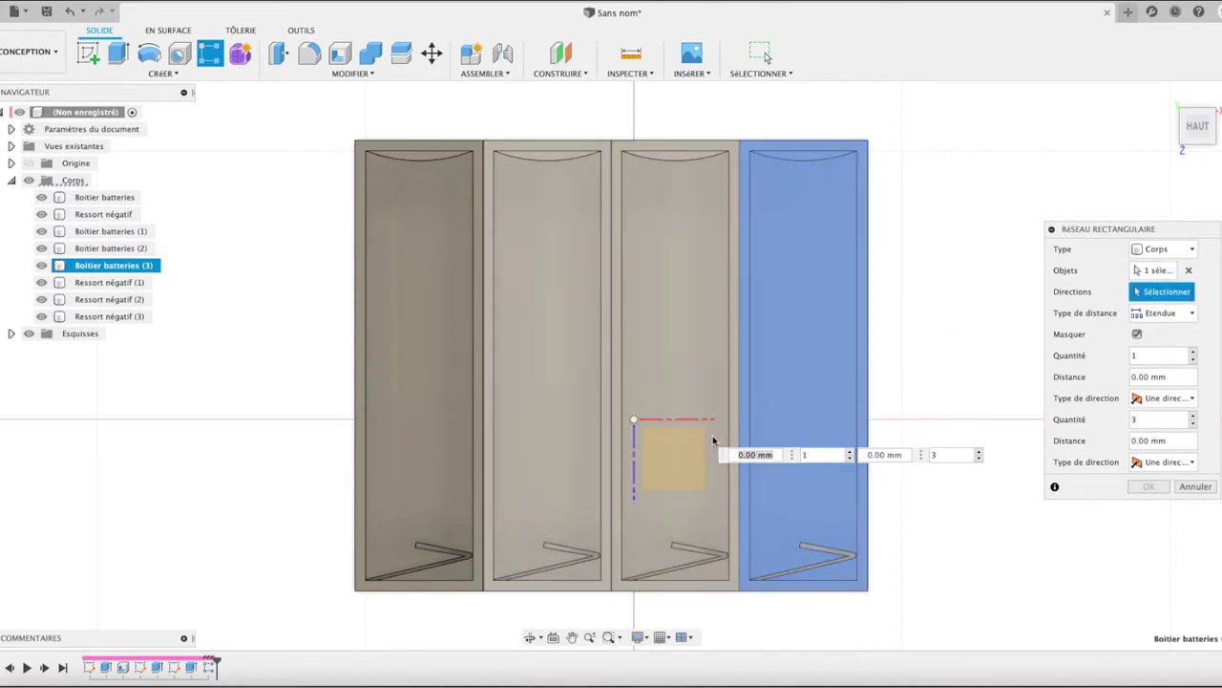
click(673, 418)
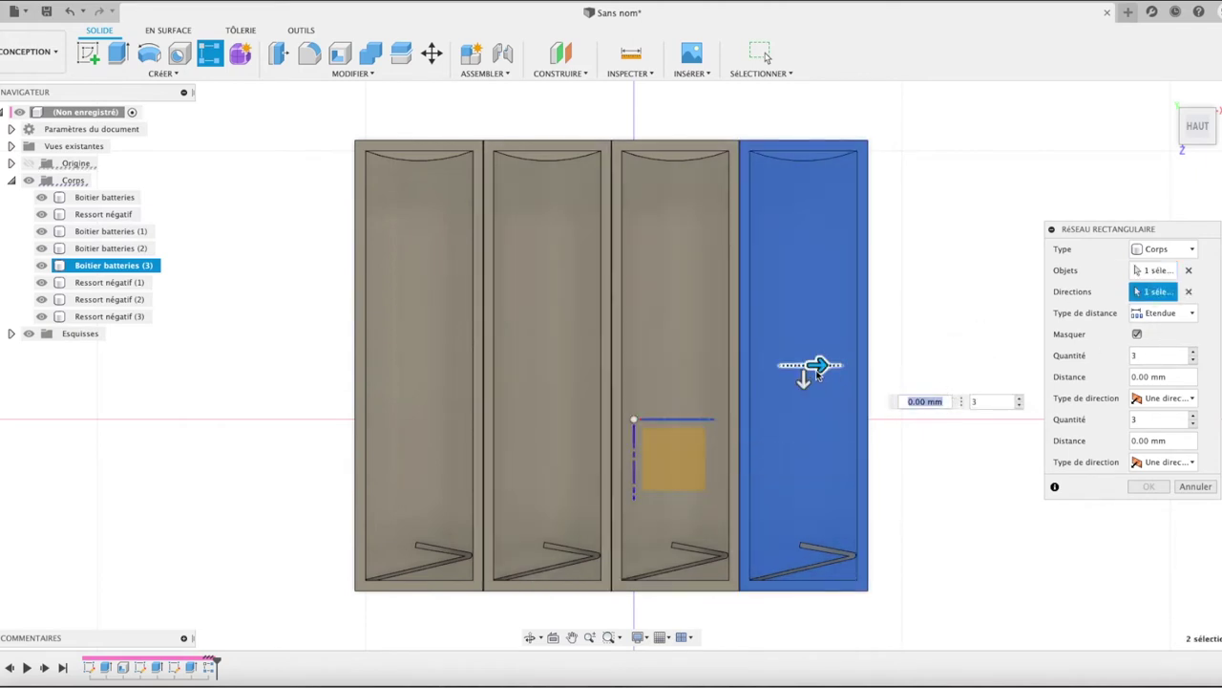
- Set the pattern to 2 in one direction, placing the copy right beside the last compartment
drag(819, 368, 1000, 372)
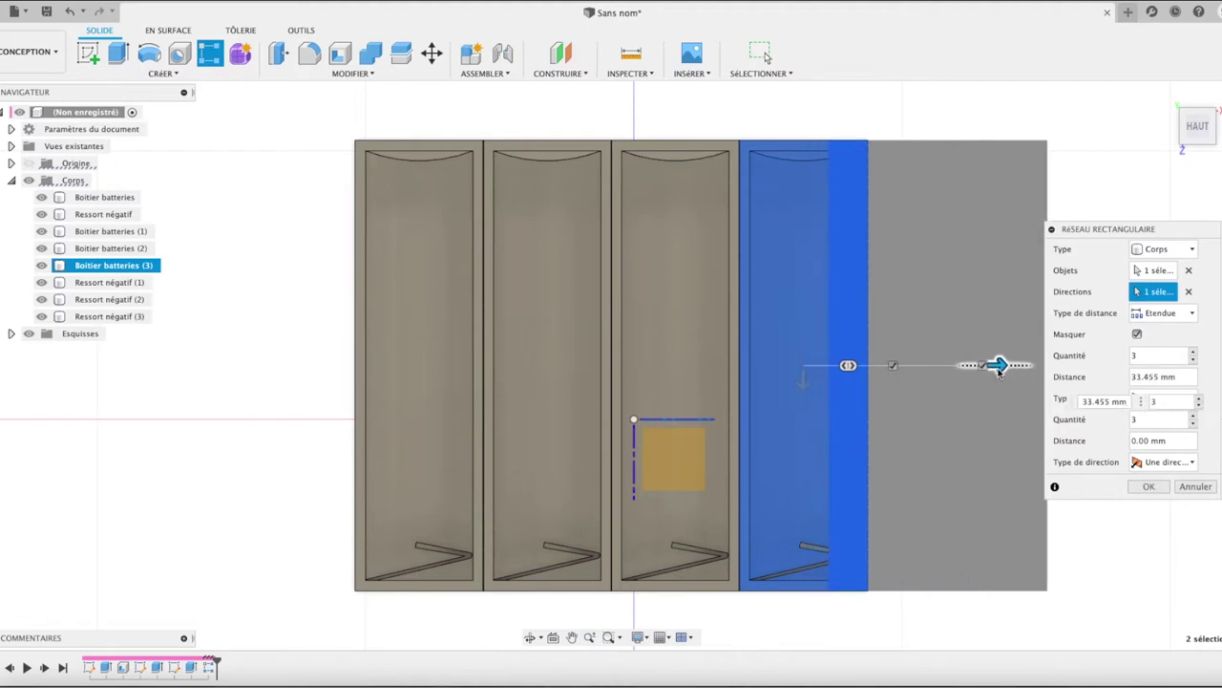
click(1192, 360)
click(1192, 360)
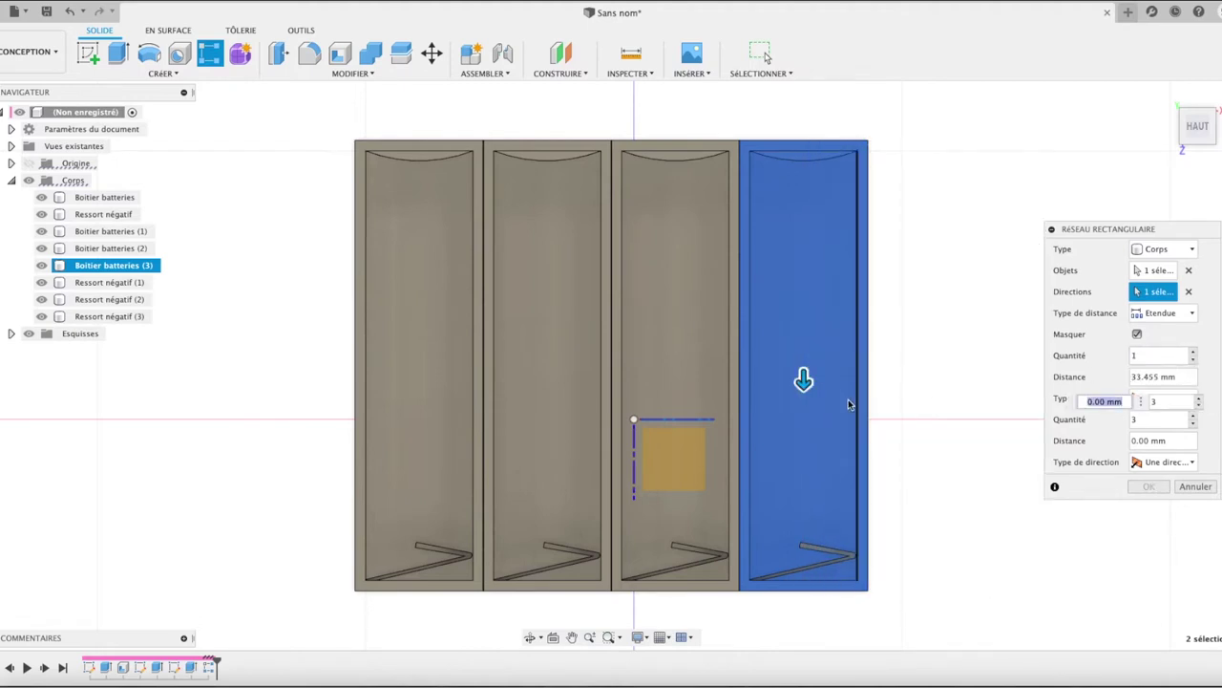
click(1202, 406)
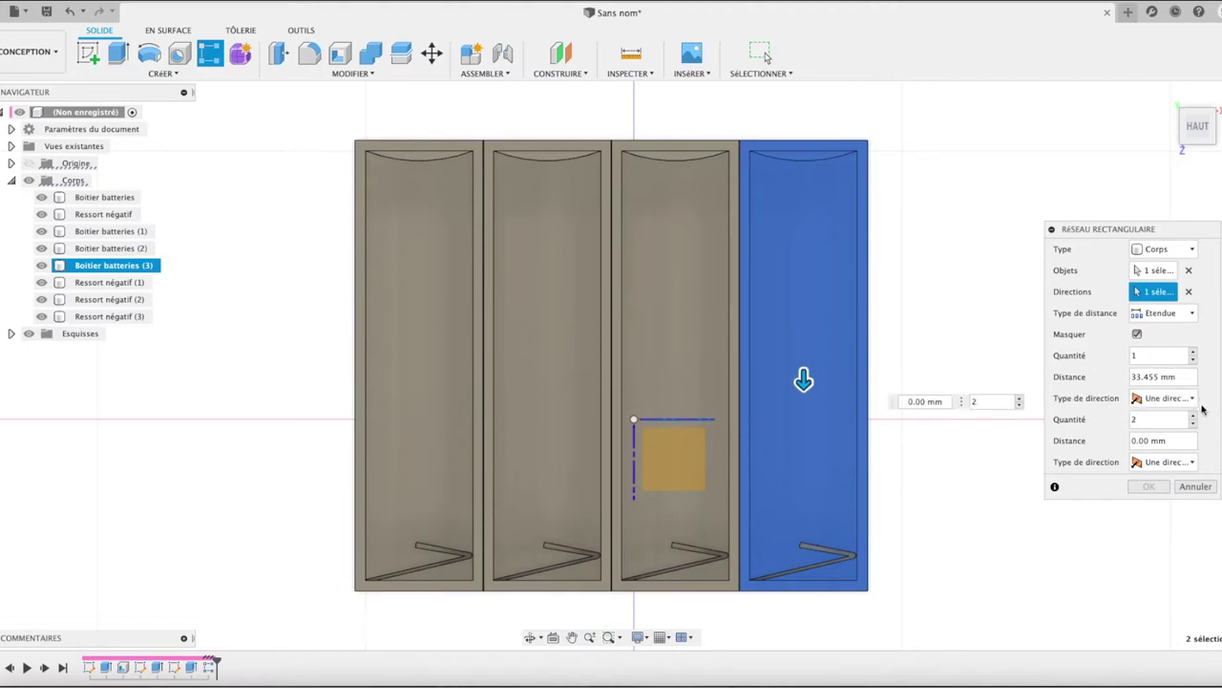
click(1194, 423)
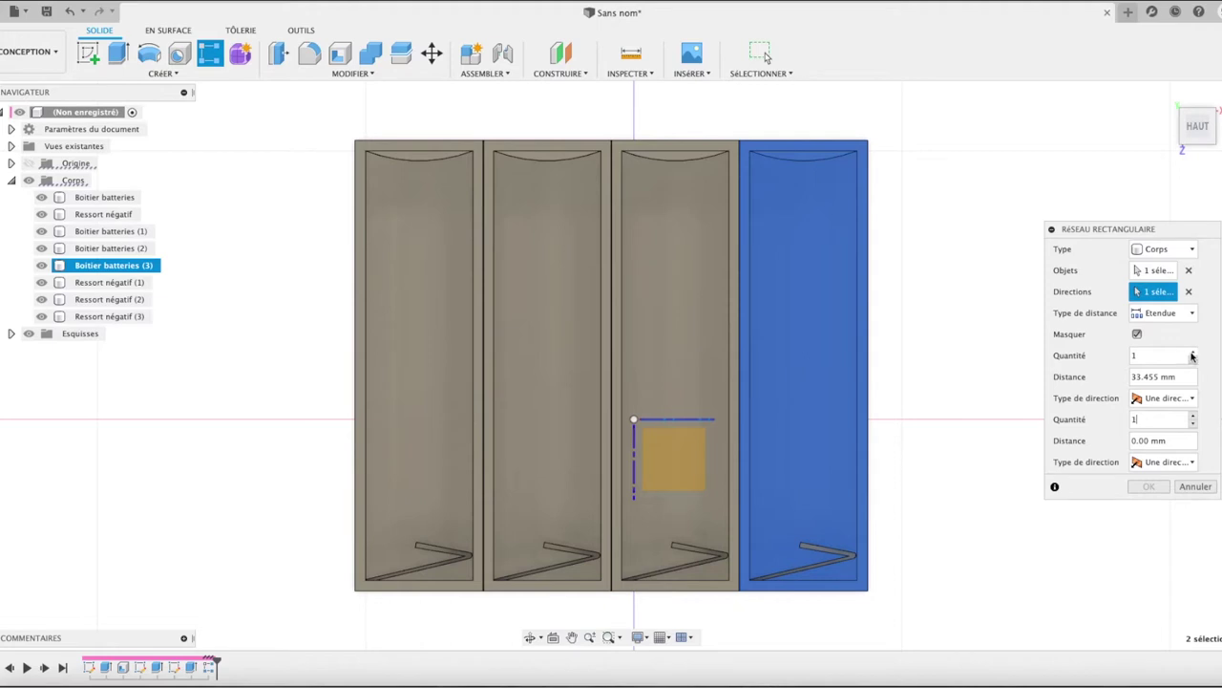
click(1192, 352)
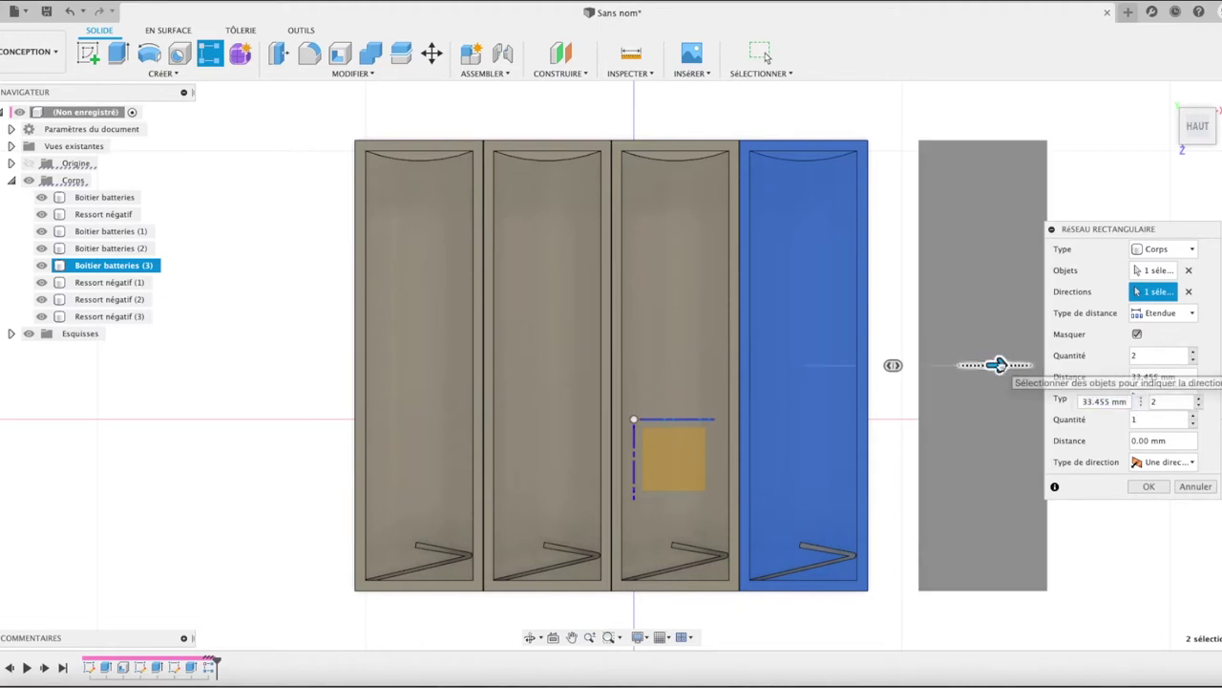
drag(996, 364, 946, 365)
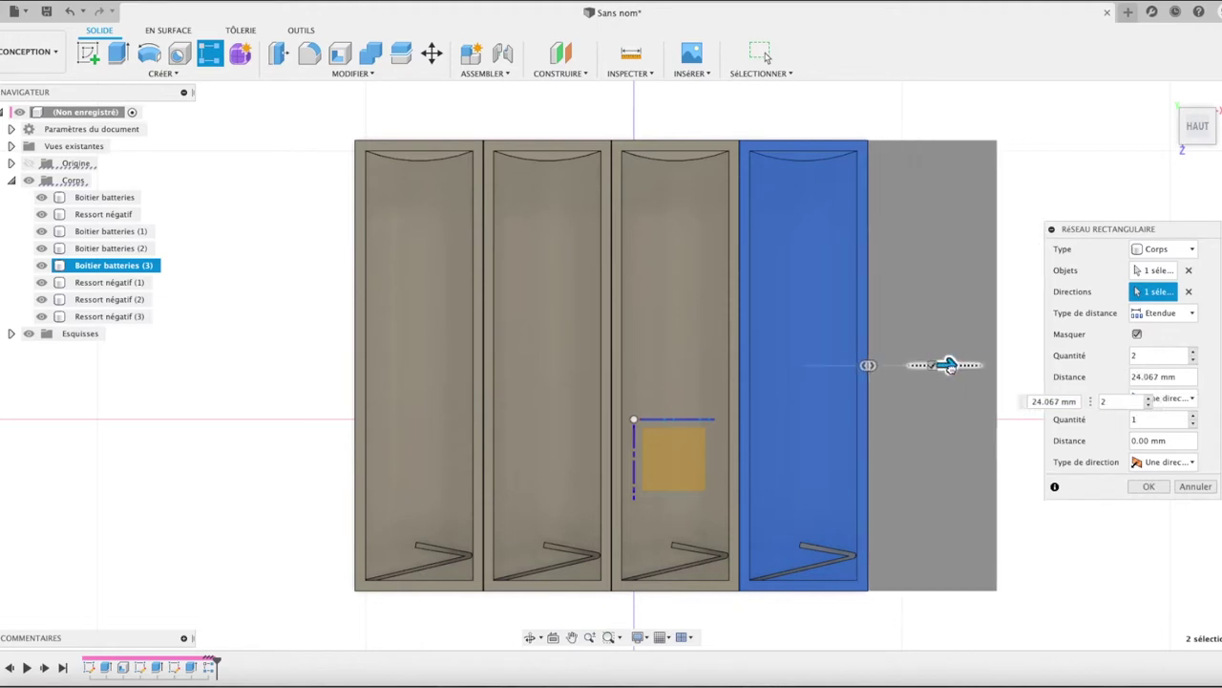
click(1152, 488)
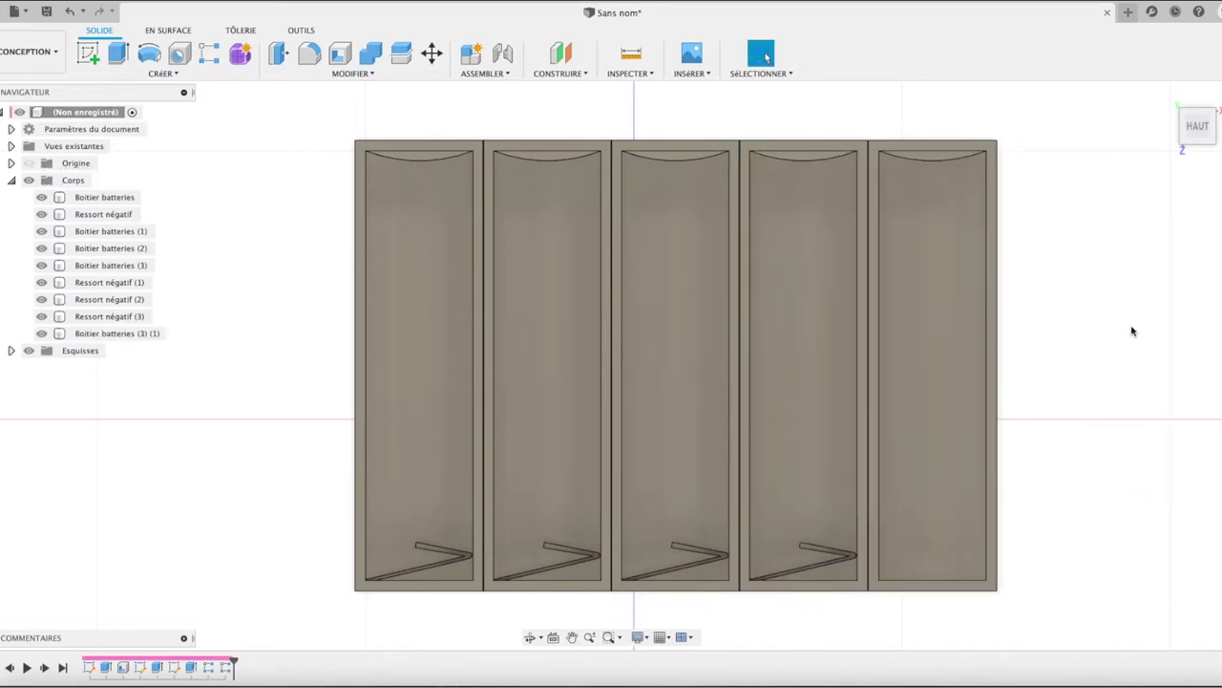
- Extrude the last compartment's outer side face inward as a Joindre (join) to thicken the wall
mouse_move(1196, 126)
click(1165, 96)
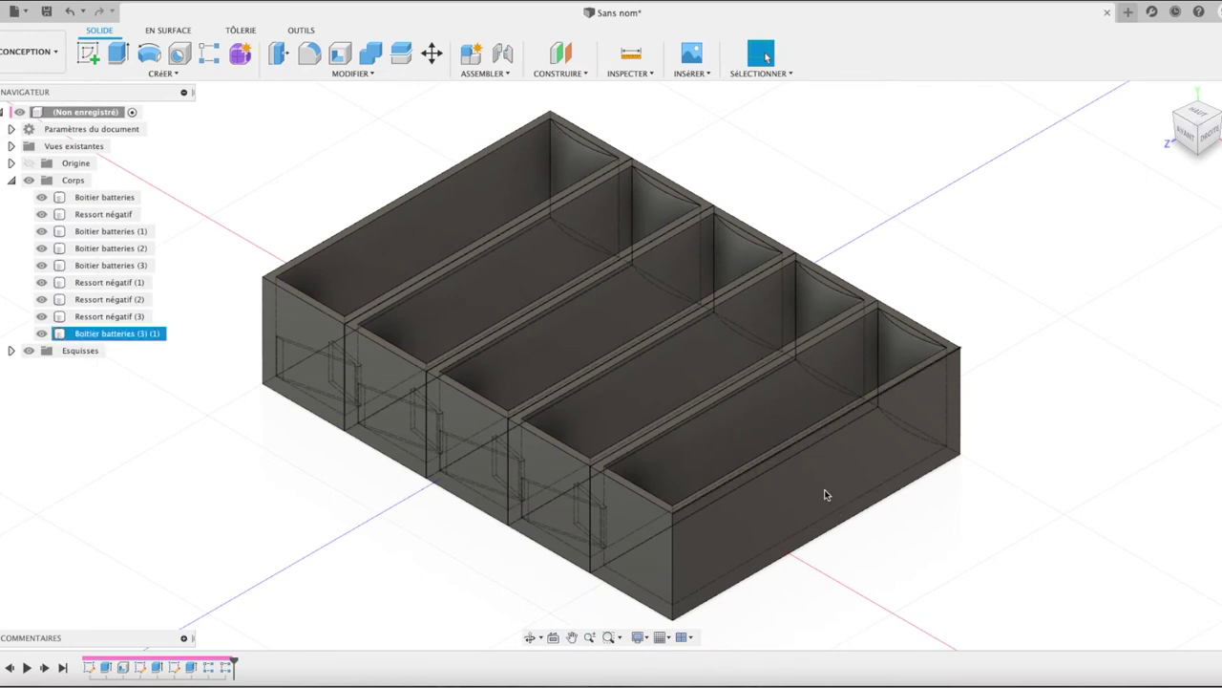
click(826, 494)
key(e)
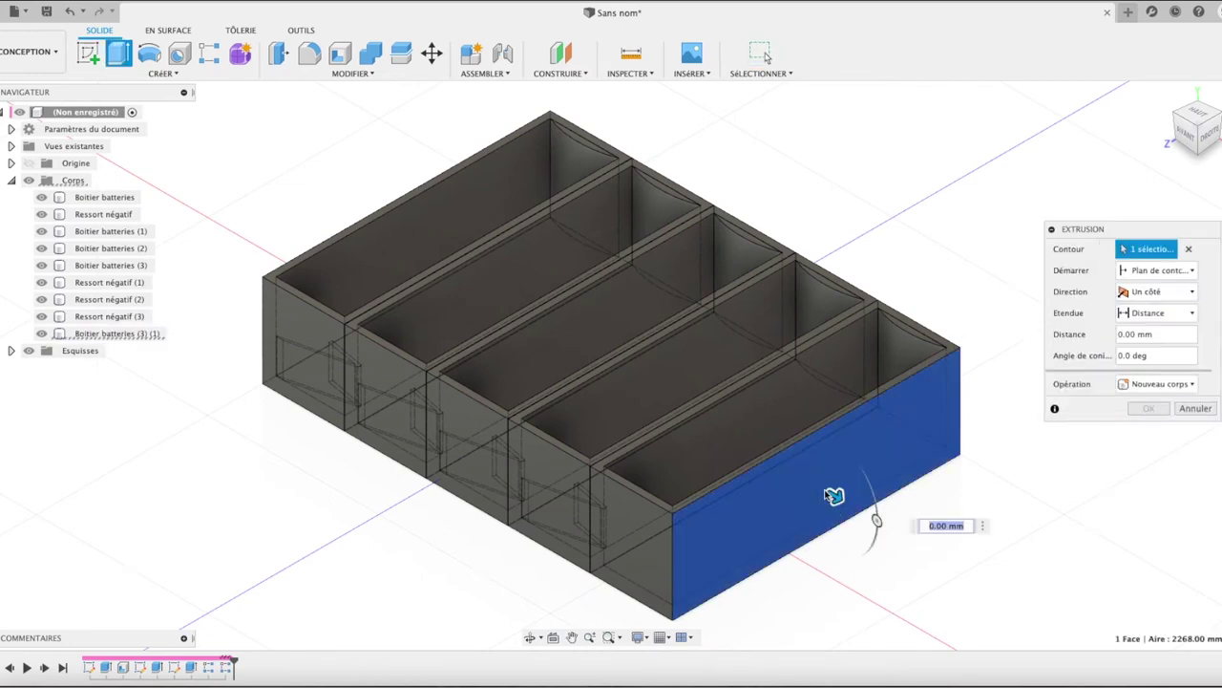
drag(827, 496, 789, 483)
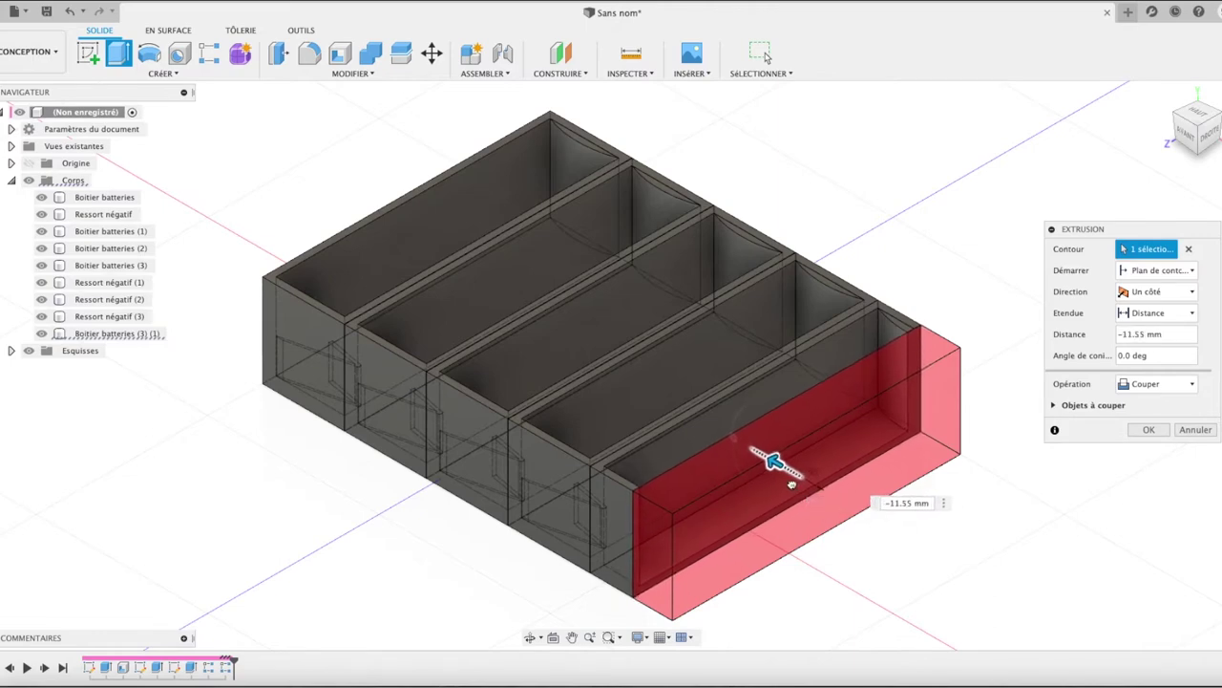
click(1165, 385)
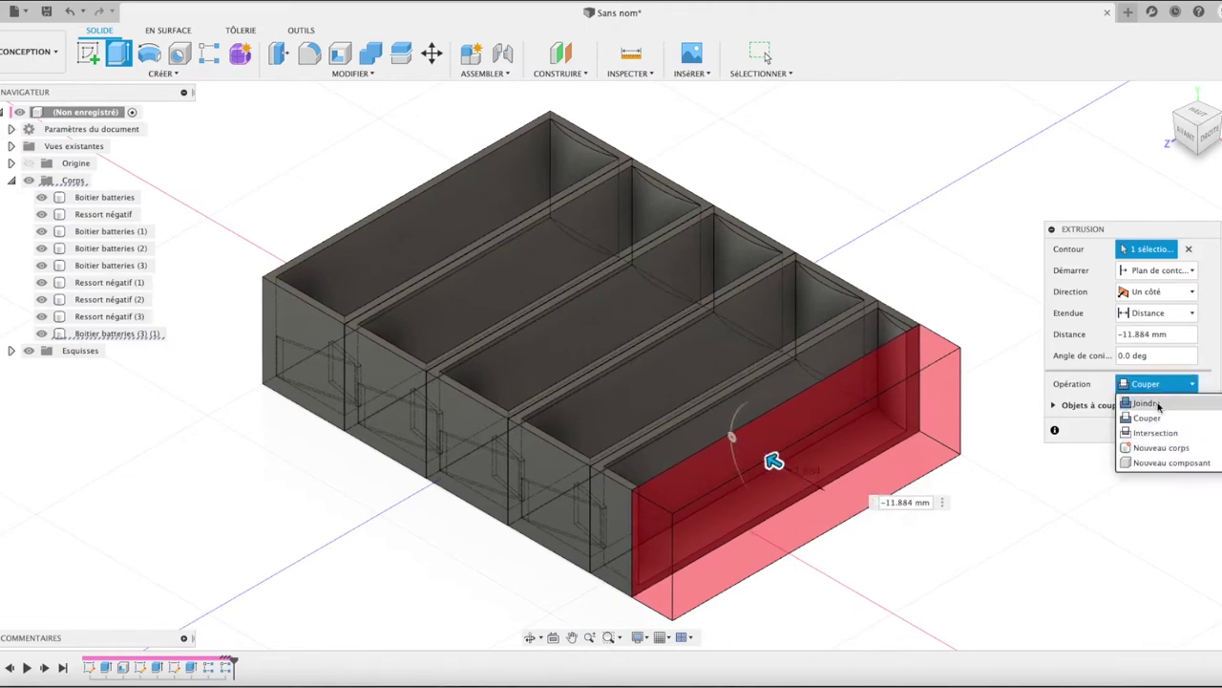
click(1154, 403)
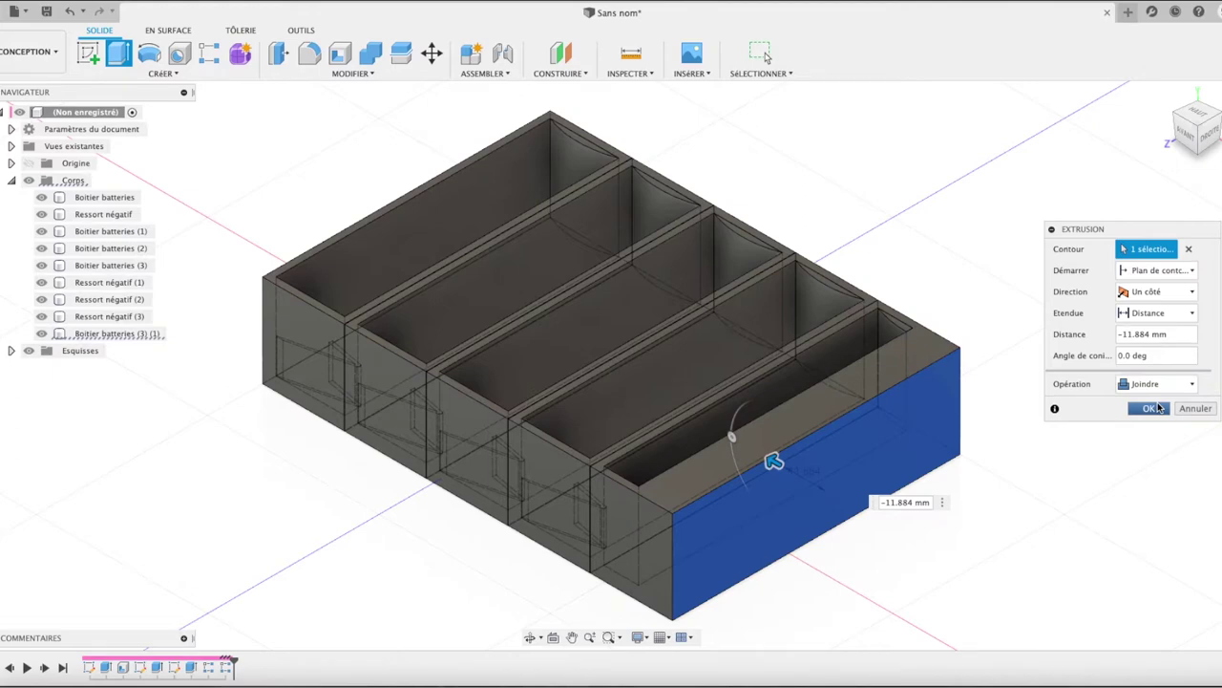
click(1149, 411)
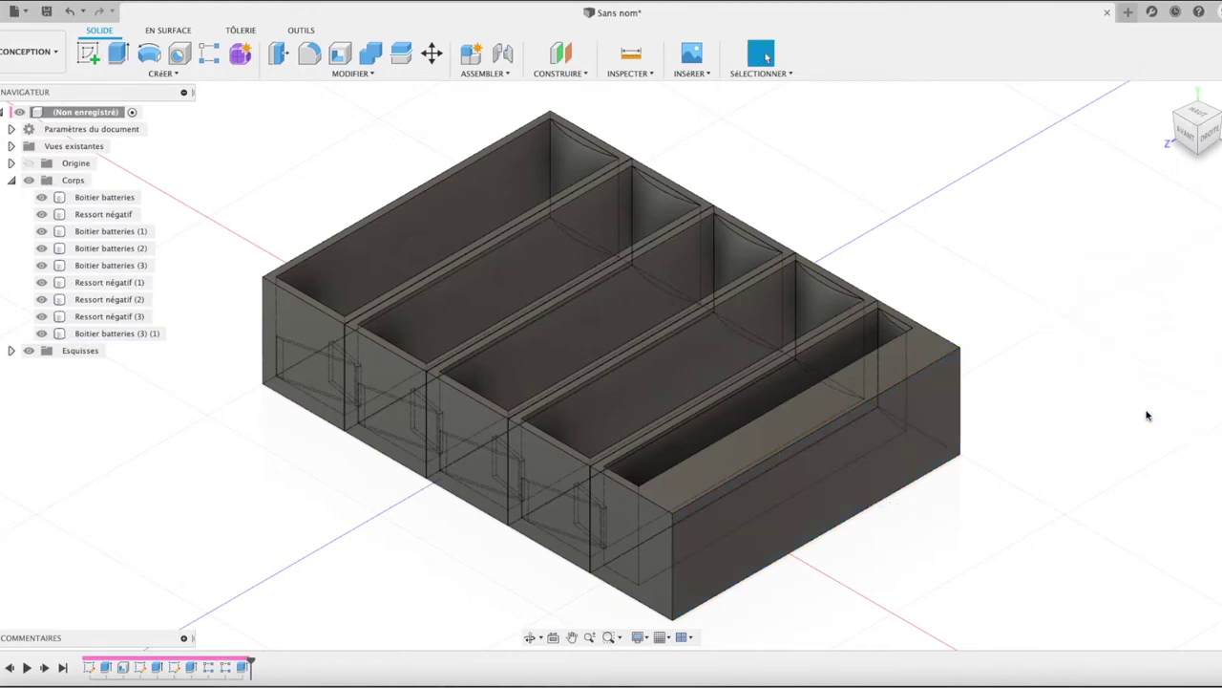
- Cut the same outer side face back inward by about 11.884 mm
click(804, 457)
key(e)
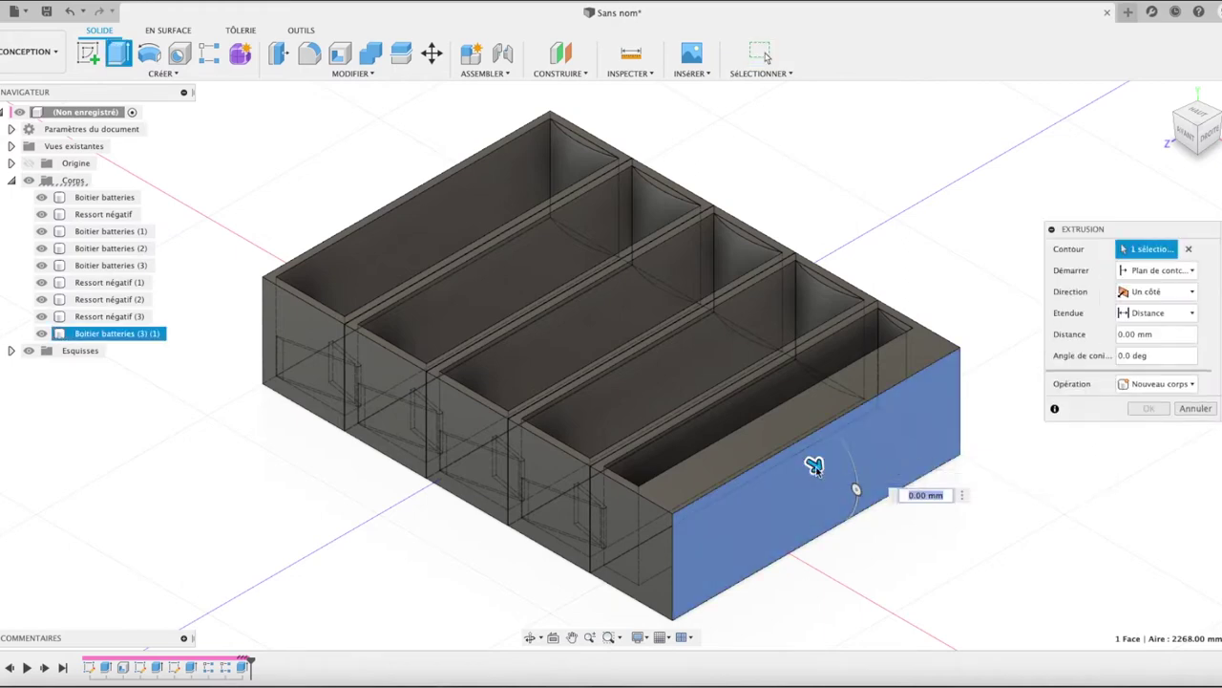
drag(812, 464, 775, 441)
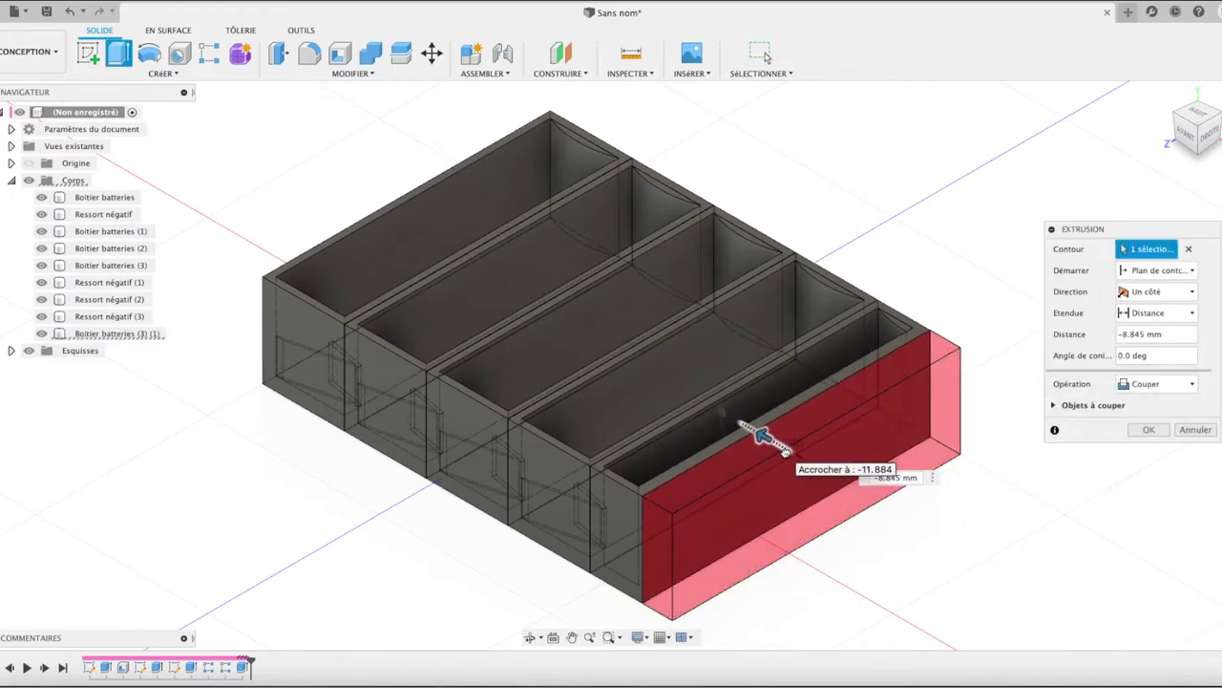
click(1149, 430)
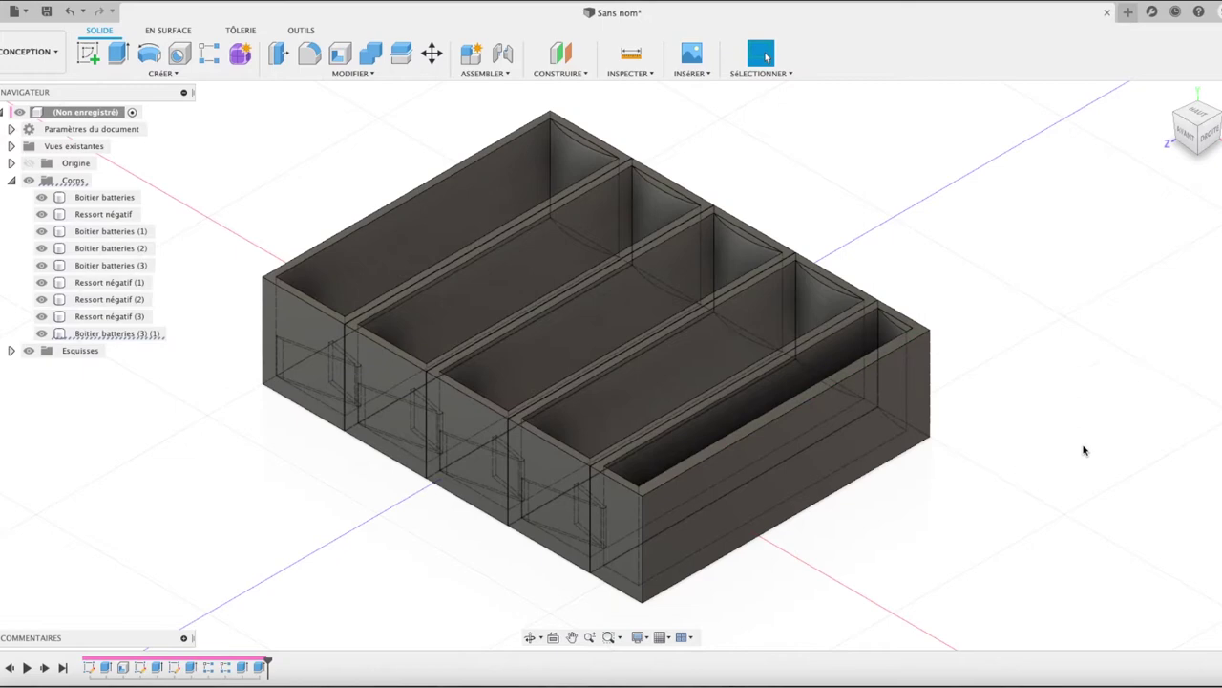
click(1166, 94)
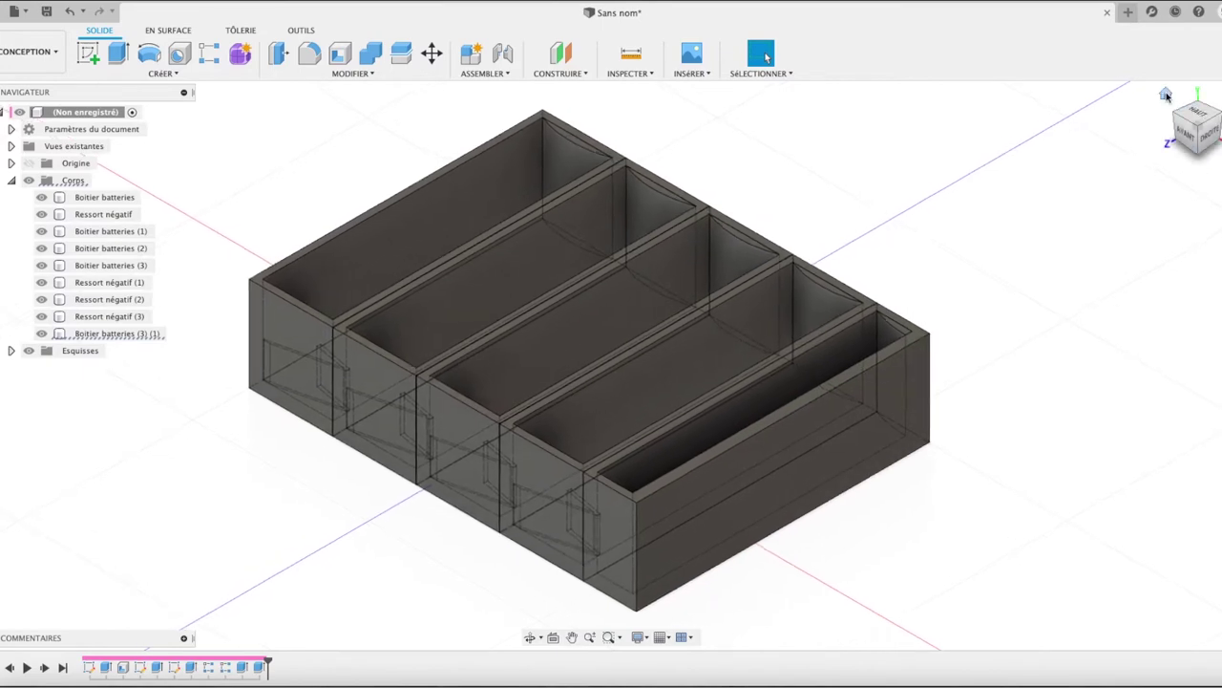
- On the horizontal plane, sketch a rectangle around the whole holder, about 111.234 × 83.849 mm
click(1198, 119)
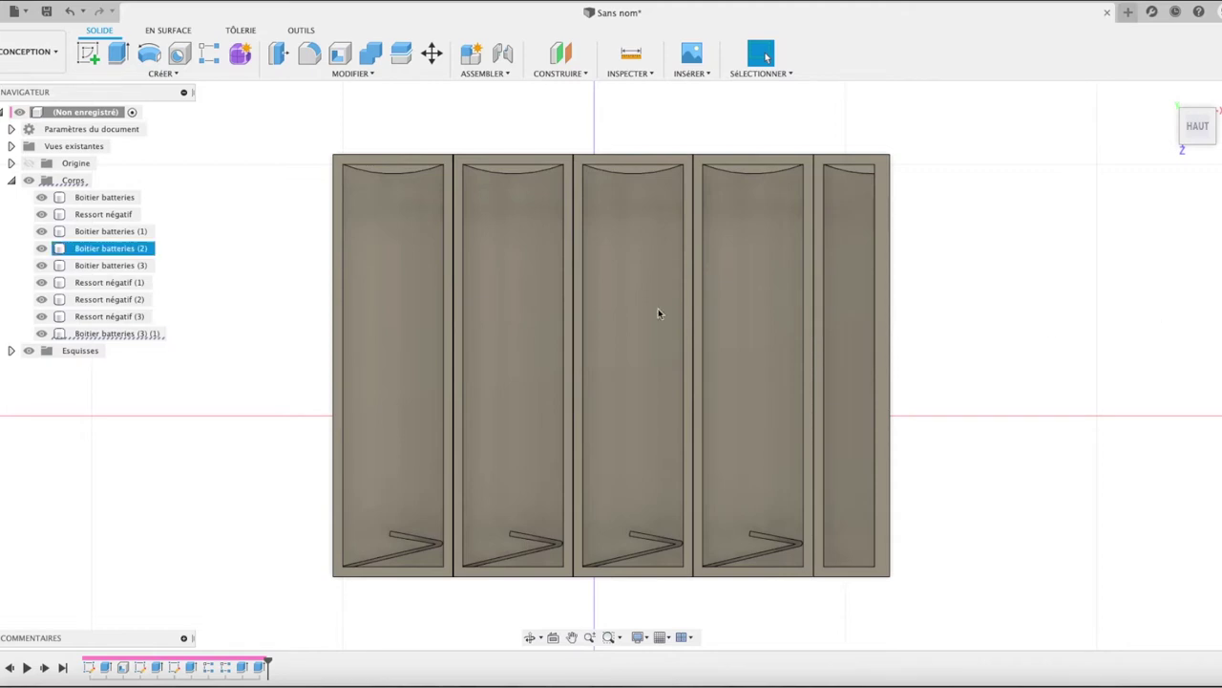
click(89, 56)
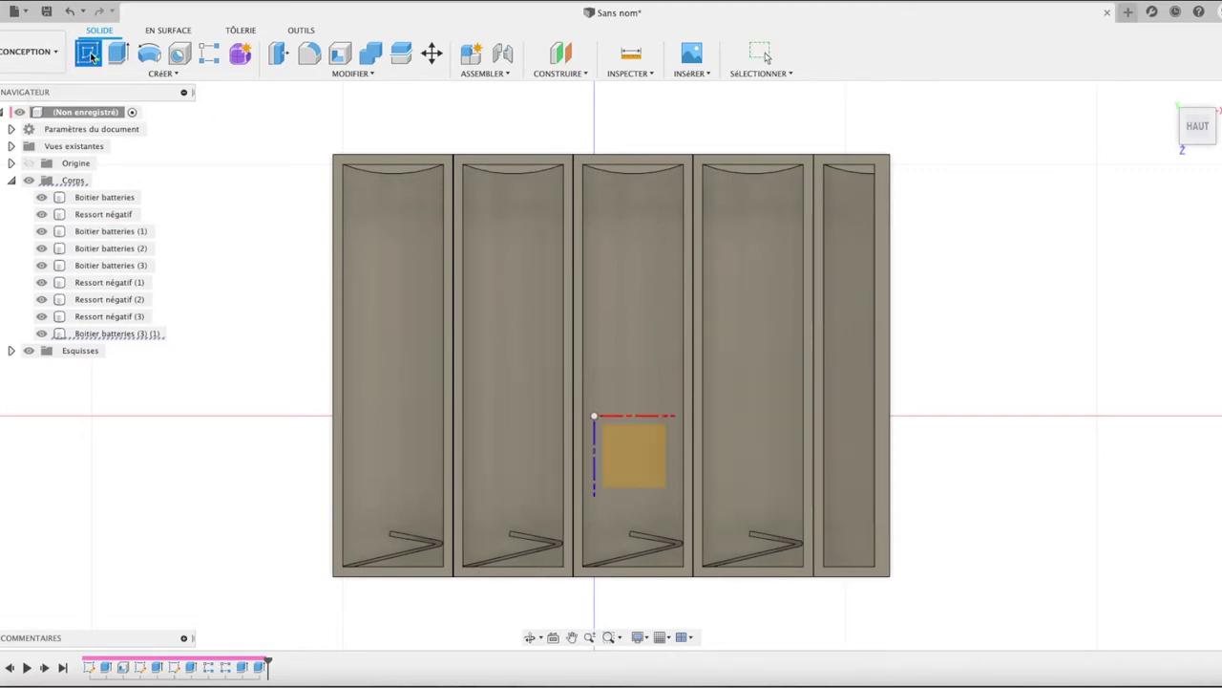
click(597, 377)
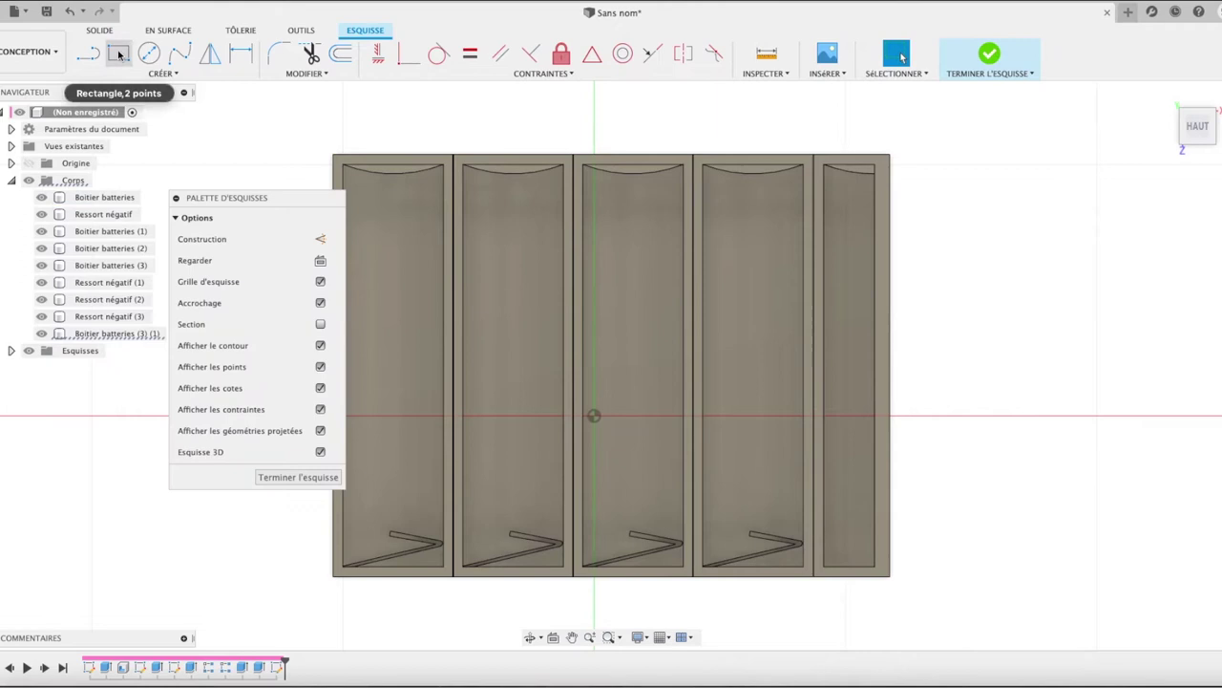
click(119, 54)
drag(234, 201, 1042, 184)
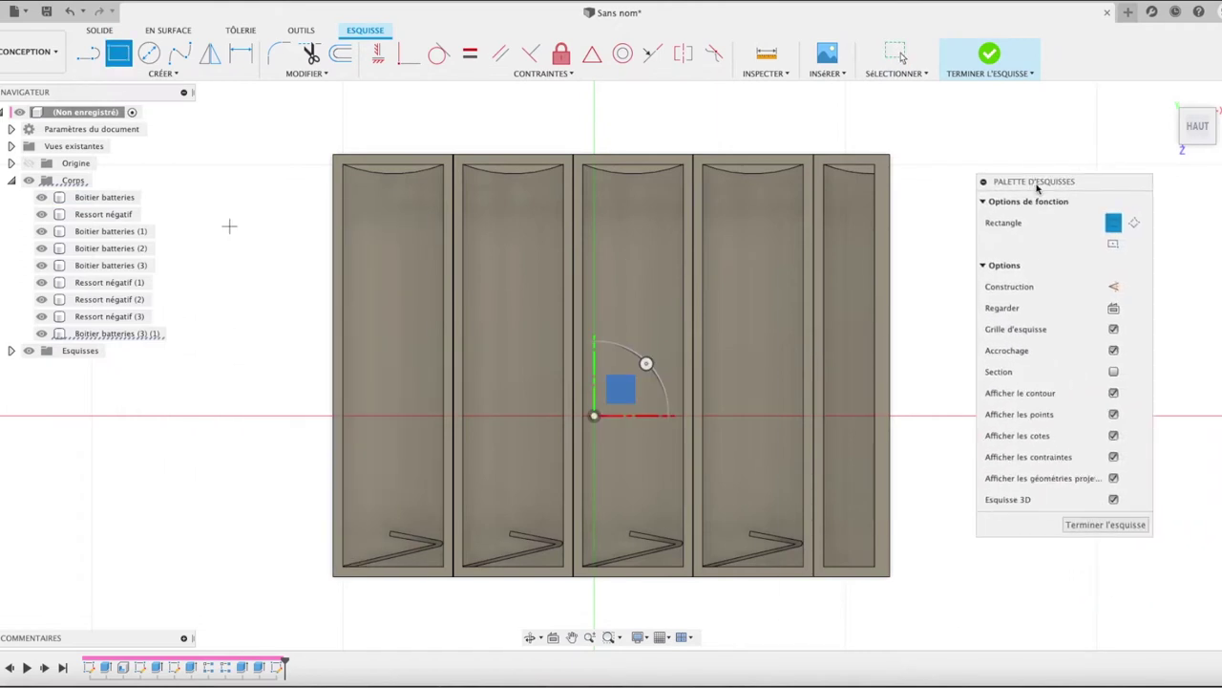
click(331, 155)
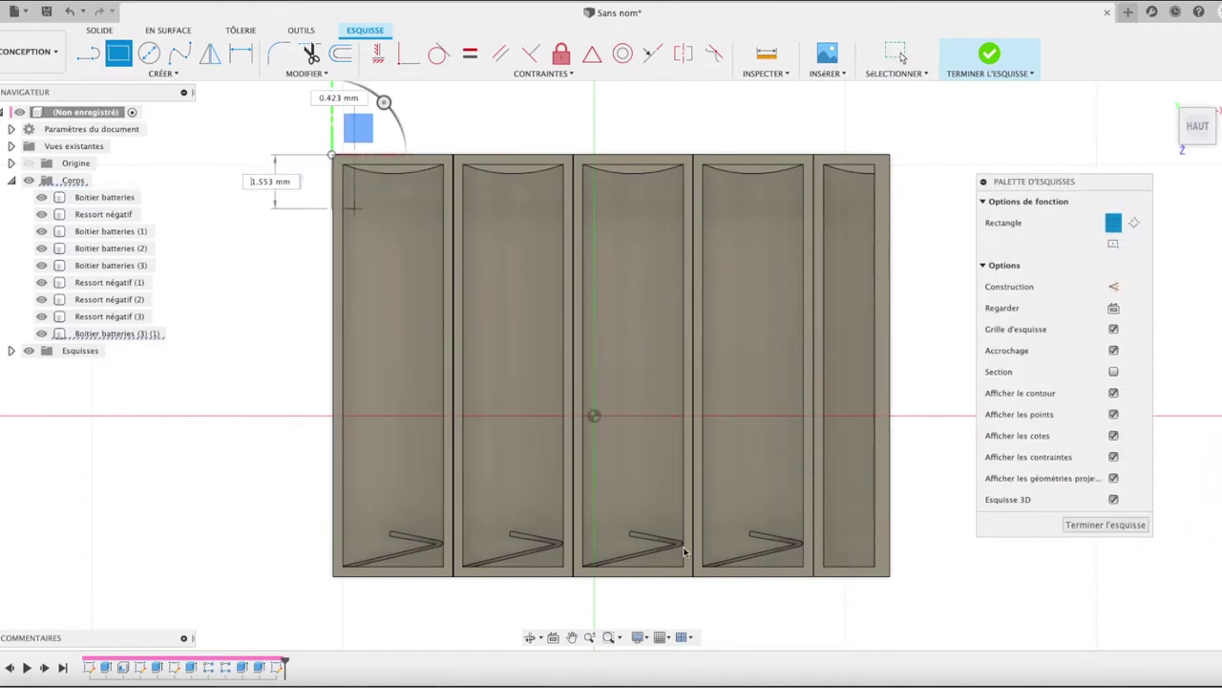
click(891, 578)
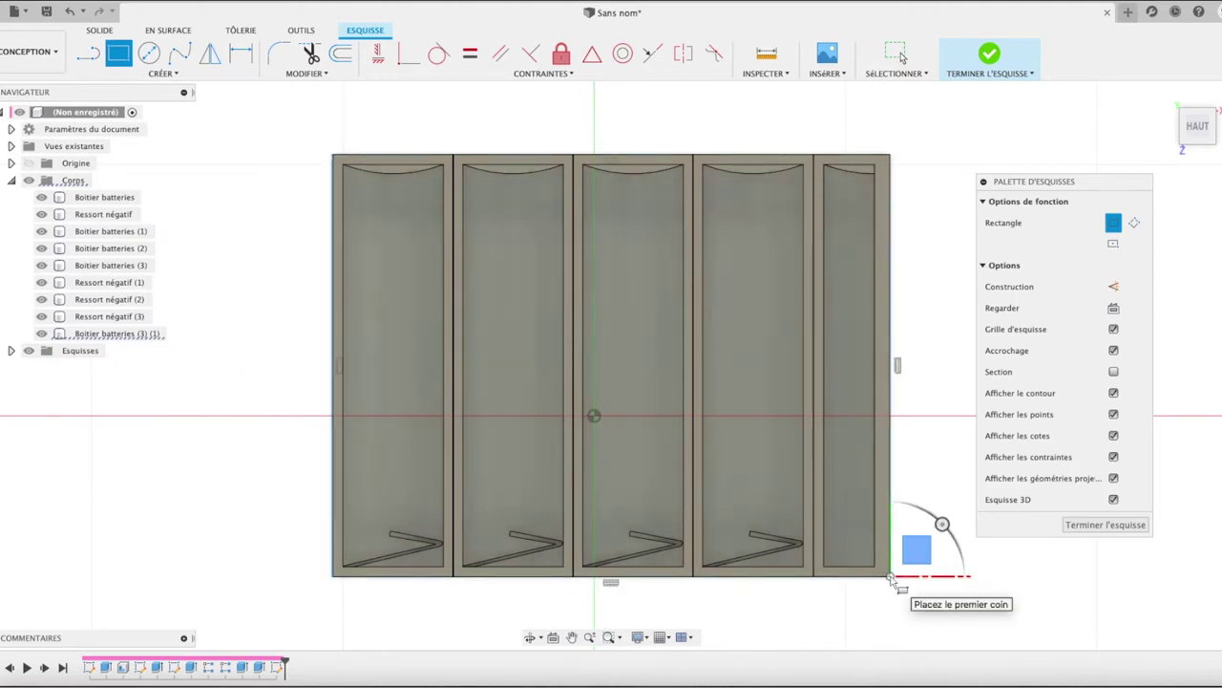
key(Escape)
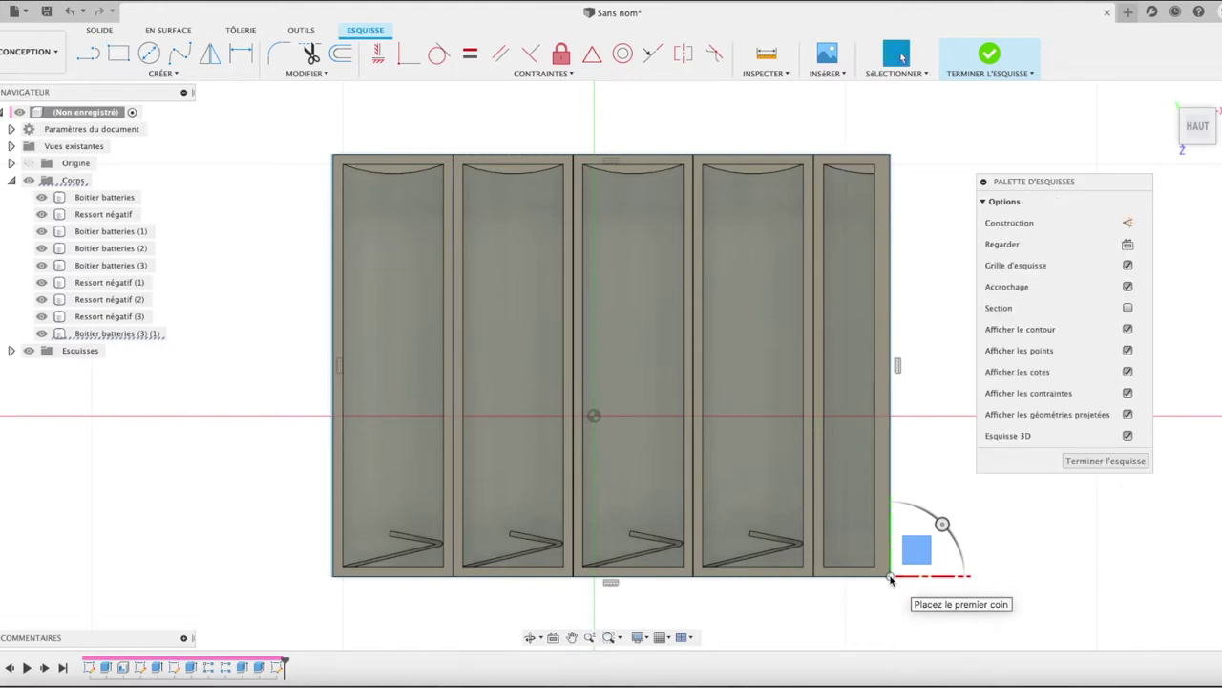
- Extrude the outline rectangle 2 mm as a Nouveau corps, creating the Corps10 plate
key(e)
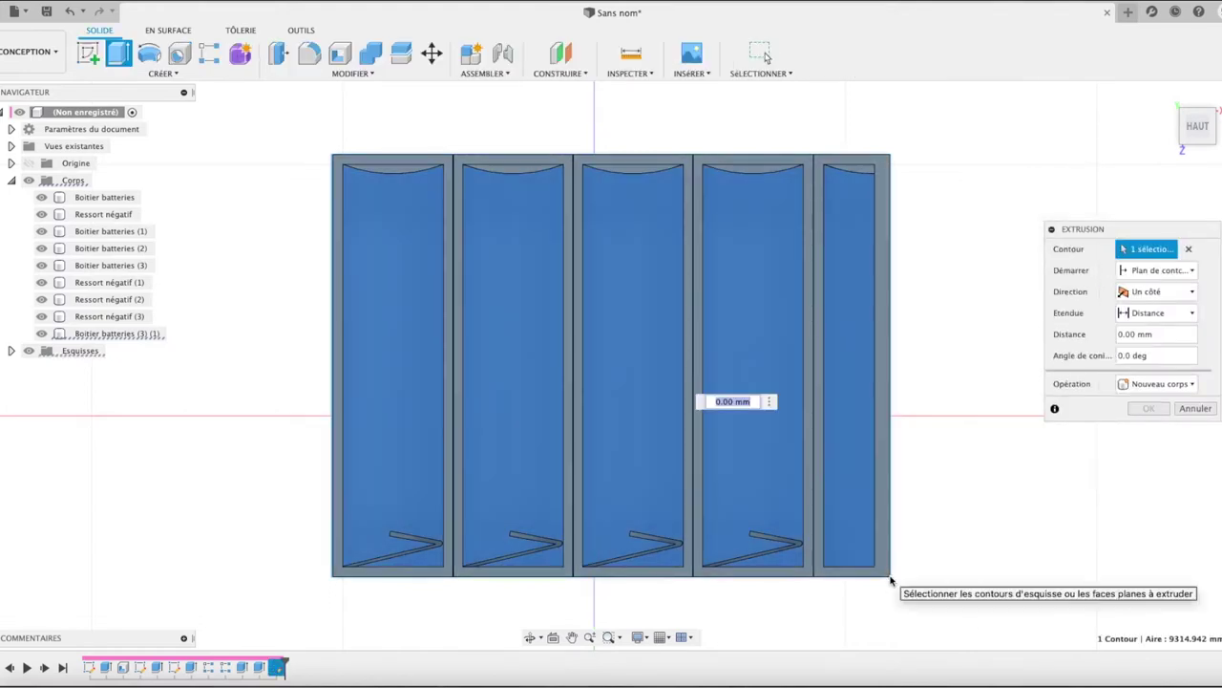
click(1199, 140)
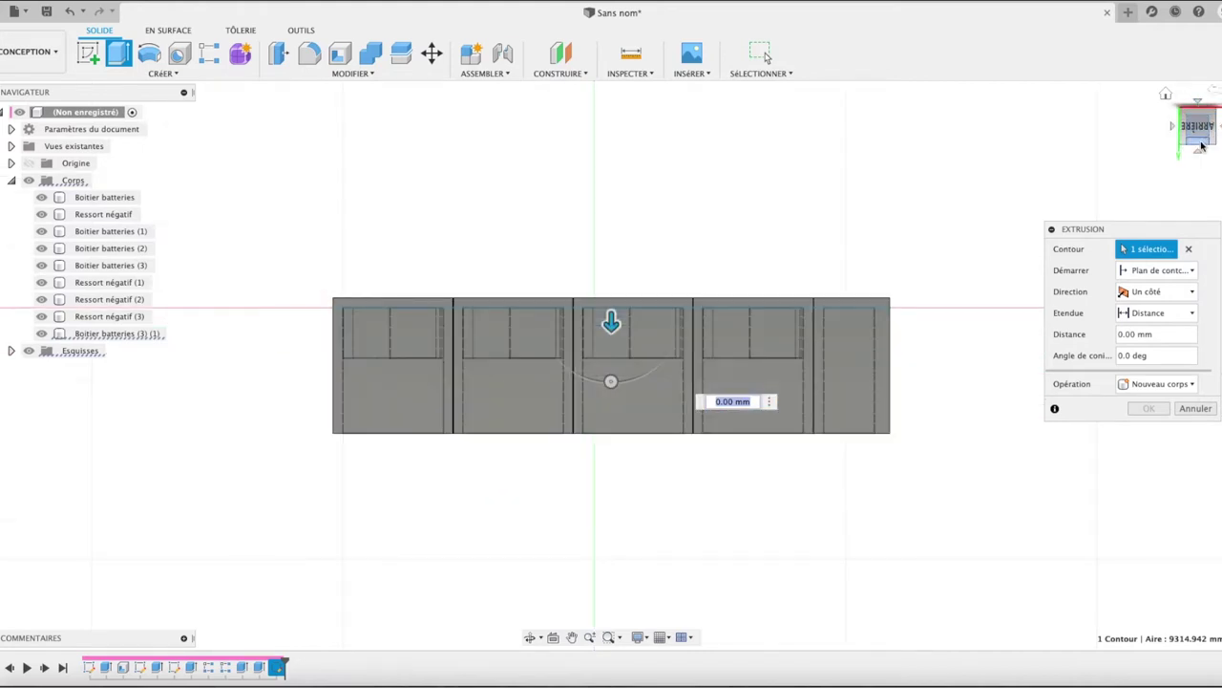
click(1200, 143)
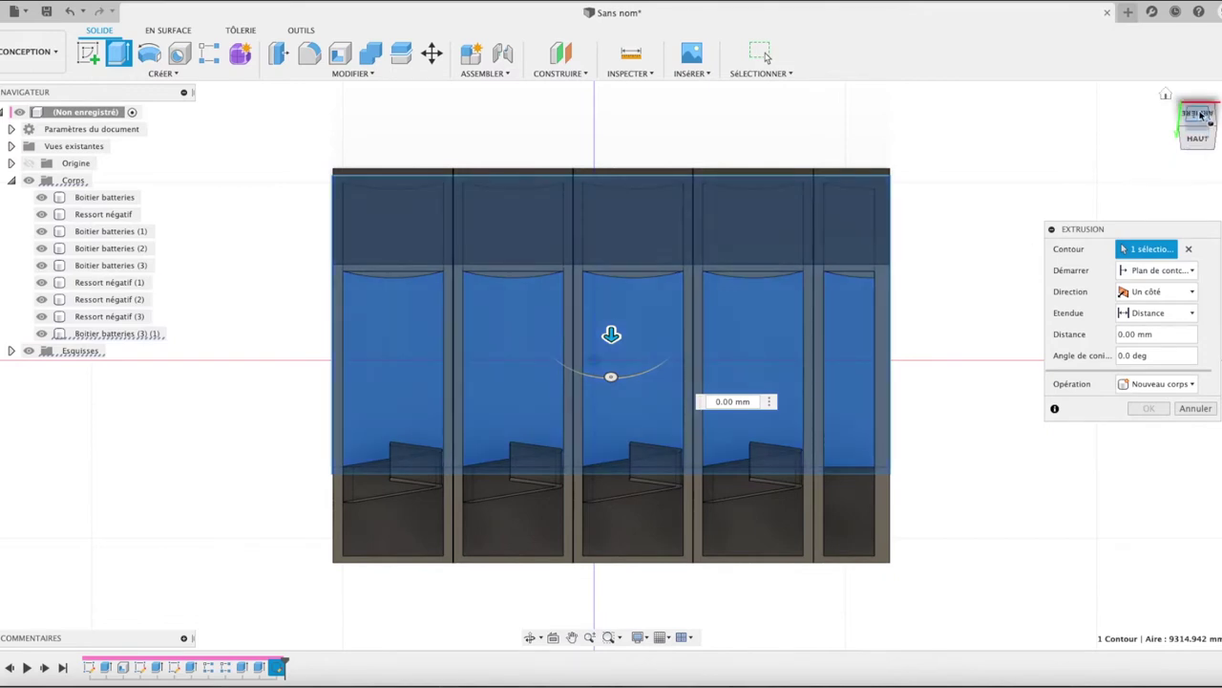
click(1201, 117)
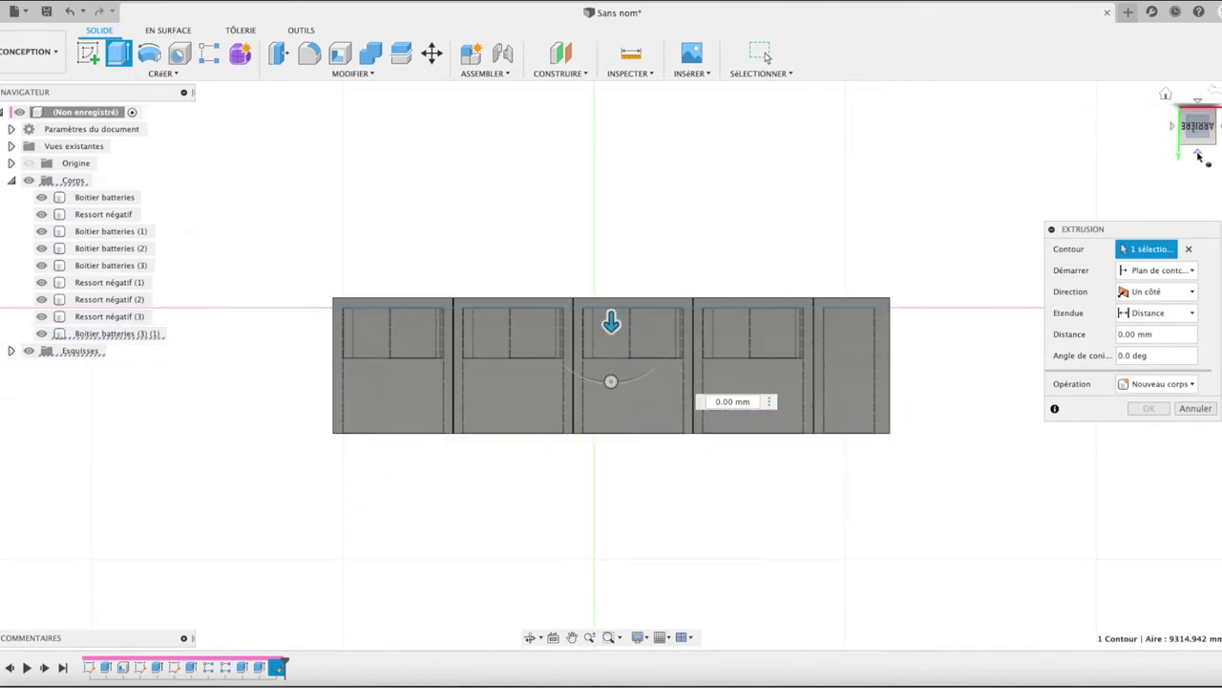
click(1198, 154)
click(1198, 155)
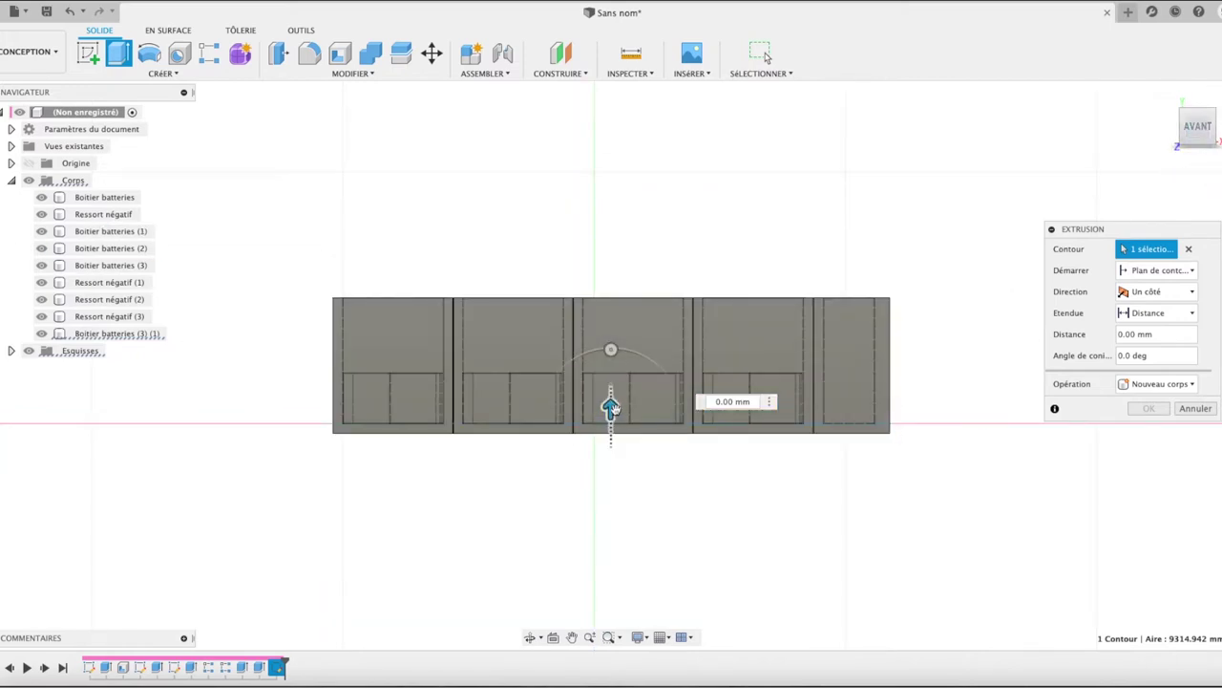
drag(610, 409, 611, 393)
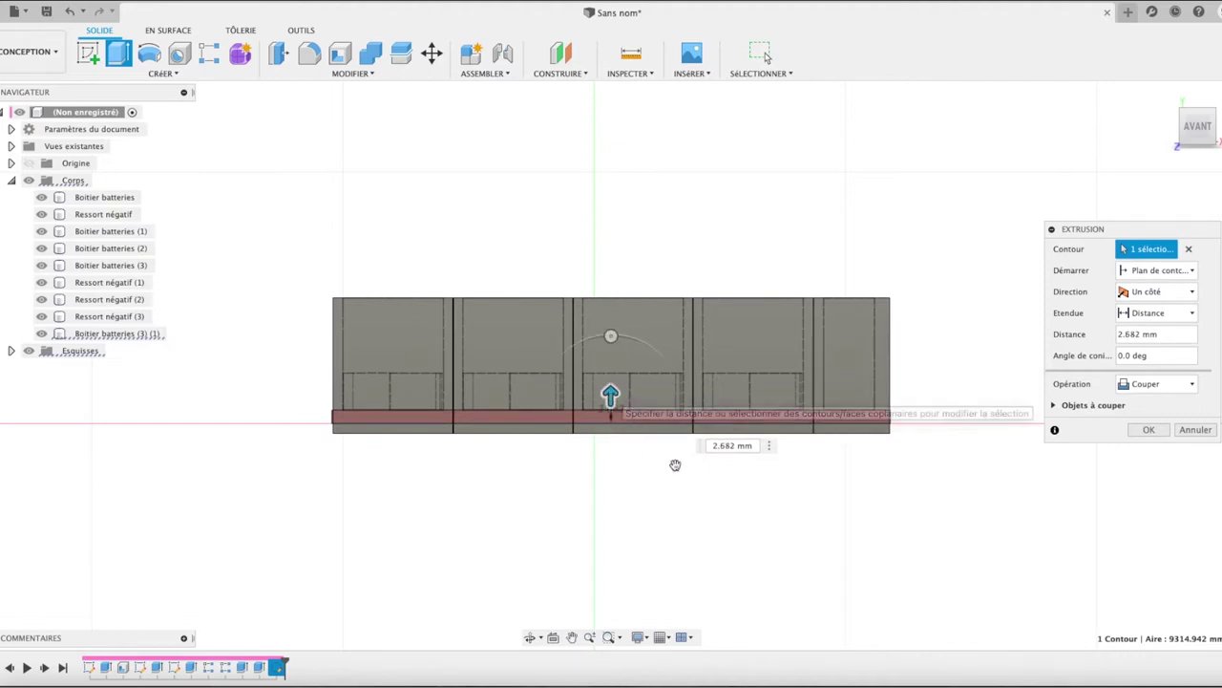
click(748, 447)
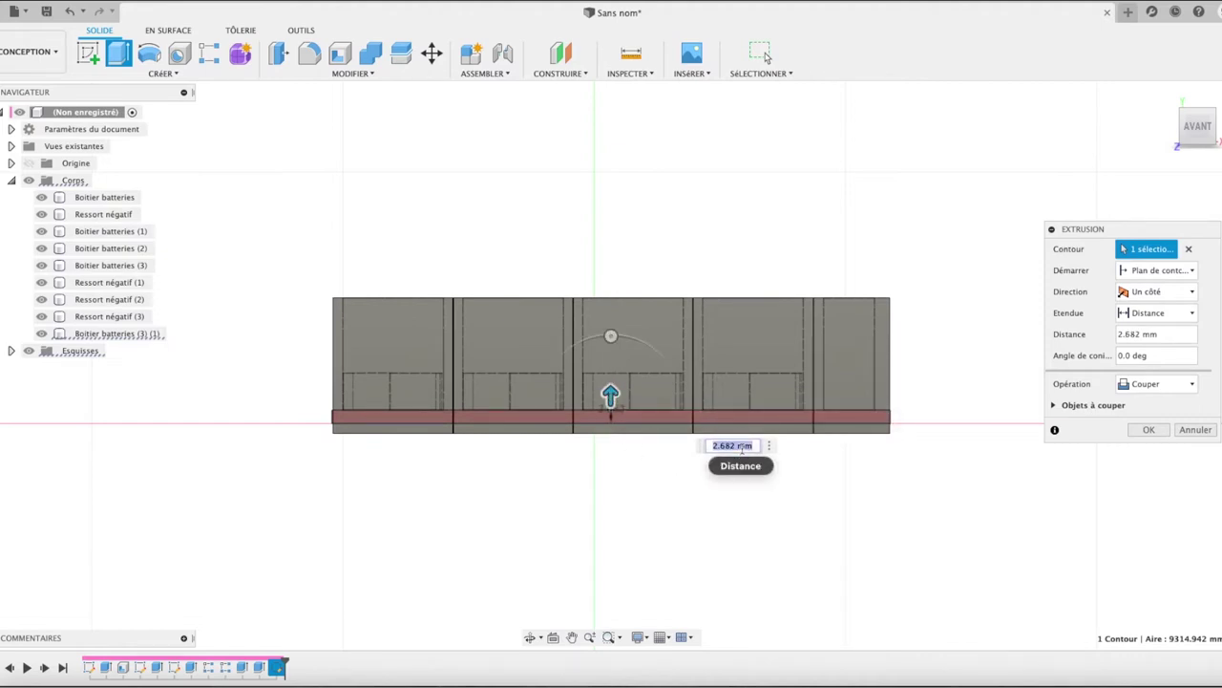
text(2)
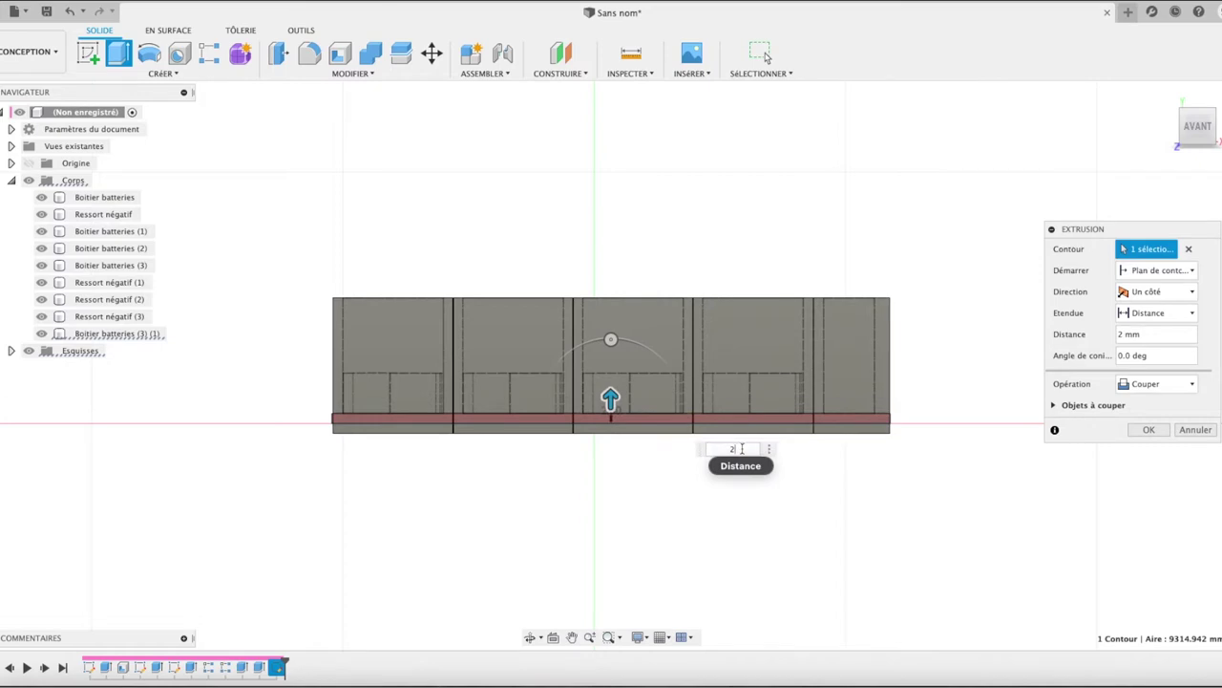
click(1155, 383)
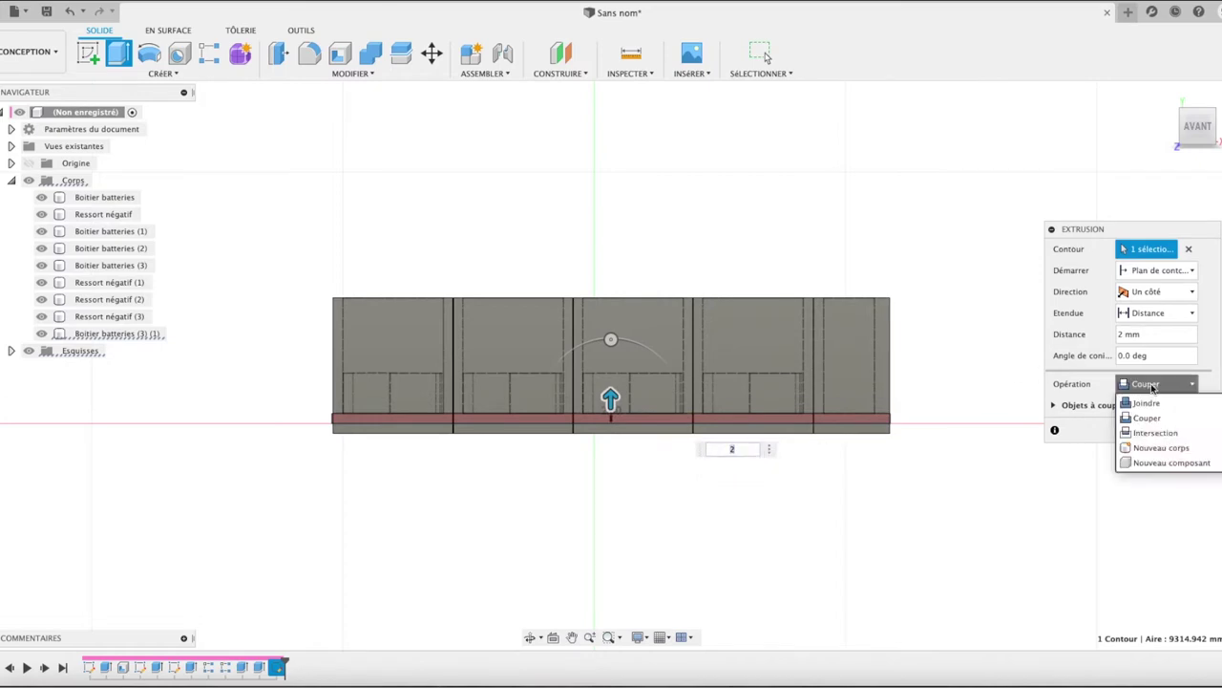
click(1148, 448)
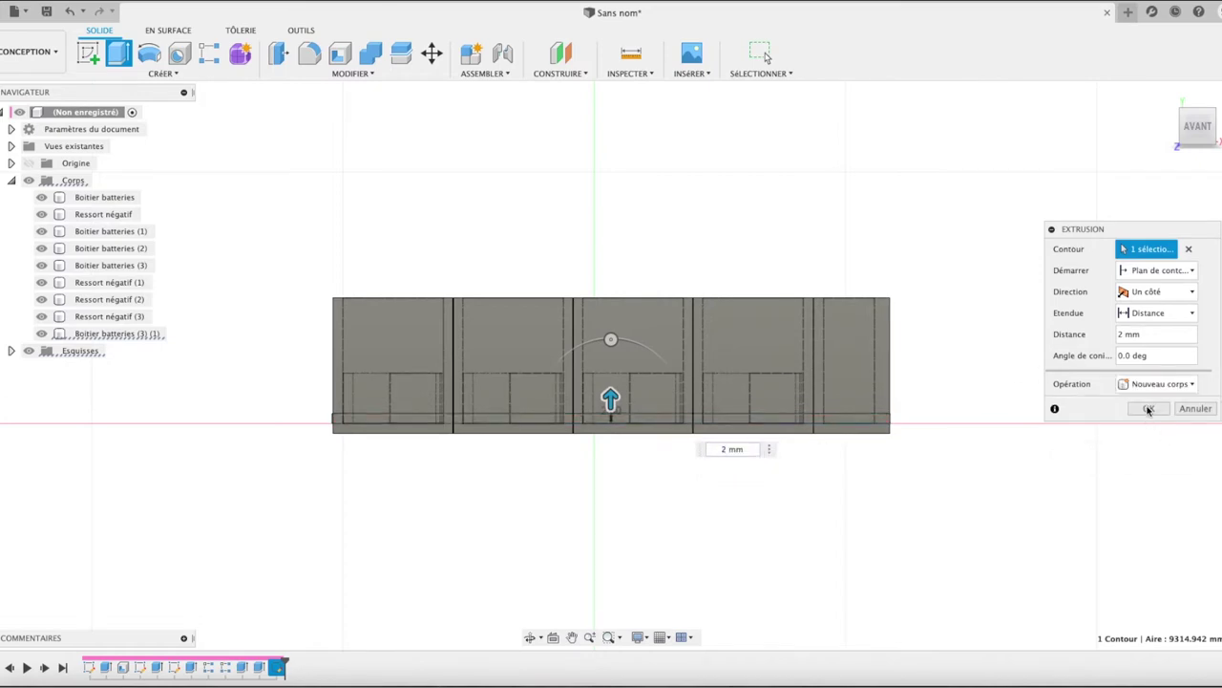
click(1149, 408)
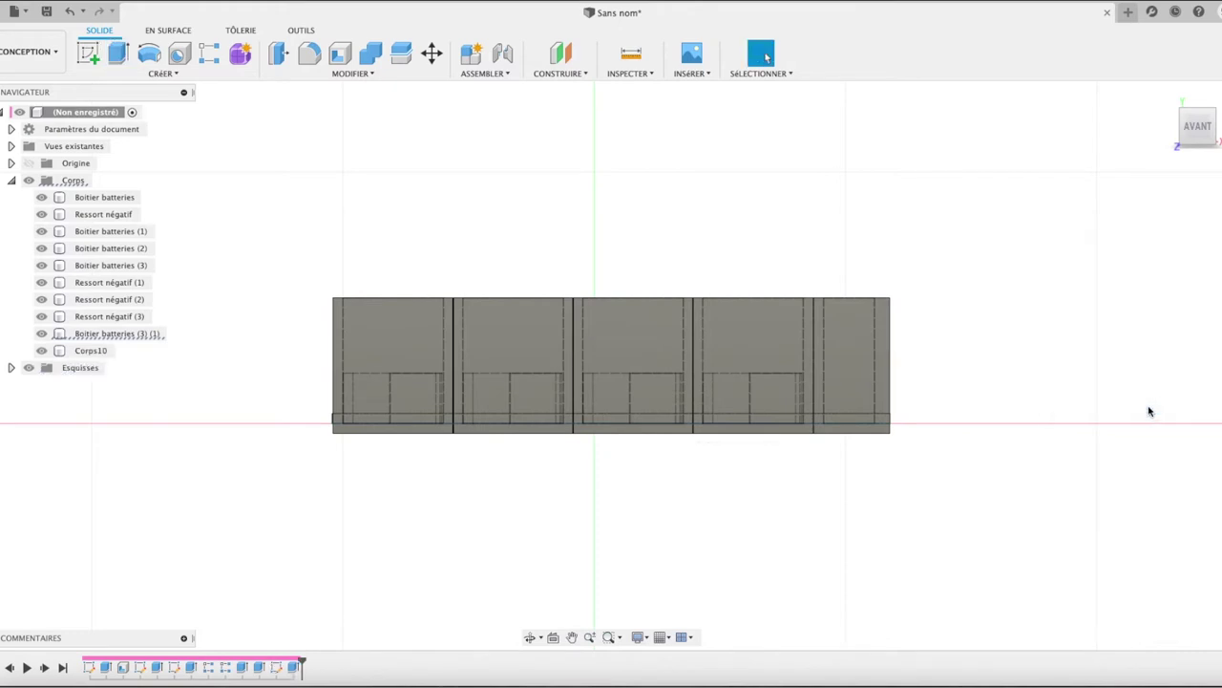
- Move Corps10 up 21.741 mm so it caps the top of the holder
click(89, 352)
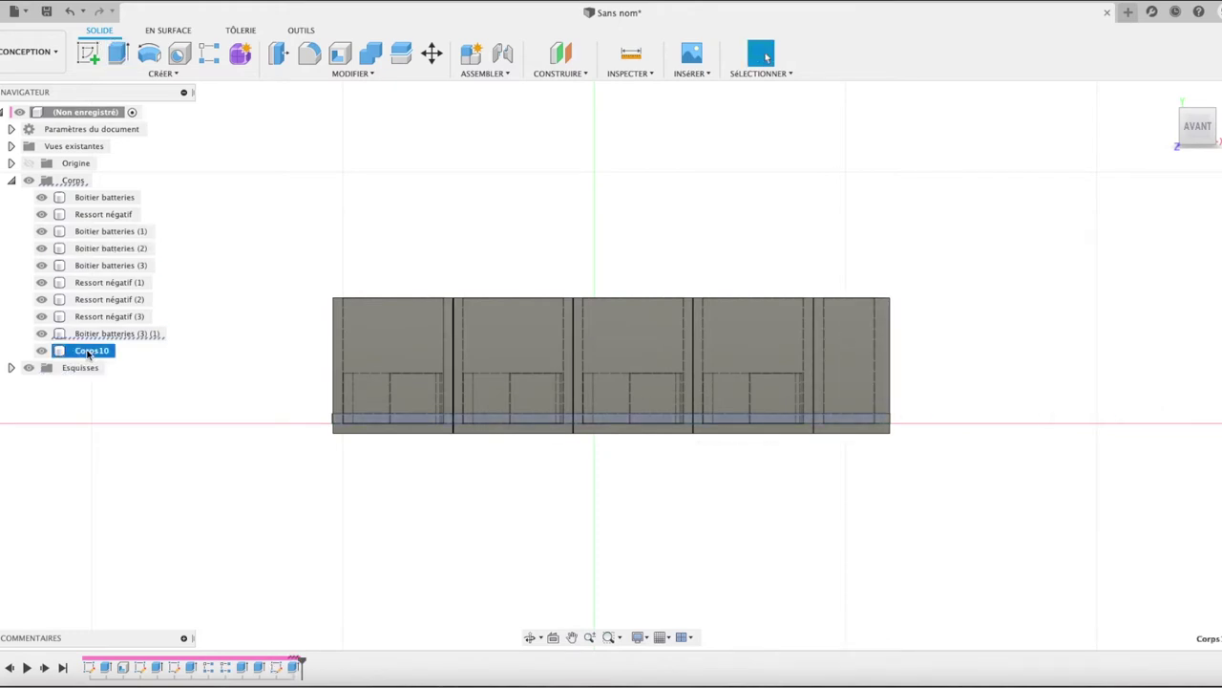
key(m)
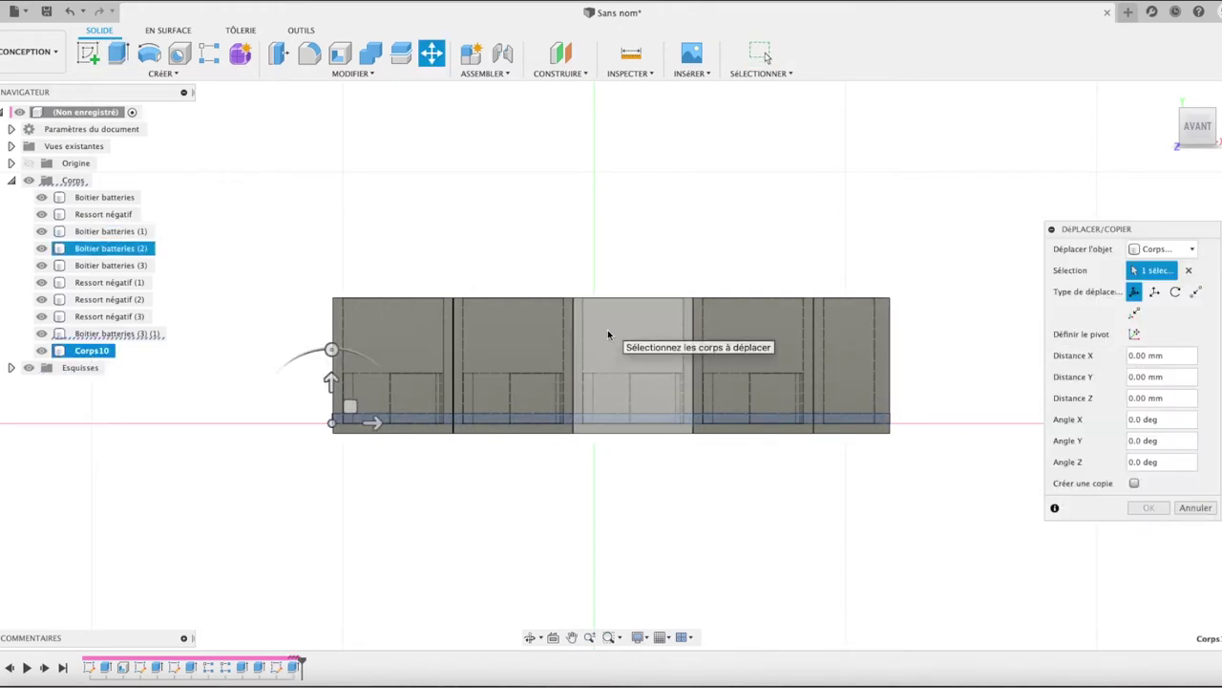
drag(329, 382, 322, 262)
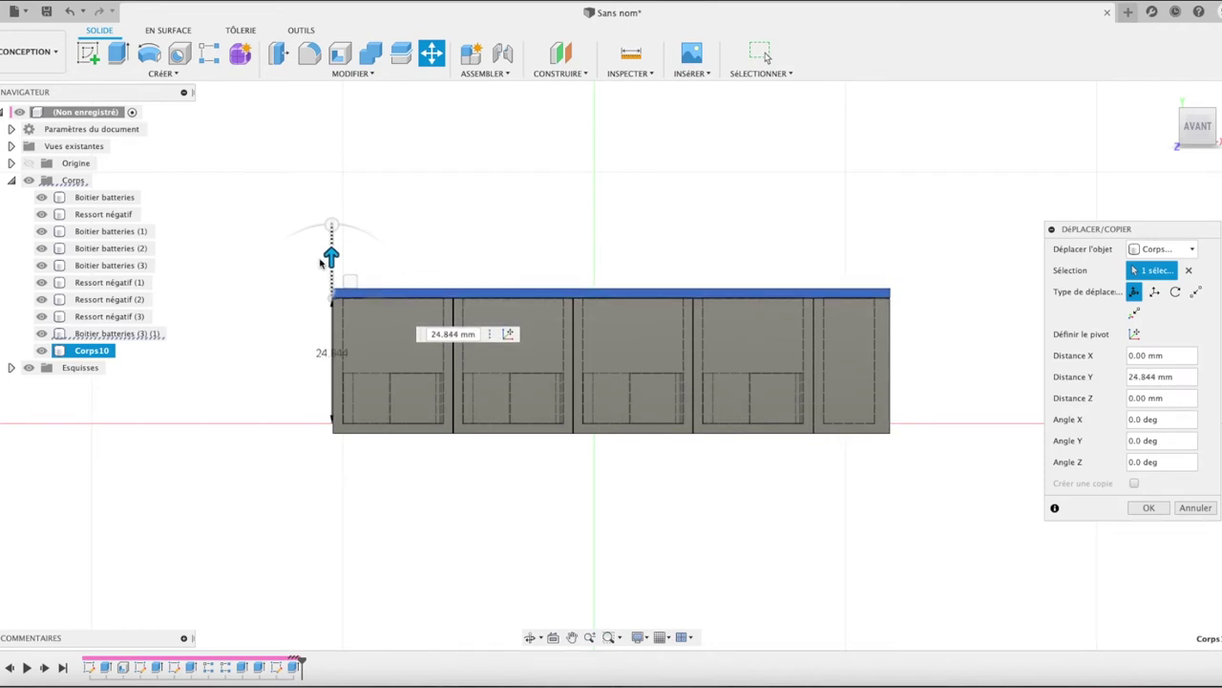
drag(322, 263, 319, 278)
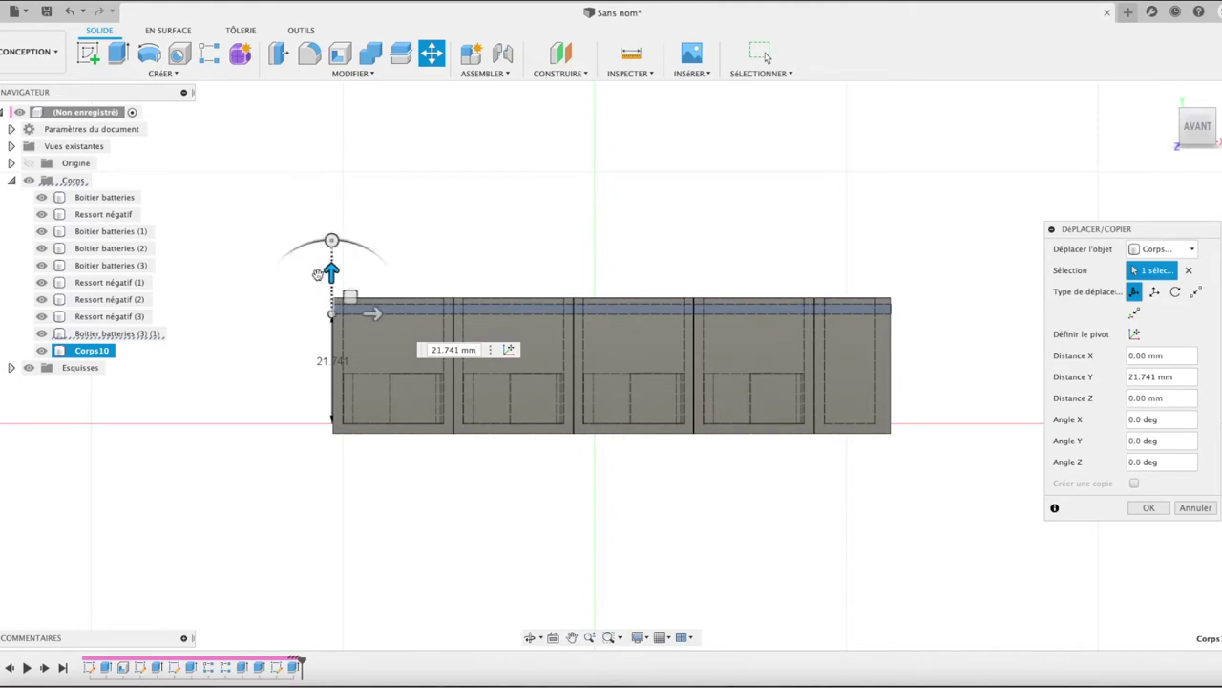
click(1149, 507)
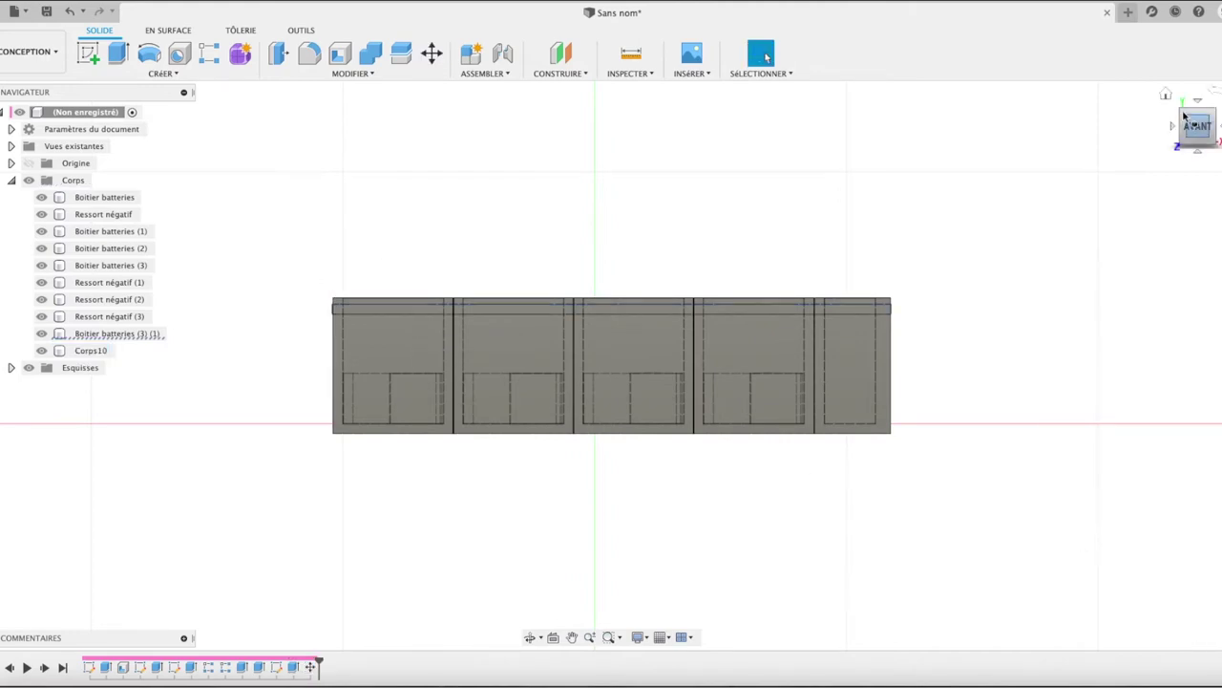
click(1166, 95)
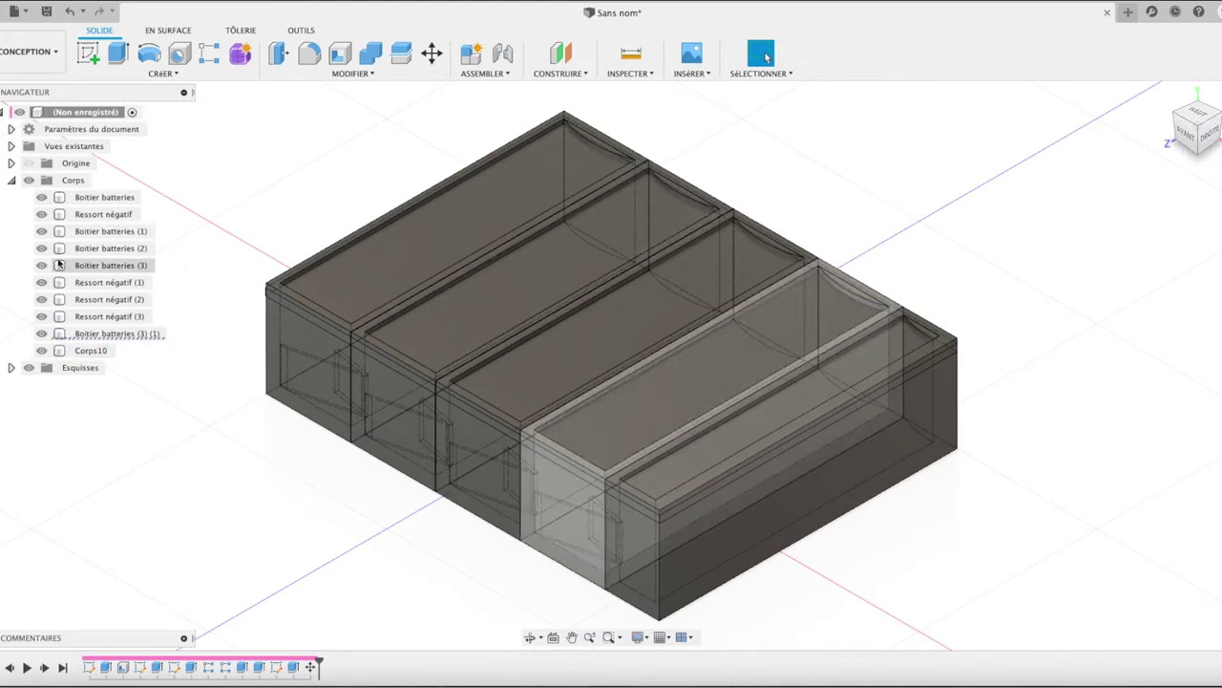
- Hide all five Boitier batteries bodies and the four Ressort négatif springs
click(41, 197)
click(41, 213)
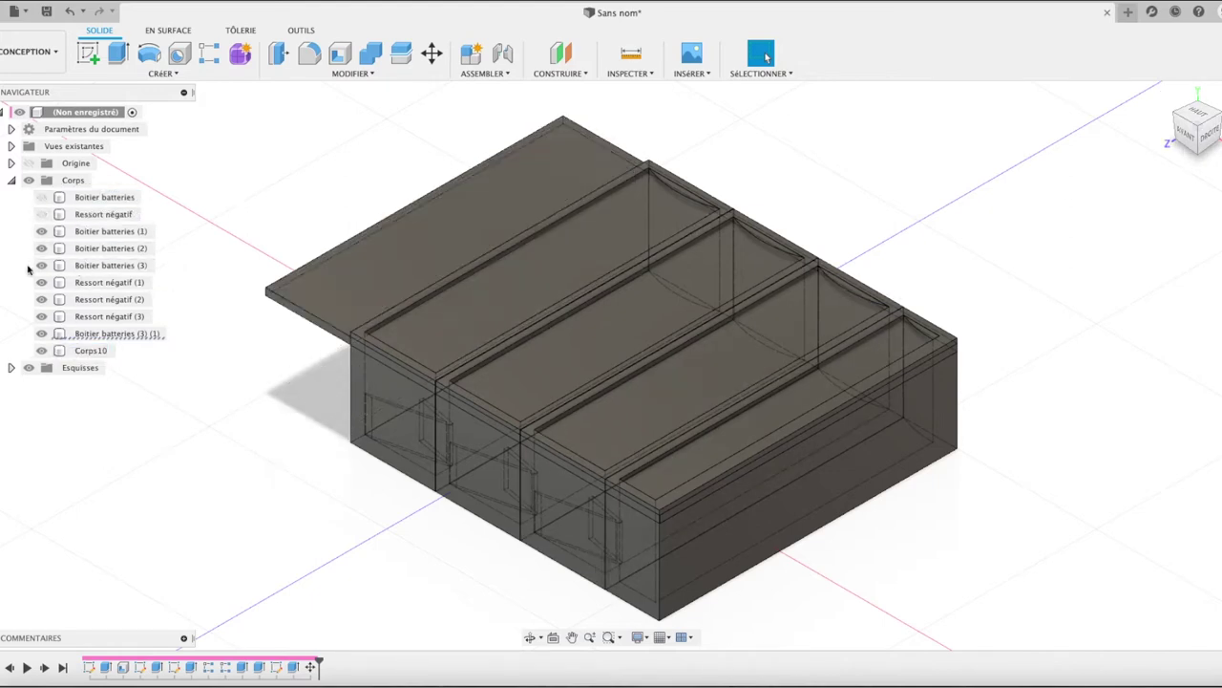
click(41, 231)
click(41, 248)
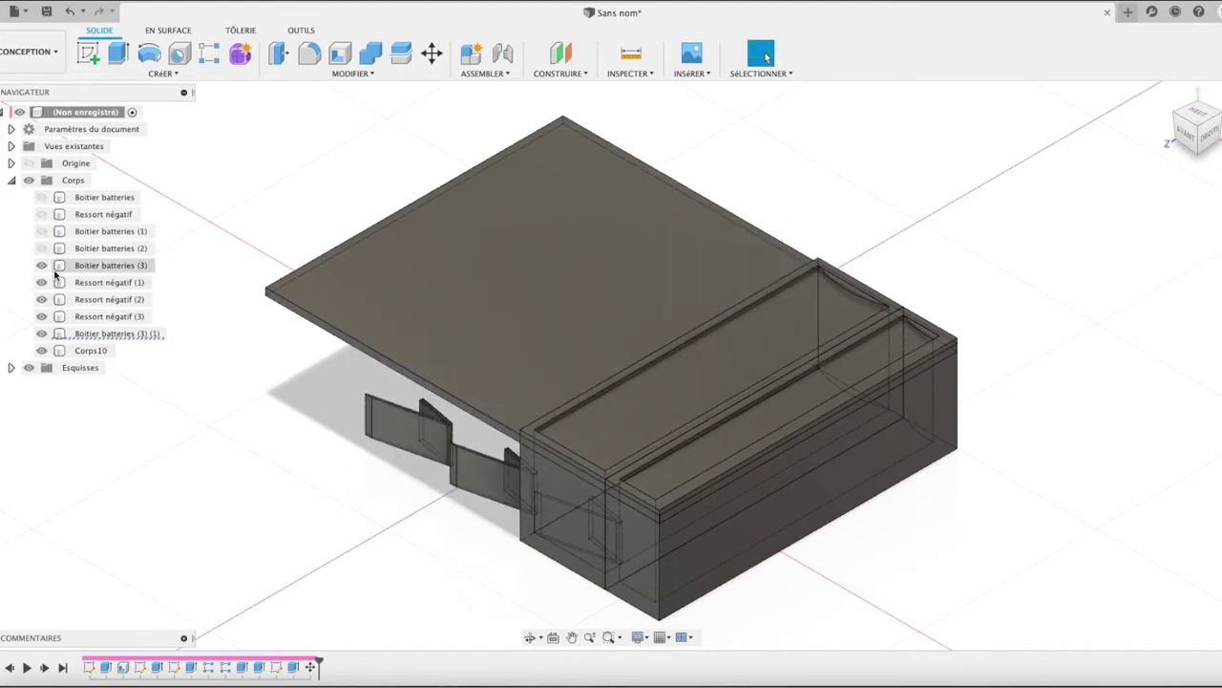
click(41, 266)
click(41, 283)
click(41, 300)
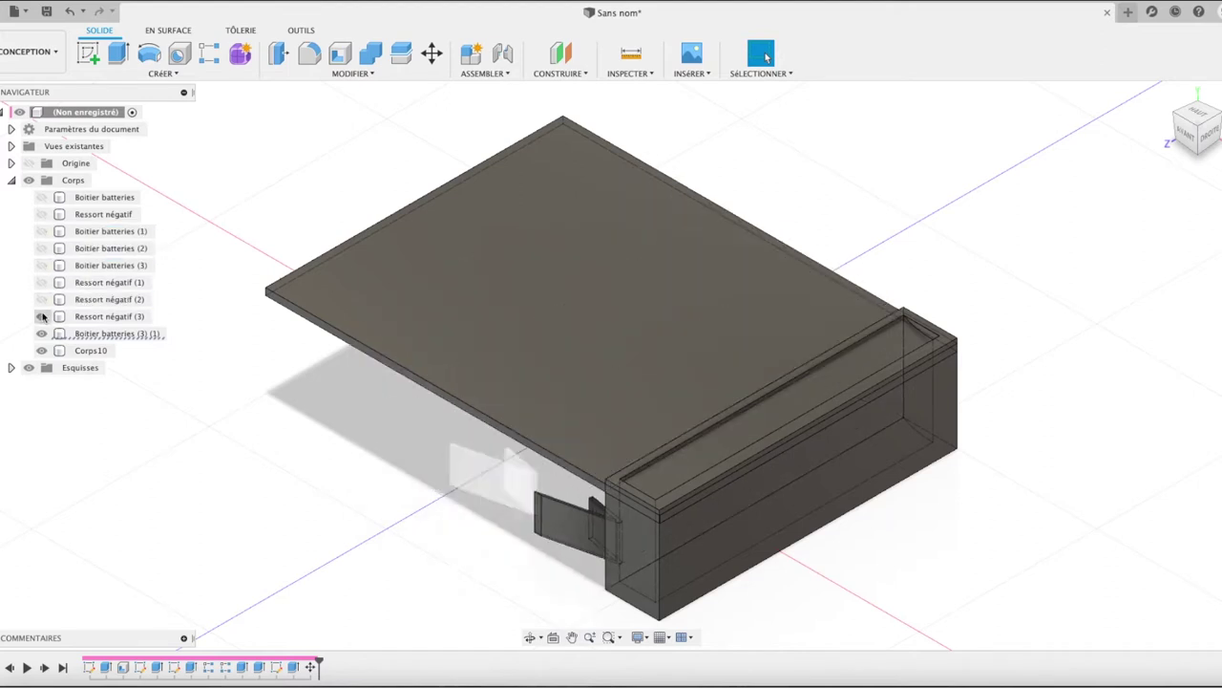
click(41, 316)
click(42, 333)
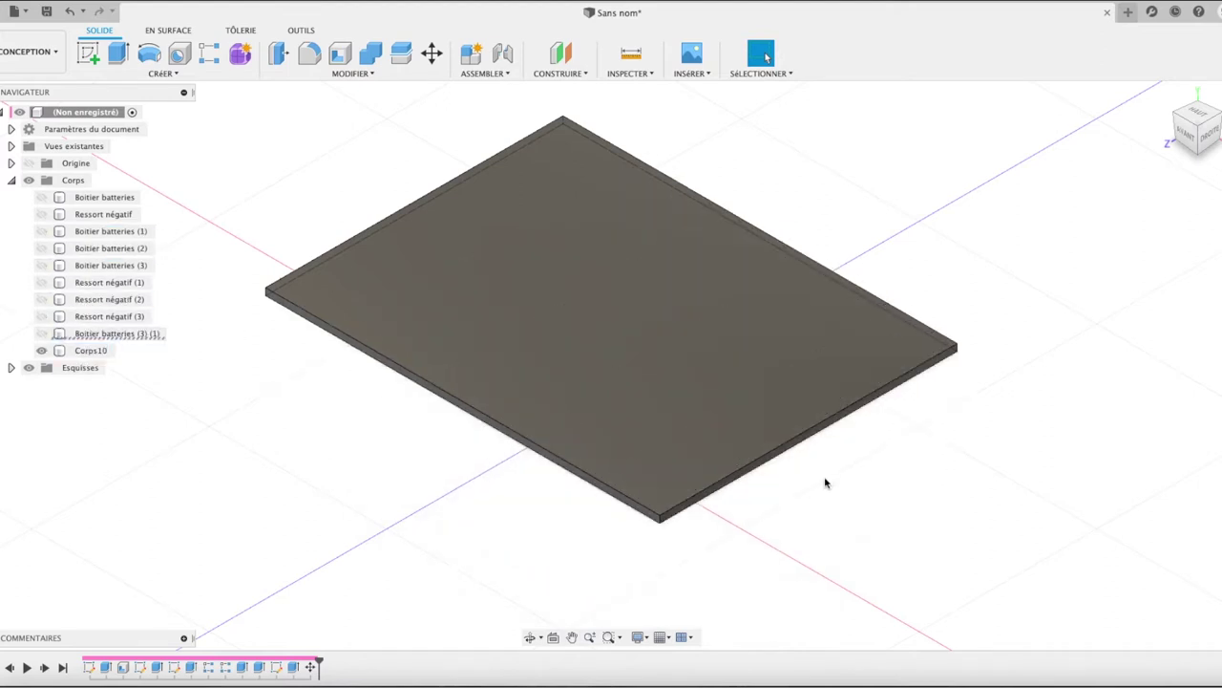
- Select the Corps10 plate's long side face and start an extrusion from it
click(789, 454)
scroll(789, 452, up, 1)
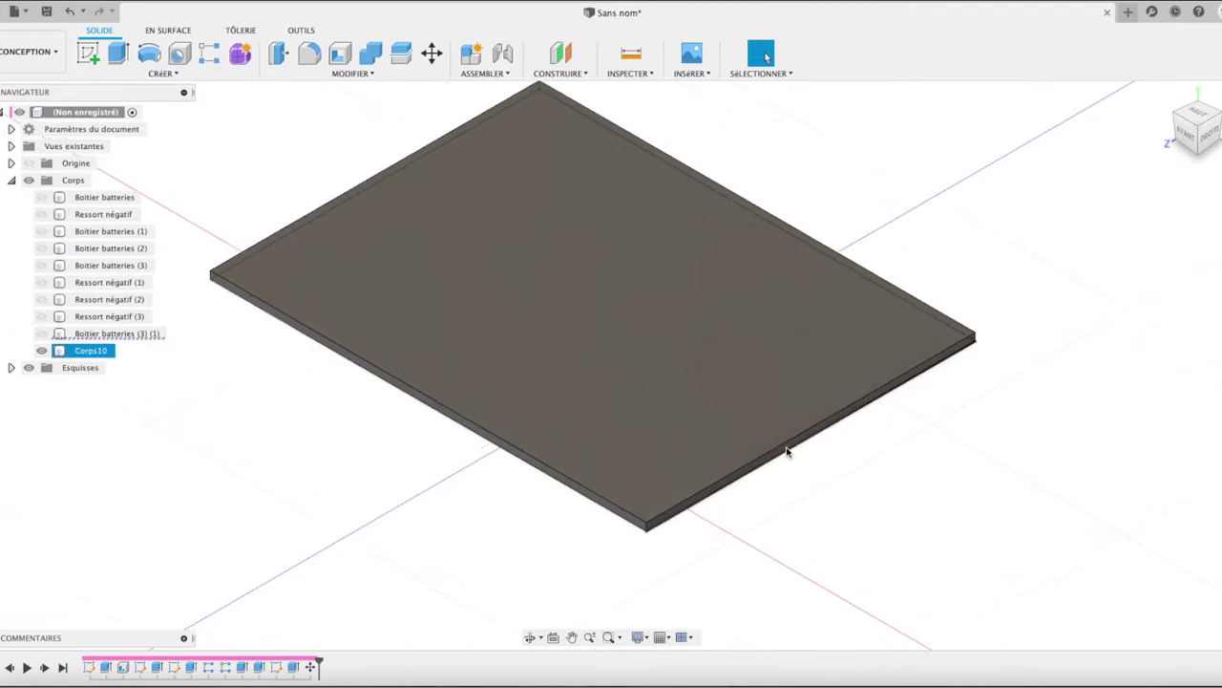
scroll(791, 449, up, 2)
scroll(793, 446, up, 2)
click(793, 446)
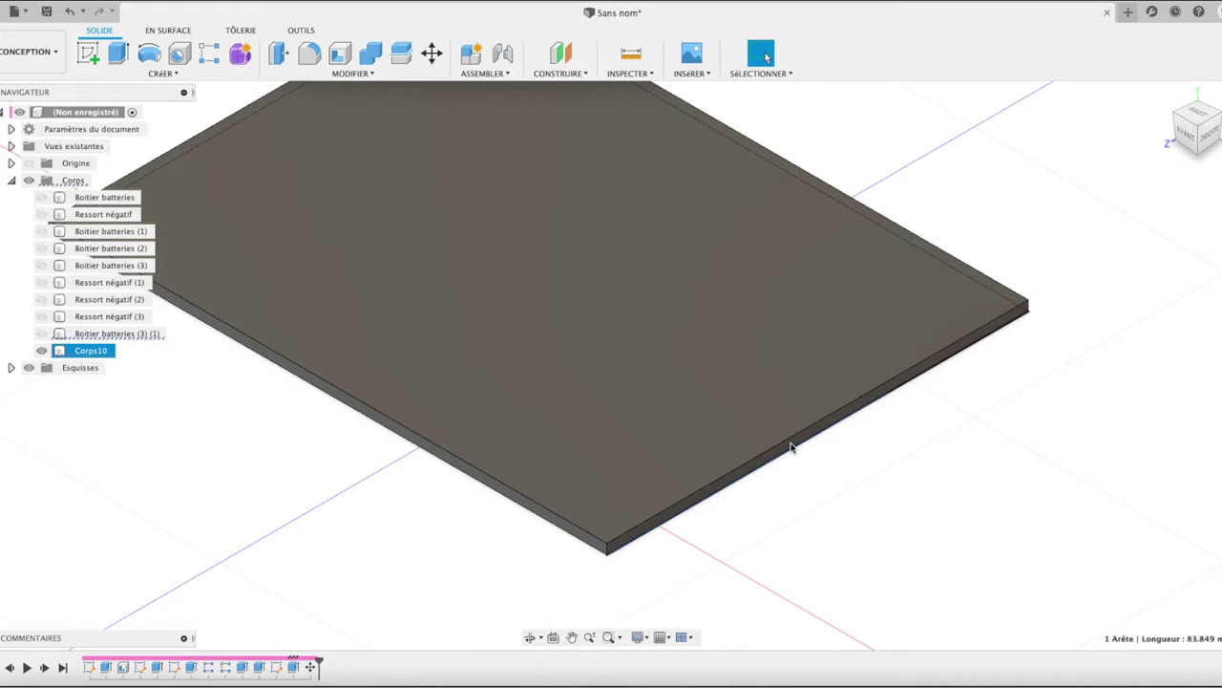
scroll(811, 442, up, 5)
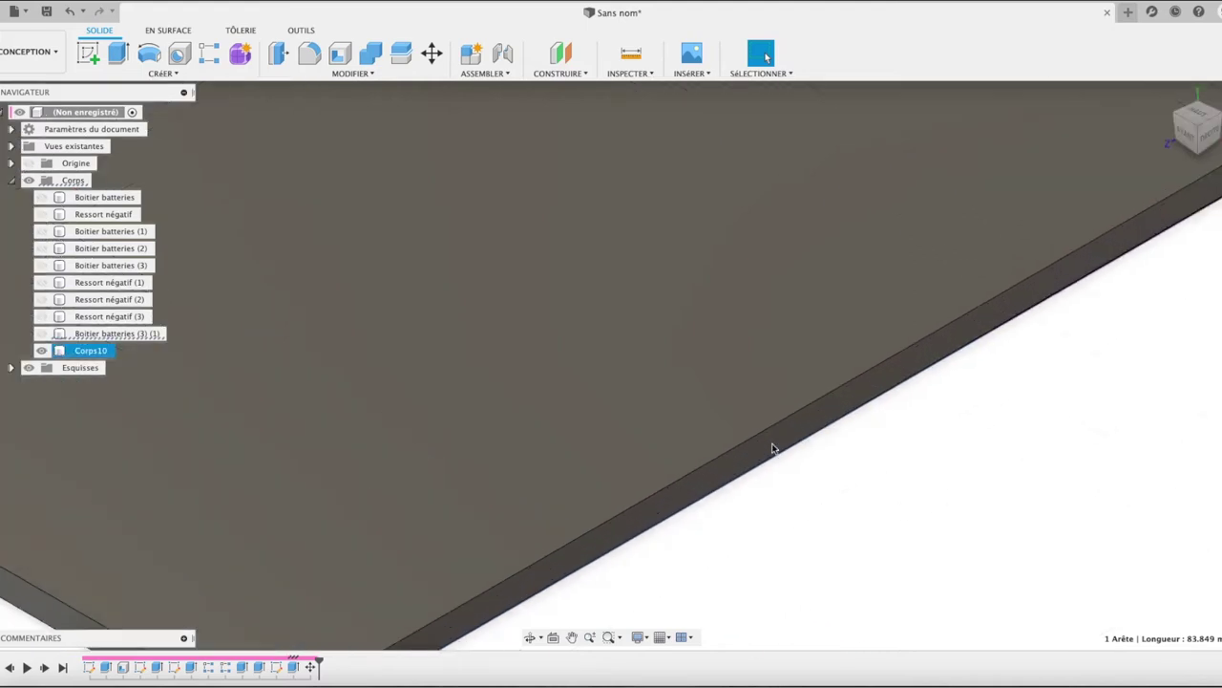
click(779, 429)
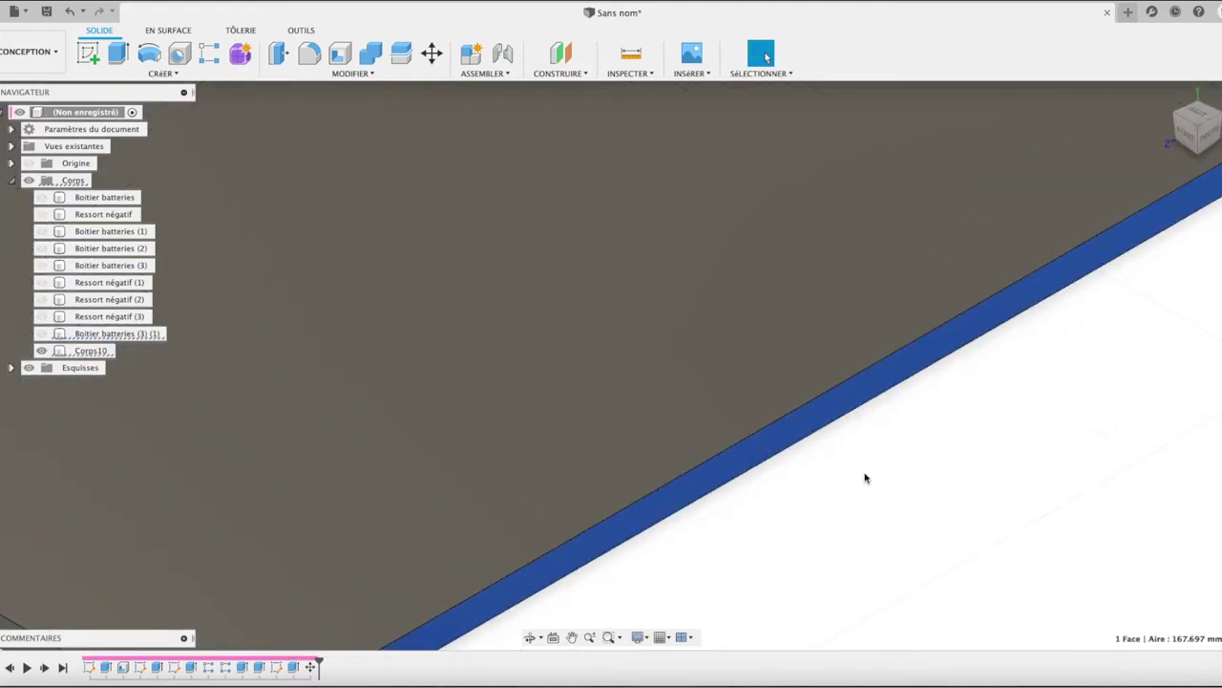
scroll(865, 478, down, 5)
key(e)
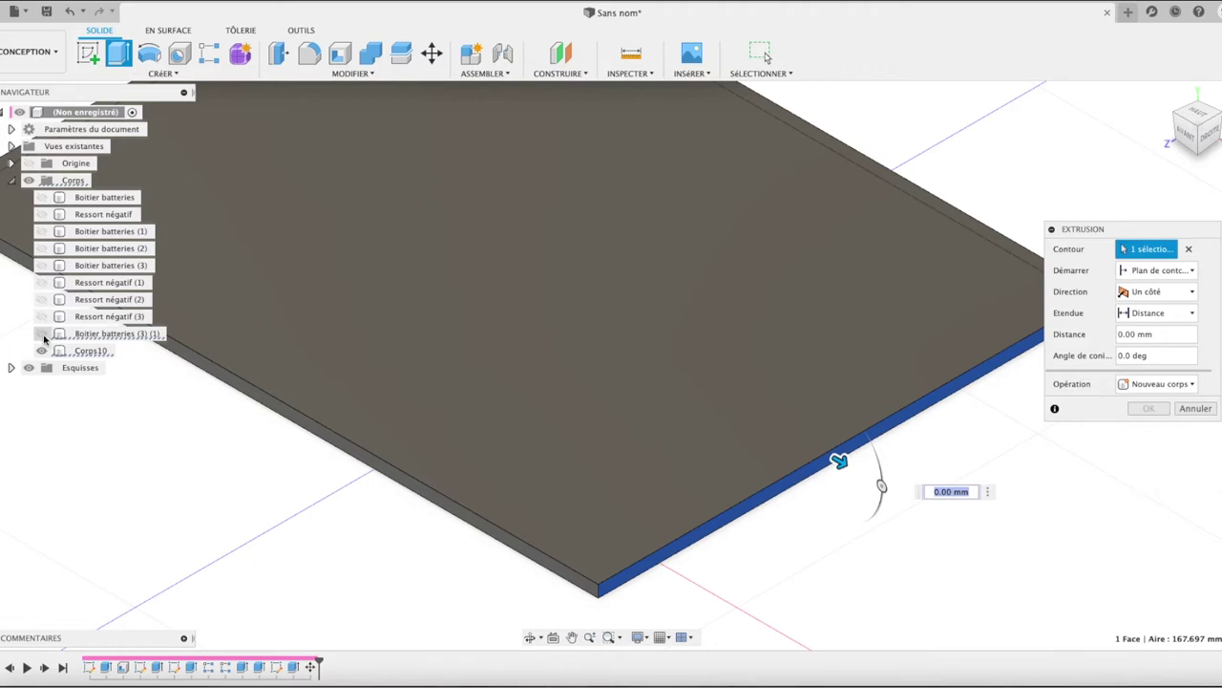
- Cut the plate's long side back 2.5 mm, then show Boitier batteries (3) (1) again
click(42, 334)
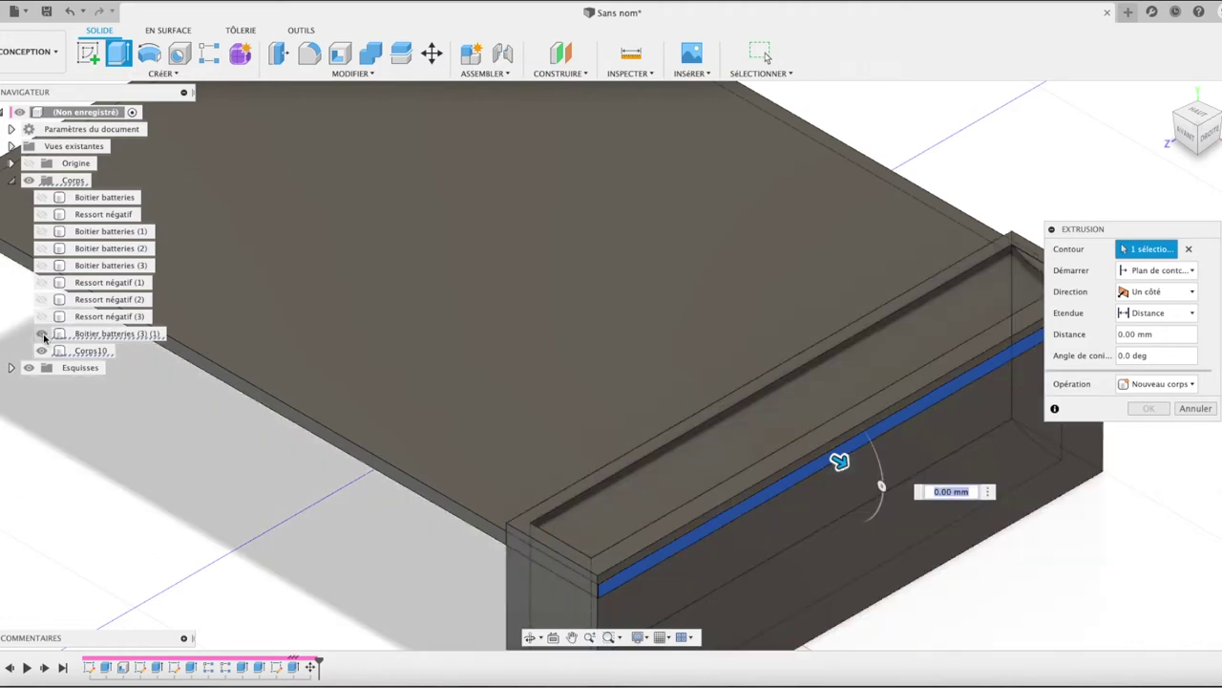
drag(839, 463, 823, 460)
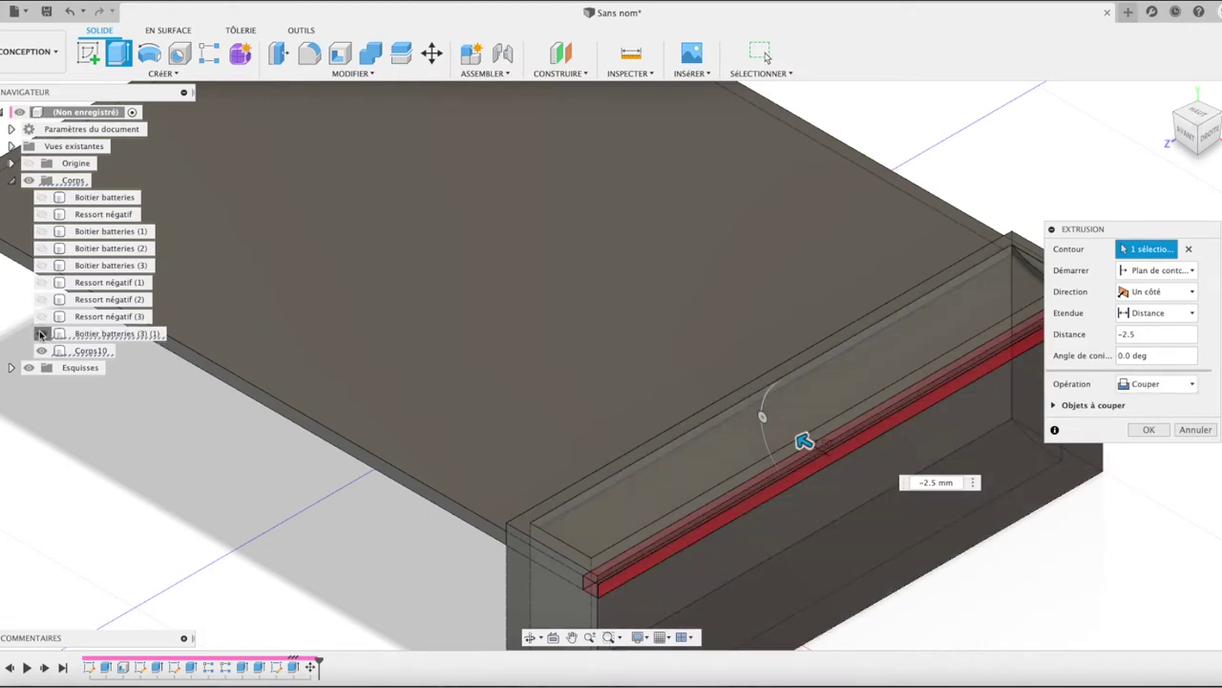
click(41, 333)
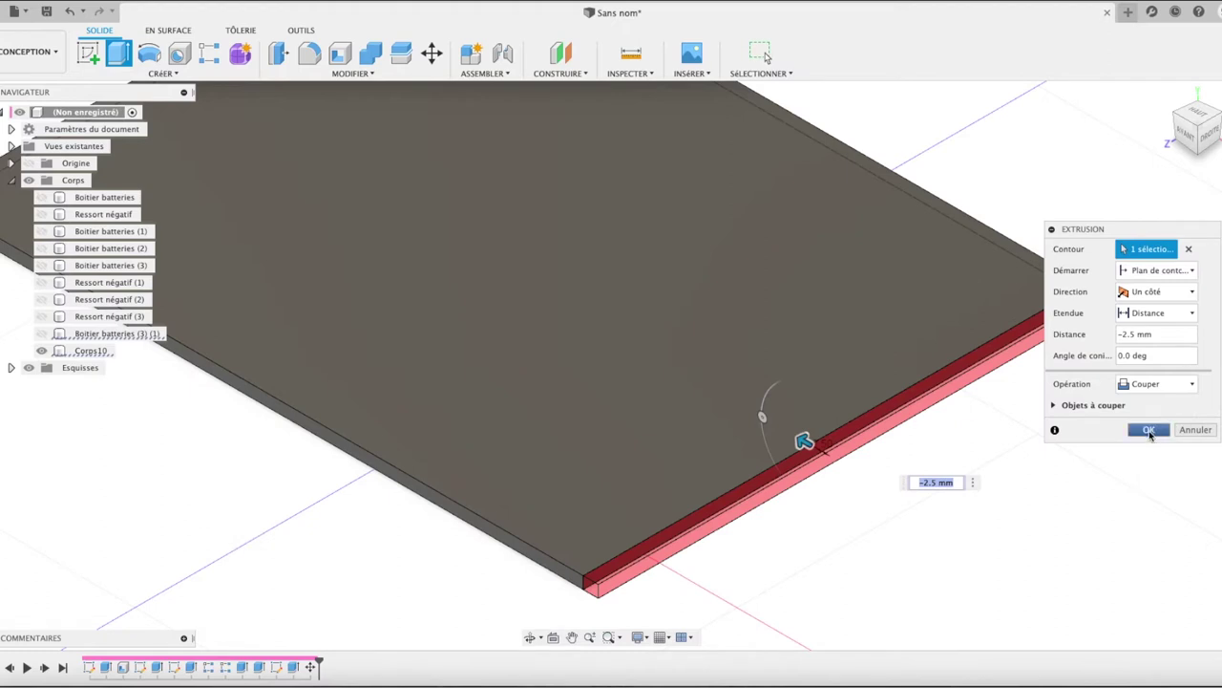
click(1150, 430)
click(41, 334)
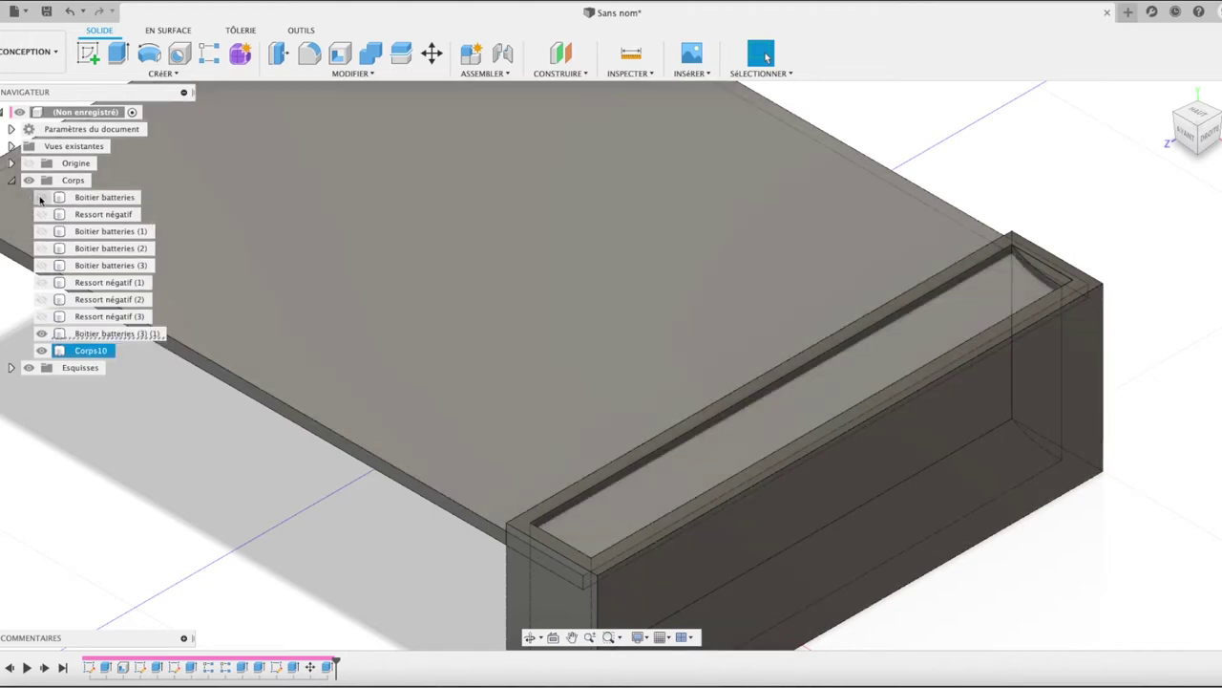
click(41, 197)
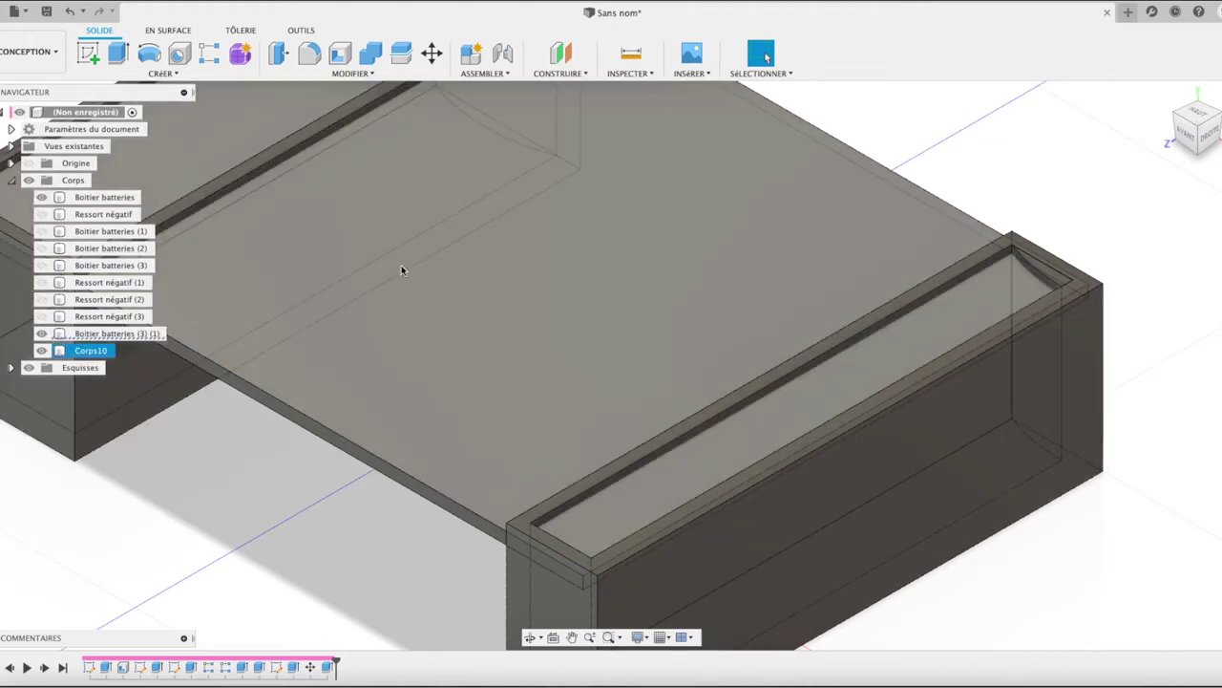
scroll(770, 363, down, 2)
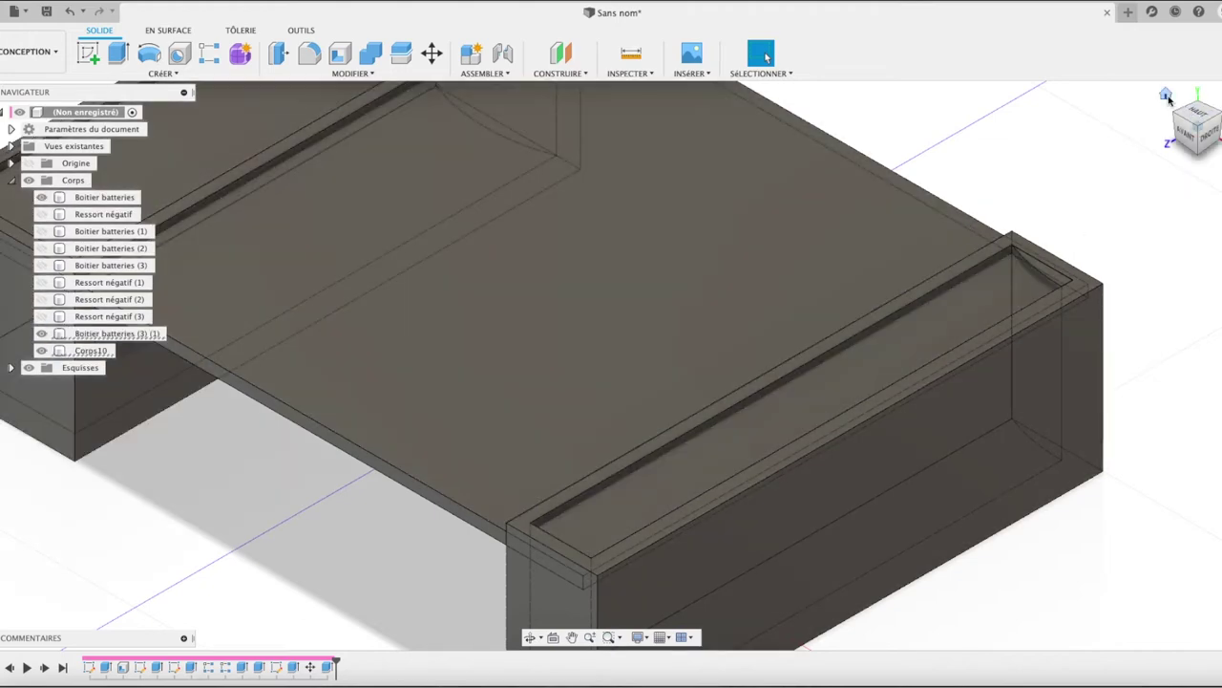
click(1180, 134)
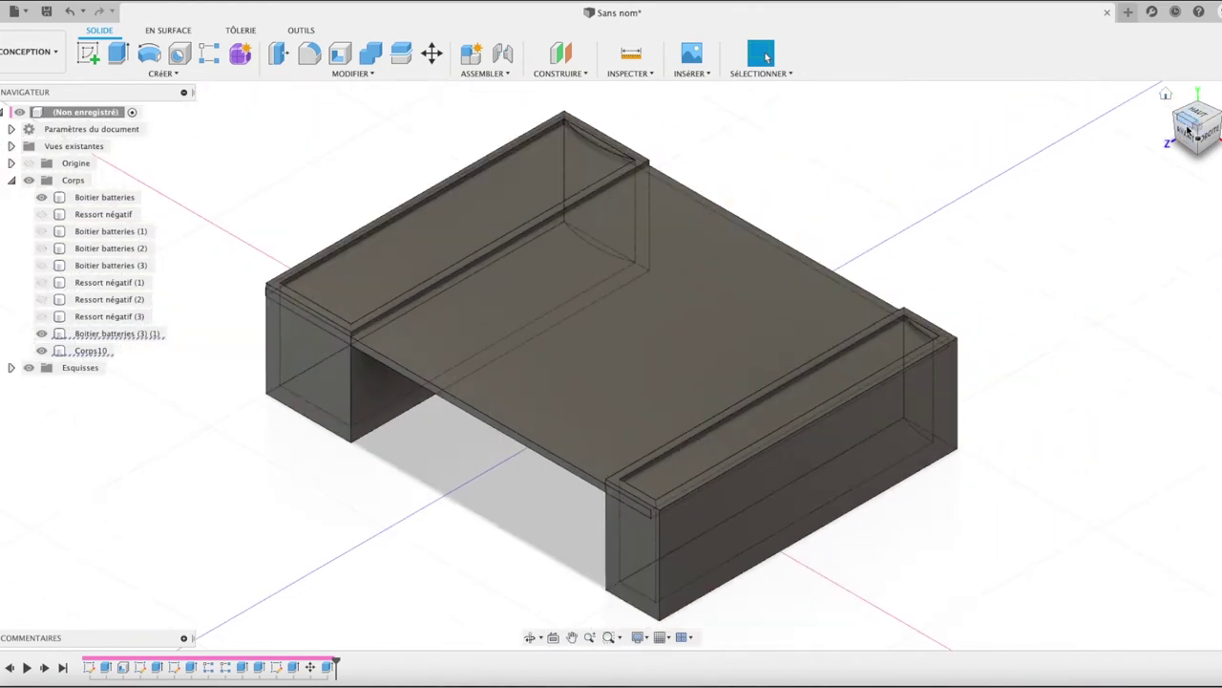
shift+middle_drag(573, 382, 726, 325)
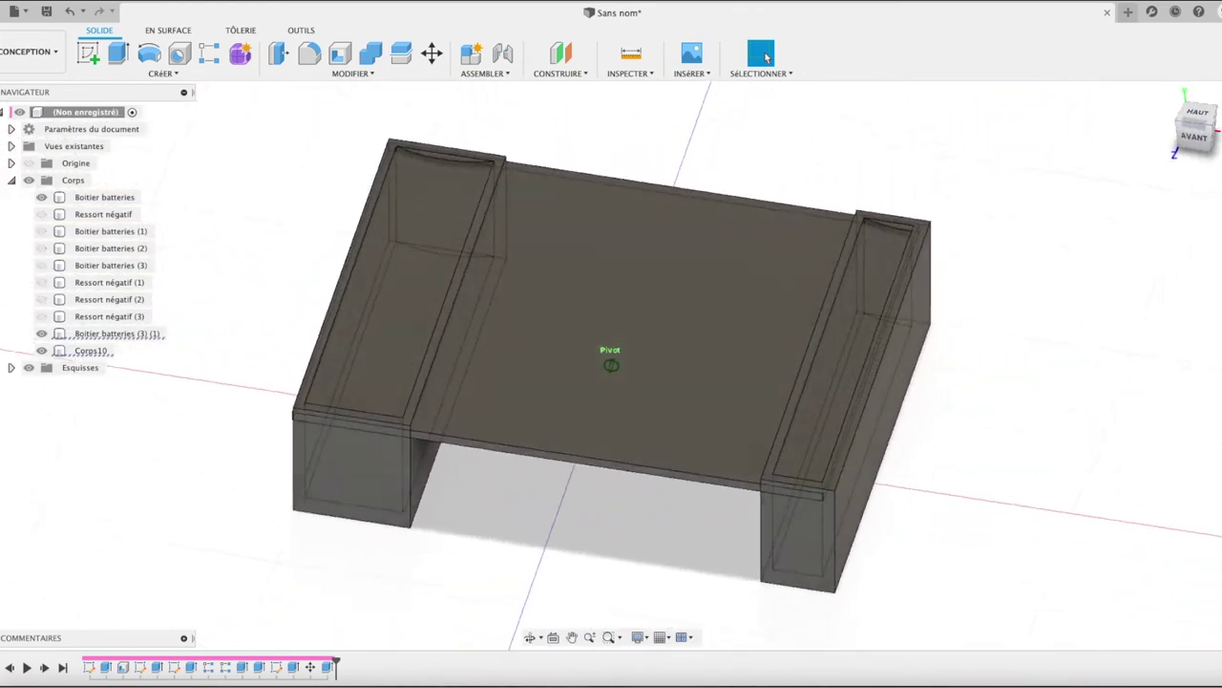
mouse_move(611, 363)
shift+middle_down()
mouse_move(611, 420)
mouse_move(611, 392)
mouse_move(611, 420)
mouse_move(573, 430)
mouse_move(650, 372)
mouse_move(688, 382)
mouse_move(745, 353)
shift+middle_up()
mouse_move(1127, 105)
shift+middle_down()
mouse_move(850, 137)
mouse_move(709, 112)
mouse_move(969, 144)
mouse_move(980, 122)
shift+middle_up()
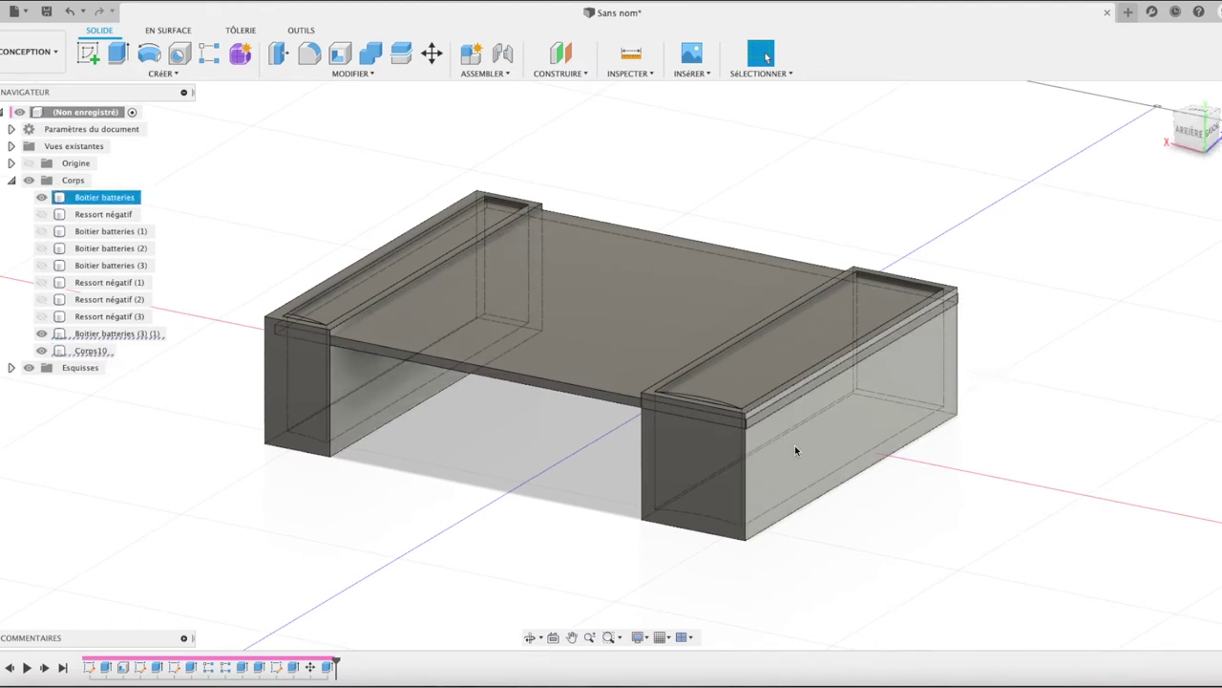
- Cut the lid's opposite end face back 2.5 mm, then show Boitier batteries again
click(42, 198)
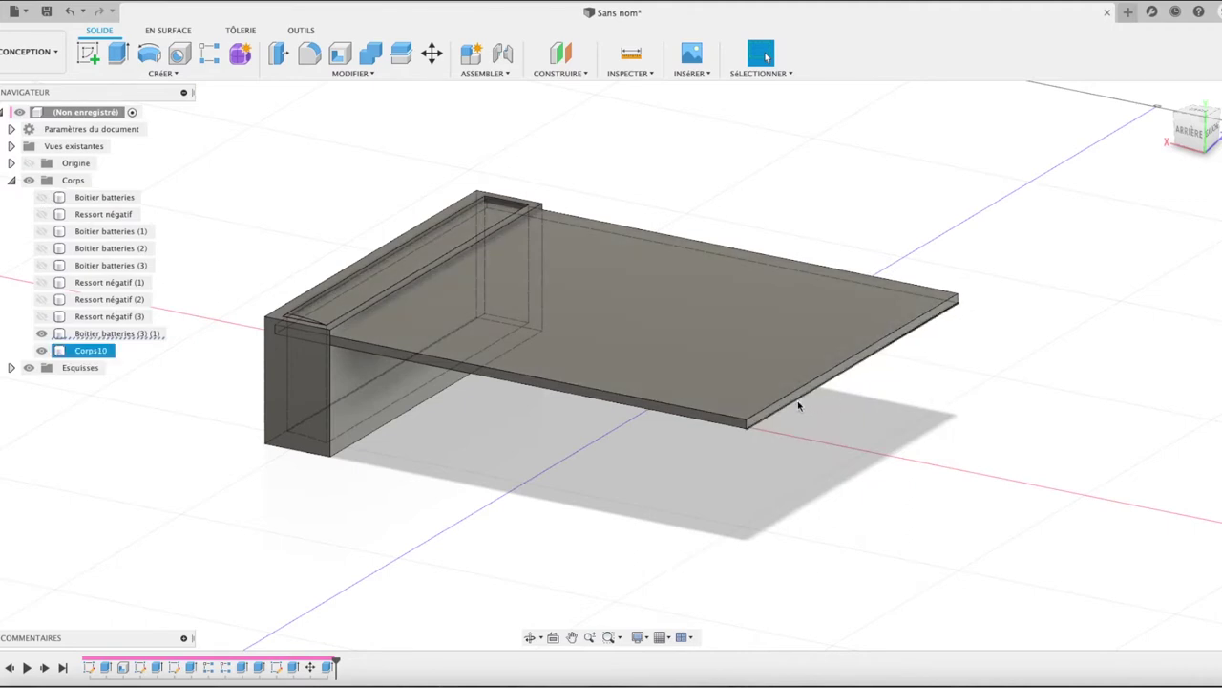
scroll(800, 396, up, 5)
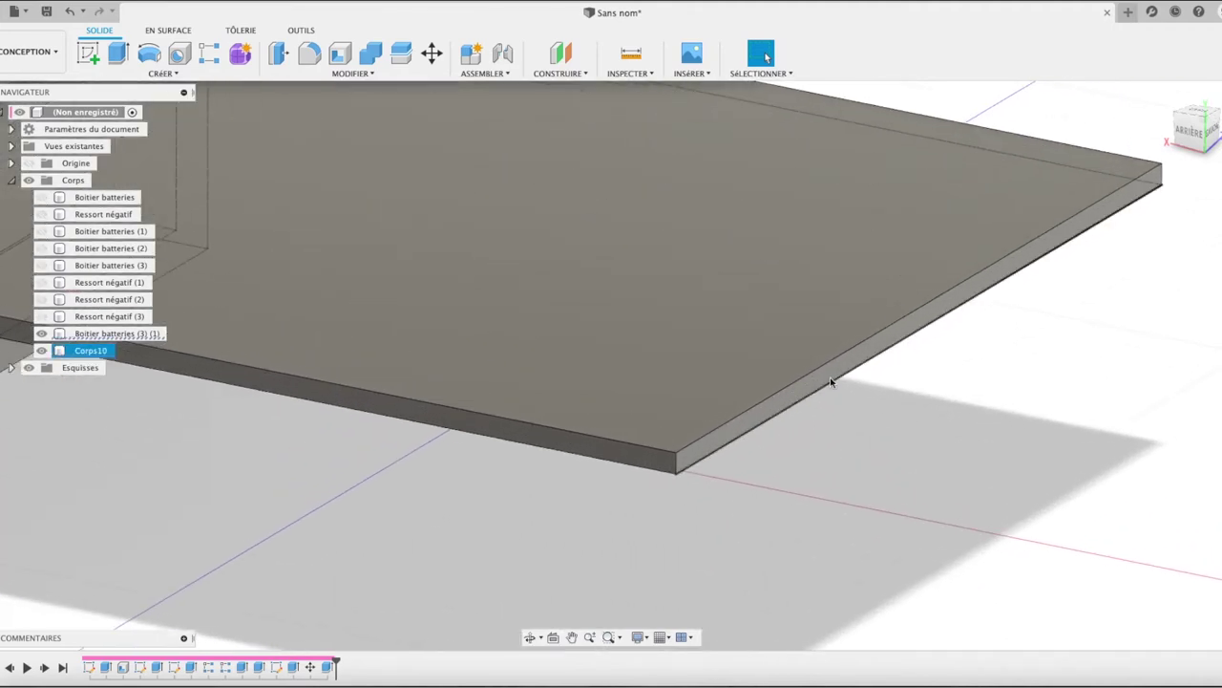
click(815, 383)
key(e)
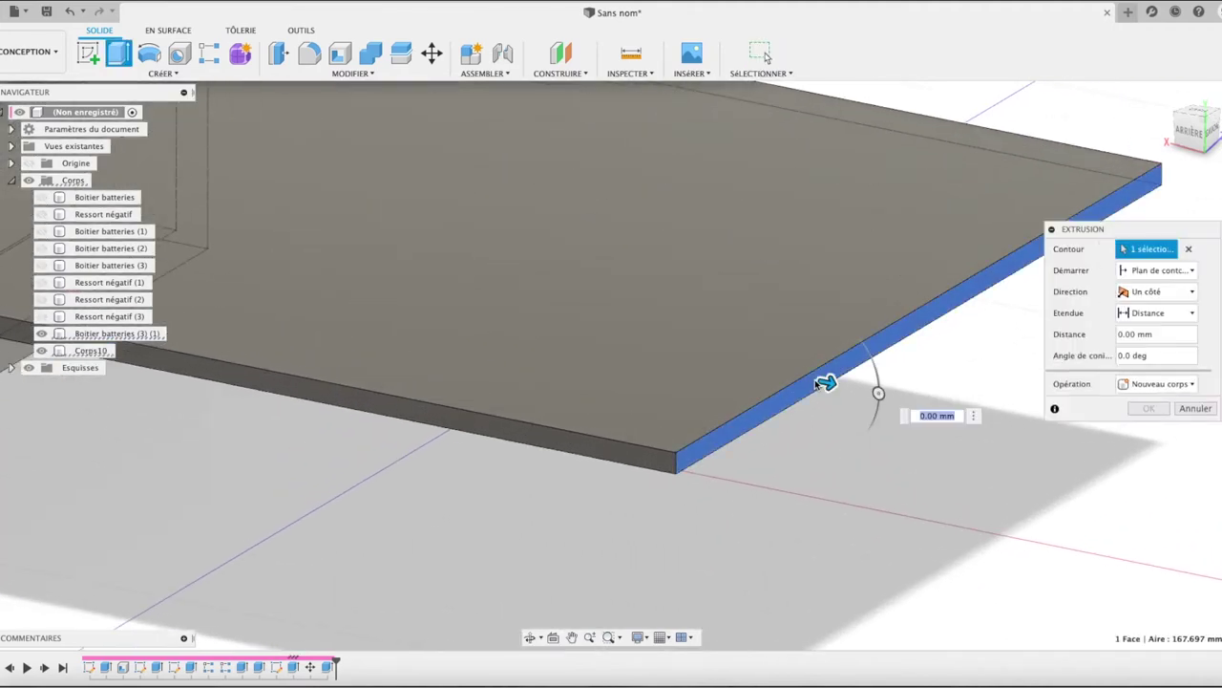
click(1204, 336)
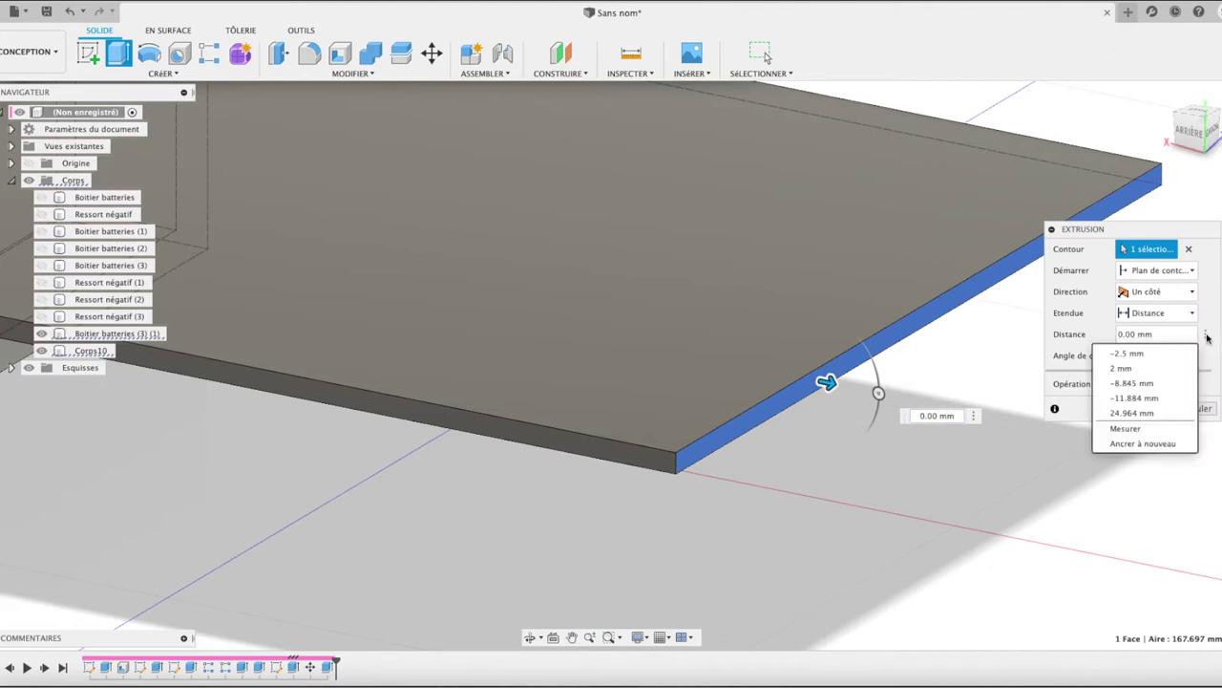
click(1171, 356)
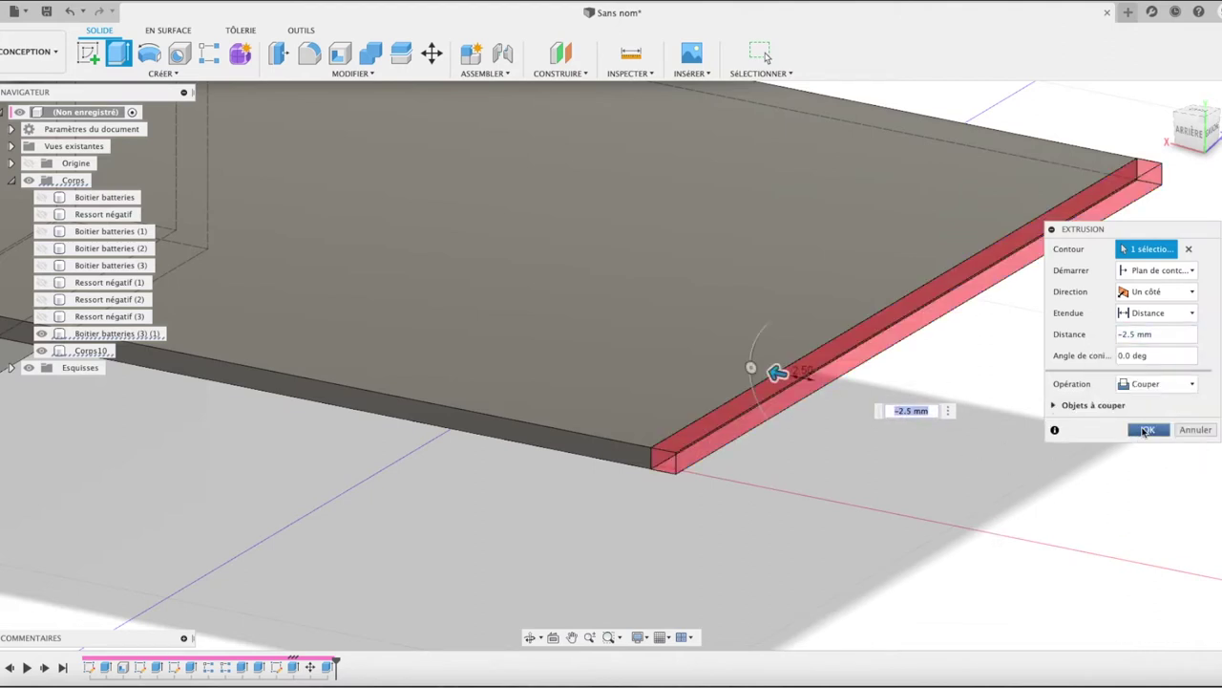
click(1149, 429)
click(91, 351)
click(41, 198)
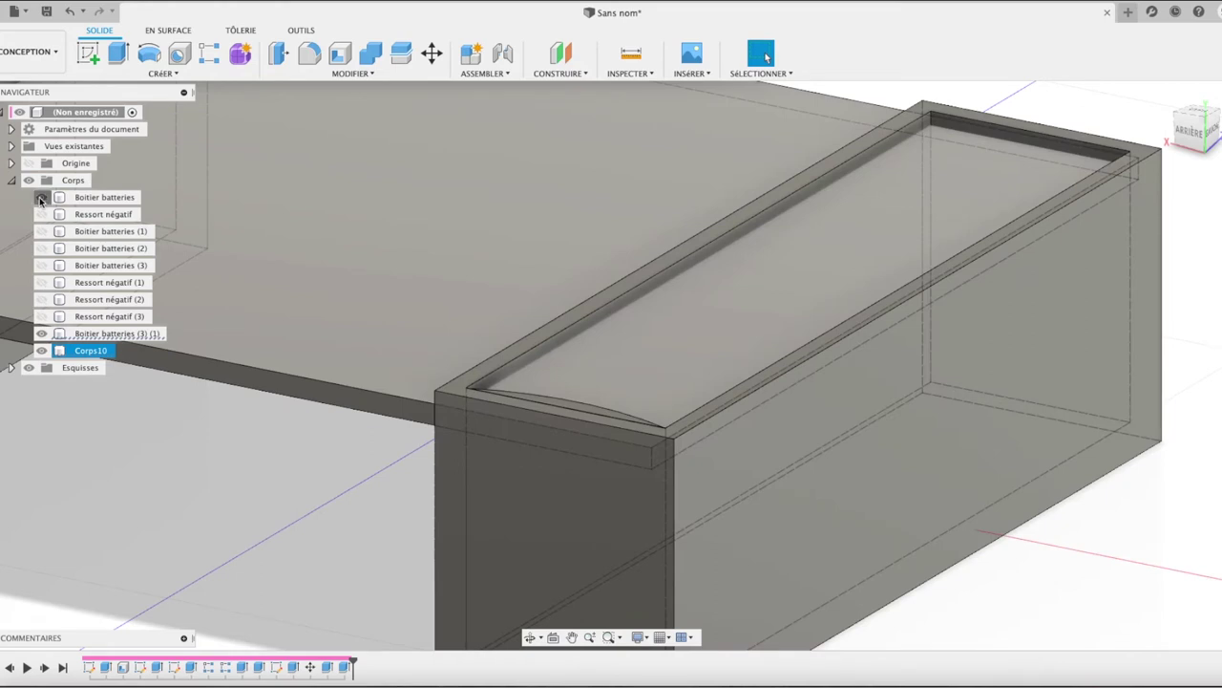
- Hide Boitier batteries and extrude the plate's front face 1 mm, joined to the plate
click(41, 198)
click(451, 433)
click(460, 424)
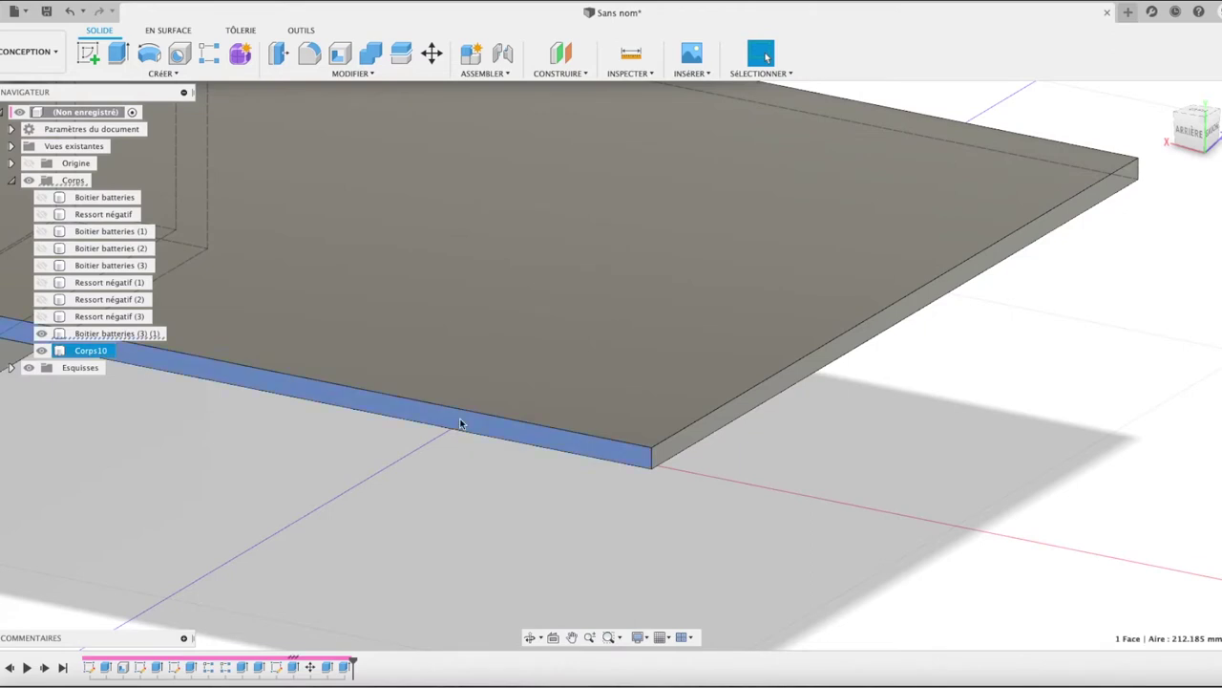
key(e)
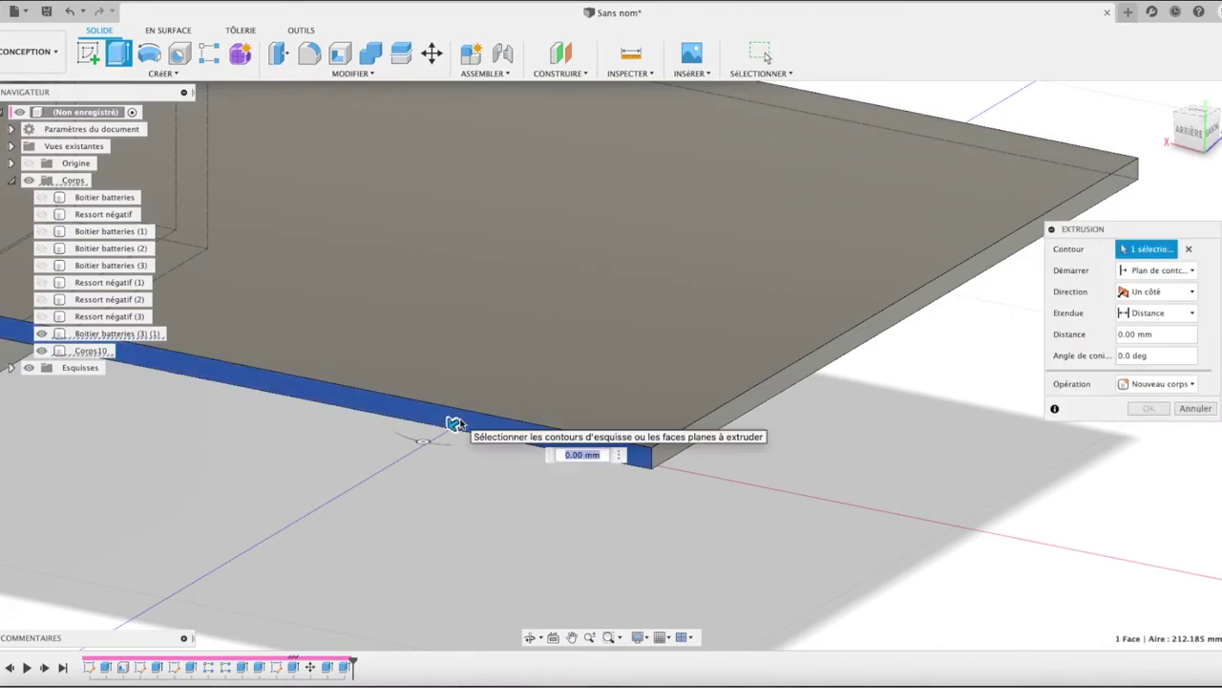
click(1187, 336)
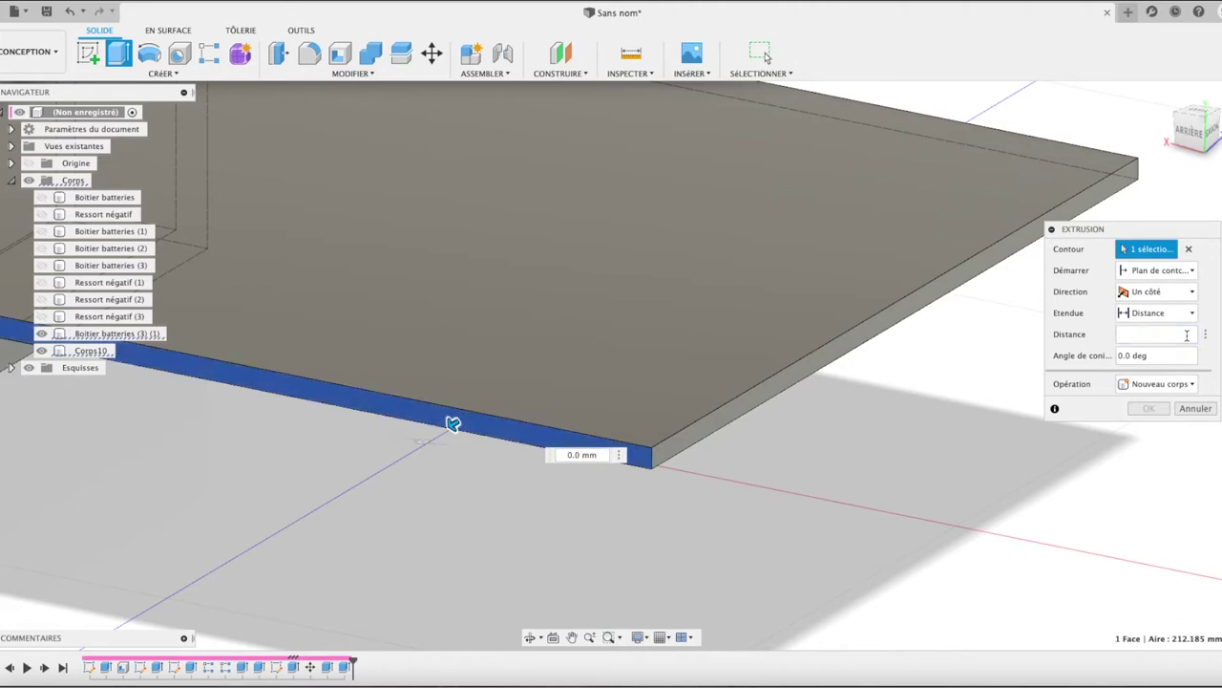
text(1)
click(1149, 409)
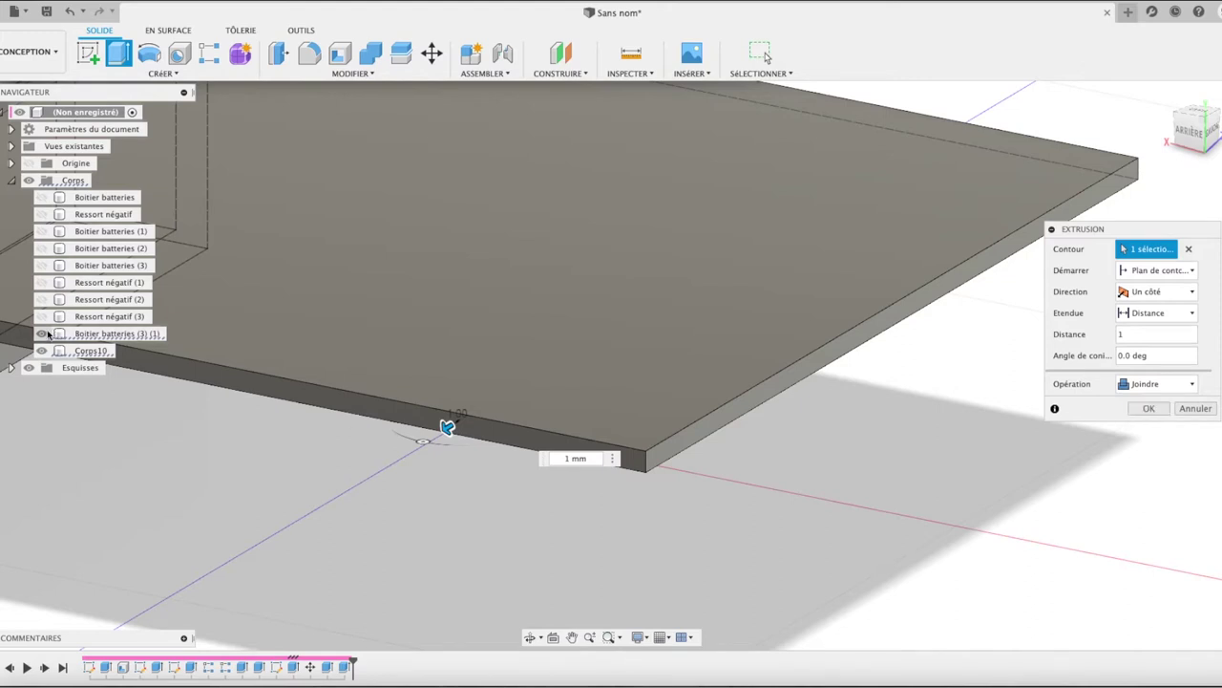
click(1149, 407)
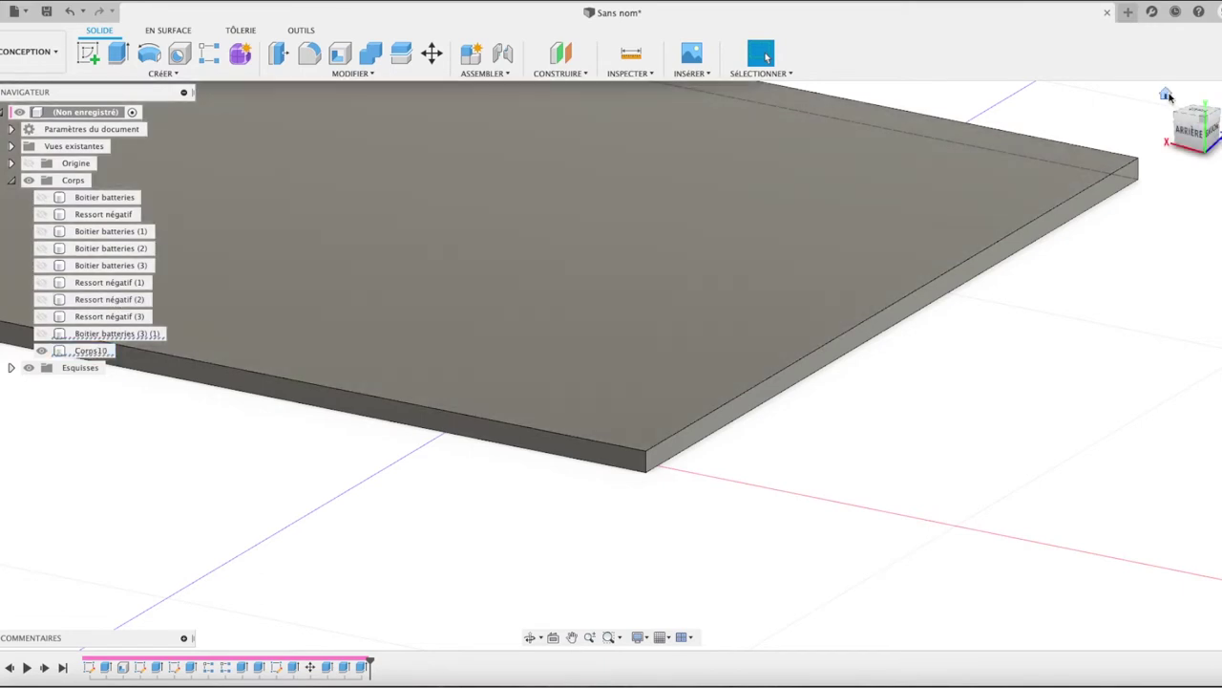
click(1167, 95)
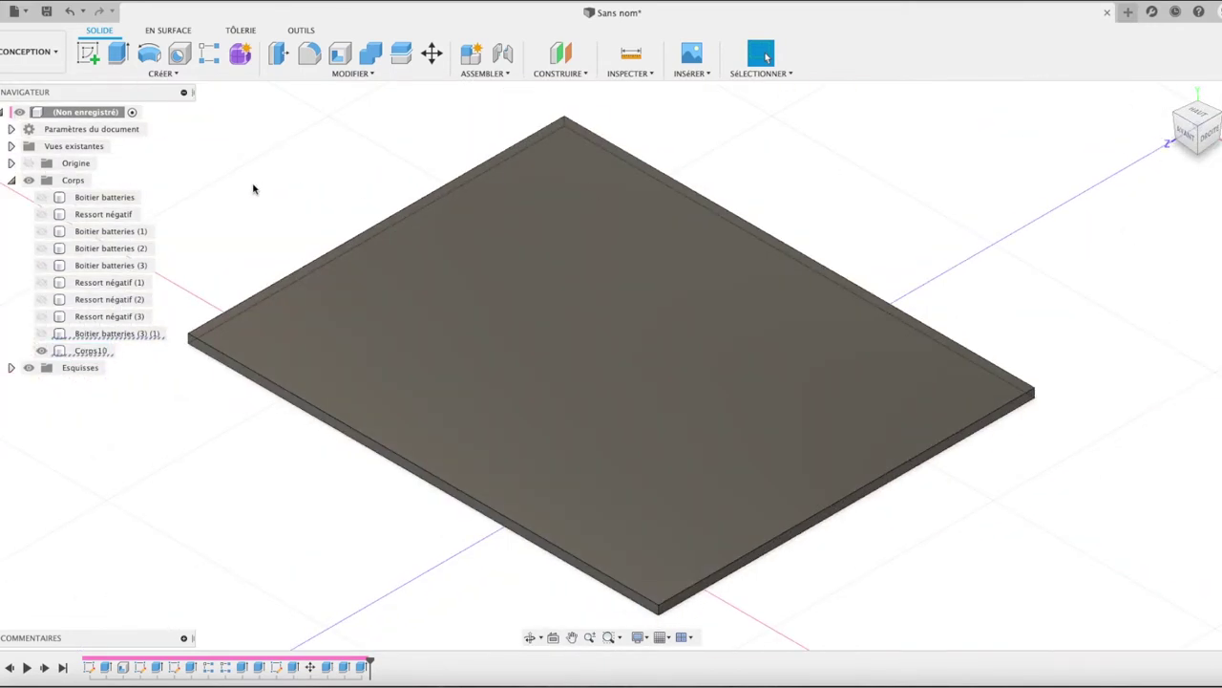
- Show all five Boitier batteries cases and the four Ressort négatif springs
click(41, 197)
click(41, 214)
click(41, 231)
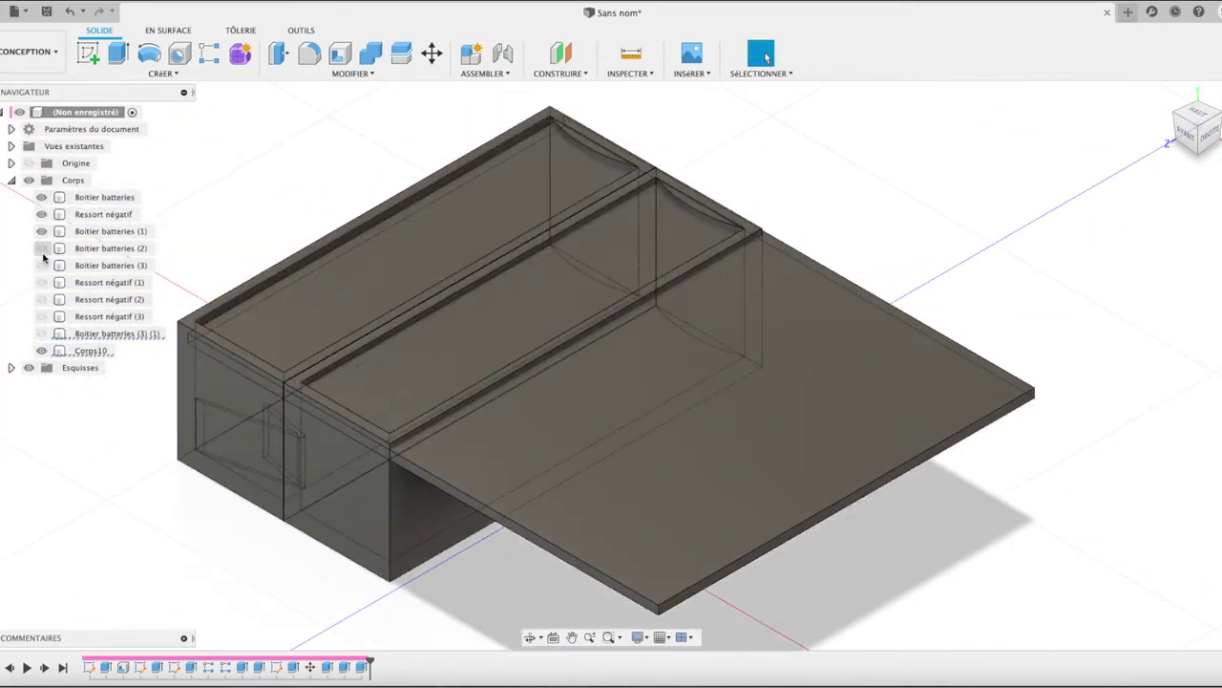
click(41, 248)
click(41, 265)
click(41, 283)
click(41, 299)
click(41, 316)
click(41, 333)
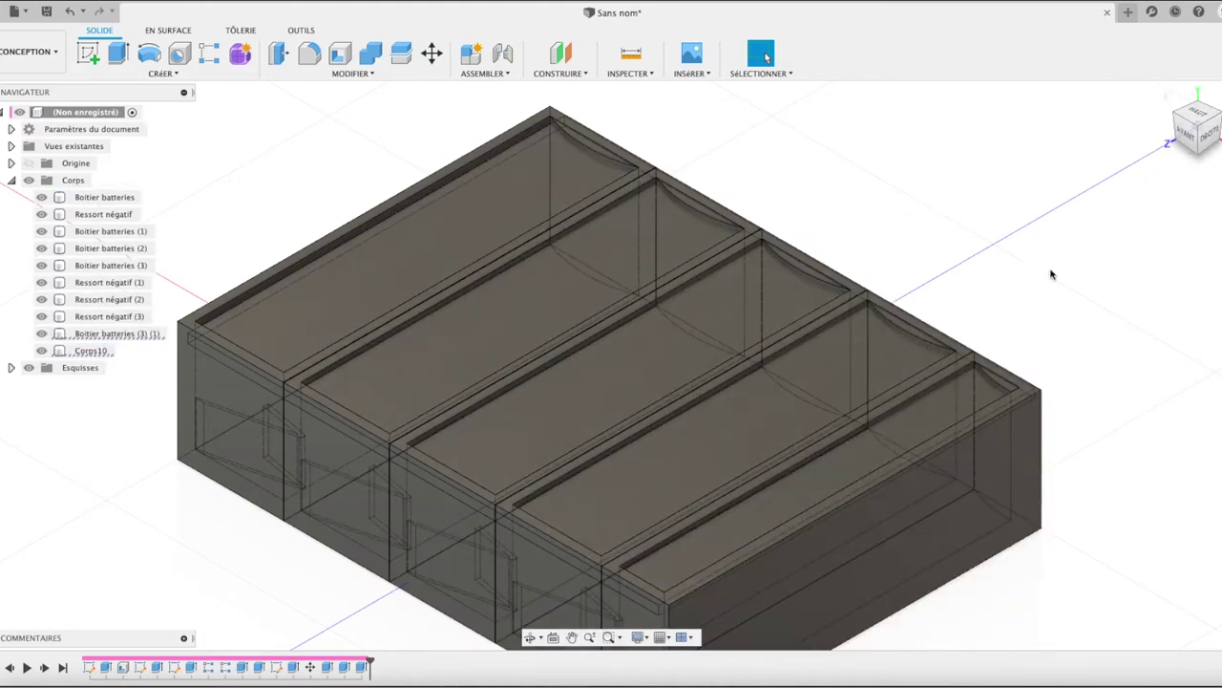
- Orbit to a high isometric view and hide the Corps10 lid plate
click(1209, 138)
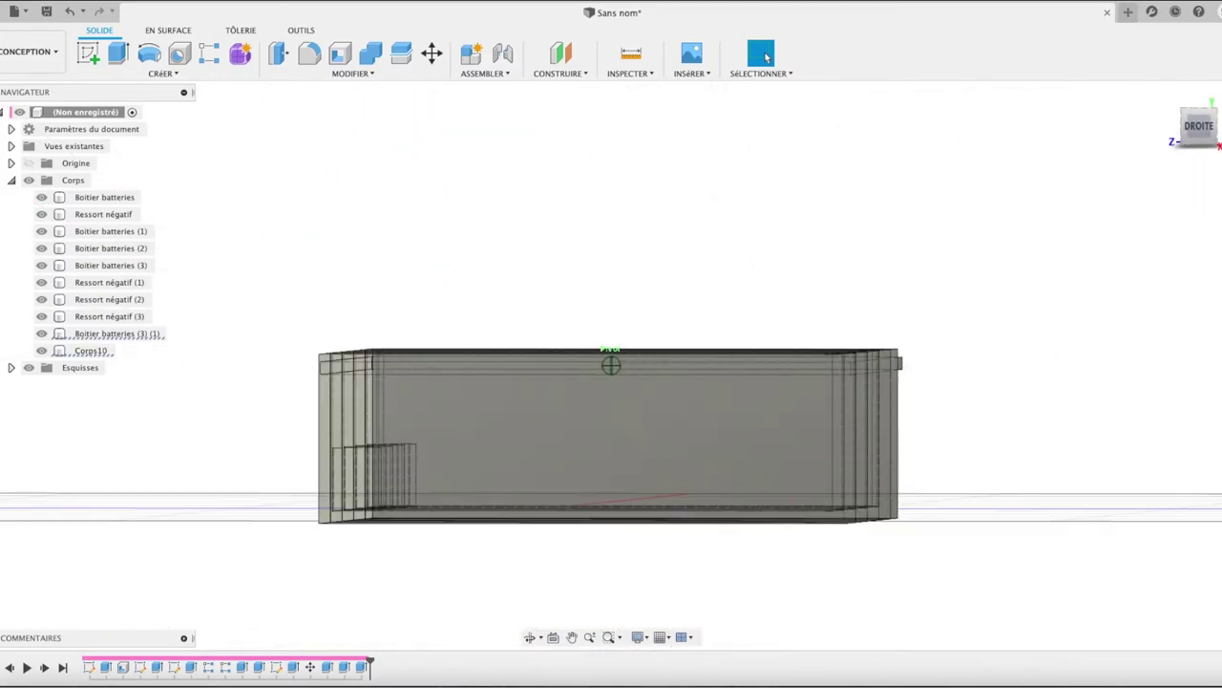
shift+middle_drag(766, 58, 765, 57)
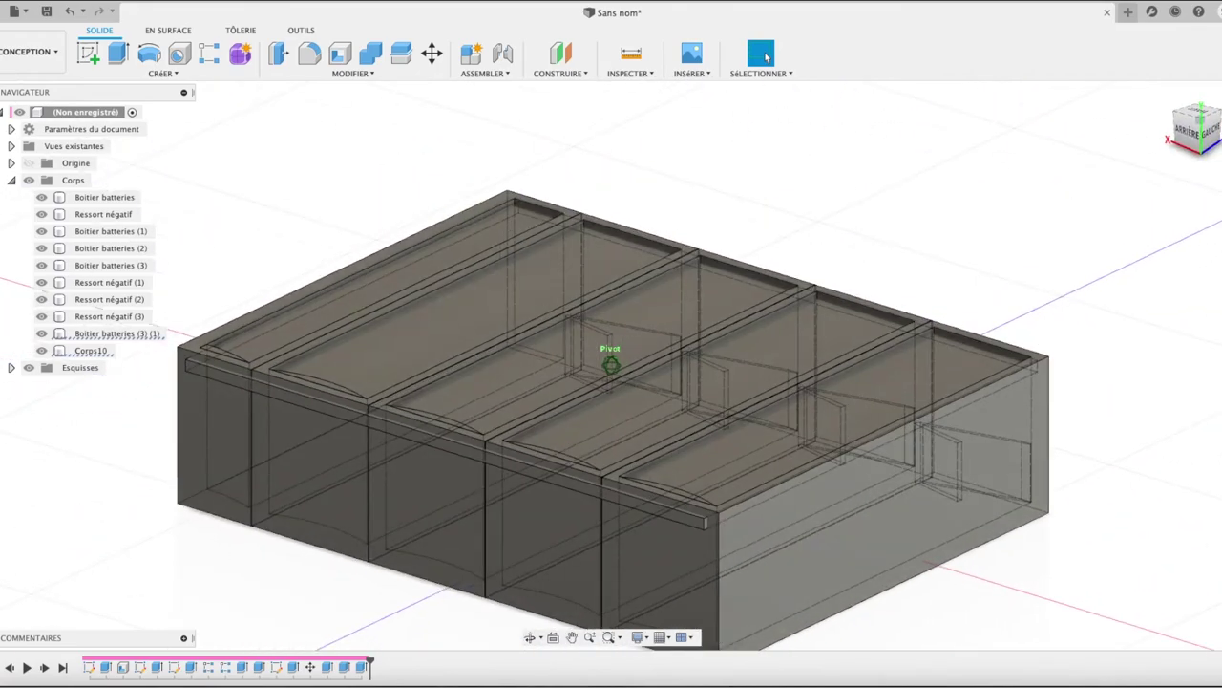
shift+middle_drag(766, 57, 766, 58)
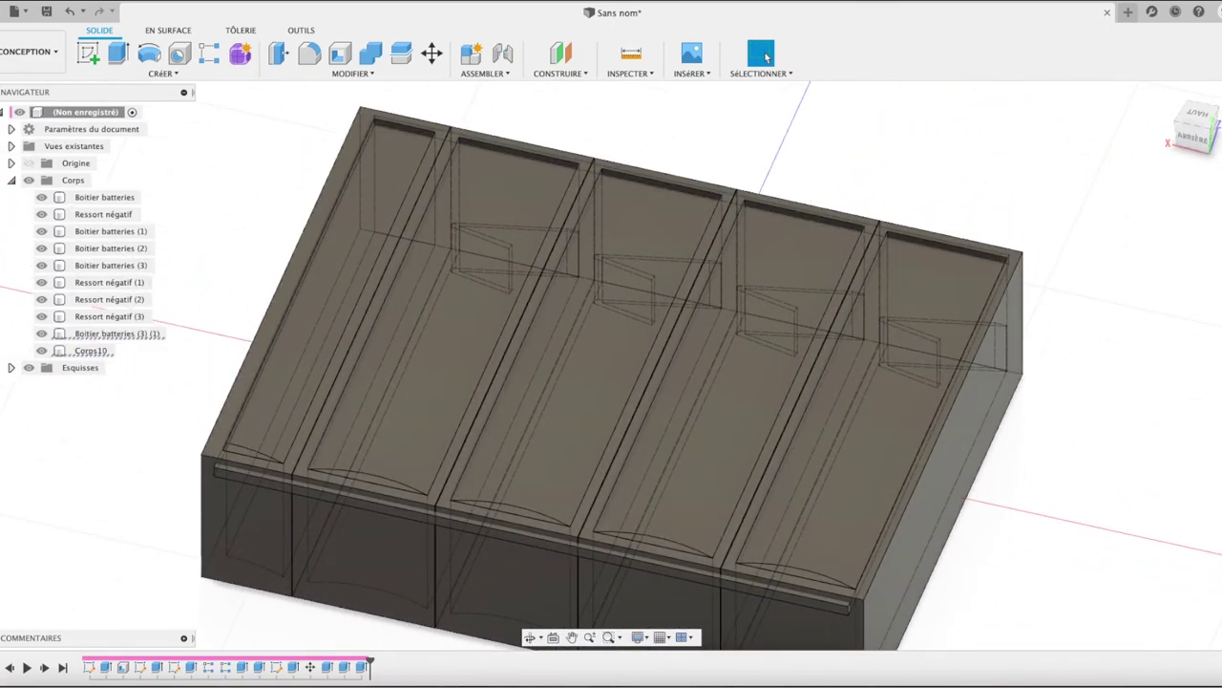
click(41, 351)
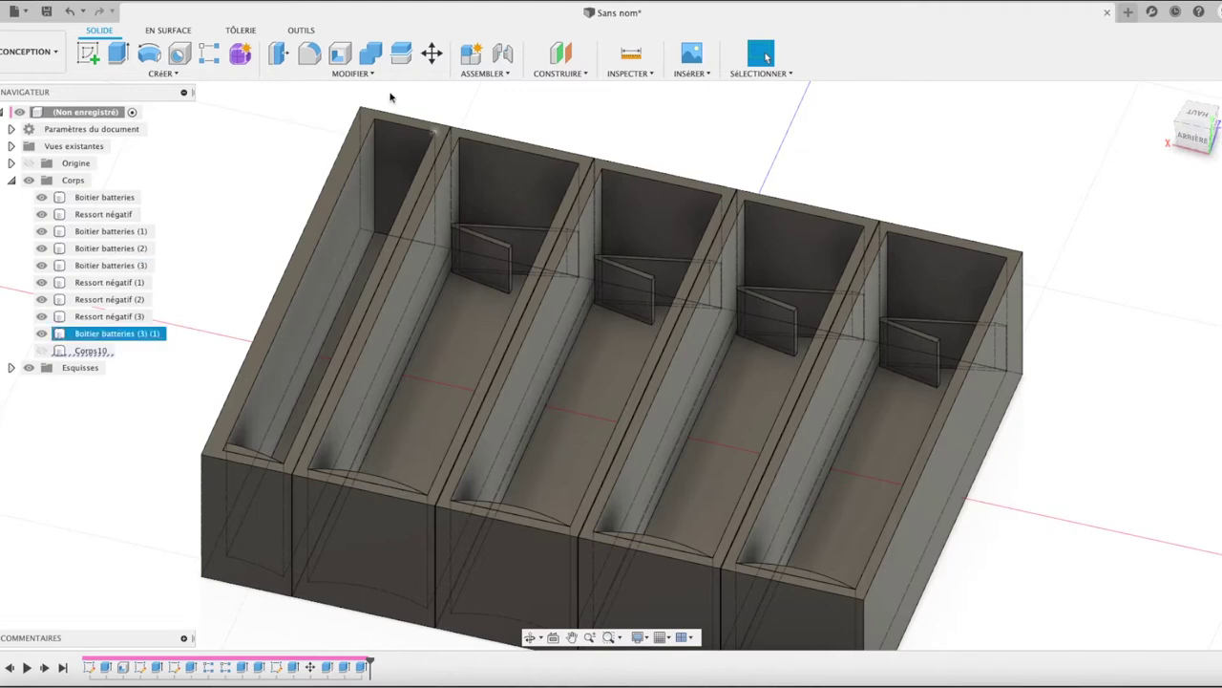
click(371, 53)
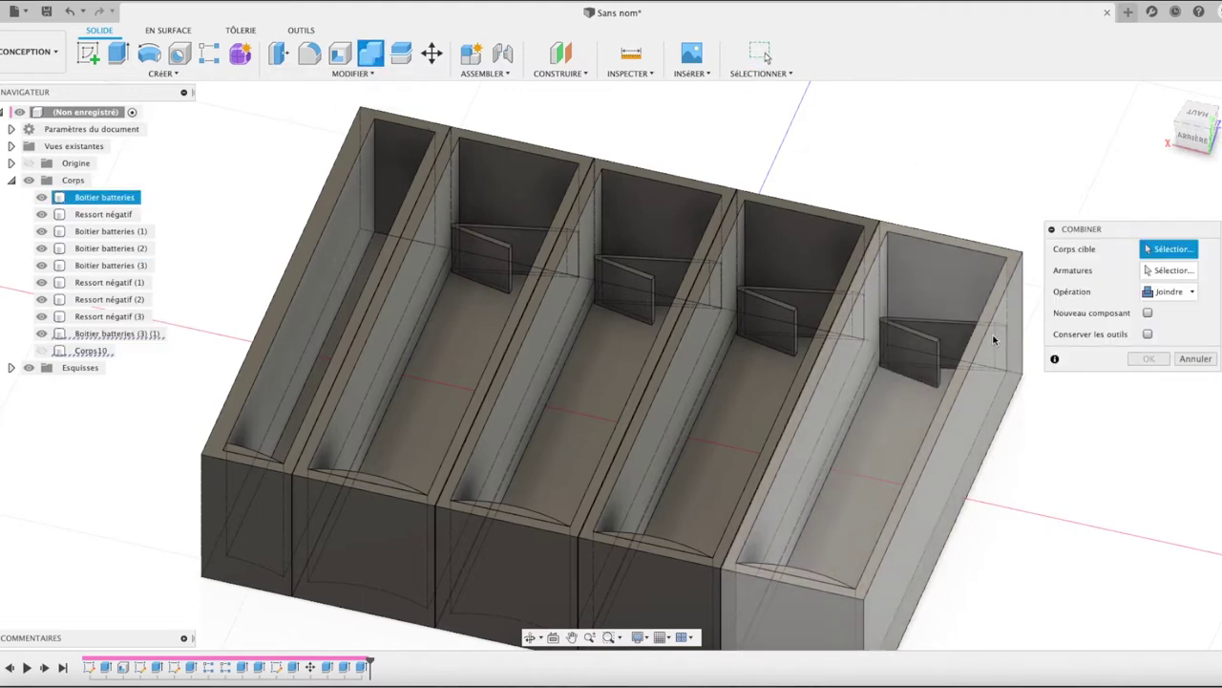
- Join the Ressort négatif spring into the rightmost compartment
click(993, 339)
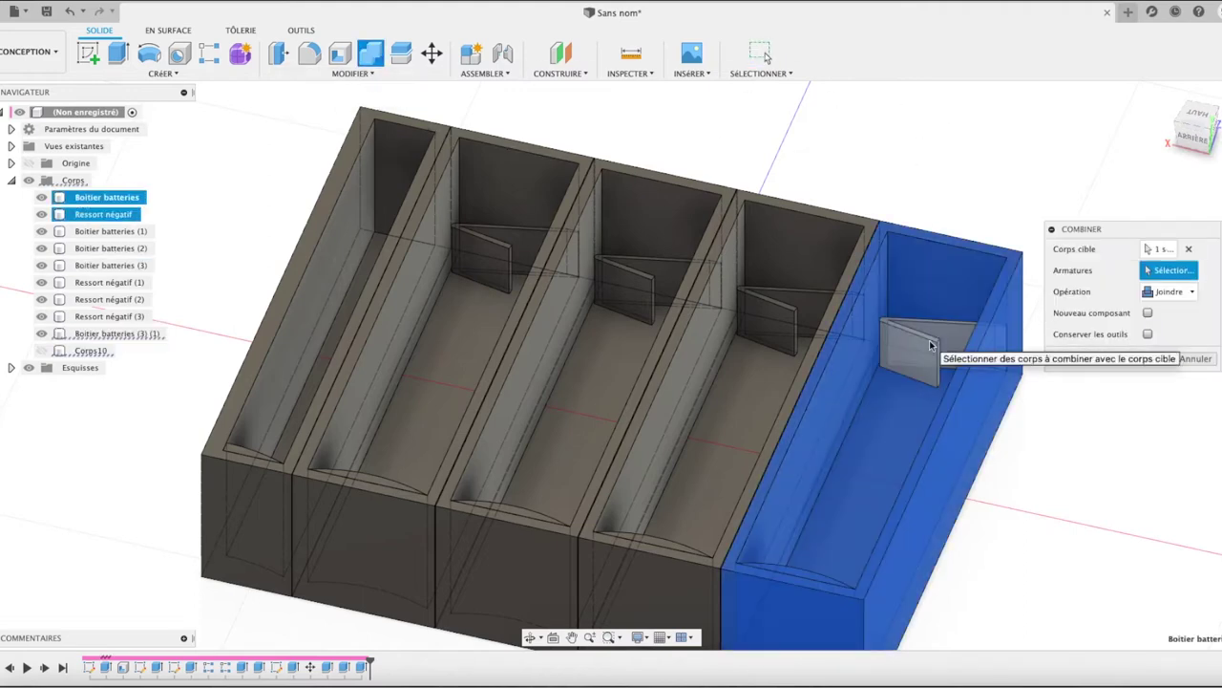
click(898, 346)
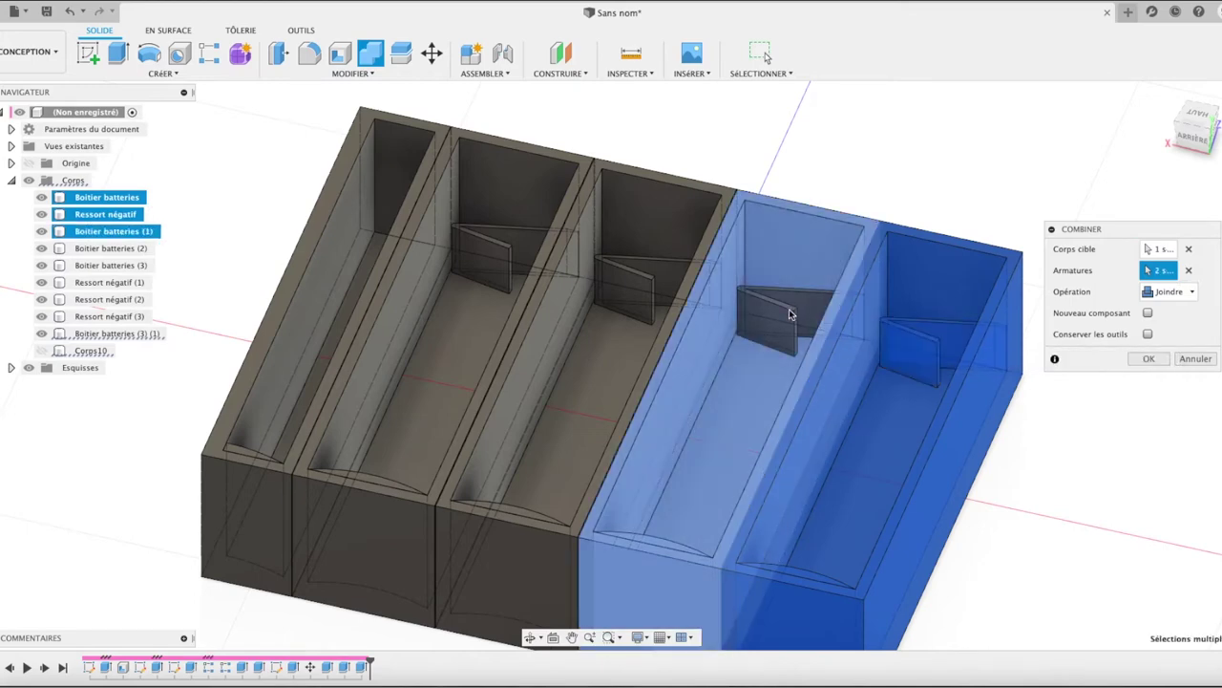
click(810, 361)
click(762, 313)
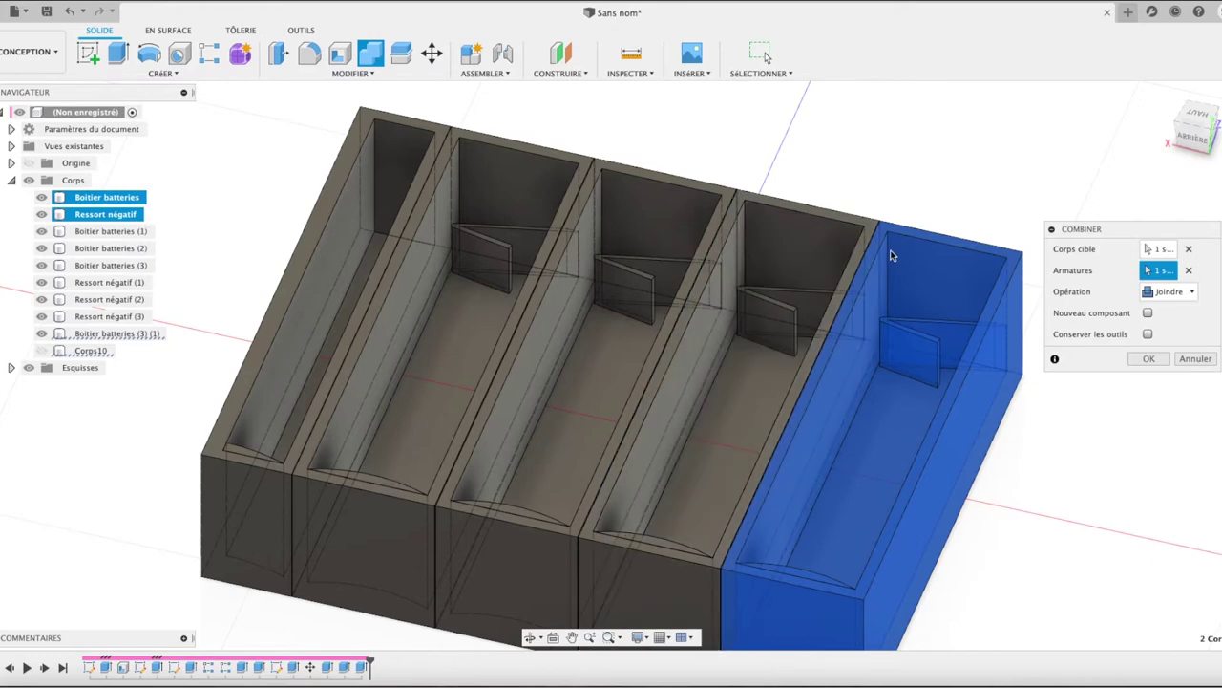
click(829, 272)
click(771, 313)
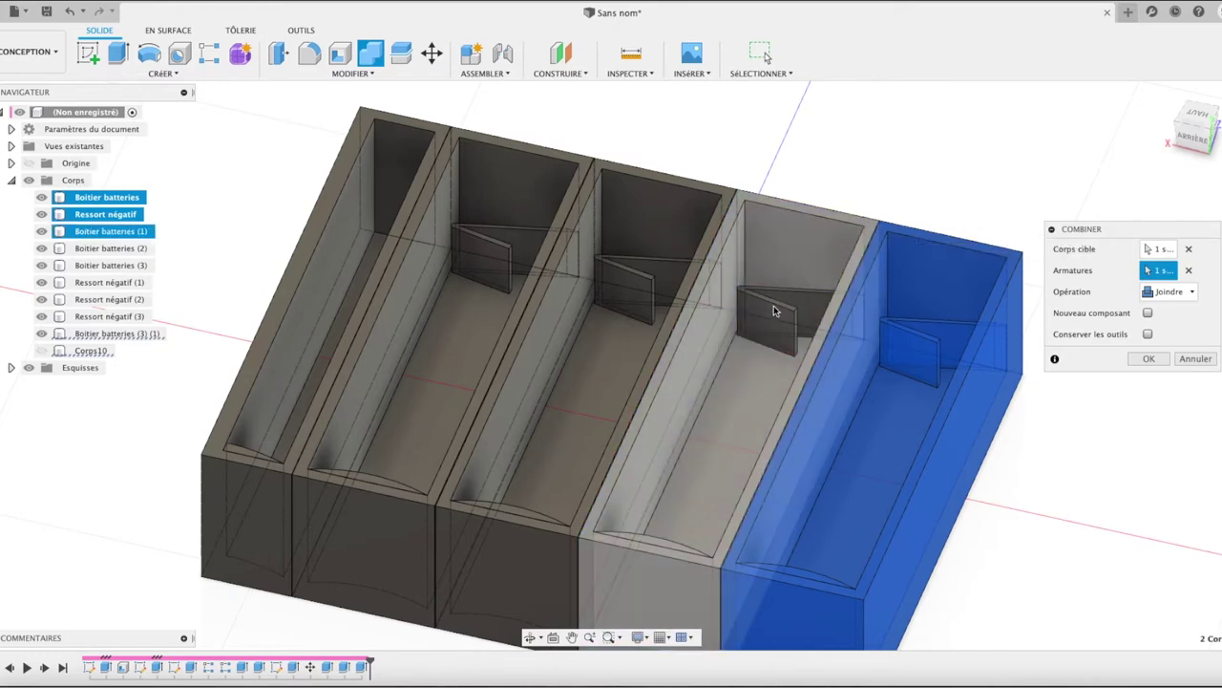
click(1149, 359)
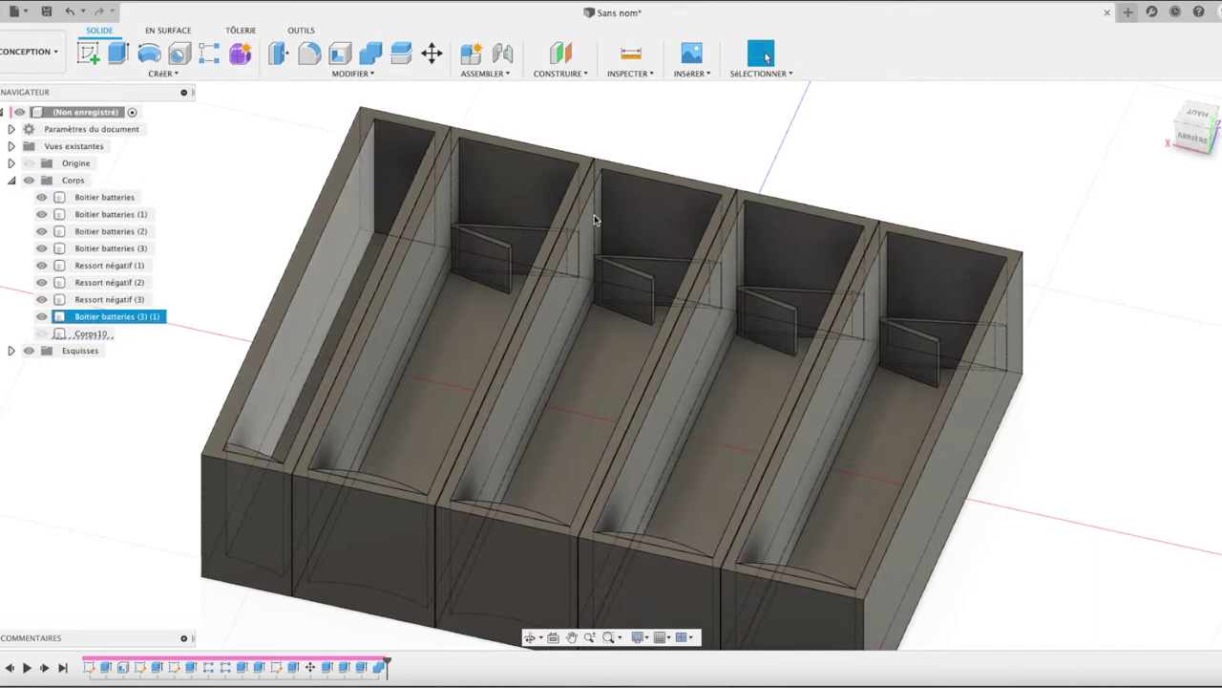
- Join the fourth compartment's spring plate into that compartment
click(371, 52)
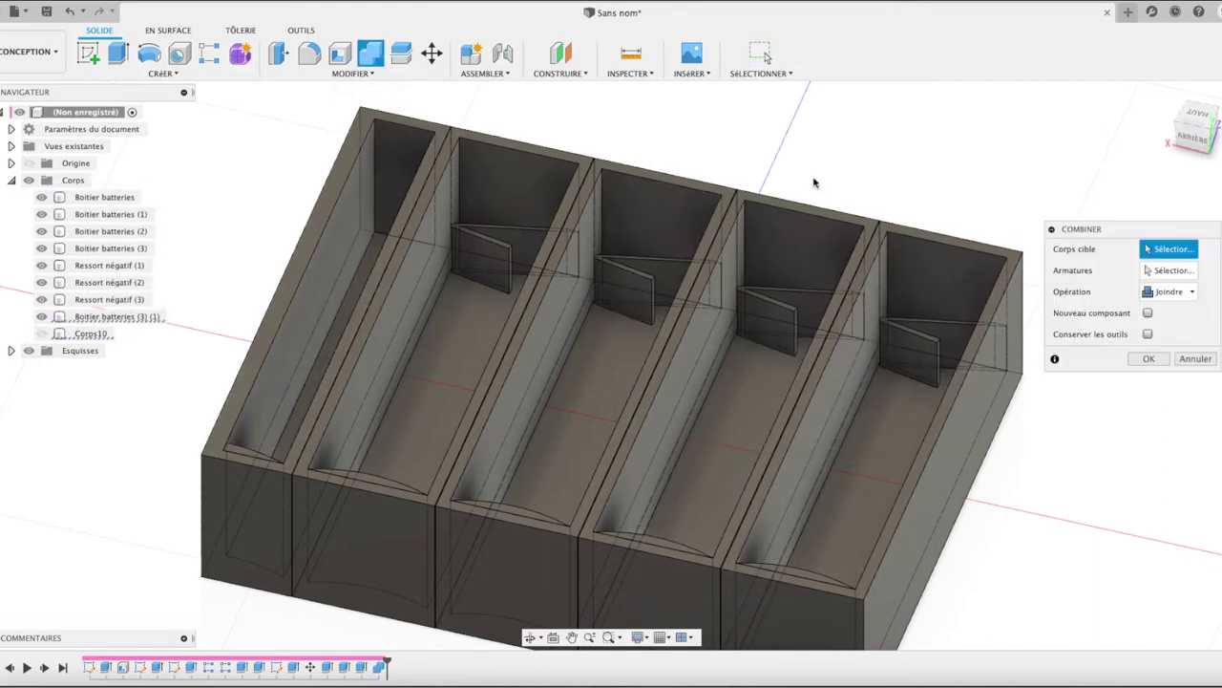
click(805, 210)
click(574, 296)
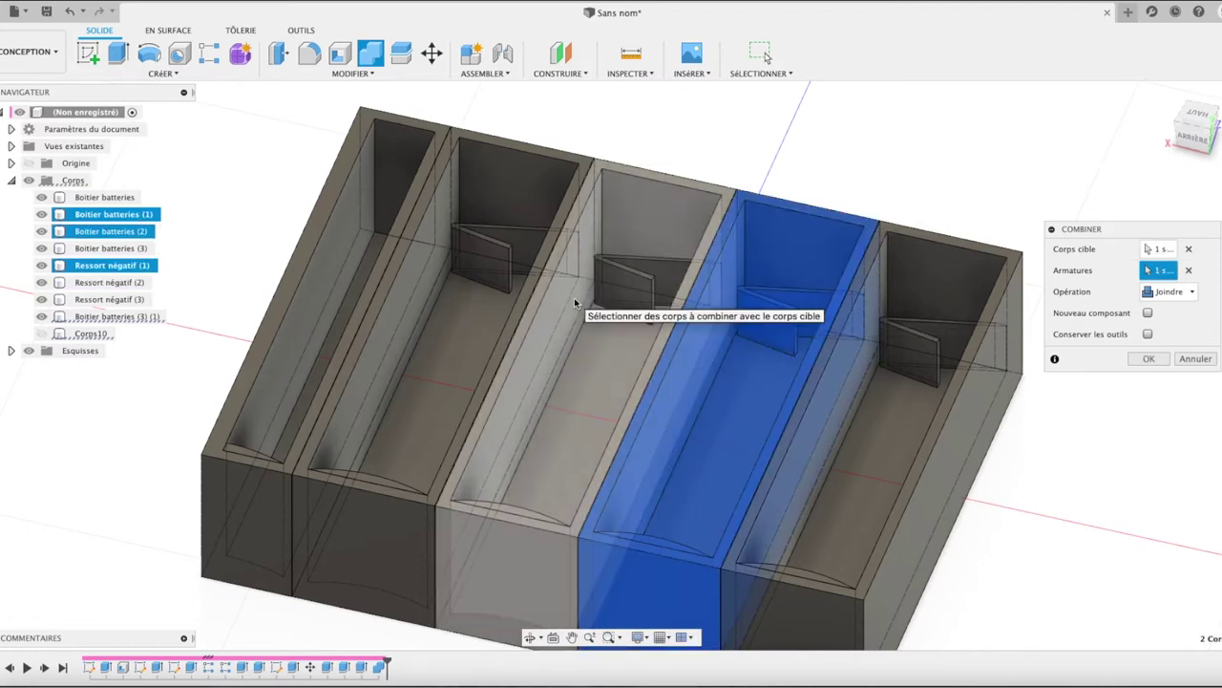
click(1149, 358)
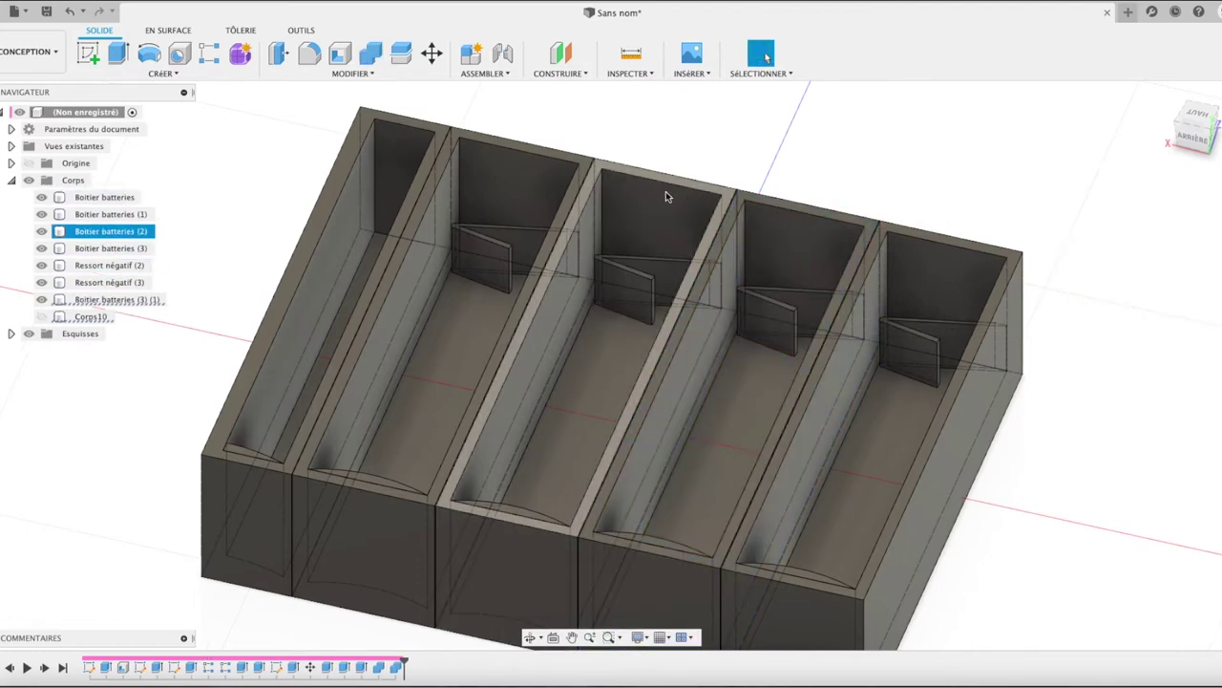
- Join the spring plates into the middle and second compartments
click(370, 52)
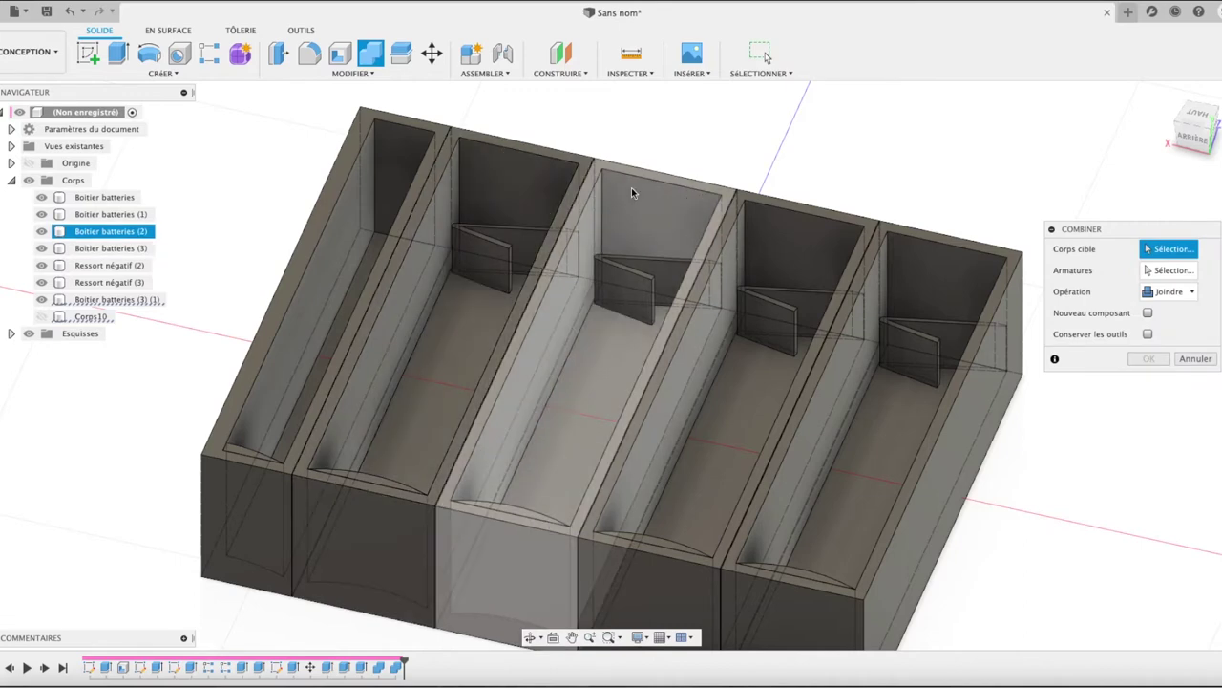
click(631, 187)
click(631, 267)
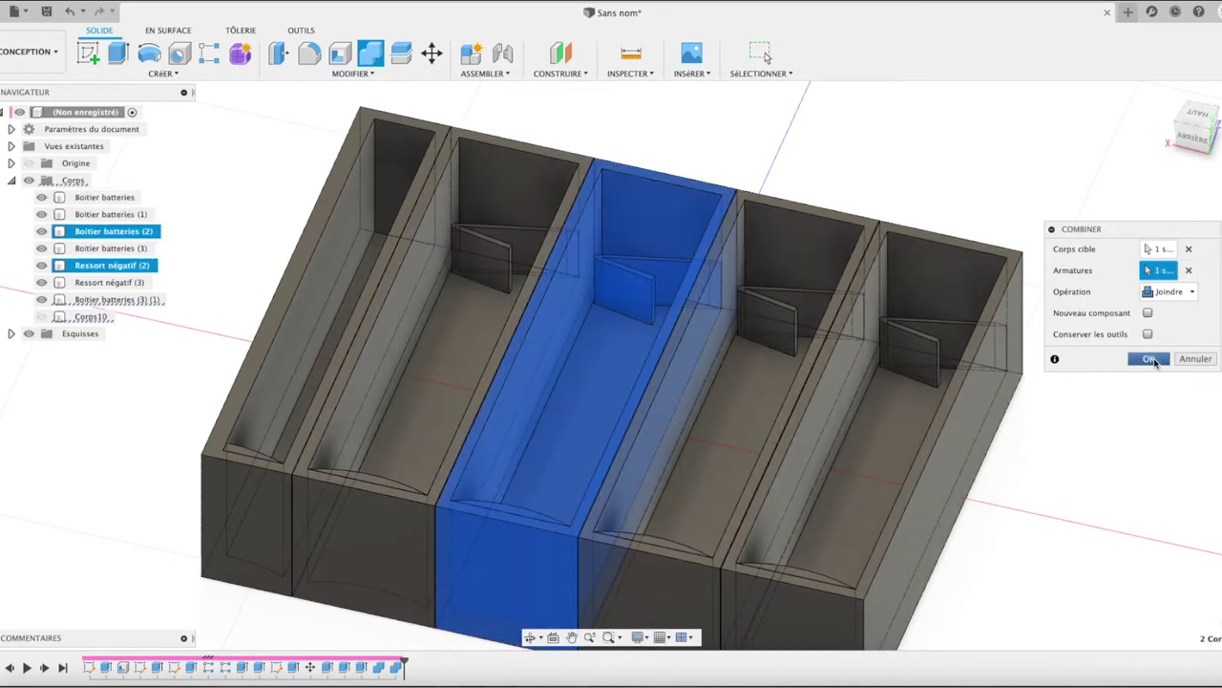
click(1150, 359)
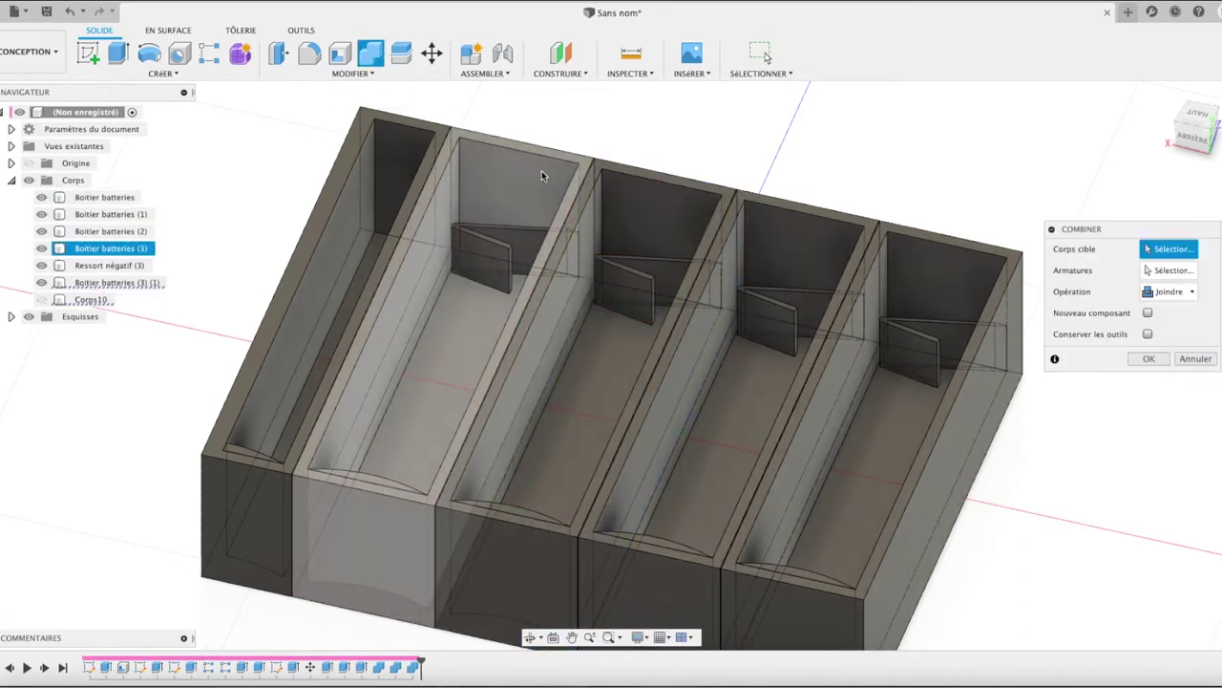
click(536, 193)
click(492, 253)
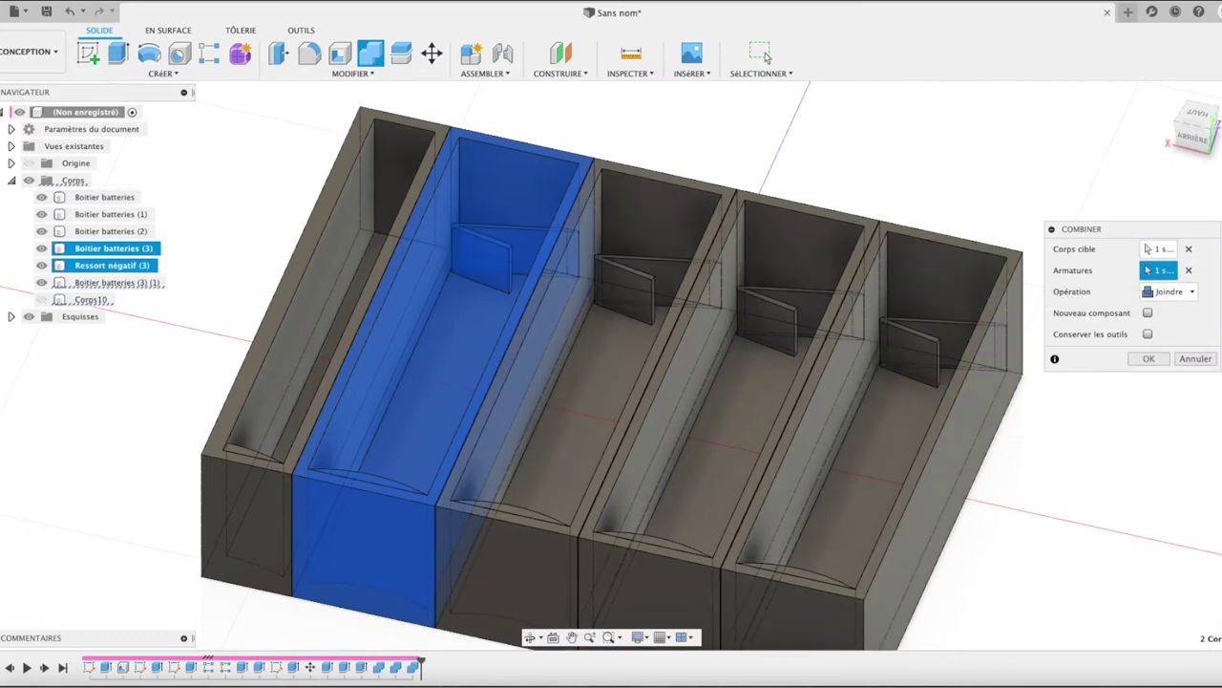
click(1149, 358)
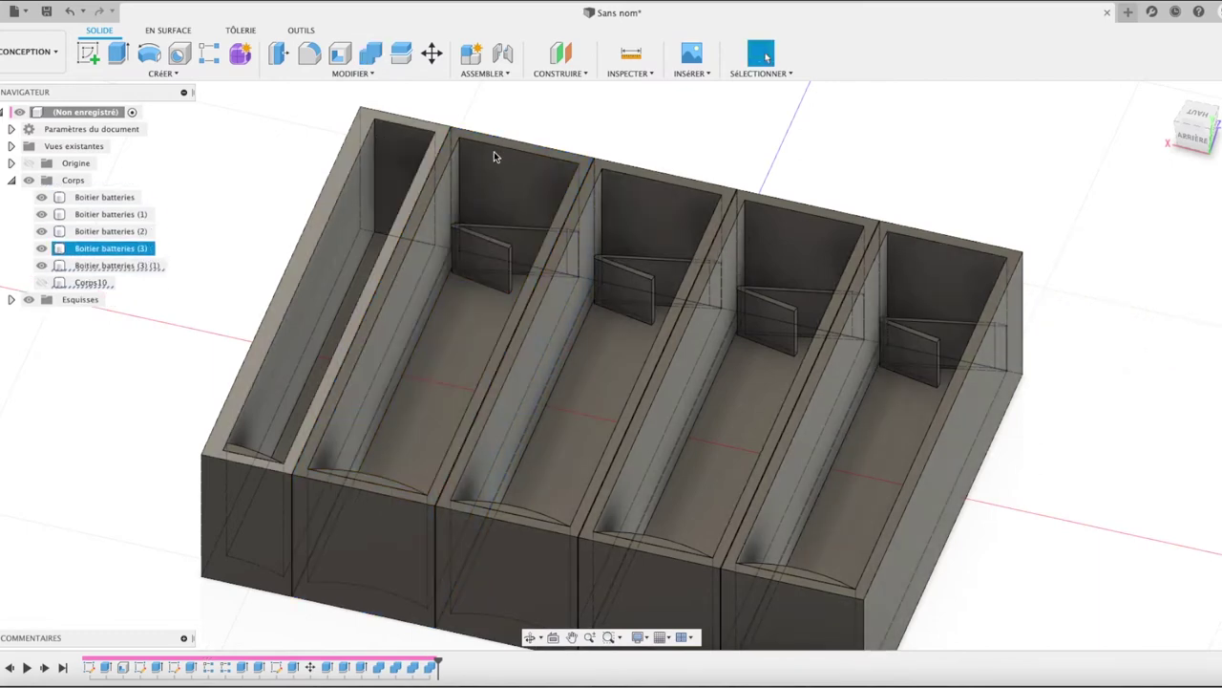
click(371, 53)
click(425, 134)
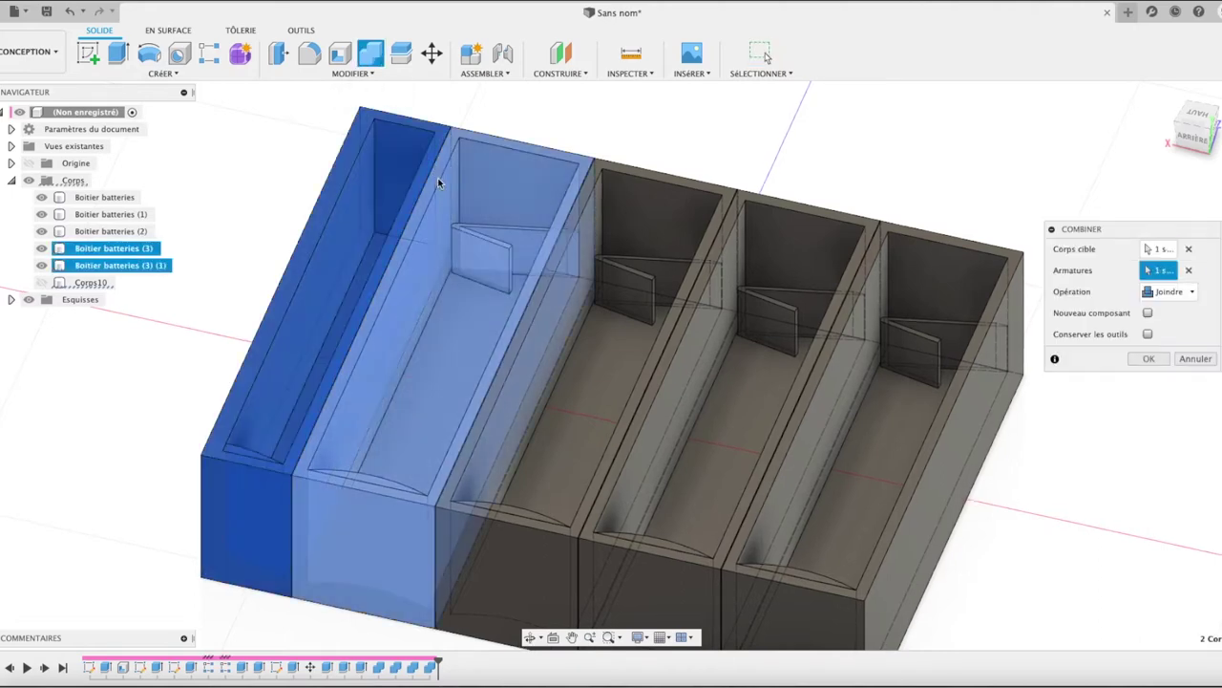
click(441, 181)
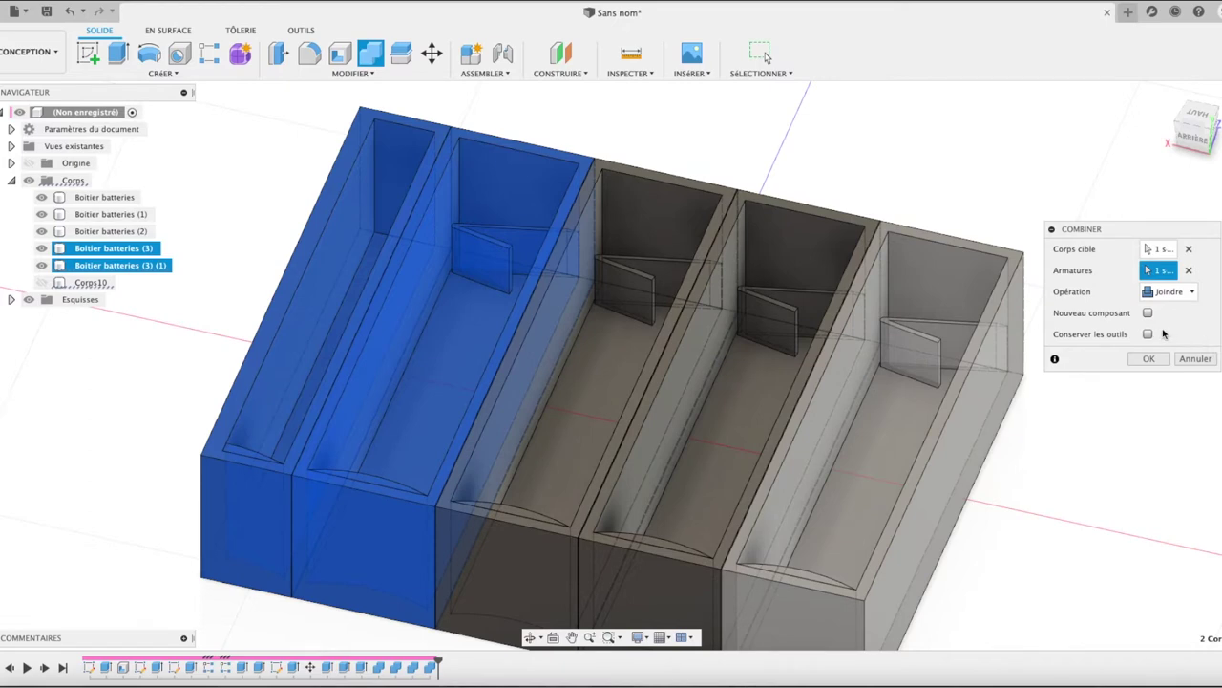
click(1189, 248)
click(1151, 273)
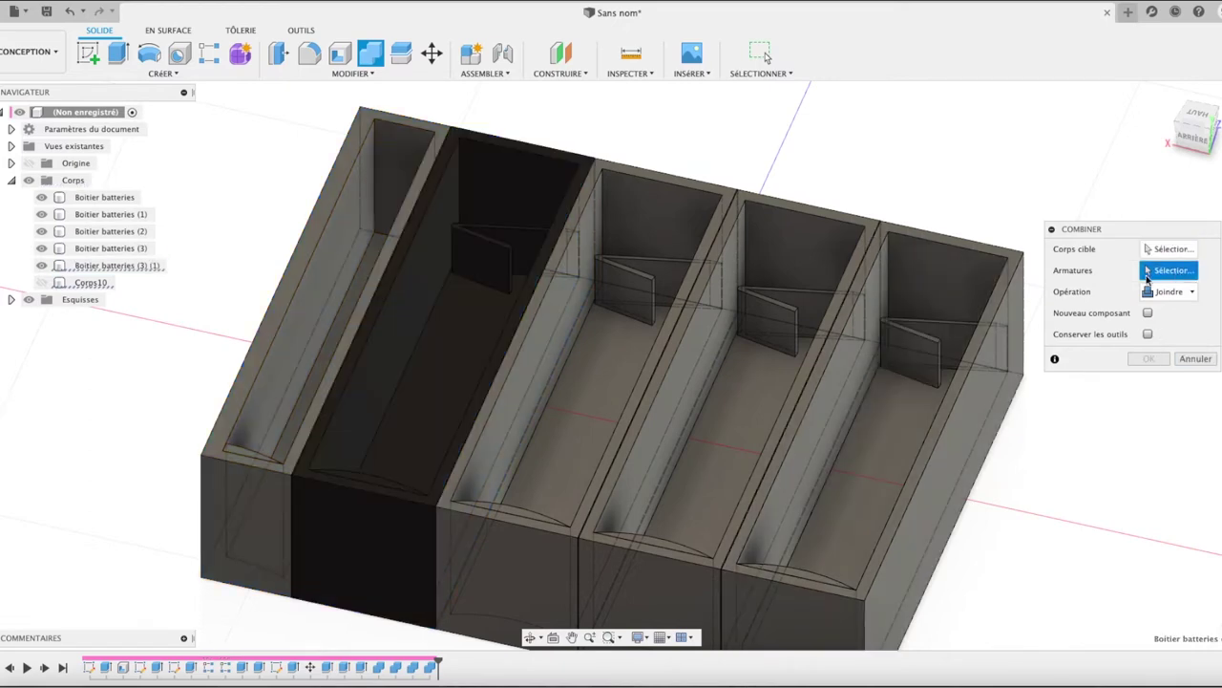
click(521, 172)
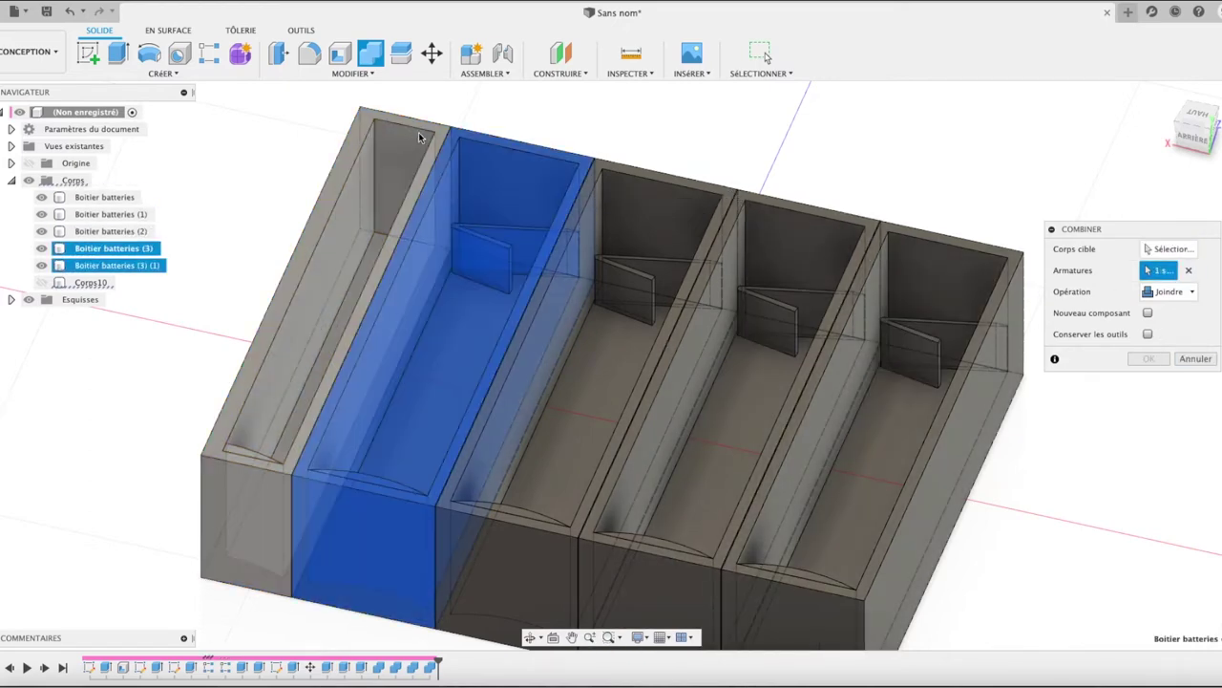
click(418, 137)
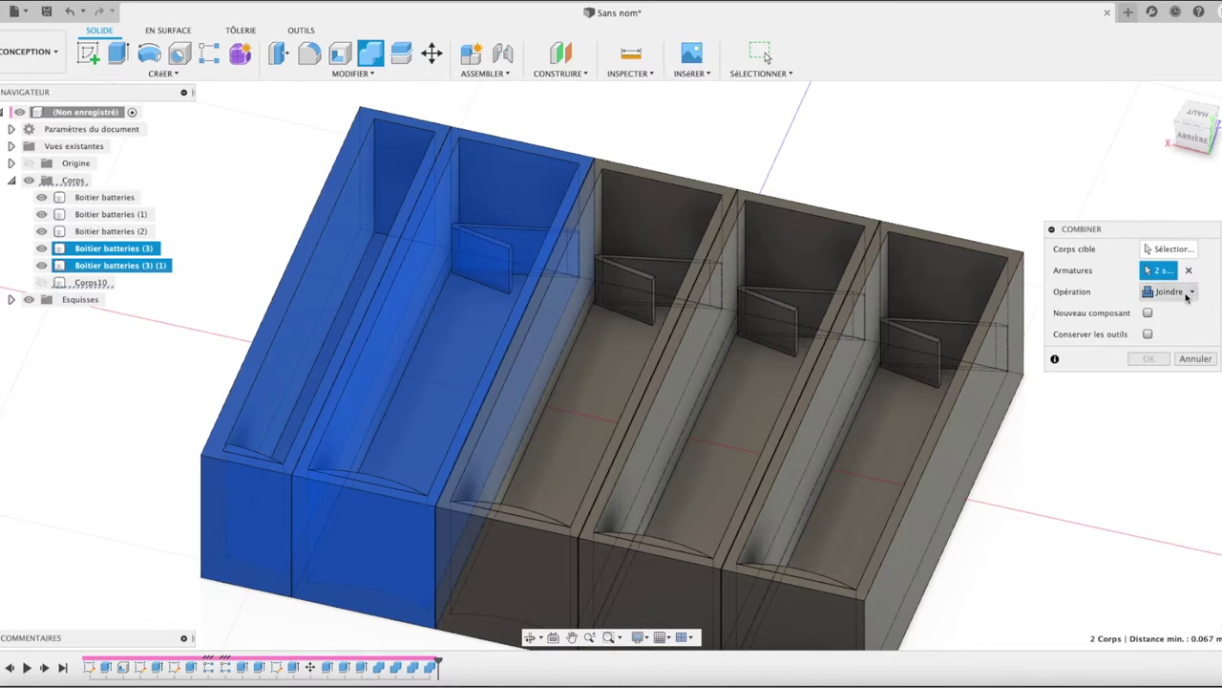
click(1189, 270)
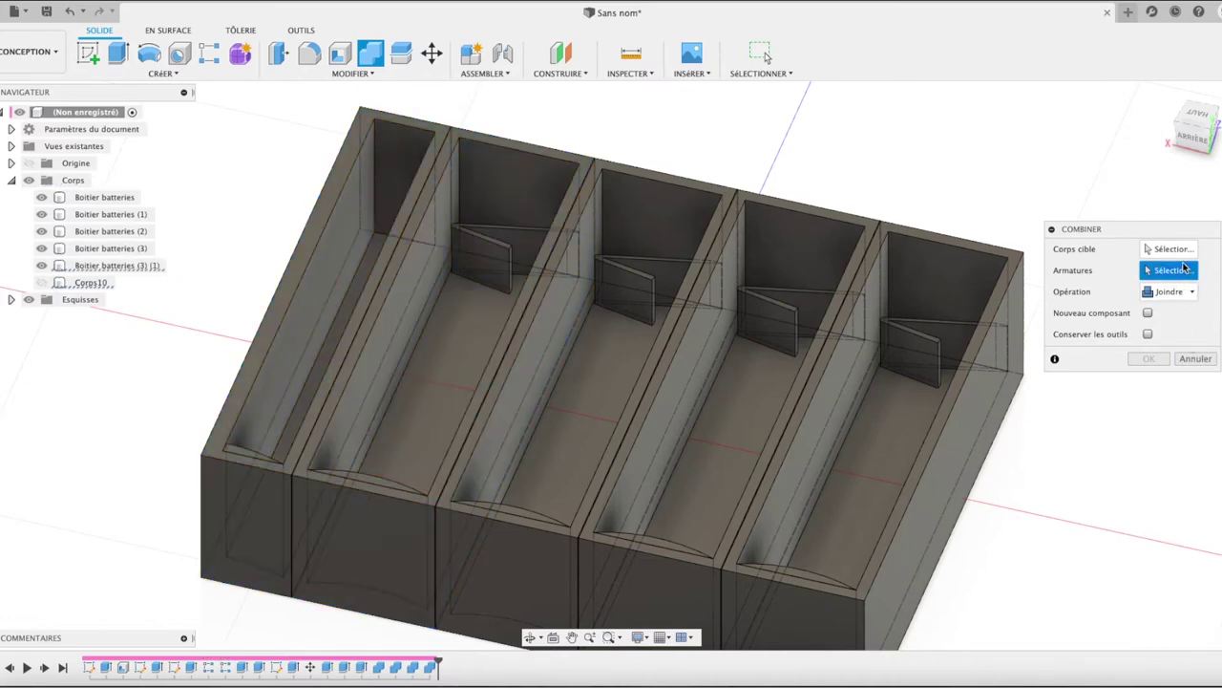
click(1169, 248)
click(467, 193)
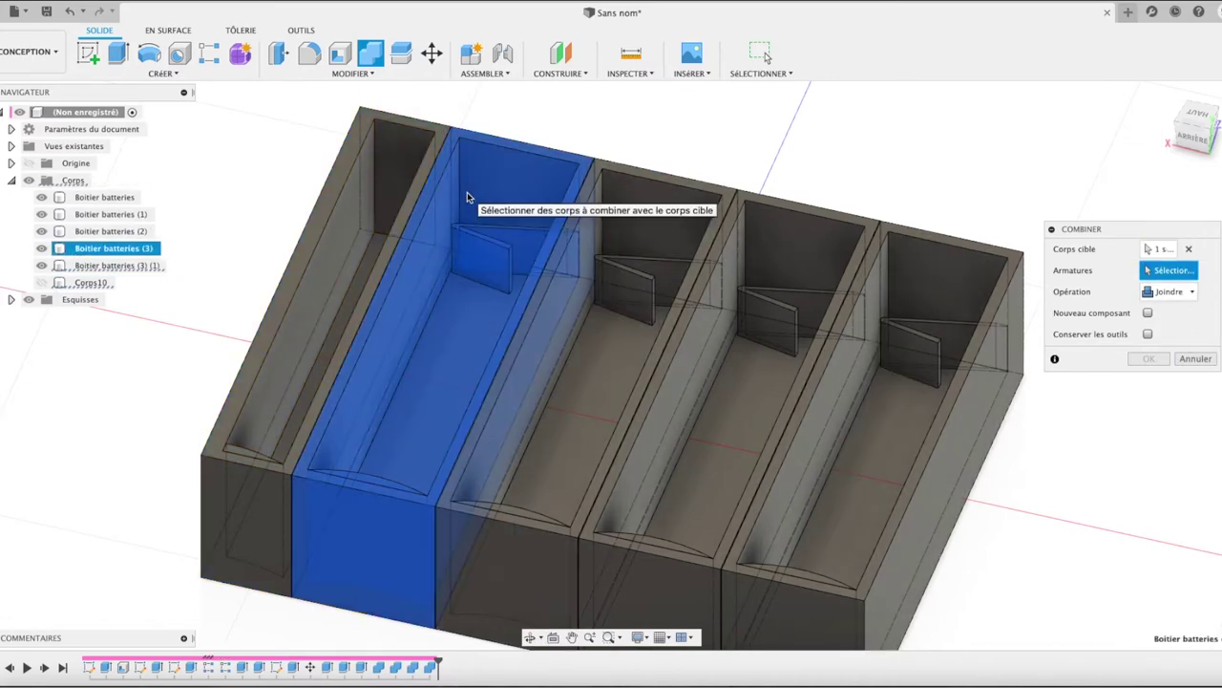
click(432, 150)
click(1146, 359)
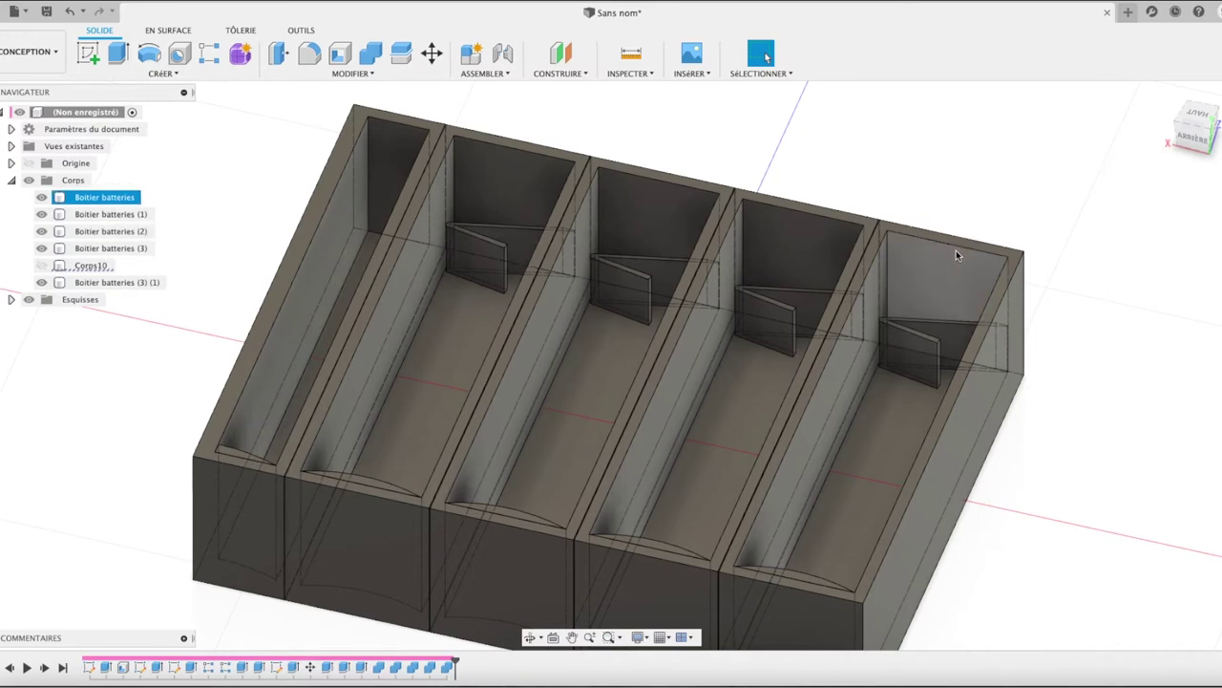
- Join the two right compartments, then merge the middle compartment into them
click(370, 53)
click(1008, 268)
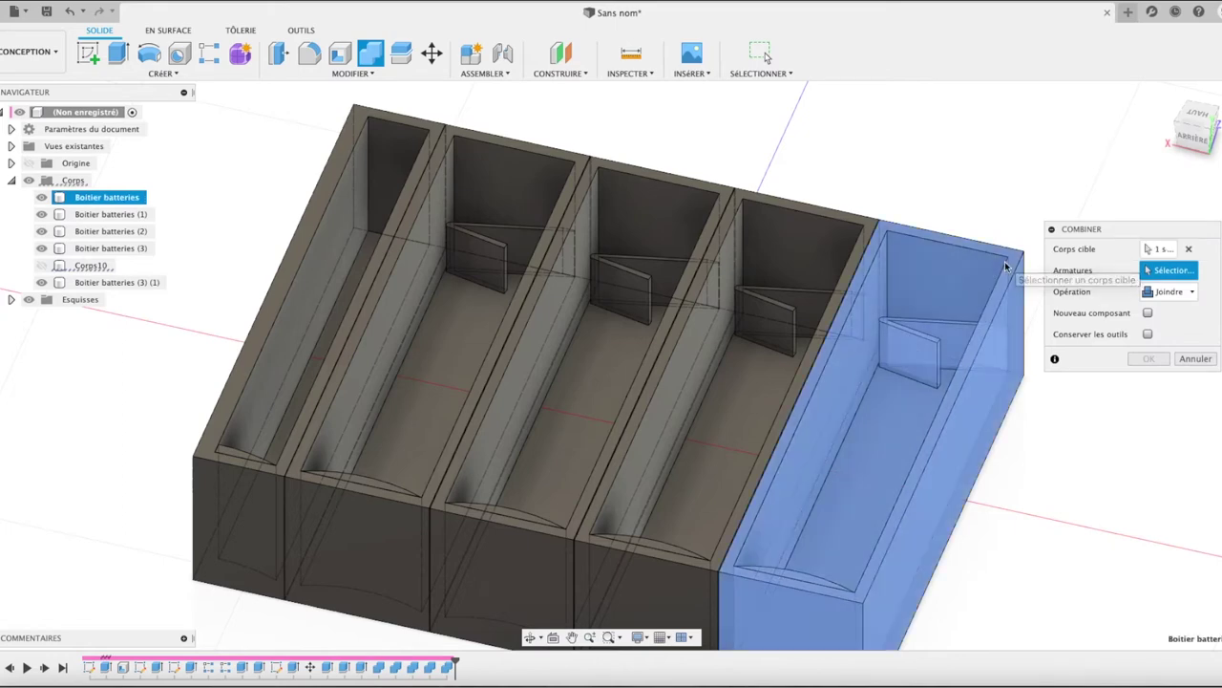
click(869, 239)
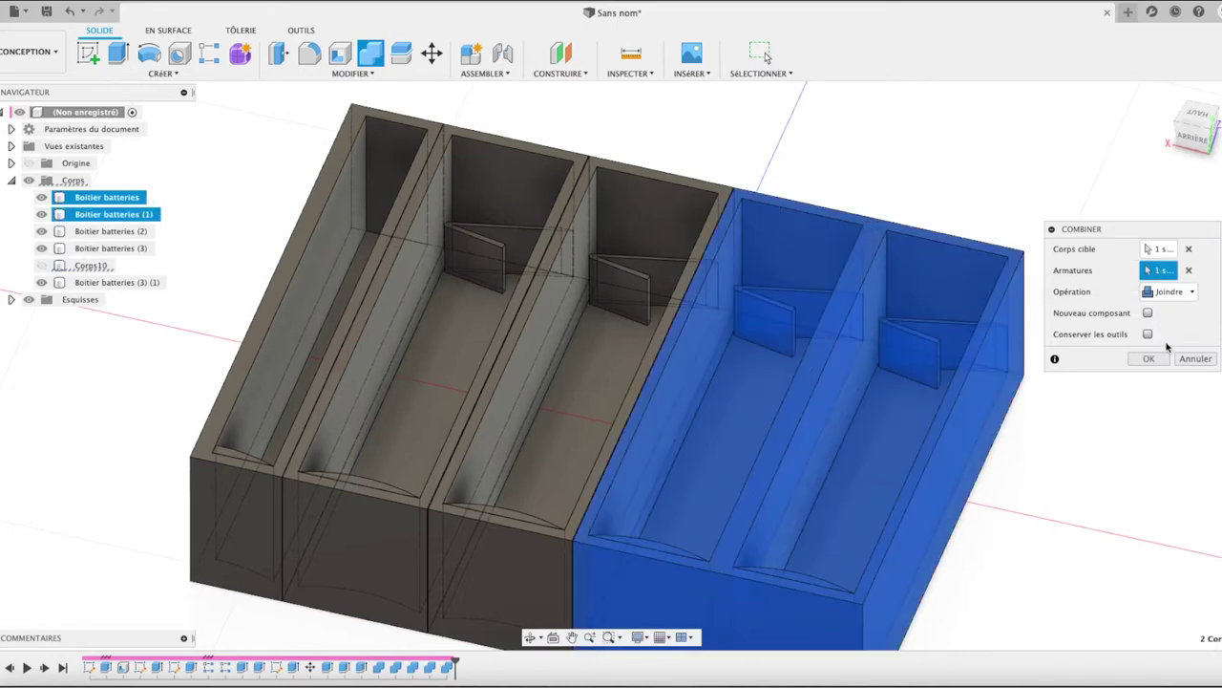
click(1149, 359)
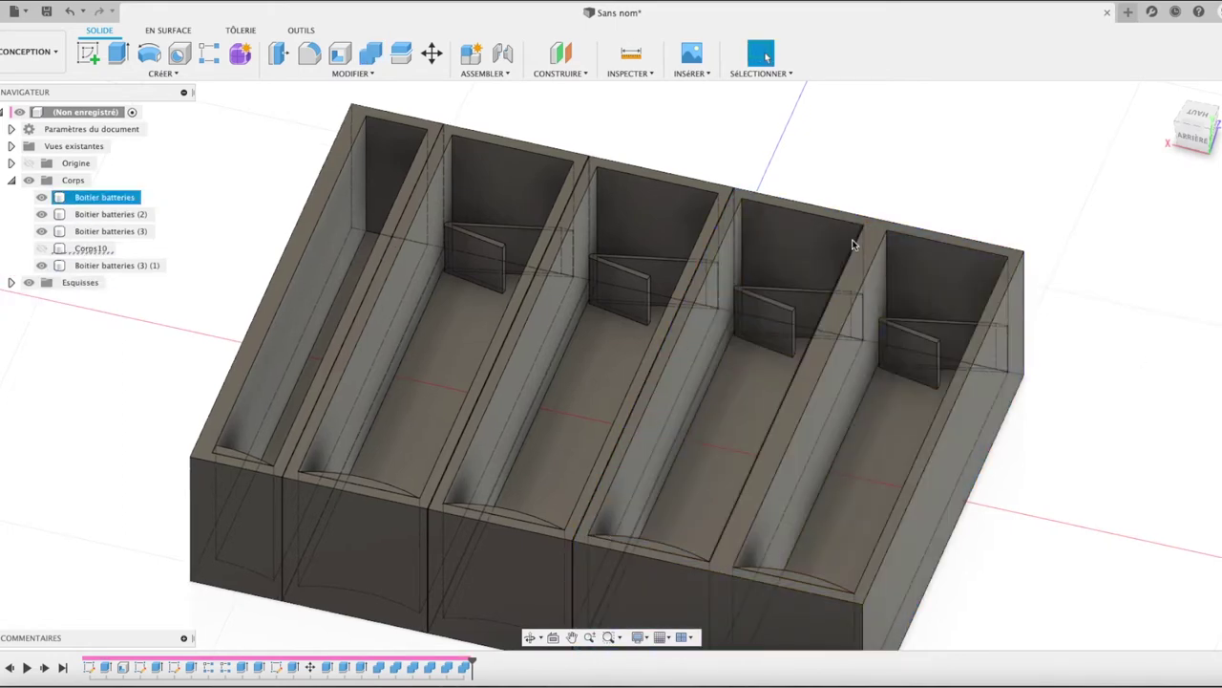
click(377, 61)
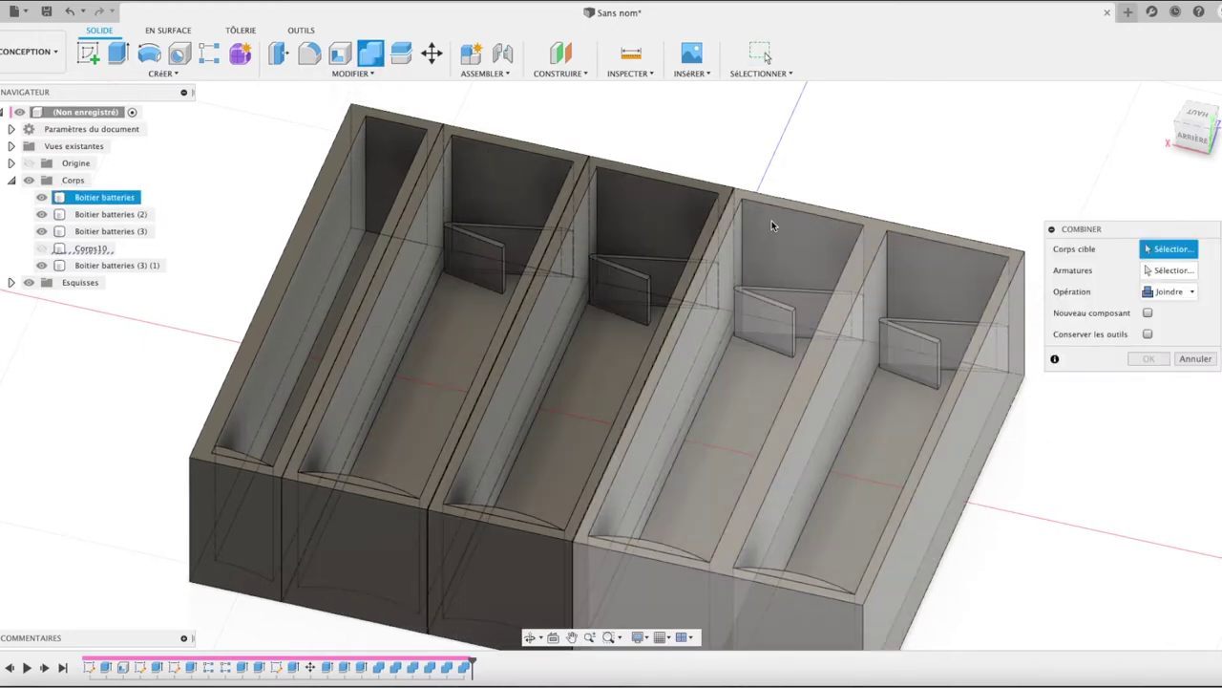
click(686, 215)
click(516, 334)
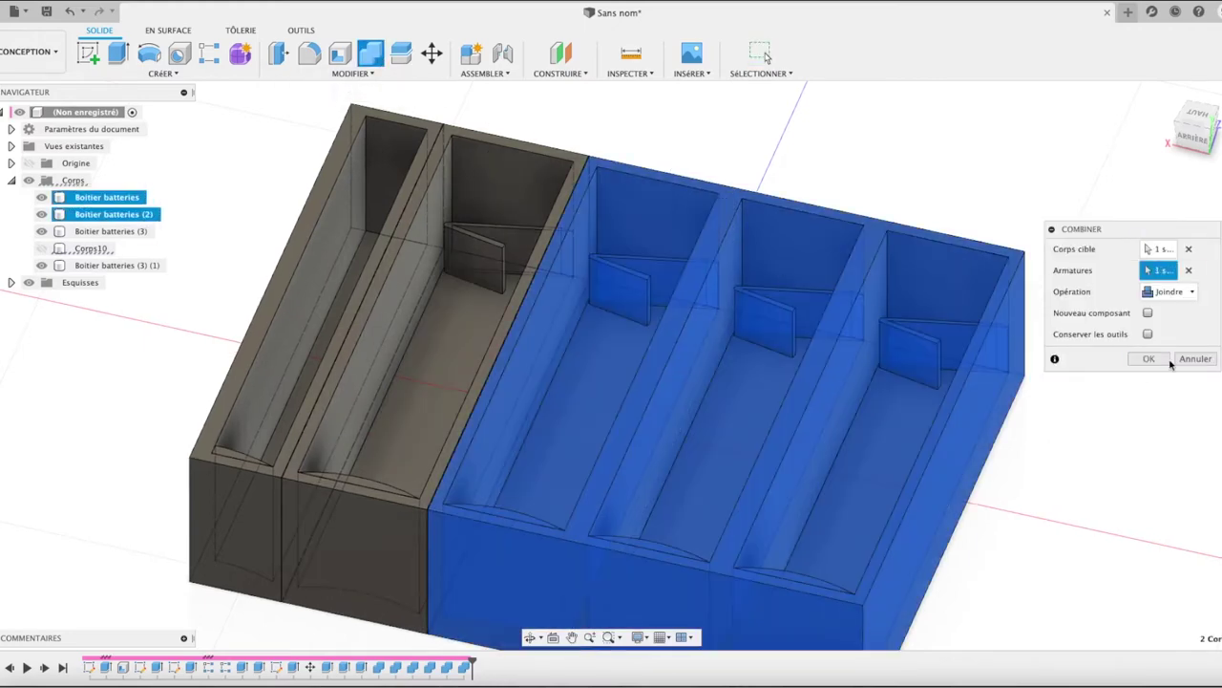
click(1151, 359)
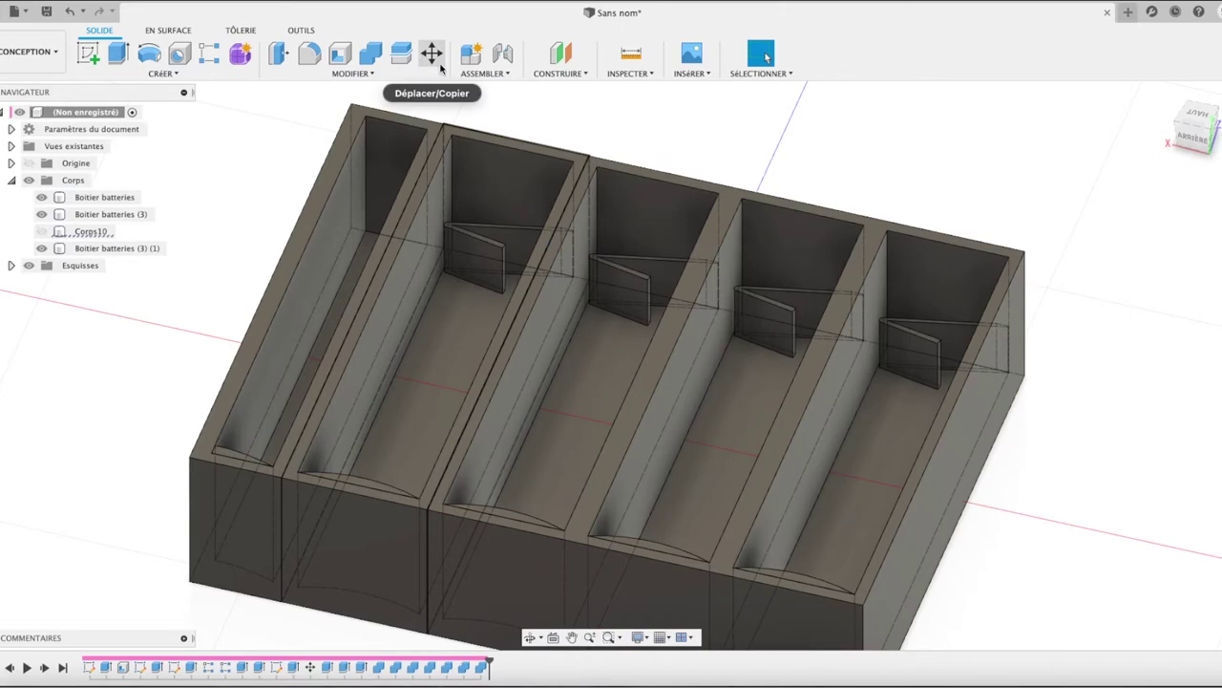
- Join the second compartment into the merged body, try adding the left strip, and view from the top
click(370, 53)
click(635, 172)
click(558, 160)
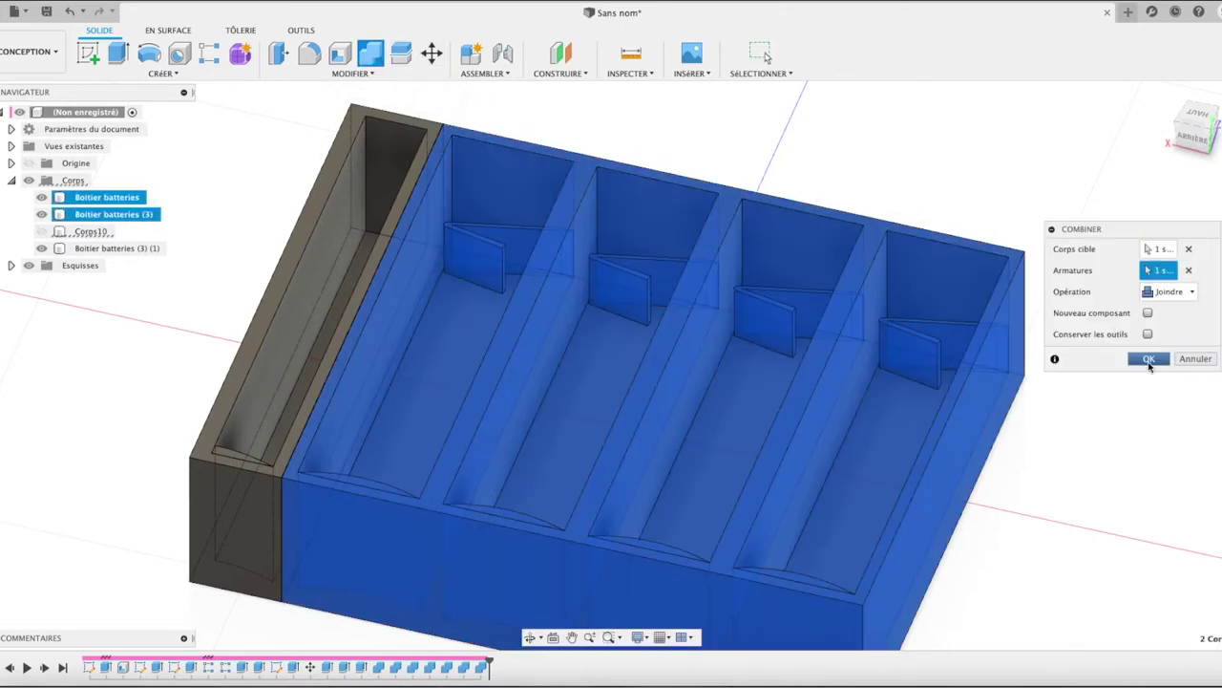
click(1149, 359)
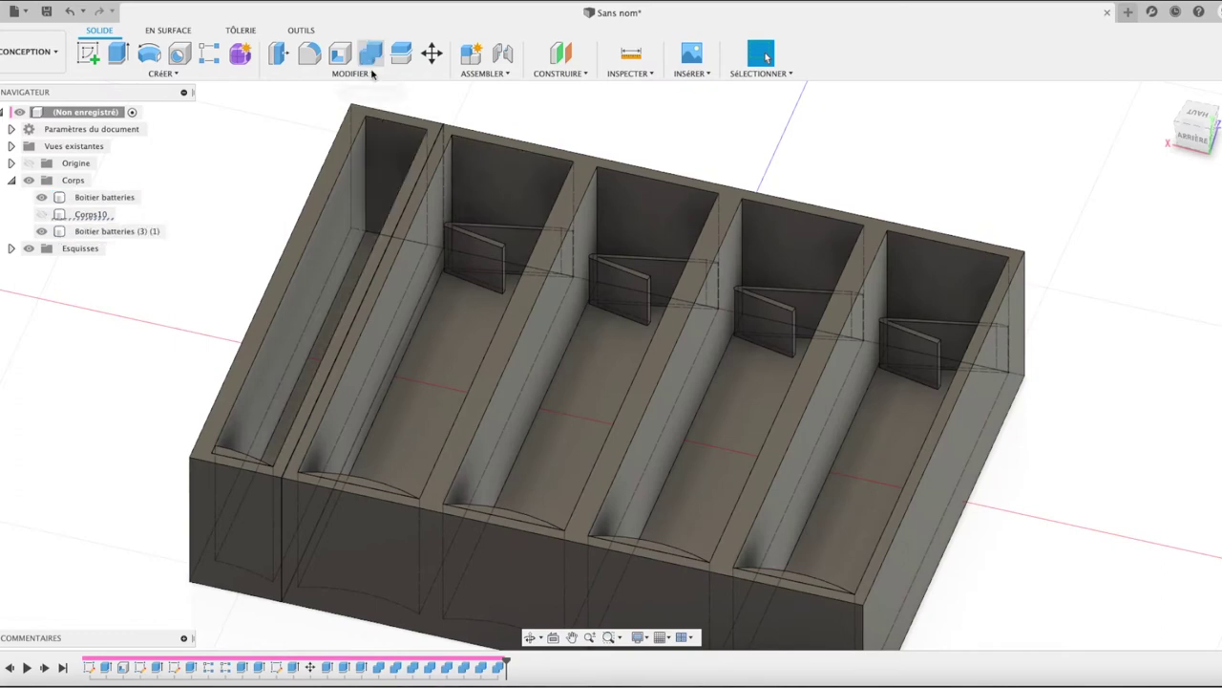
click(372, 54)
click(503, 148)
click(430, 134)
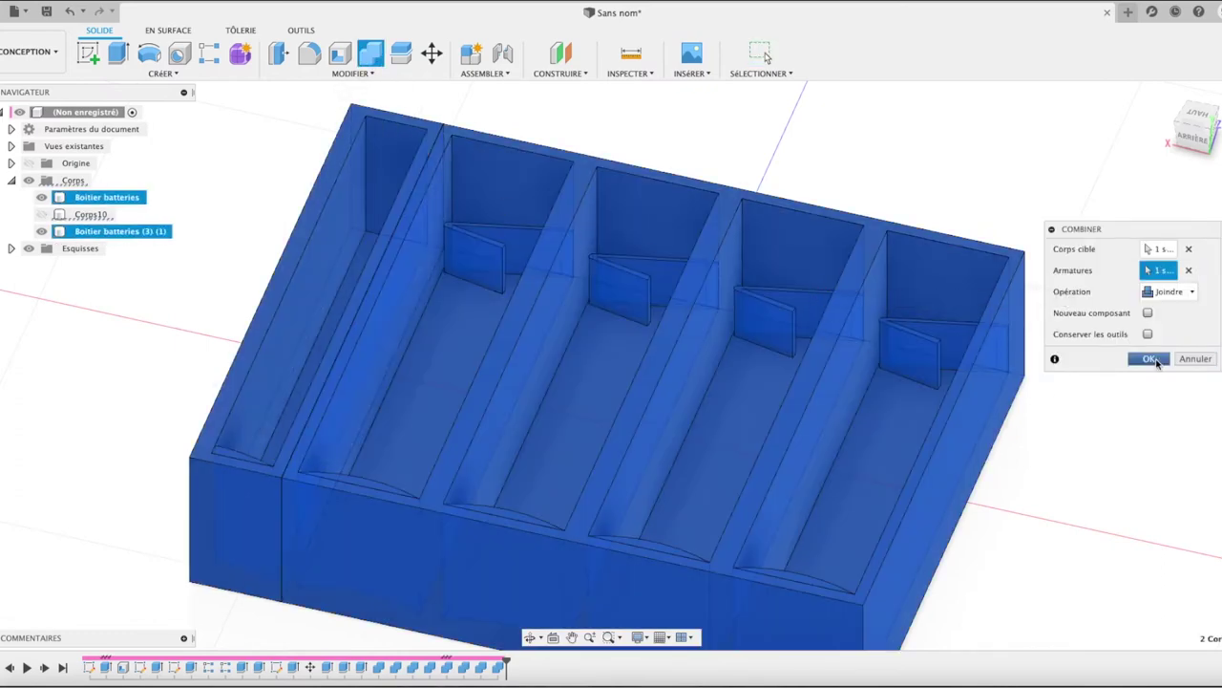
click(1149, 359)
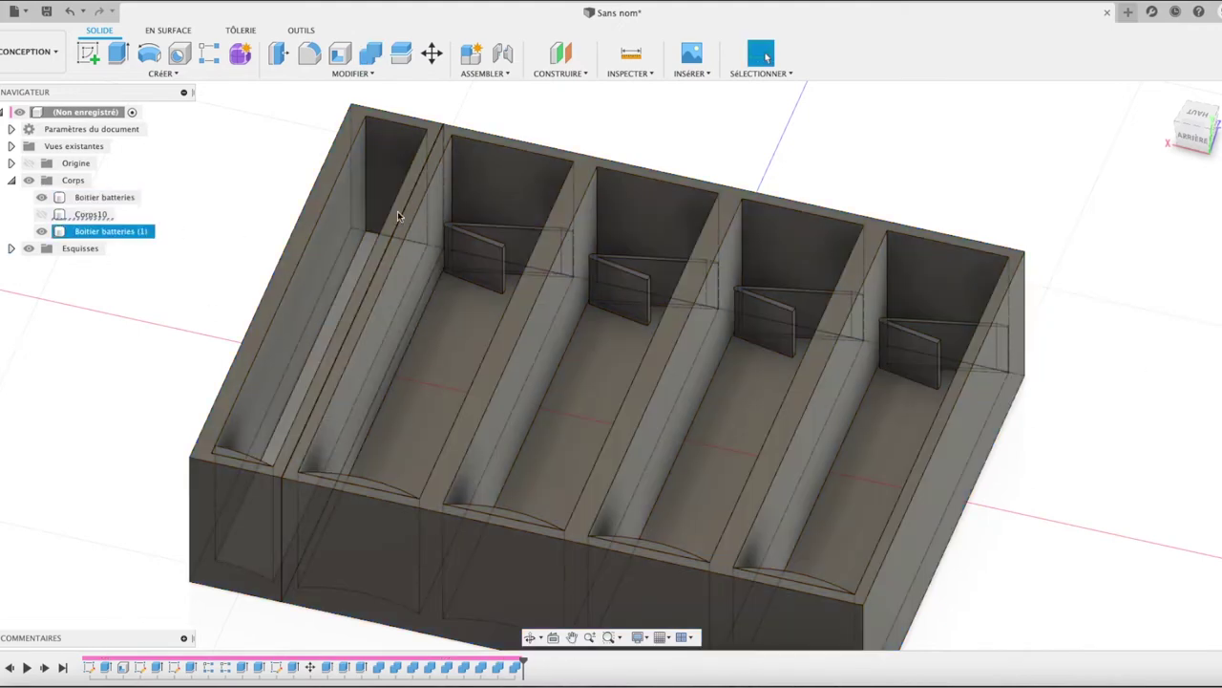
click(1195, 114)
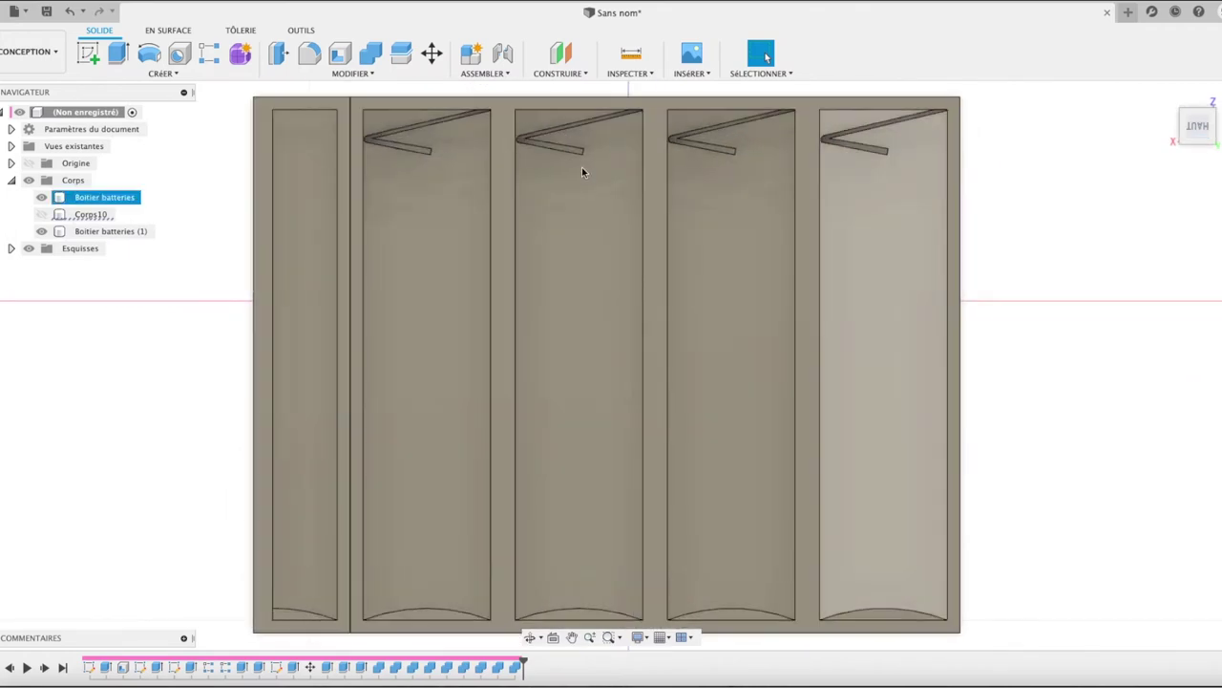
- Move the narrow strip Boitier batteries (1) -0.1 mm along X
click(334, 148)
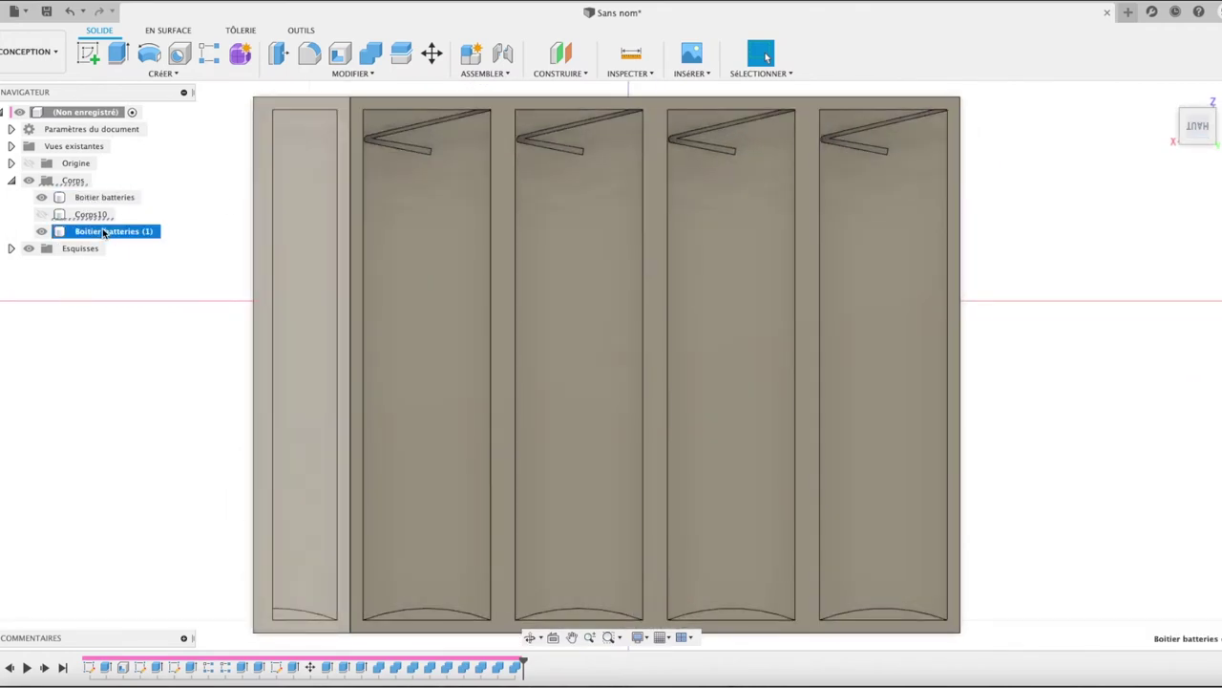
click(104, 232)
key(m)
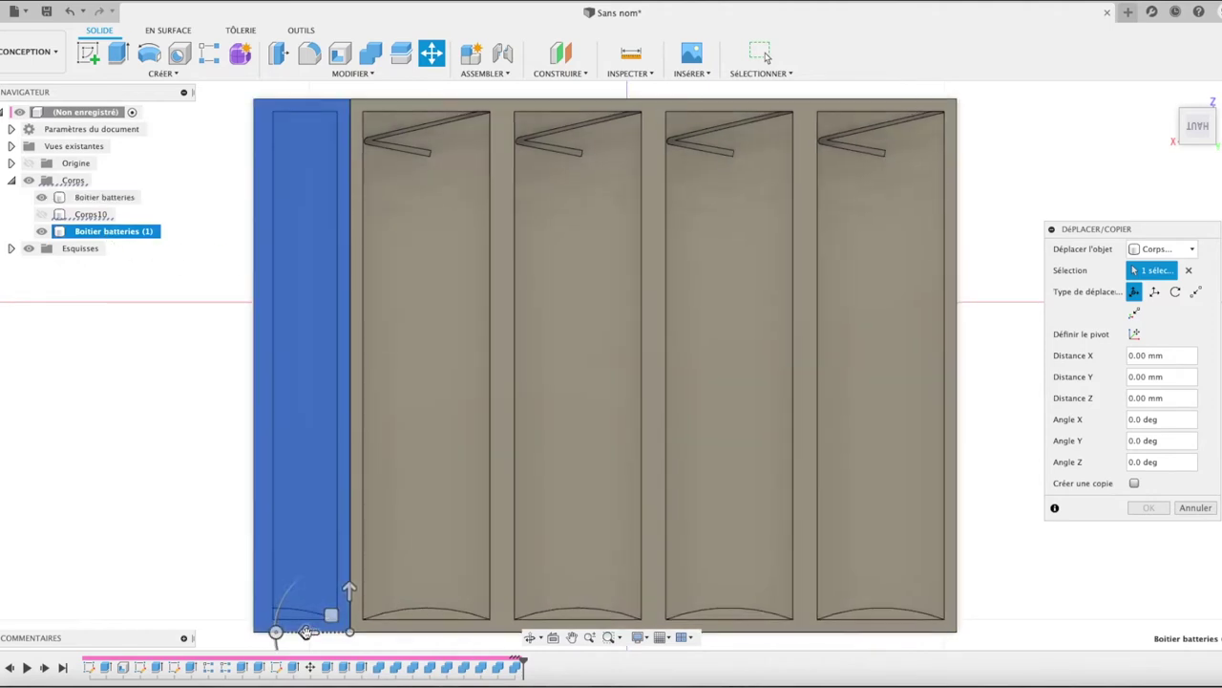
drag(307, 631, 307, 635)
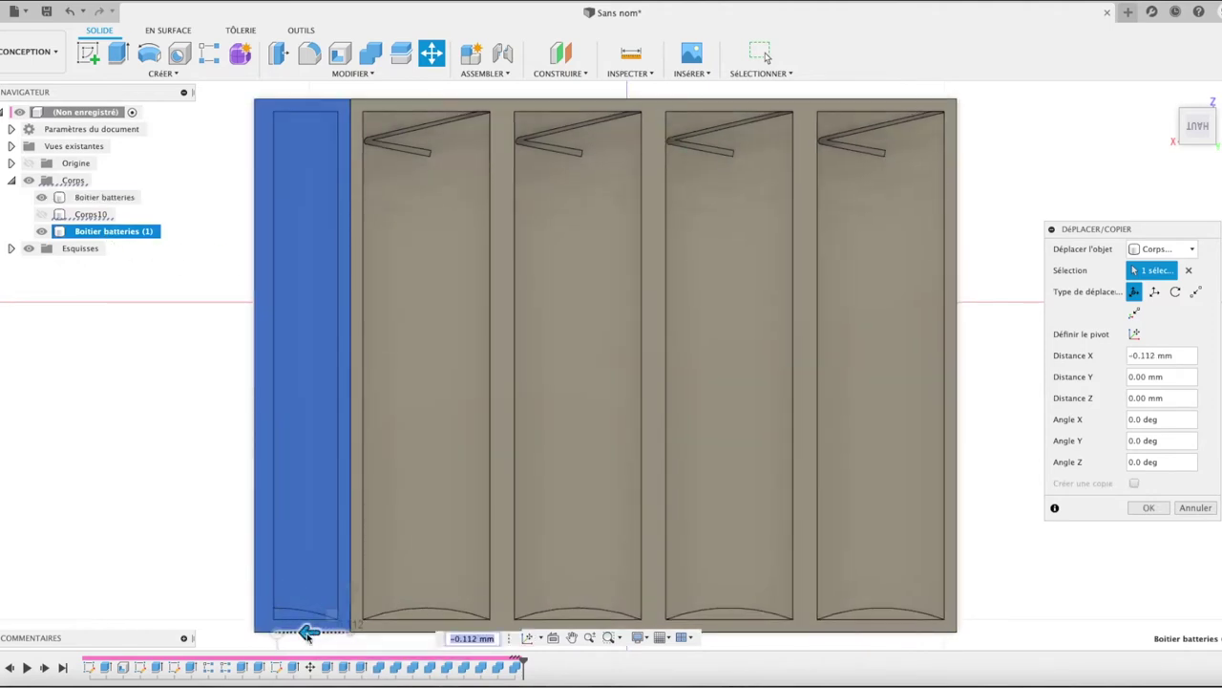
click(469, 637)
double_click(469, 637)
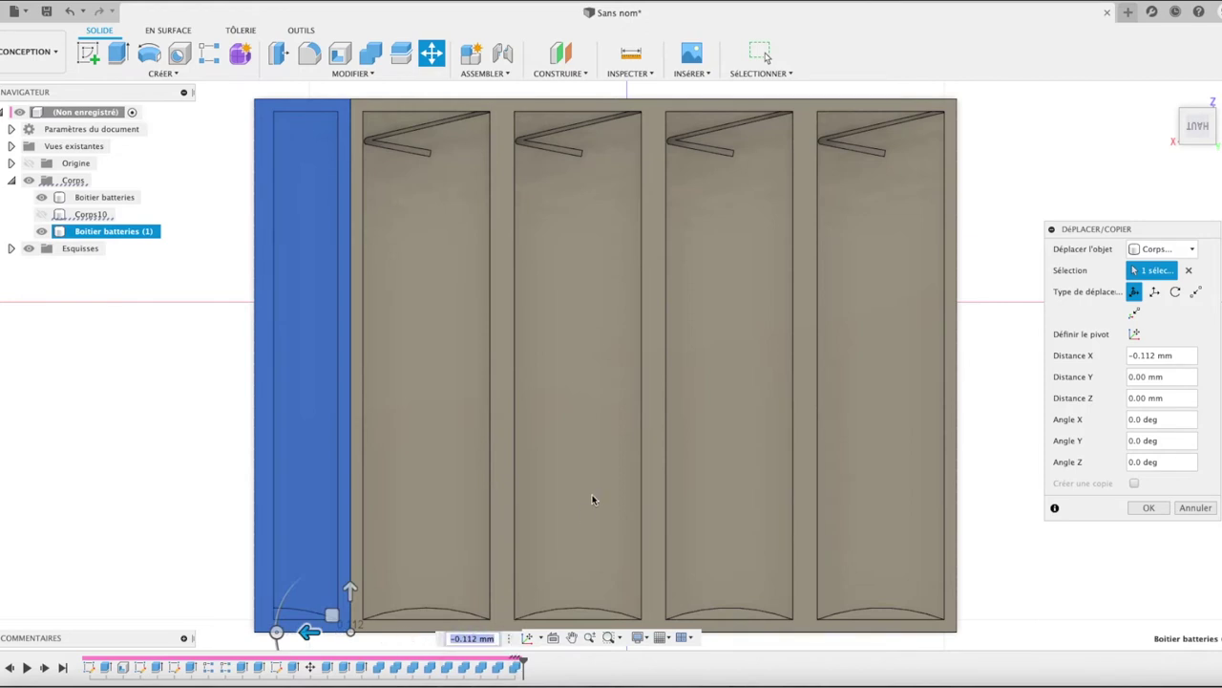
click(1184, 355)
key(BackSpace)
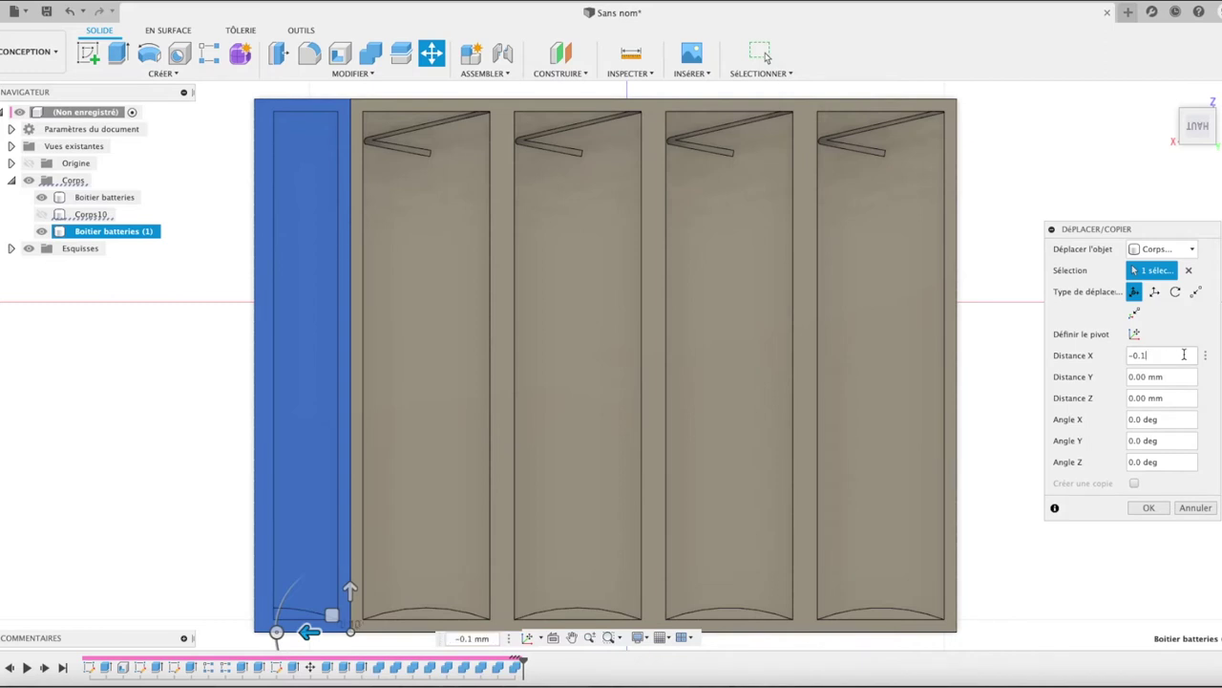
click(1145, 508)
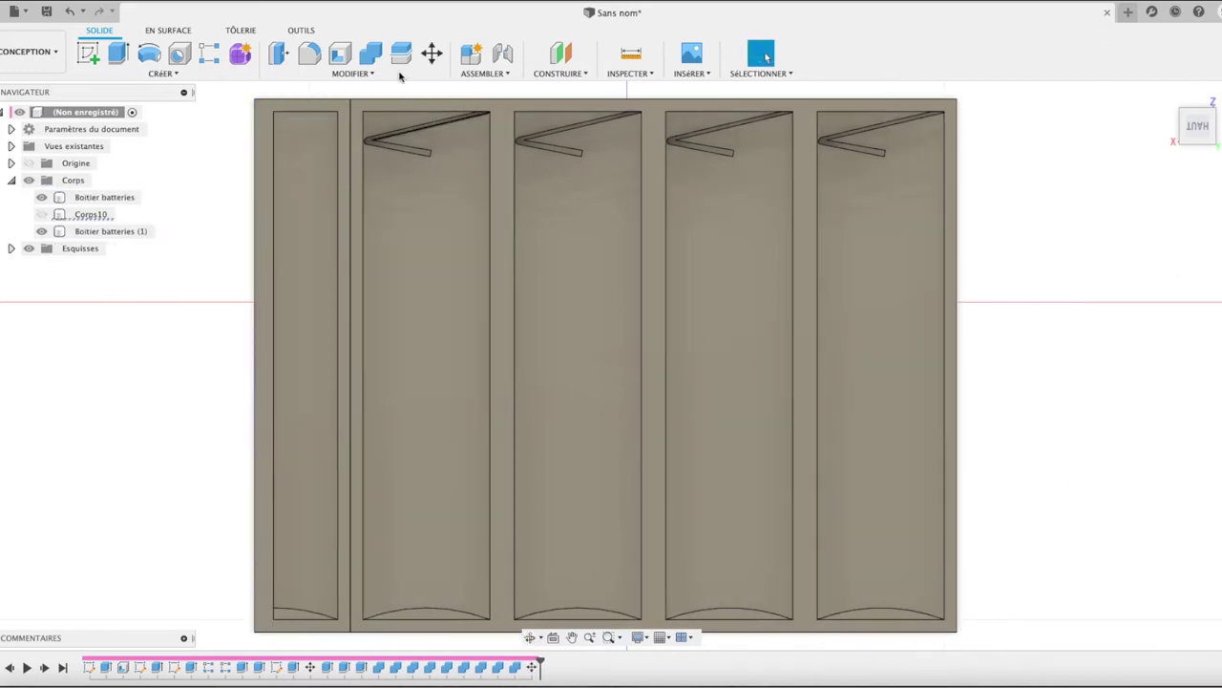
- Join the narrow strip into the main Boitier batteries body, then return to the home view
click(377, 52)
click(412, 117)
click(342, 116)
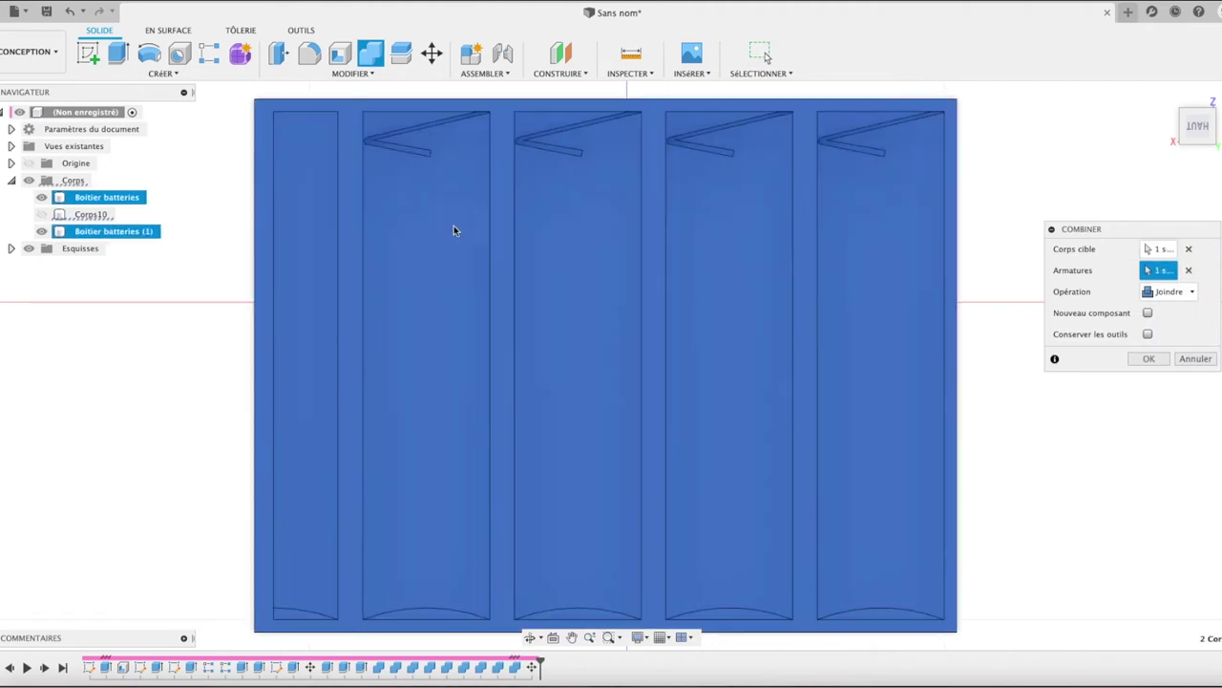
click(1151, 359)
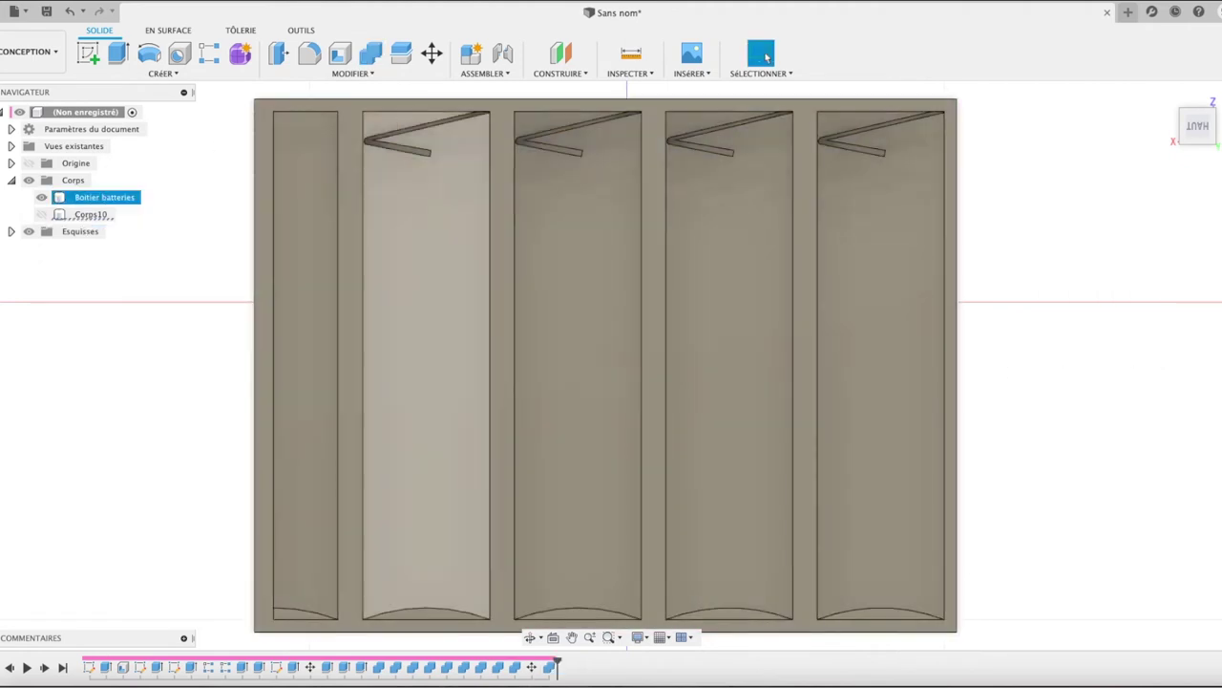
click(1166, 97)
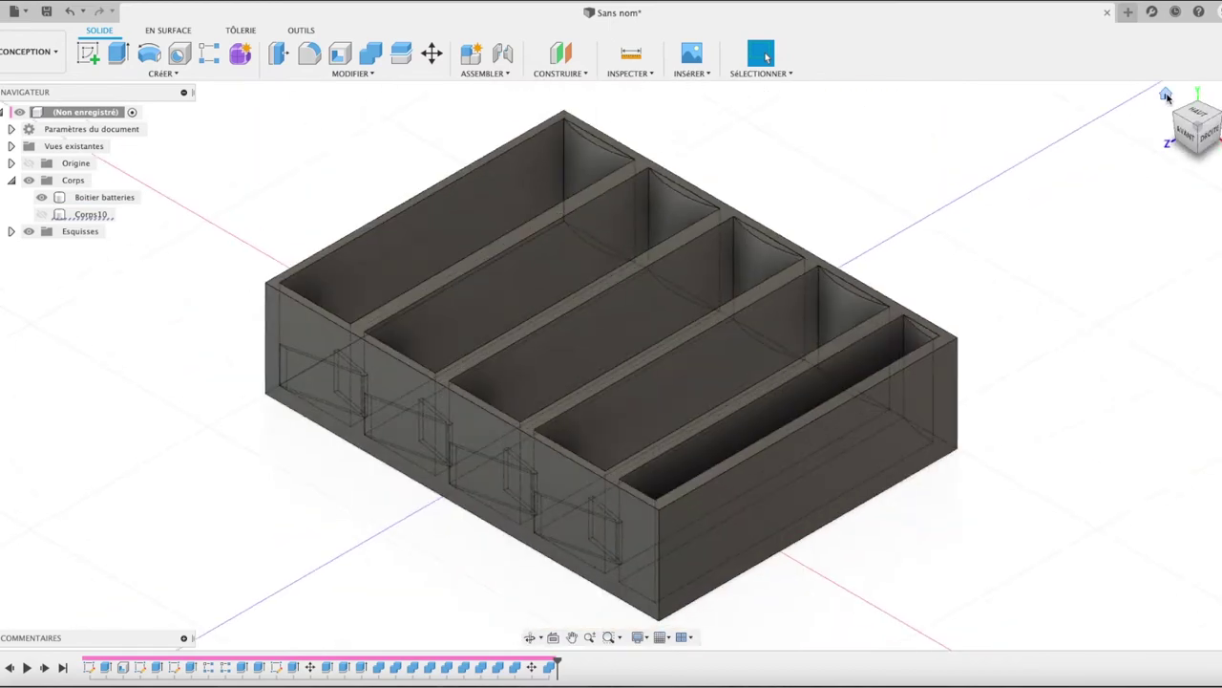
- Turn Corps10 back on and start a Combine operation
click(42, 215)
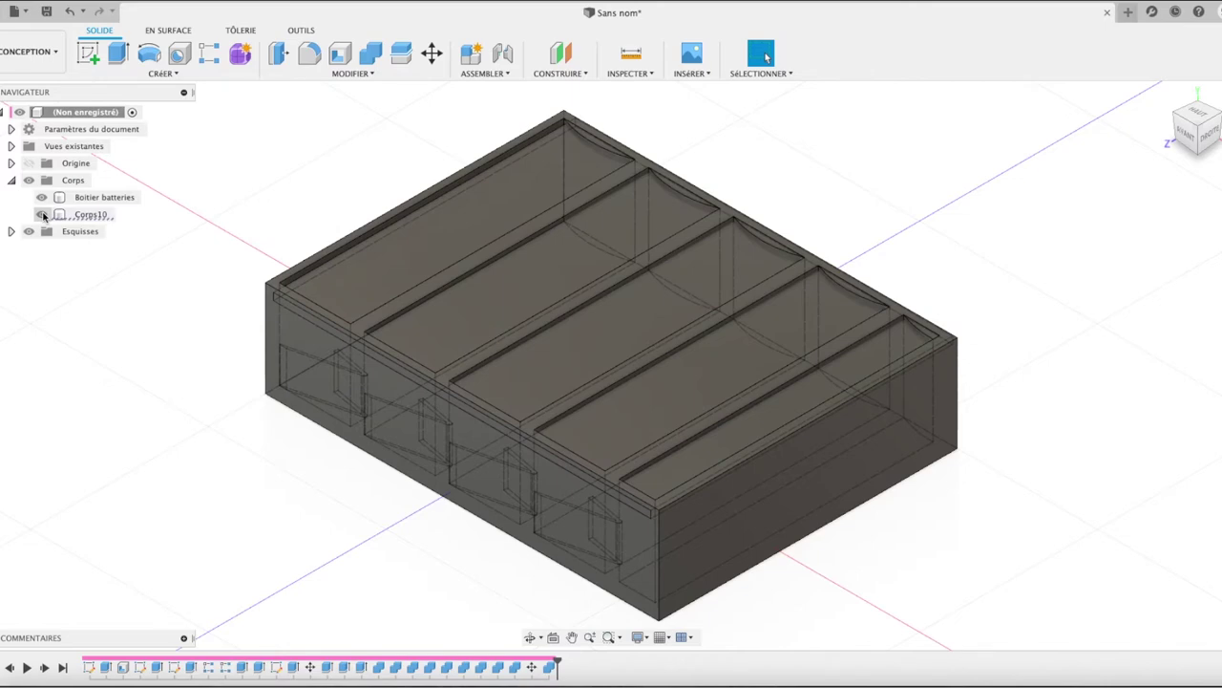
scroll(417, 146, down, 1)
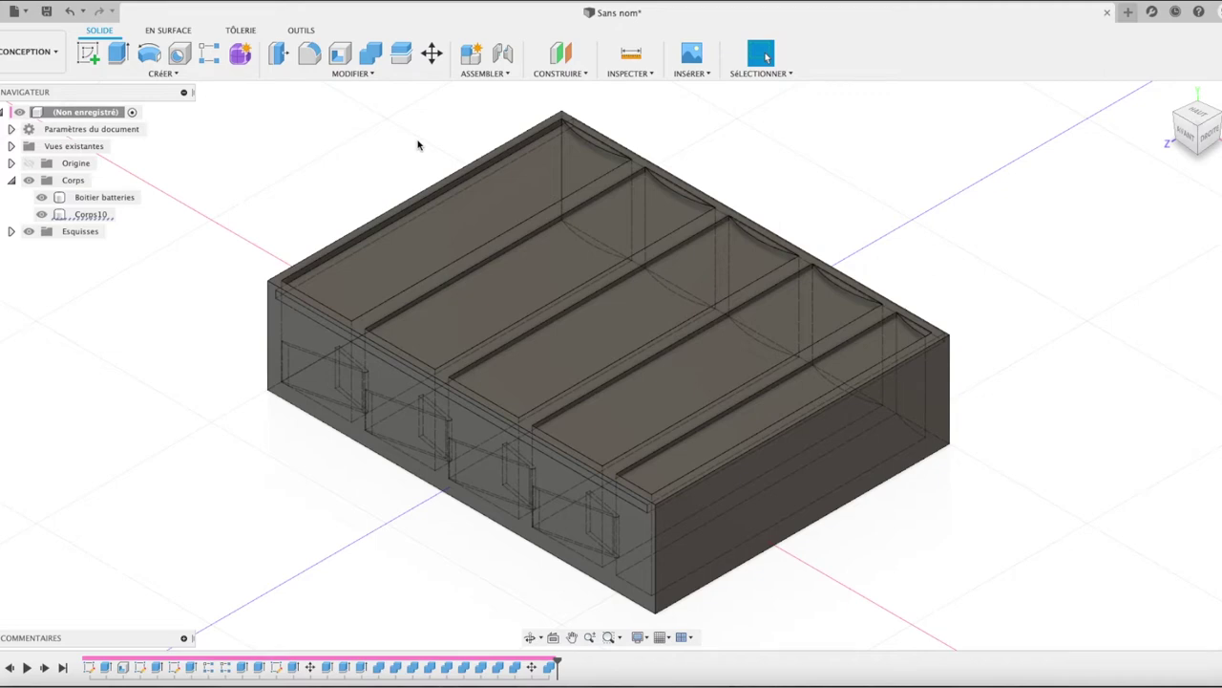
click(370, 53)
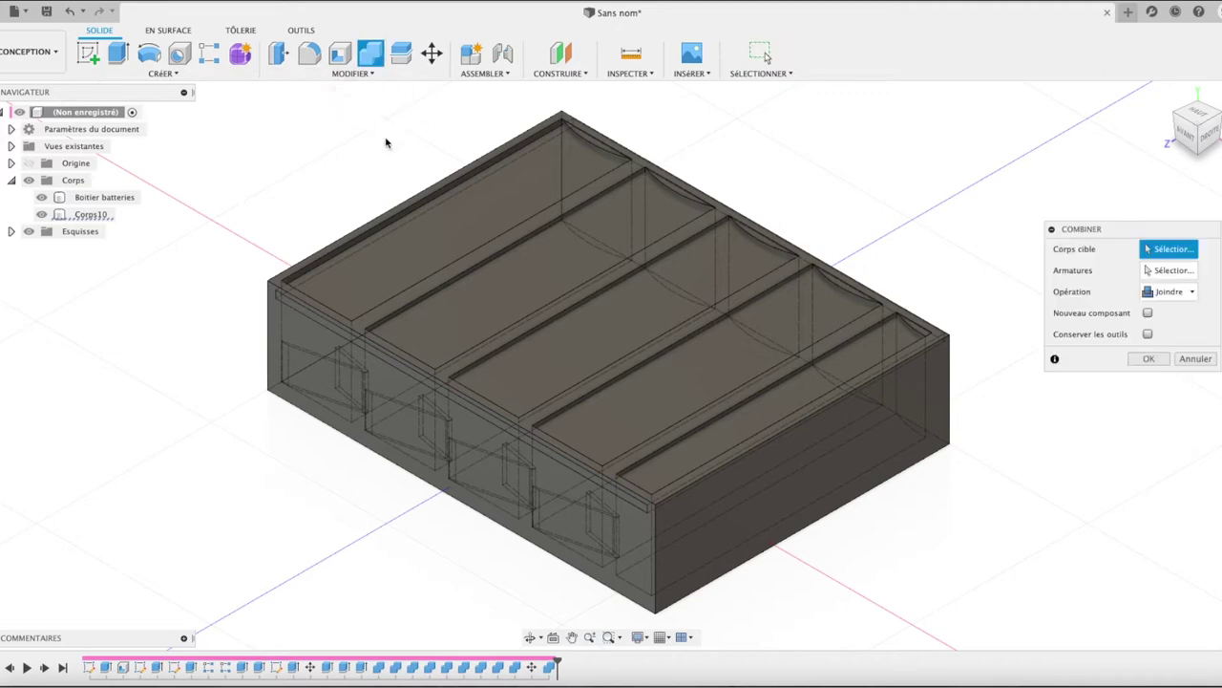
- Cut Corps10 out of Boitier batteries with Combine, keeping the tool body
click(439, 193)
click(442, 189)
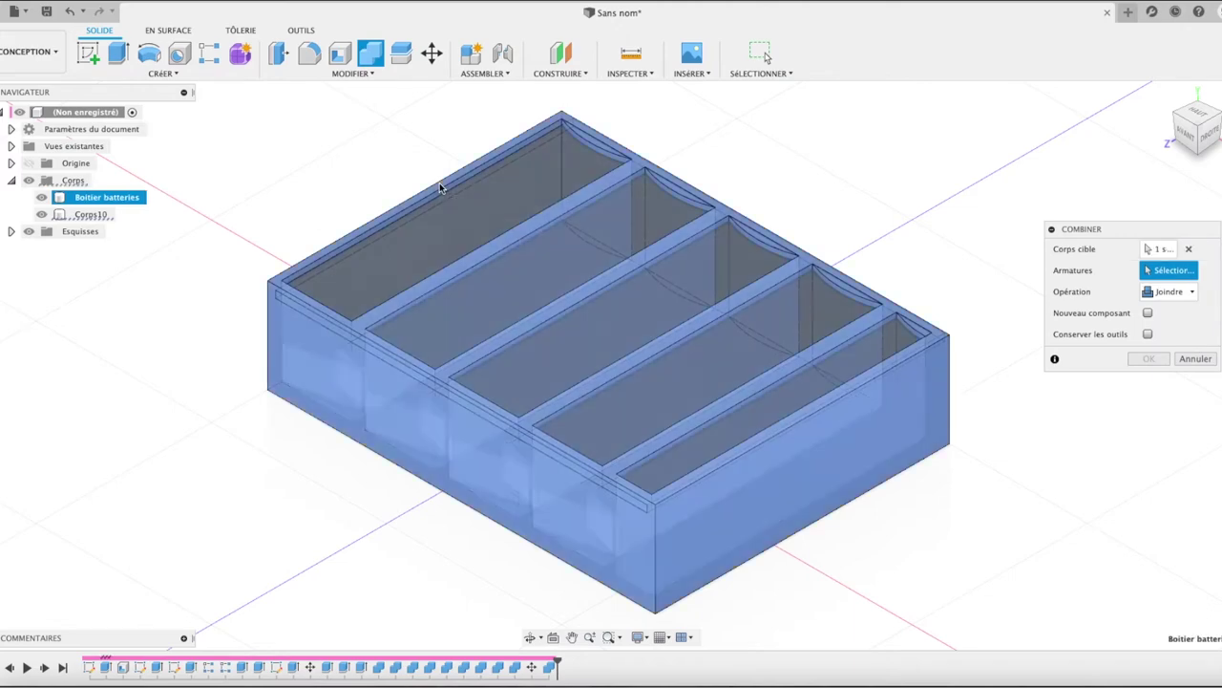
click(442, 250)
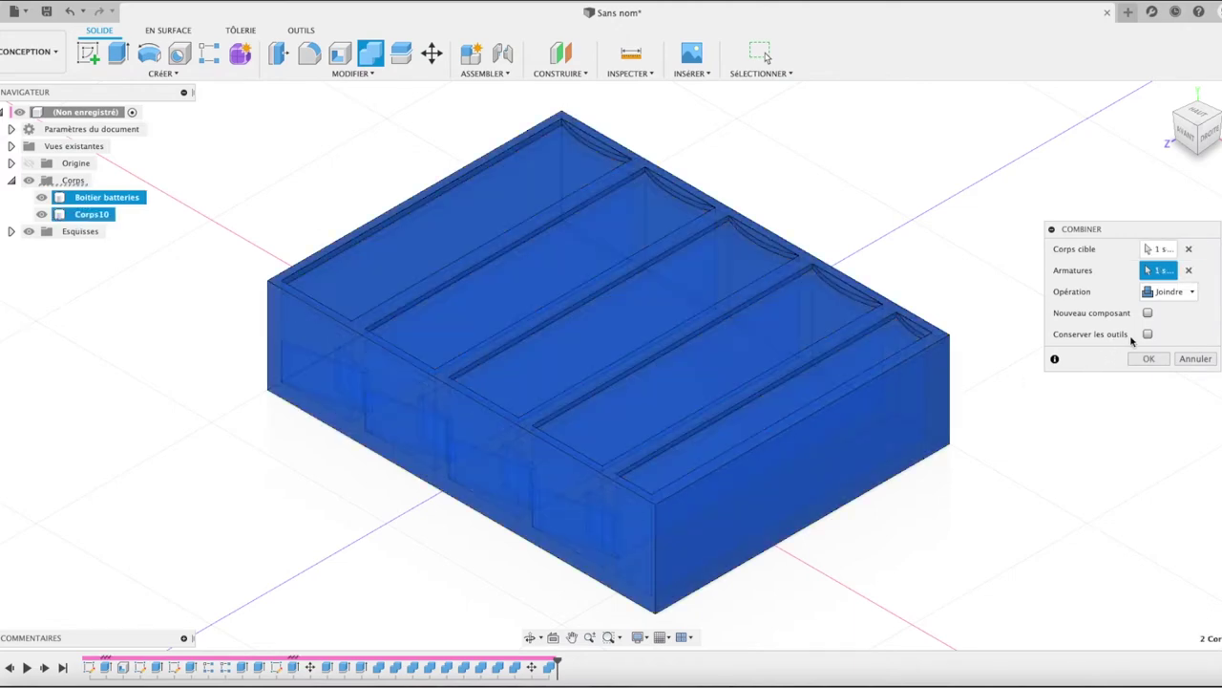
click(1167, 291)
click(1172, 326)
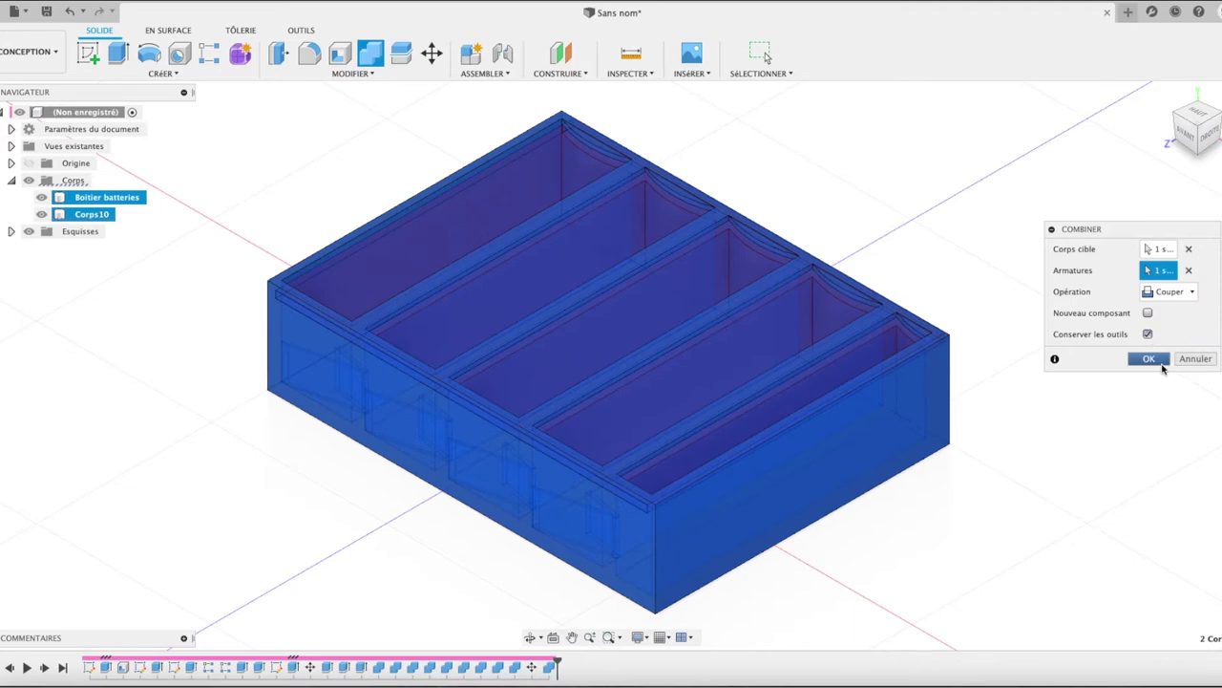
click(1149, 358)
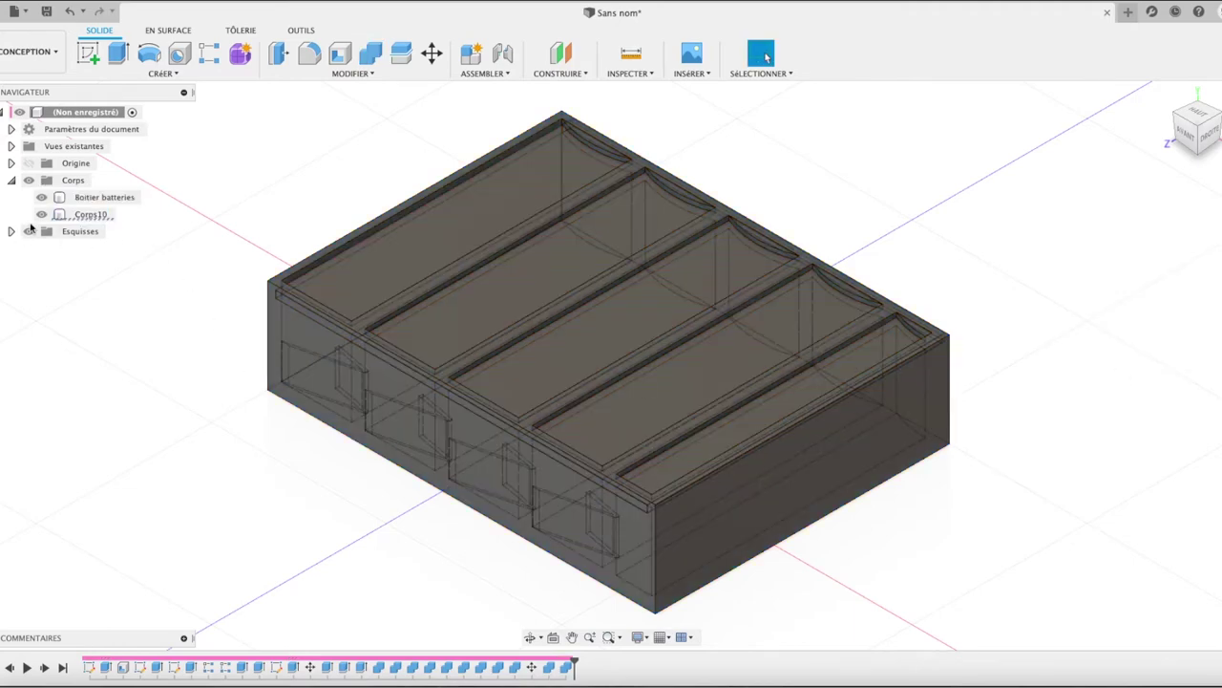
- Hide Corps10 and orbit to look down on the grooved holder
click(41, 215)
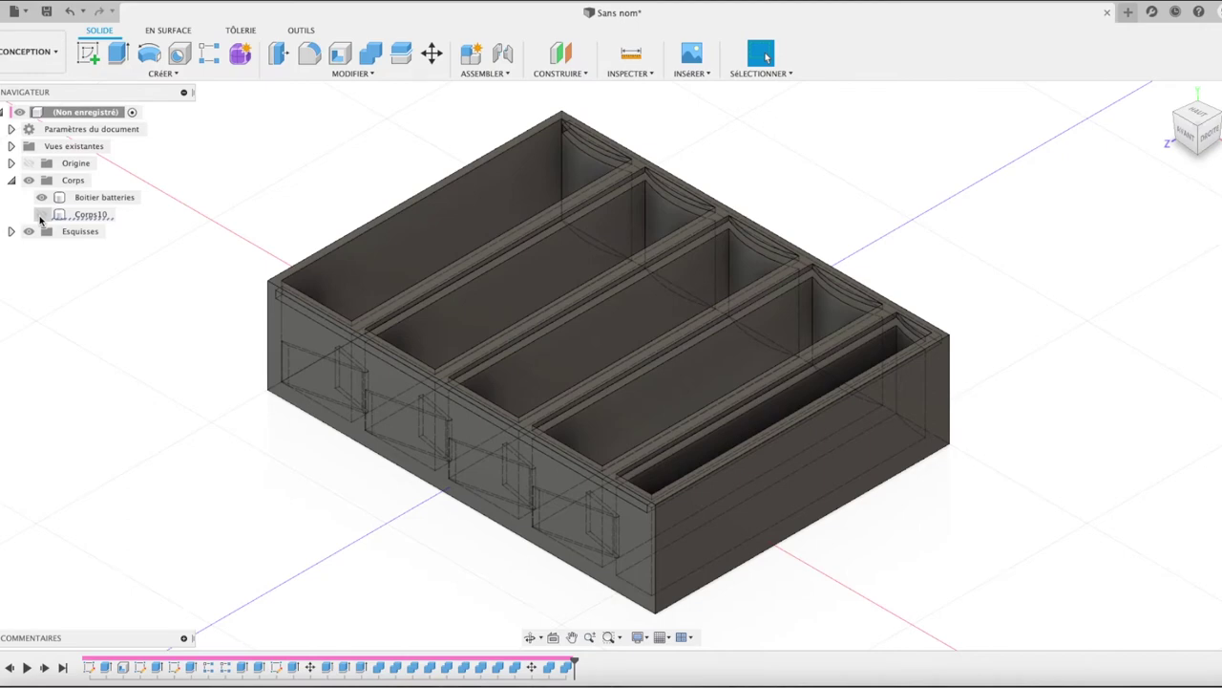
click(548, 416)
click(1189, 198)
click(1167, 95)
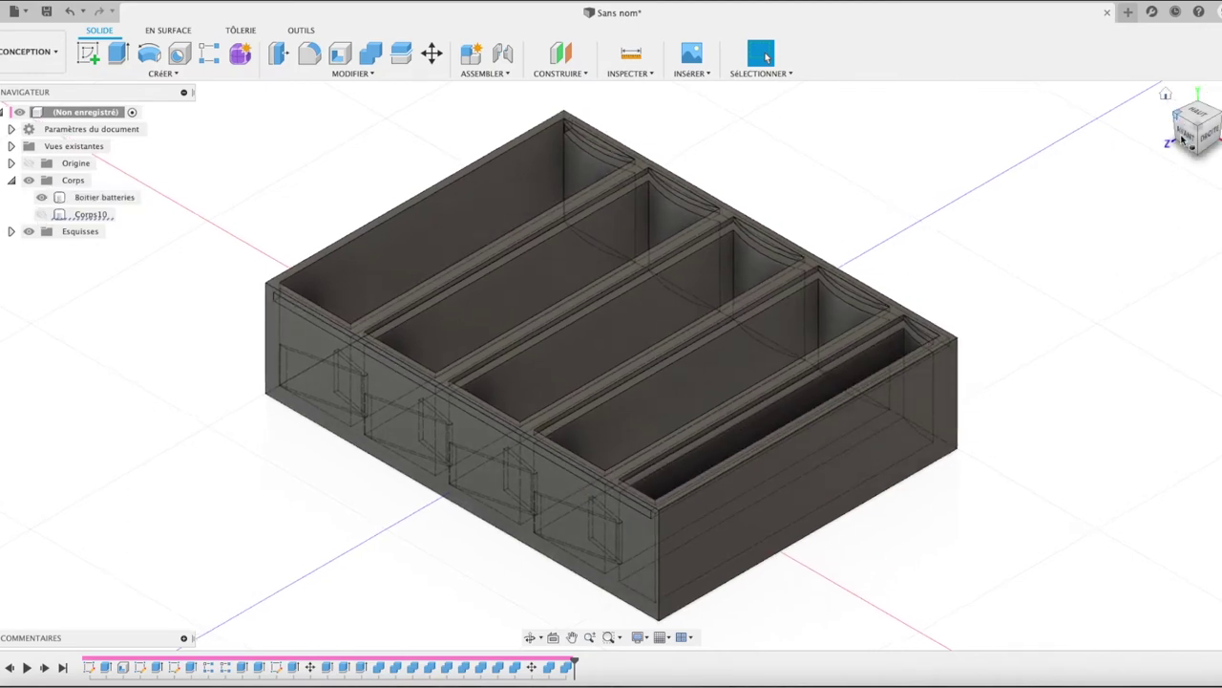
mouse_move(612, 363)
shift+middle_down()
mouse_move(559, 379)
mouse_move(497, 344)
mouse_move(449, 348)
shift+middle_up()
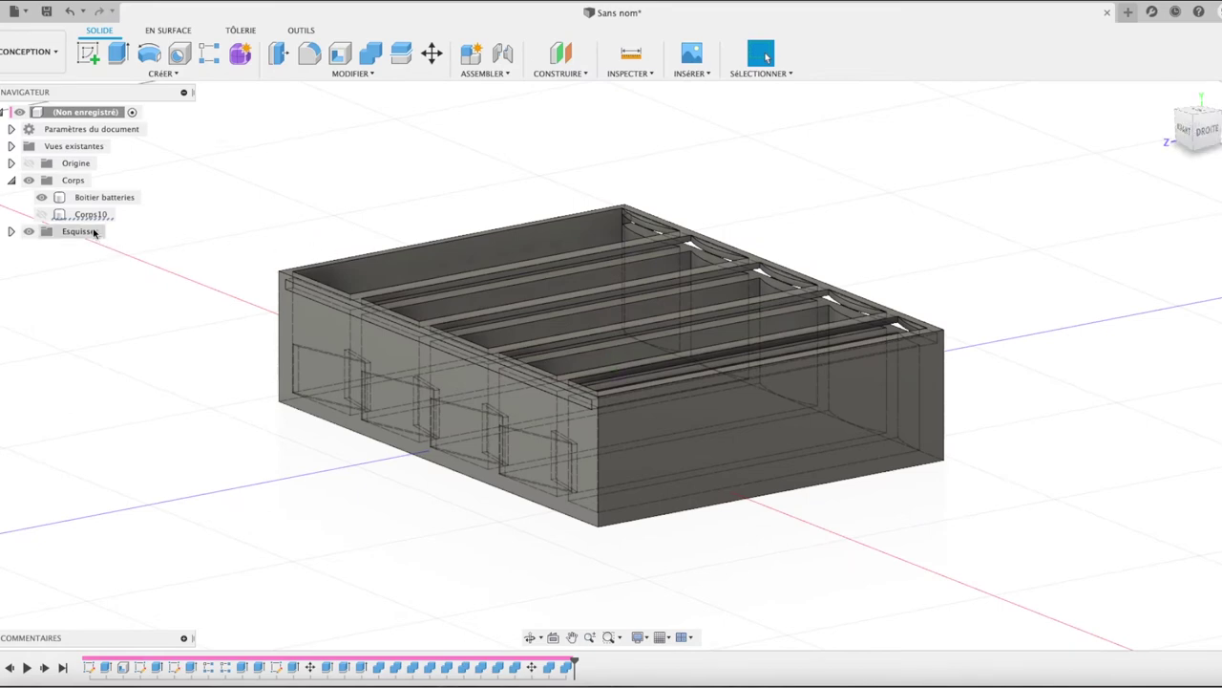
- Toggle Corps10 and undo back to showing the lid over the grooved holder, orbiting to check
click(42, 215)
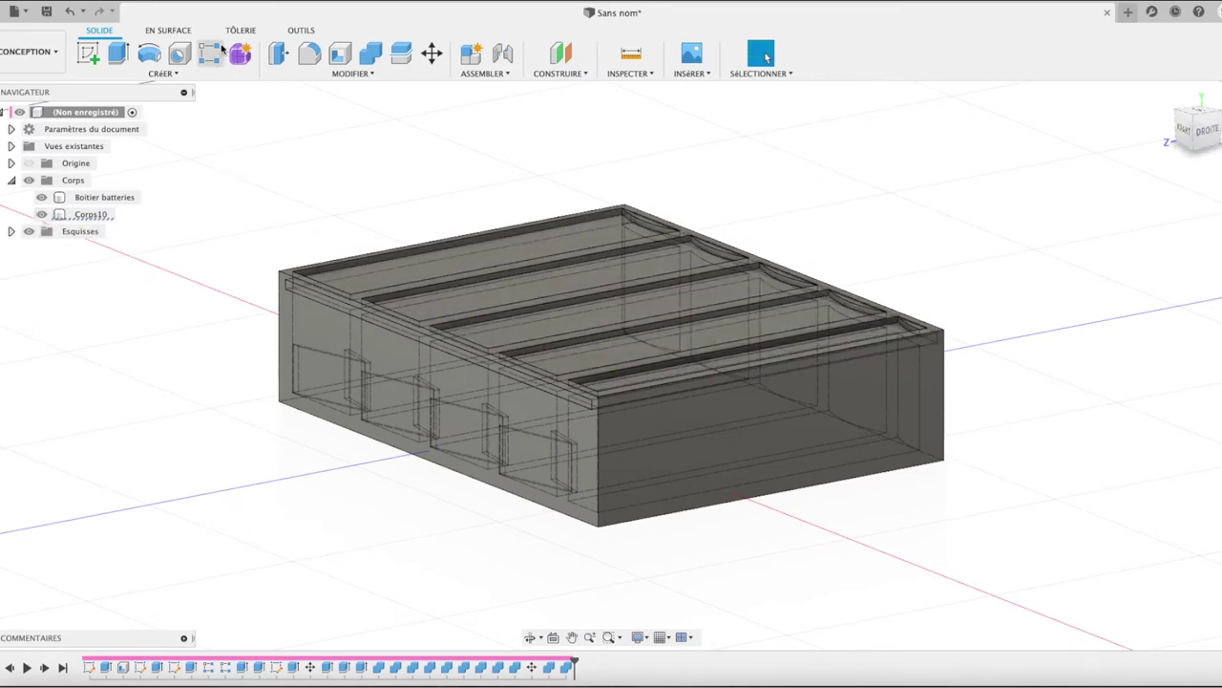
click(70, 12)
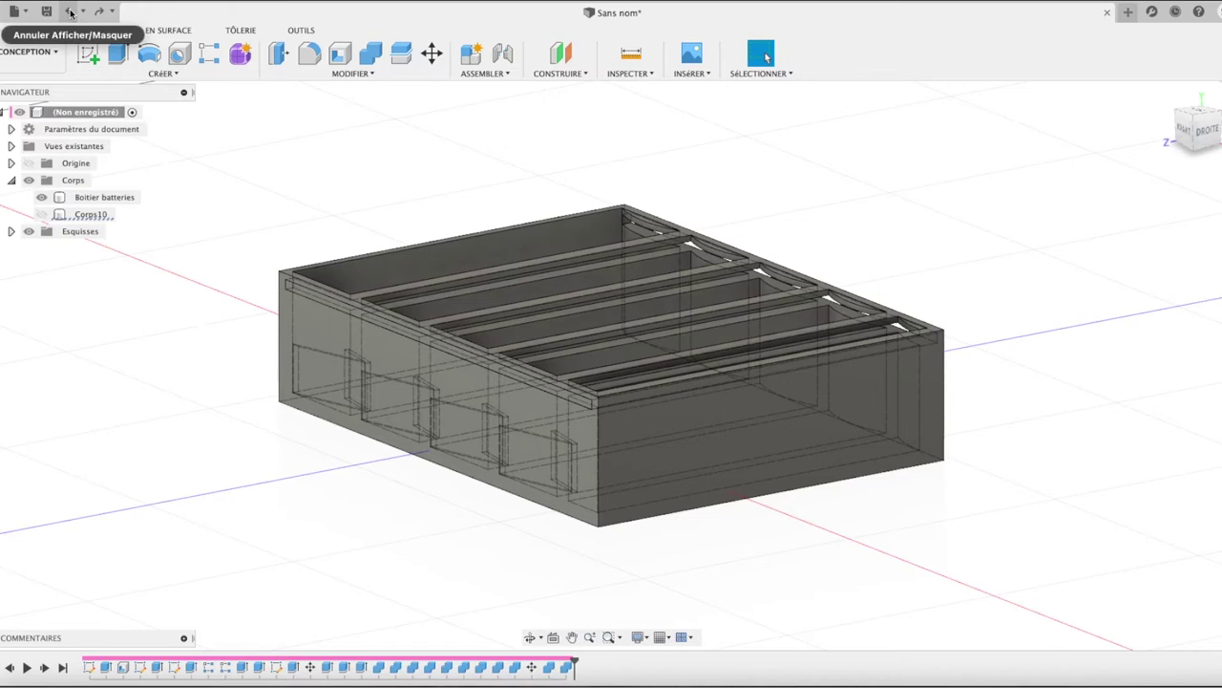
click(70, 12)
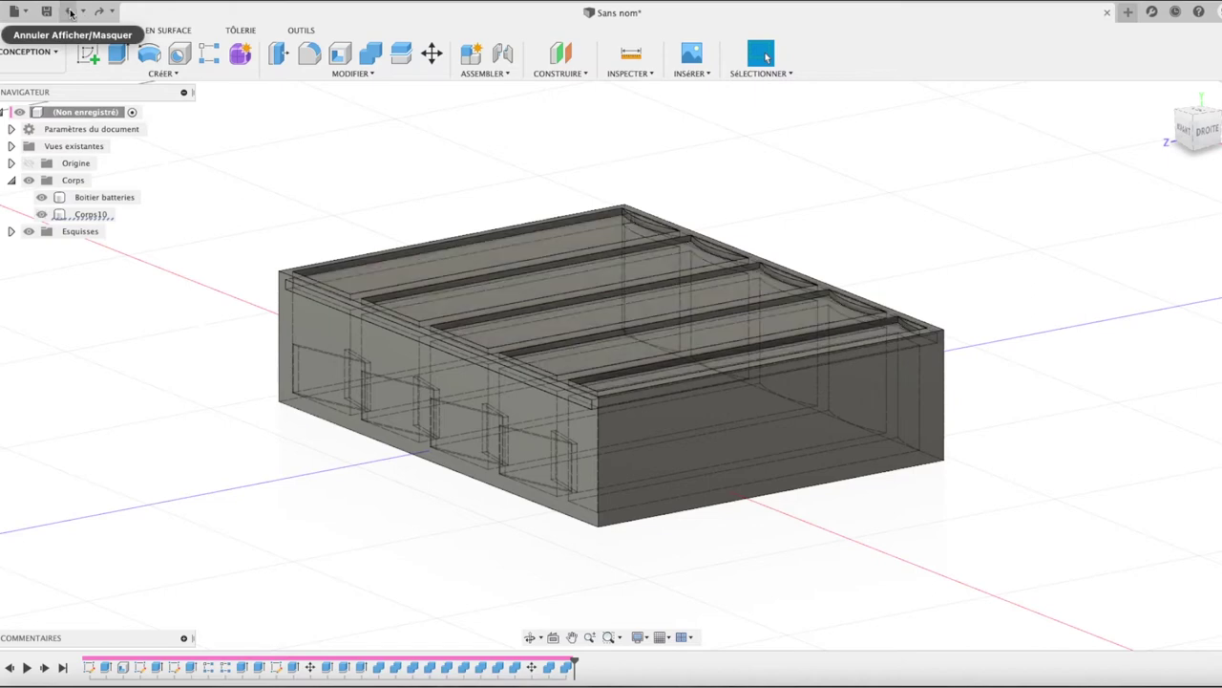
click(42, 215)
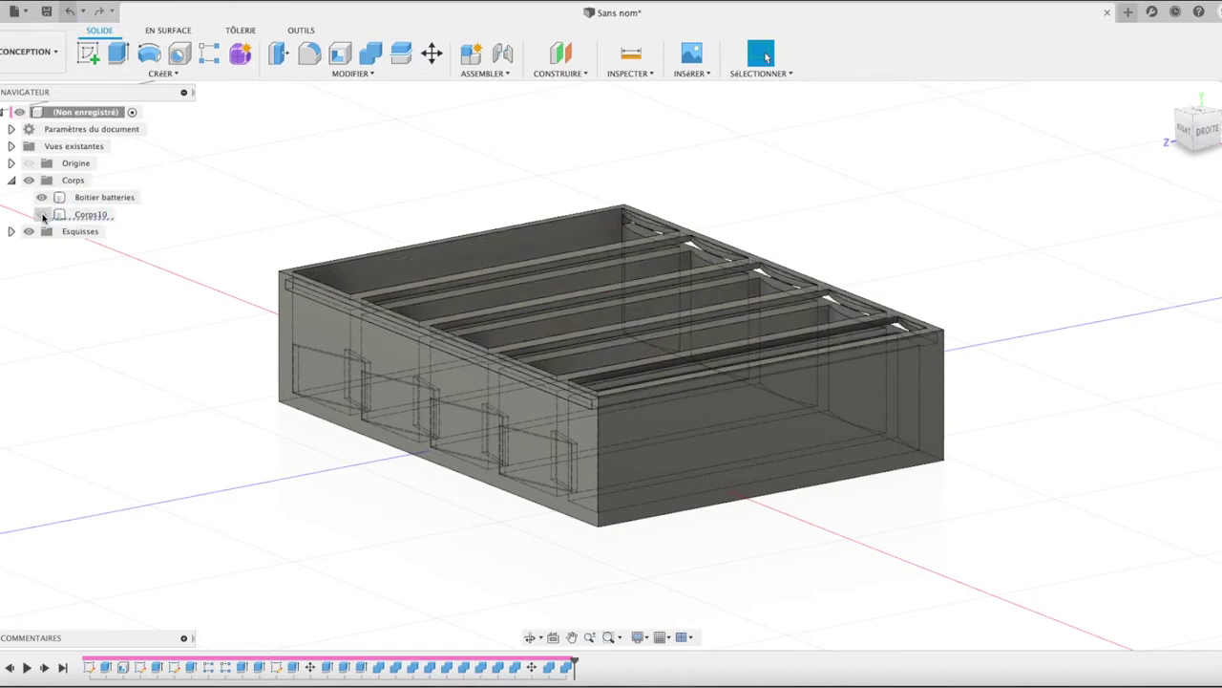
click(42, 214)
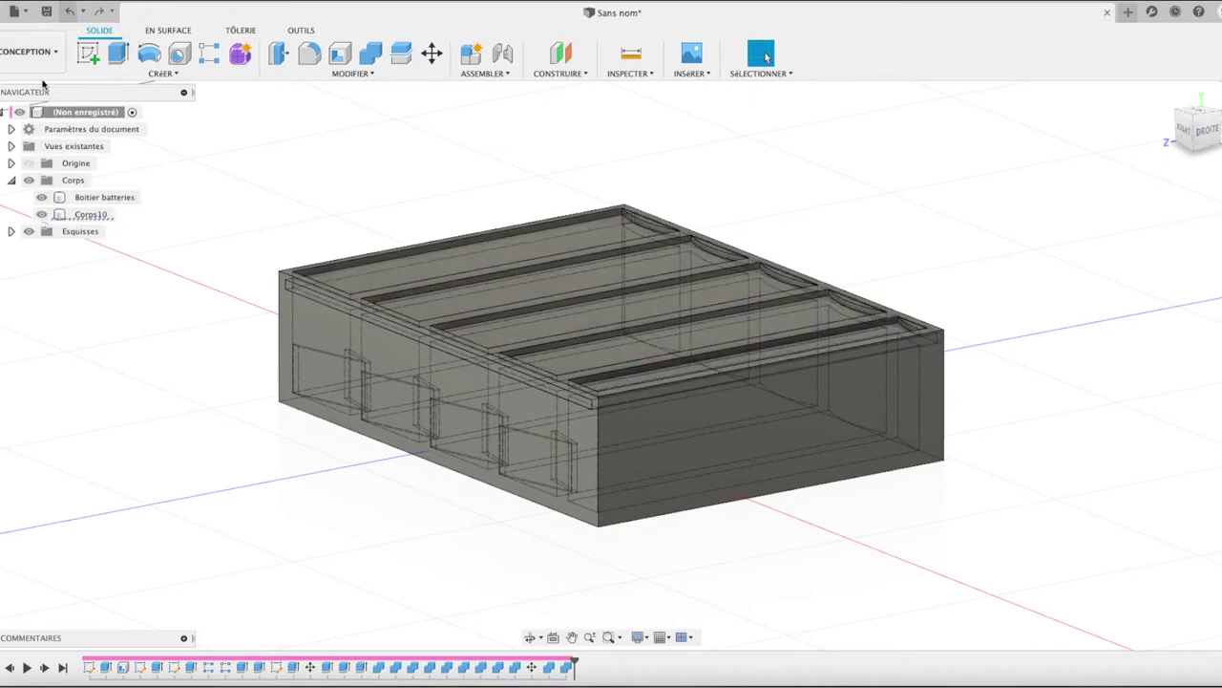
click(70, 12)
click(69, 11)
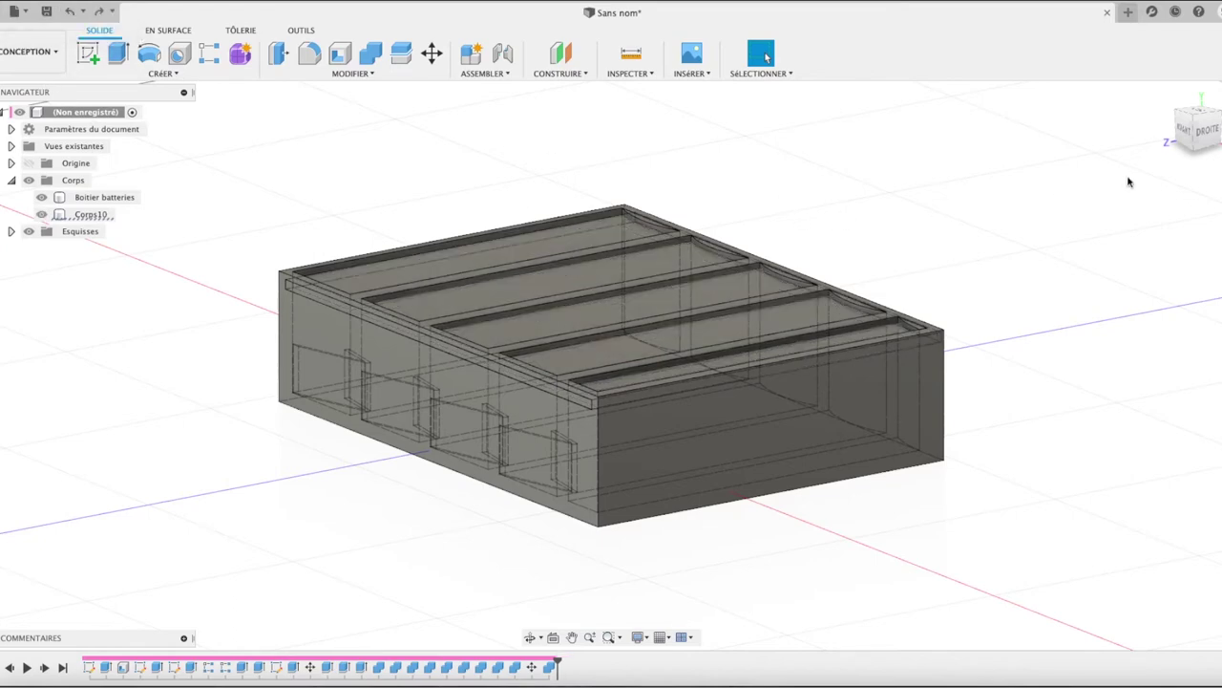
mouse_move(1128, 182)
shift+middle_down()
mouse_move(955, 191)
mouse_move(859, 286)
shift+middle_up()
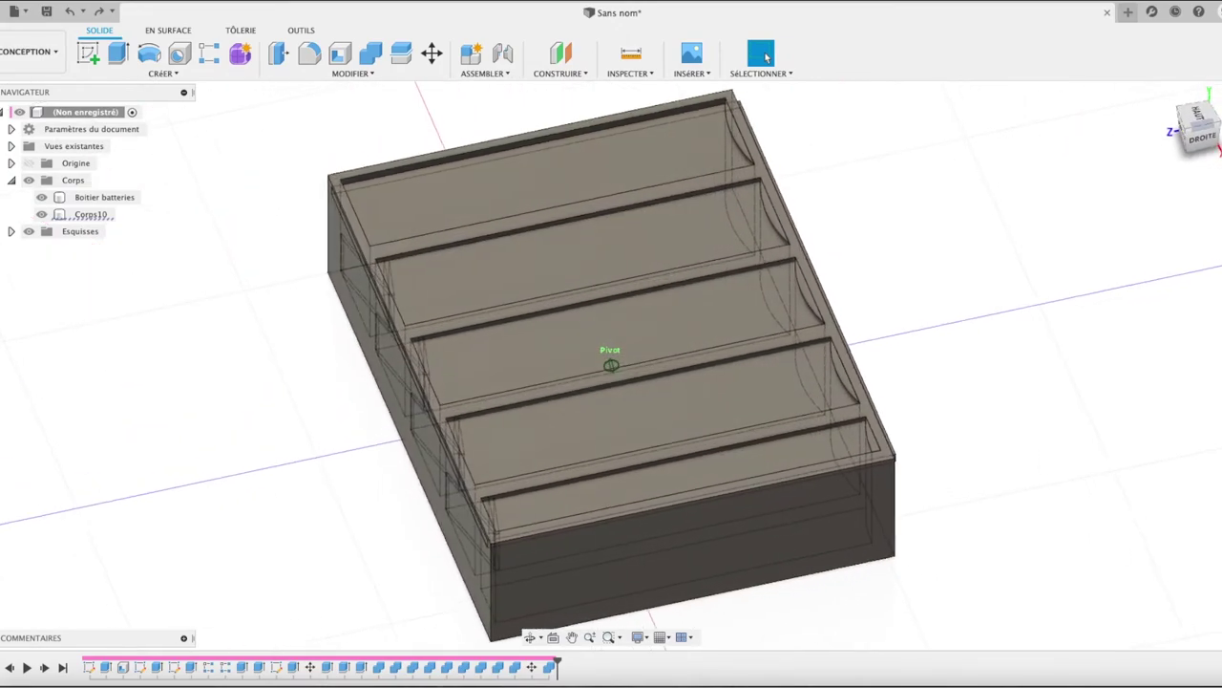
mouse_move(860, 287)
shift+middle_down()
mouse_move(783, 315)
mouse_move(764, 401)
mouse_move(744, 401)
shift+middle_up()
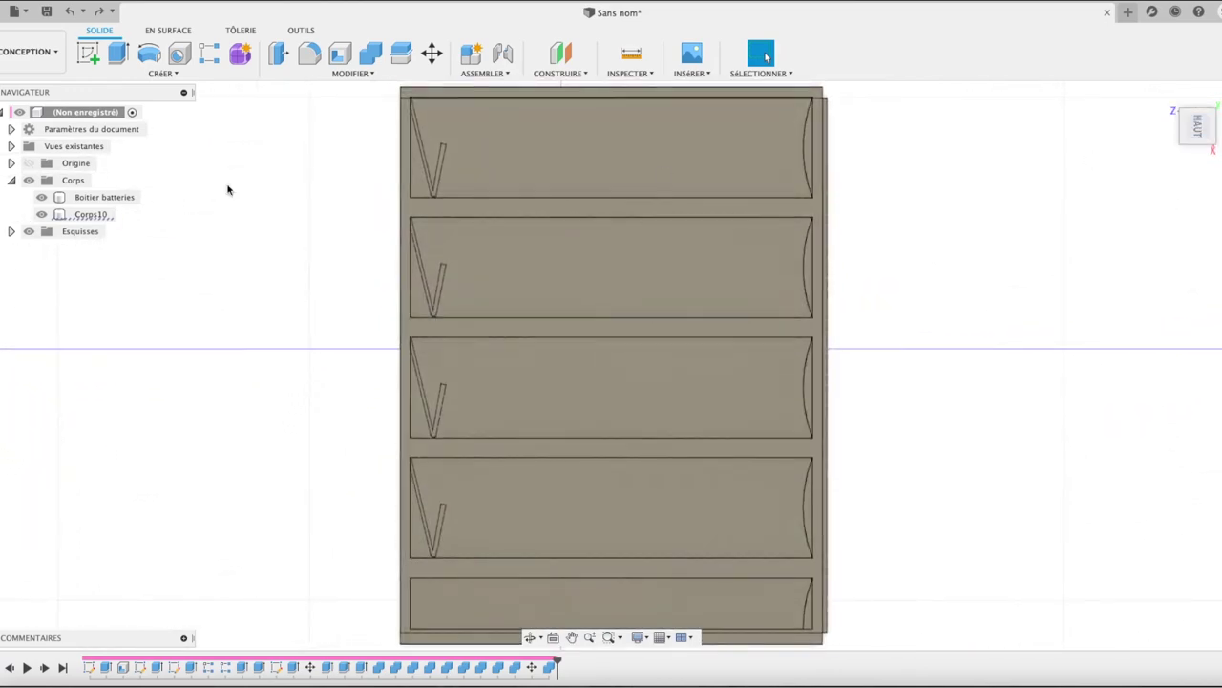
- Move the Corps10 lid plate -1.975 mm along Z
click(91, 214)
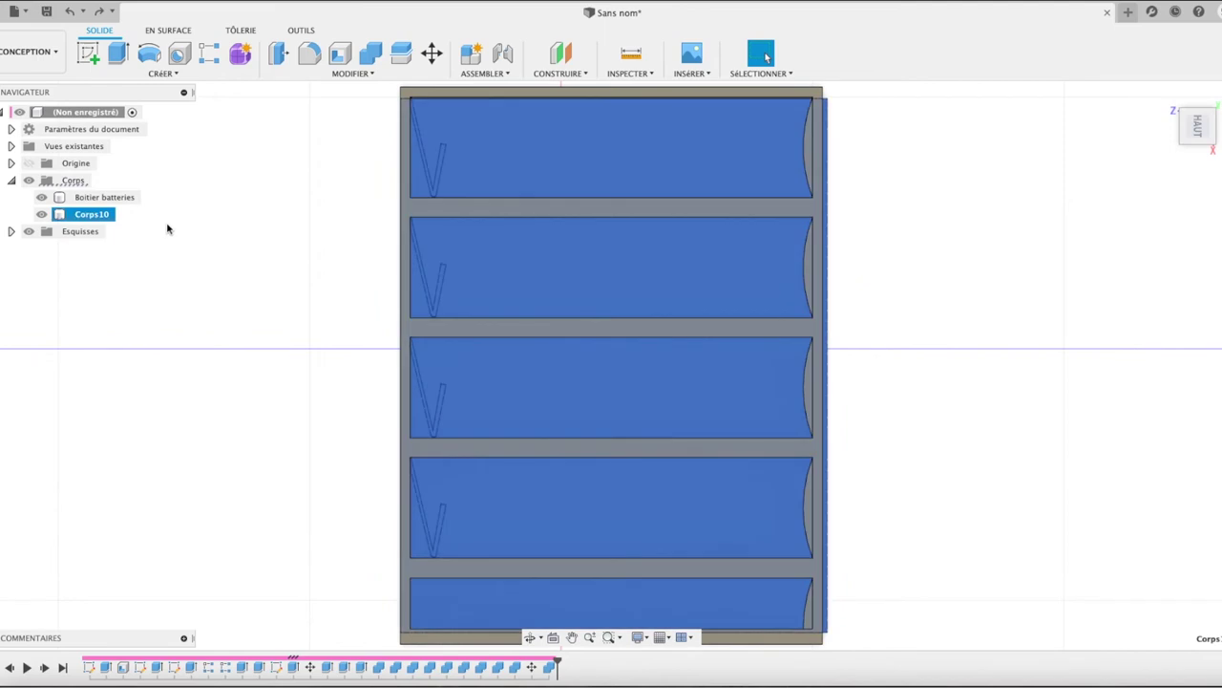
key(m)
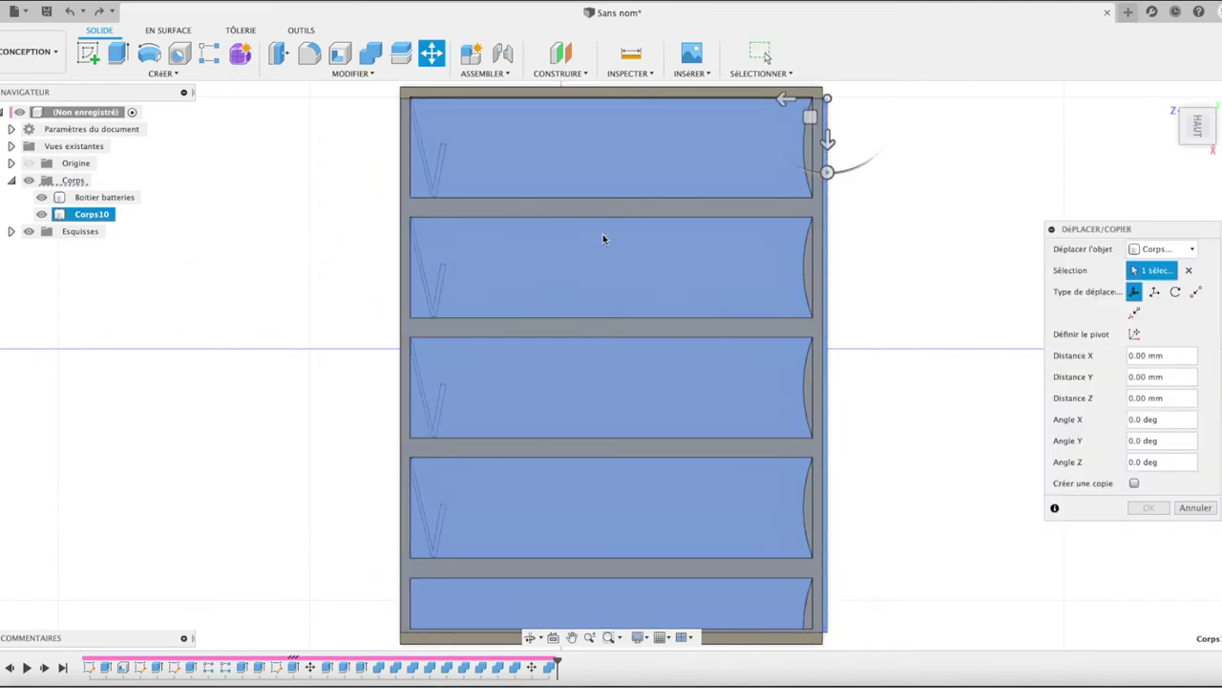
drag(787, 100, 795, 103)
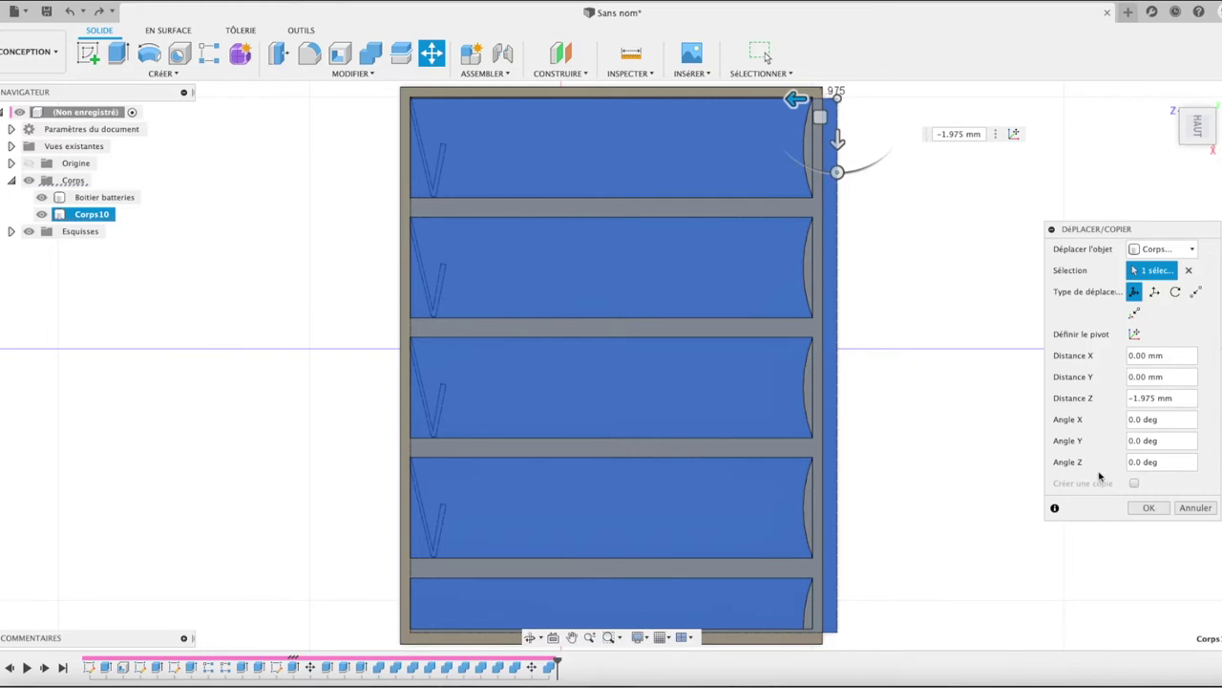
click(1148, 507)
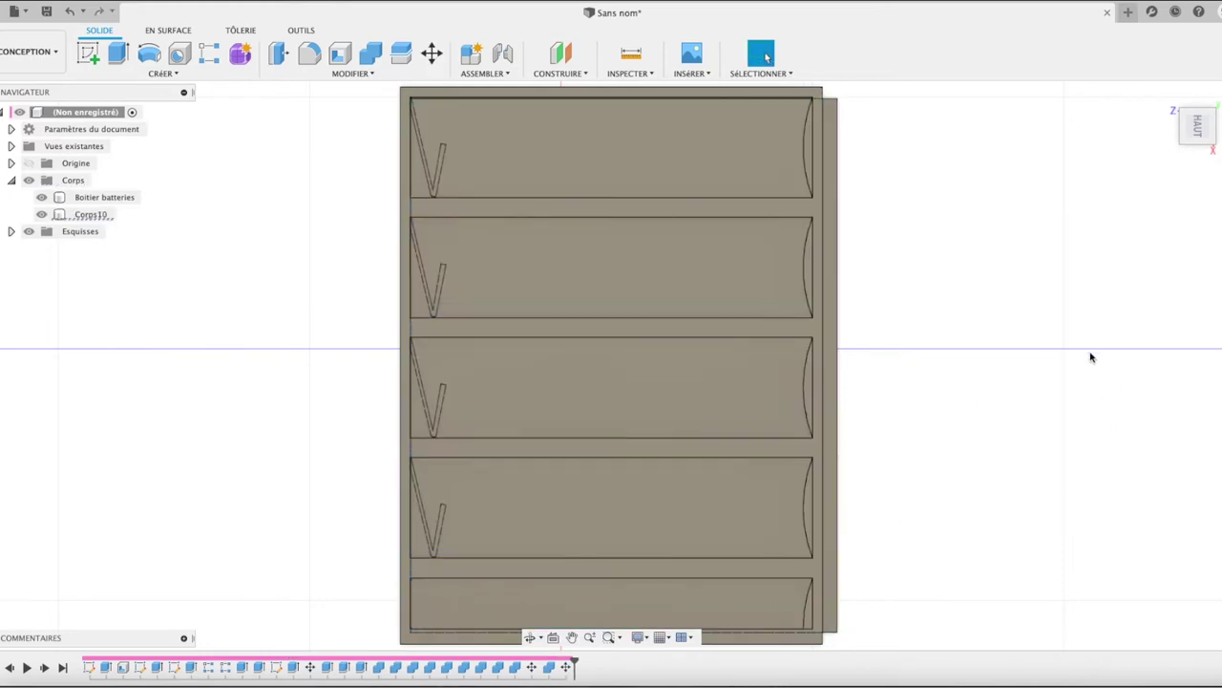
mouse_move(1196, 124)
click(1166, 96)
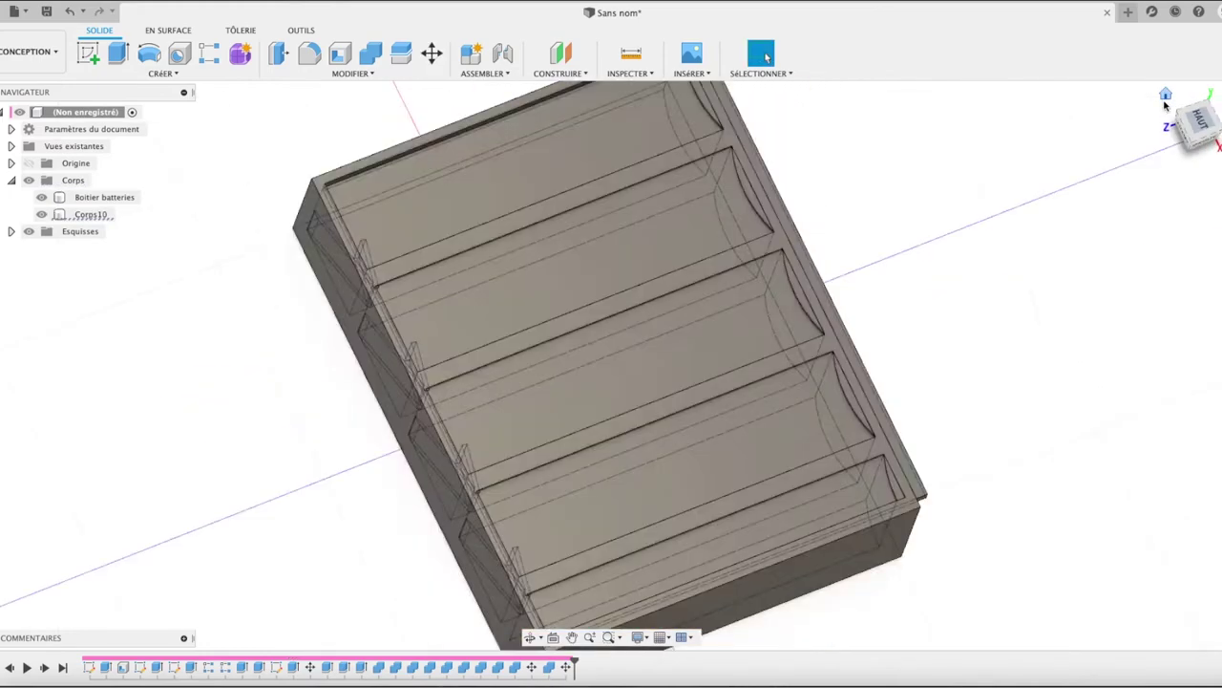
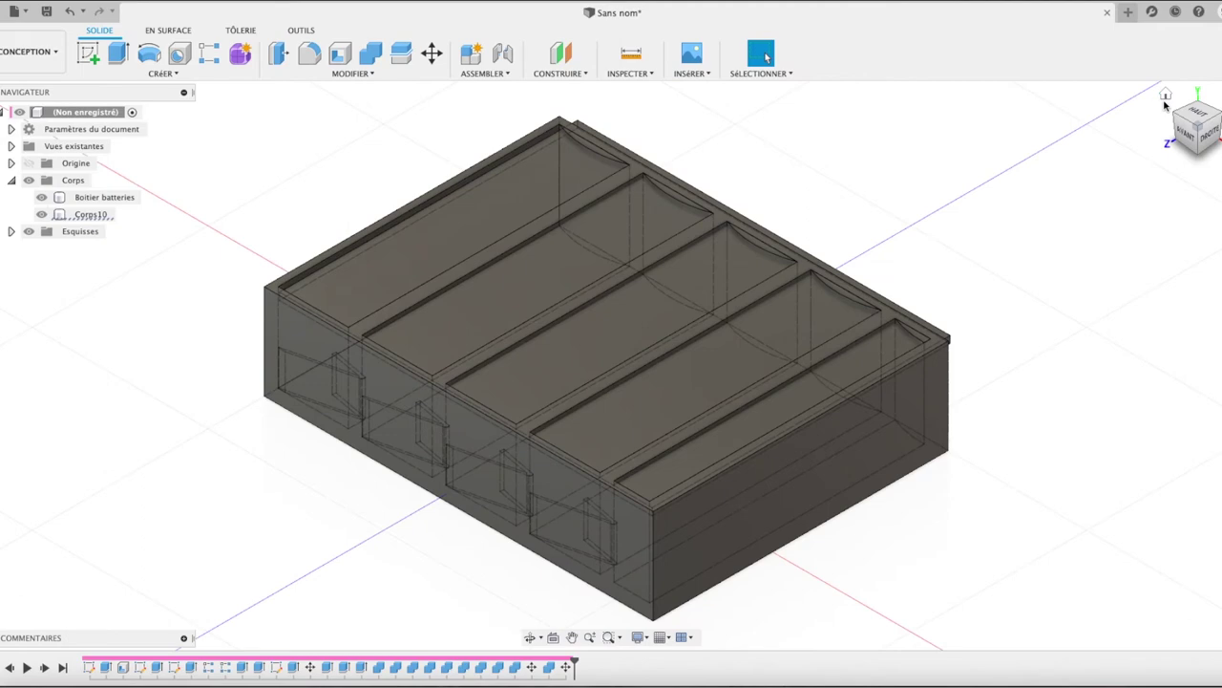
- Combine-cut Corps10 from the Boitier batteries body, keeping Corps10 as a separate tool body
click(370, 53)
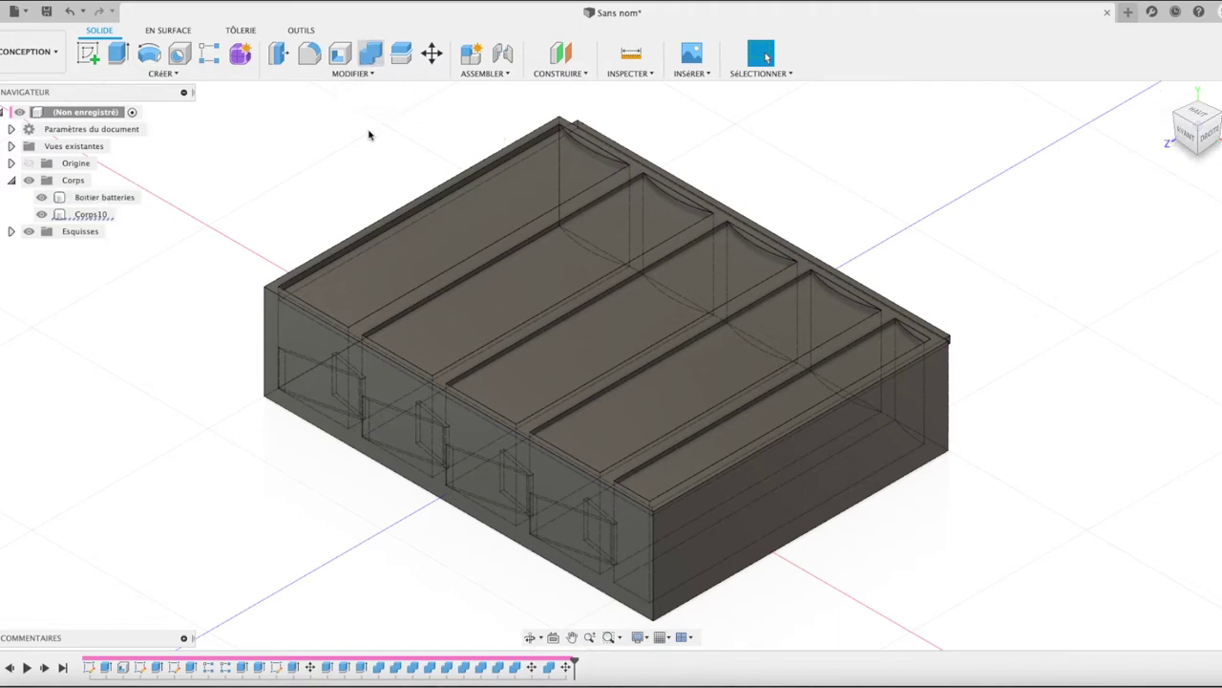
click(391, 221)
click(837, 290)
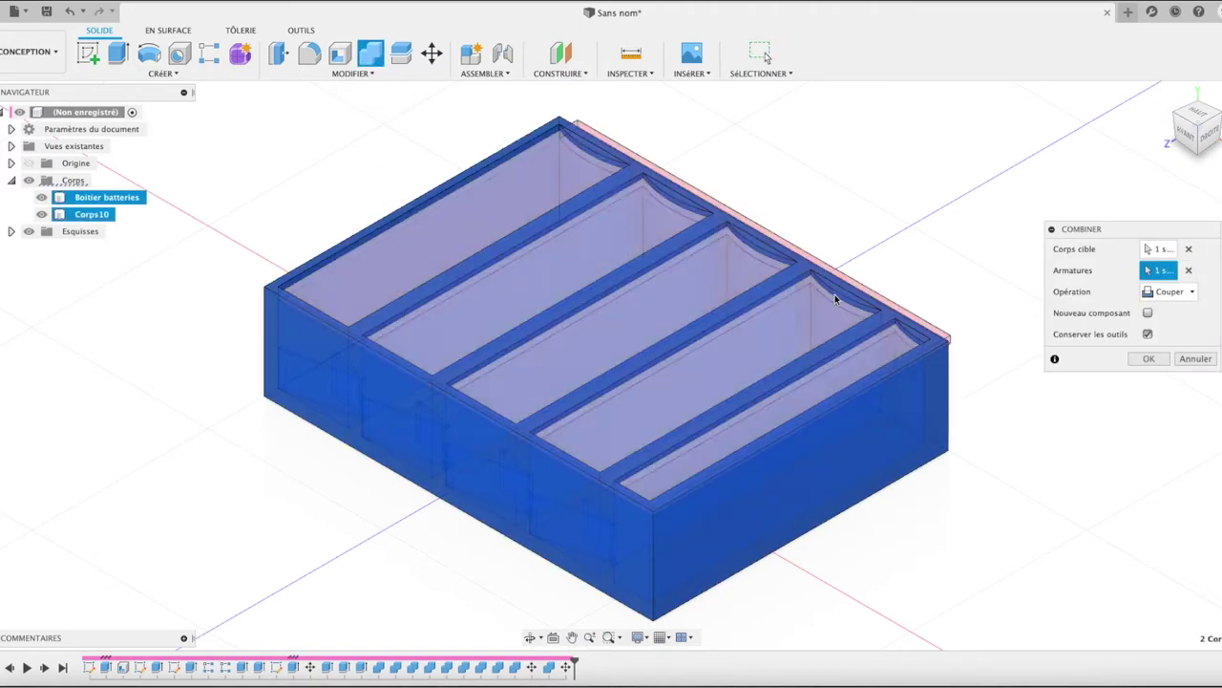
click(1149, 358)
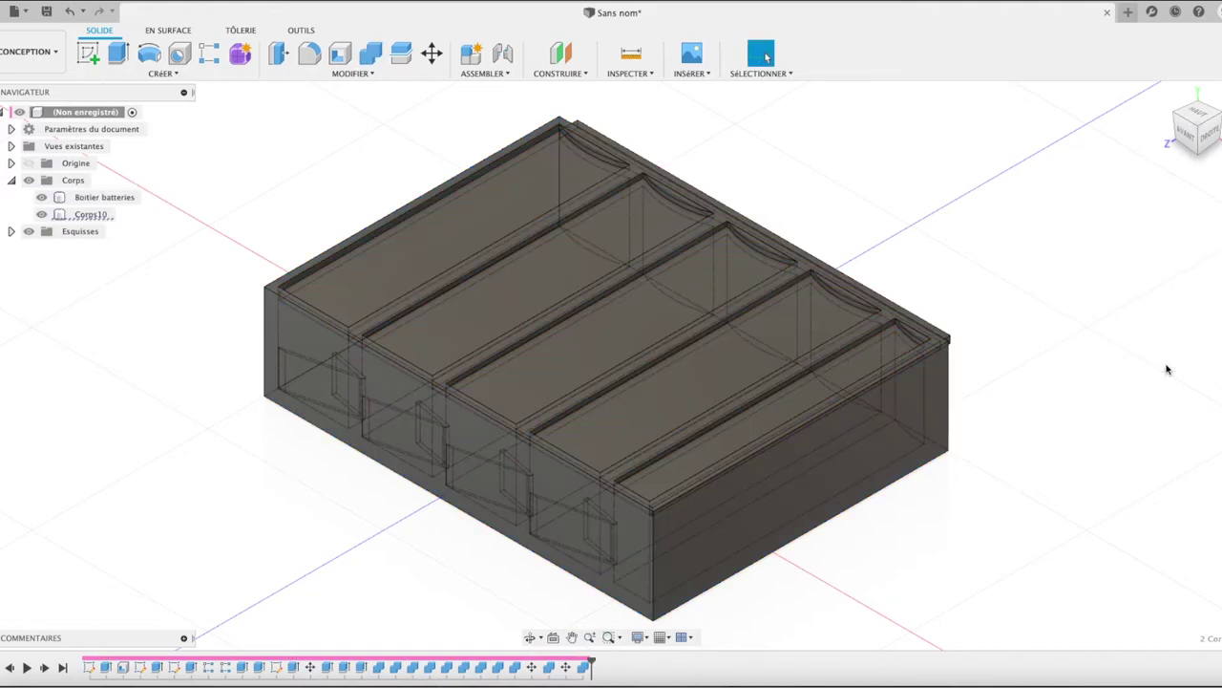
- Hide Corps10 and inspect the open compartments from several angles in the Render workspace
click(41, 214)
mouse_move(1200, 141)
shift+middle_down()
mouse_move(1050, 143)
mouse_move(1055, 186)
shift+middle_up()
click(31, 51)
click(33, 151)
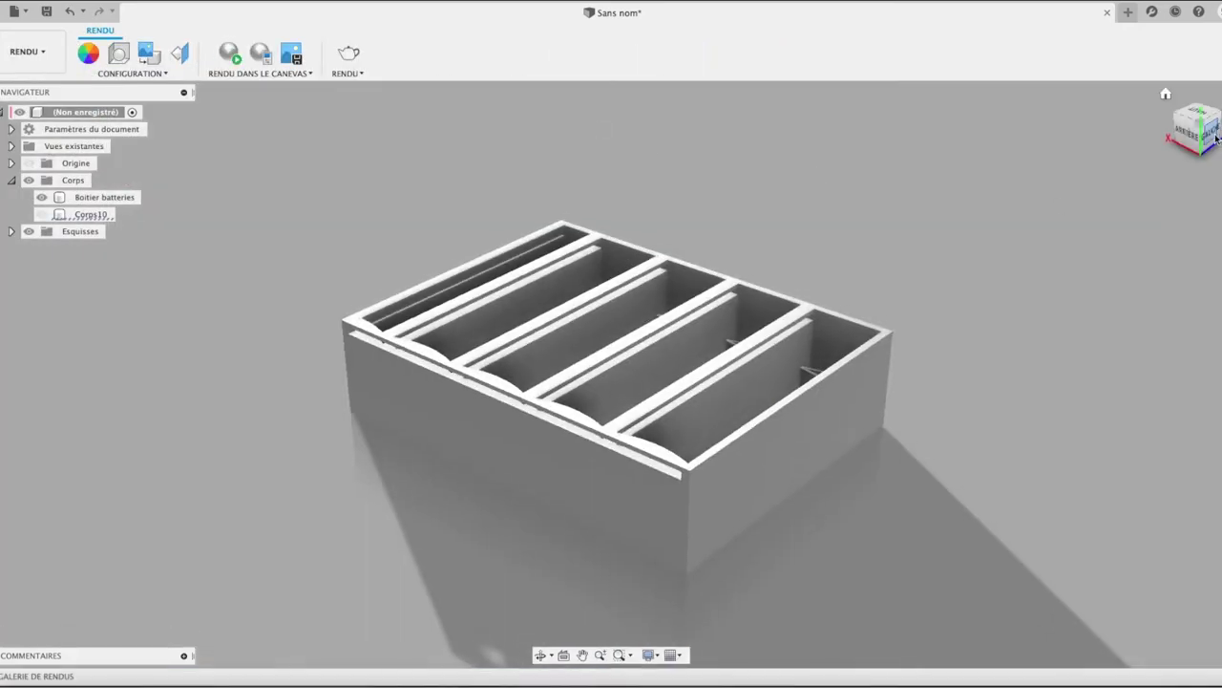
shift+middle_drag(611, 374, 630, 449)
shift+middle_drag(612, 375, 573, 286)
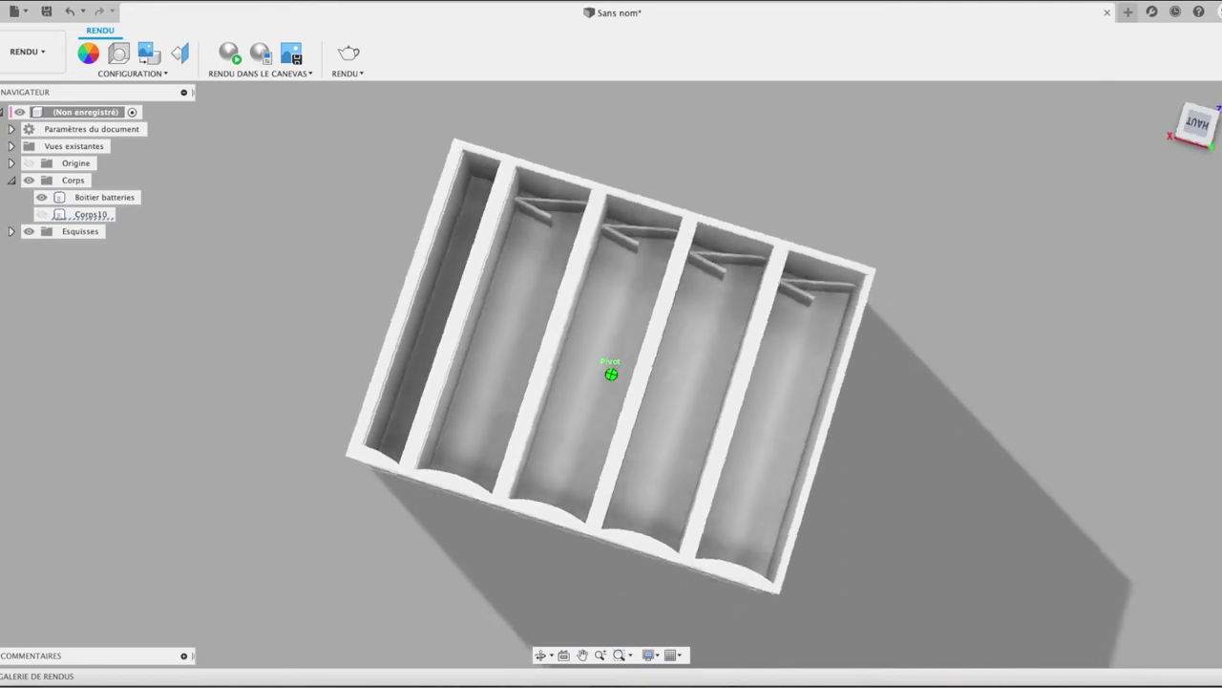
shift+middle_drag(611, 374, 630, 449)
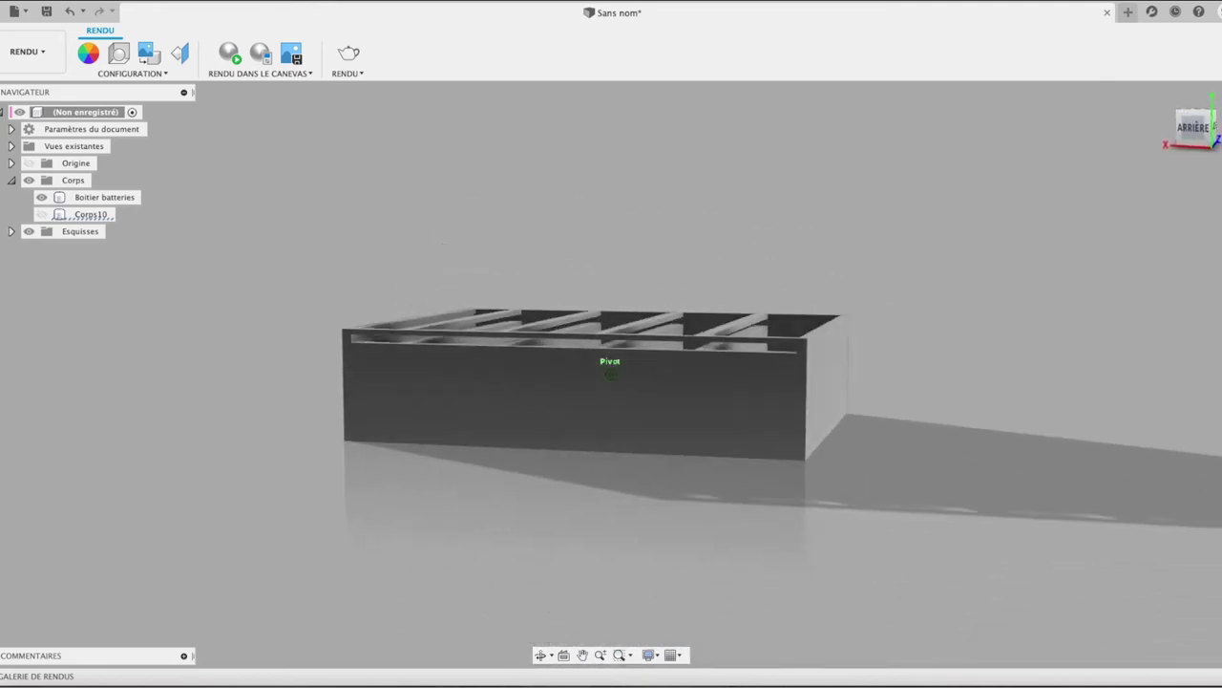
shift+middle_drag(1187, 141, 1216, 168)
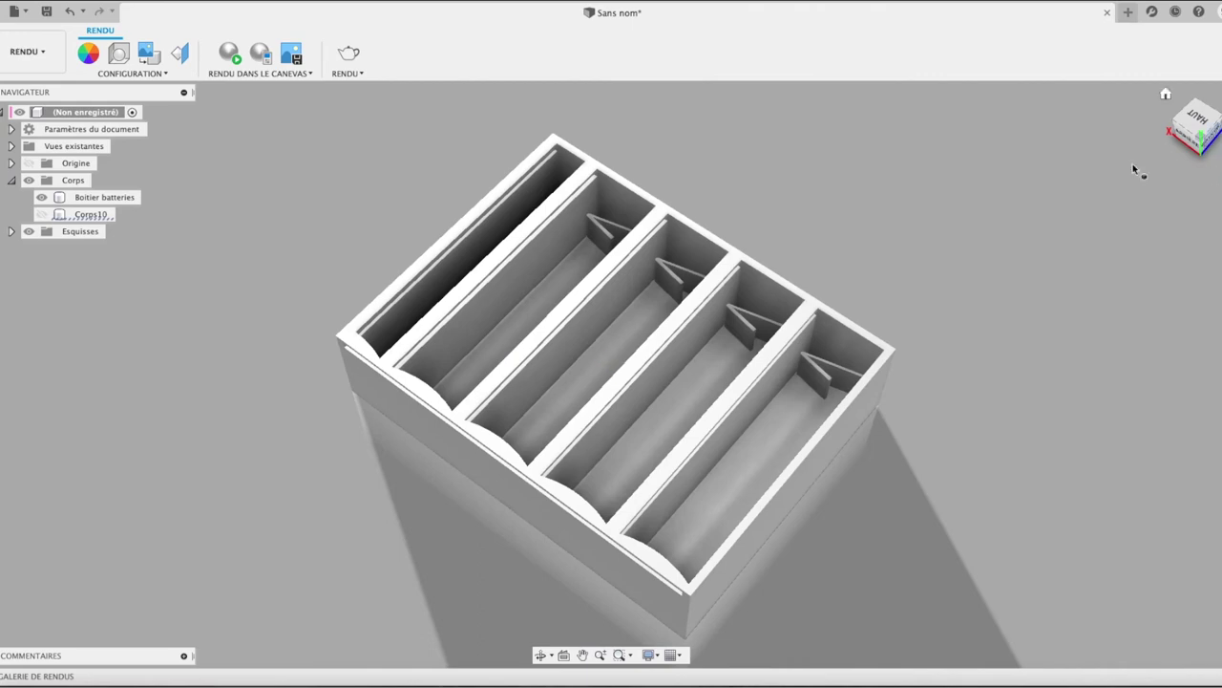
- Return to the Design workspace and show Corps10 again
click(33, 75)
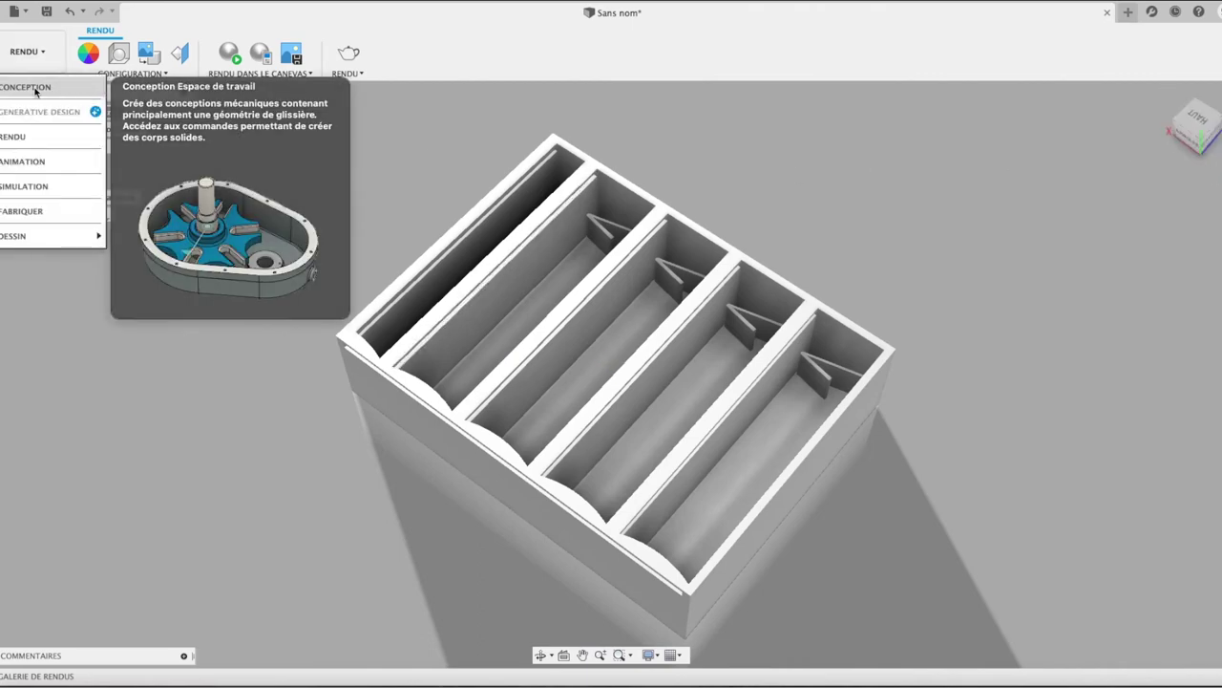
click(25, 87)
click(42, 215)
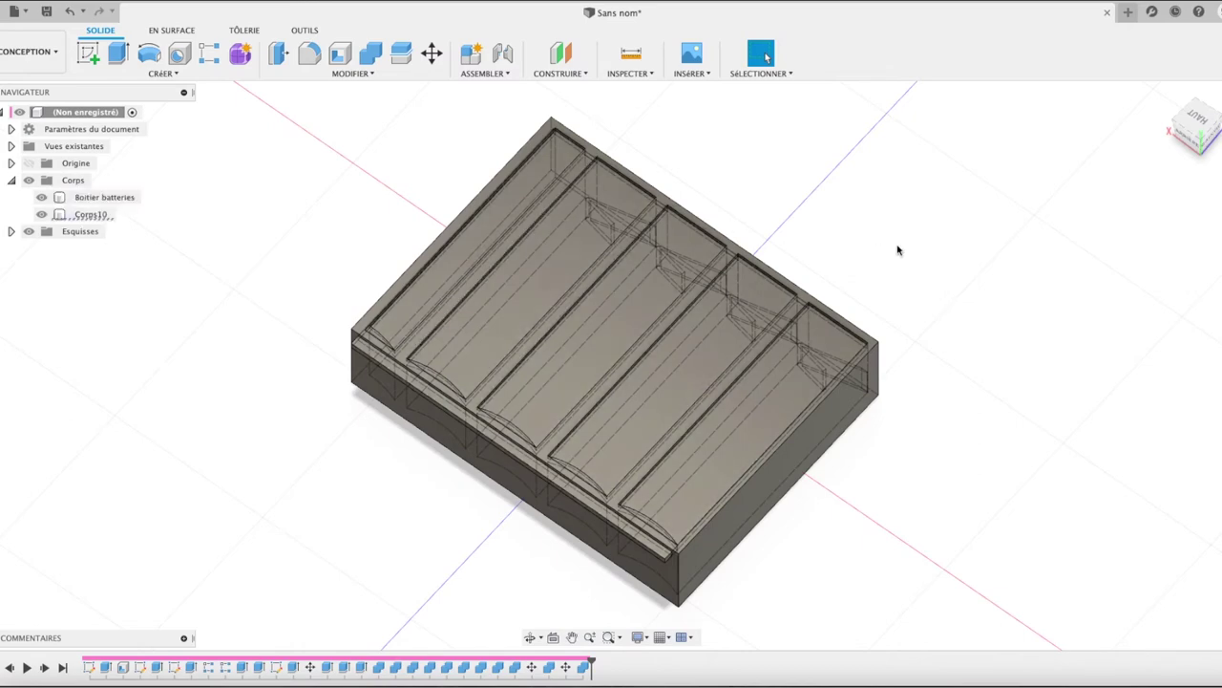
- Hide Boitier batteries, switch to the Left view and start a sketch on the side plane
click(42, 197)
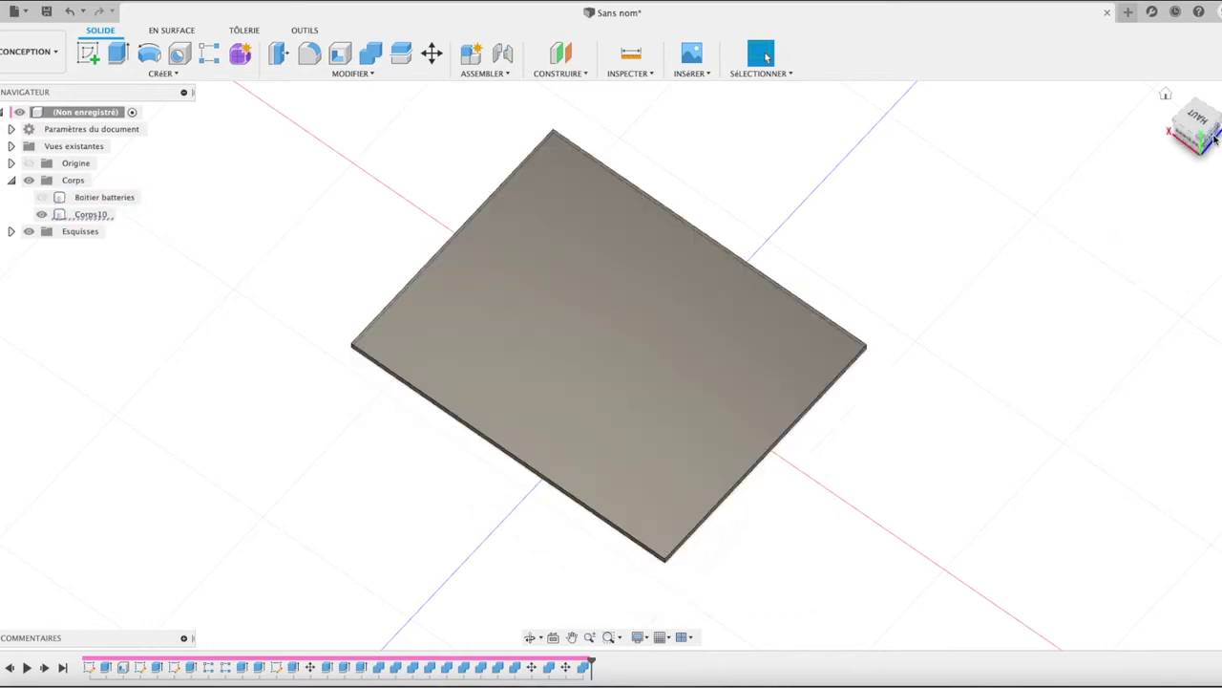
click(1215, 139)
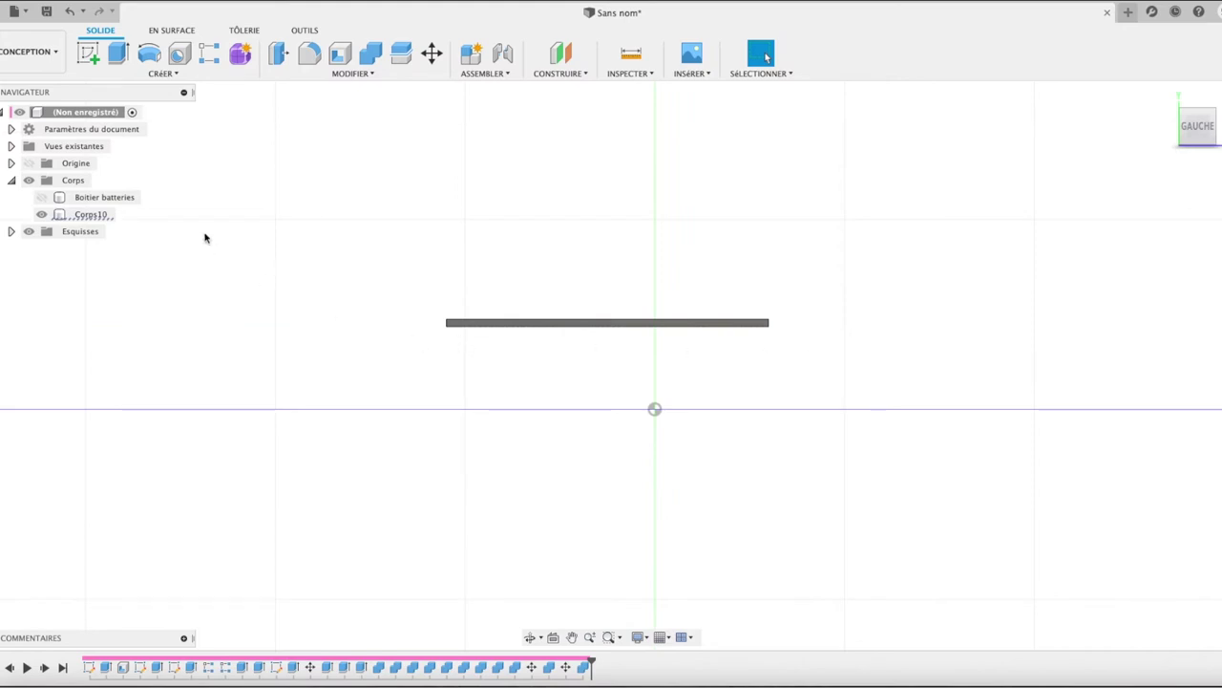
click(88, 52)
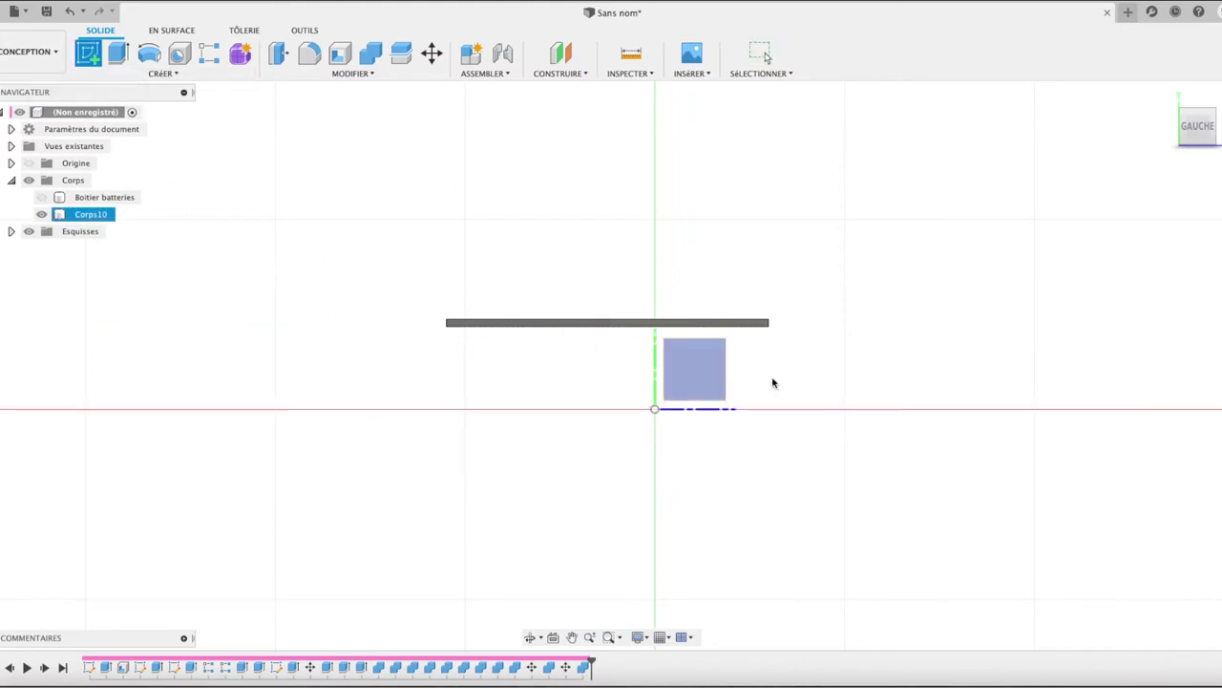
click(678, 371)
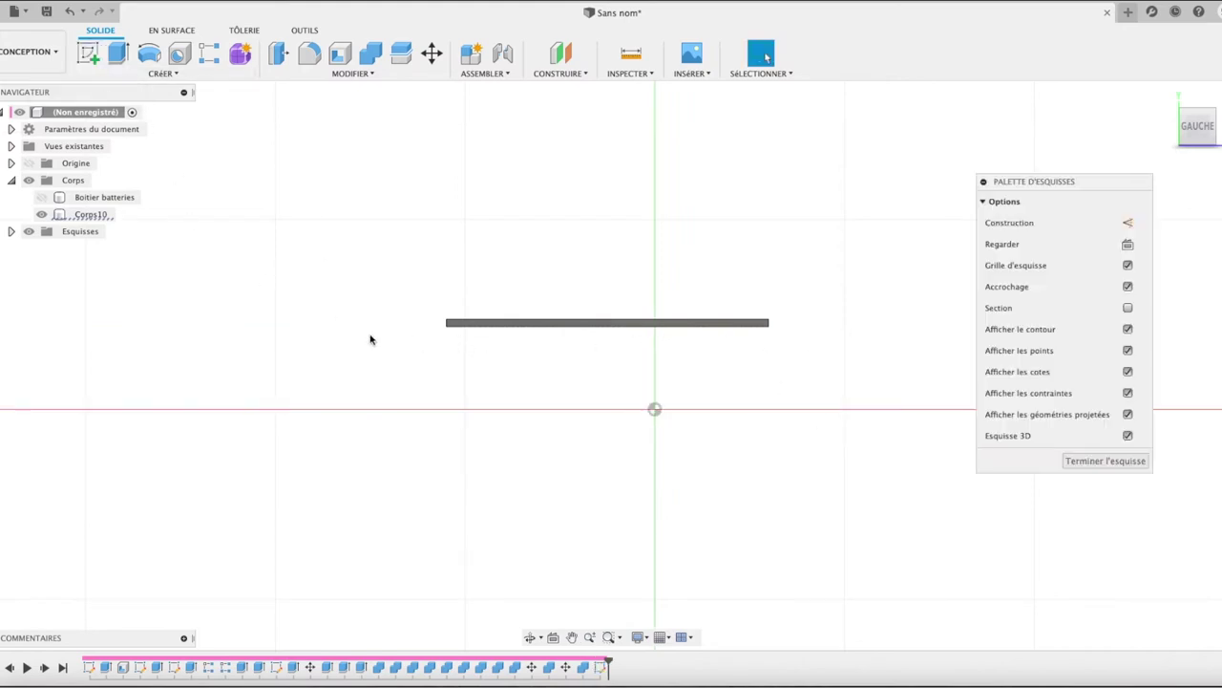
- Draw a shallow three-point arc closed by a straight line on the Corps10 plate, and finish the sketch
click(167, 74)
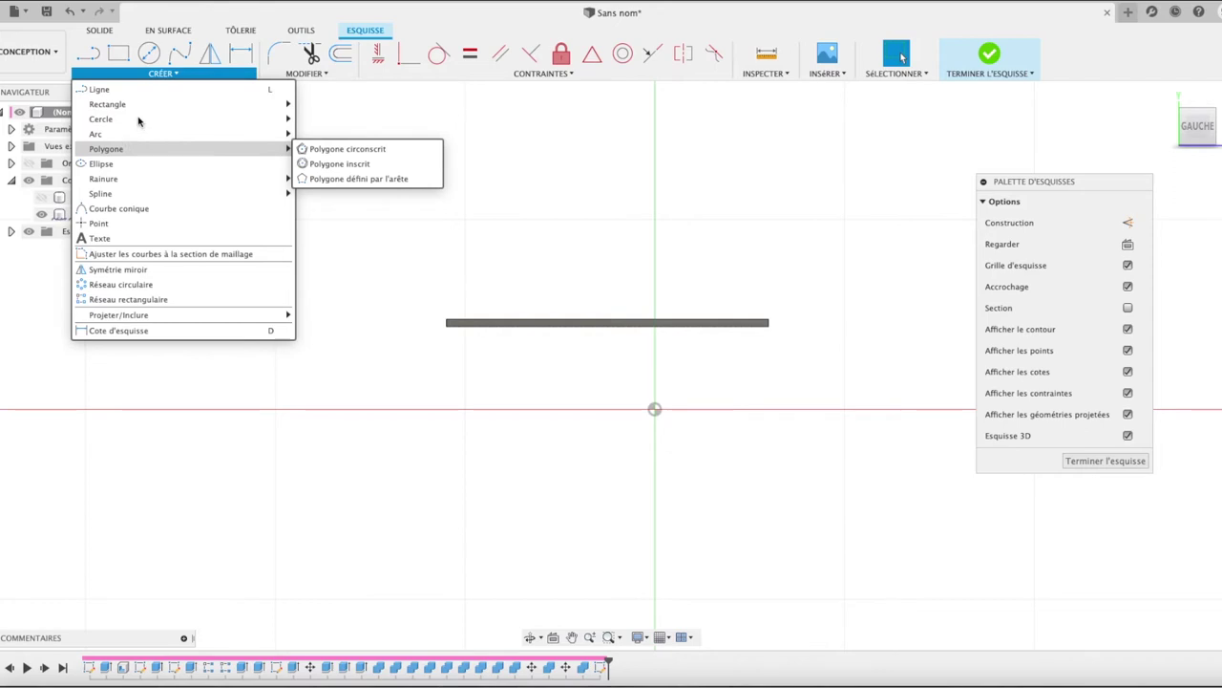
mouse_move(143, 134)
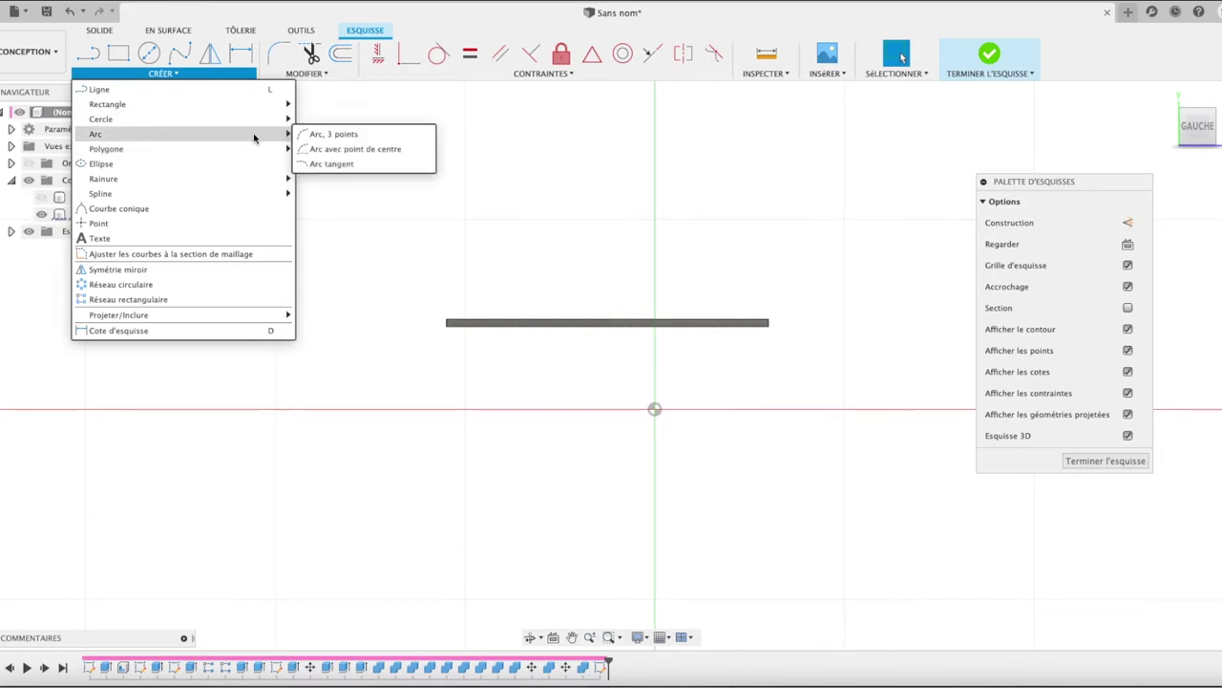
click(311, 134)
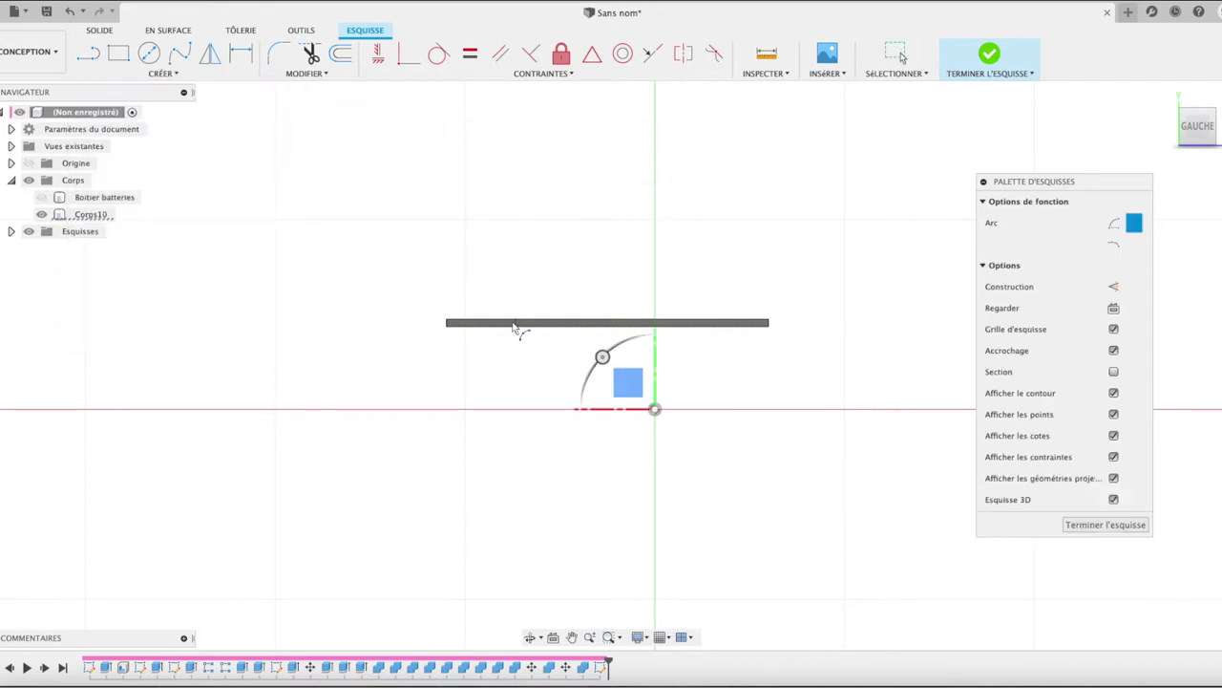
click(500, 305)
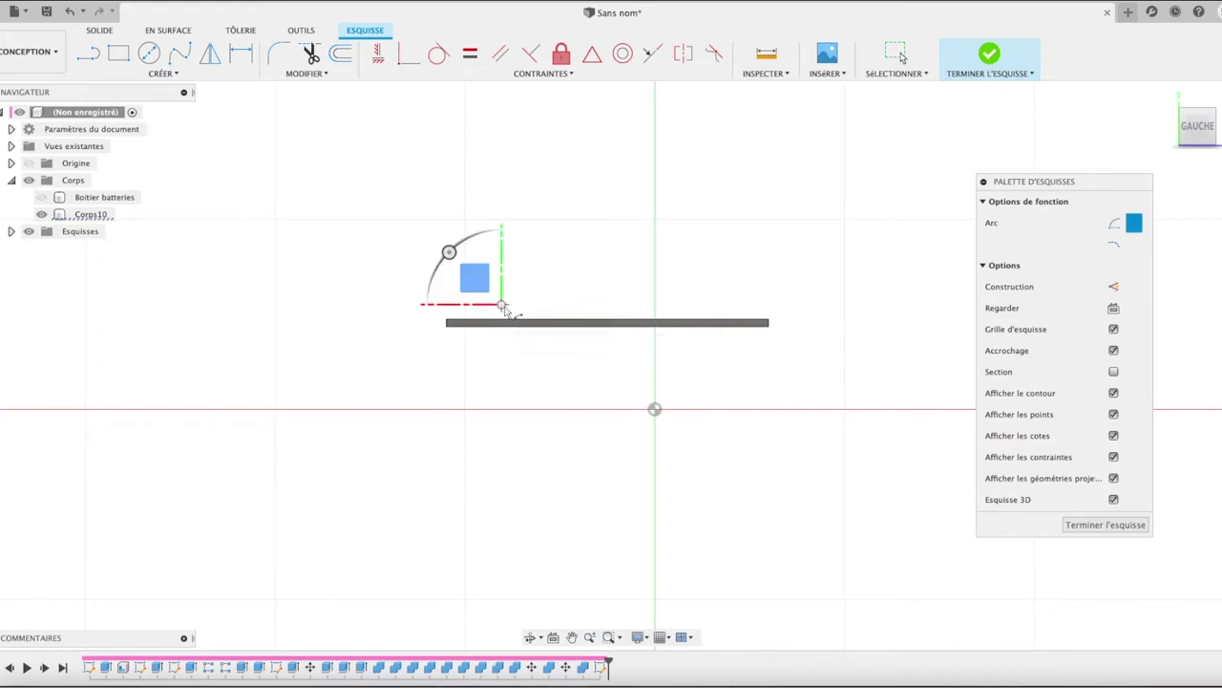
click(582, 304)
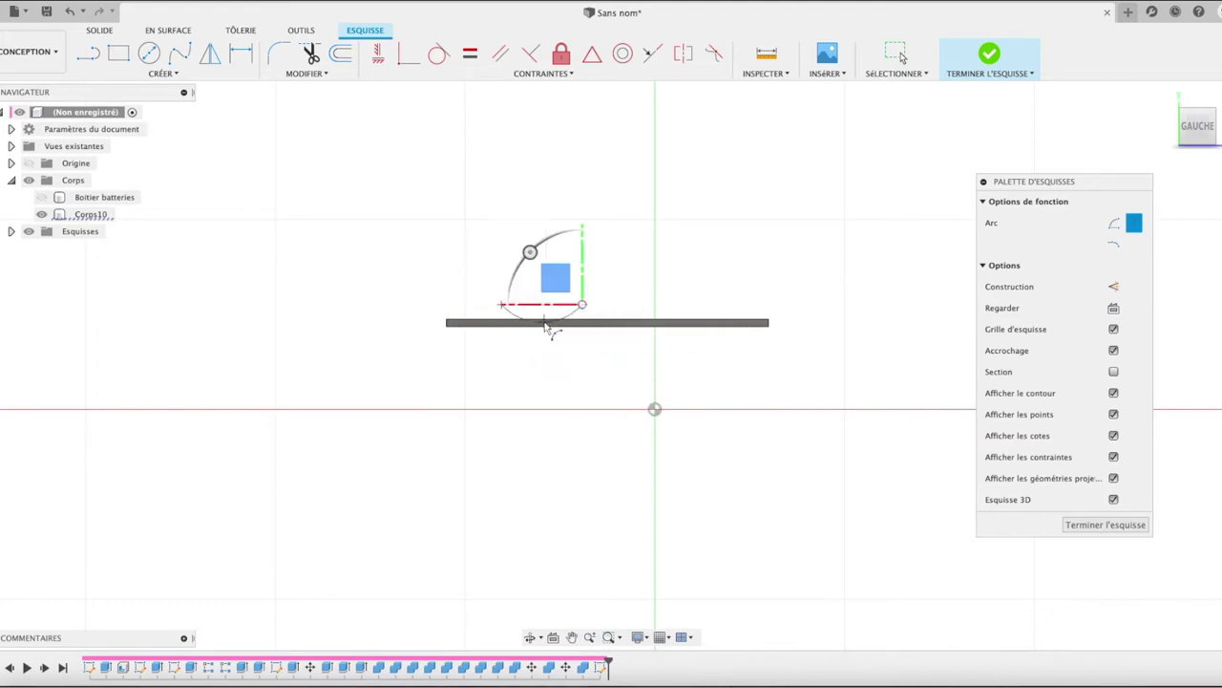
click(544, 326)
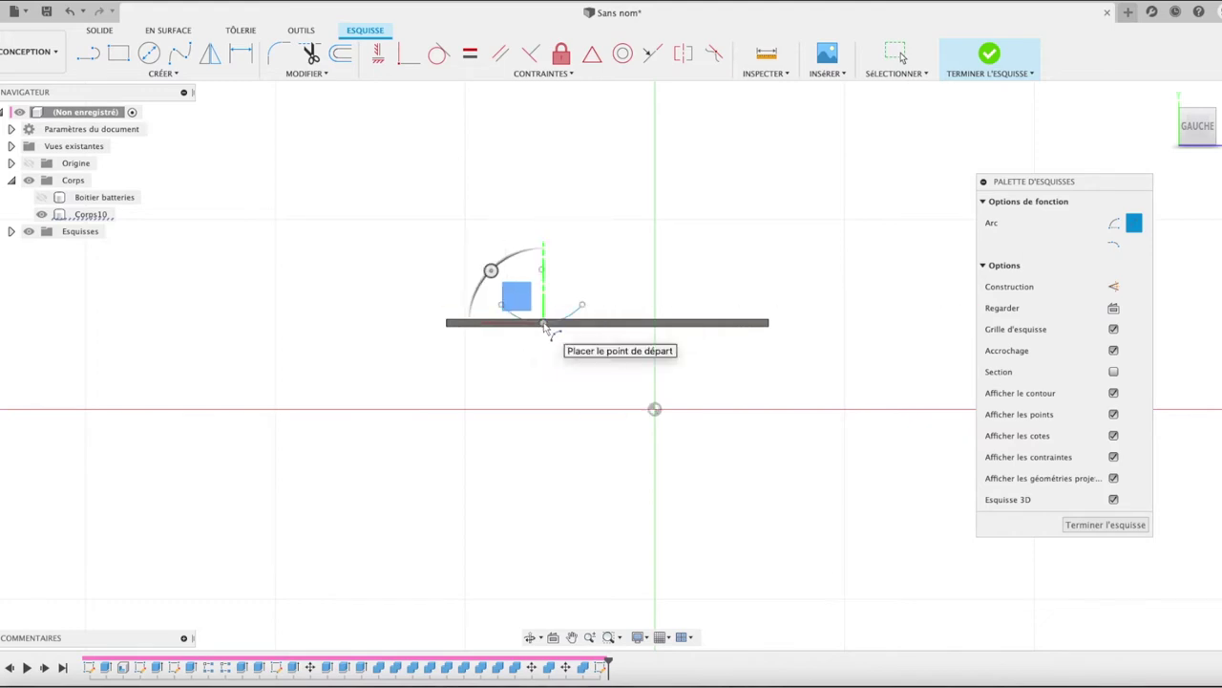
click(88, 52)
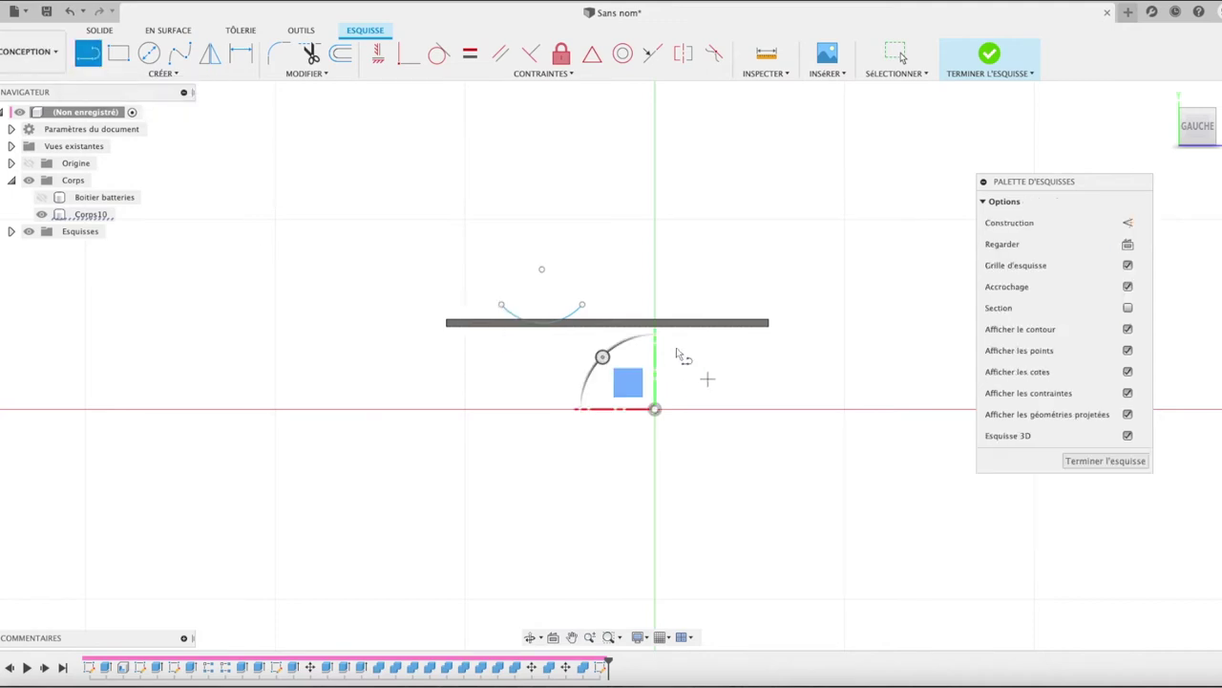
click(501, 304)
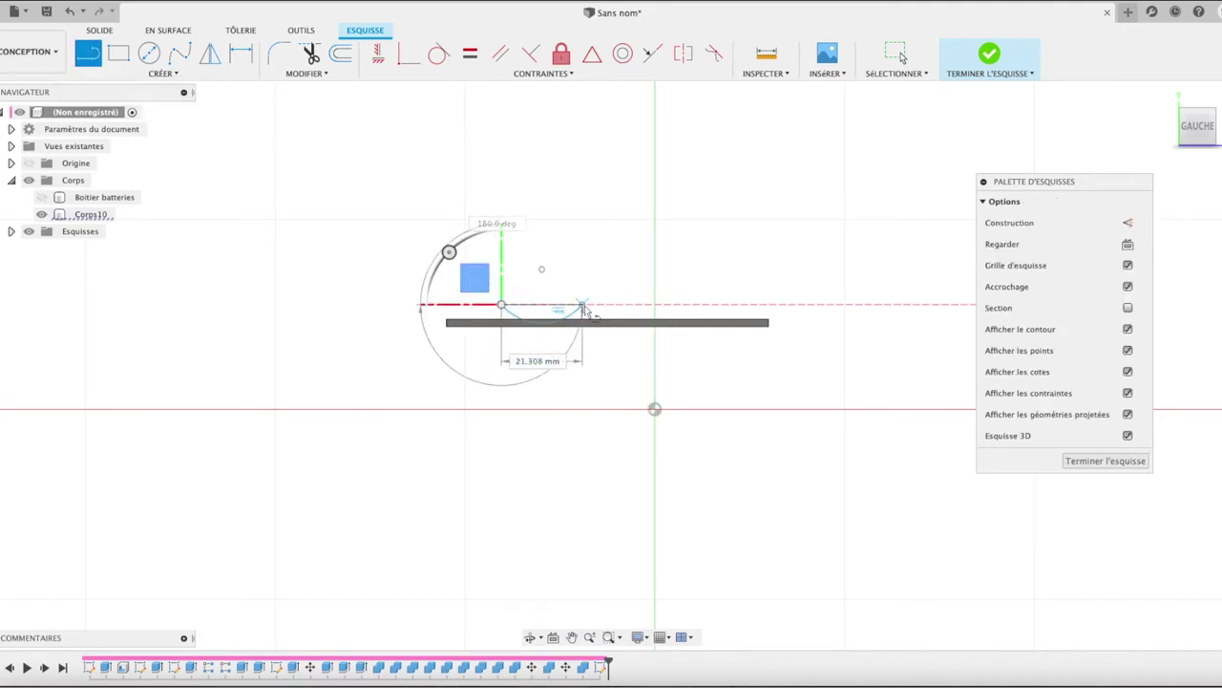
click(582, 306)
click(1098, 461)
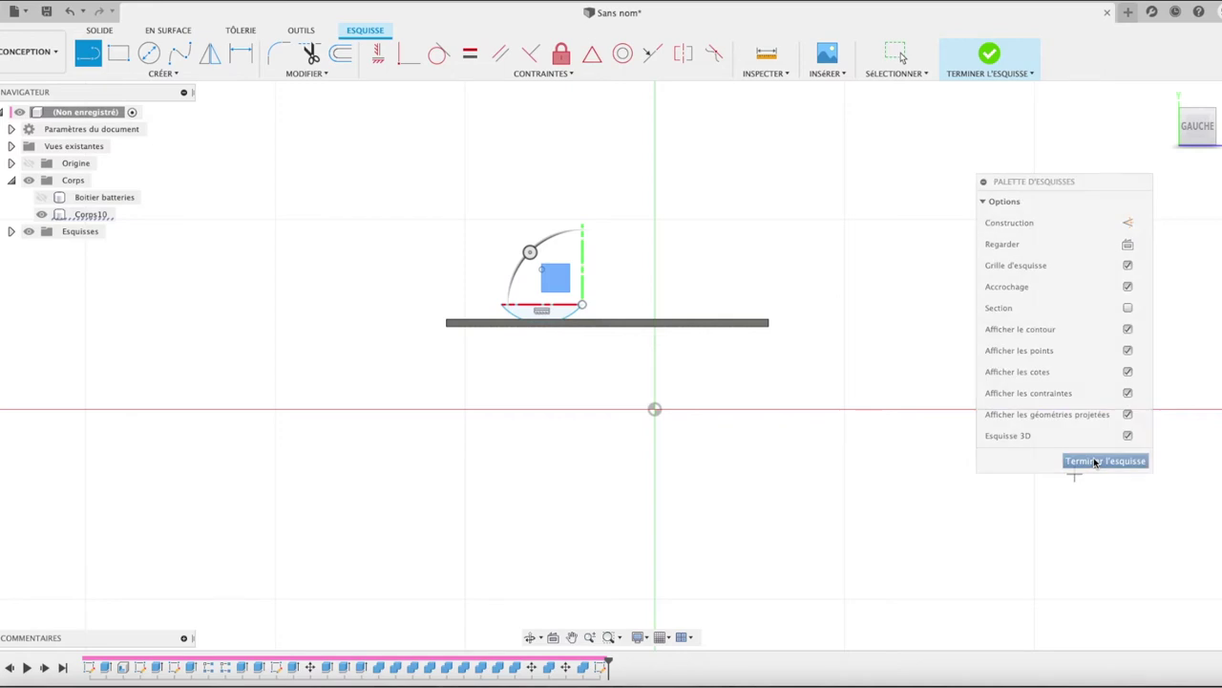
click(549, 316)
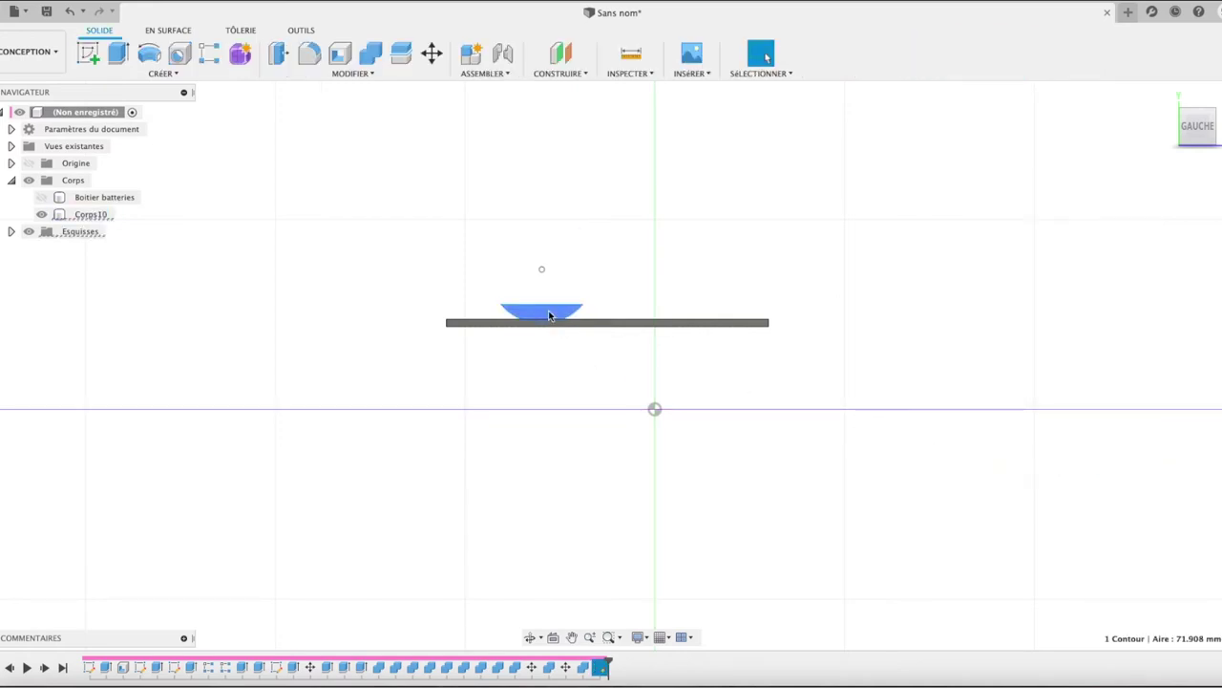
- Extrude the arc profile 12.743 mm as a new body, Corps13
key(e)
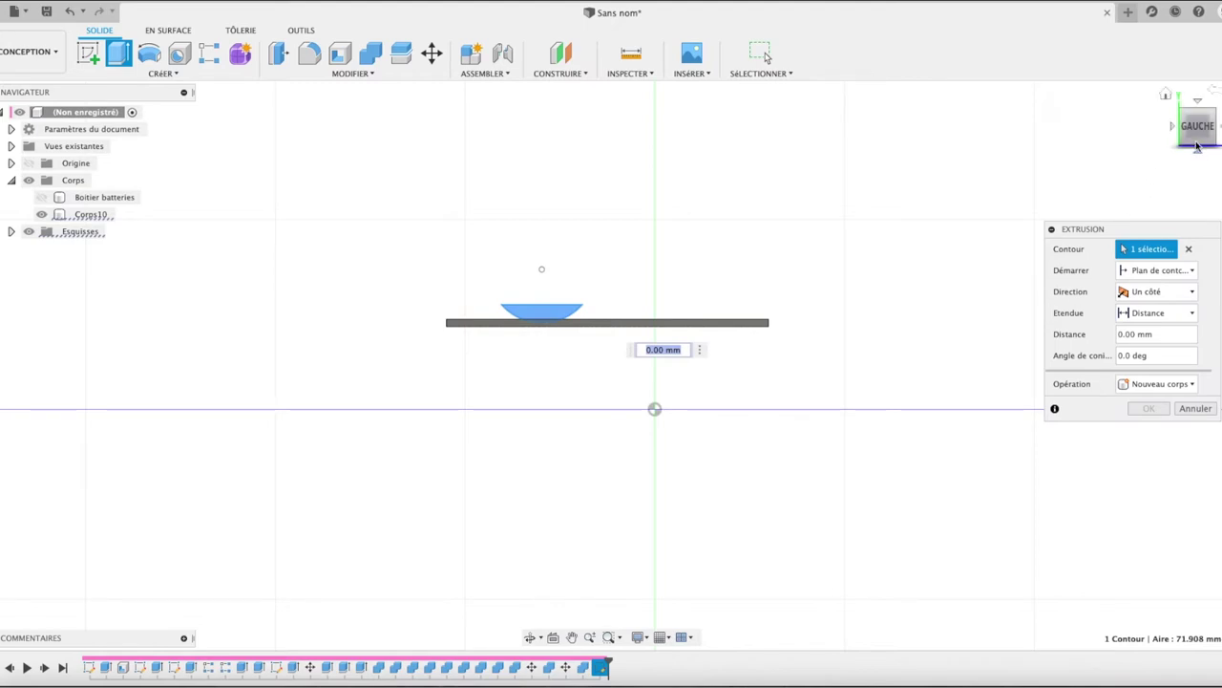
drag(1197, 148, 1211, 151)
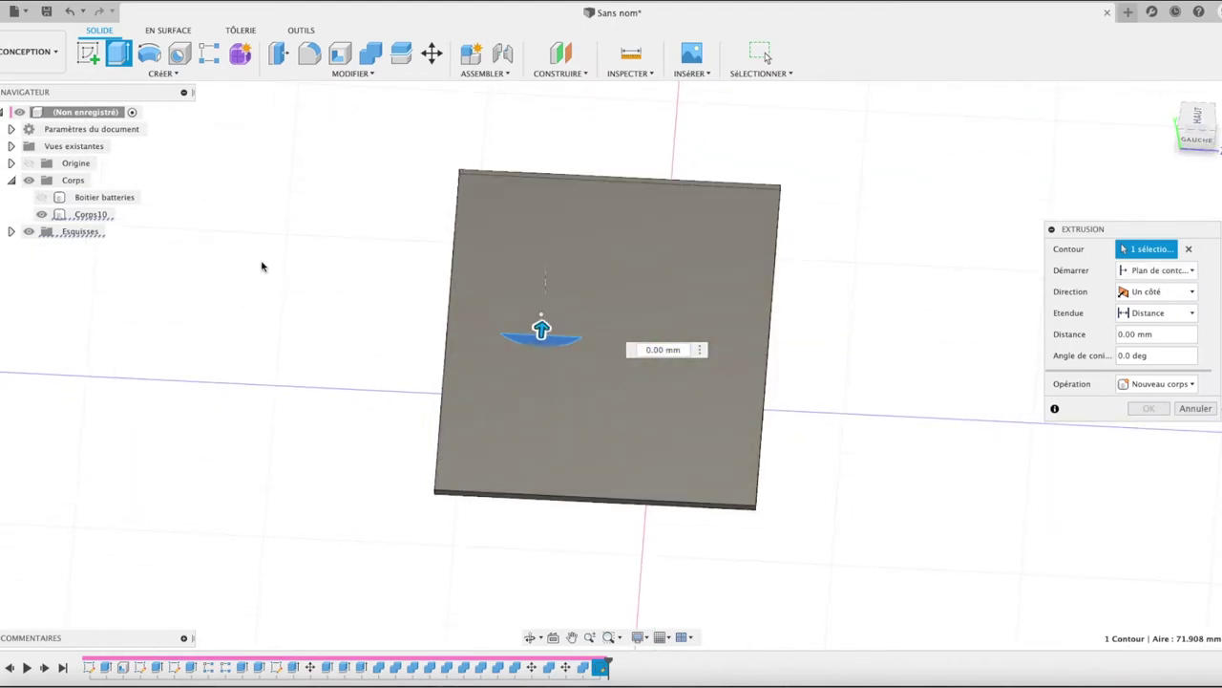
click(41, 197)
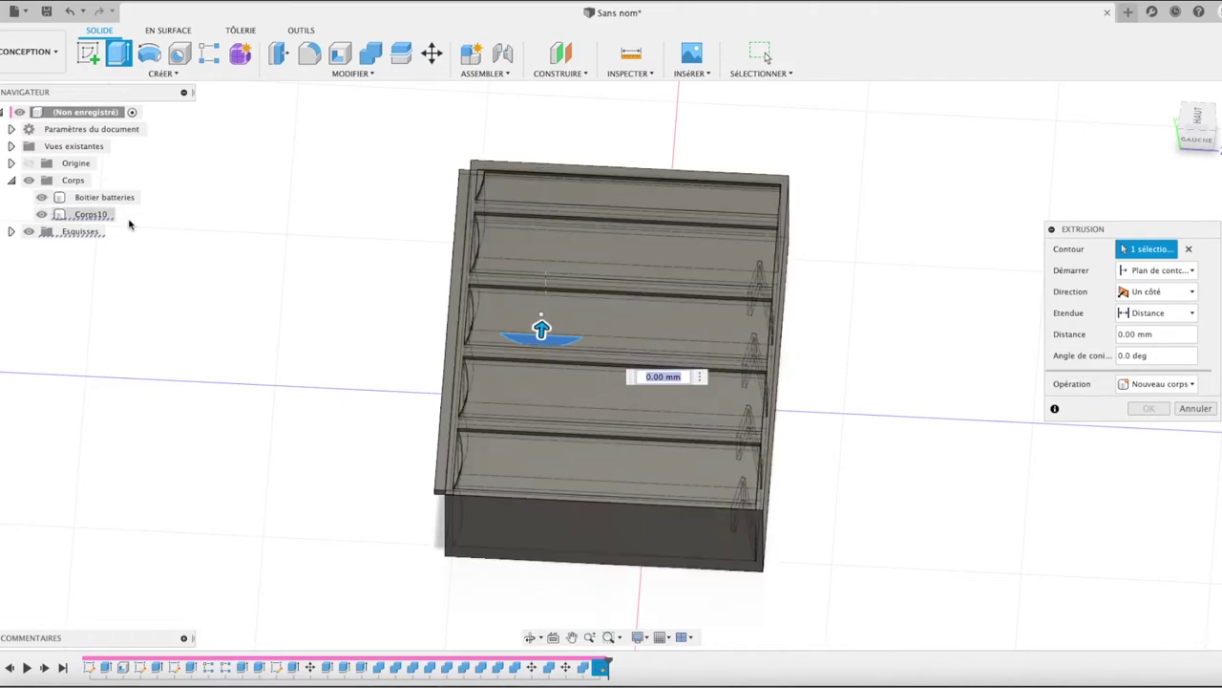
click(1196, 119)
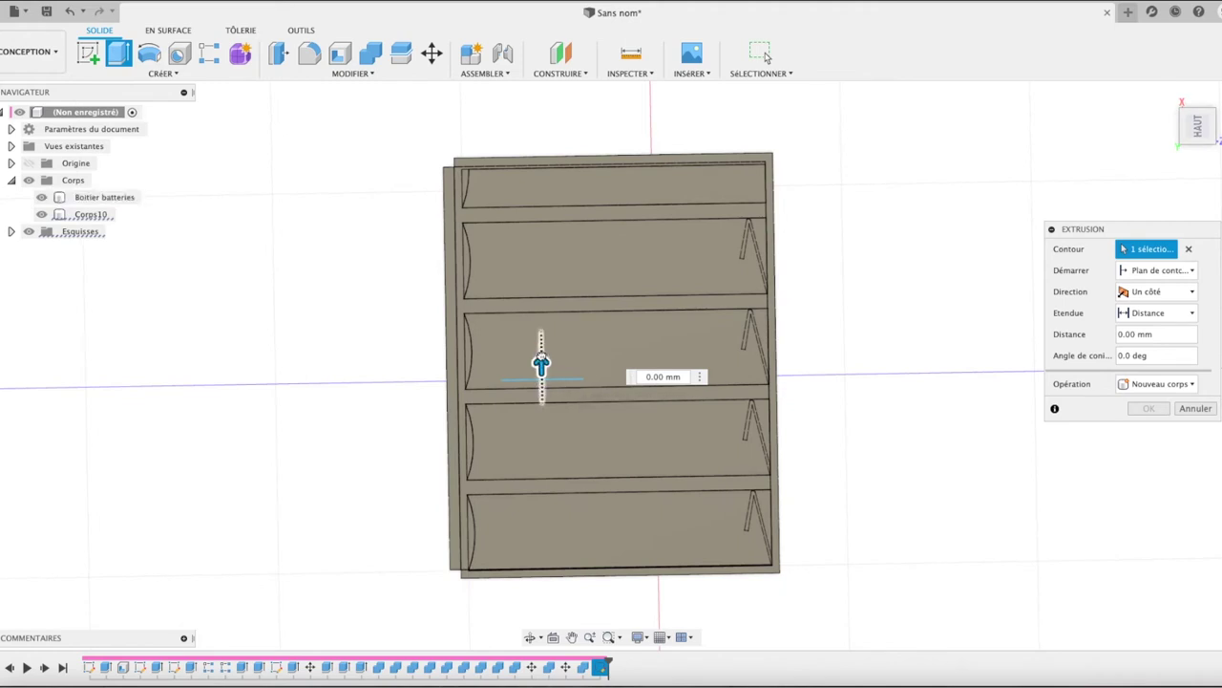
drag(541, 362, 541, 316)
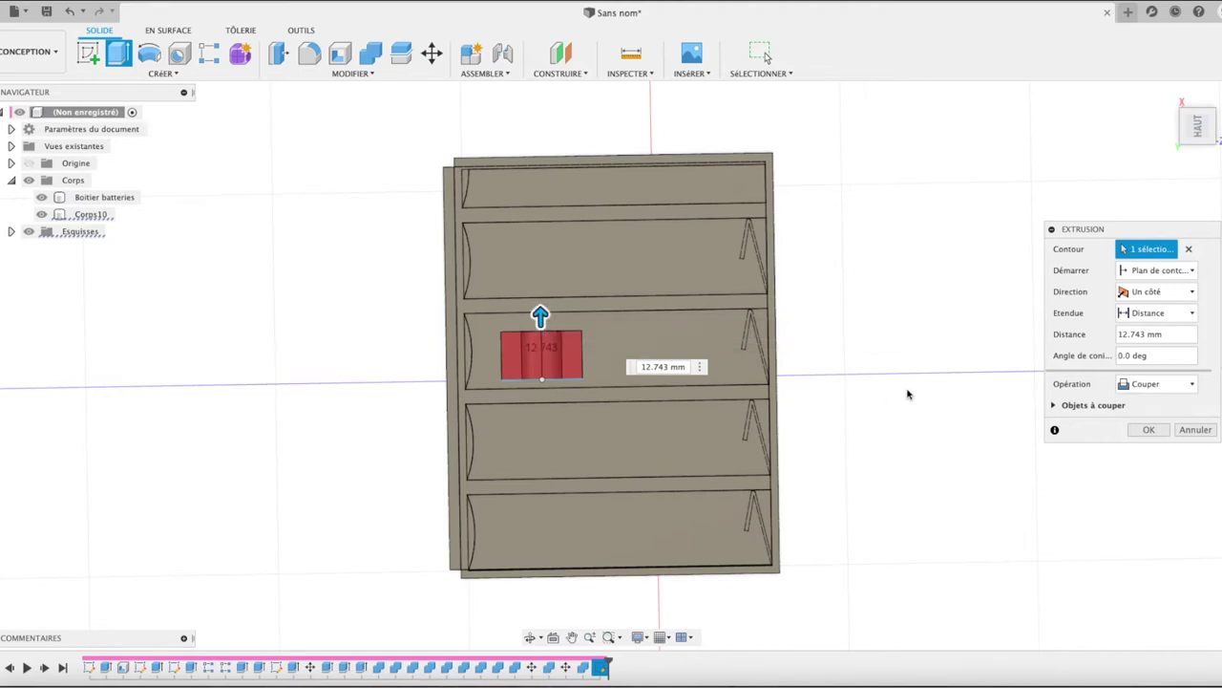
click(1138, 386)
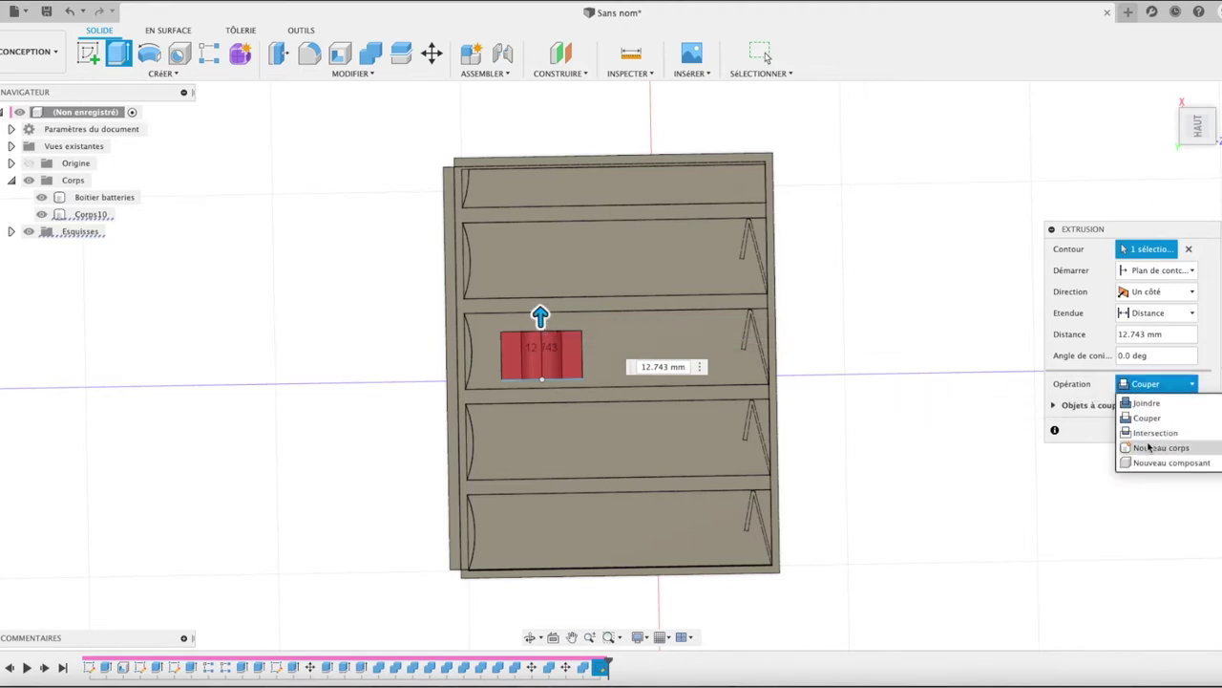
click(1150, 446)
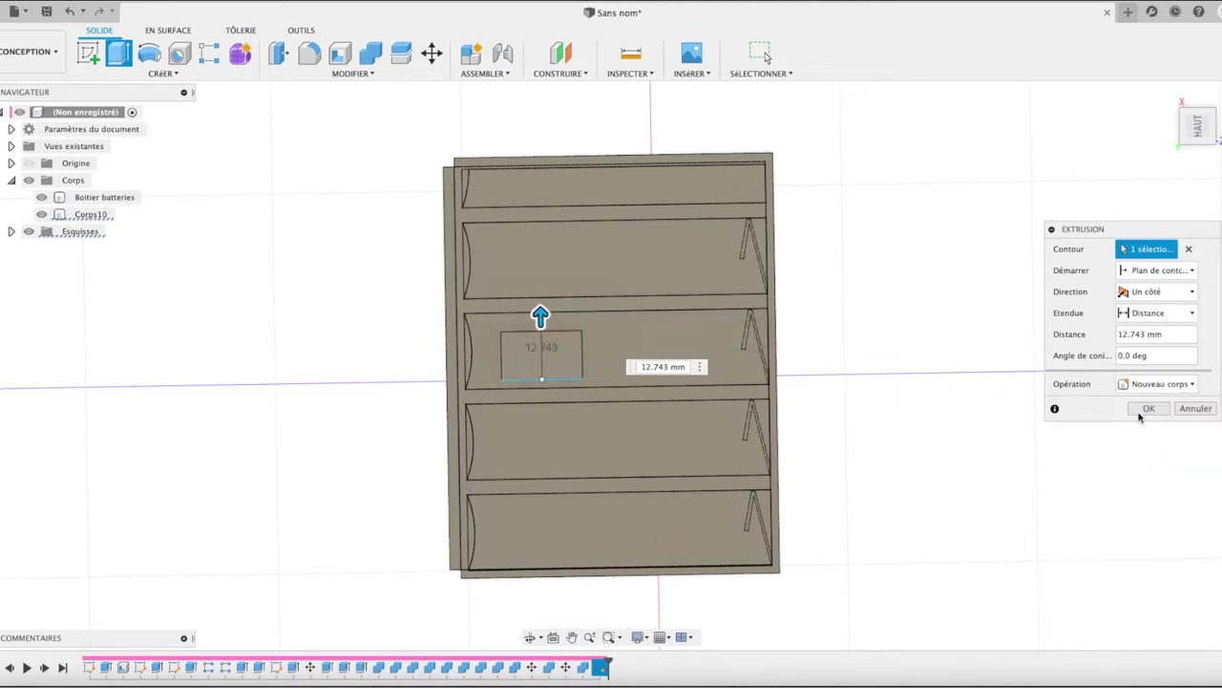
click(1149, 408)
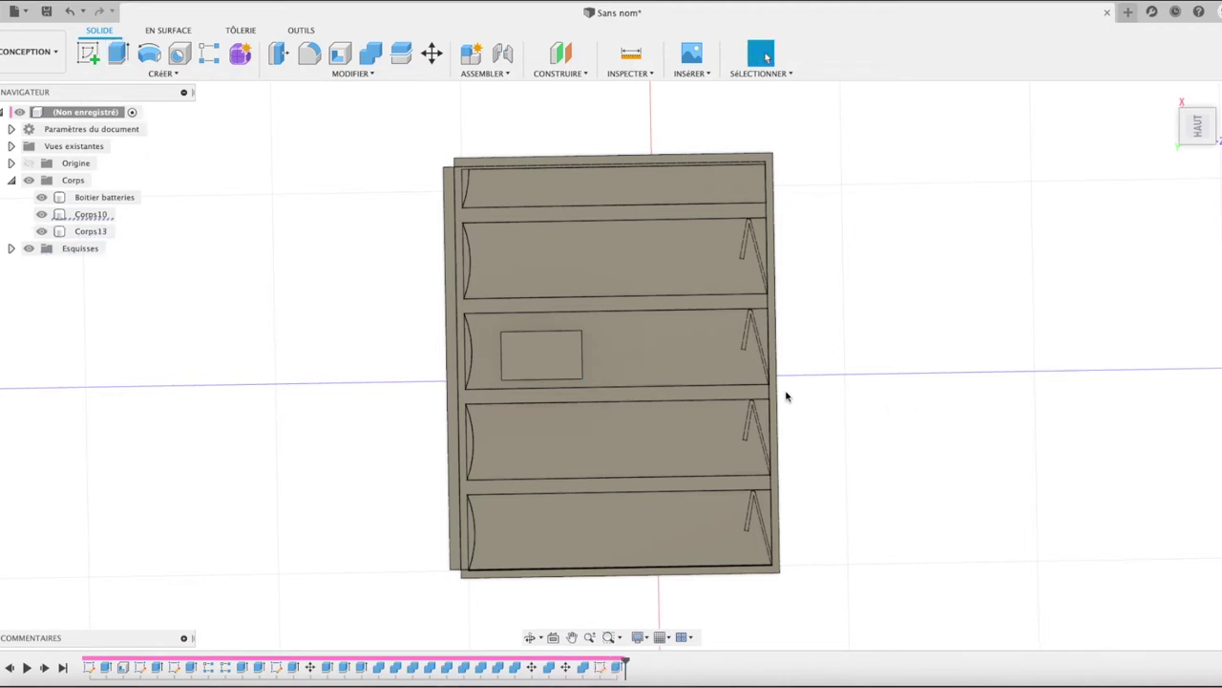
- Move Corps13 up 25.078 mm into the second compartment
click(103, 232)
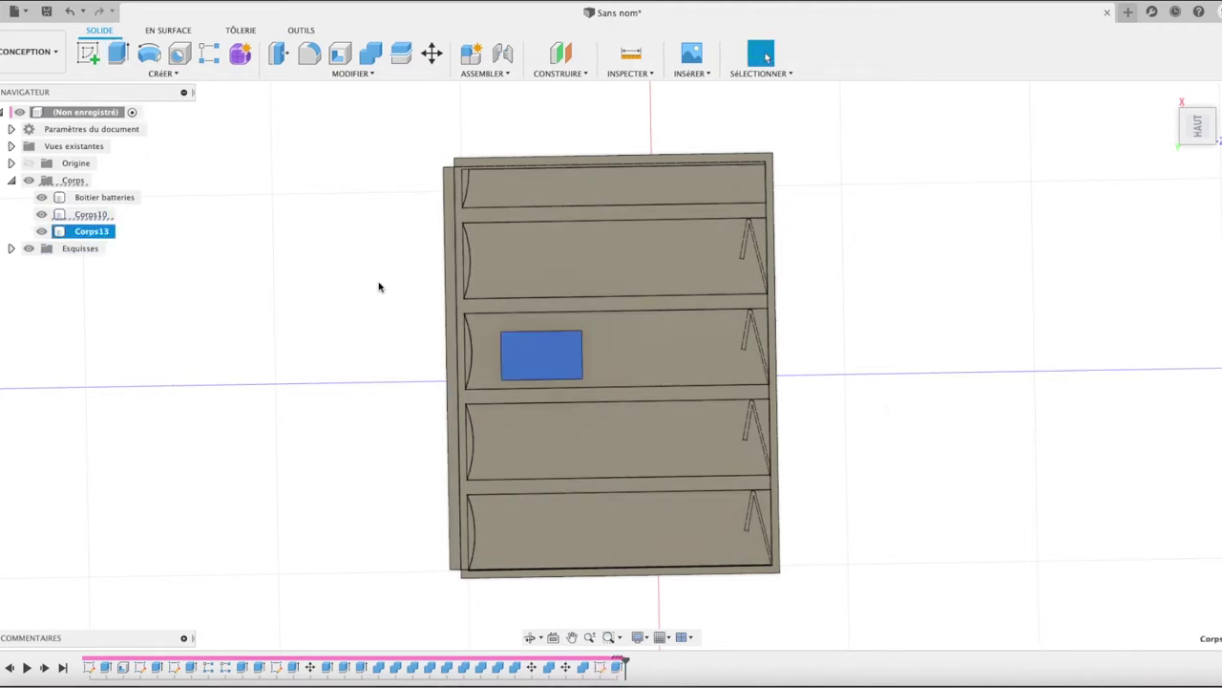
key(m)
mouse_move(499, 338)
mouse_down()
mouse_move(499, 229)
mouse_move(495, 247)
mouse_up()
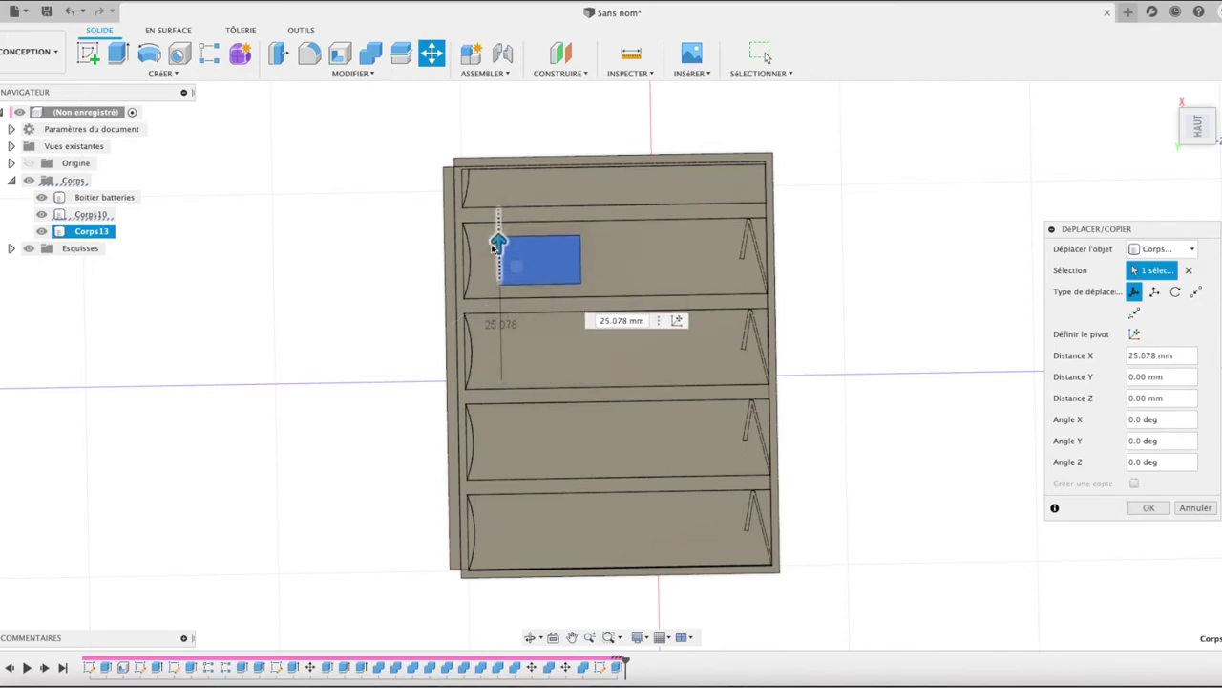
click(1147, 507)
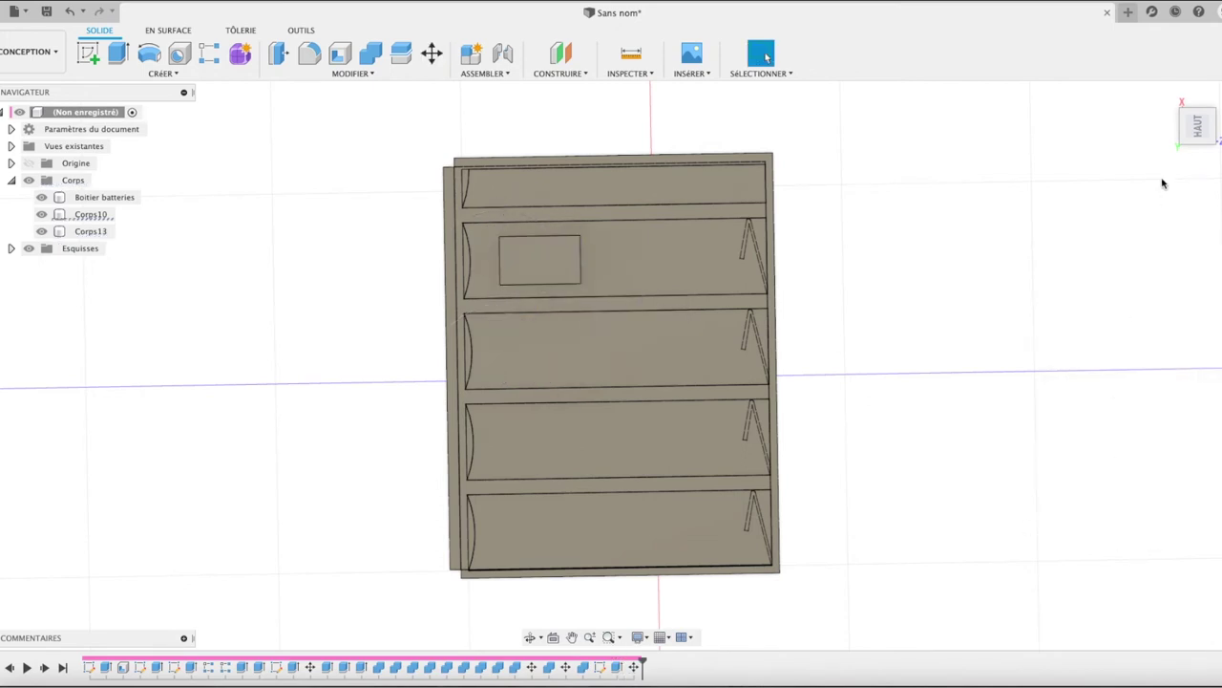
- Inspect the lid alone from the side, then show the box again in top view and reselect Corps13
shift+scroll(766, 58, down, 5)
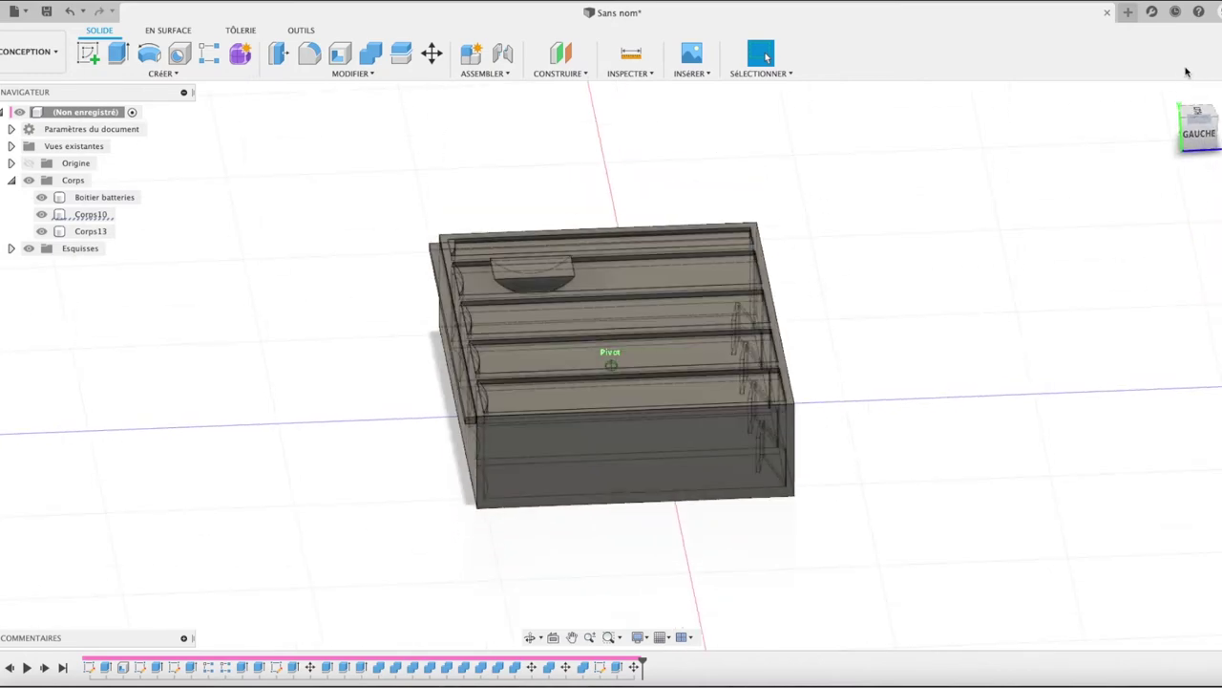
shift+scroll(766, 58, up, 5)
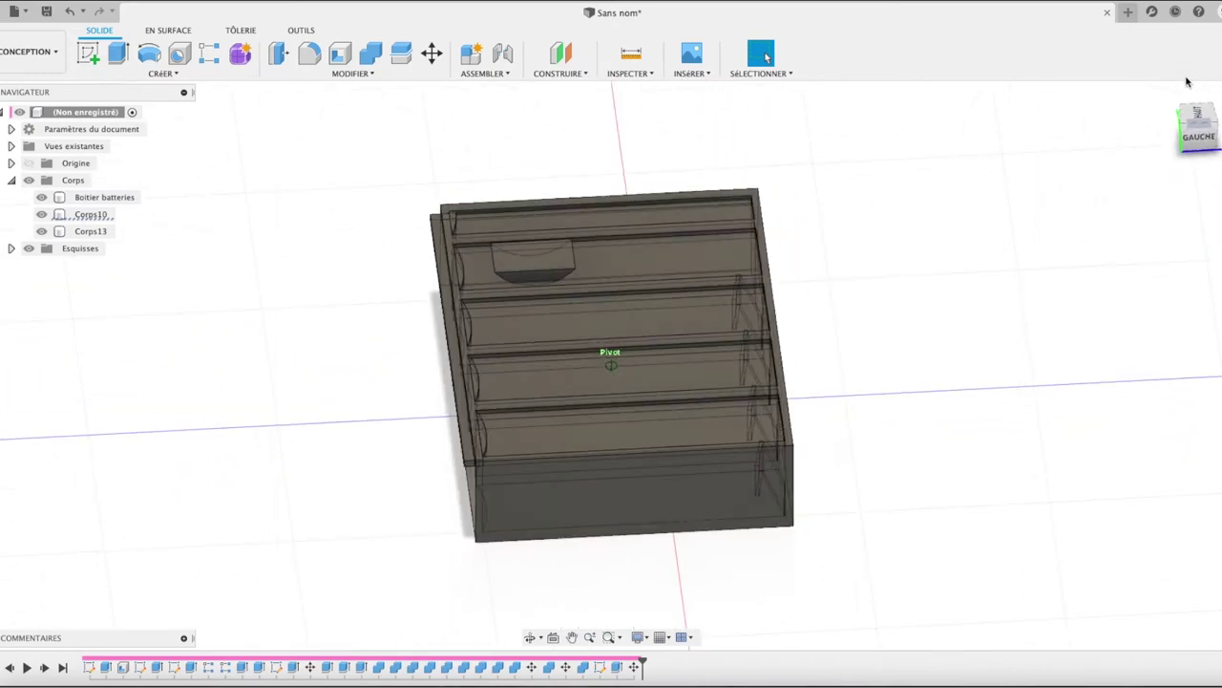
click(41, 196)
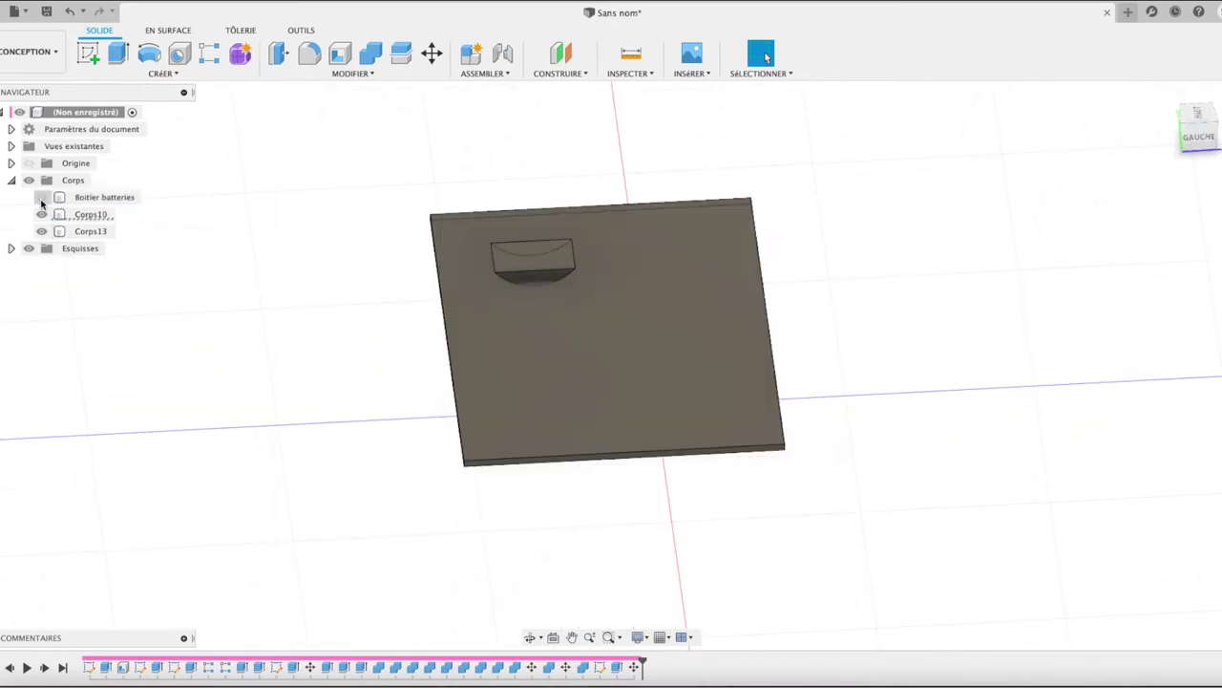
mouse_move(1215, 153)
mouse_down()
mouse_move(1187, 107)
mouse_move(1189, 134)
mouse_up()
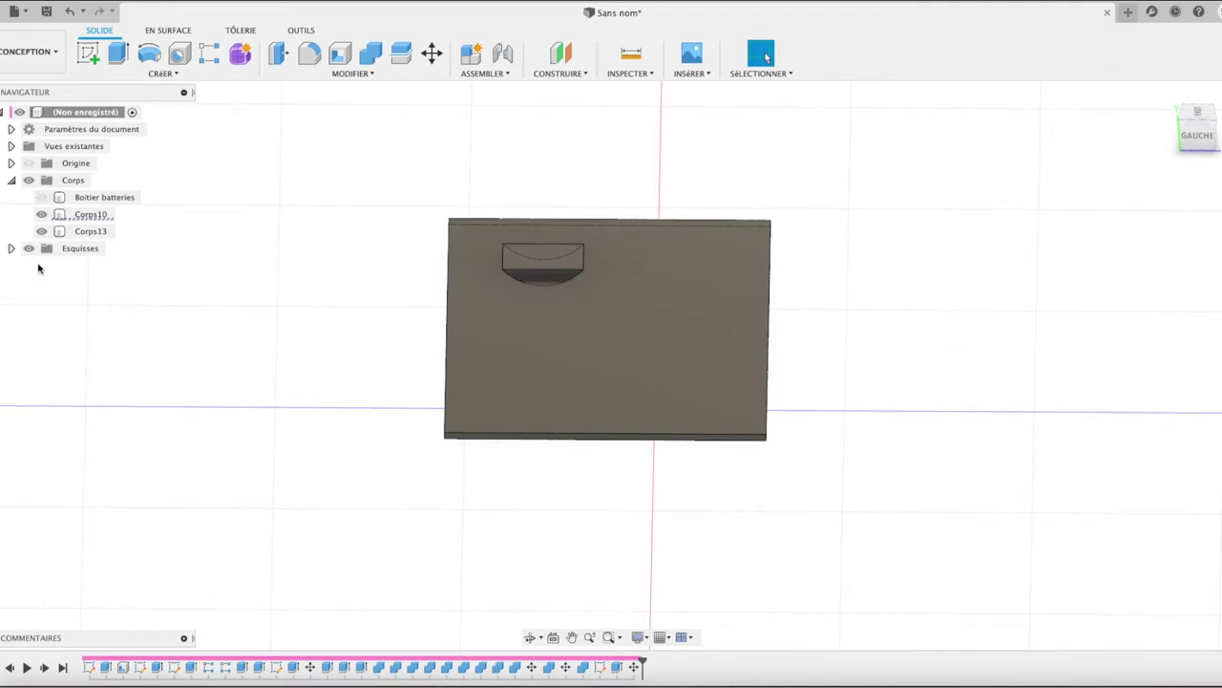
click(41, 197)
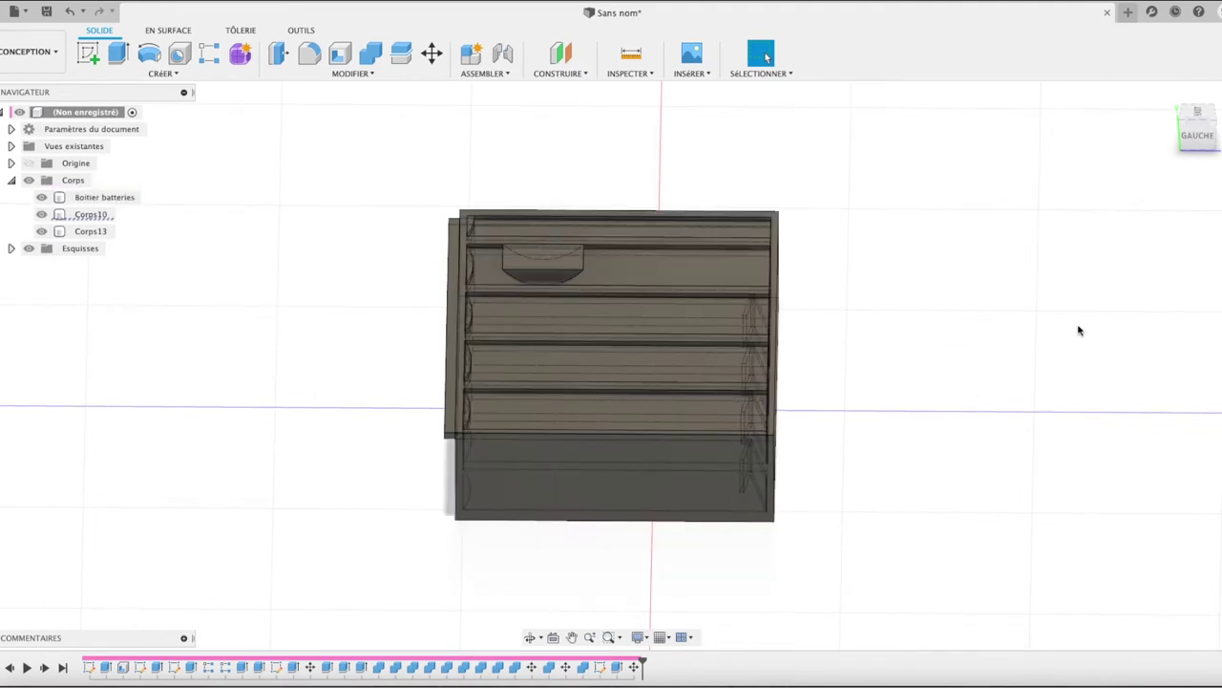
click(1196, 116)
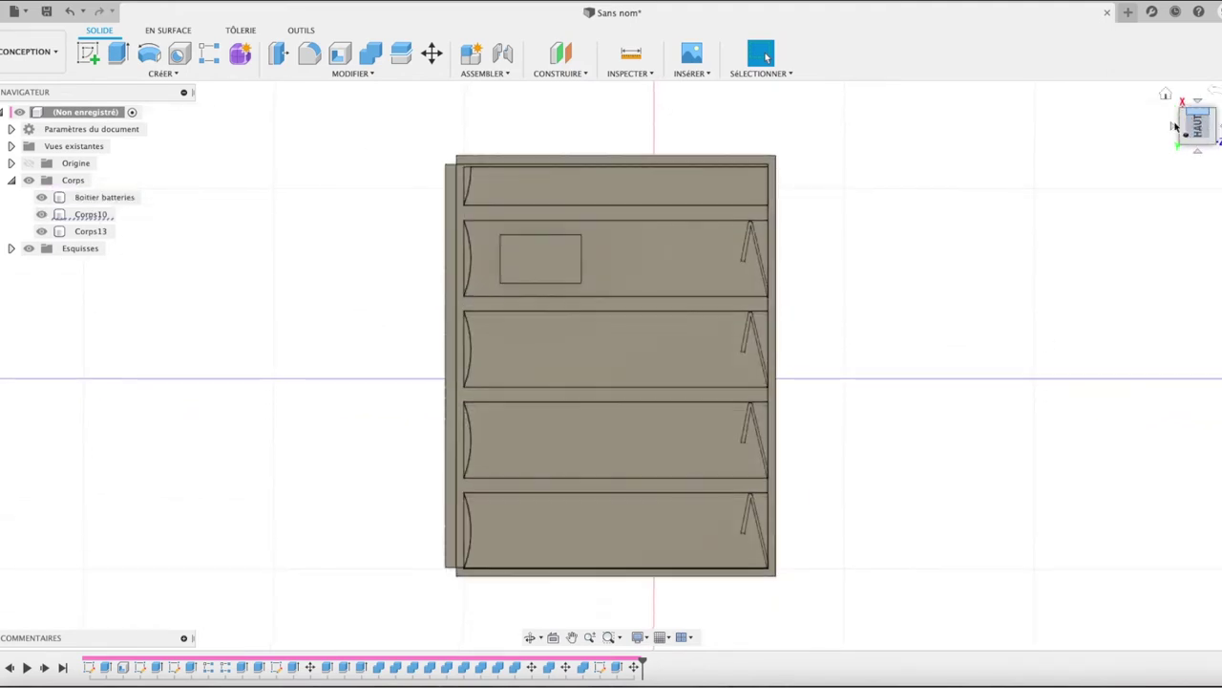
click(92, 231)
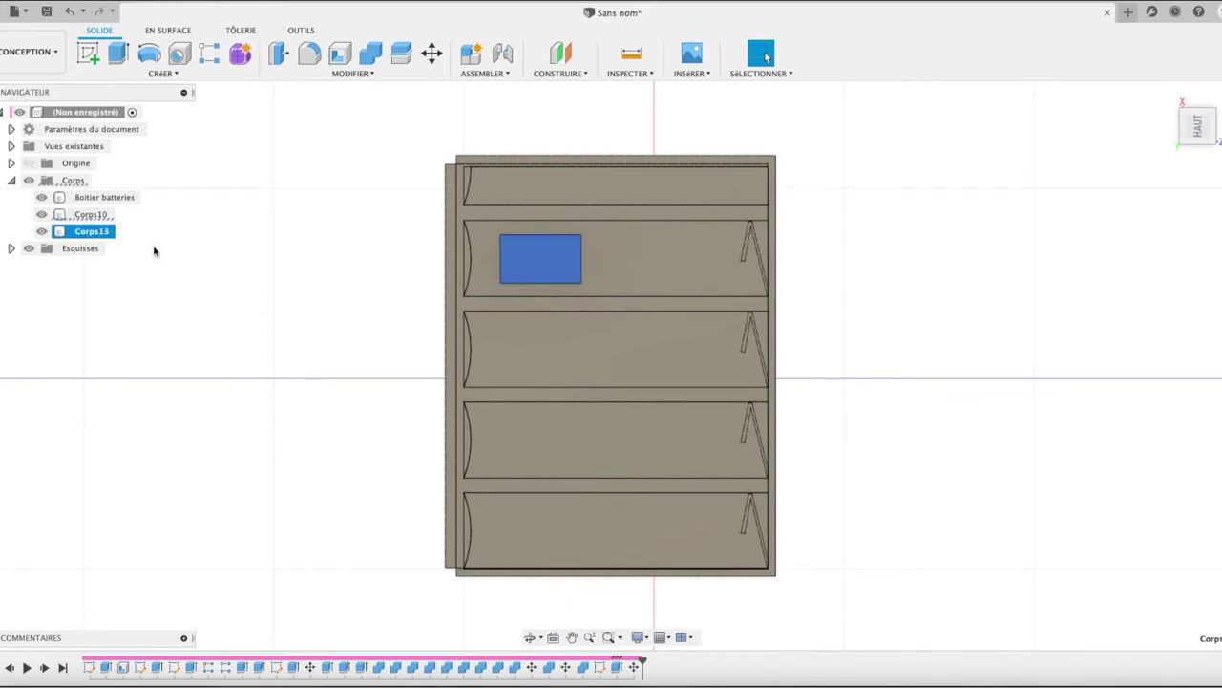
- Paste a copy of Corps13 as Corps14 and move it down 47.584 mm into the fourth compartment
key(ctrl+v)
drag(500, 240, 500, 423)
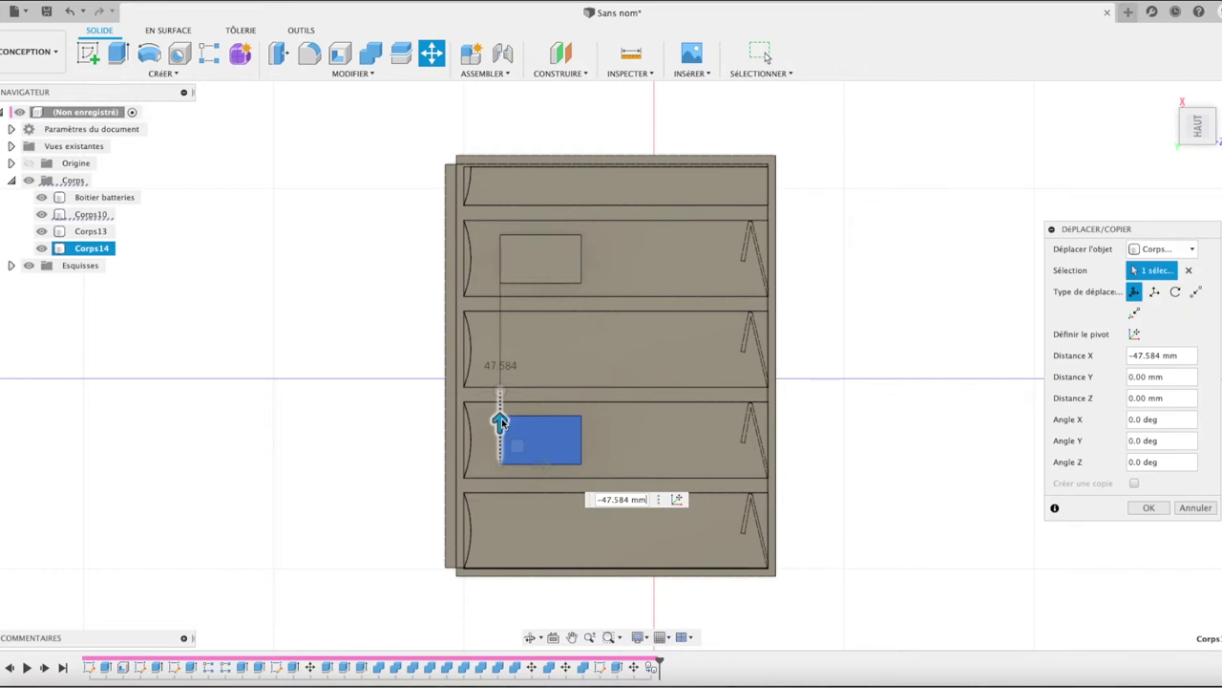
click(1149, 507)
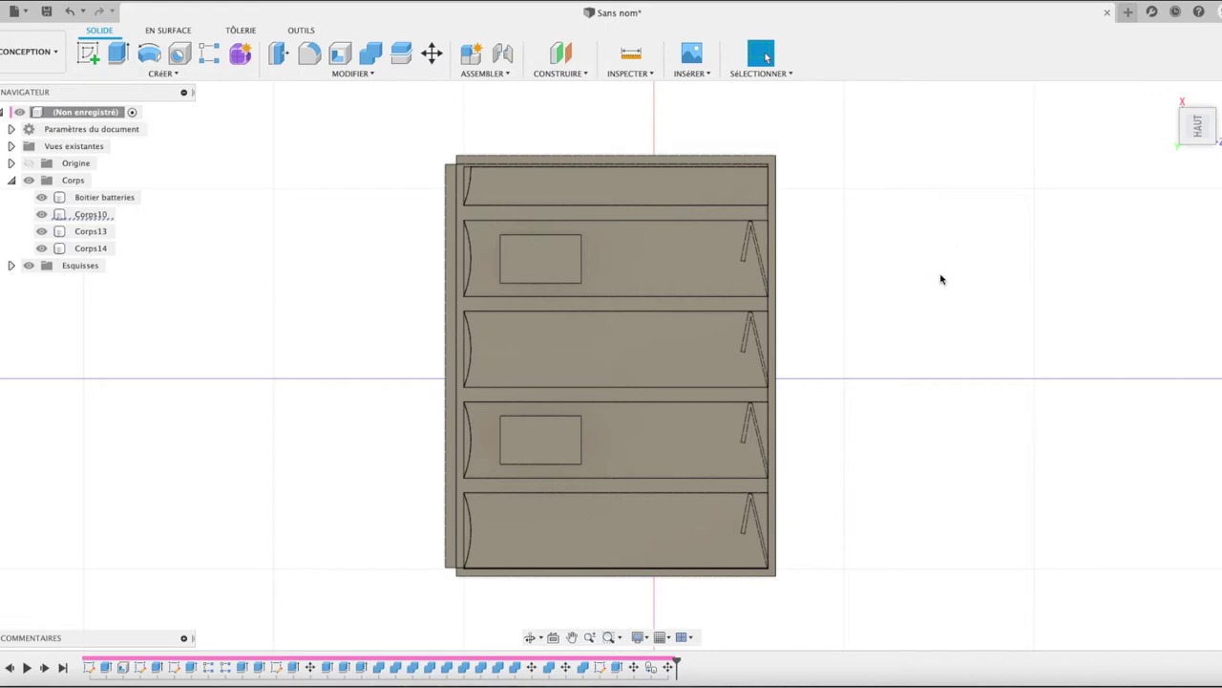
- With the box hidden, cut Corps13 and Corps14 out of the Corps10 lid, then show the box again
click(41, 196)
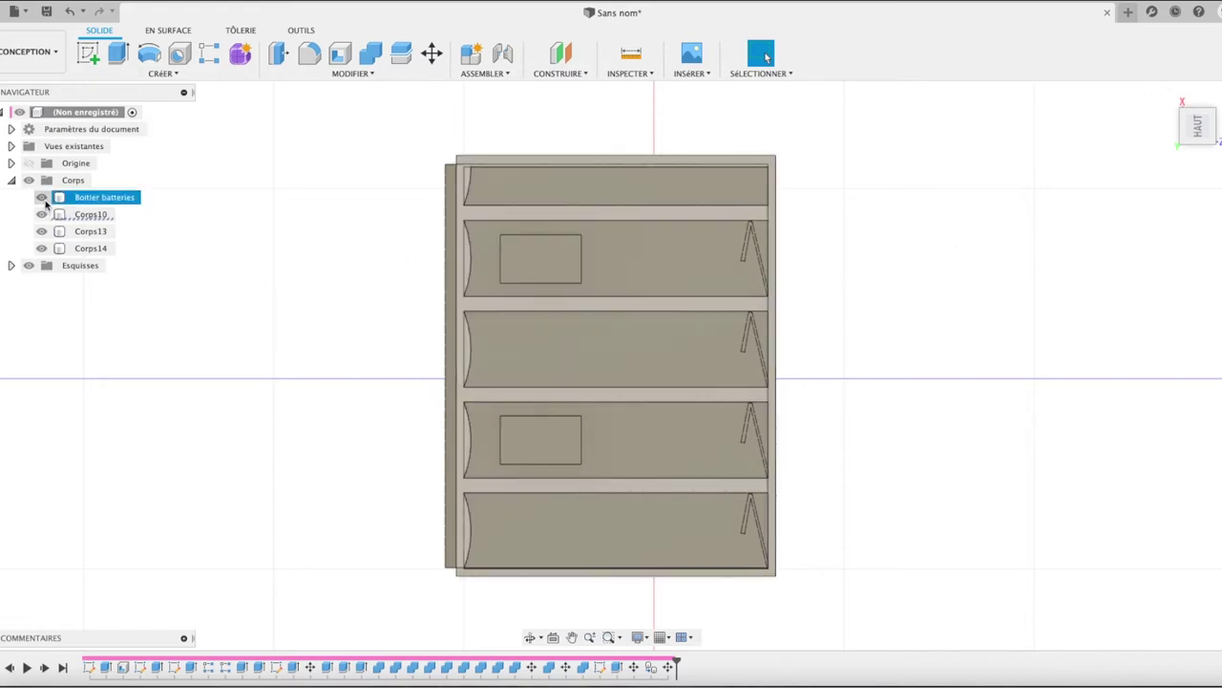
click(371, 53)
click(507, 229)
click(530, 245)
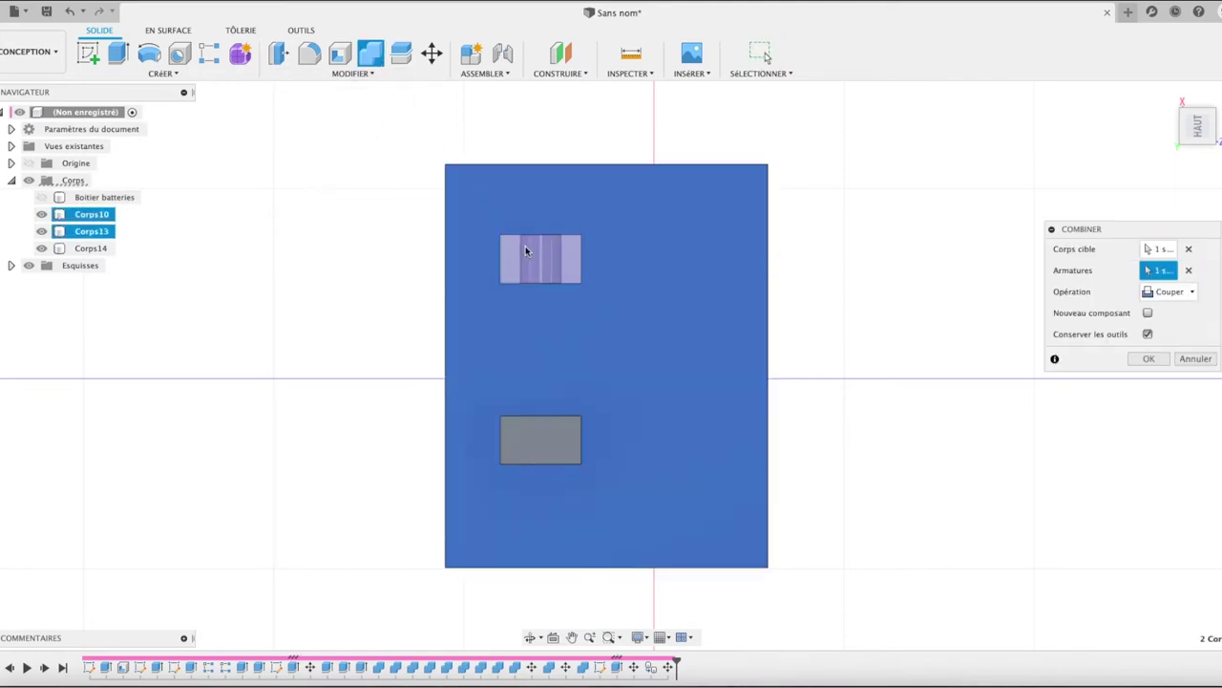
click(532, 443)
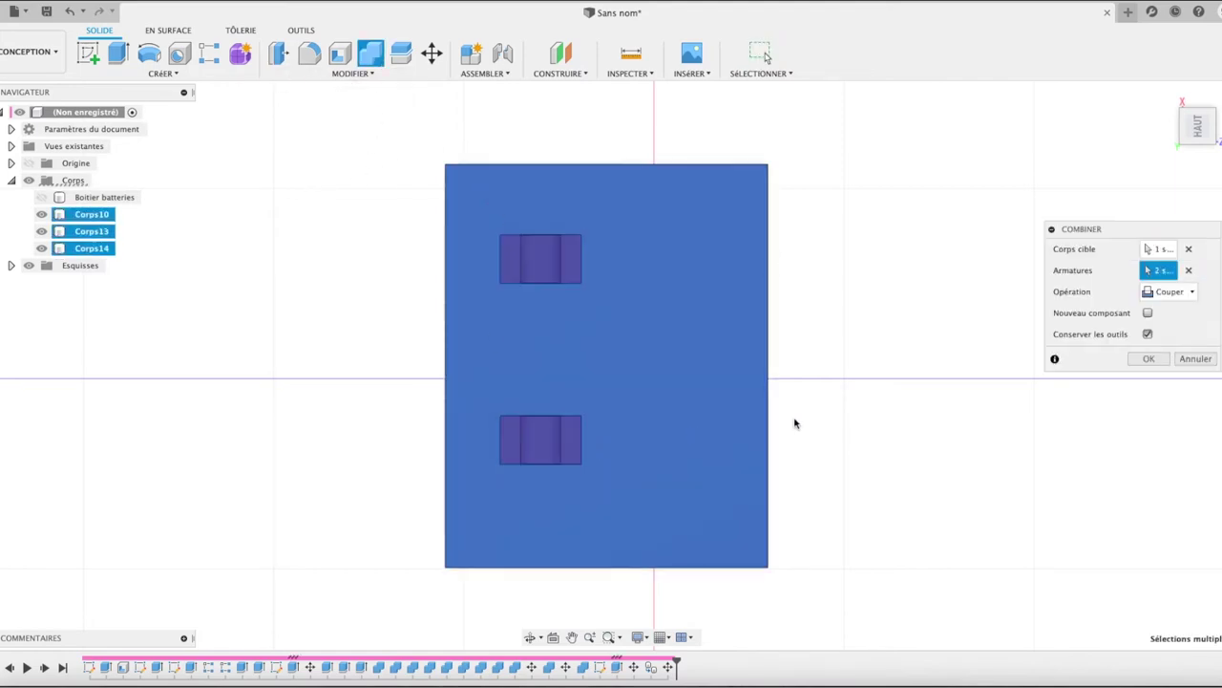
click(1148, 358)
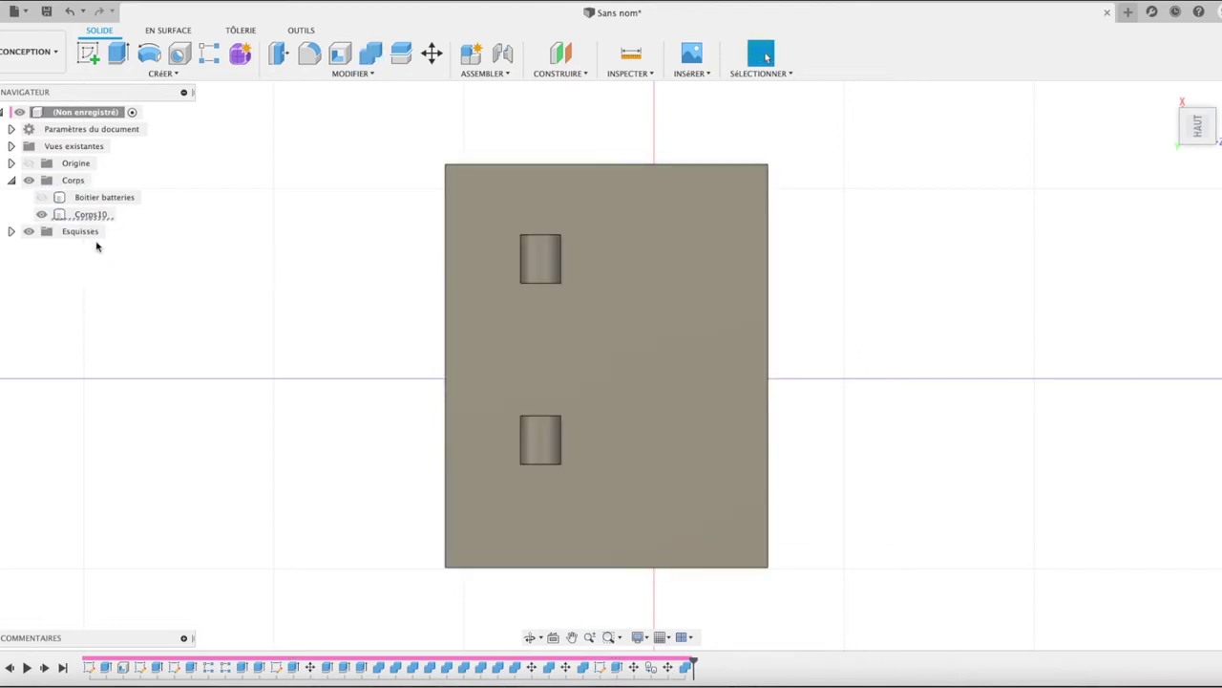
click(41, 198)
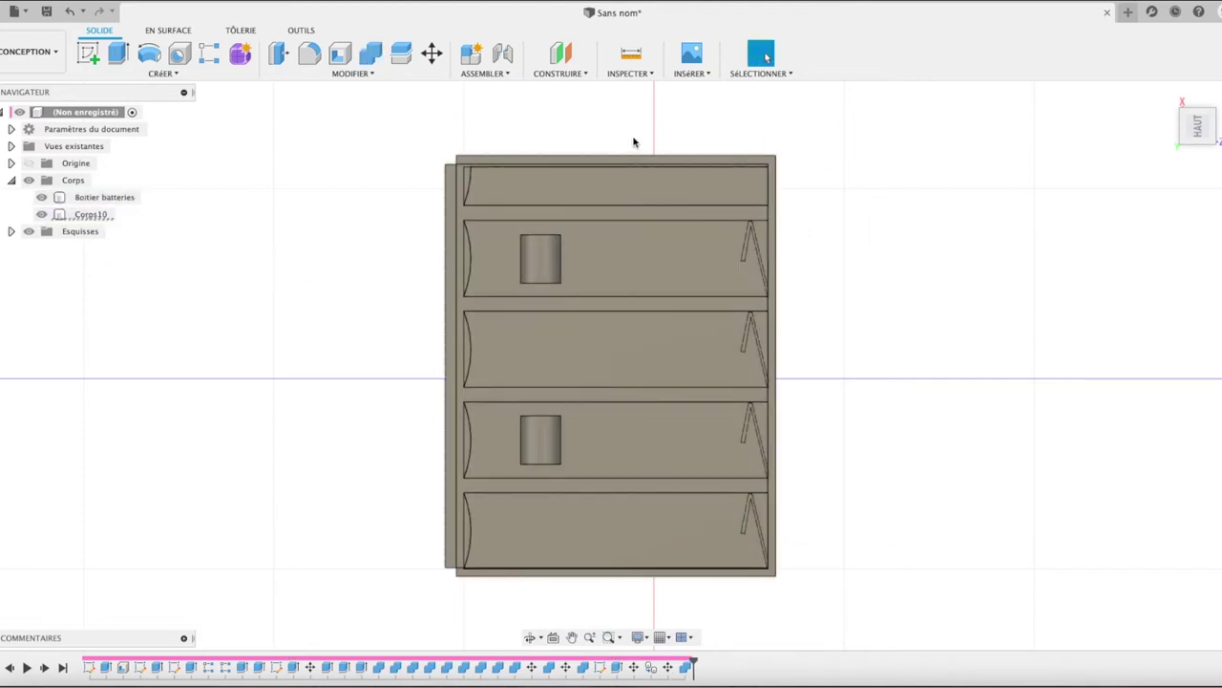
- Add the Chêne oak appearance from the Bois library and apply it to the Corps10 lid
right_click(122, 197)
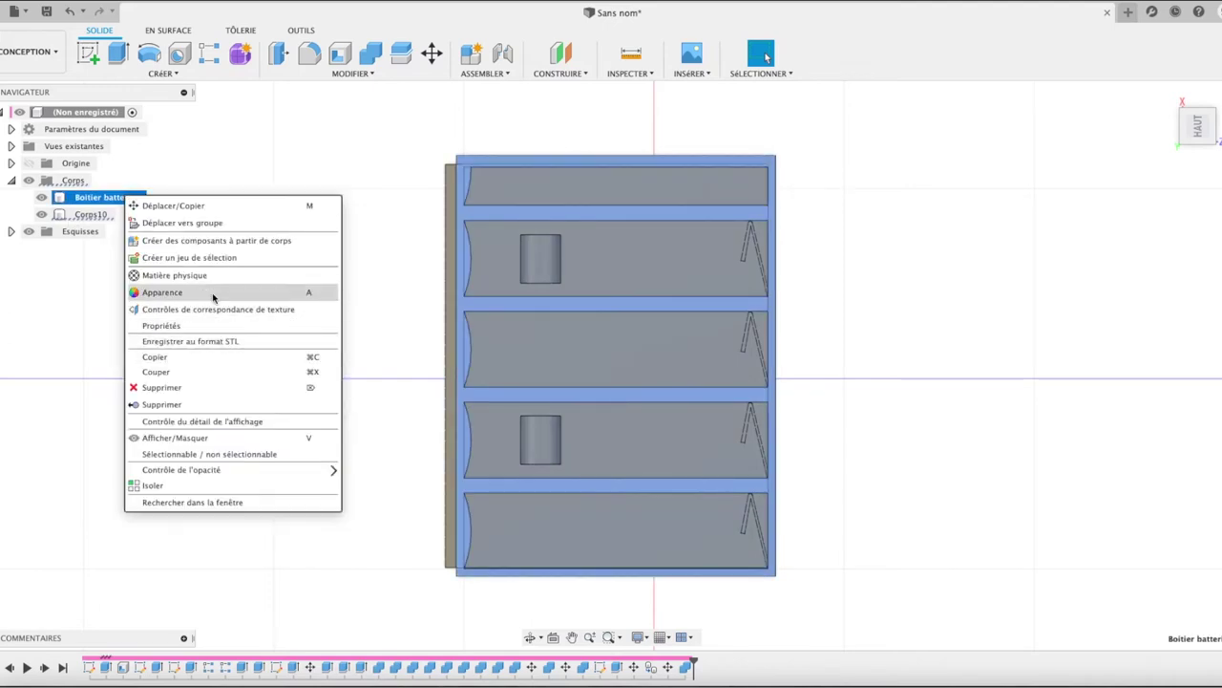
click(213, 294)
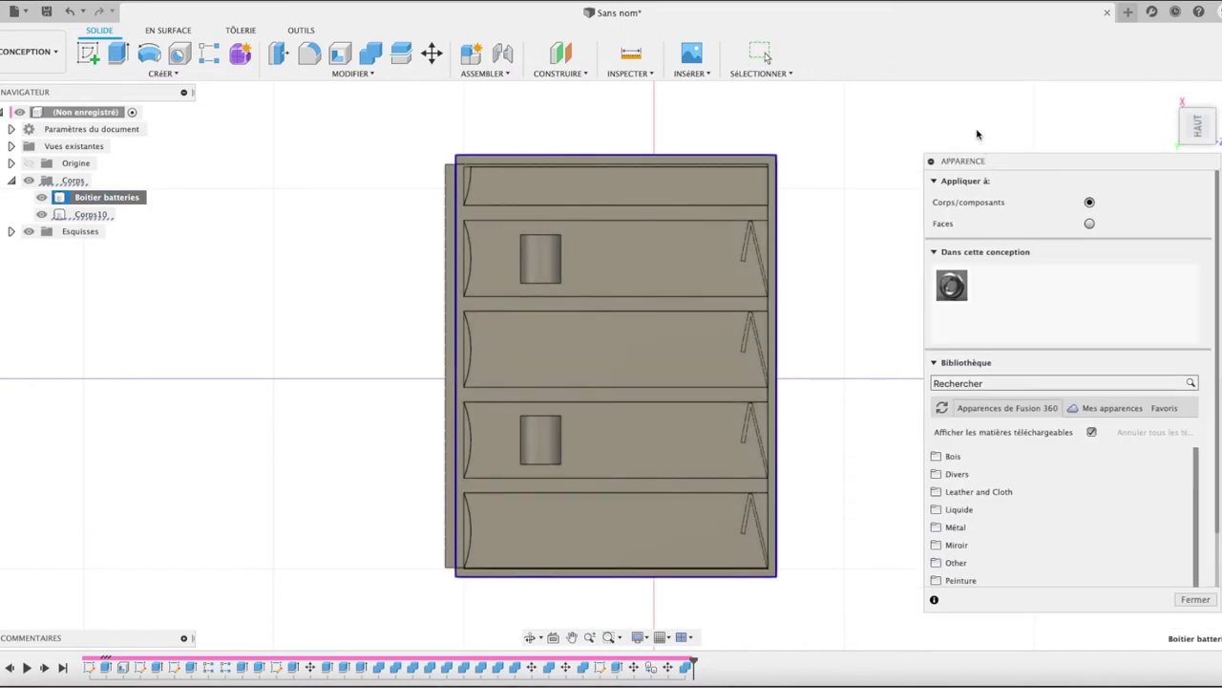
click(955, 398)
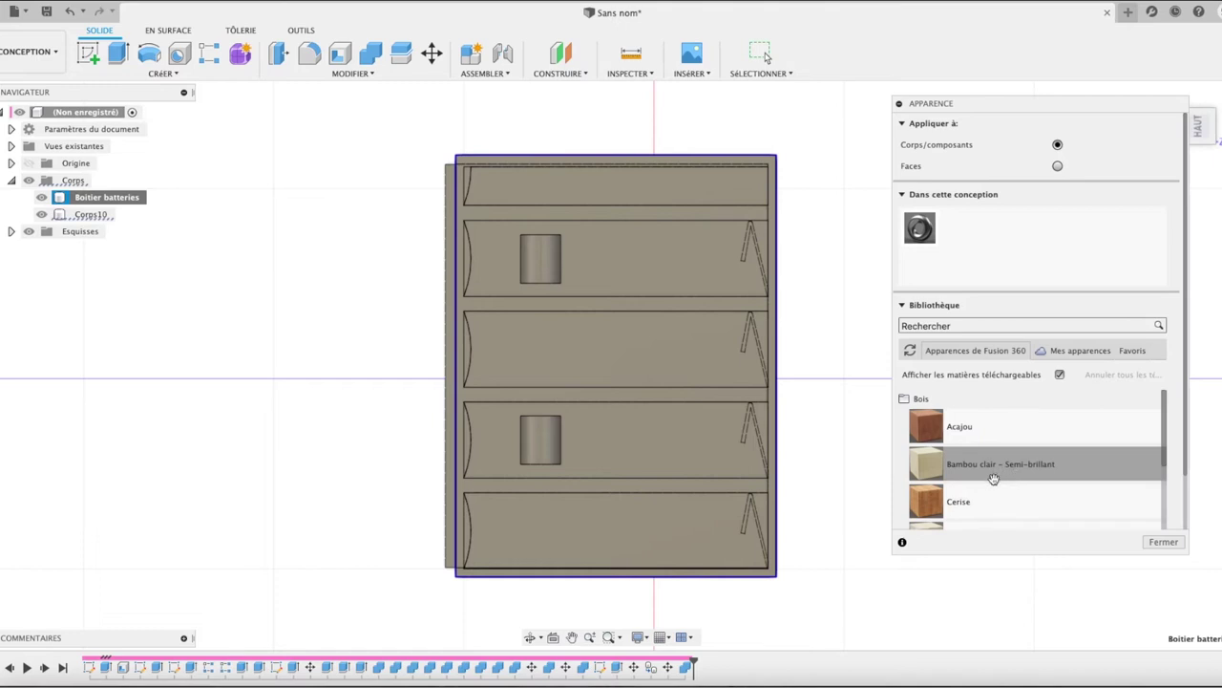
scroll(1004, 464, down, 3)
scroll(1004, 467, down, 1)
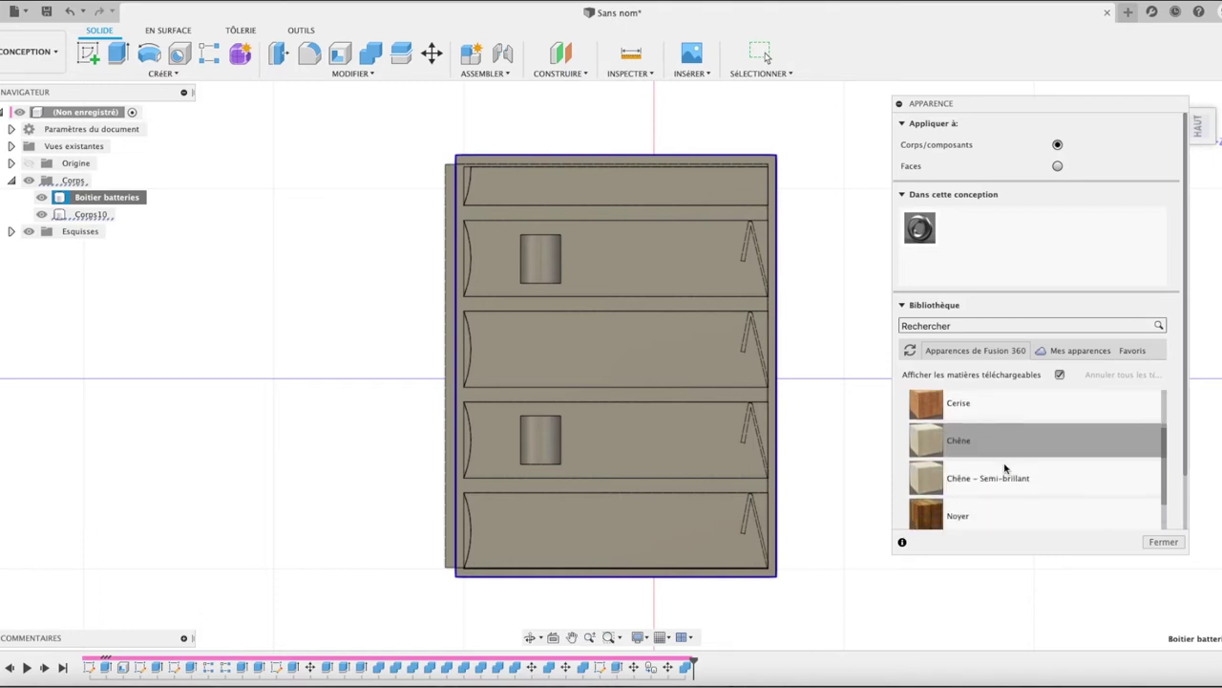
mouse_move(1013, 448)
mouse_down()
mouse_move(1009, 239)
mouse_move(905, 323)
mouse_move(703, 401)
mouse_up()
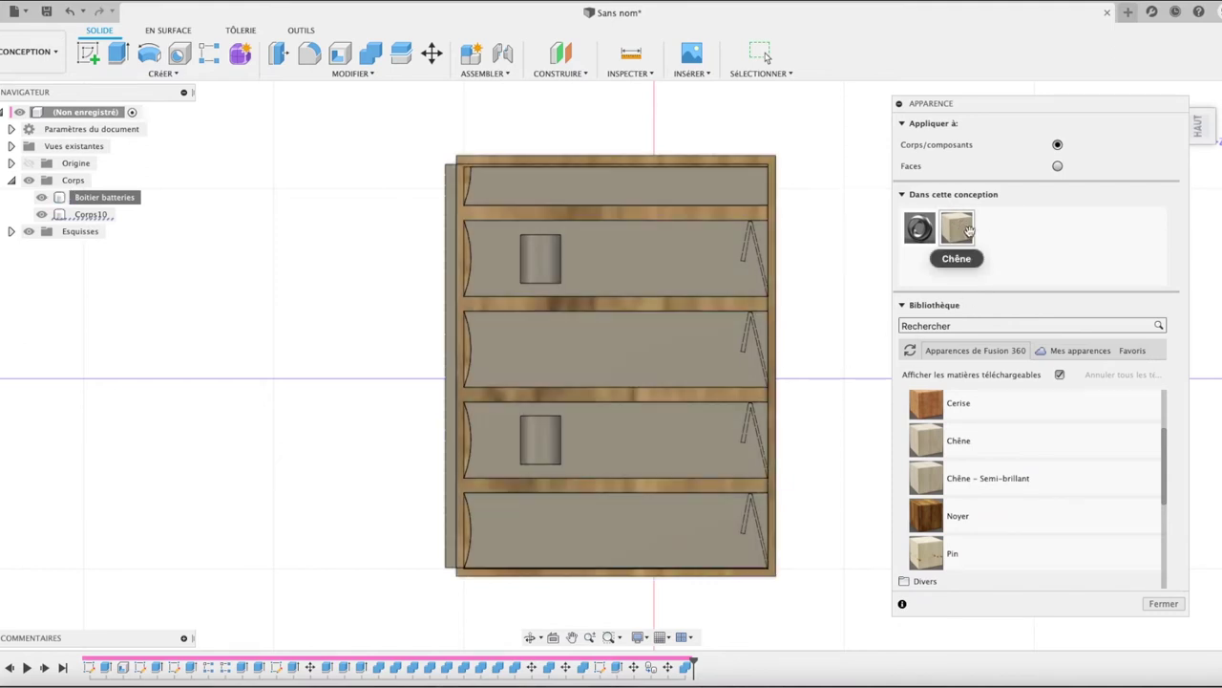
drag(964, 232, 599, 268)
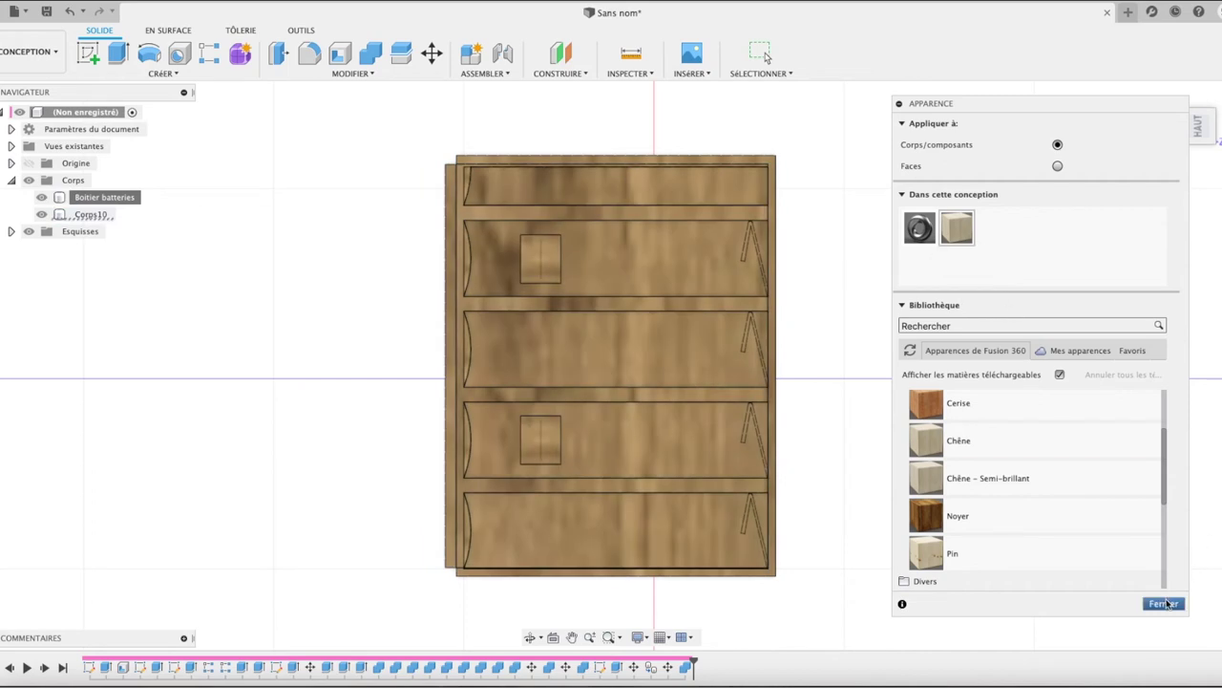
- Apply the Pin pine appearance to the Boitier batteries body and close the Appearance panel
drag(925, 553, 677, 503)
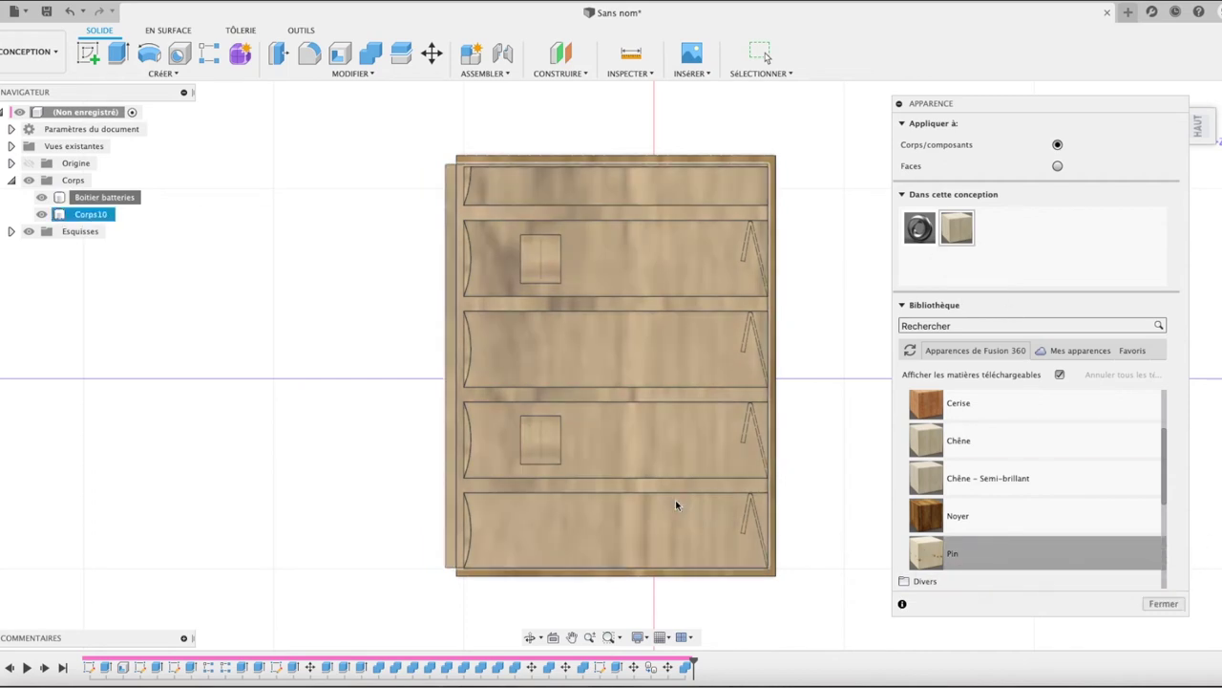
drag(935, 550, 754, 487)
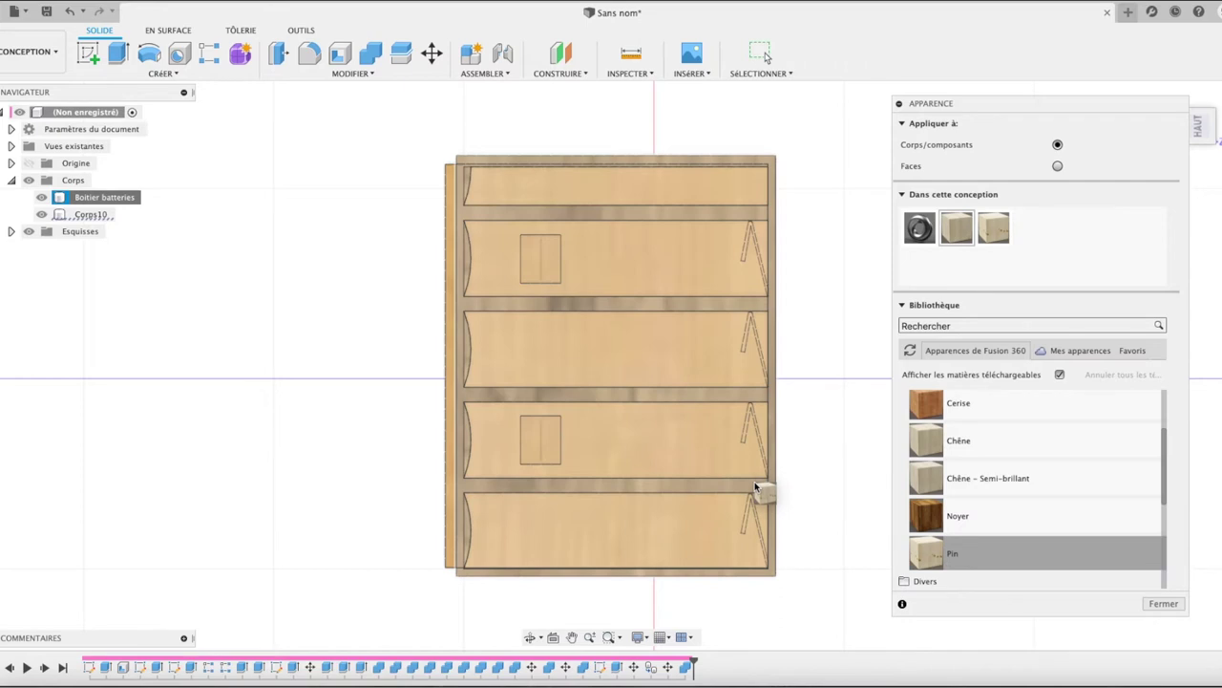
drag(755, 487, 1177, 594)
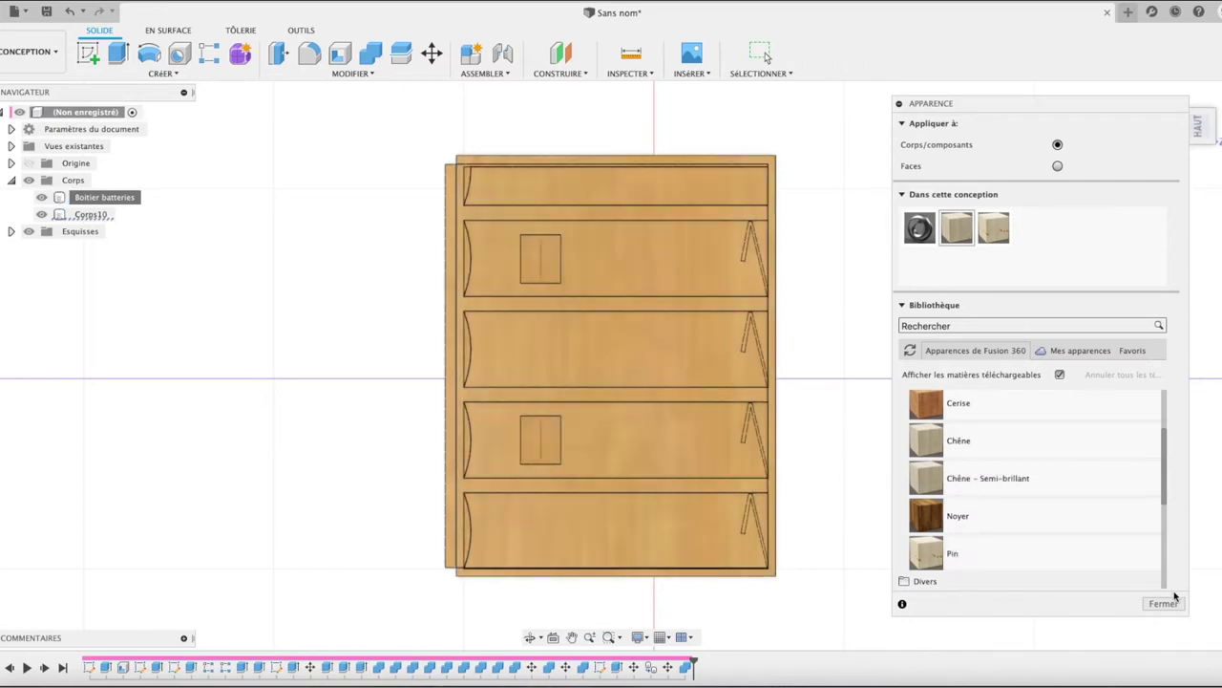
click(1163, 603)
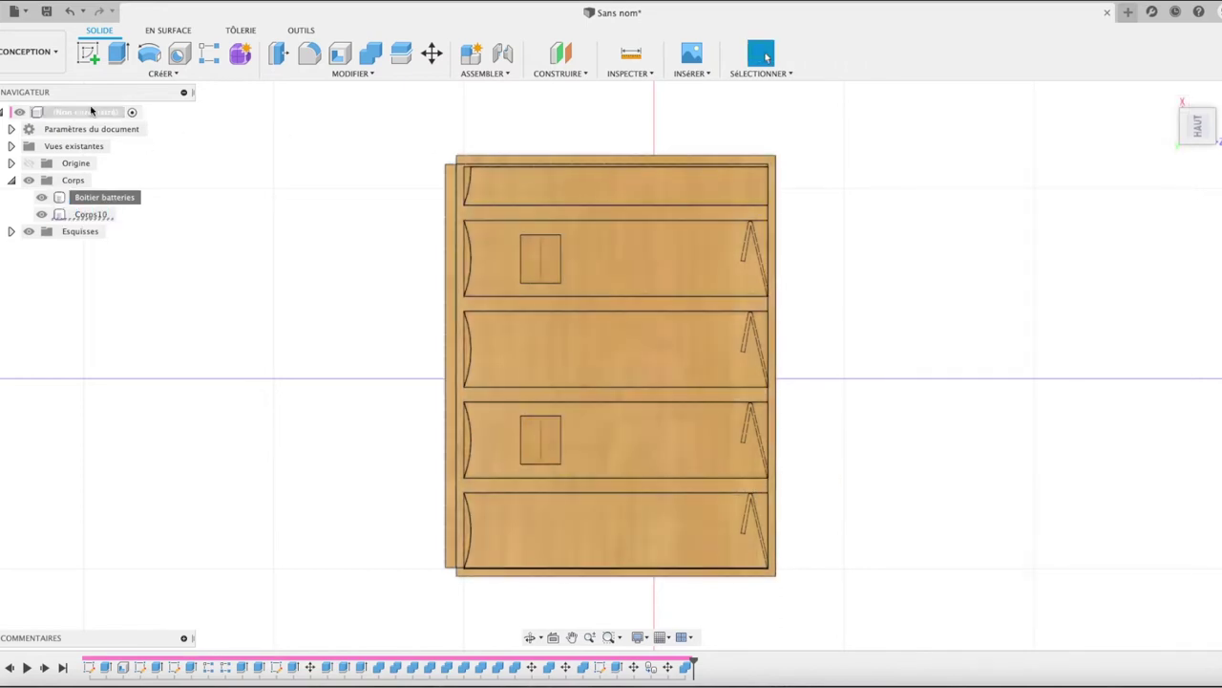
click(38, 52)
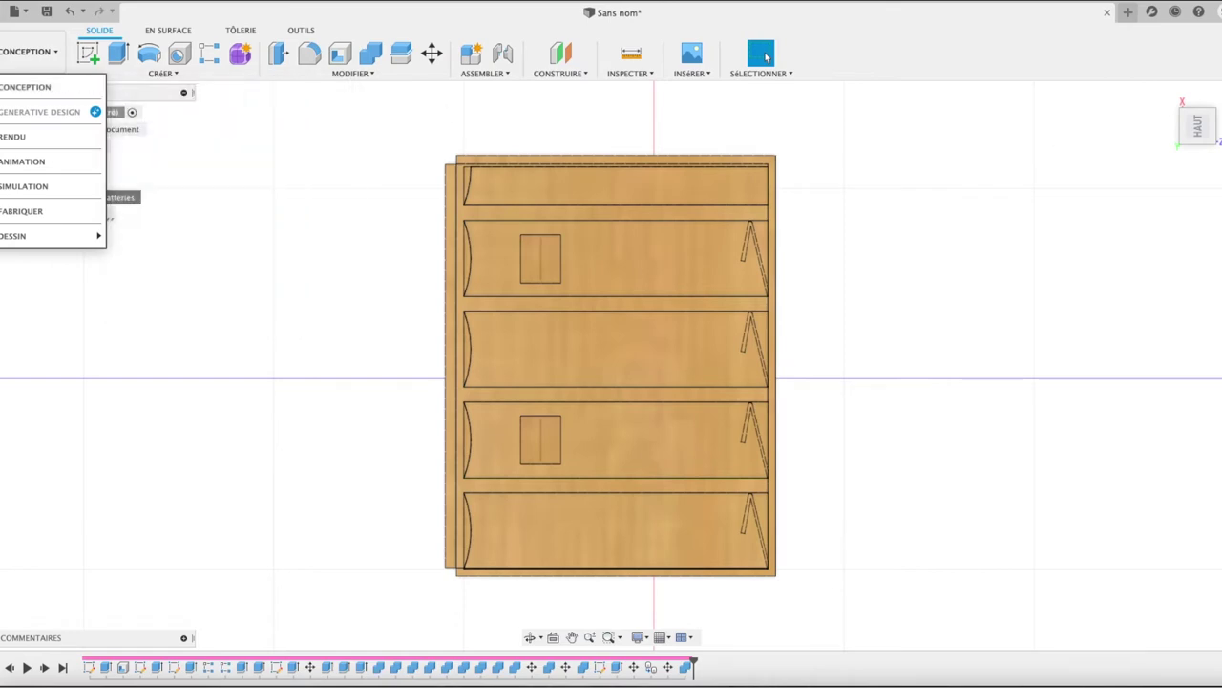
click(1167, 98)
click(1167, 98)
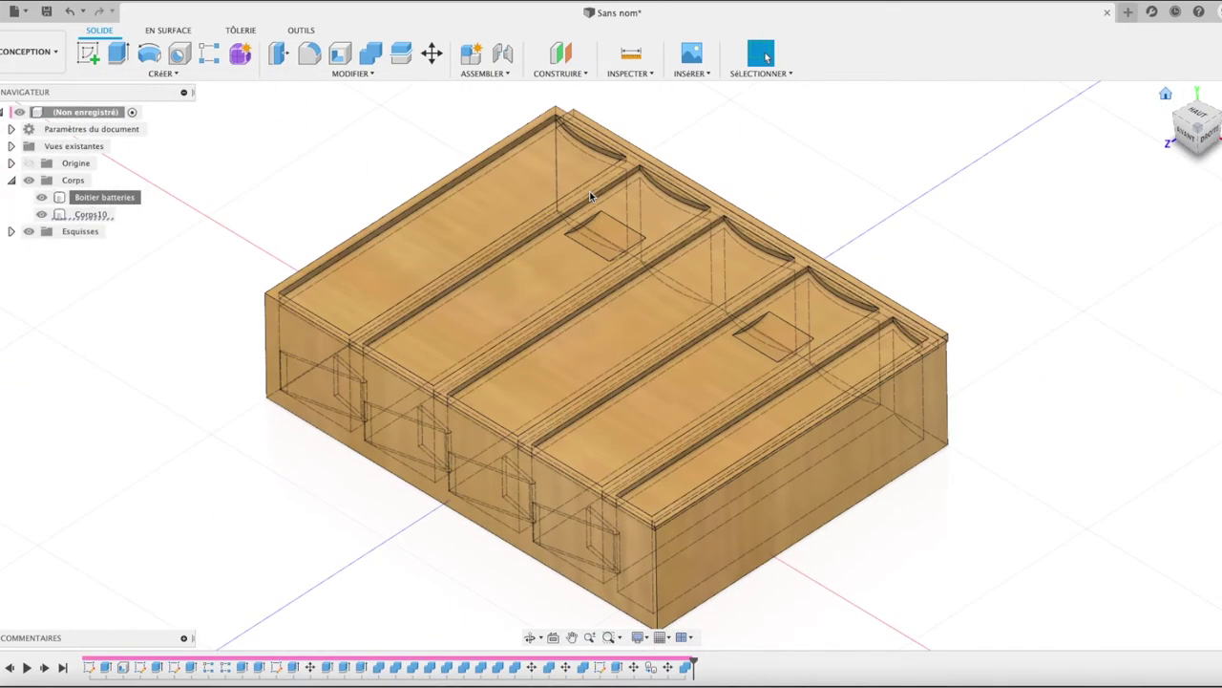
click(18, 55)
click(27, 132)
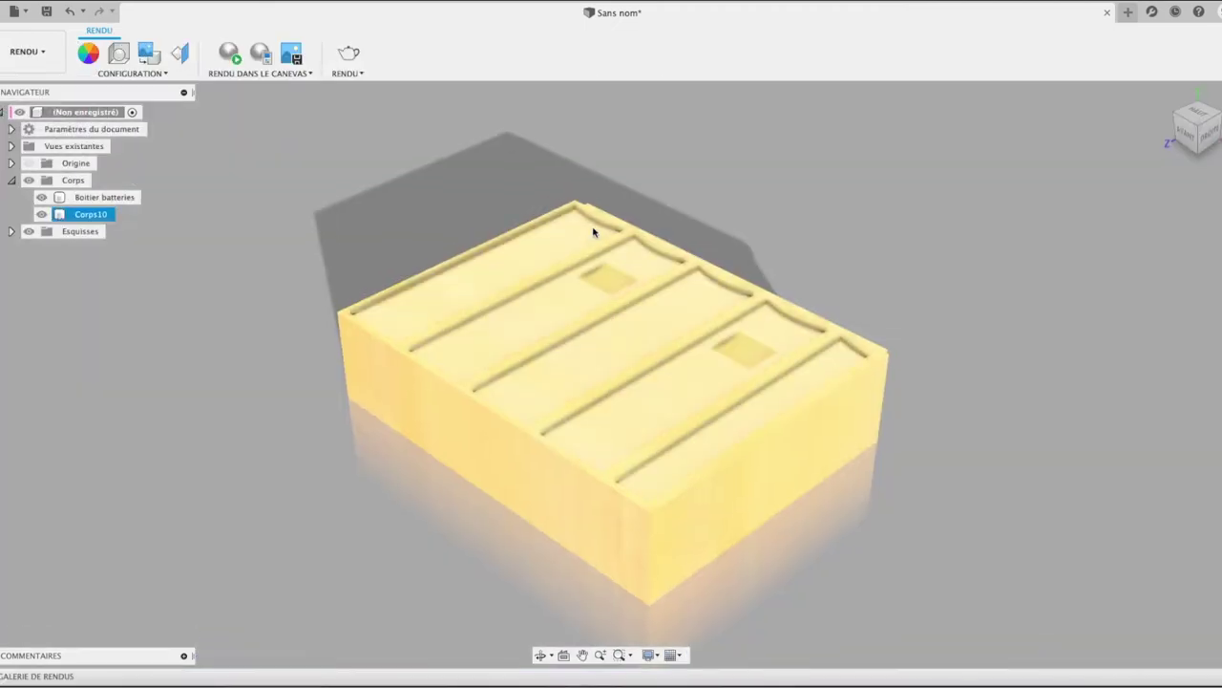
scroll(879, 338, up, 2)
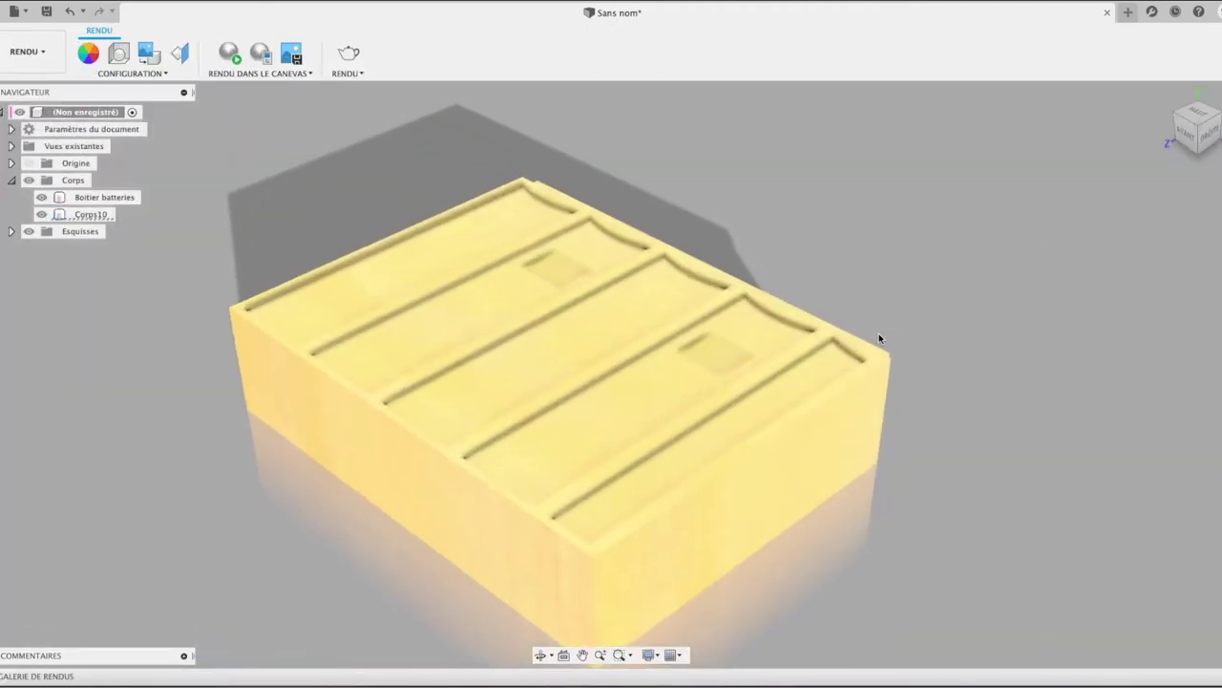
scroll(879, 338, down, 2)
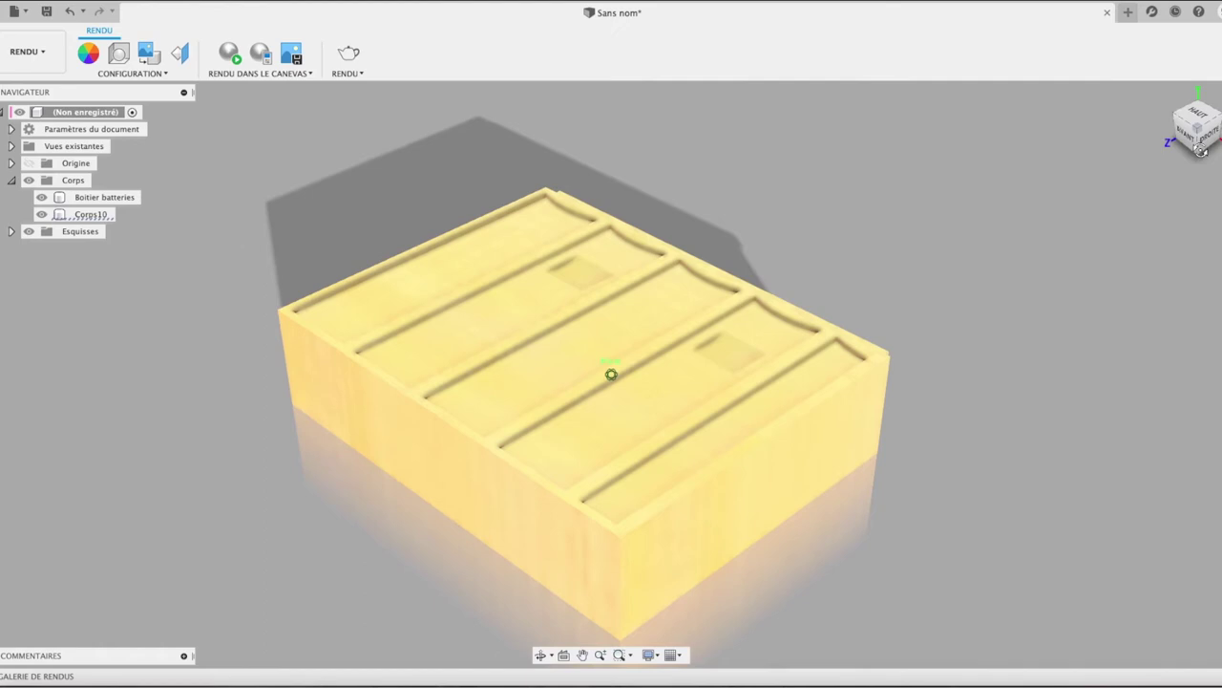
drag(1201, 150, 1200, 143)
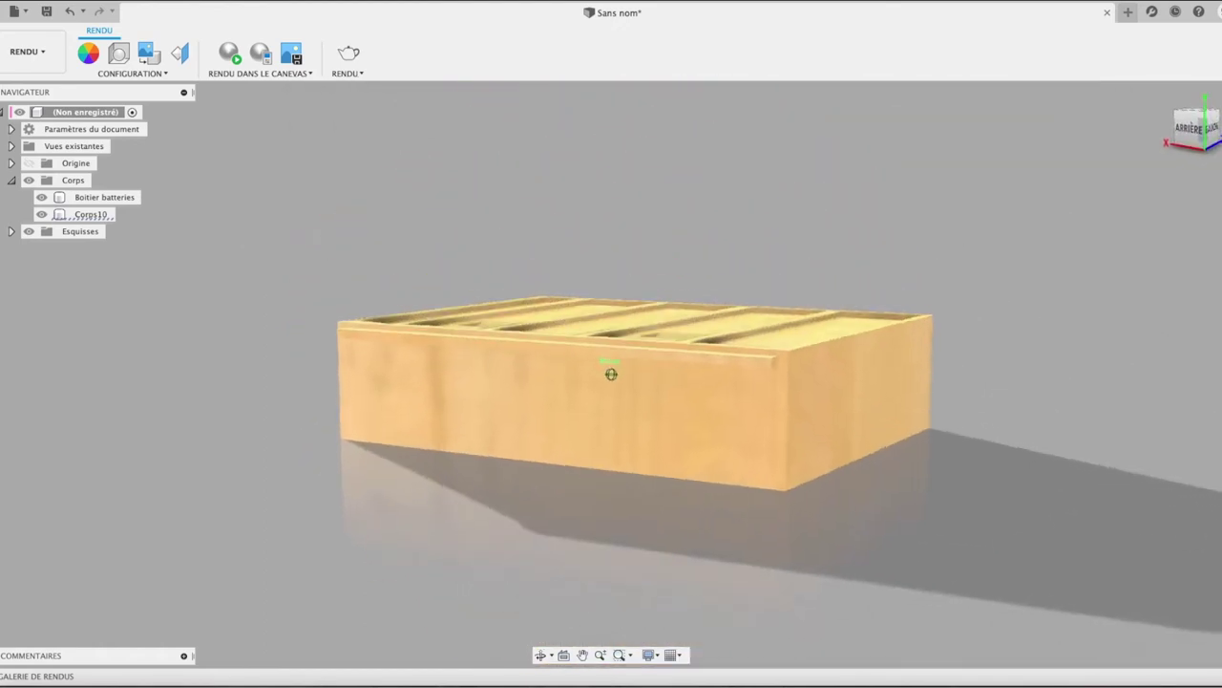
shift+middle_drag(612, 373, 611, 373)
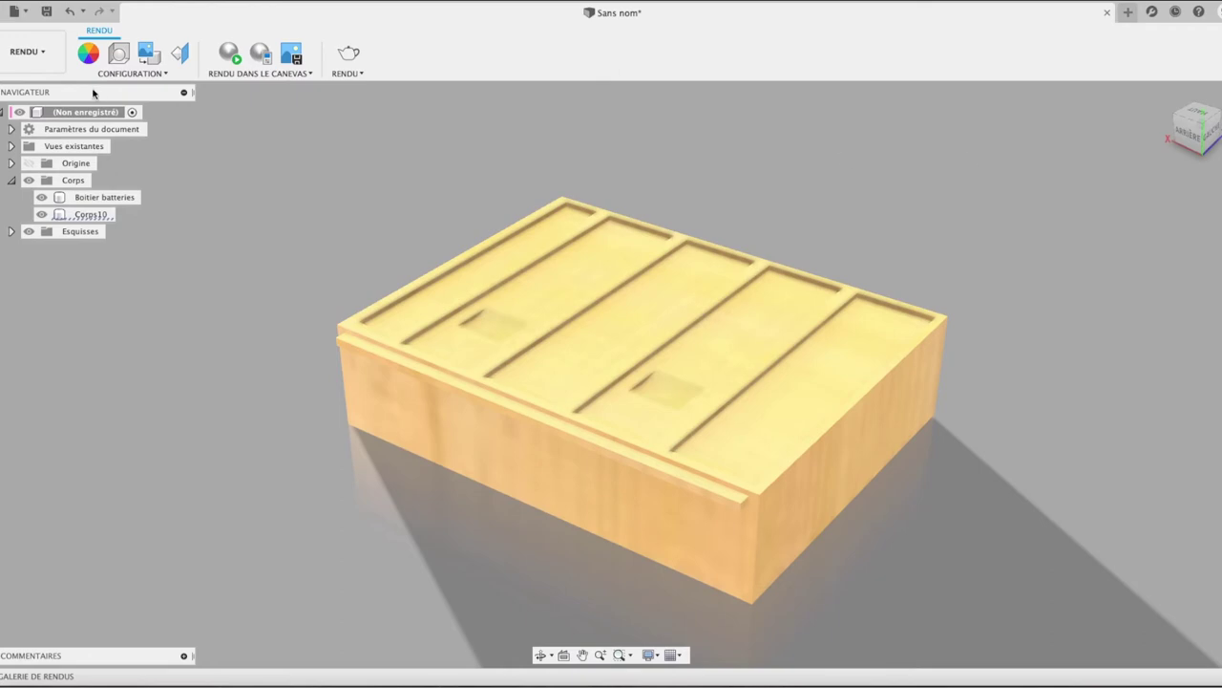
click(28, 51)
click(38, 83)
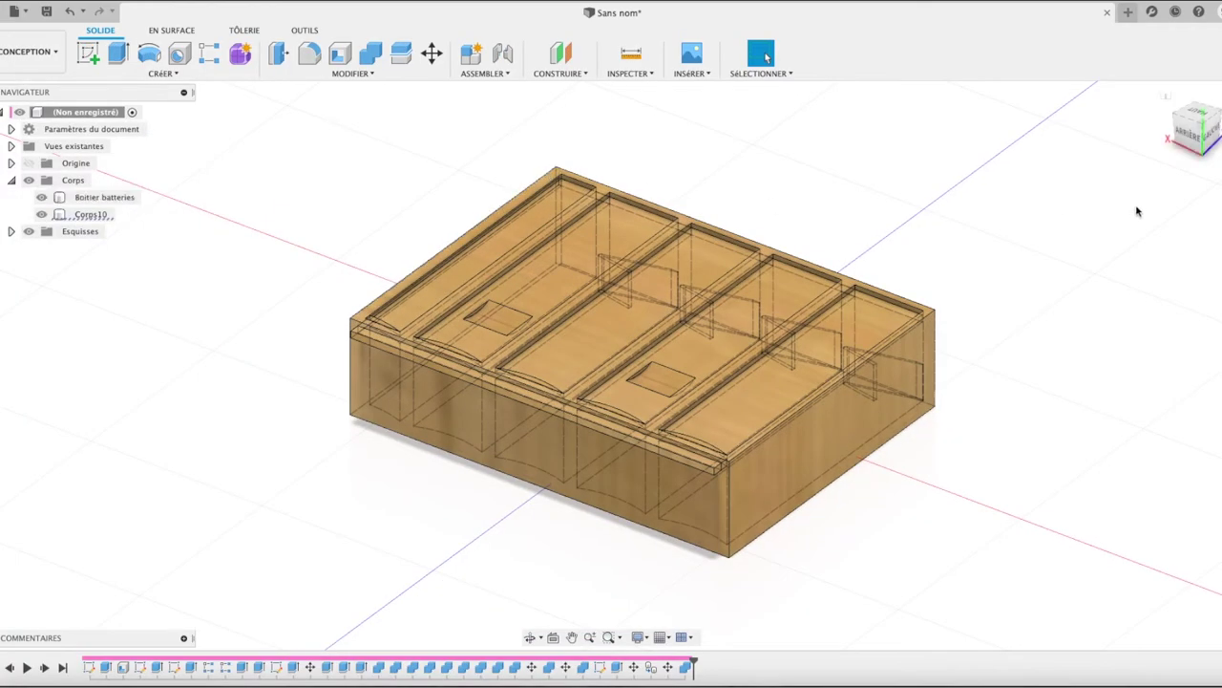
click(1166, 95)
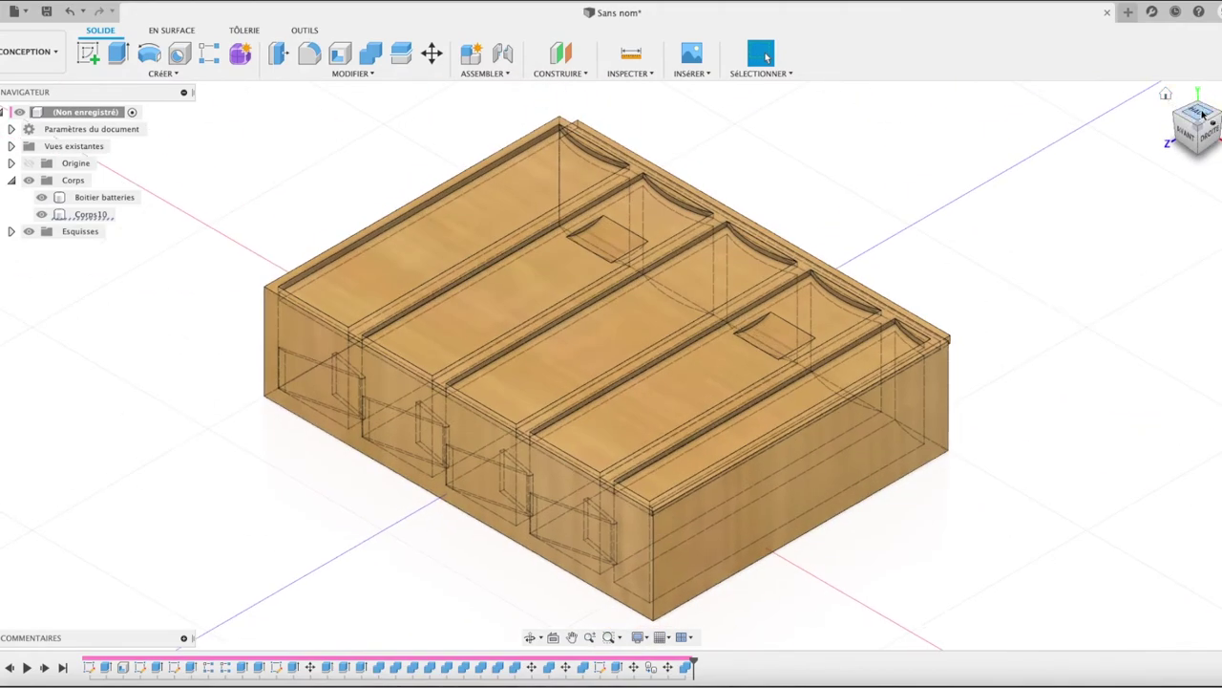
click(1202, 113)
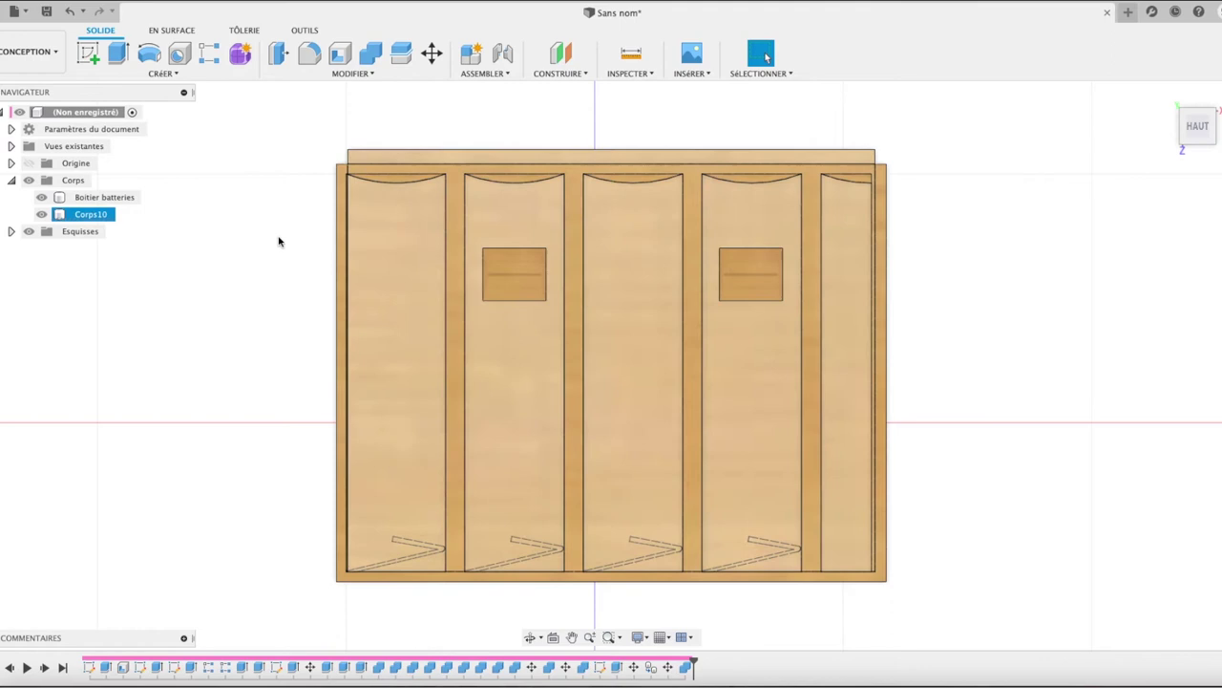
- Rotate the Boitier batteries body and Corps10 lid together by -180° about the Y axis
click(119, 197)
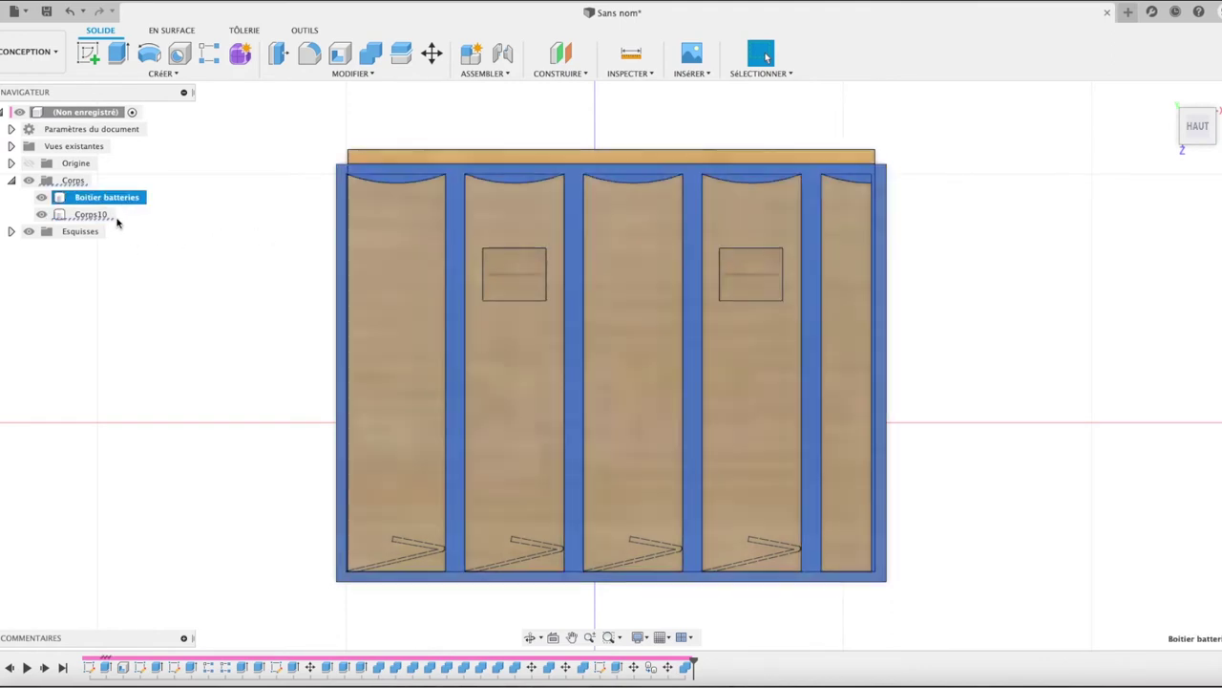
ctrl+click(120, 217)
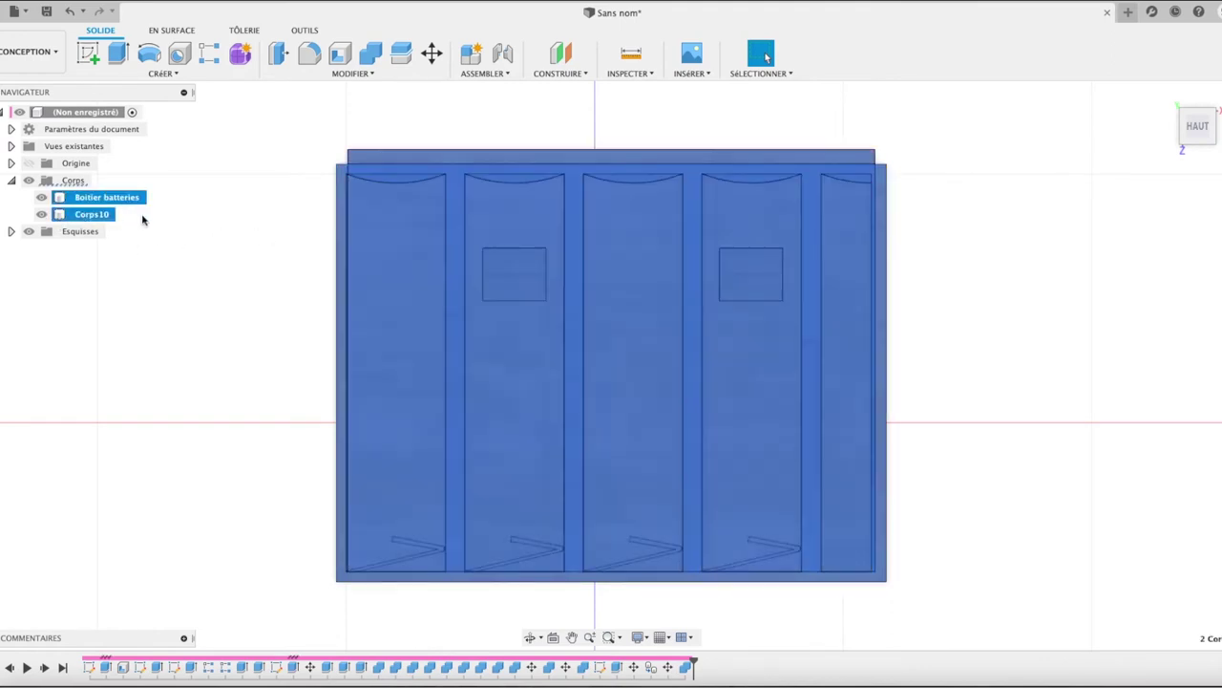
key(m)
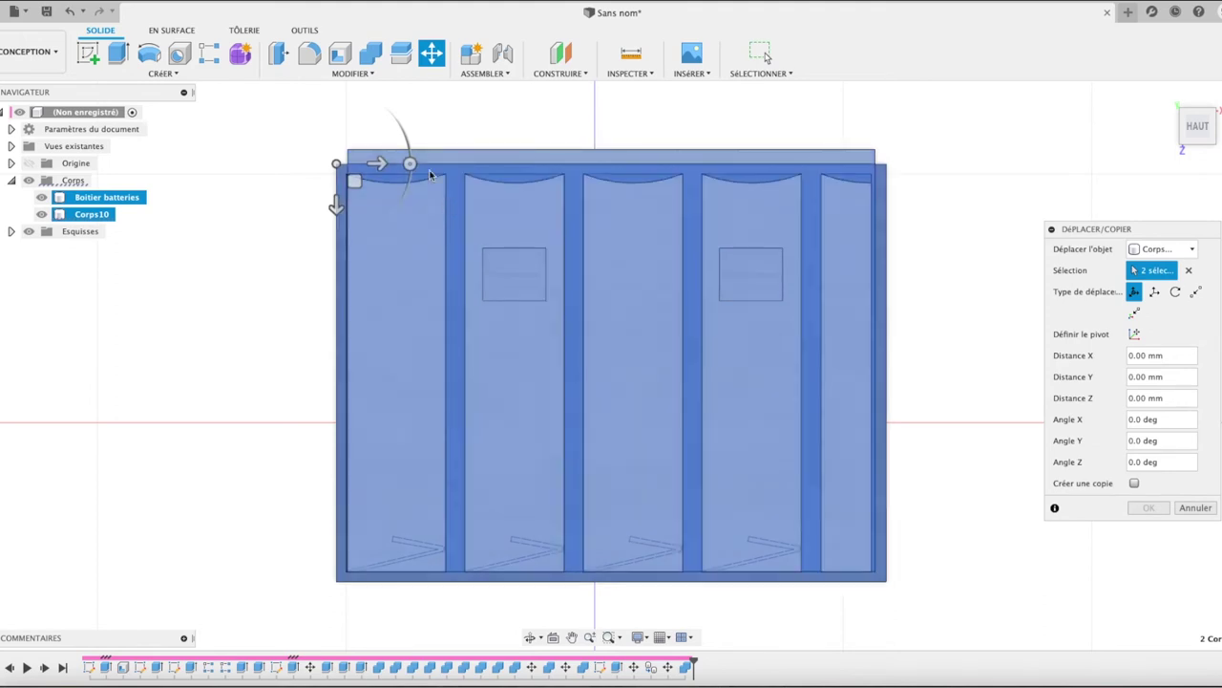
mouse_move(409, 164)
mouse_down()
mouse_move(318, 219)
mouse_move(276, 199)
mouse_move(267, 166)
mouse_up()
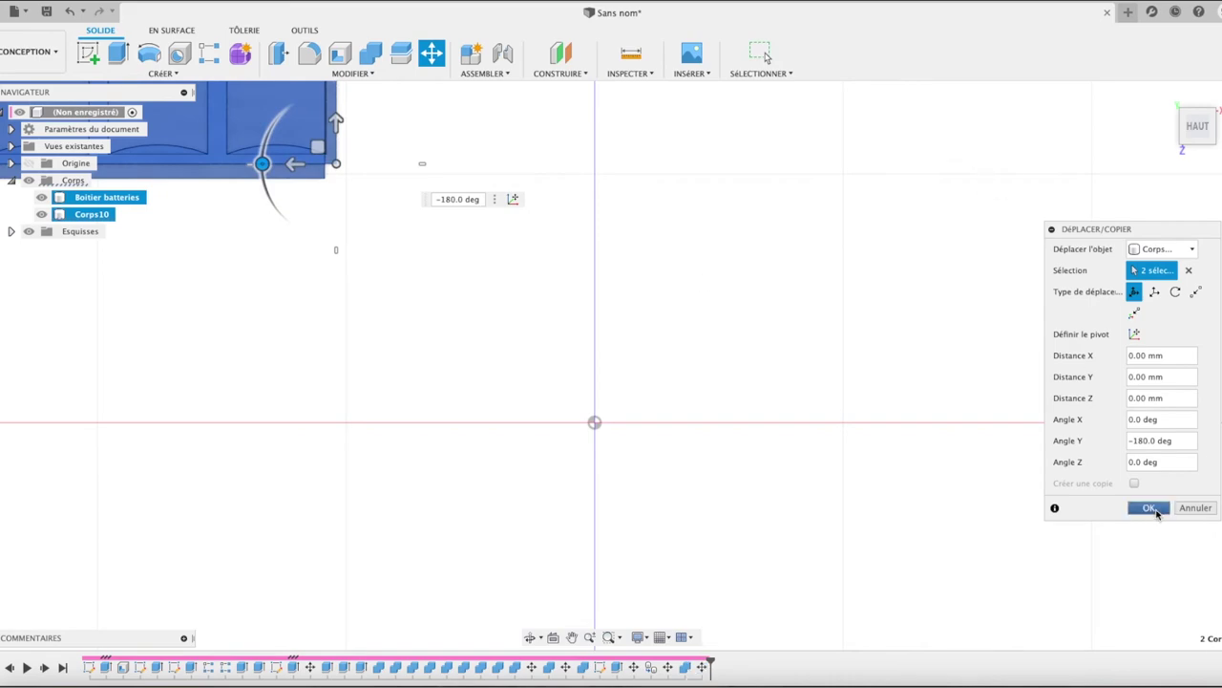
click(1153, 508)
click(1165, 95)
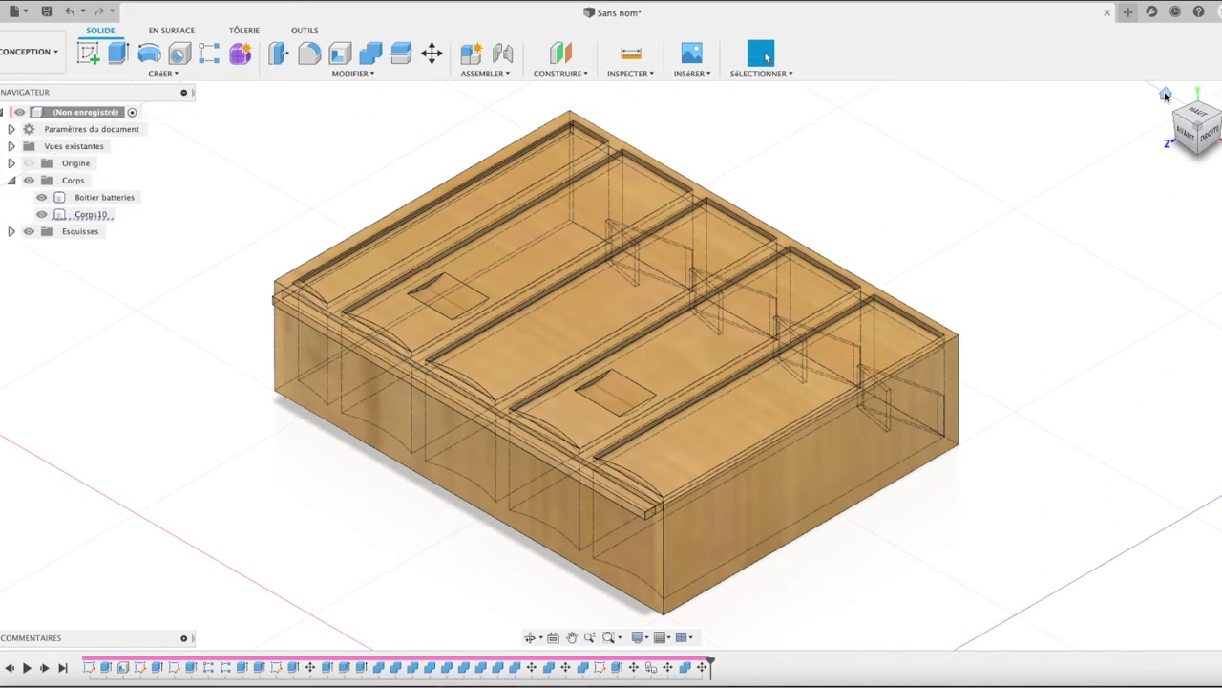
click(29, 51)
mouse_move(29, 137)
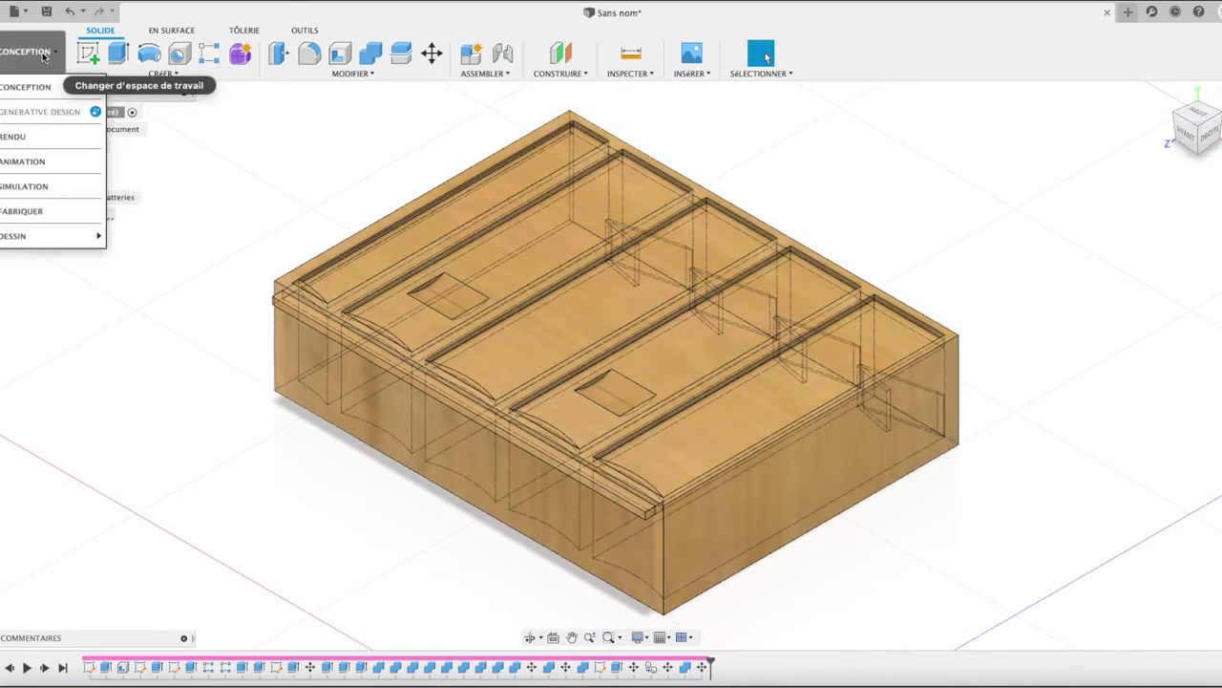
click(14, 137)
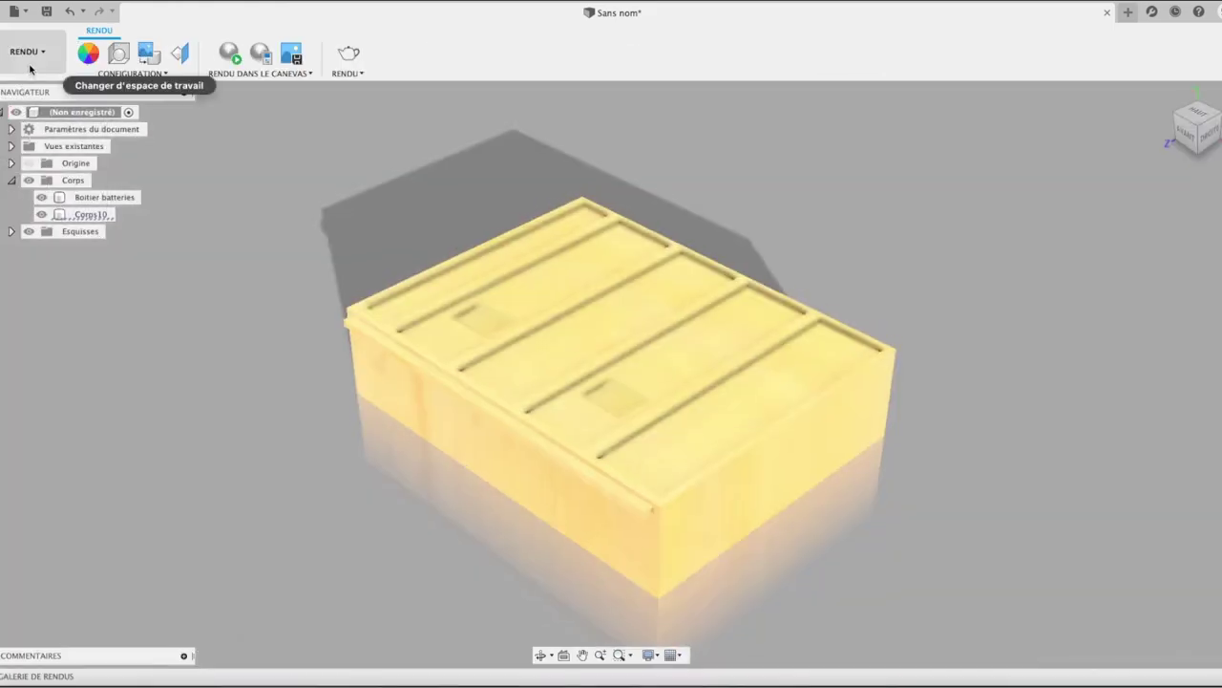
click(29, 51)
click(29, 88)
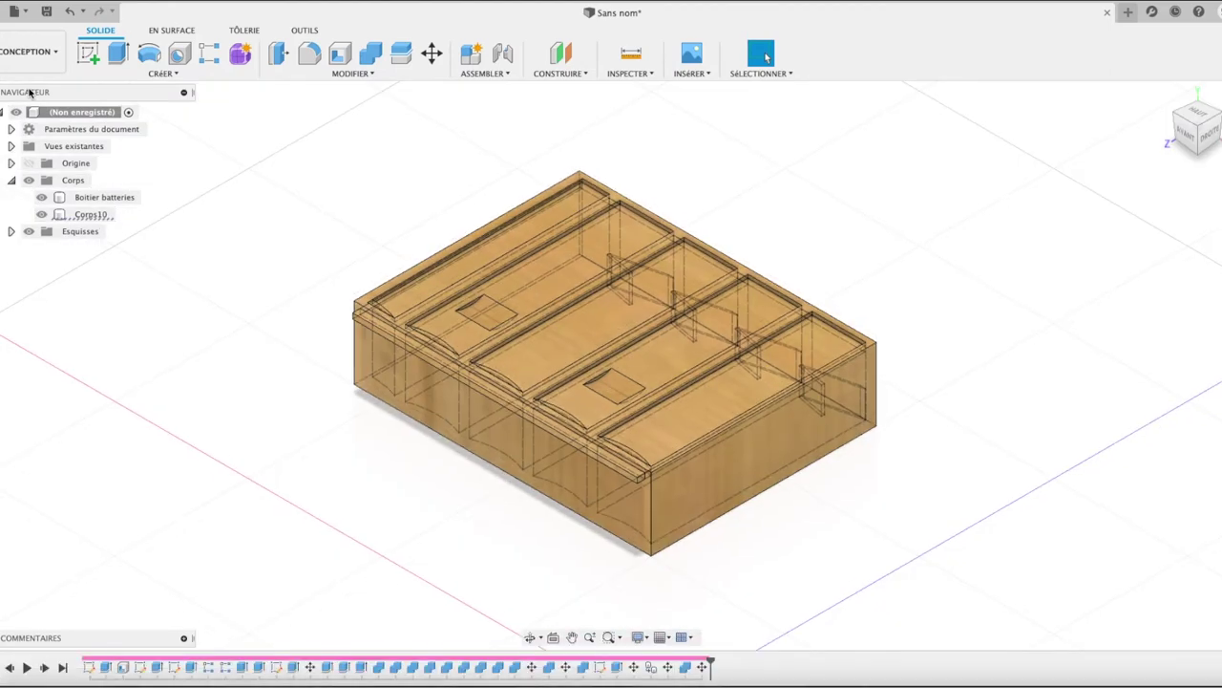
click(92, 199)
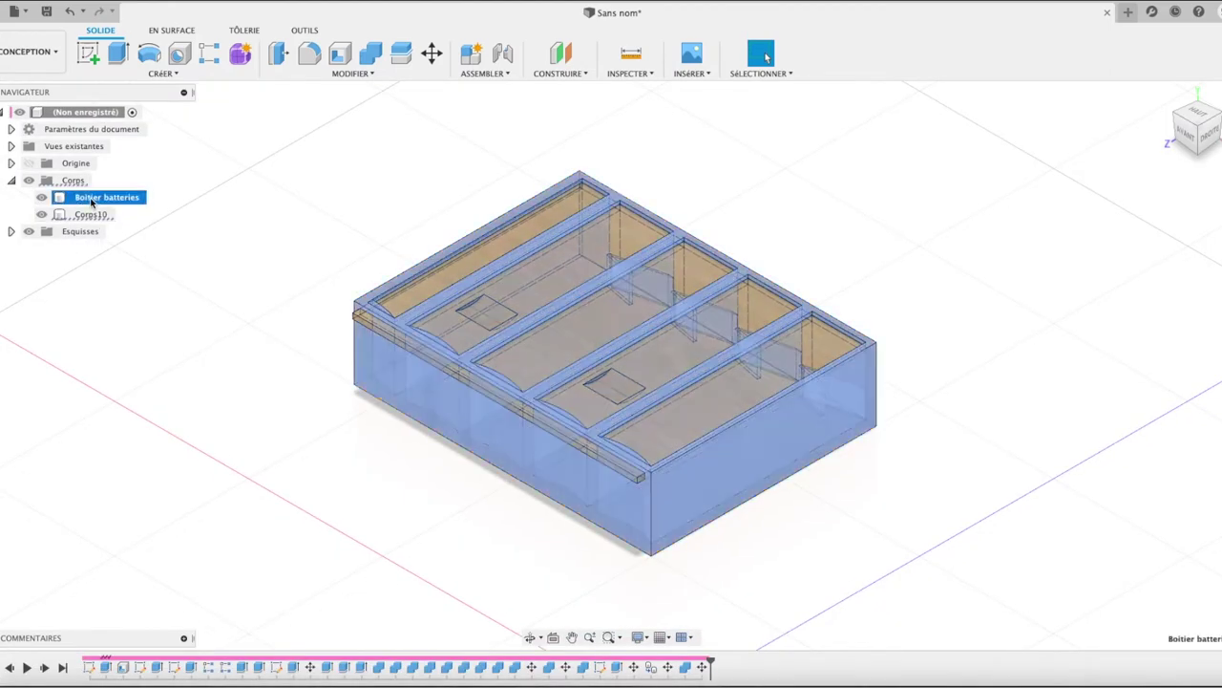
- Try Noyer walnut on the Boitier batteries body, then replace it with Cerise cherry wood
right_click(91, 200)
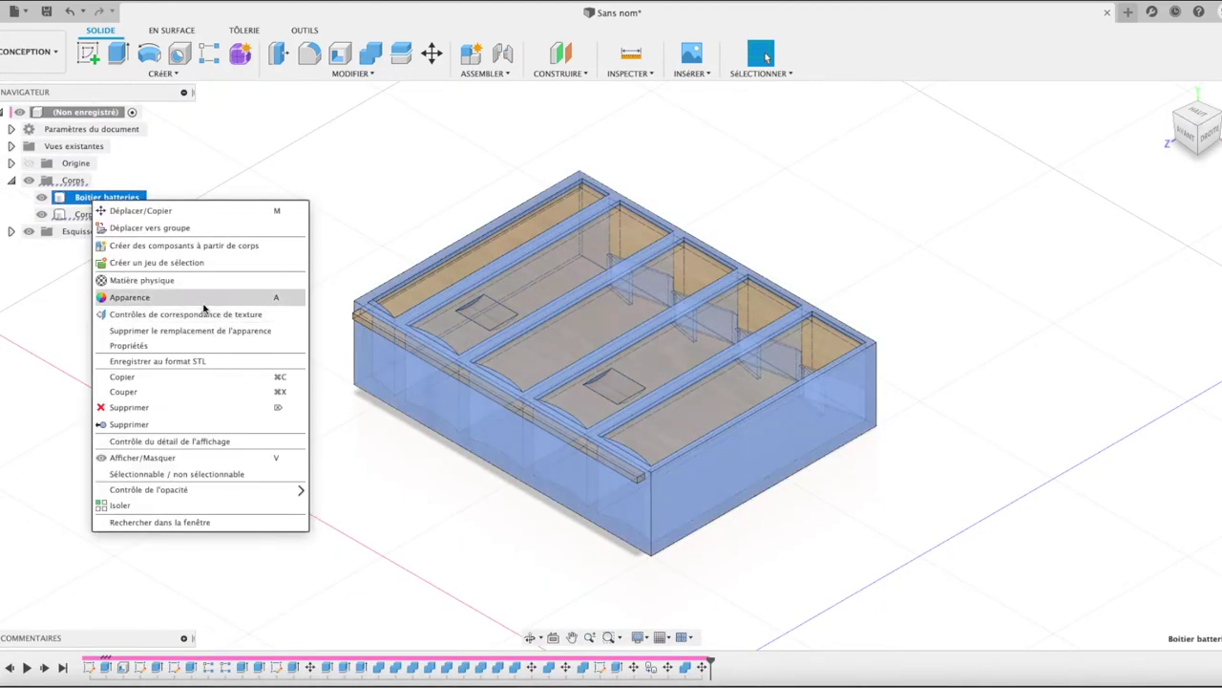
click(130, 297)
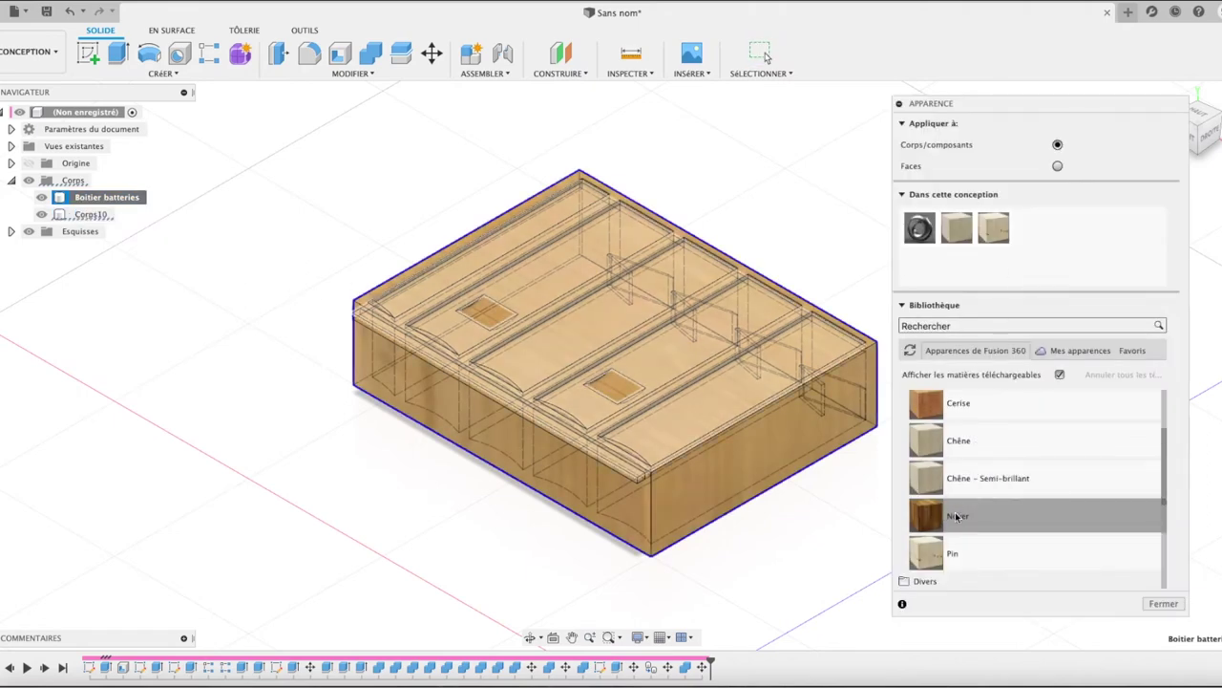
scroll(952, 516, down, 2)
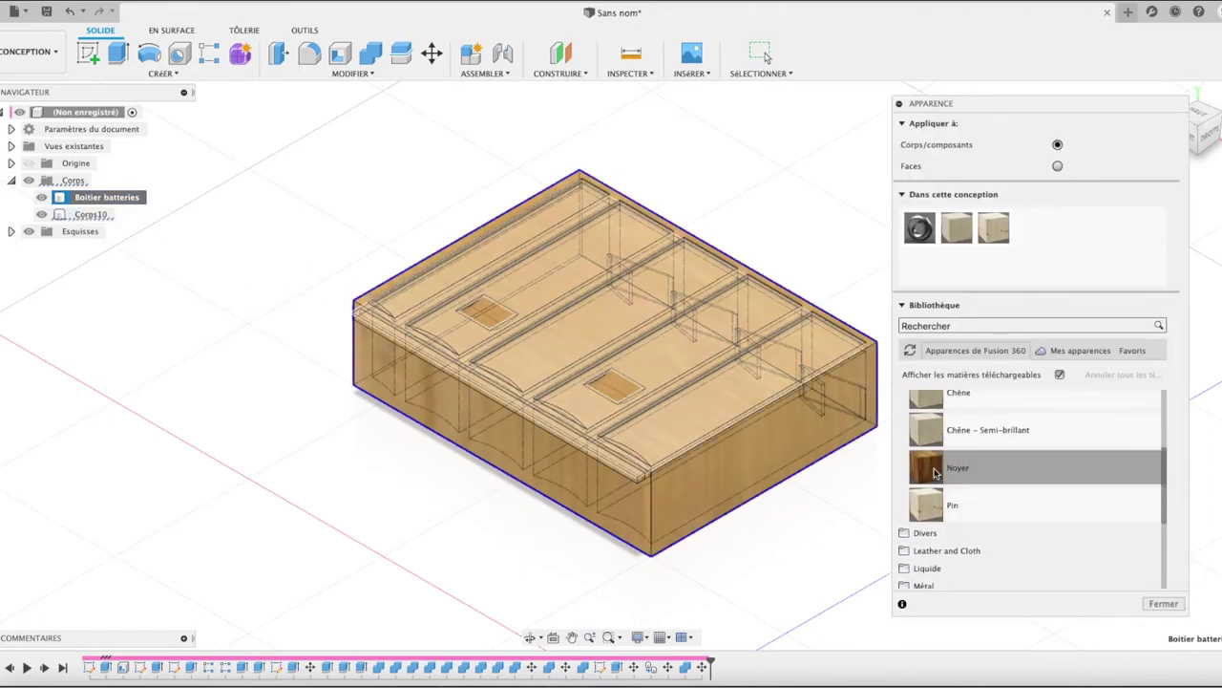
drag(931, 468, 718, 467)
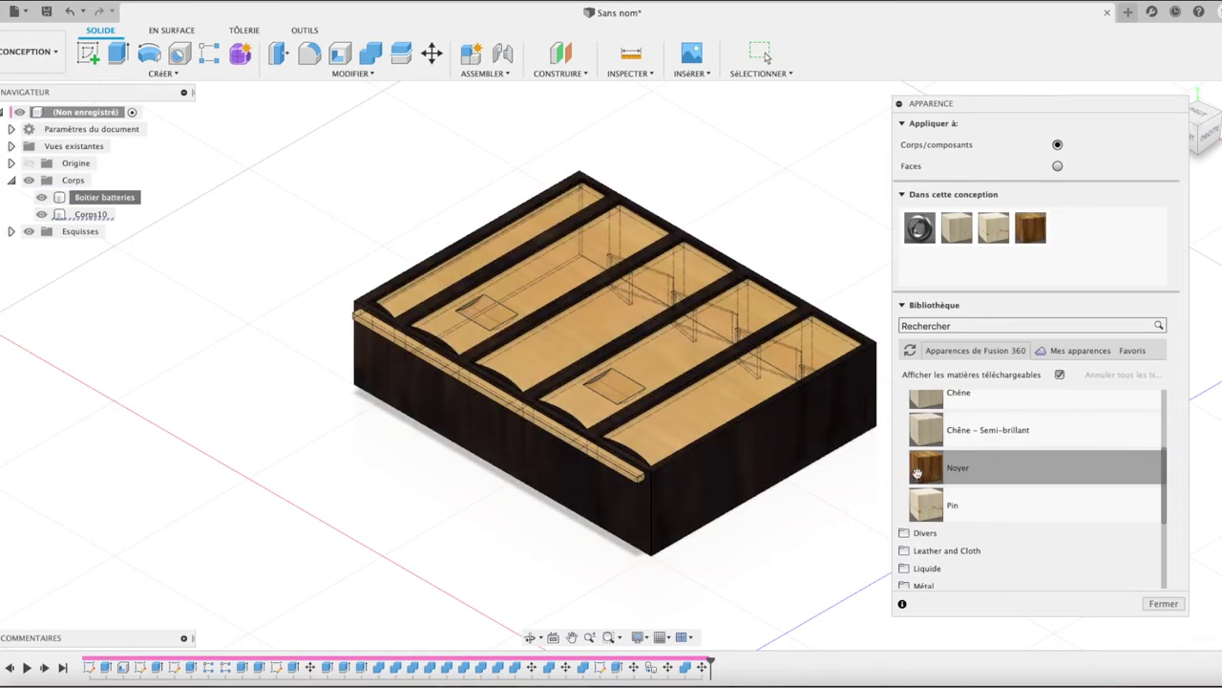
scroll(931, 433, up, 1)
scroll(931, 432, up, 1)
drag(931, 433, 817, 454)
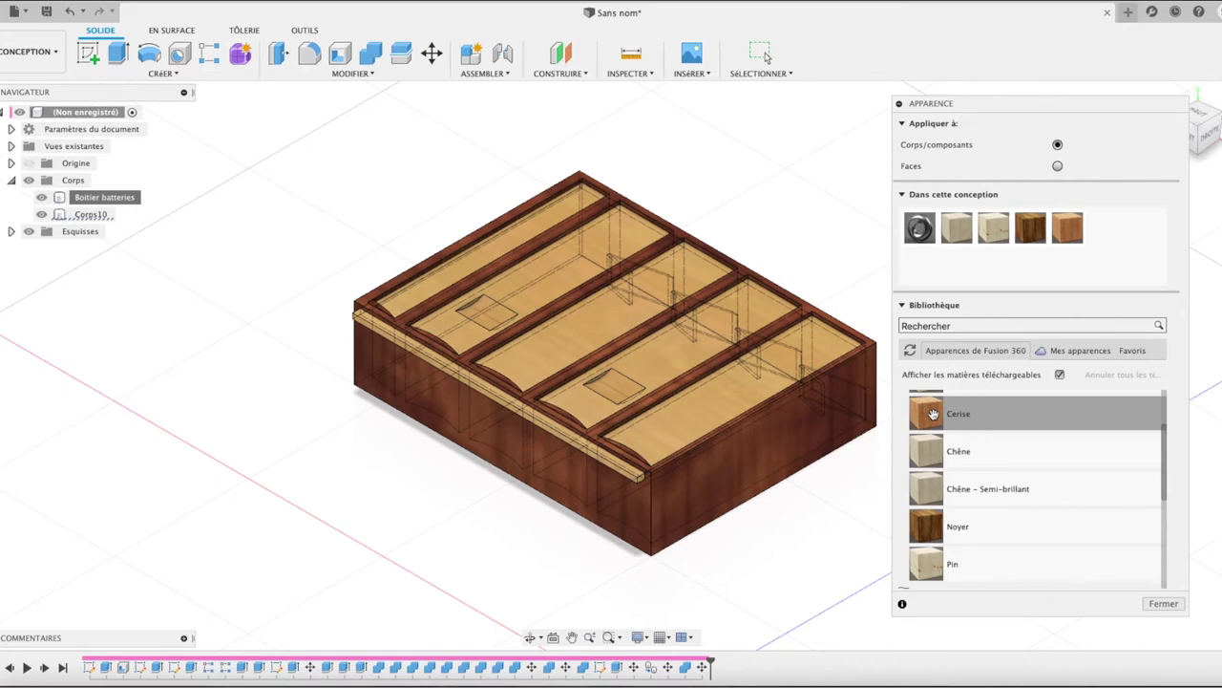
scroll(919, 447, down, 1)
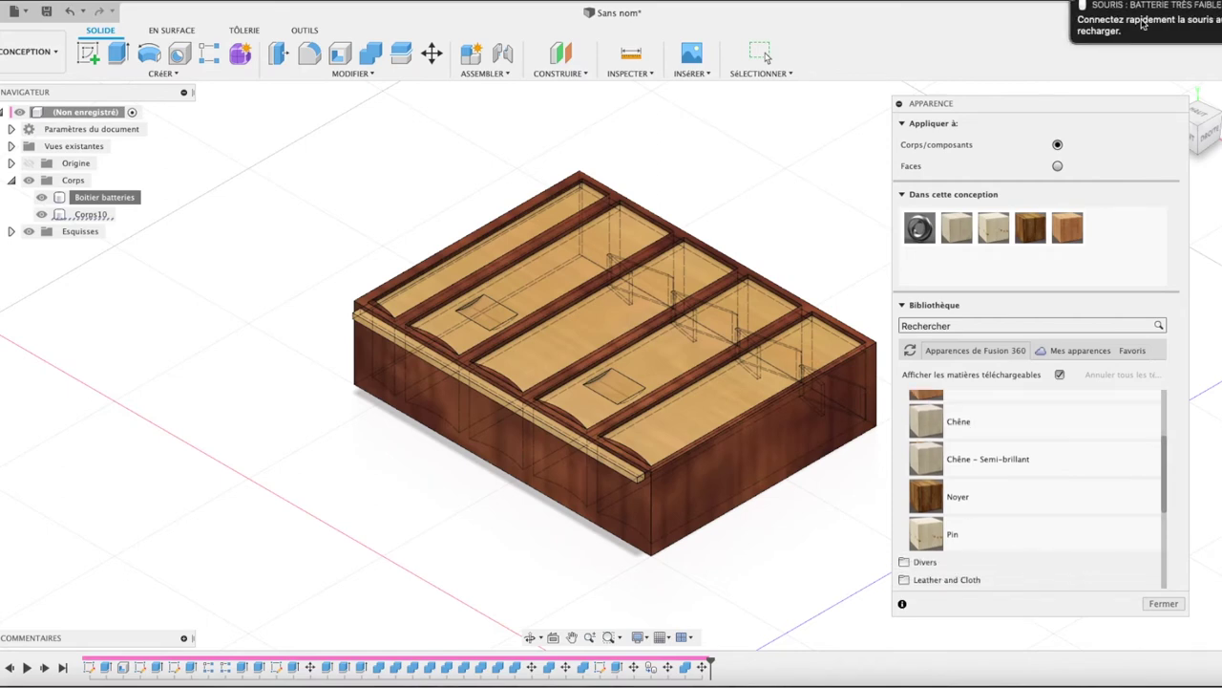
click(679, 260)
click(1050, 535)
click(1163, 603)
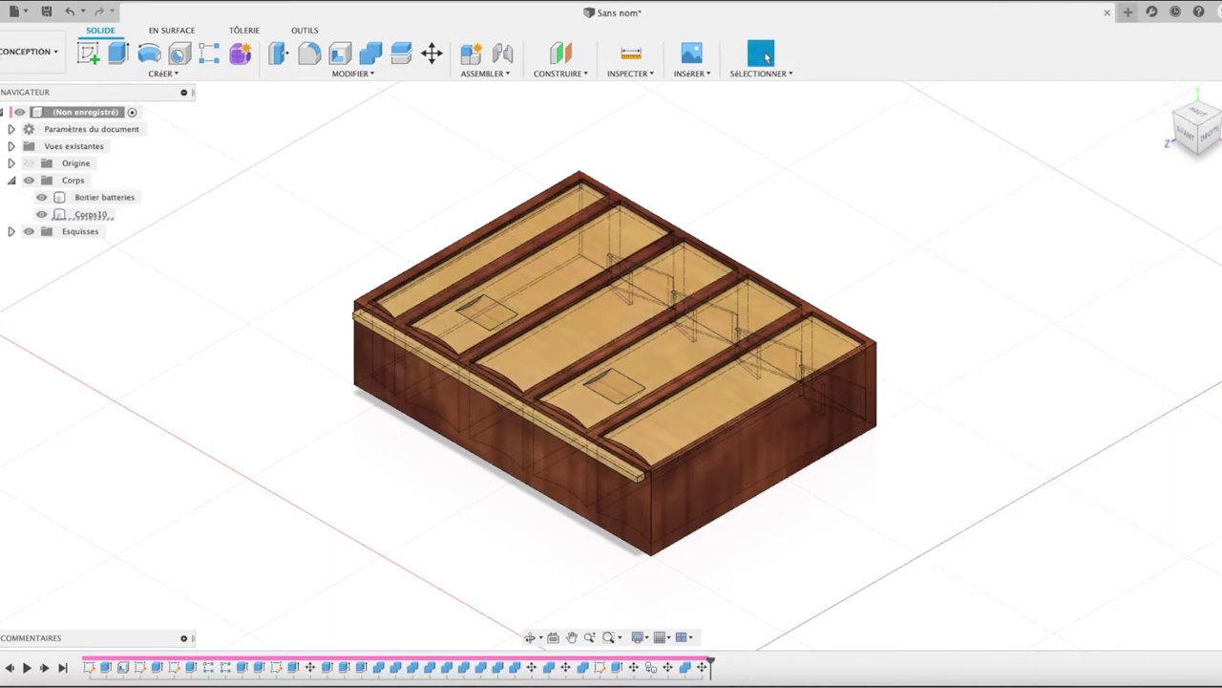
click(28, 52)
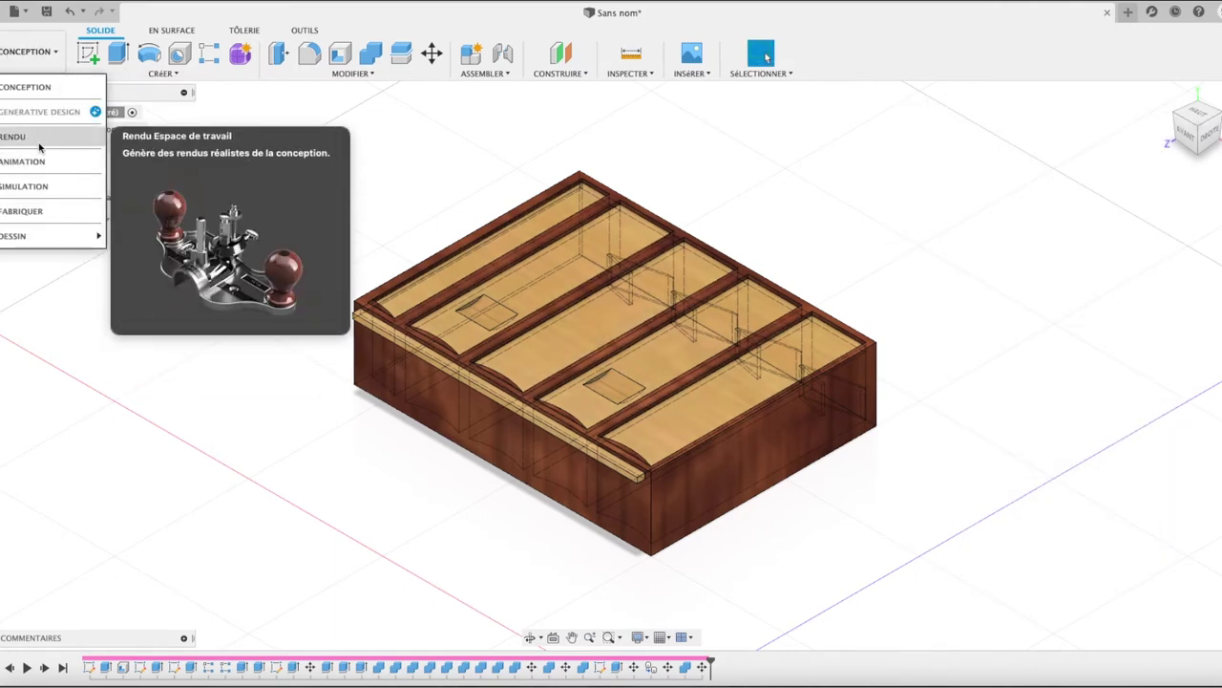
- Switch to the Rendu workspace and collapse the Galerie de rendus and Commentaires panels
click(38, 137)
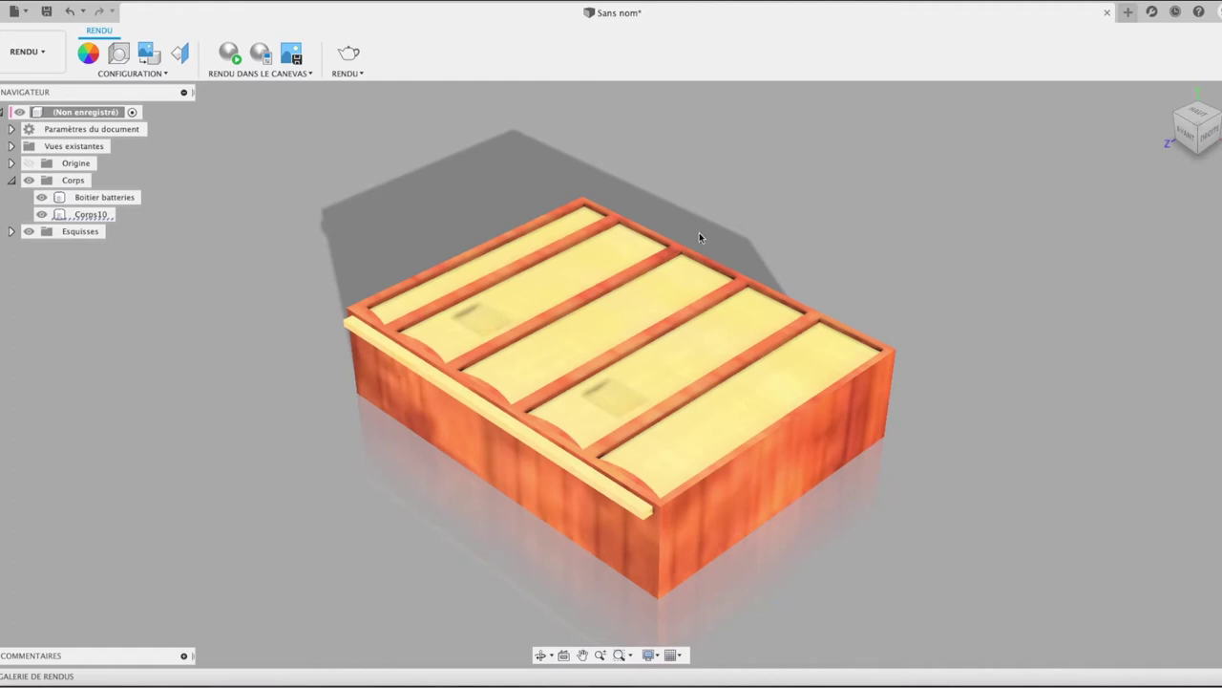
click(36, 675)
click(186, 658)
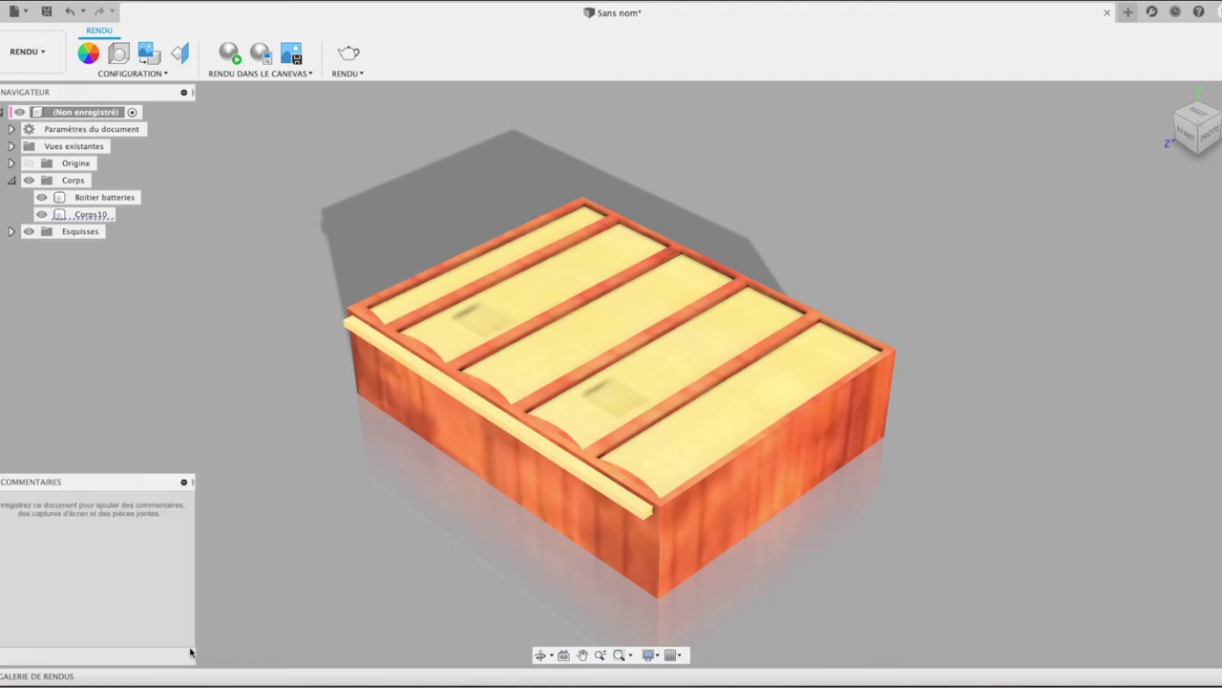
click(184, 482)
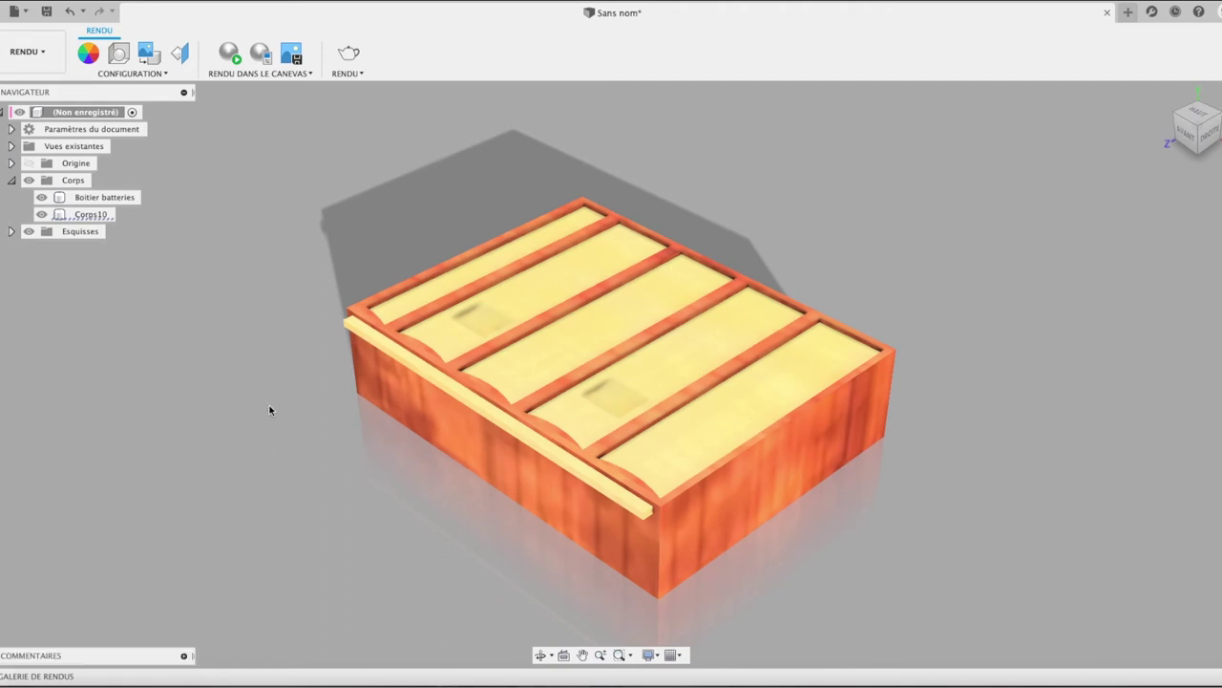
click(31, 57)
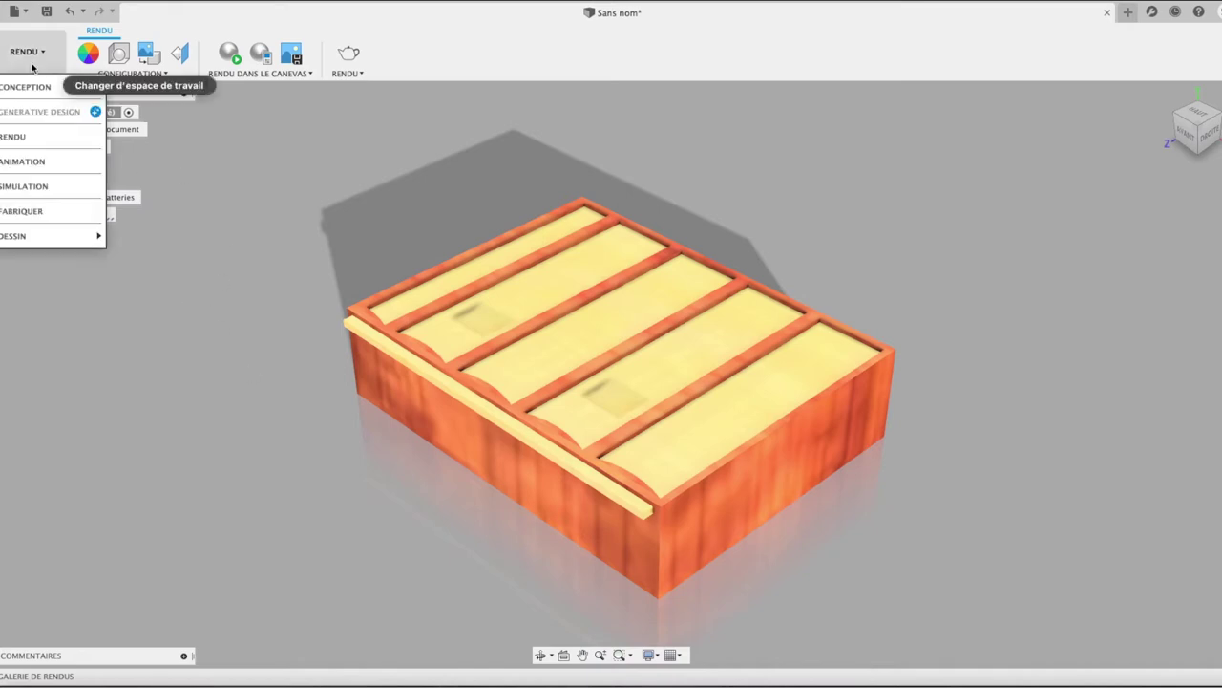
- In the Animation workspace, move the whole box assembly -37.495 mm along Z
click(34, 165)
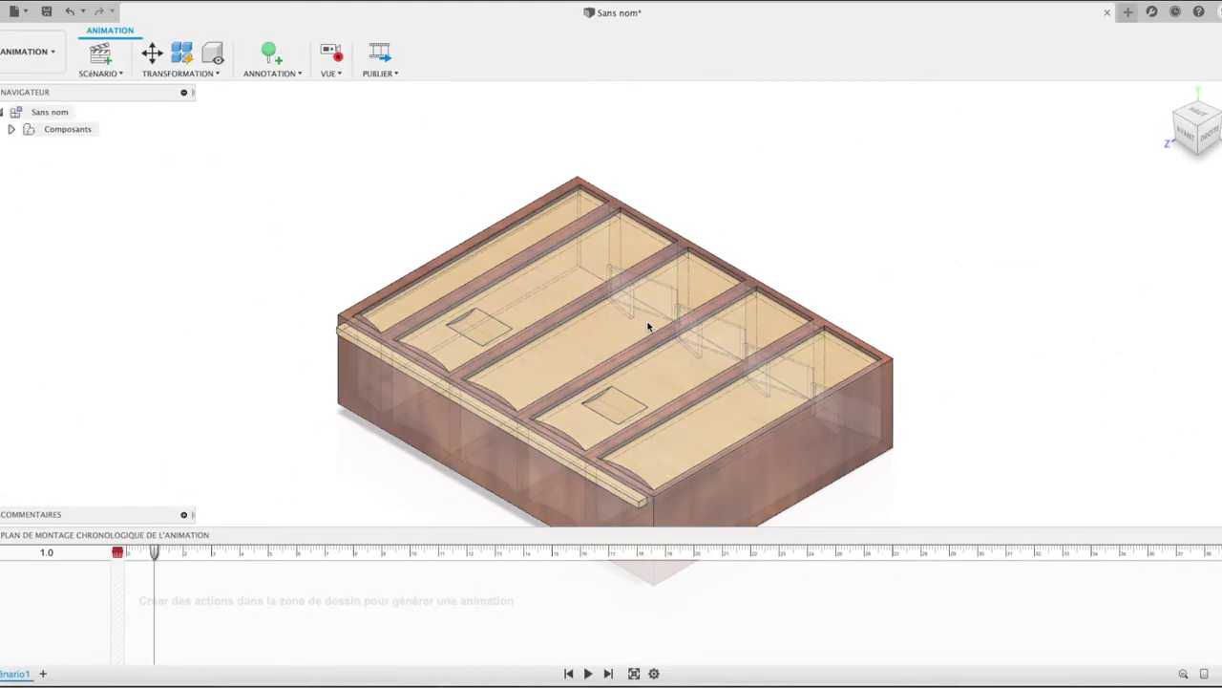
click(10, 129)
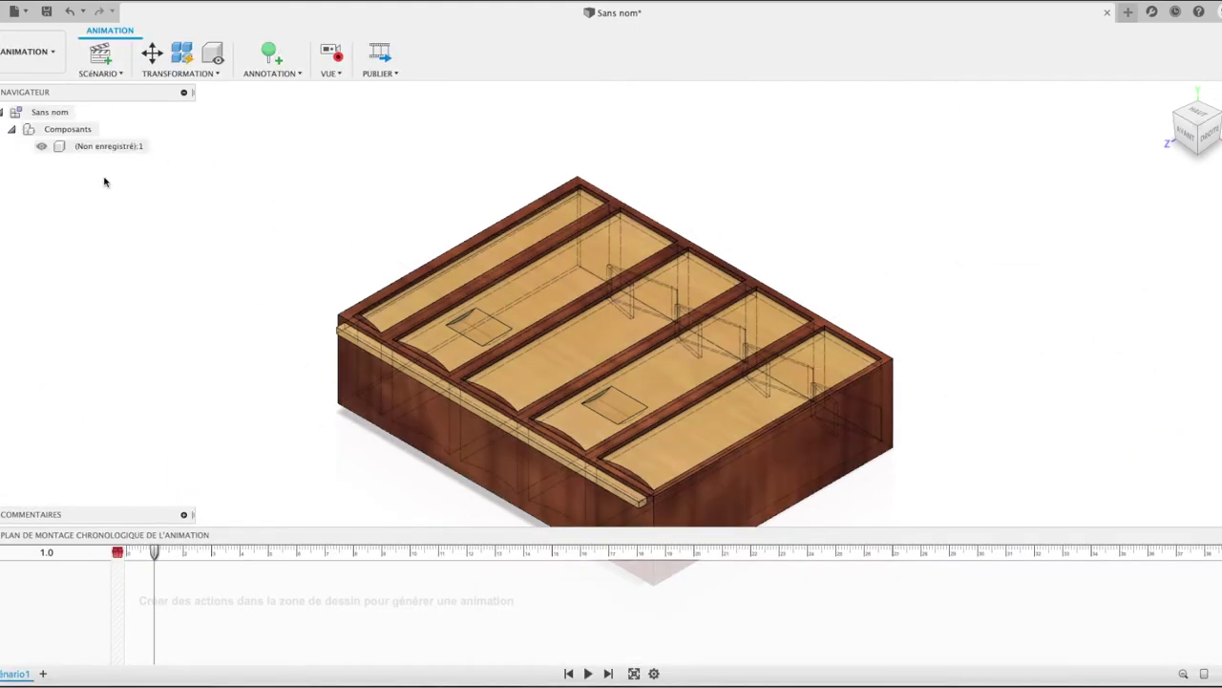
click(54, 150)
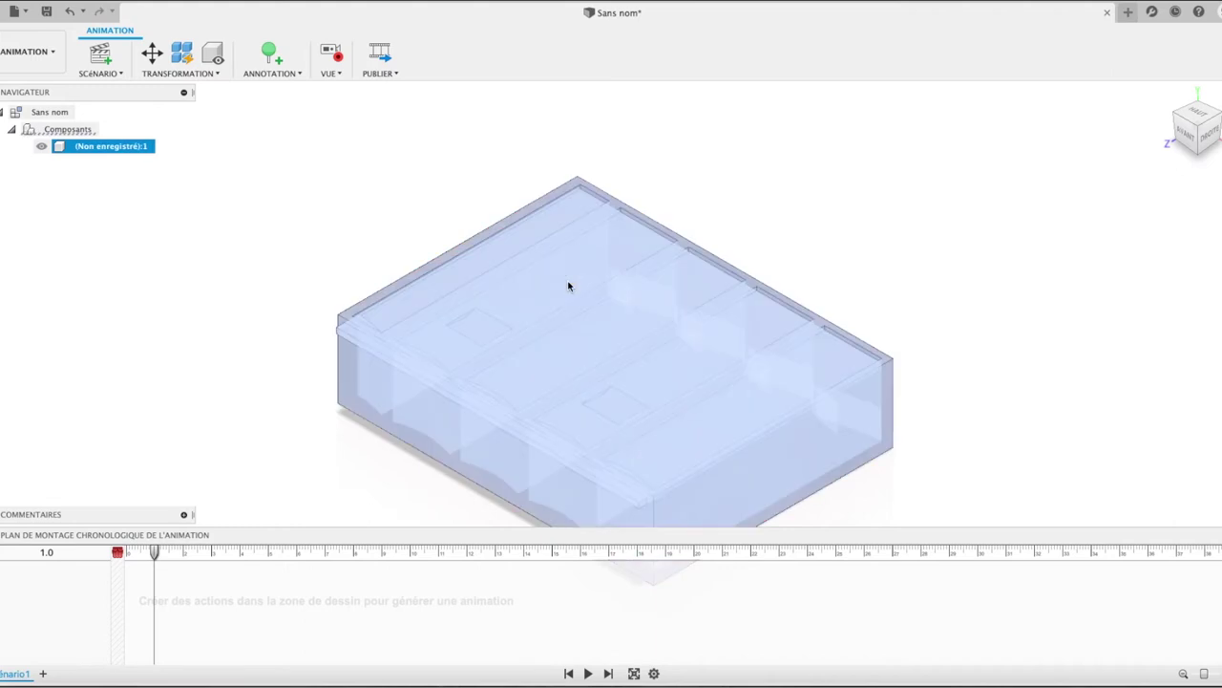
key(m)
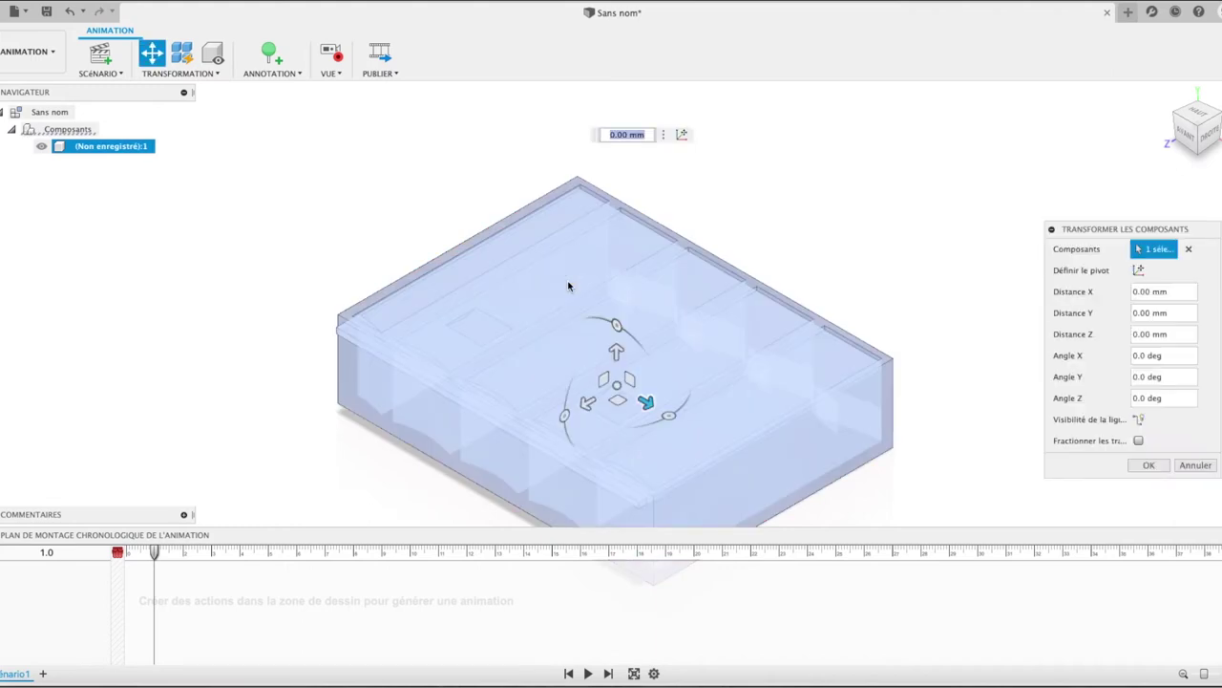
mouse_move(592, 408)
mouse_down()
mouse_move(529, 436)
mouse_move(694, 341)
mouse_up()
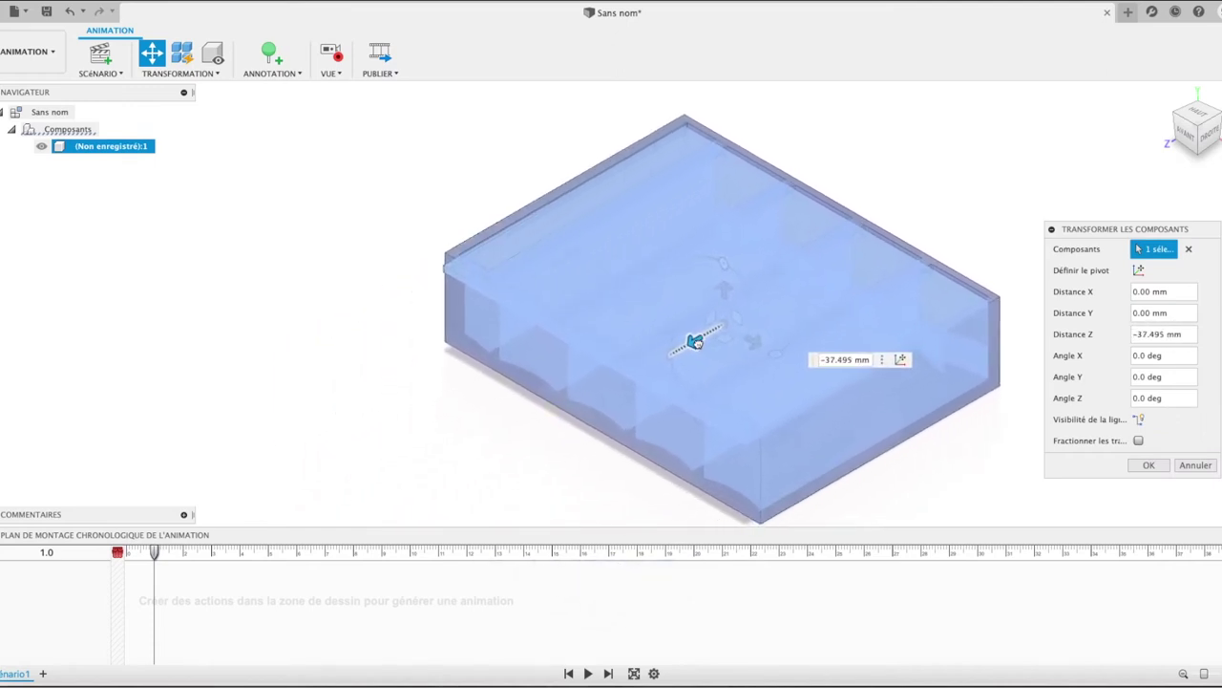
click(1149, 465)
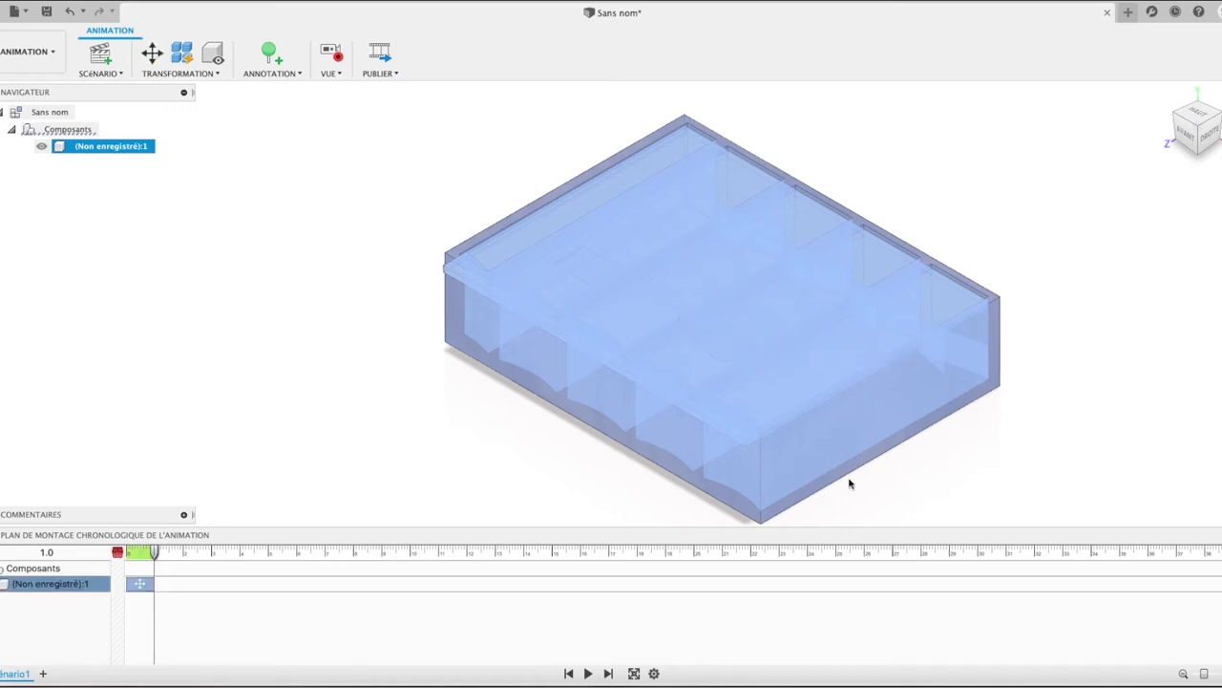
- Clear the selection to view the textured model, then reselect the assembly component
click(501, 471)
click(394, 386)
click(88, 151)
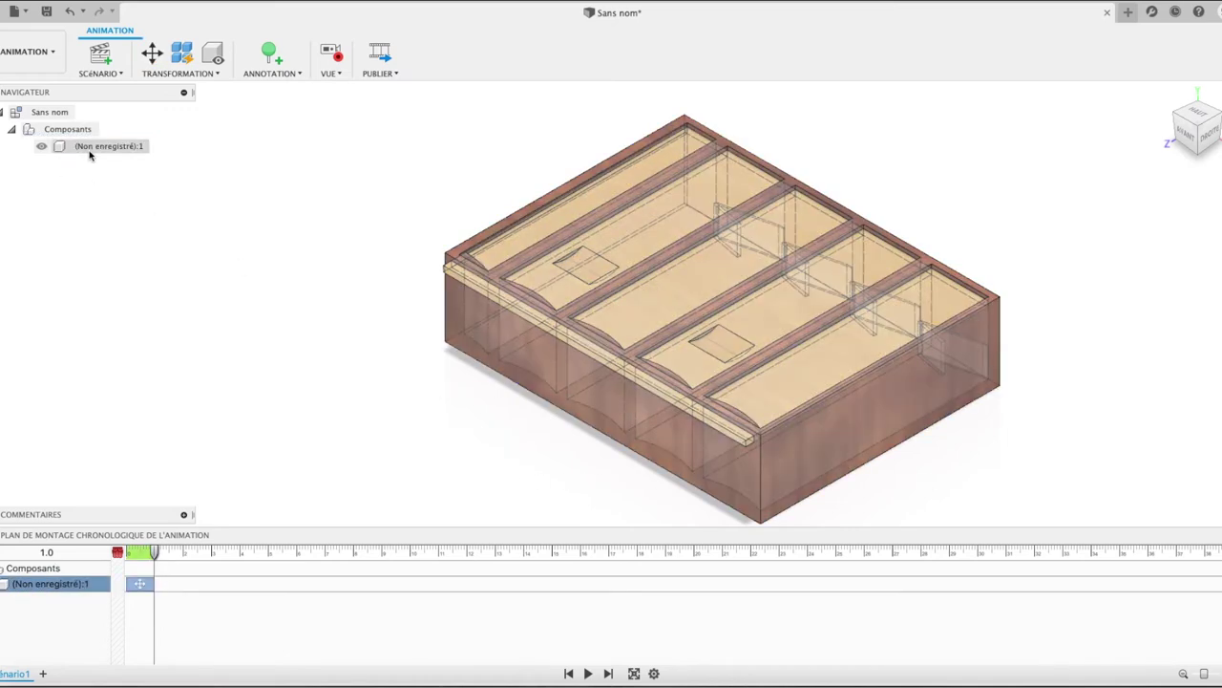
click(29, 52)
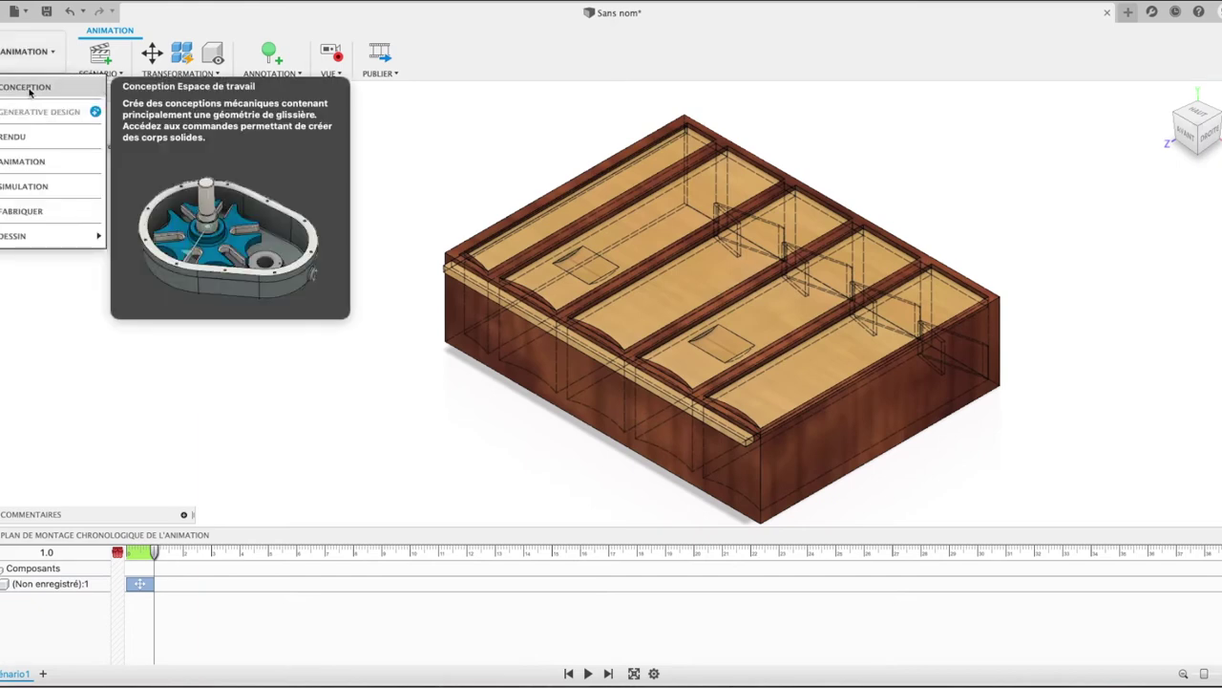
- Back in Conception, convert the Boitier batteries body into the component Boitier batteries:1
click(30, 91)
click(93, 214)
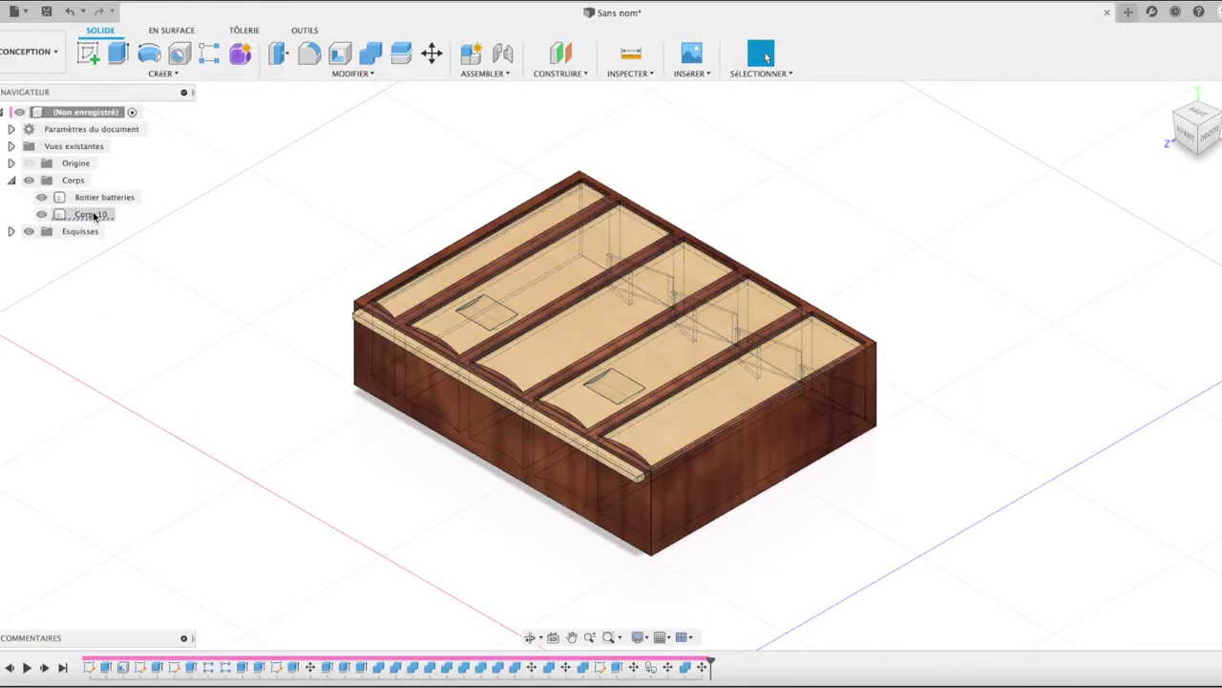
click(122, 198)
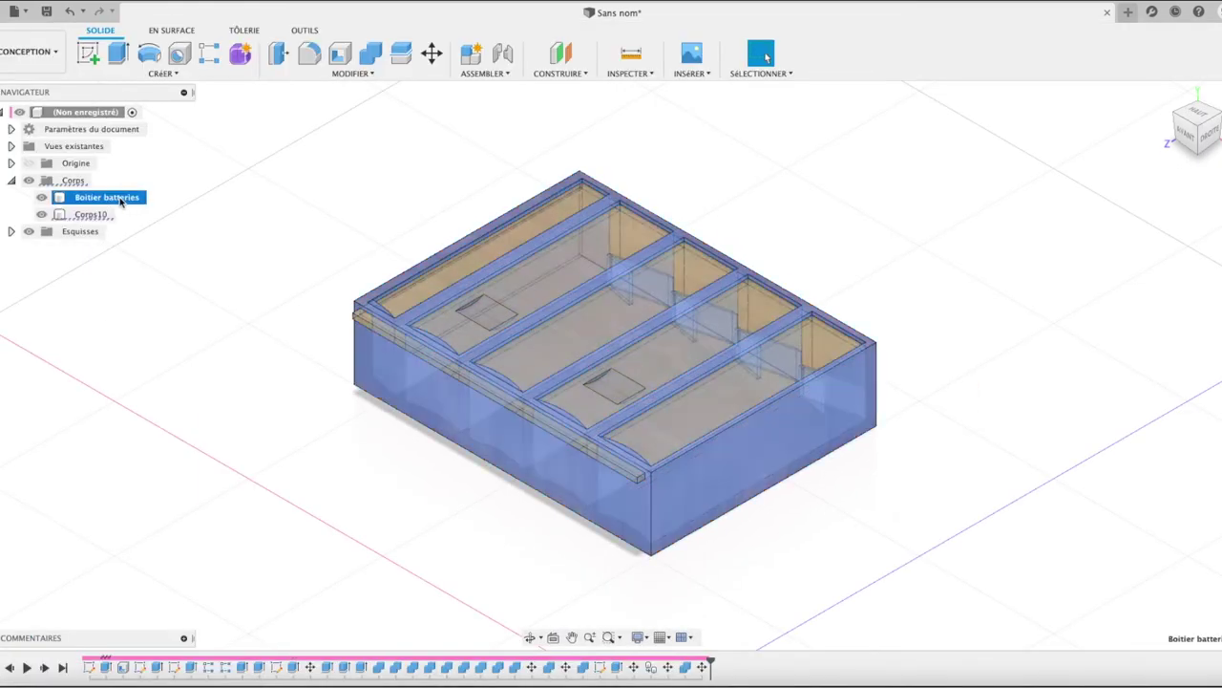
right_click(121, 199)
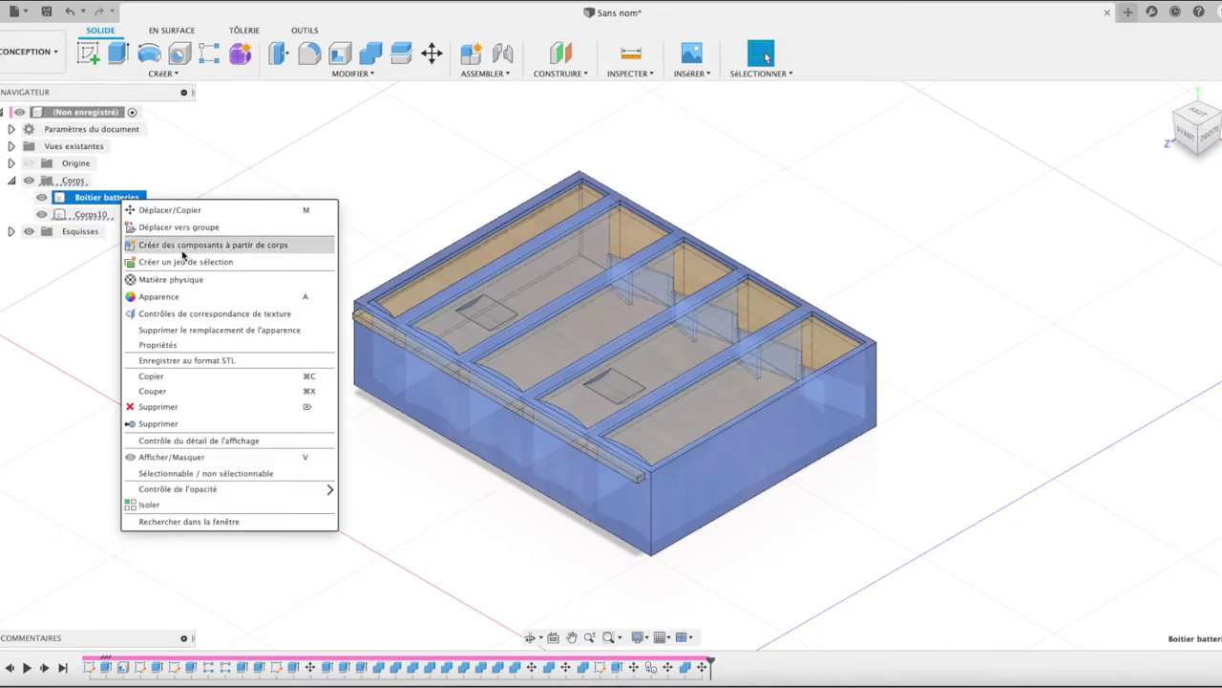
click(110, 253)
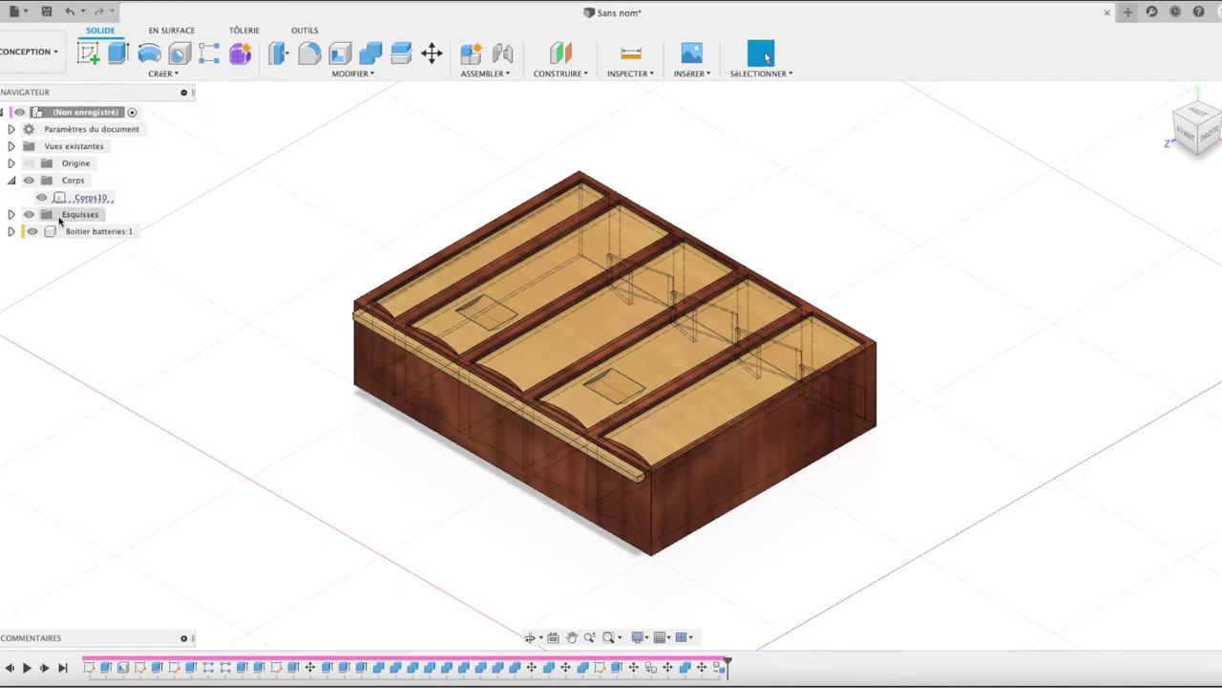
right_click(92, 201)
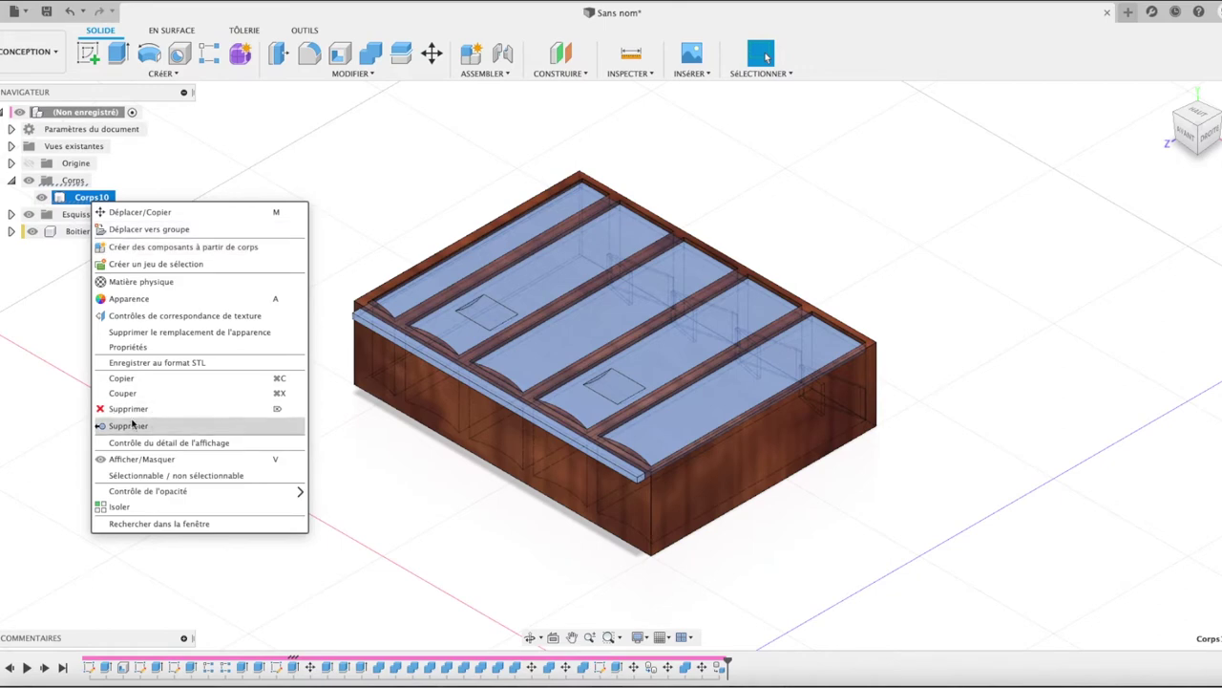
click(327, 244)
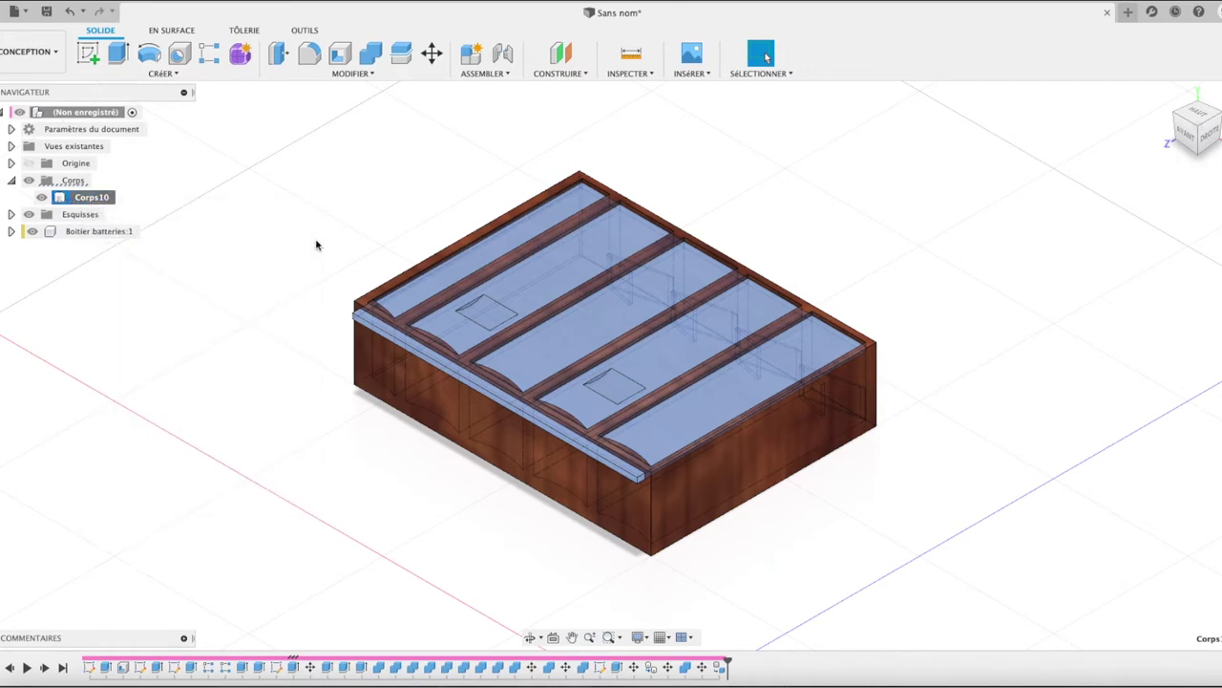
- Rename the Corps10 body to 'Tirroir'
double_click(103, 204)
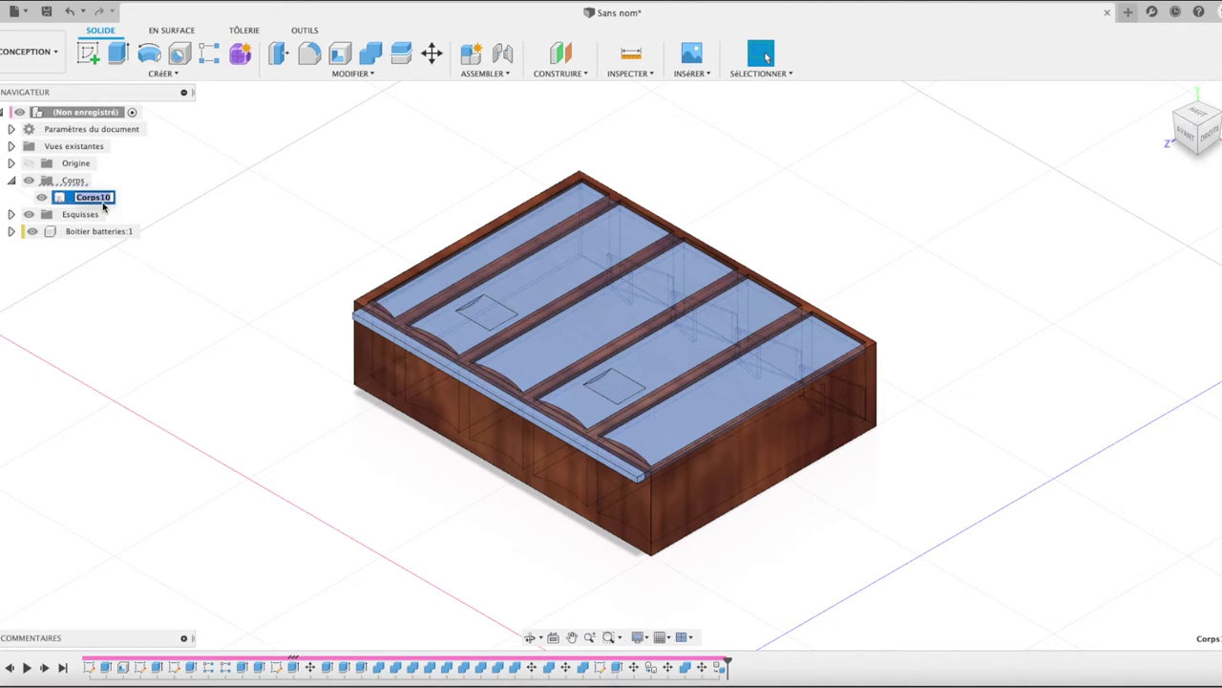
text(Tirrour)
key(BackSpace)
text(ir)
key(Return)
- Turn the Tirroir body into its own component, Tirroir:1, and expand both components
right_click(104, 207)
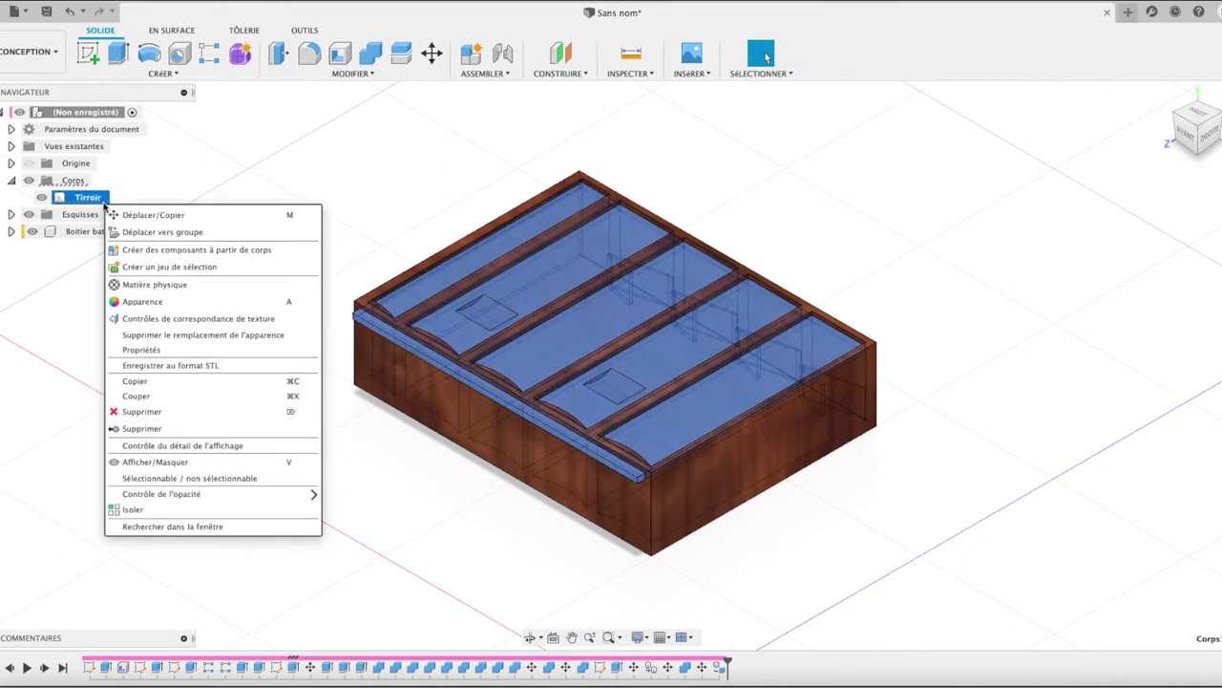
click(189, 252)
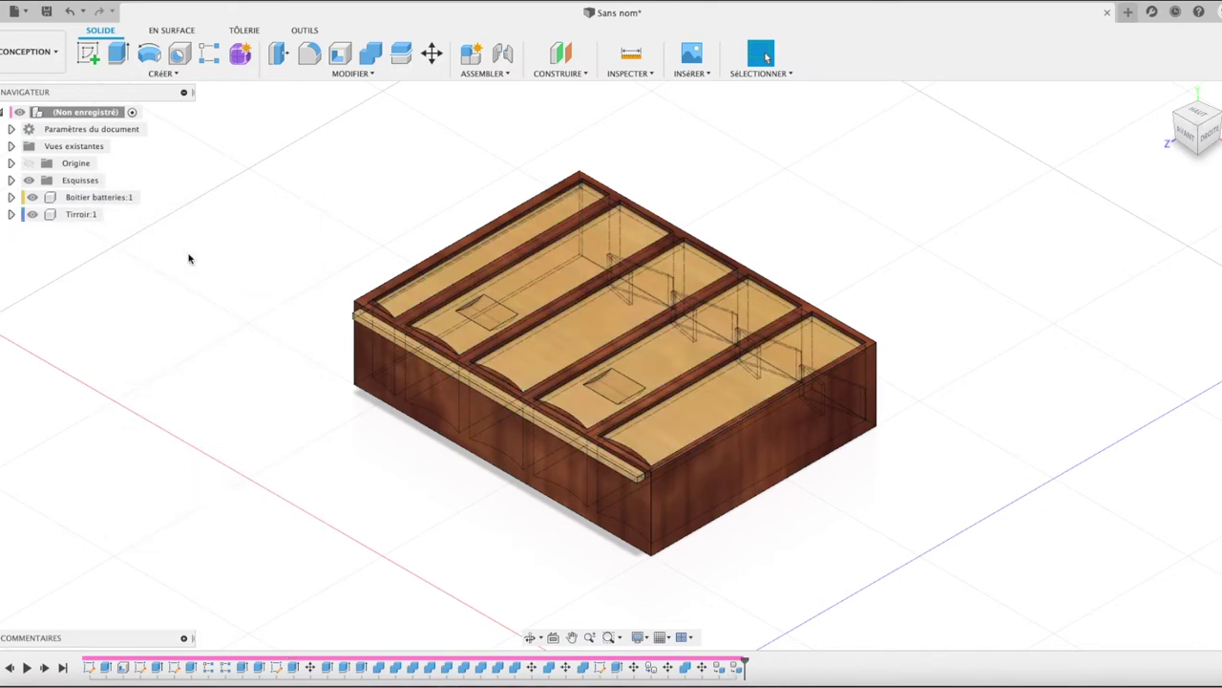
click(11, 198)
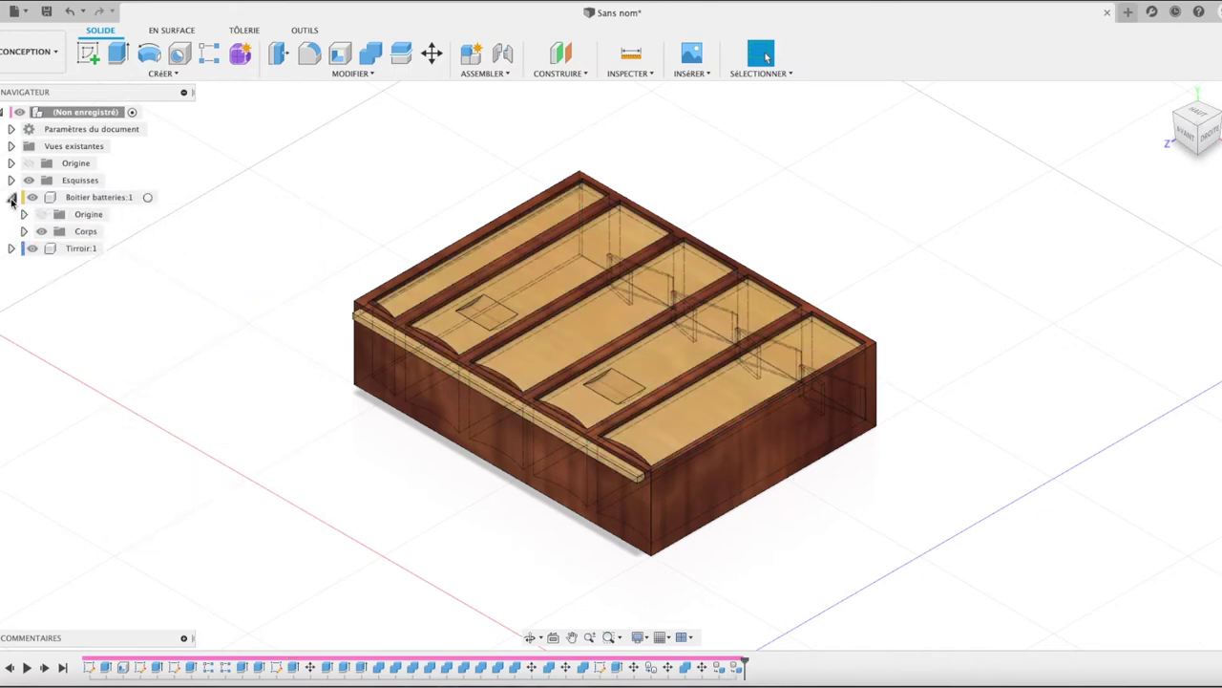
click(12, 249)
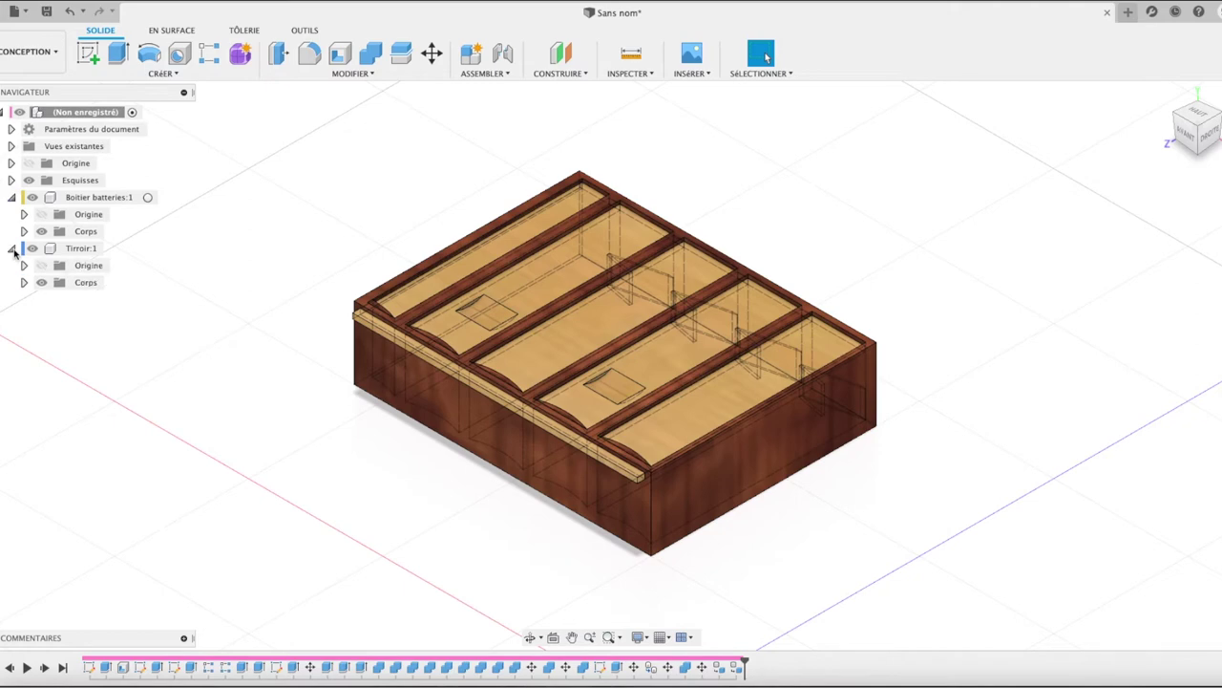
click(31, 56)
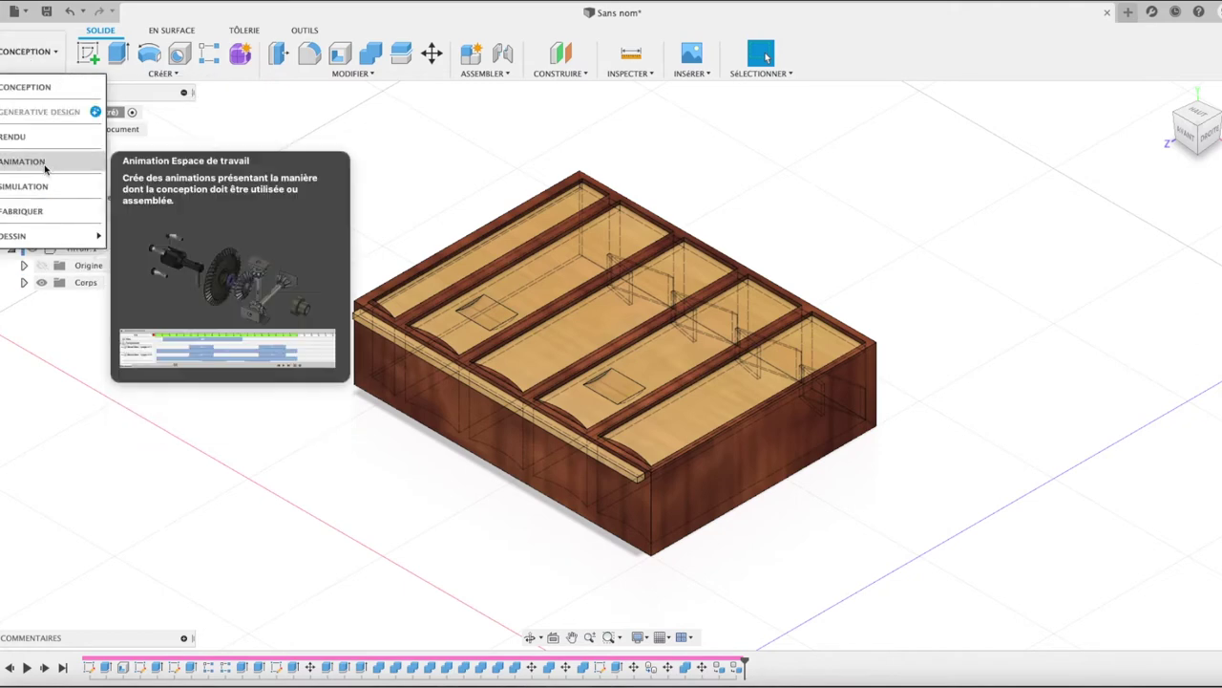
click(23, 162)
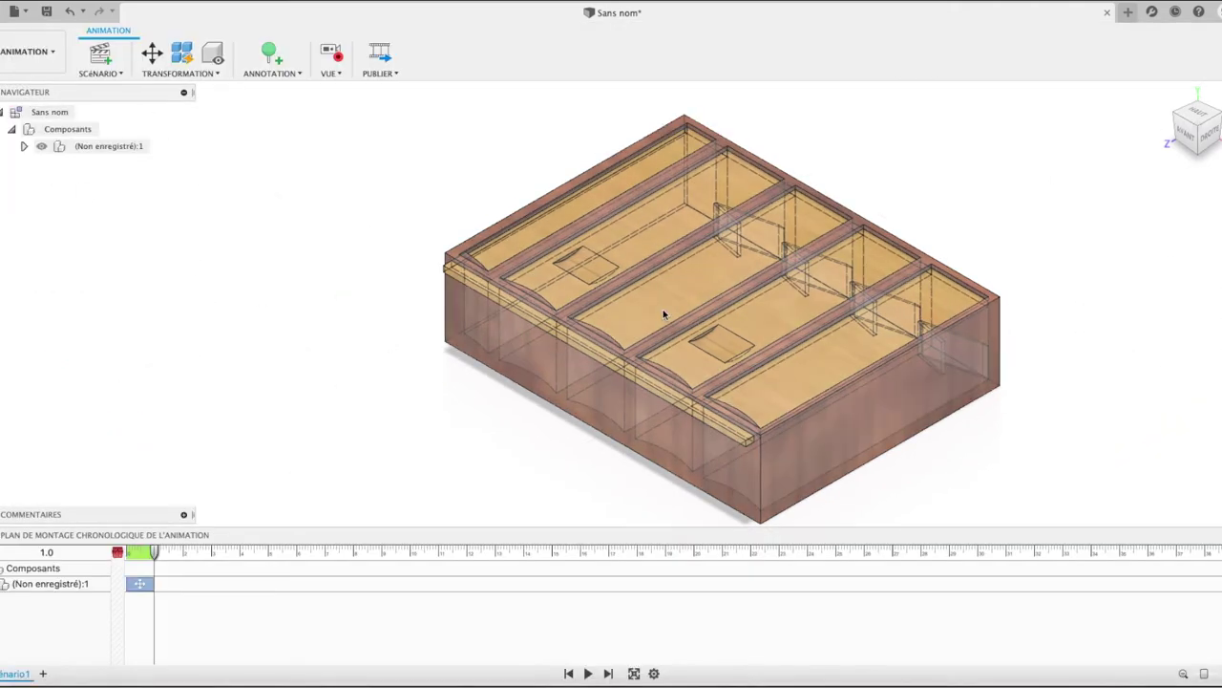
click(24, 146)
click(110, 184)
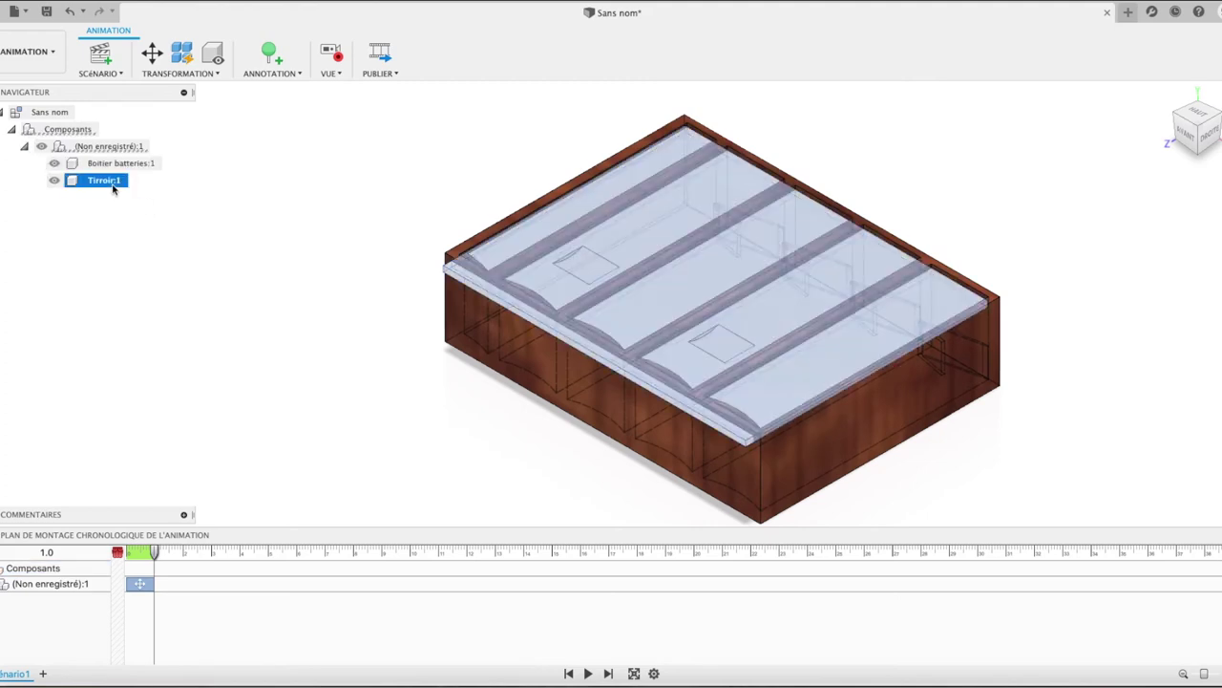
key(m)
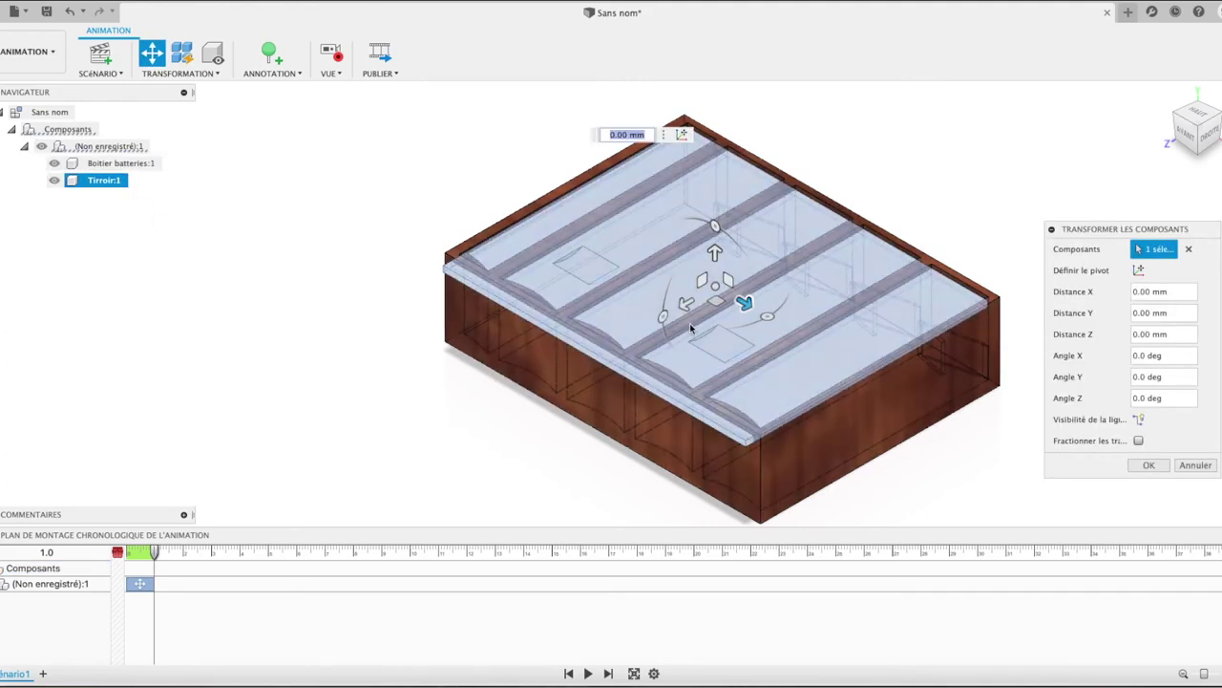
click(689, 327)
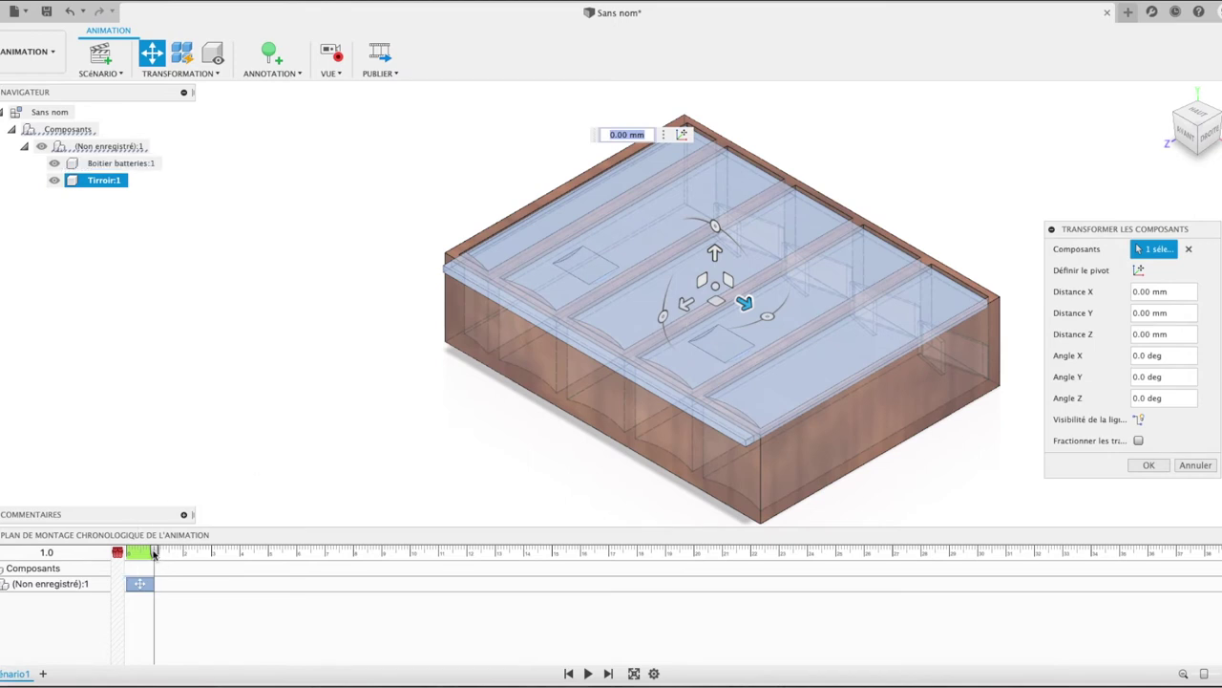
drag(154, 553, 531, 553)
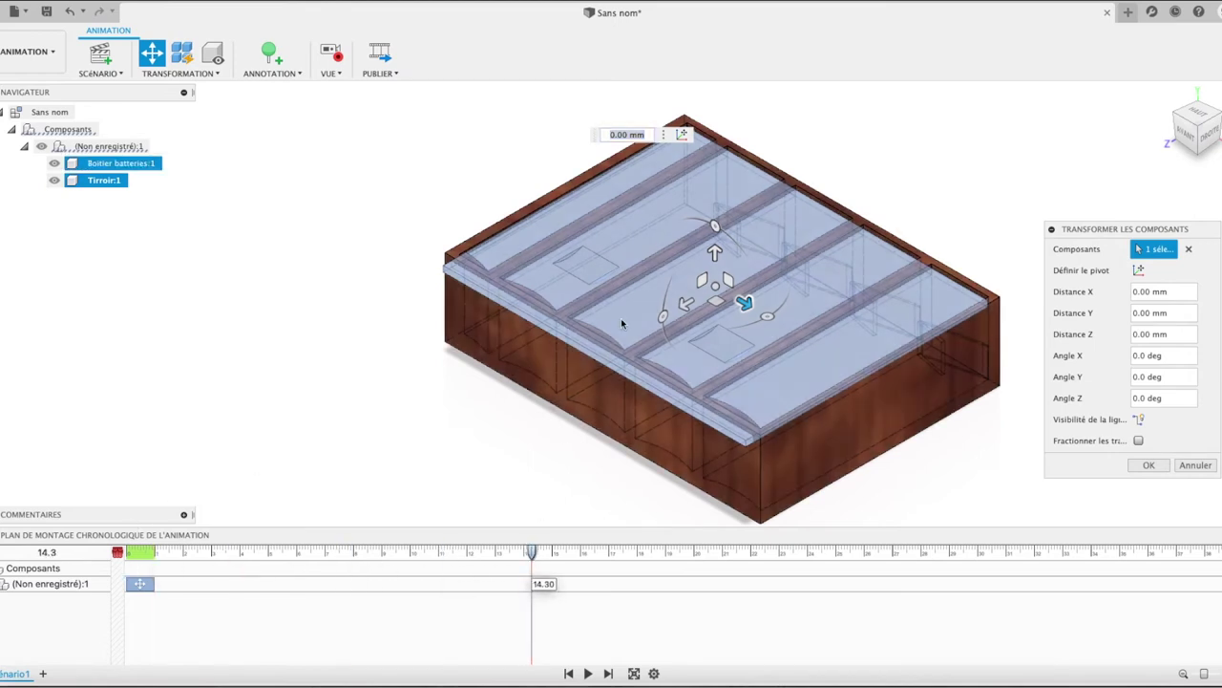
drag(685, 303, 410, 448)
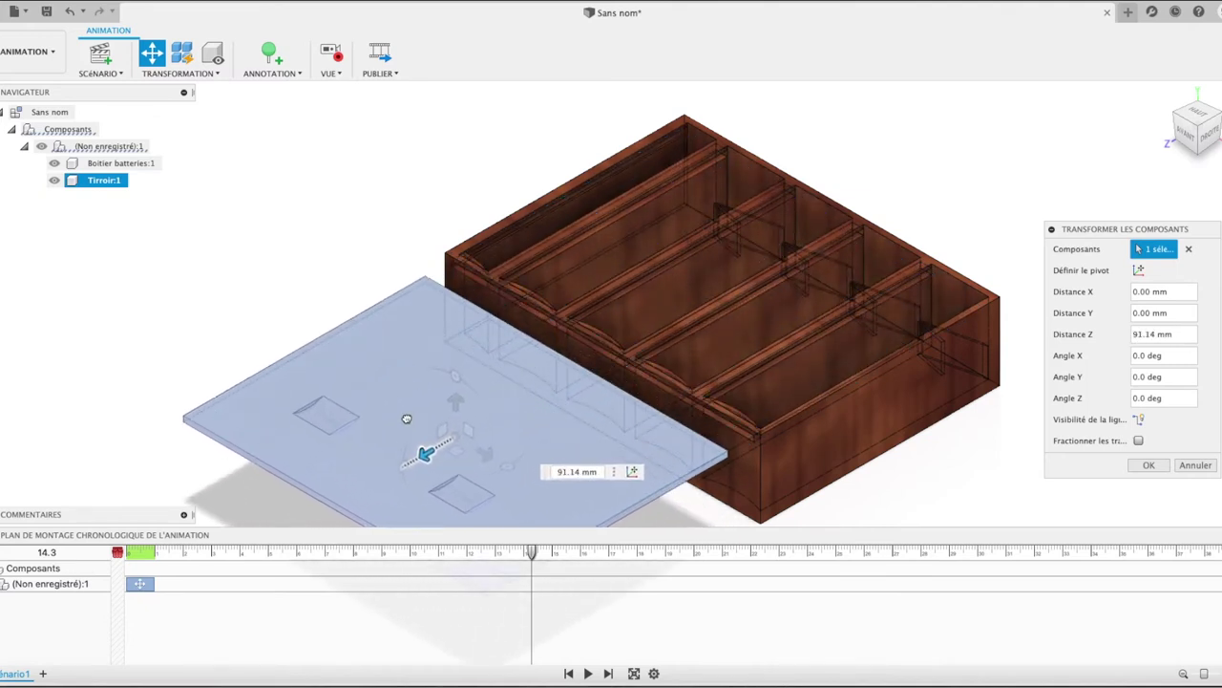
click(1150, 466)
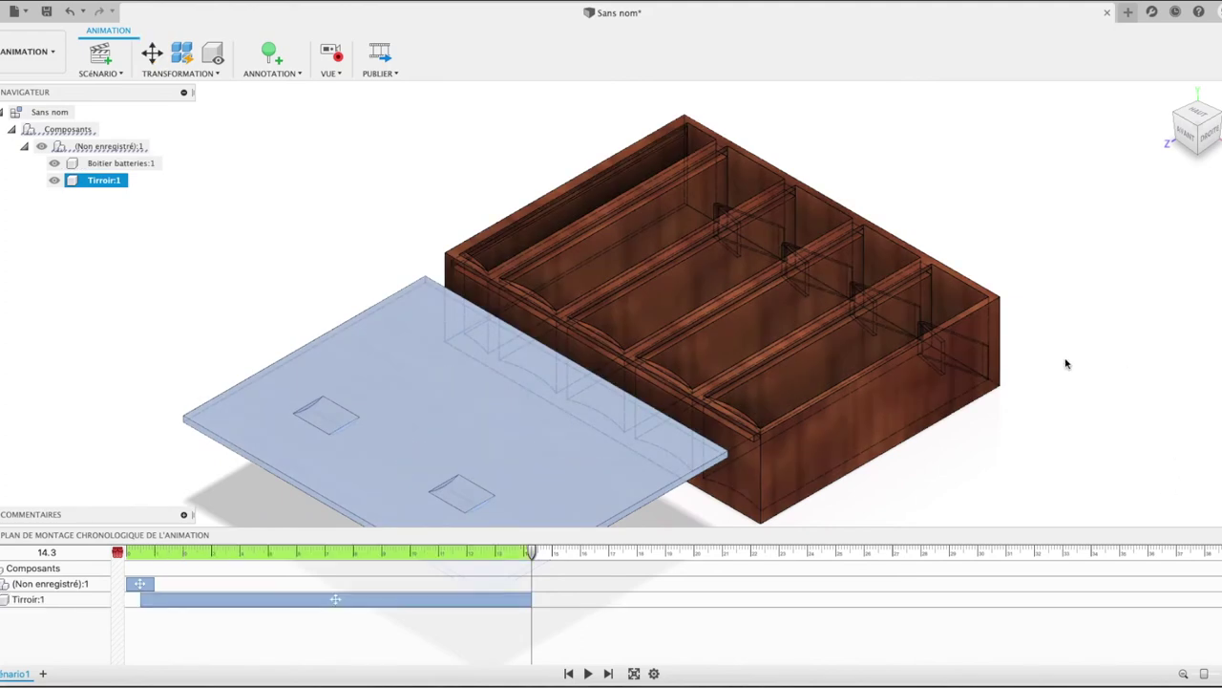
- Replay the animation from the start and select the sliding lid
click(568, 674)
click(588, 674)
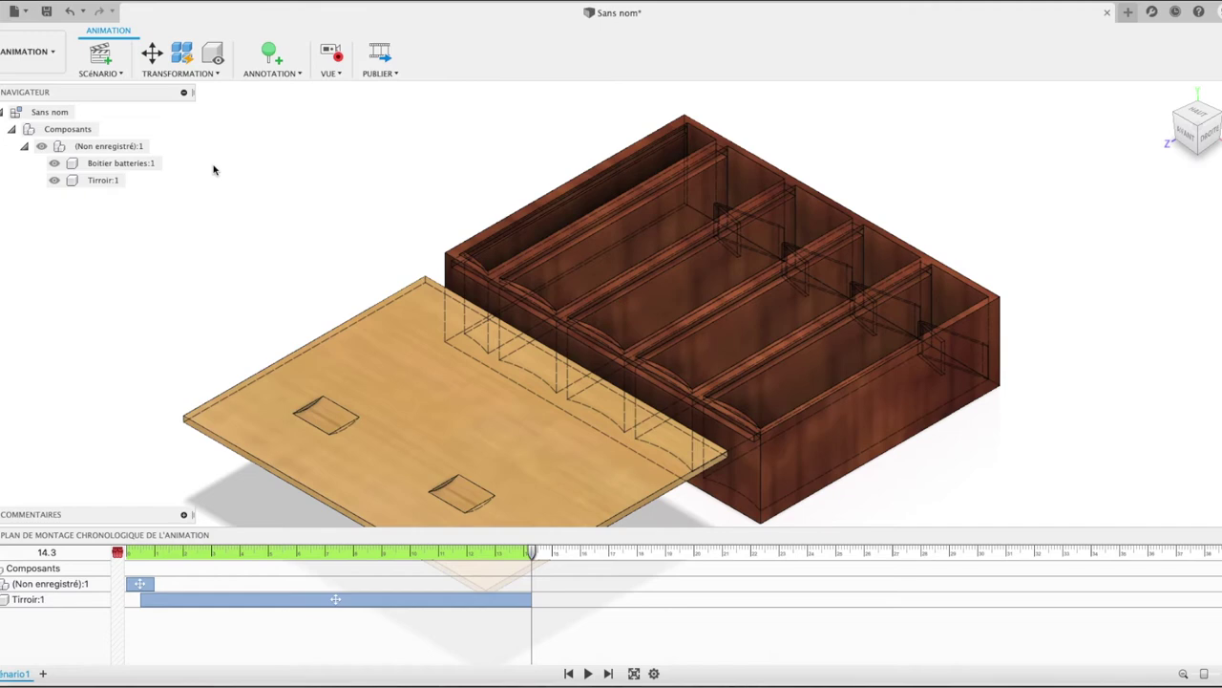
click(531, 430)
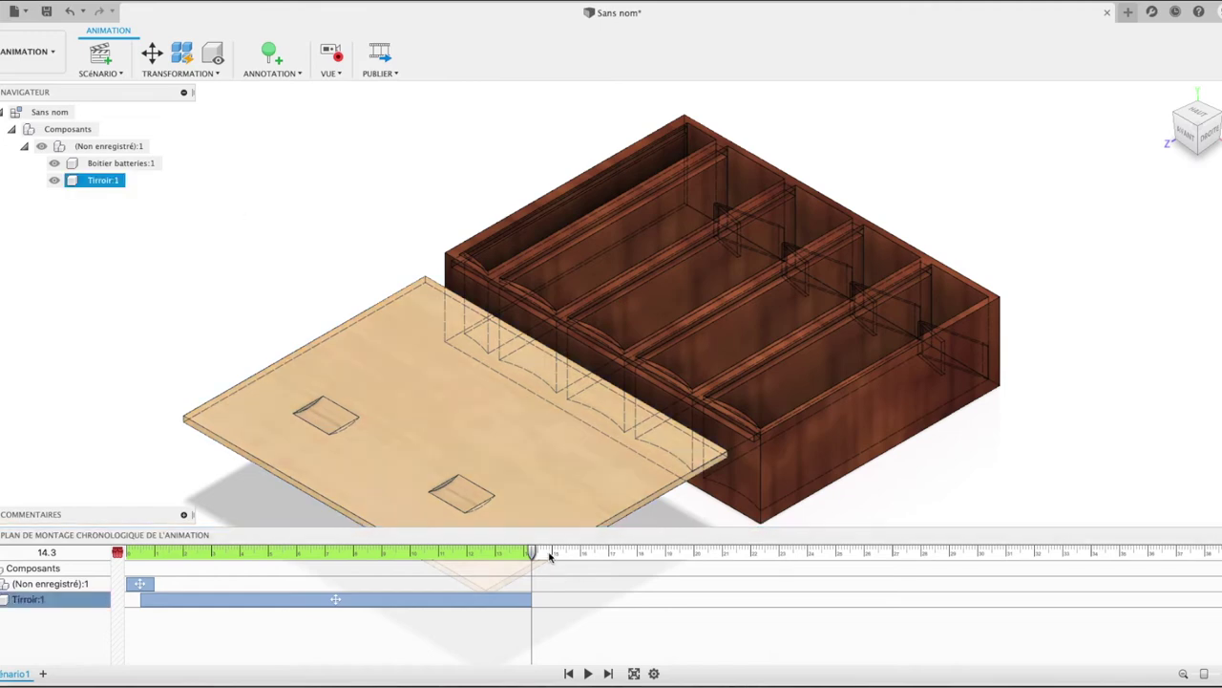
- At 26.0 s, slide the Tiroir:1 lid back over the box, then replay to check
click(864, 552)
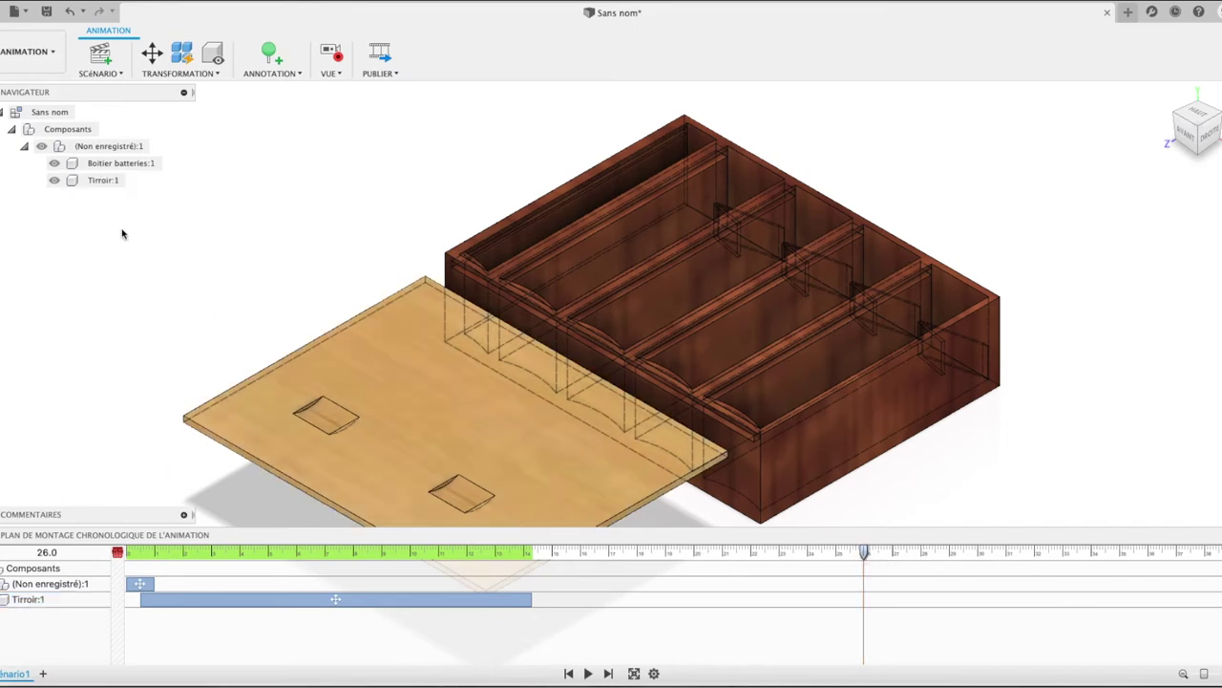
click(105, 182)
key(m)
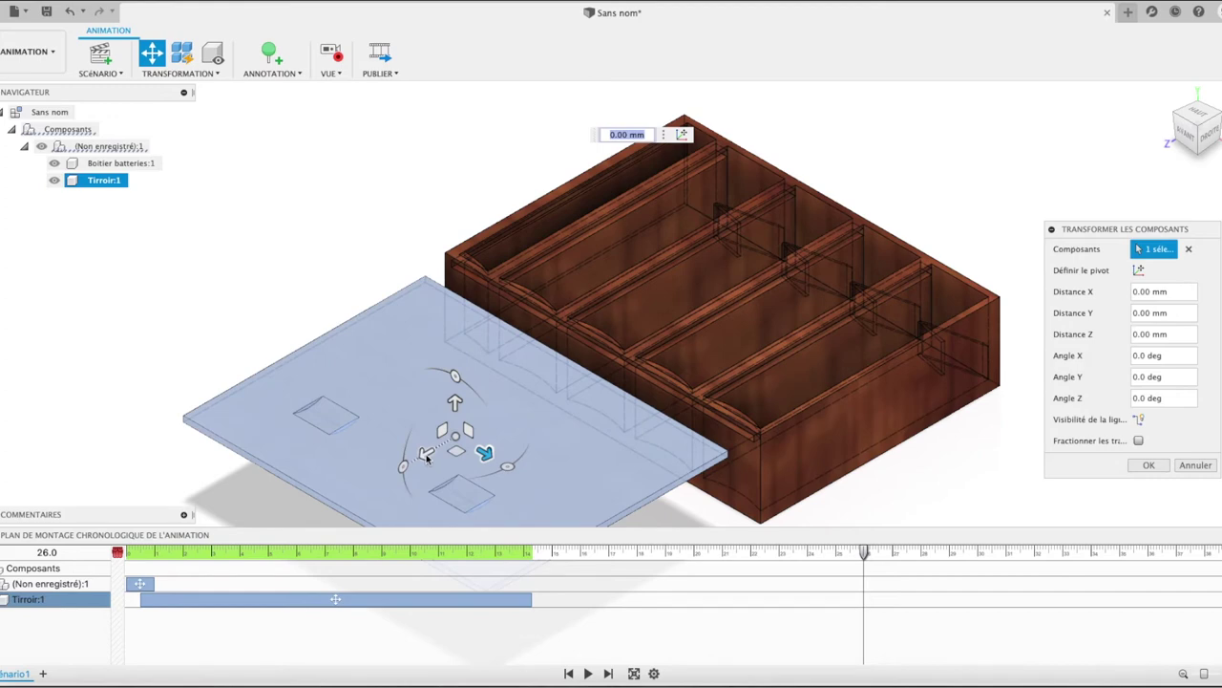
mouse_move(425, 454)
mouse_down()
mouse_move(564, 427)
mouse_move(718, 369)
mouse_up()
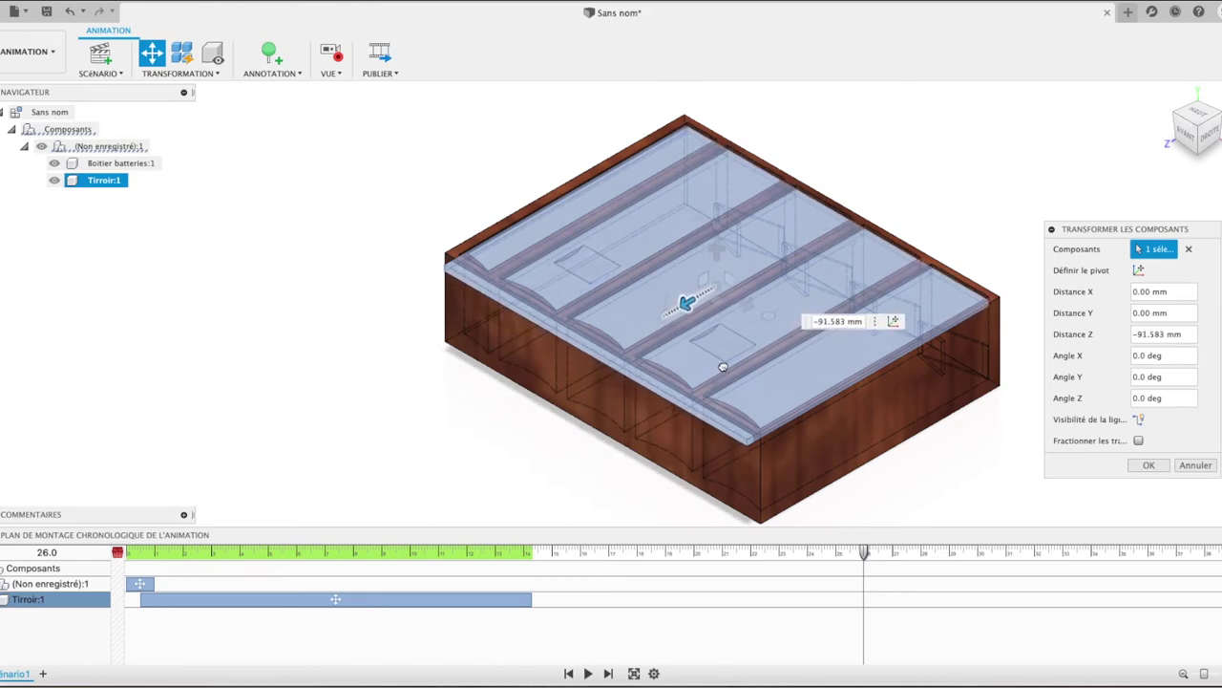
click(1149, 465)
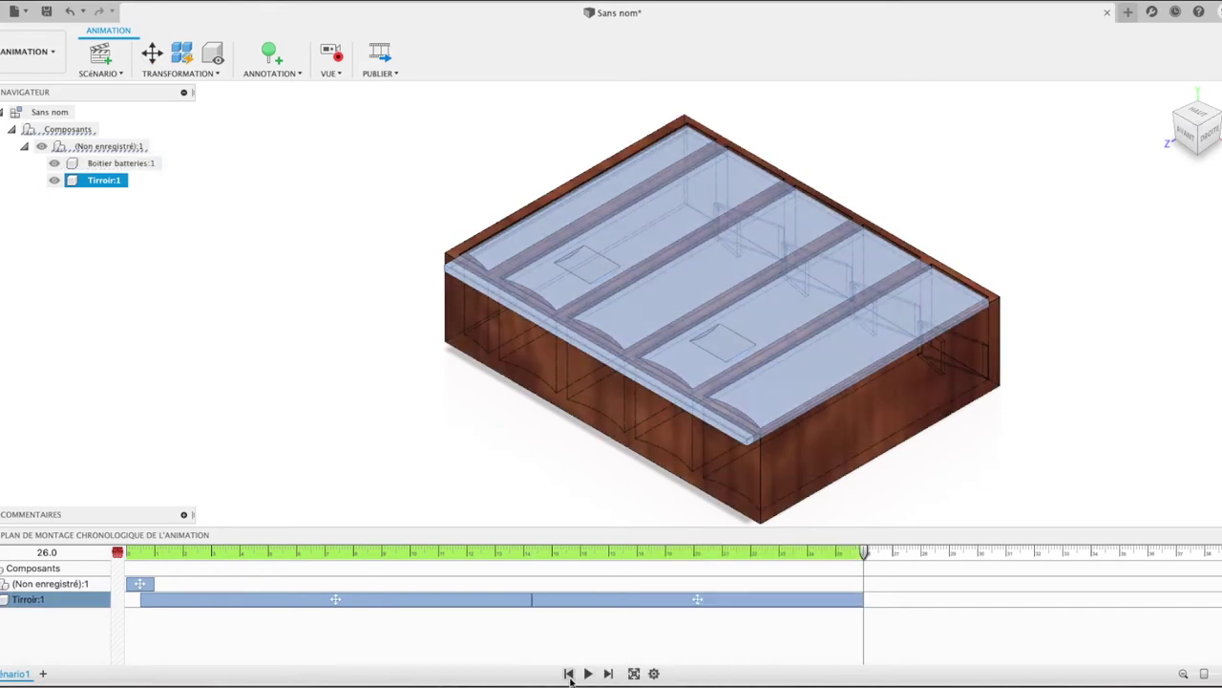
click(569, 674)
click(587, 674)
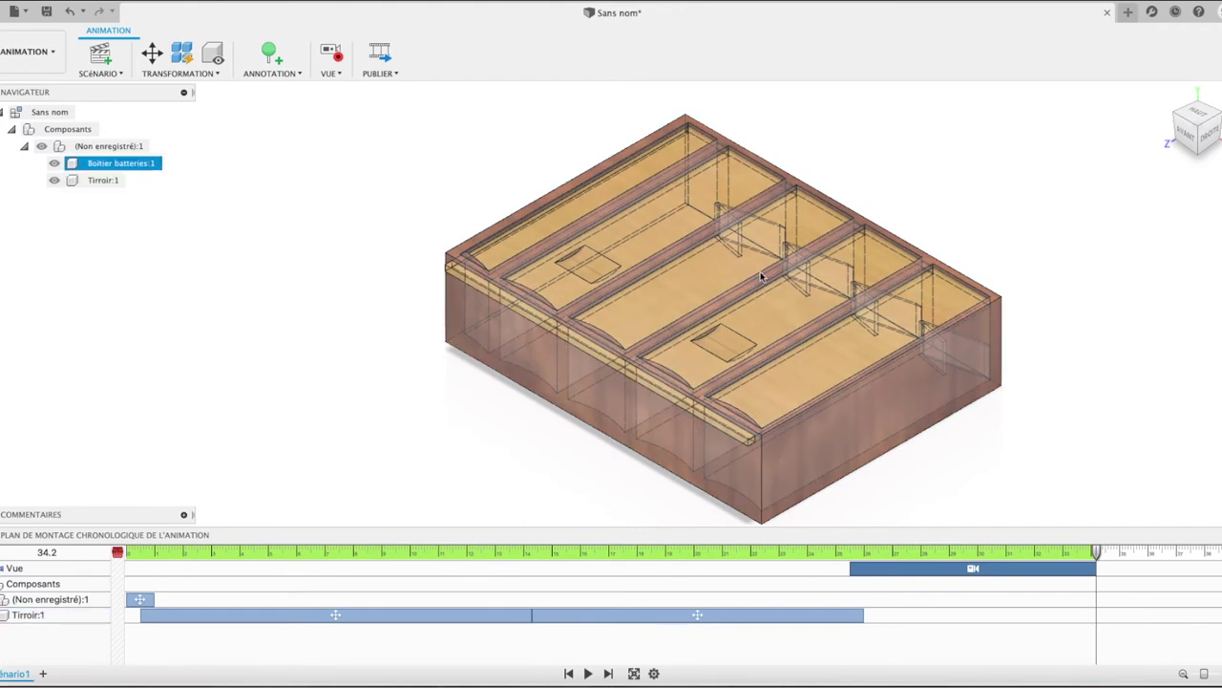
- Record a camera move through top, front, left, back and corner views, ending at Home
click(1116, 177)
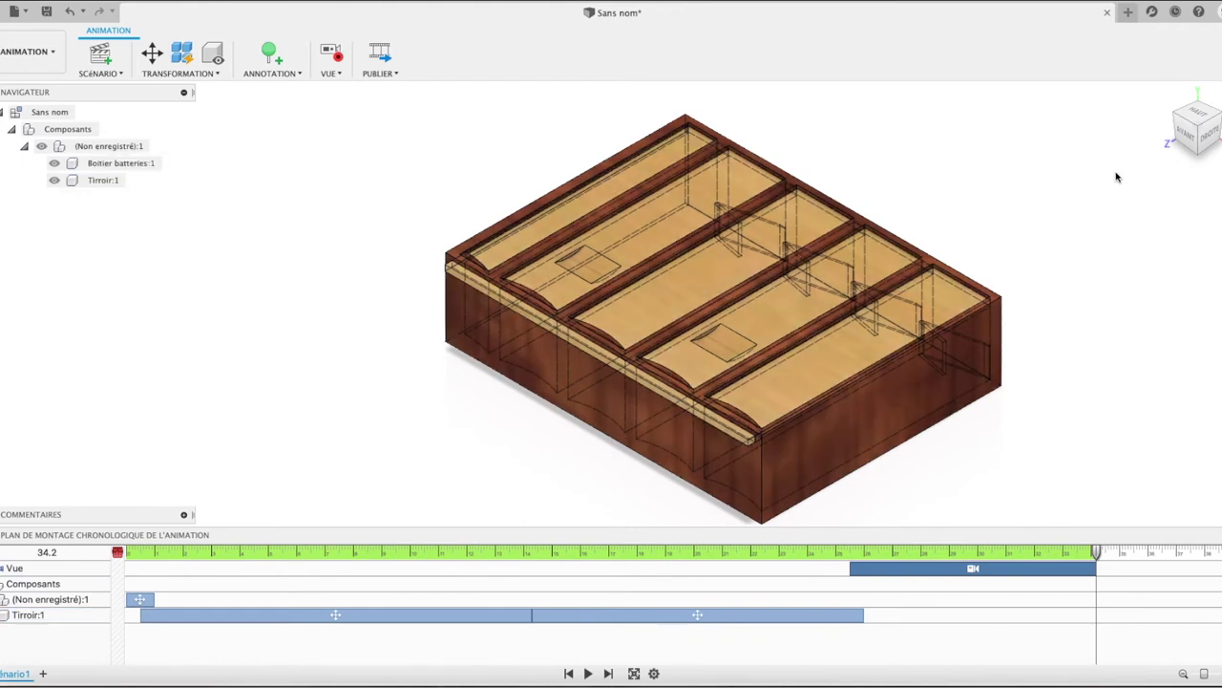
click(1197, 115)
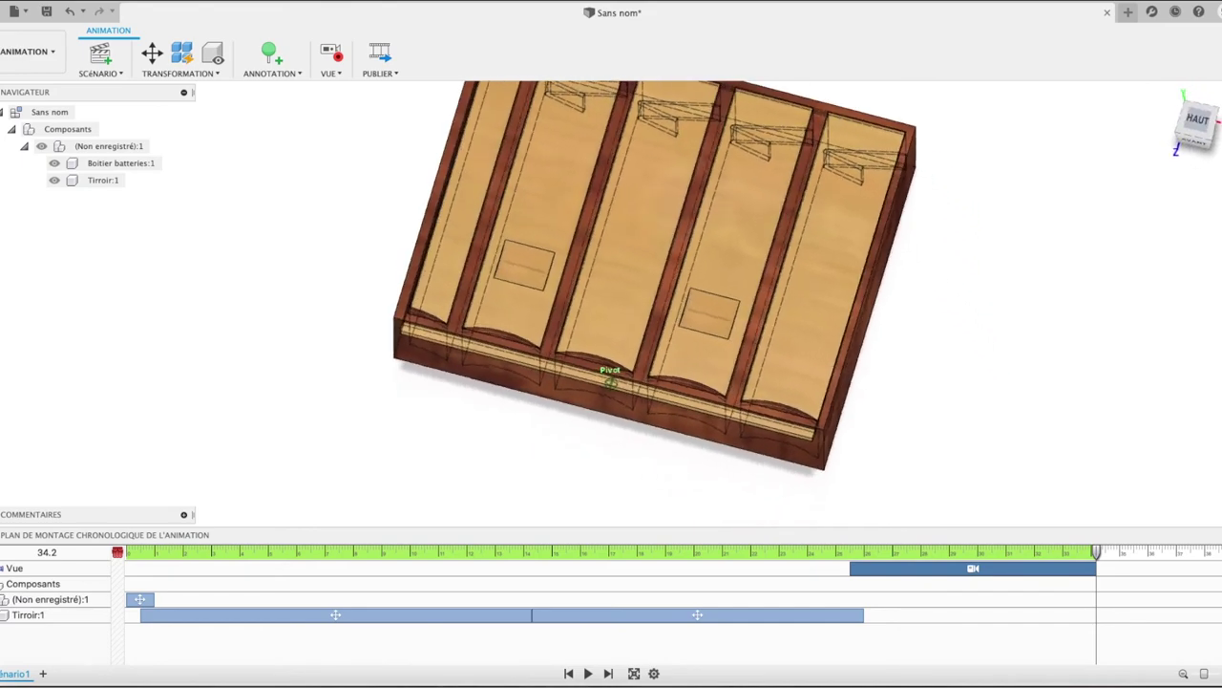
click(1198, 139)
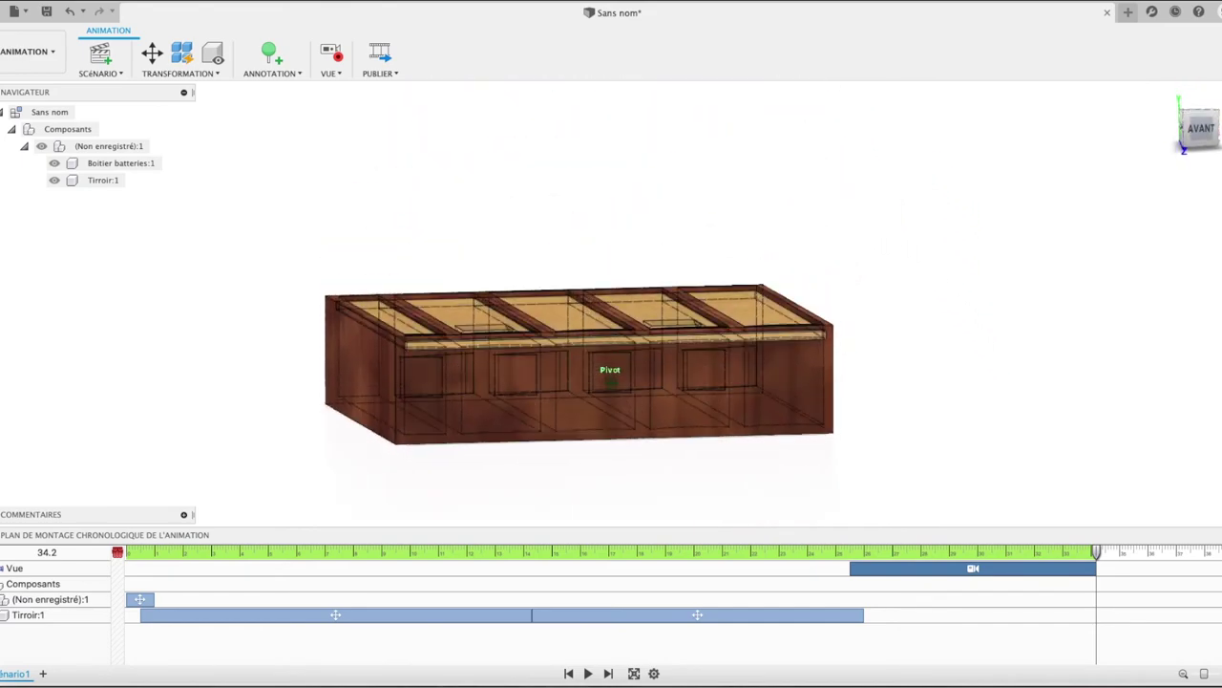
click(1187, 134)
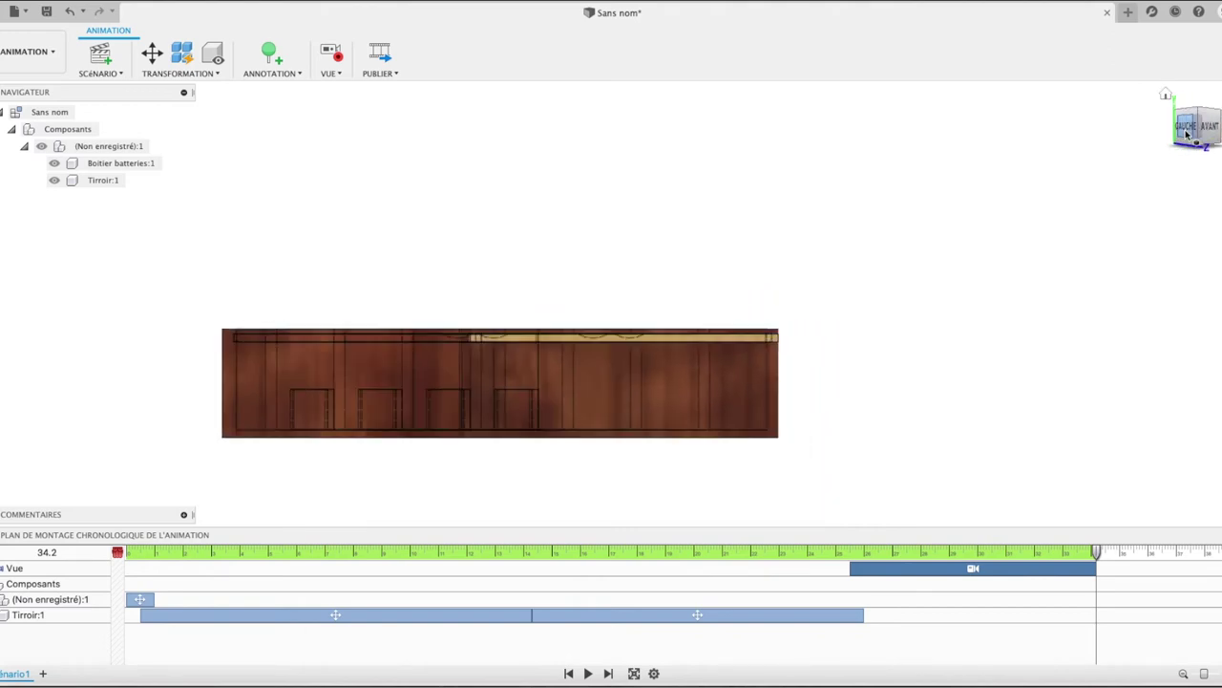
click(1187, 134)
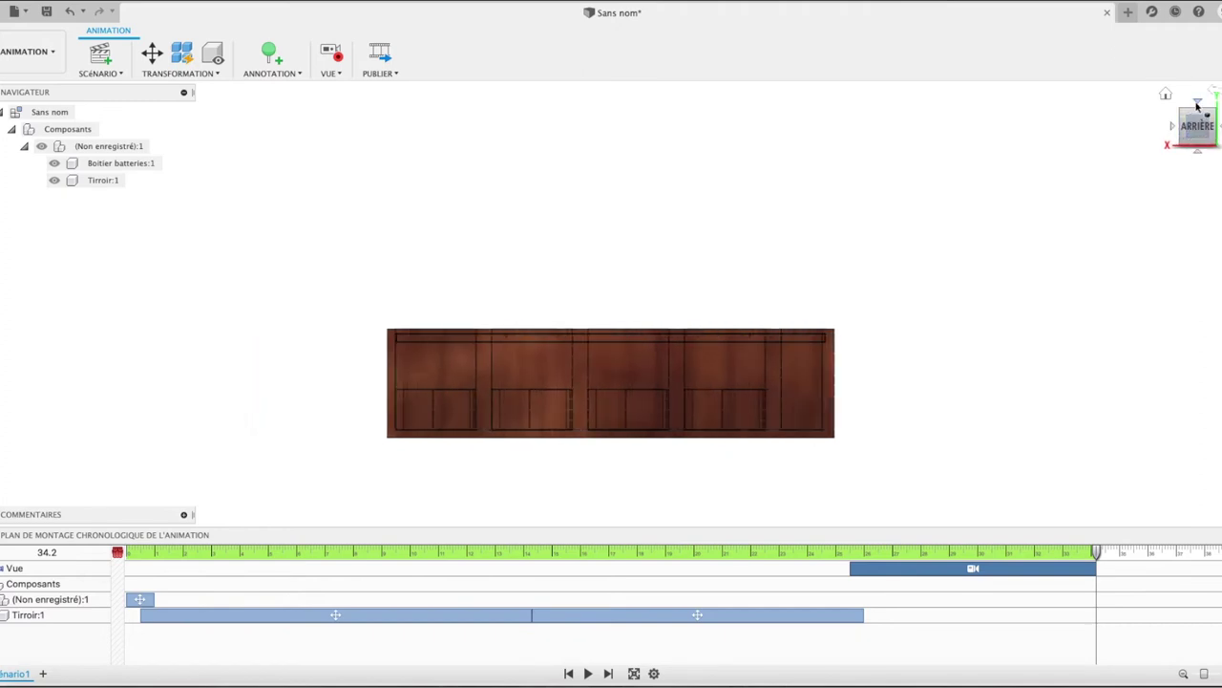
click(1198, 105)
click(1216, 111)
click(1166, 95)
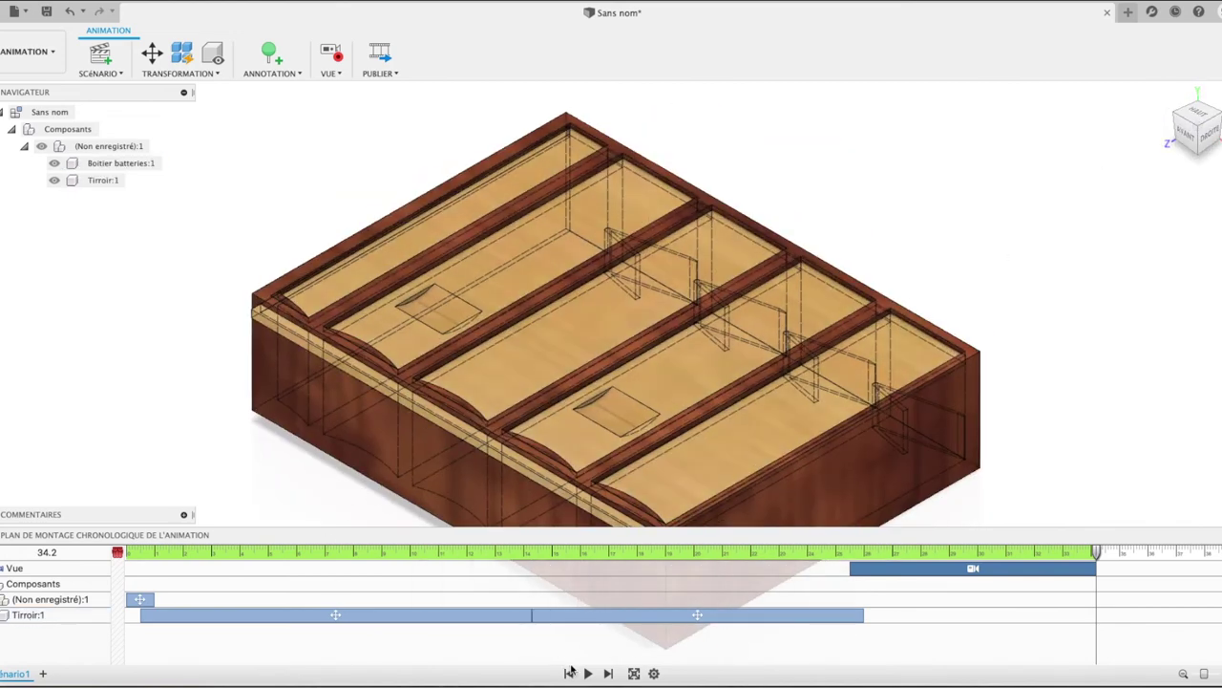
click(569, 673)
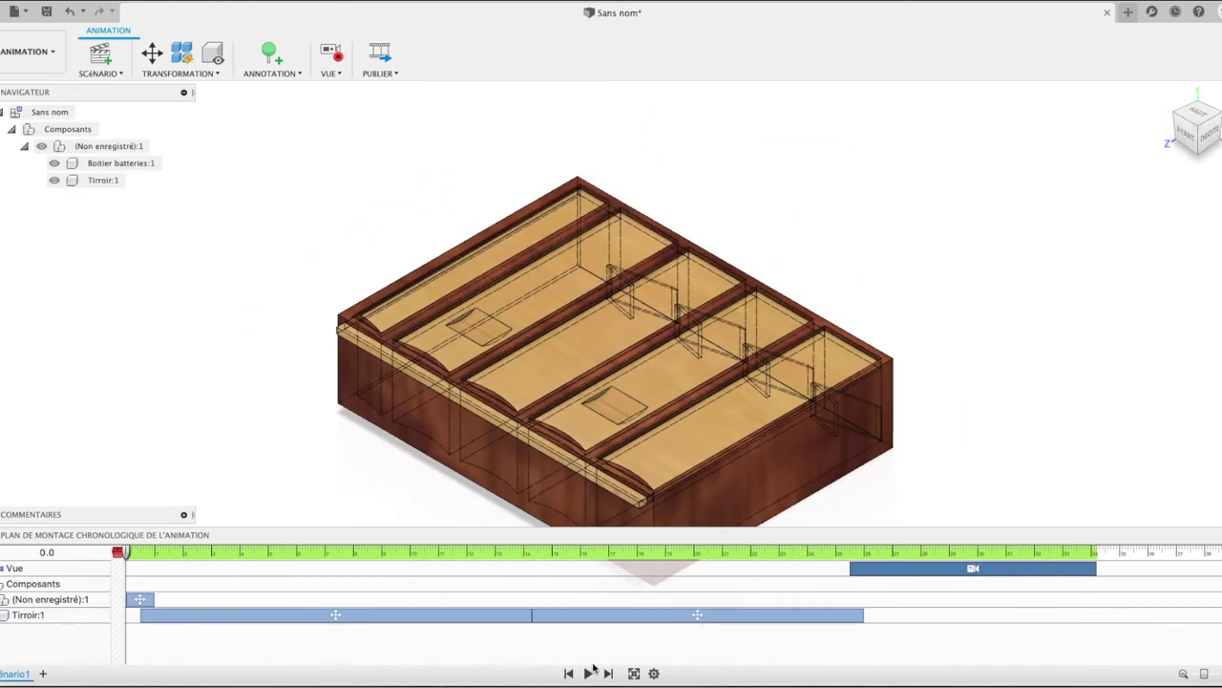
click(590, 673)
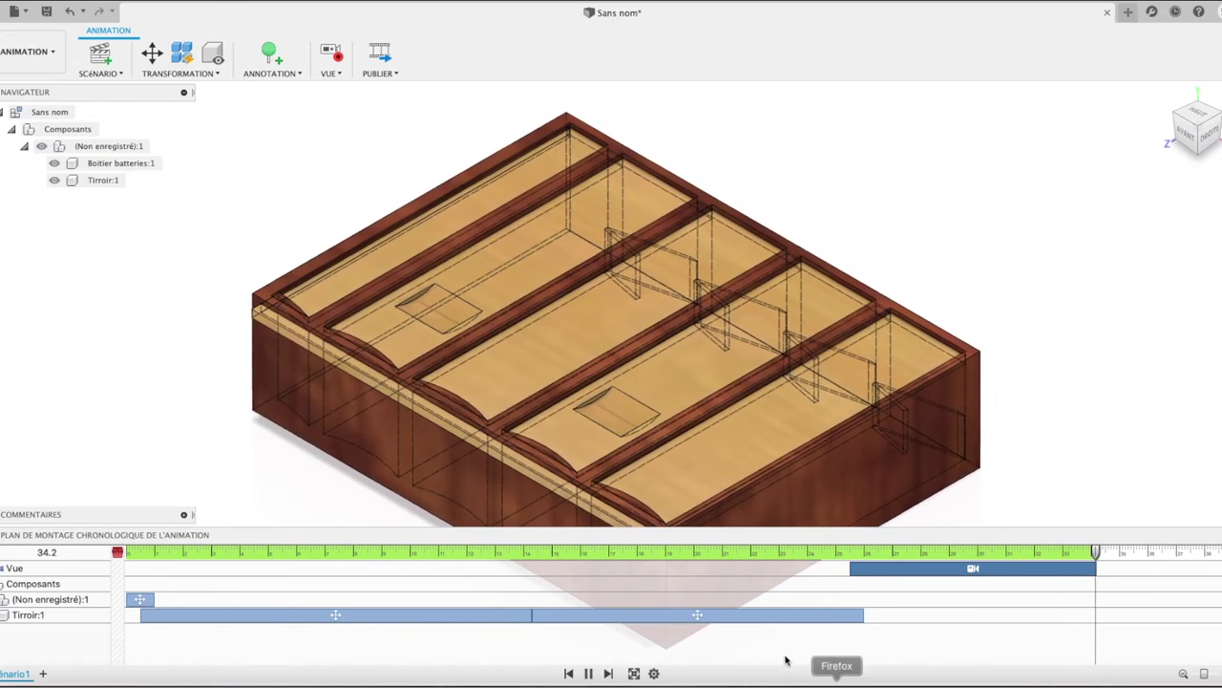
click(768, 617)
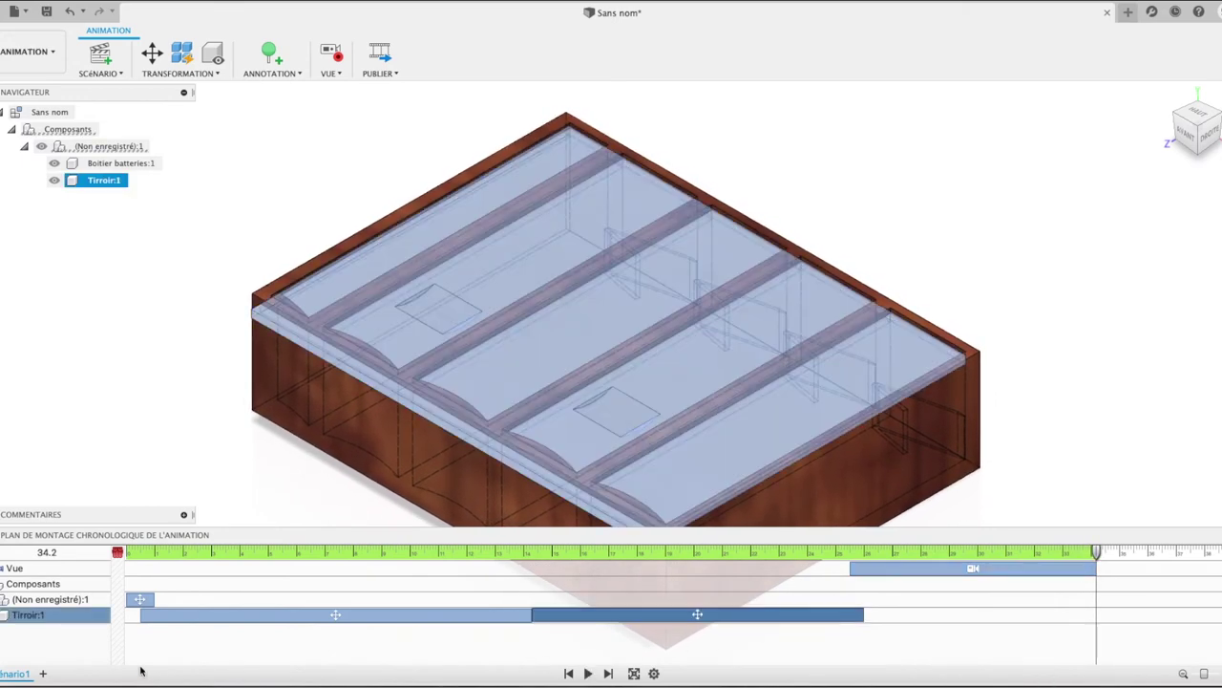
- Replay the animation, select the lid's move, and browse the Vue, Transformation and Annotation menus
click(589, 674)
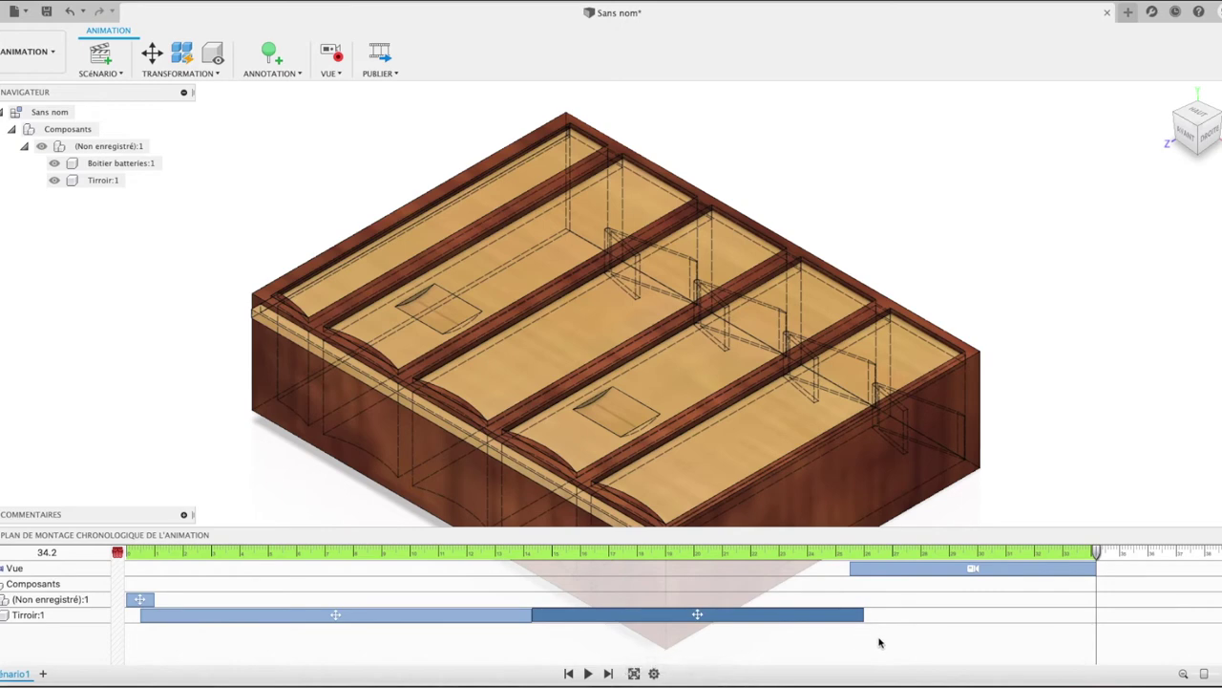
click(855, 615)
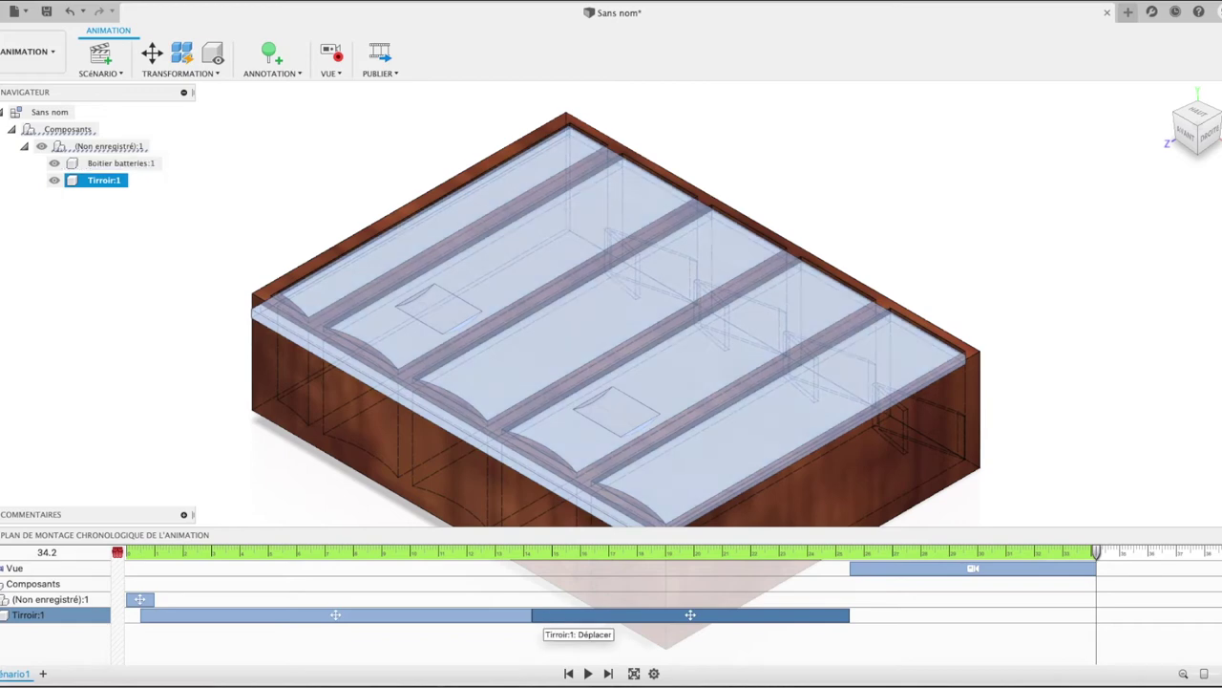
click(339, 73)
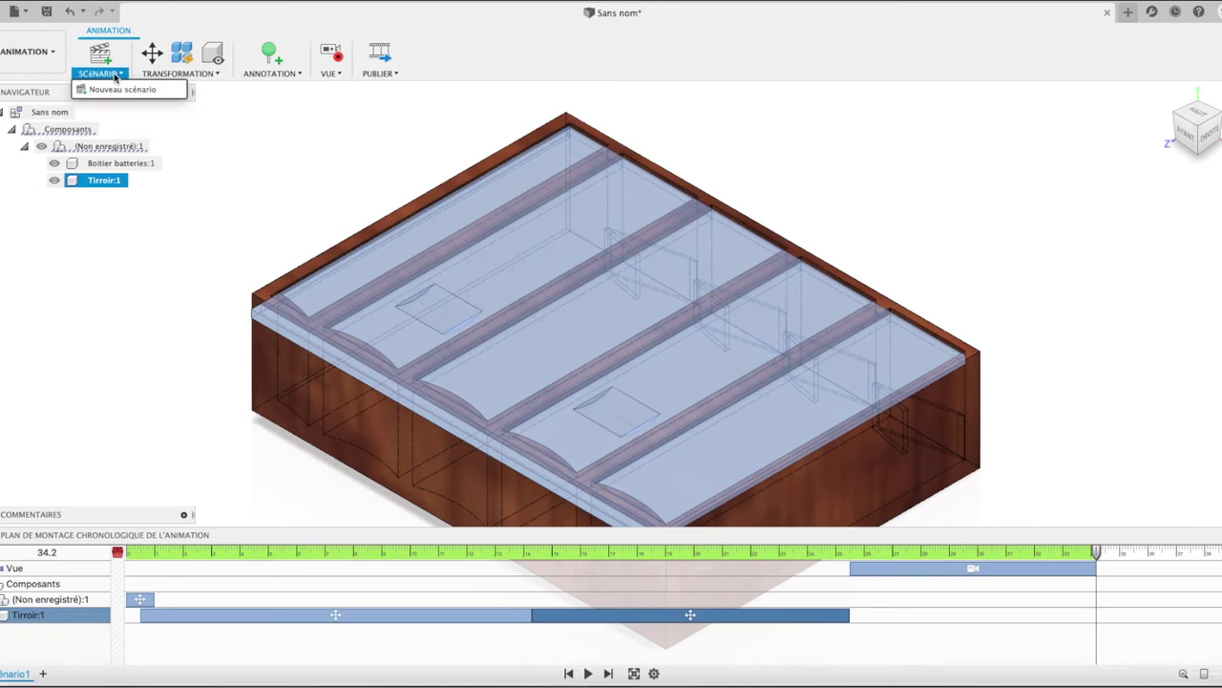
click(164, 74)
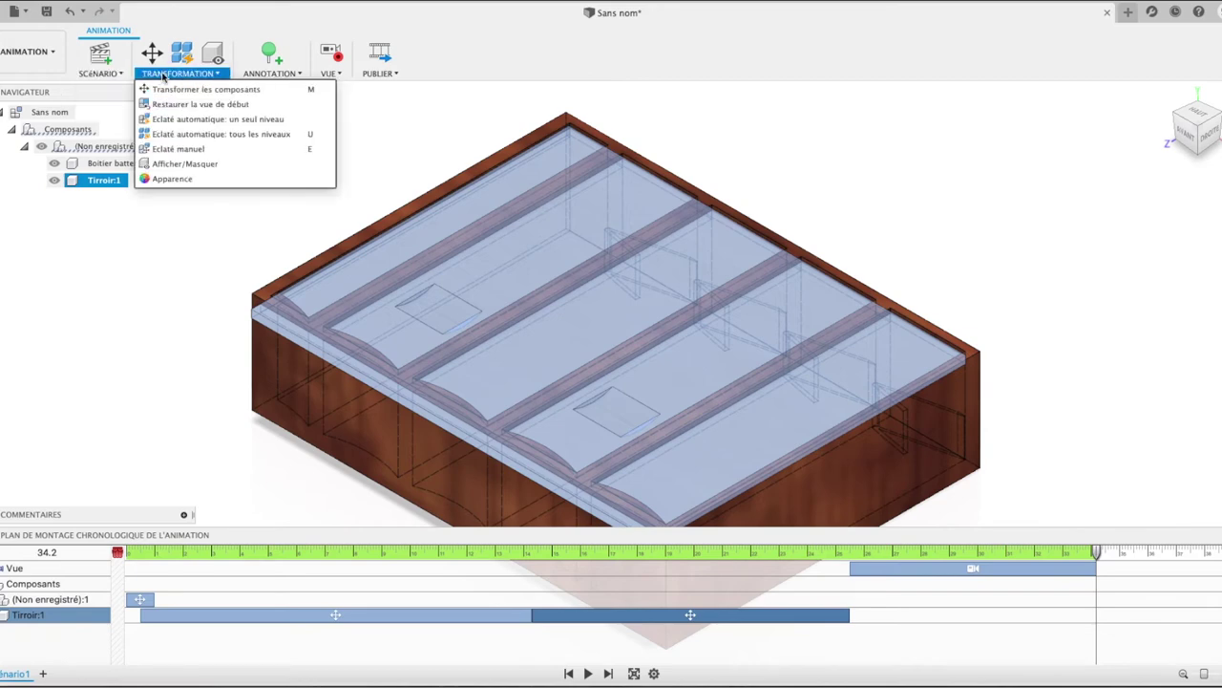
click(273, 74)
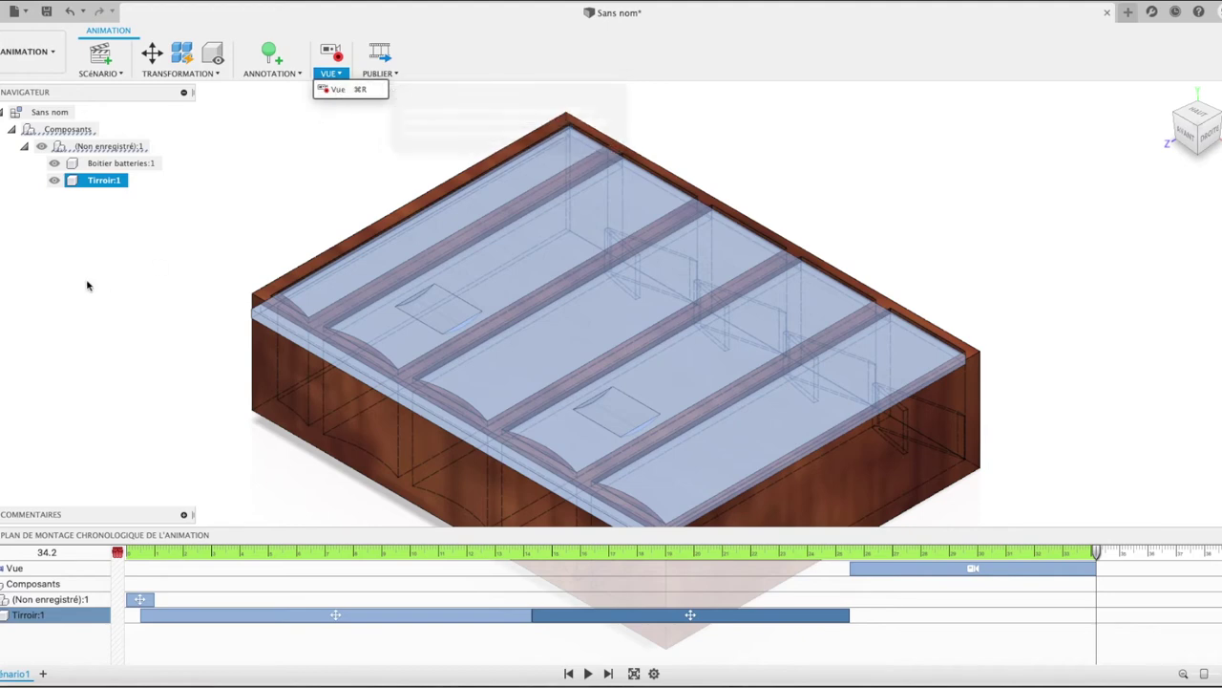
click(123, 273)
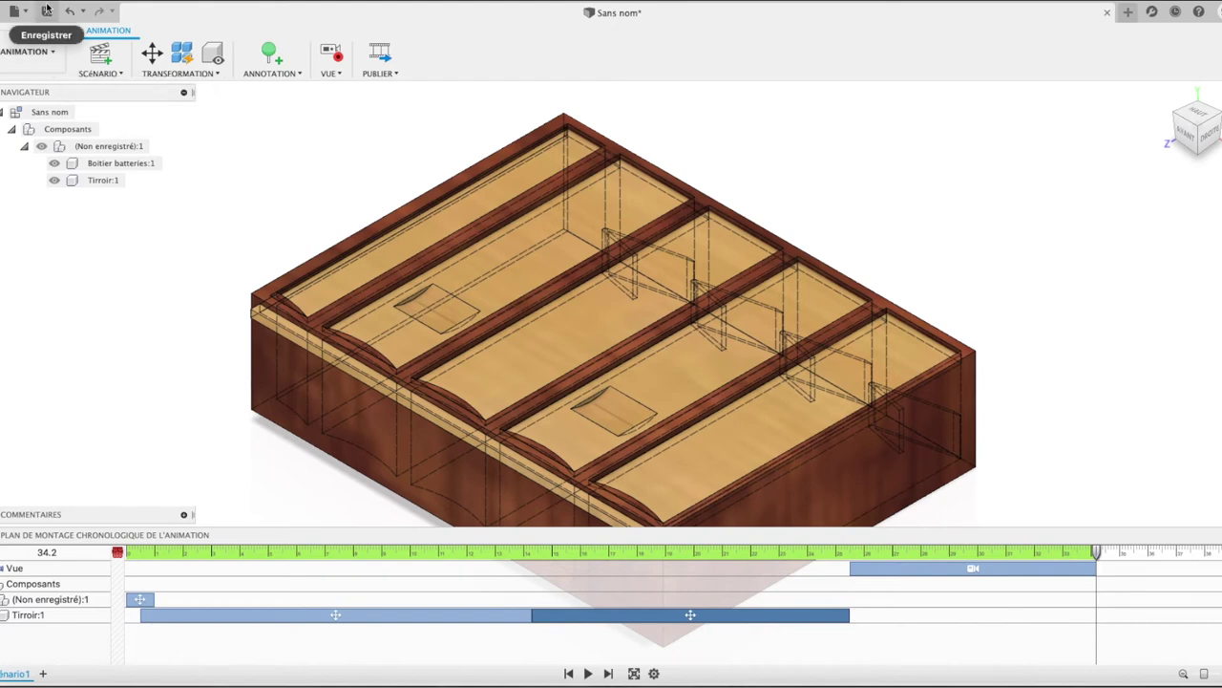
click(50, 61)
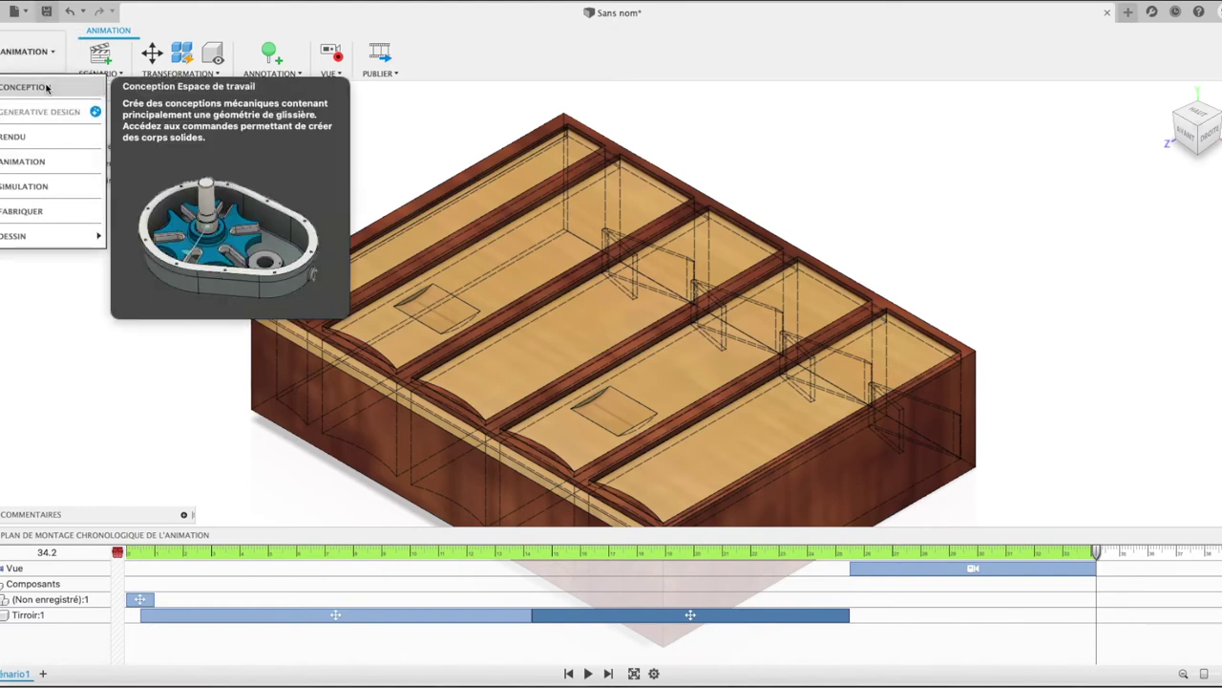
- Save the design as 'Compartiment batteries Lithium Ion pour ventilateur' in Test 2019, then return to Animation
click(40, 86)
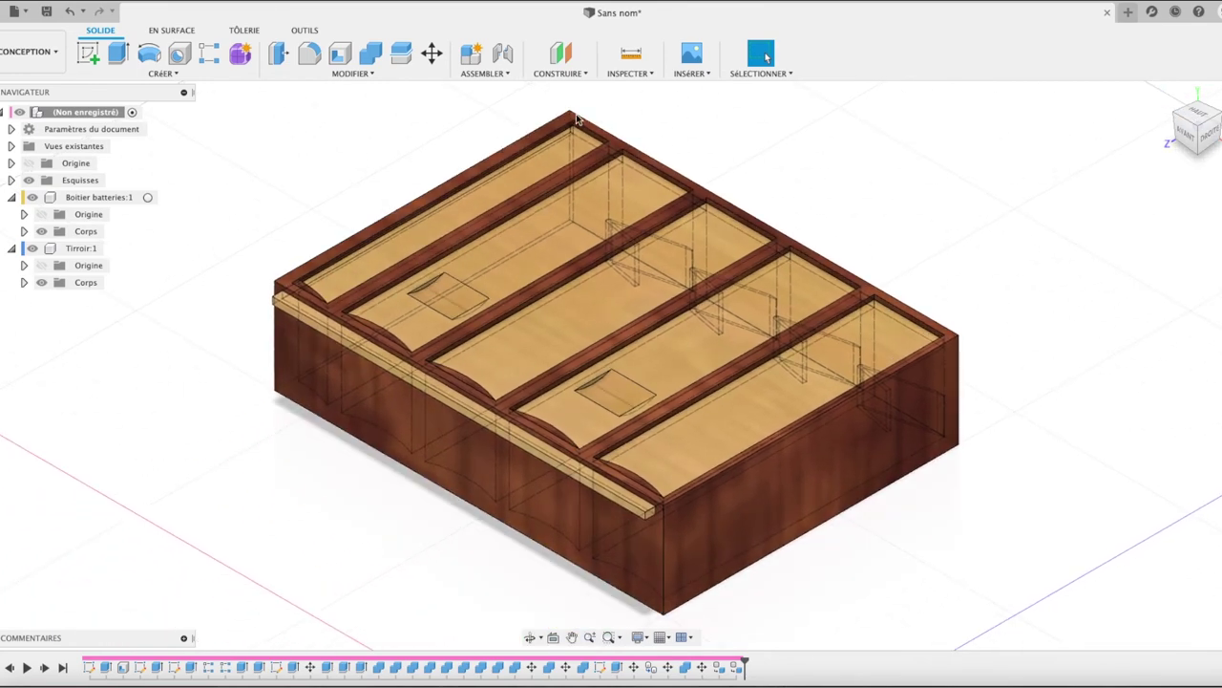
click(48, 13)
text(Compartiment batteries Lithium Ion pour ventilateur)
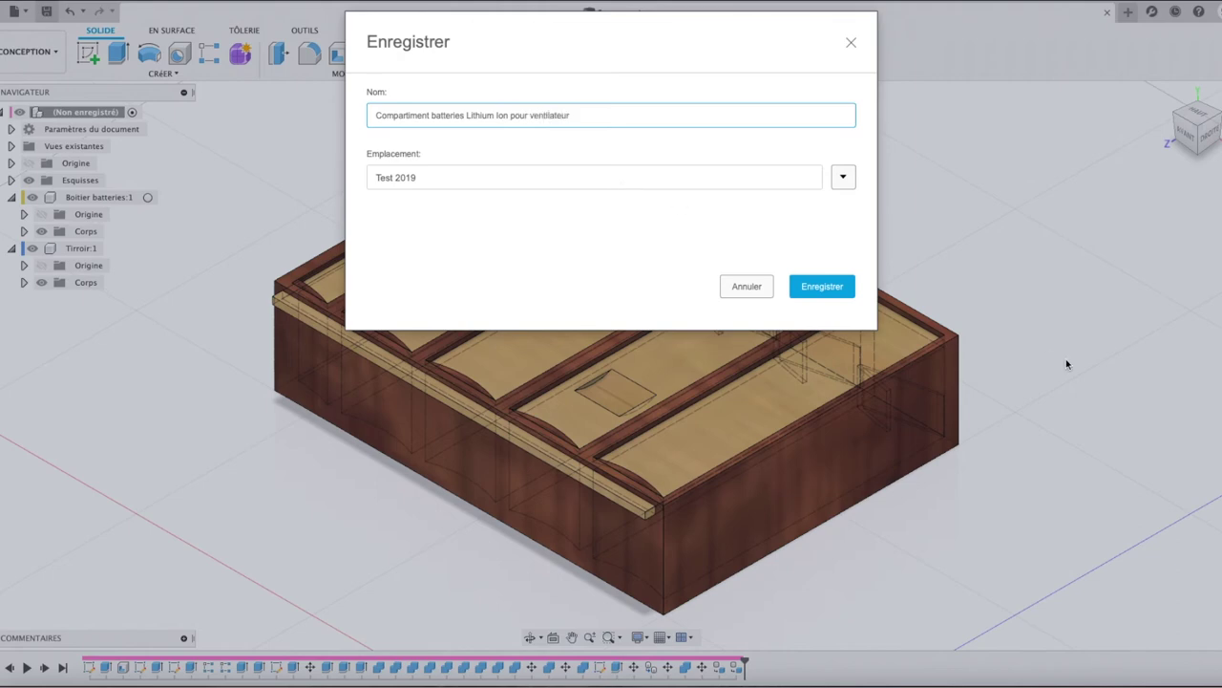
click(836, 291)
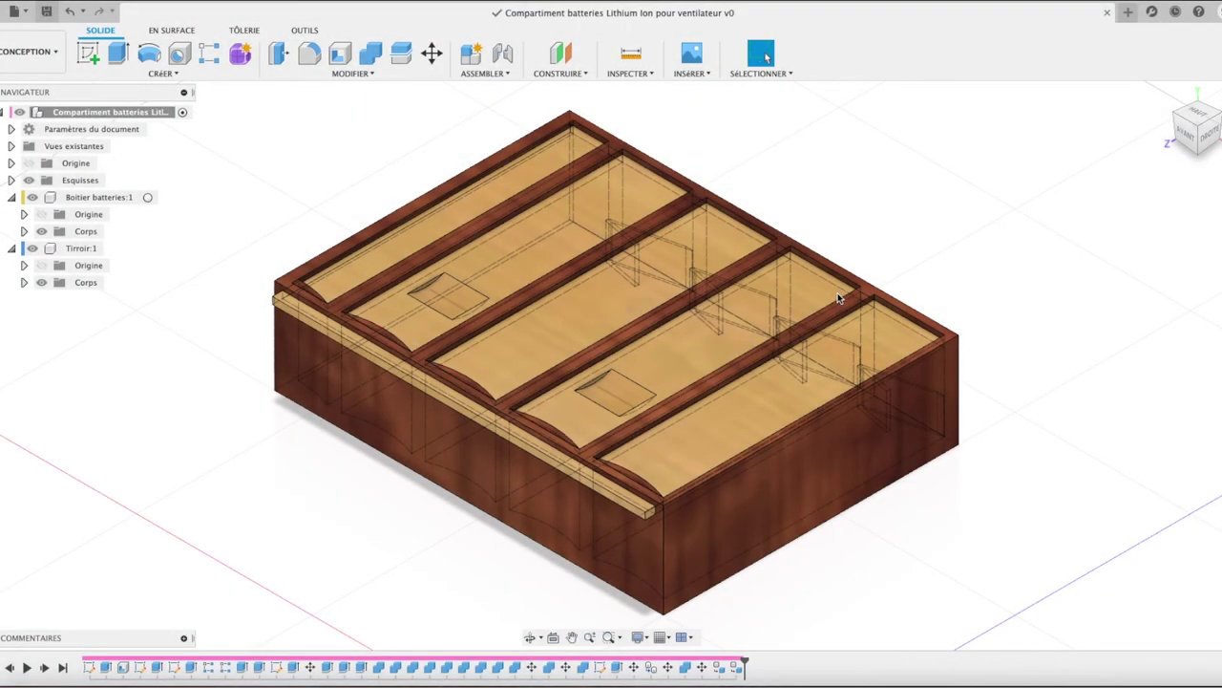
click(38, 55)
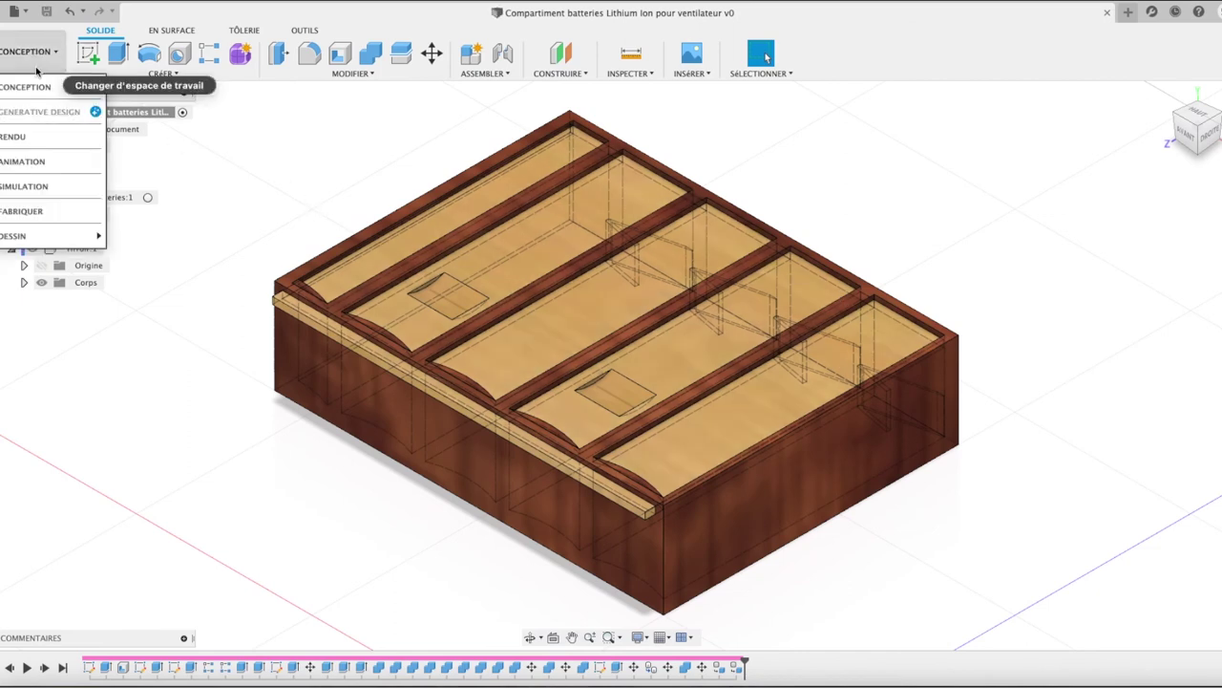
click(63, 168)
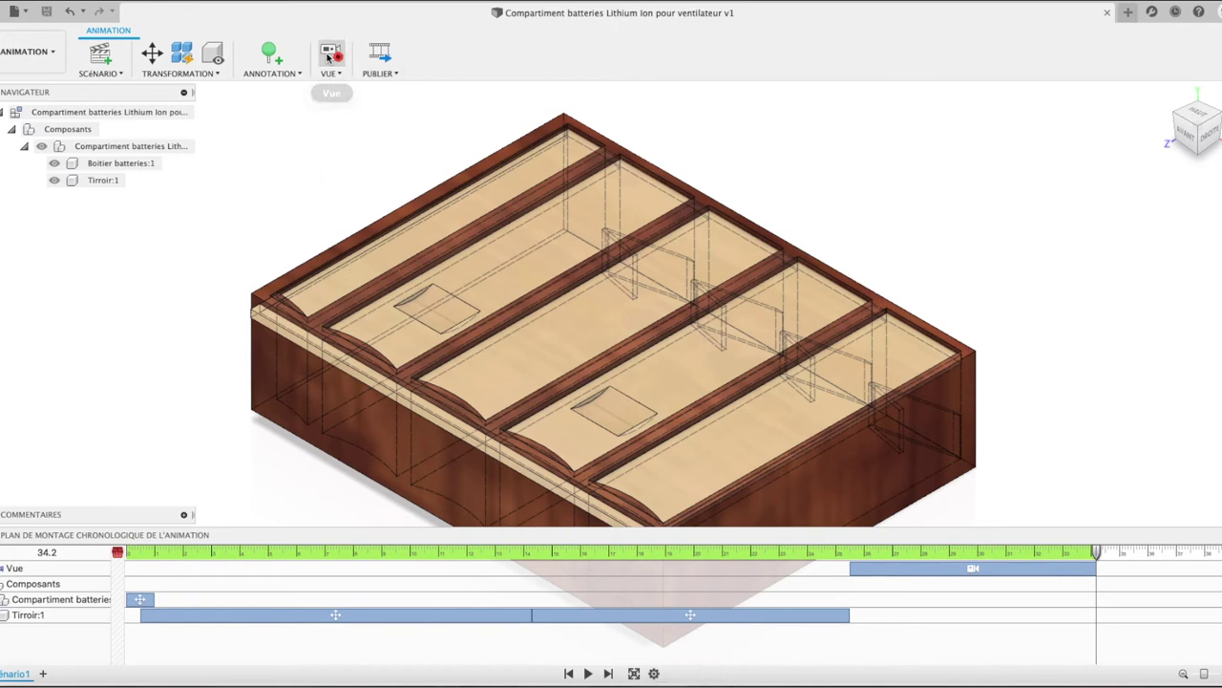
- Toggle view recording off and back on, then bring up the Publier choices
click(329, 55)
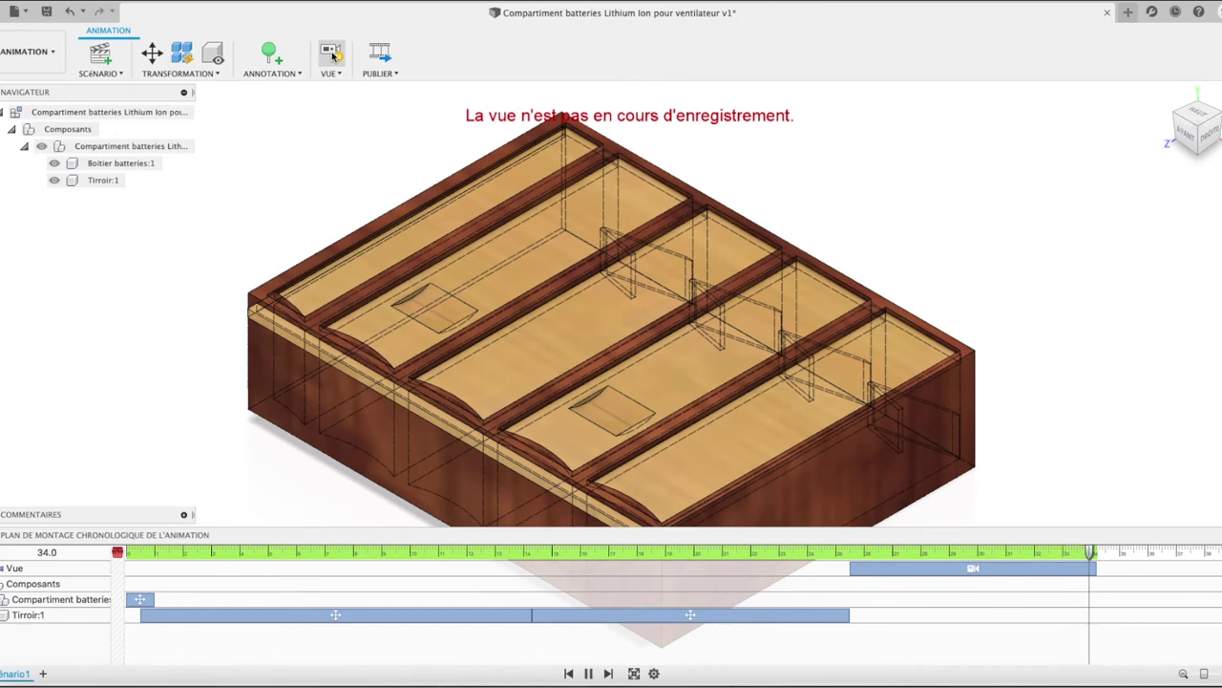
click(334, 57)
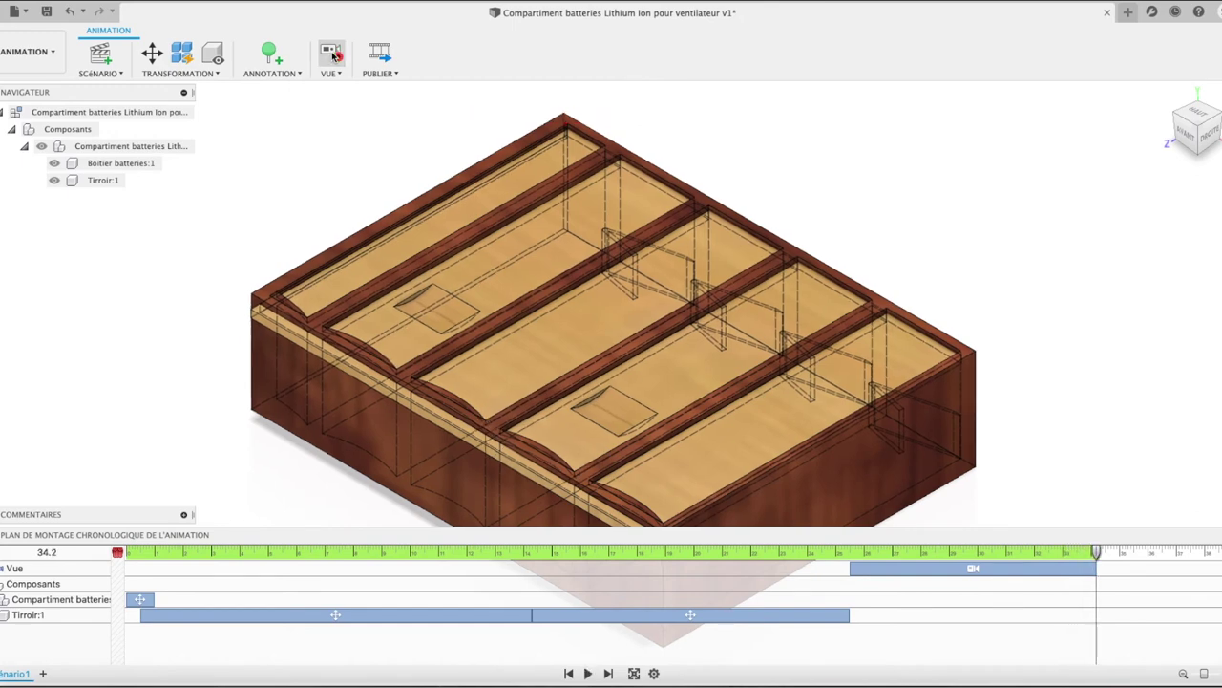
click(389, 74)
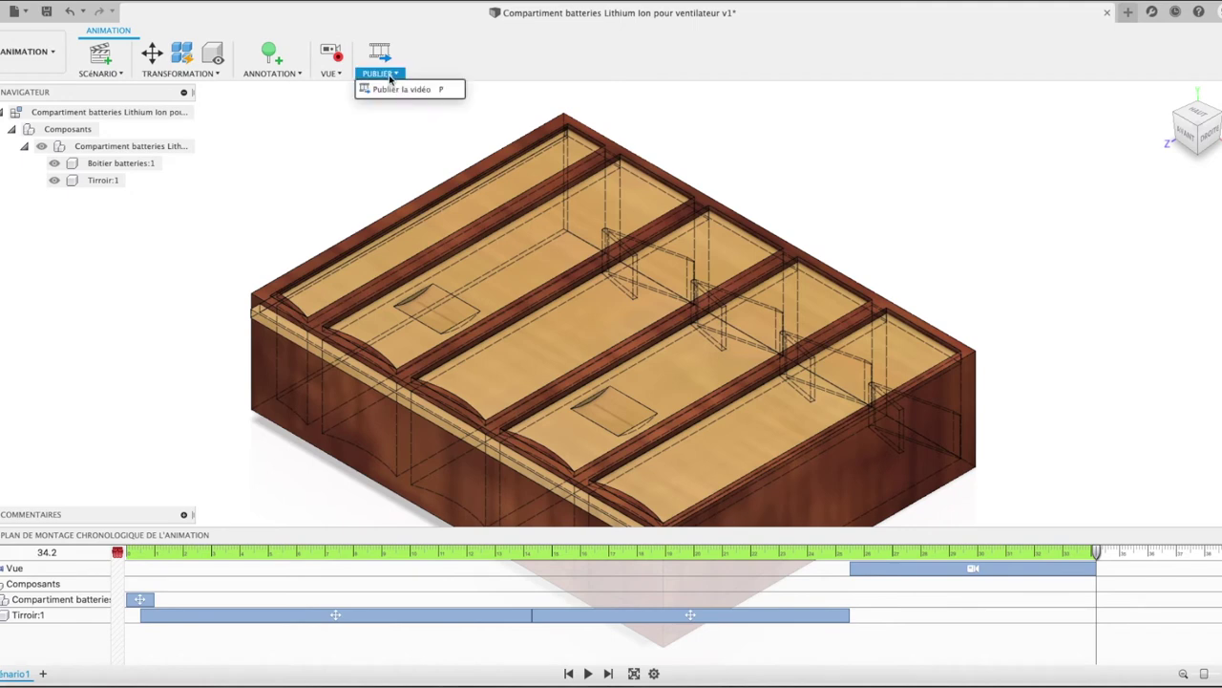
- Publish the animation as an MP4 video with default video settings to Test 2019 and the computer
click(389, 88)
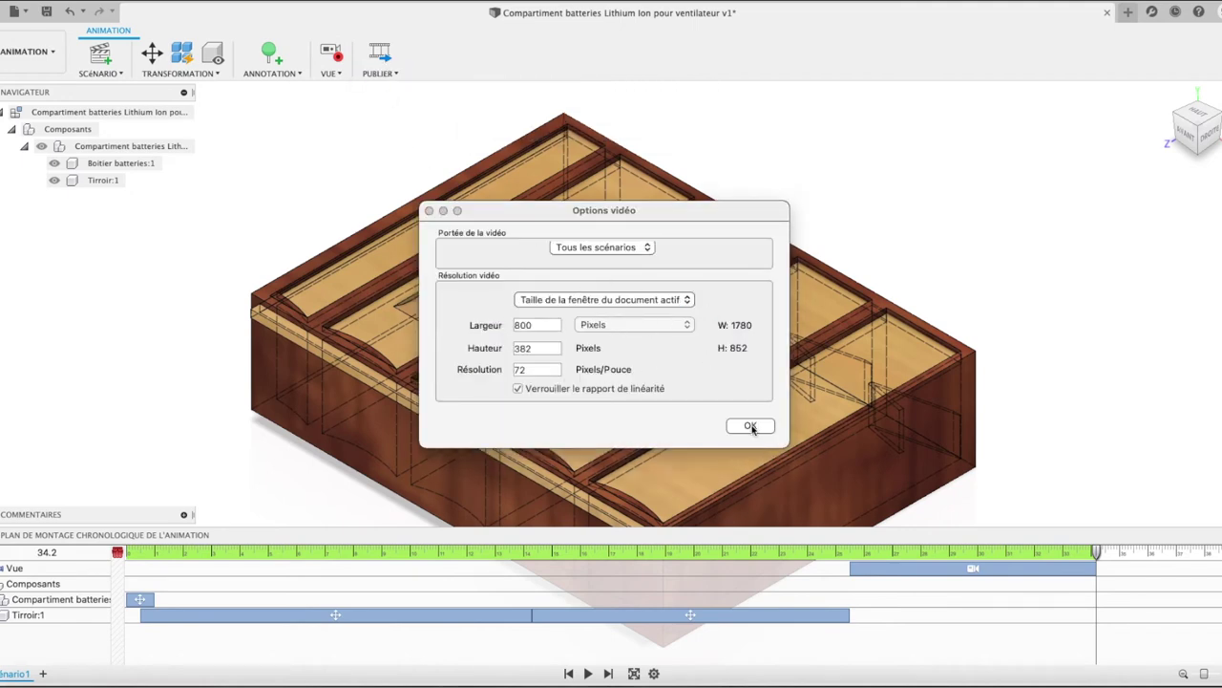
click(750, 427)
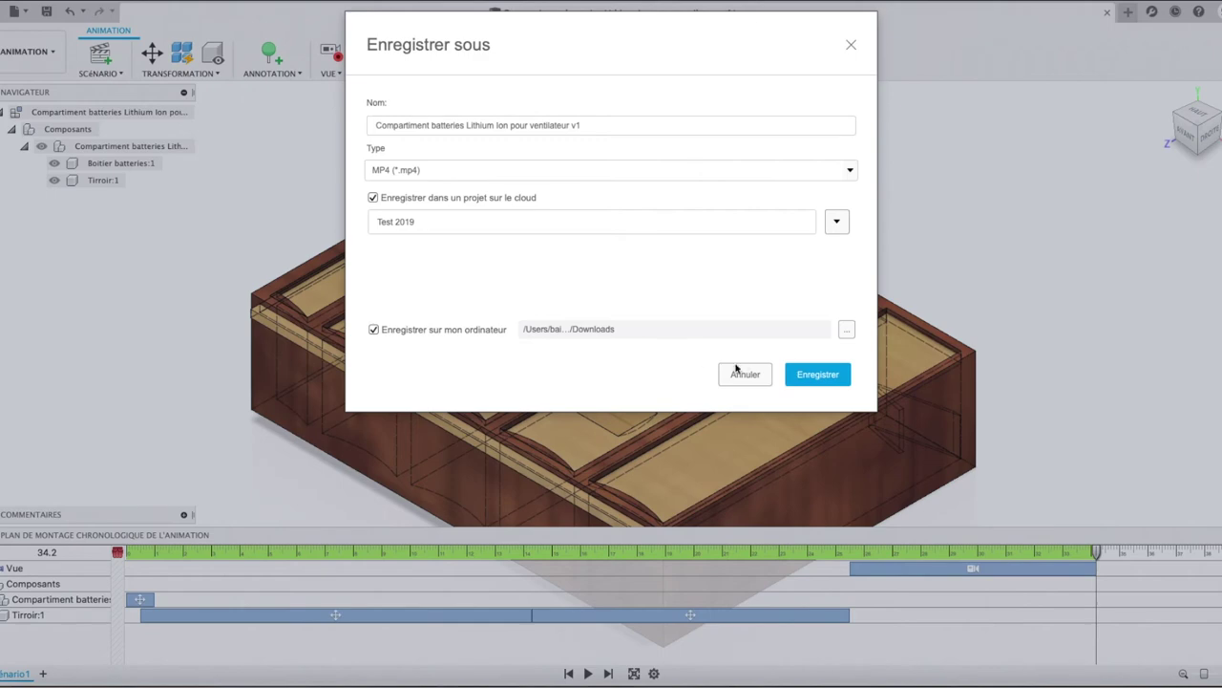
click(811, 376)
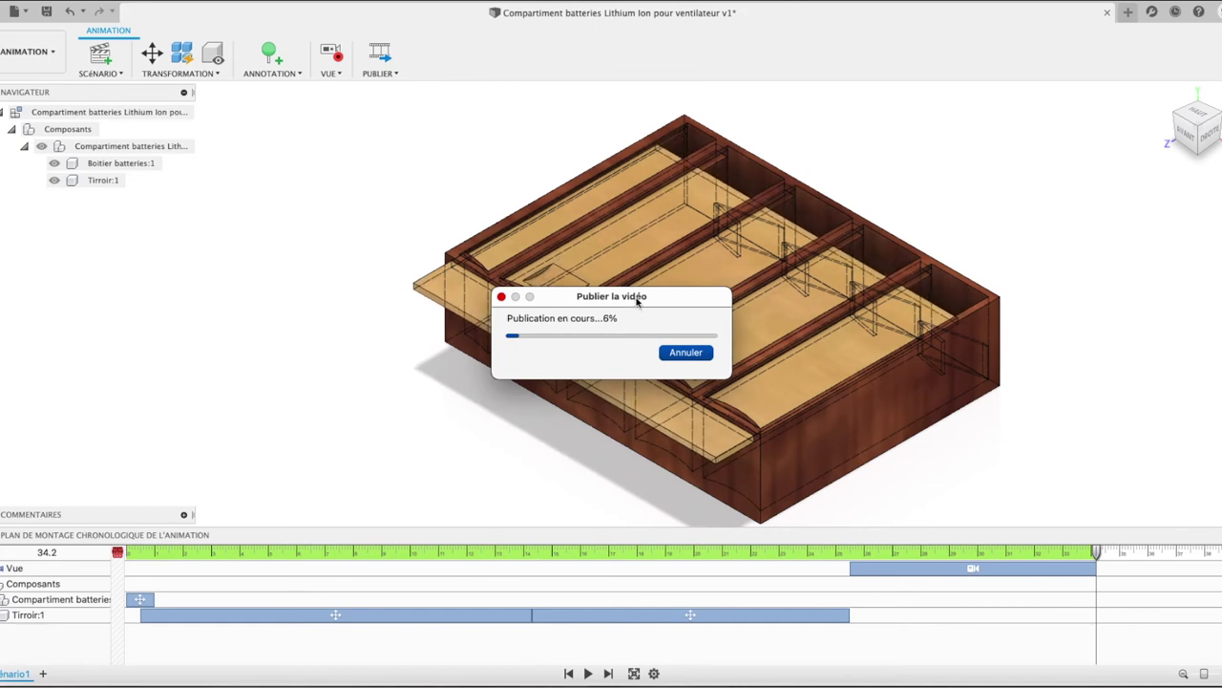
drag(637, 300, 999, 102)
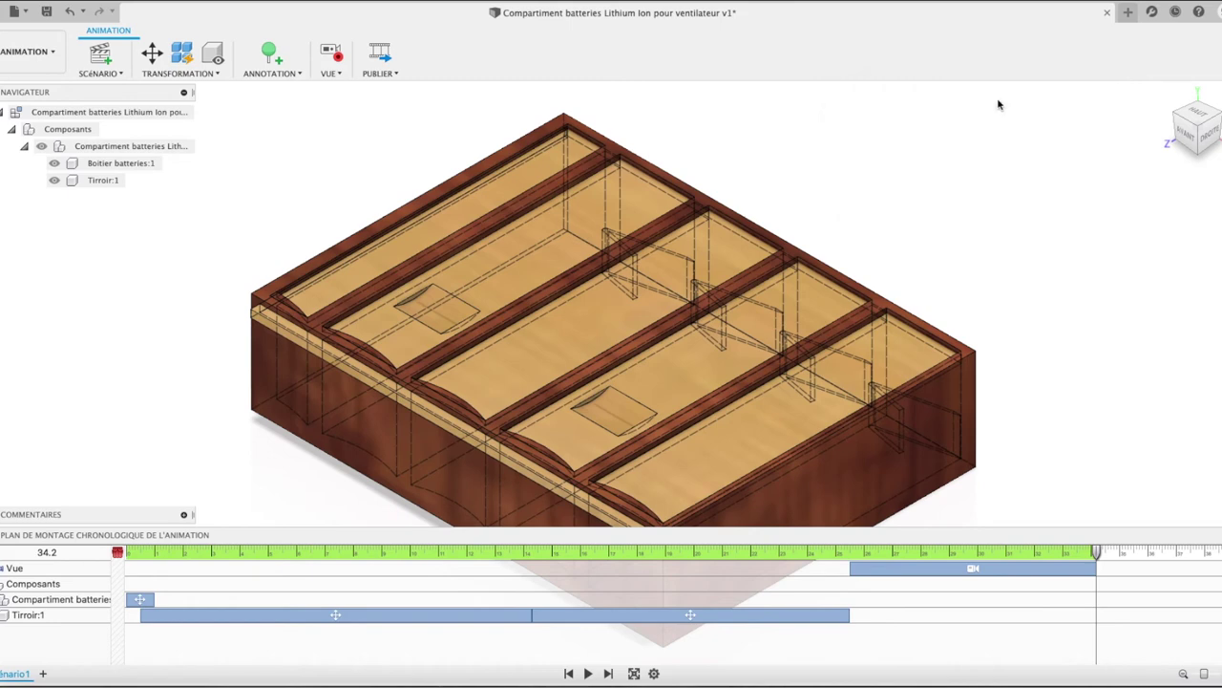
- Select the drawer and battery box components and review the video recording settings
click(604, 191)
click(257, 292)
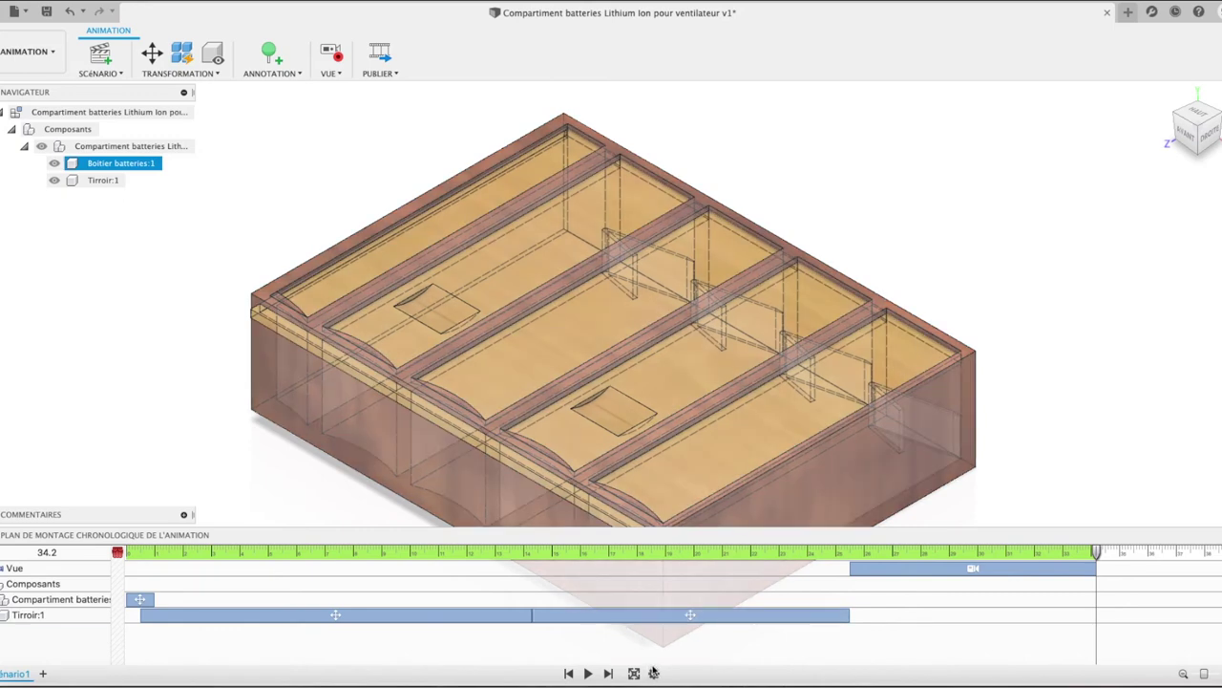
click(654, 673)
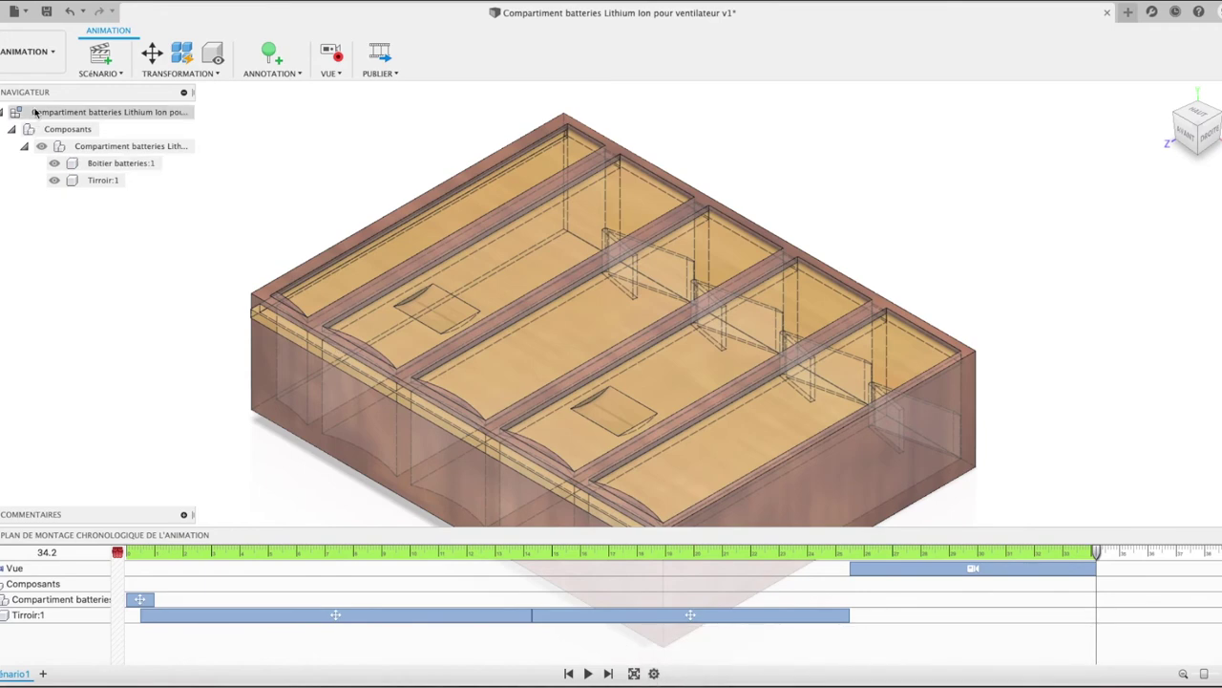
- In the design workspace at home view, set the visual style to Shaded, then return to Animation
click(29, 52)
click(39, 84)
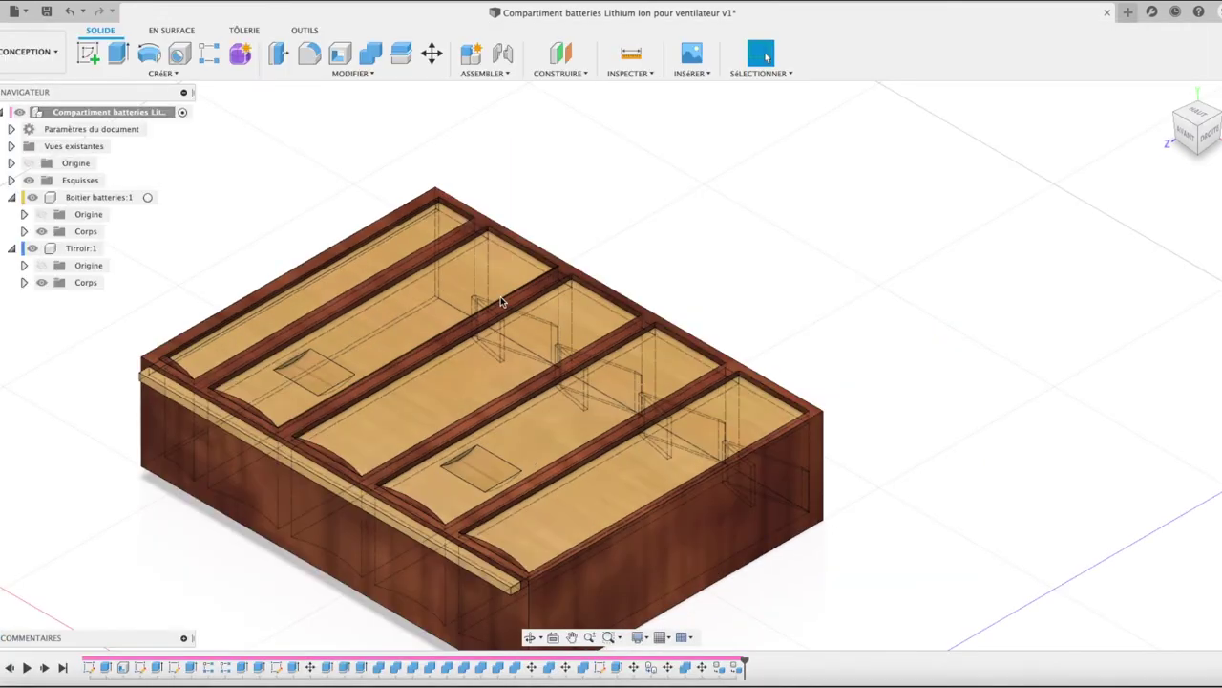
click(1166, 96)
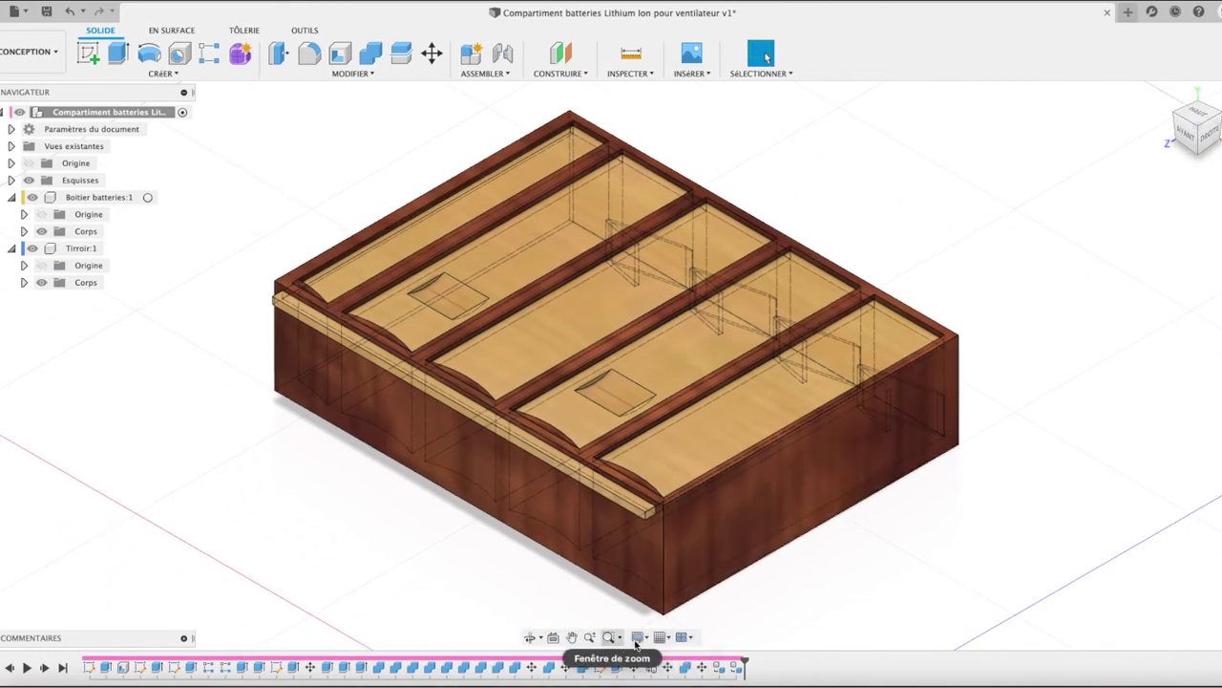
click(649, 643)
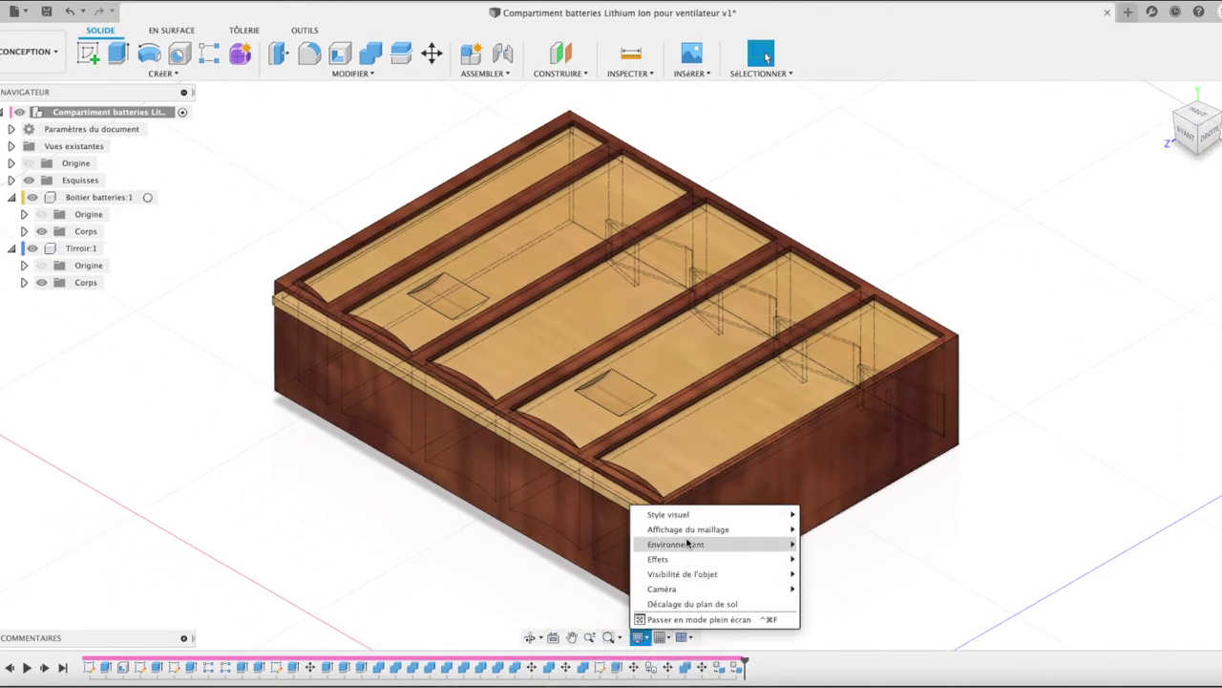
mouse_move(669, 514)
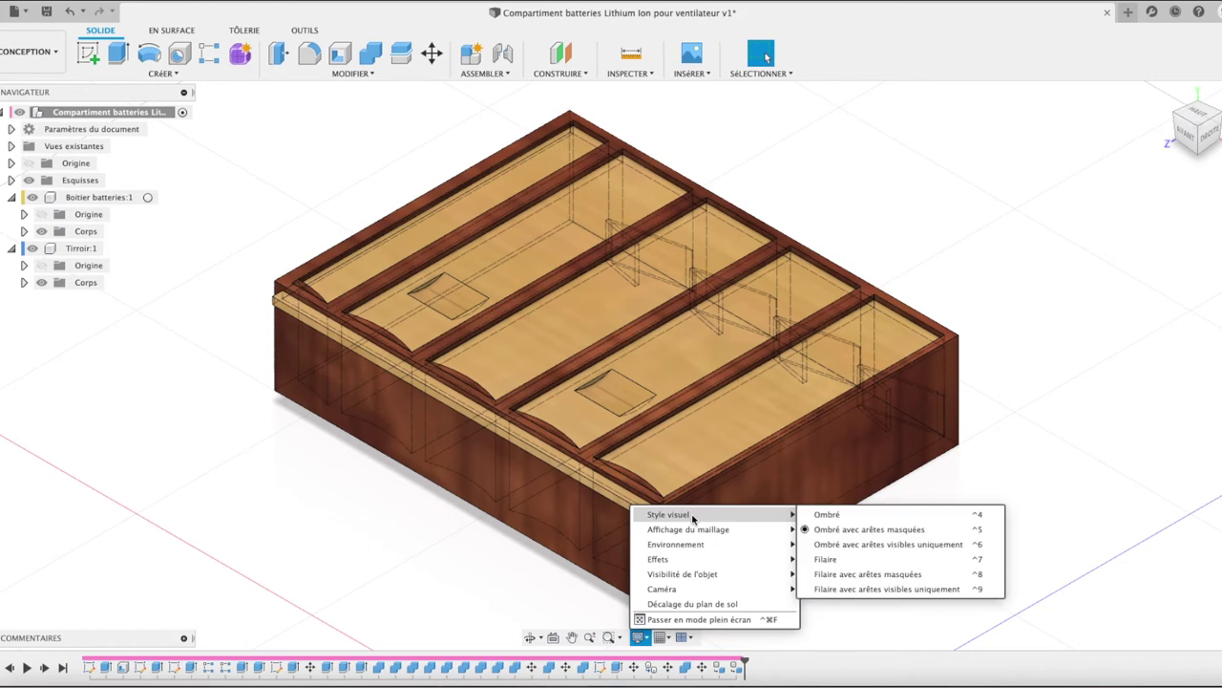
click(820, 514)
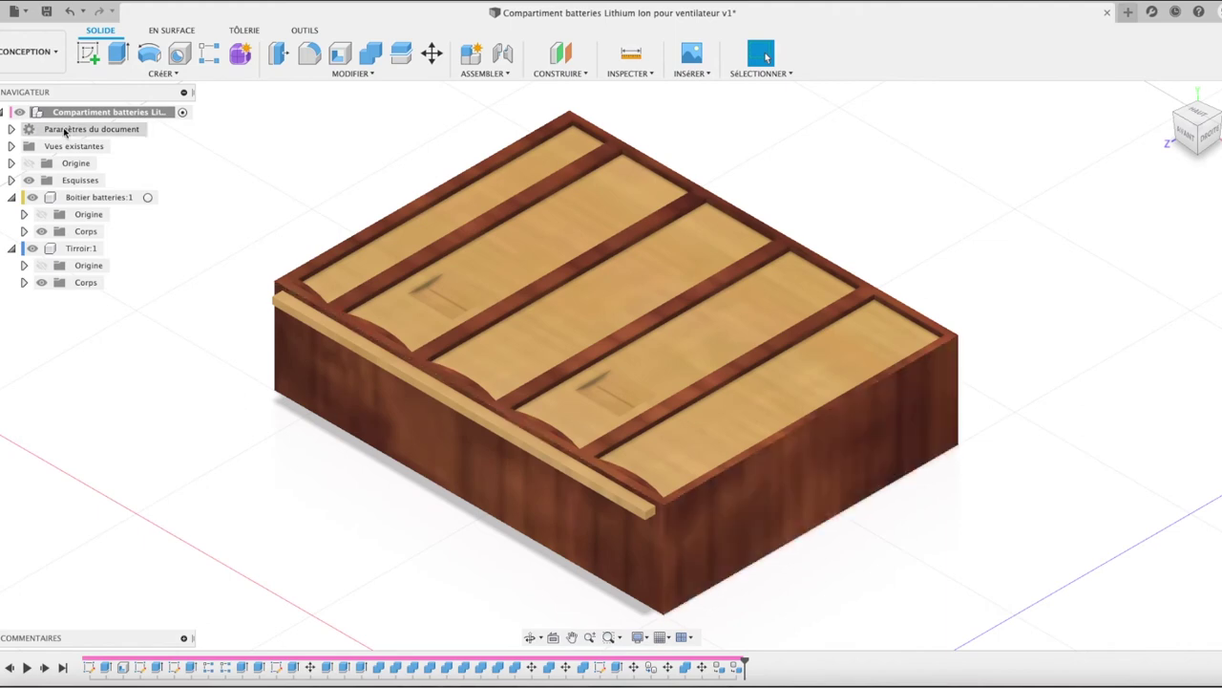
click(29, 52)
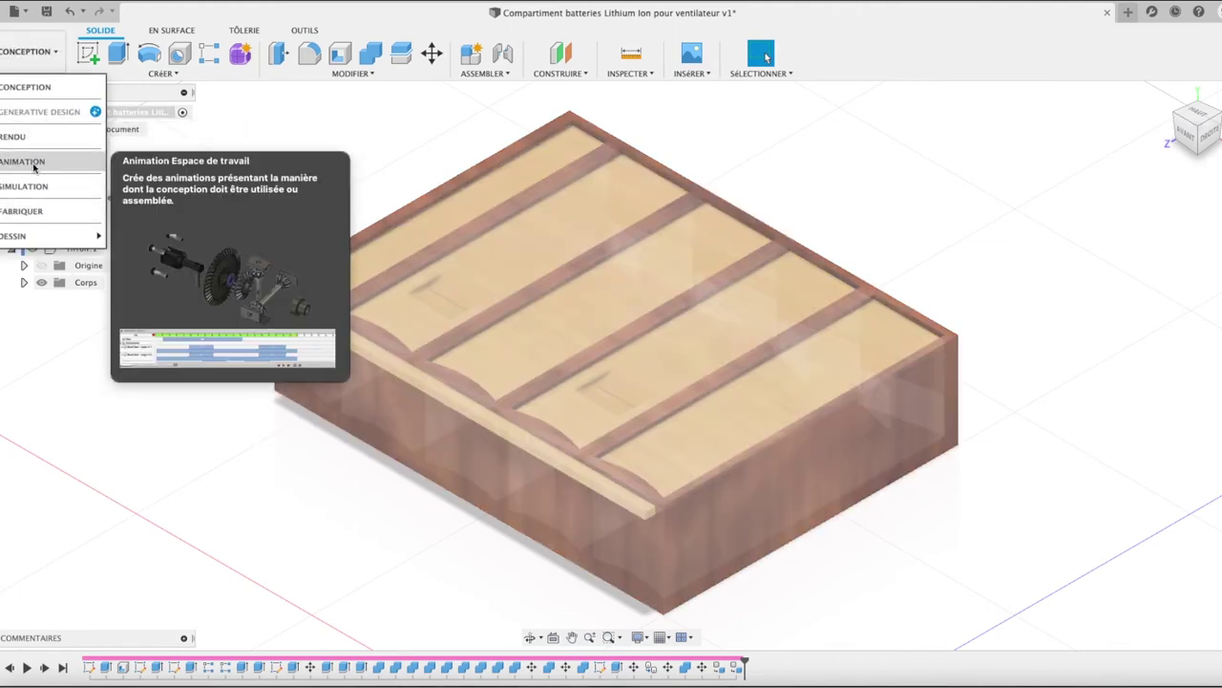
click(34, 164)
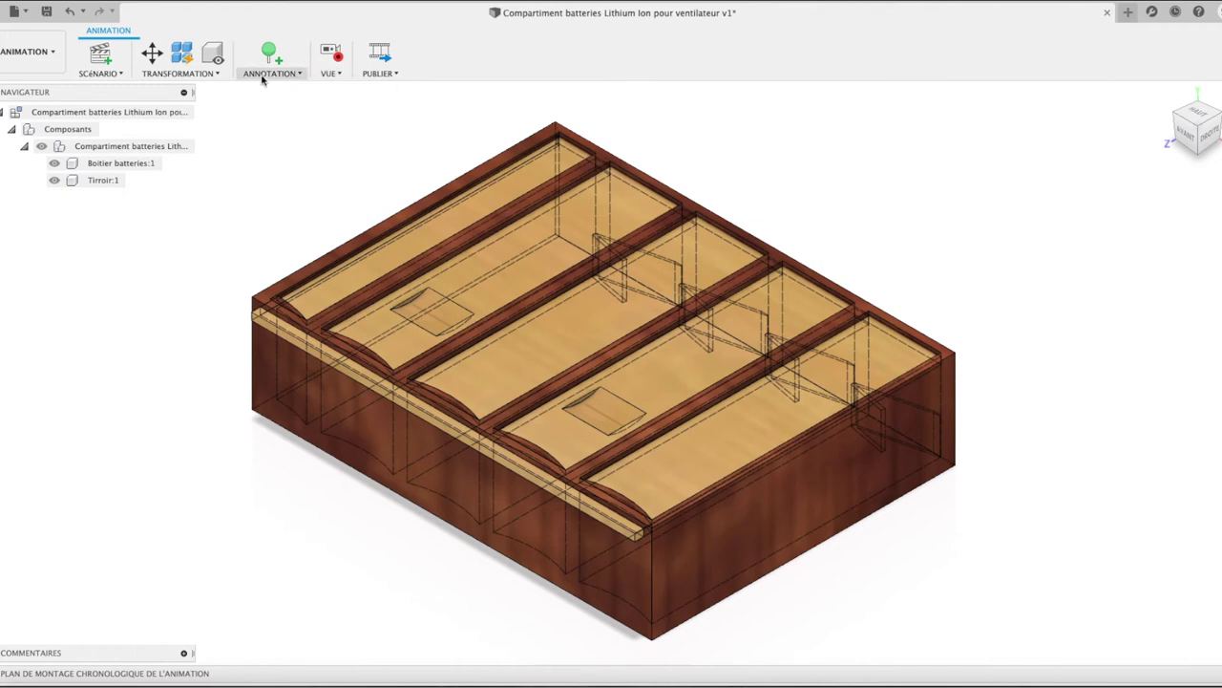
click(220, 73)
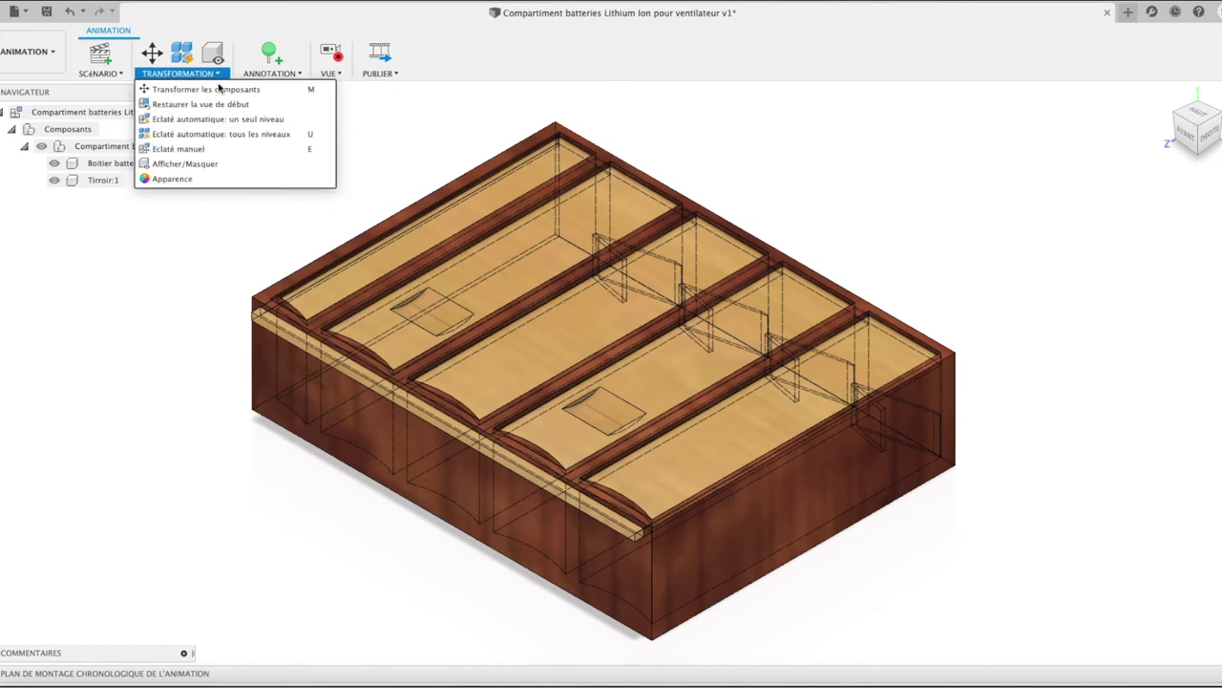
click(195, 166)
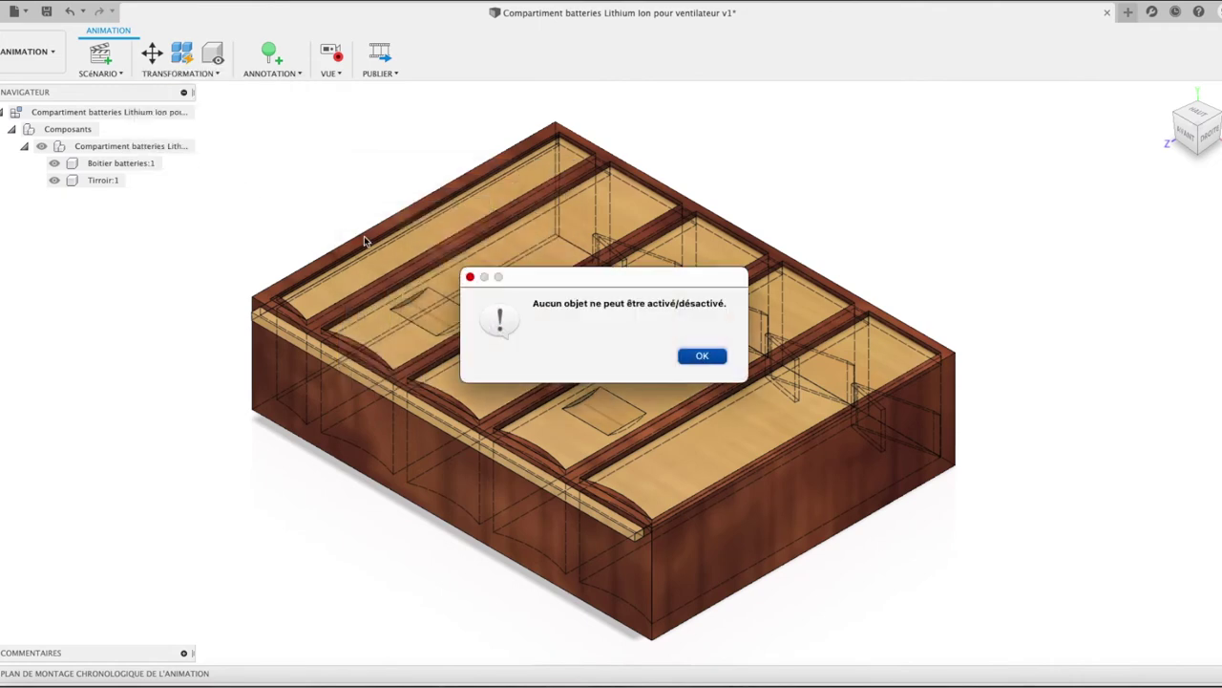
click(700, 357)
click(299, 248)
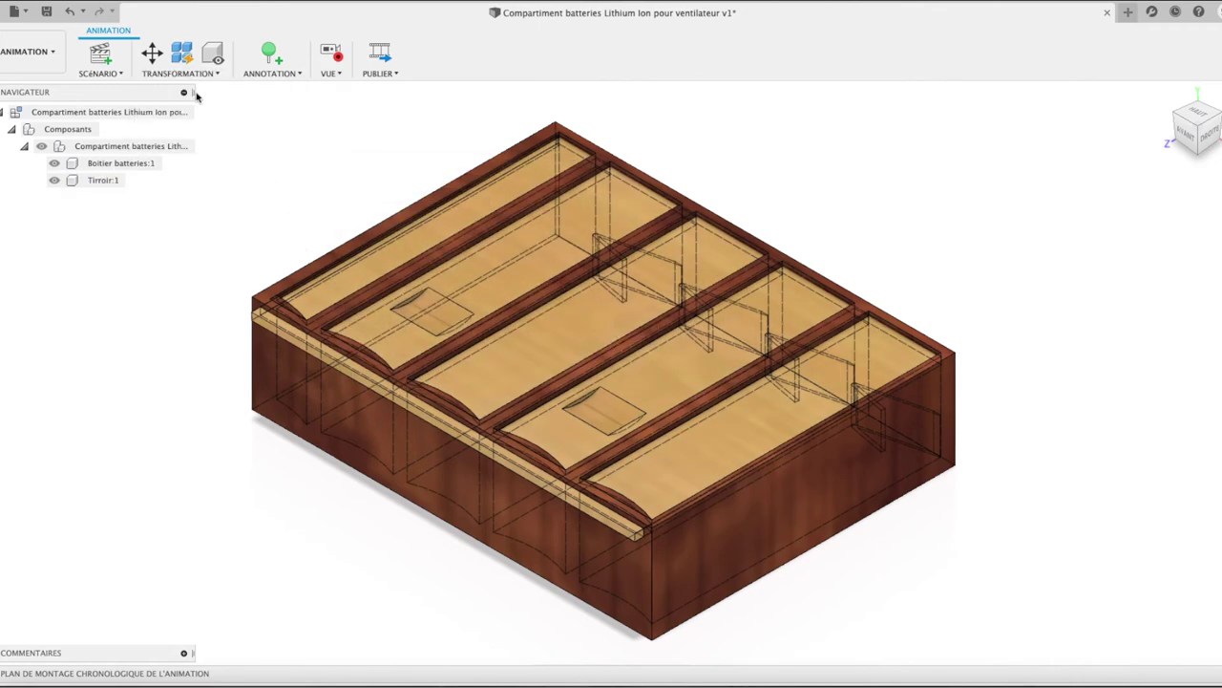
click(190, 74)
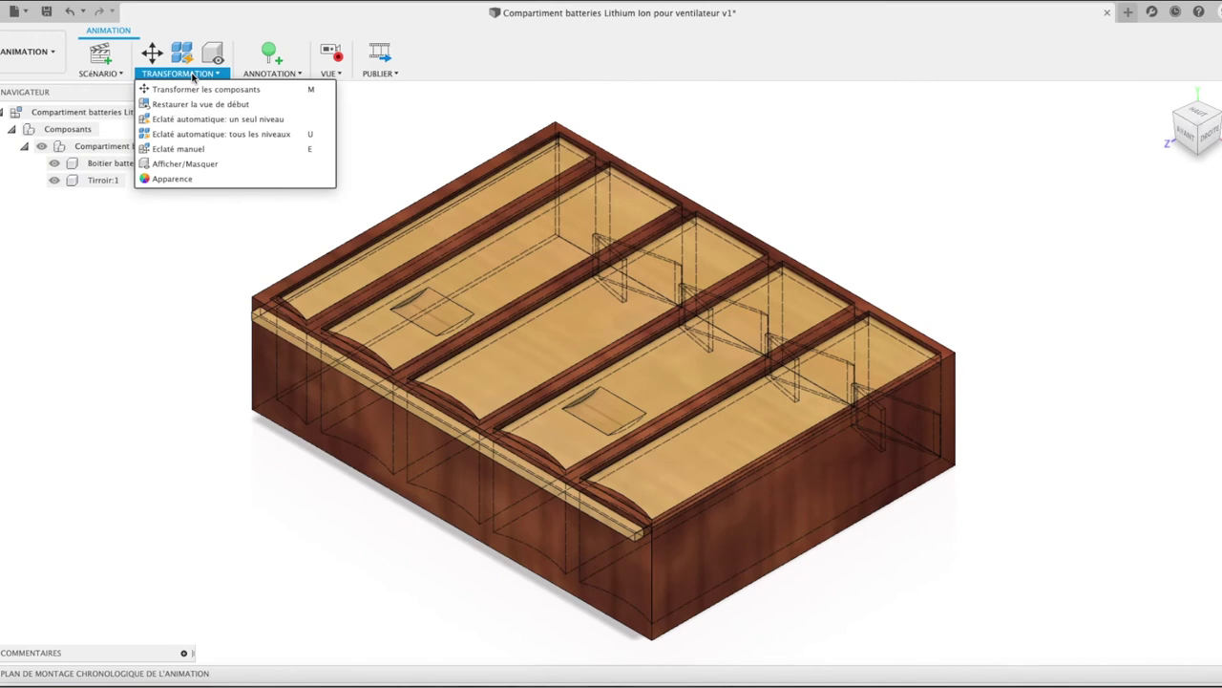
click(179, 180)
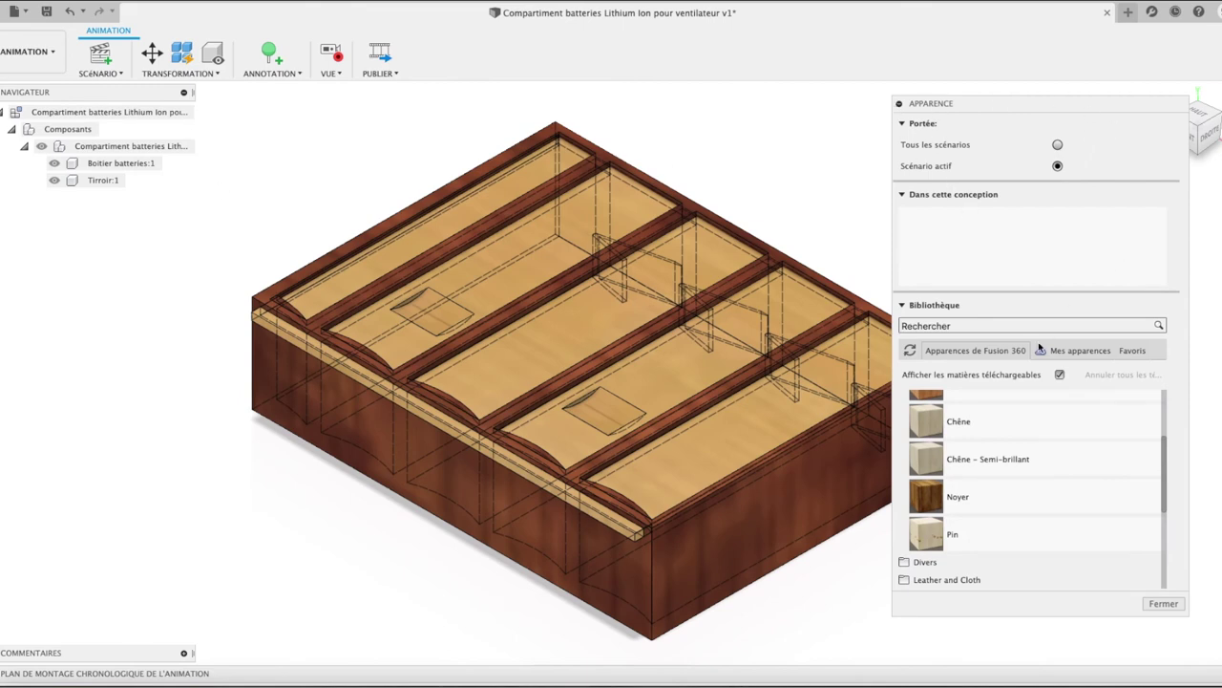
click(1138, 508)
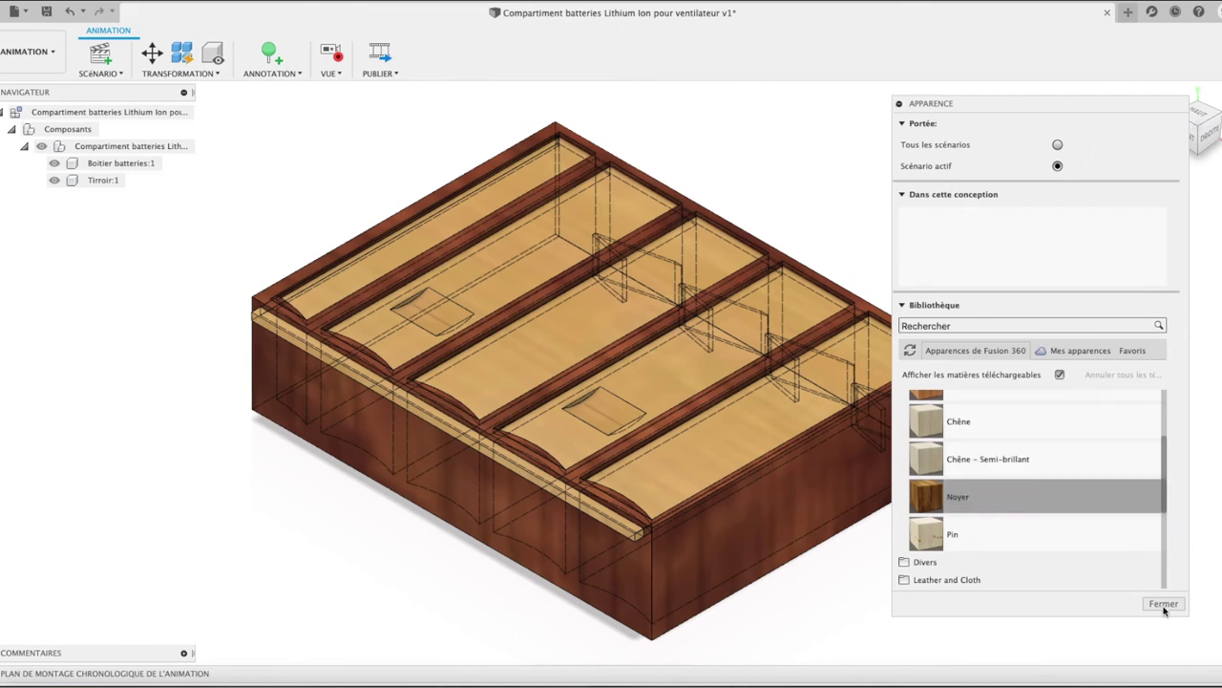
click(1164, 604)
click(464, 227)
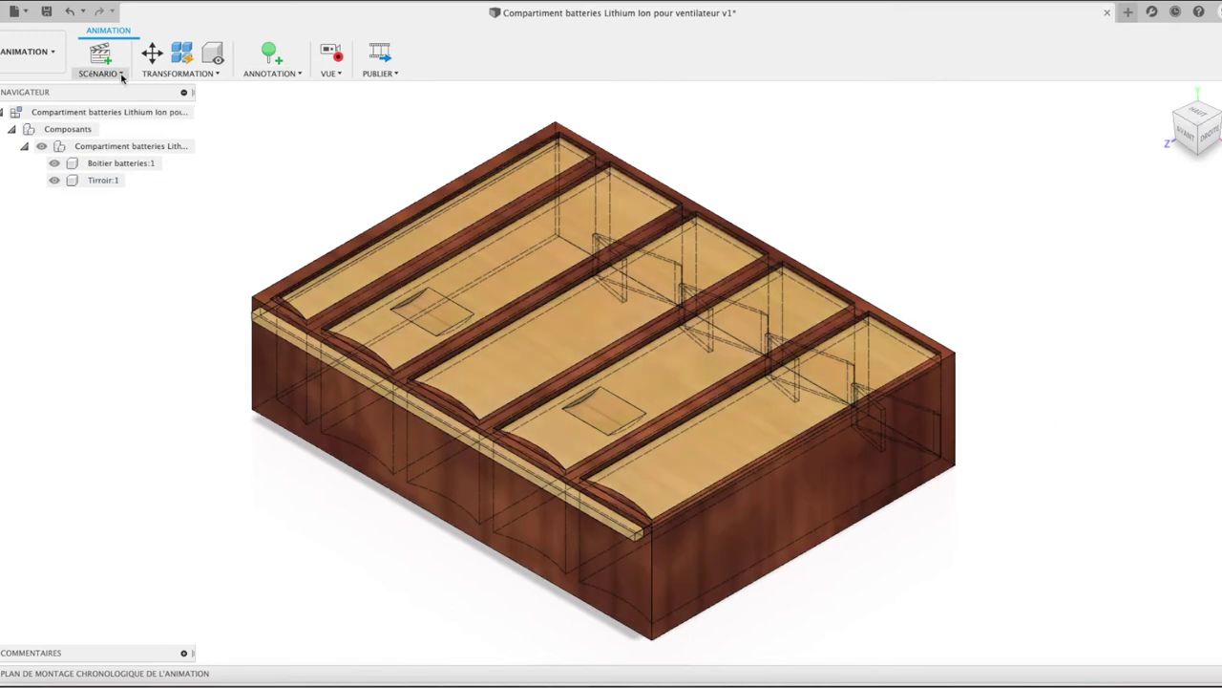
click(122, 74)
click(168, 75)
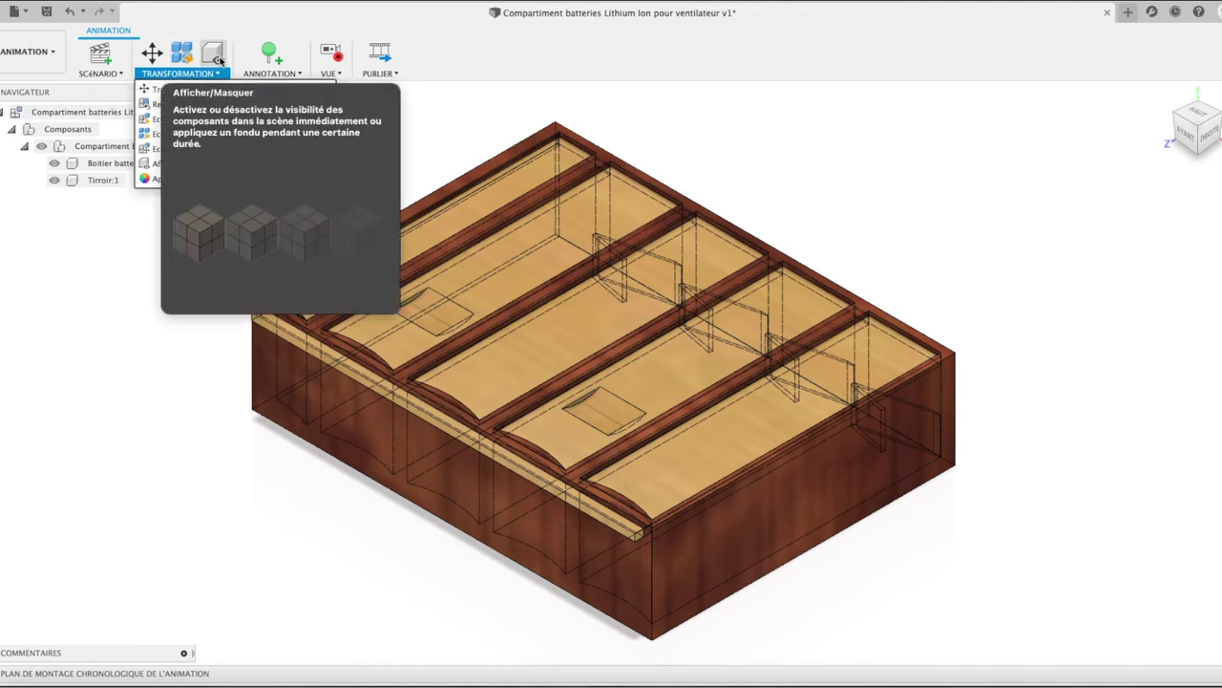
mouse_move(272, 73)
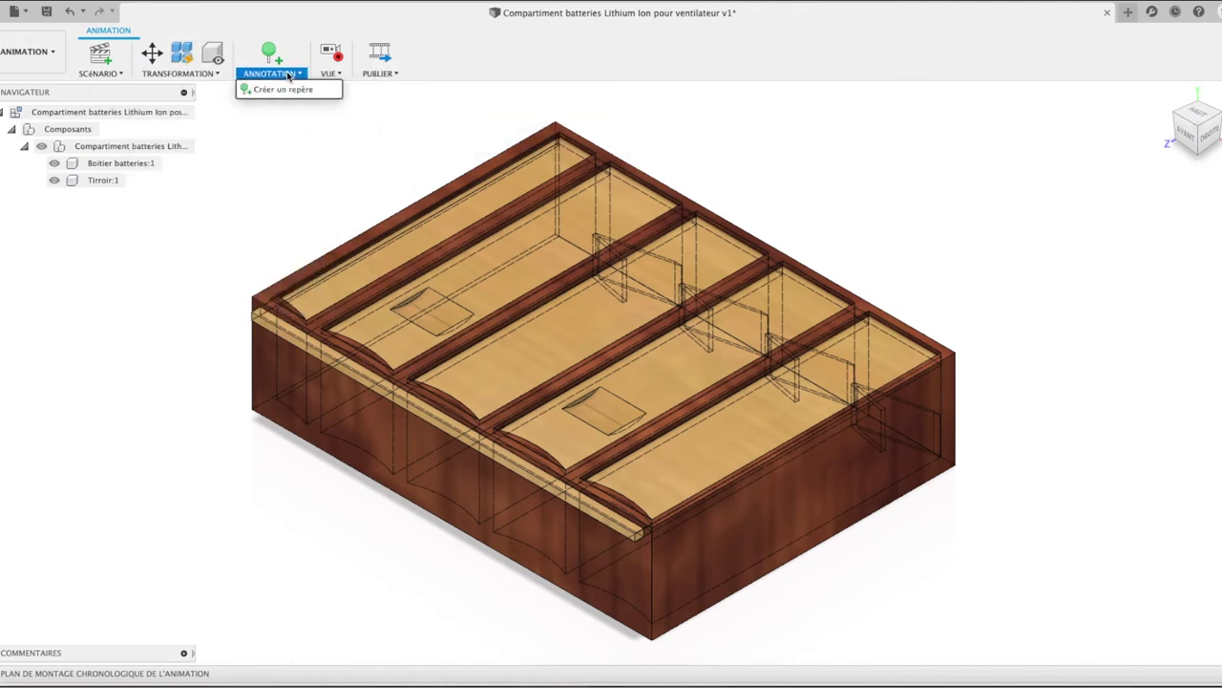
click(234, 184)
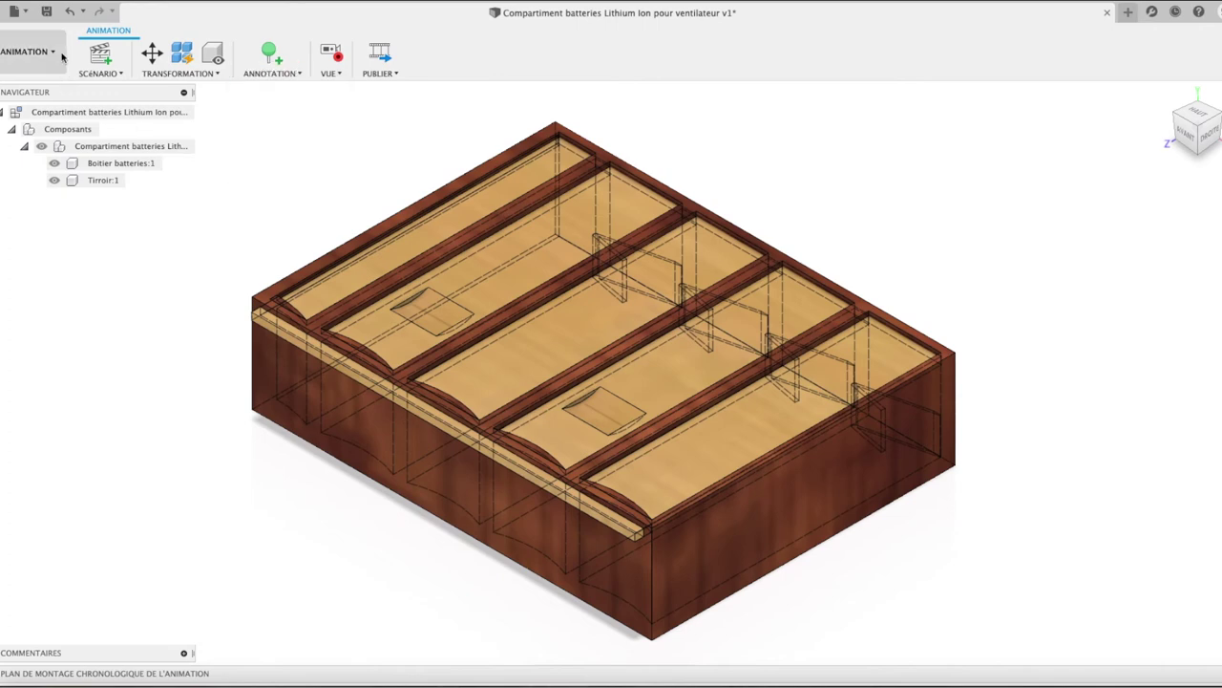
- Save the design as version v2 with the default description, then cycle workspaces back to Animation
click(46, 10)
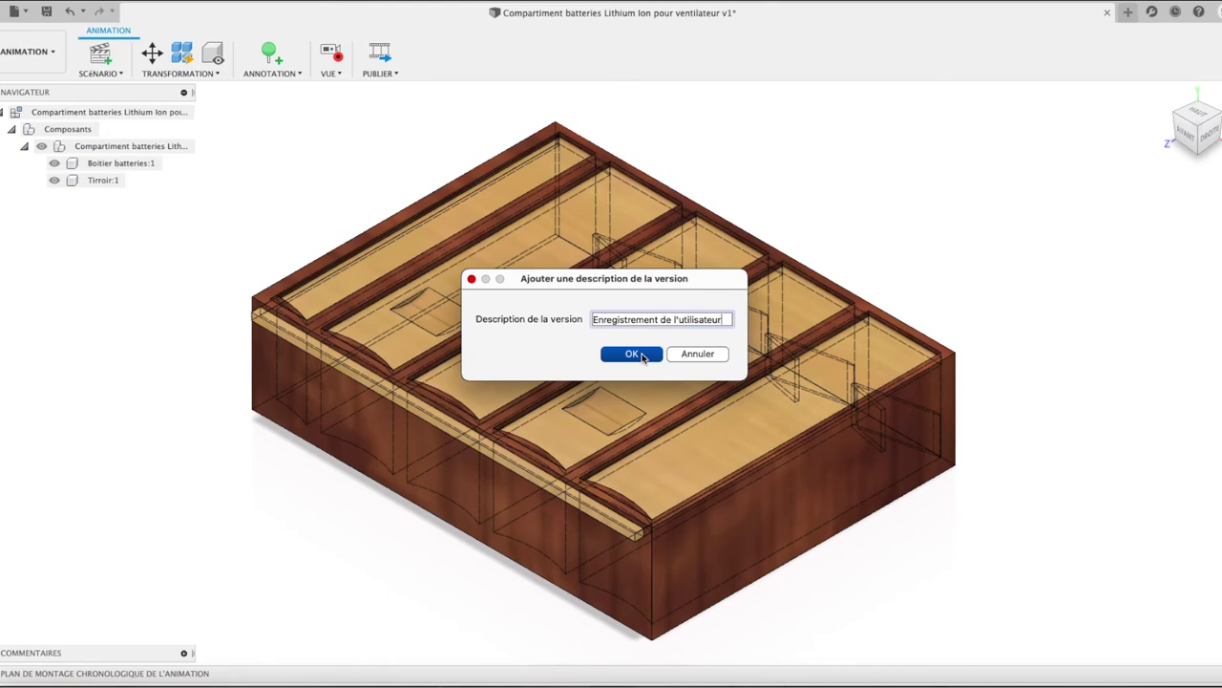
click(628, 353)
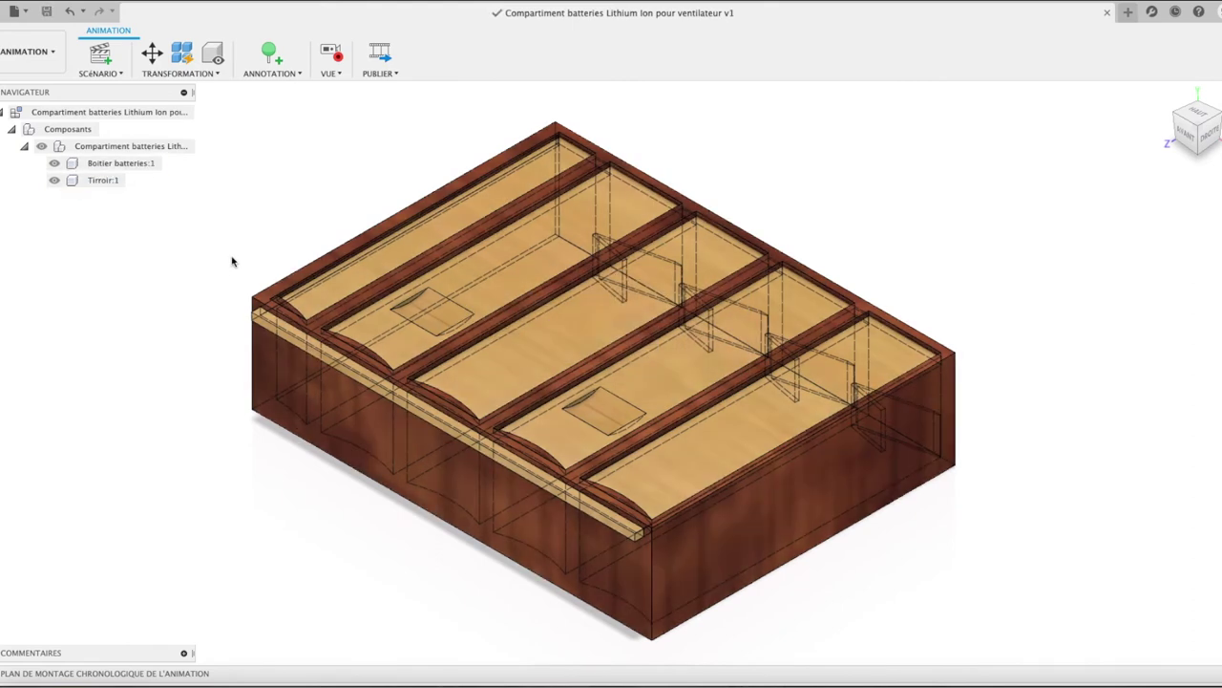
click(51, 54)
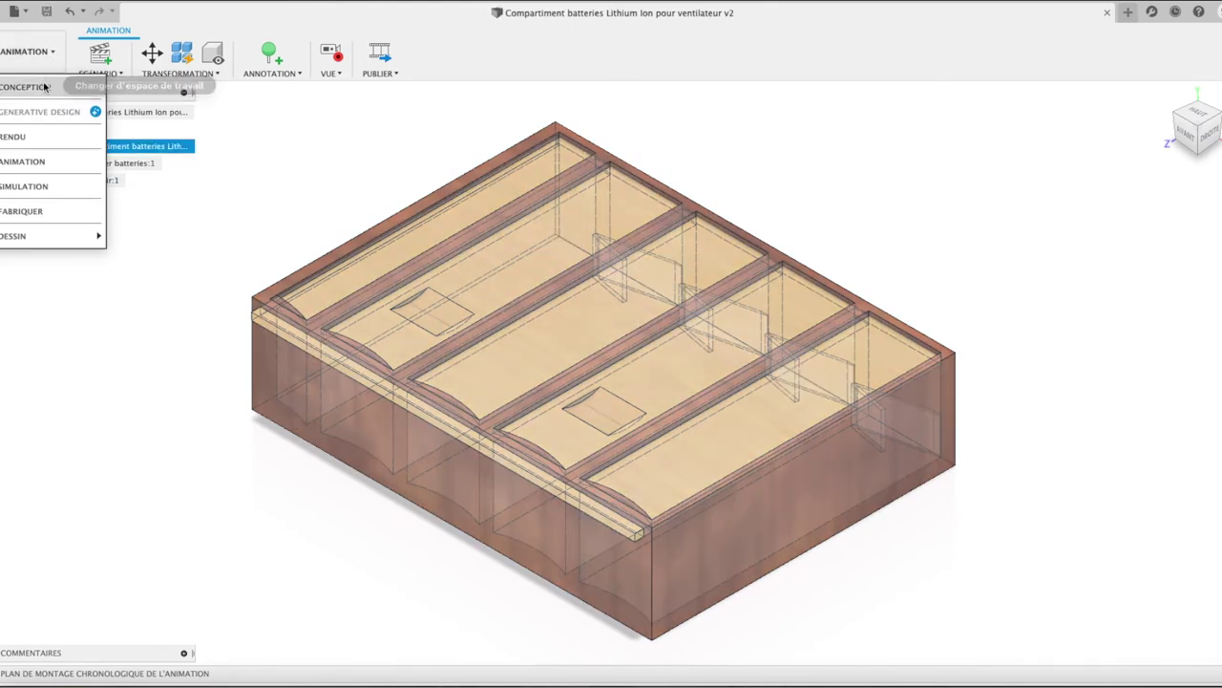
click(43, 87)
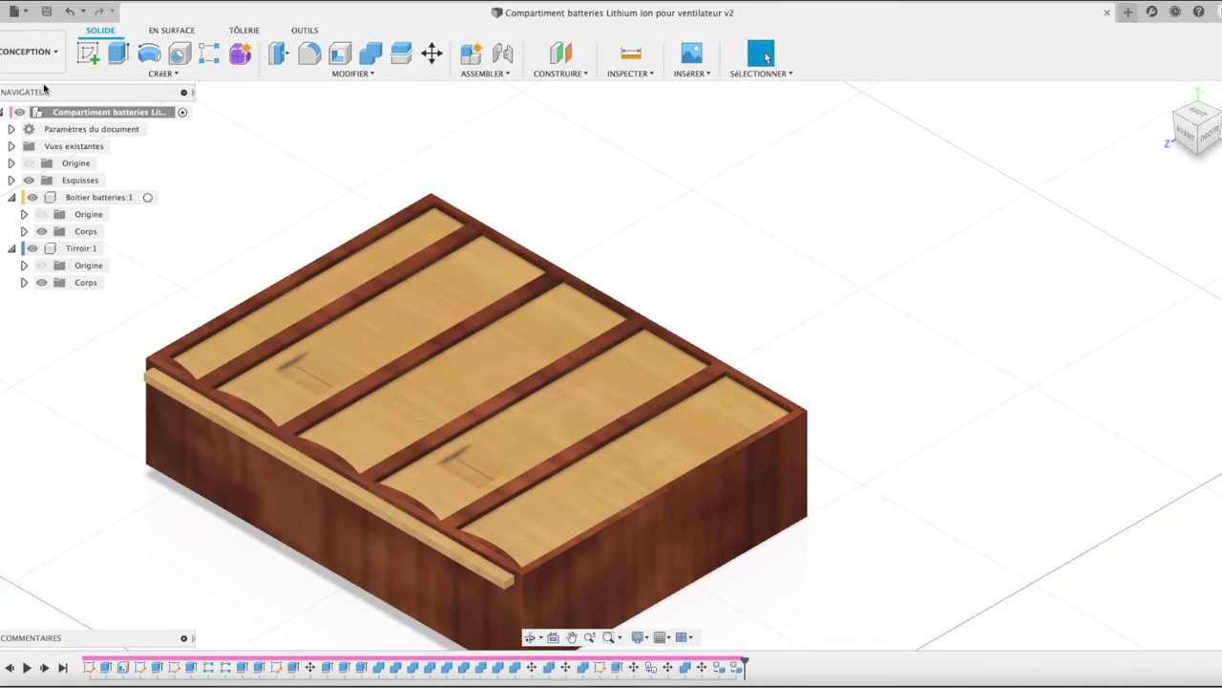
click(43, 53)
click(42, 160)
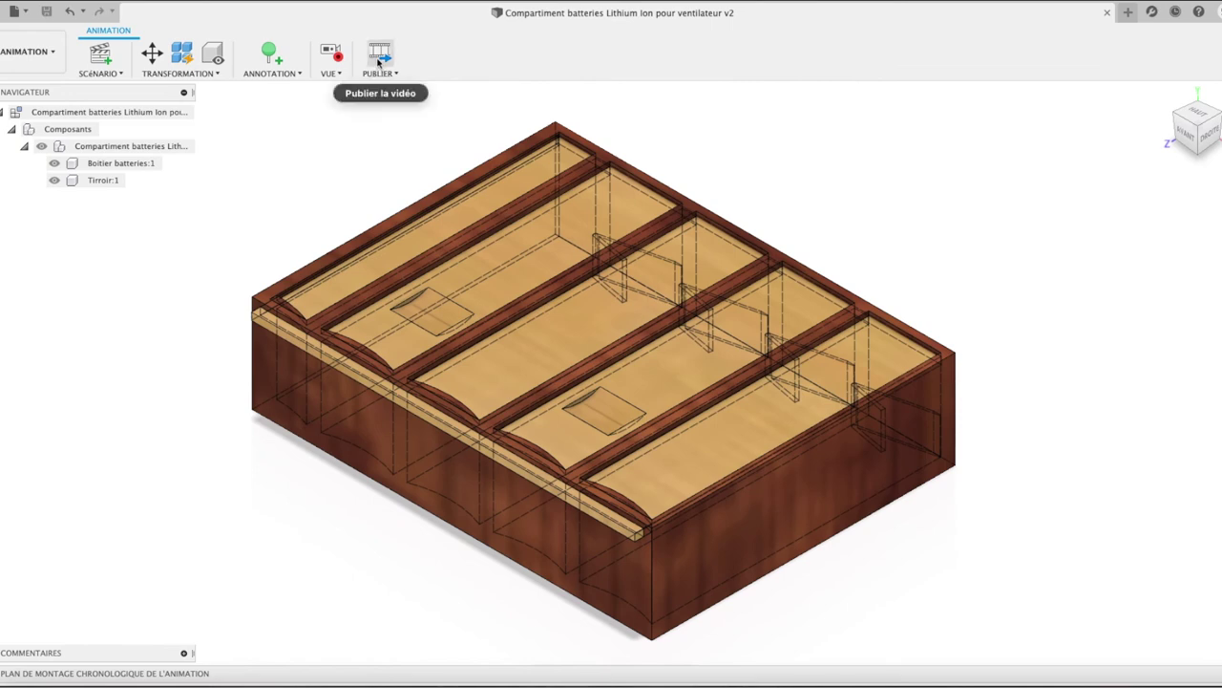
- Publish the animation as an MP4 to Test 2019 and Downloads, then close the progress window
click(379, 61)
click(741, 428)
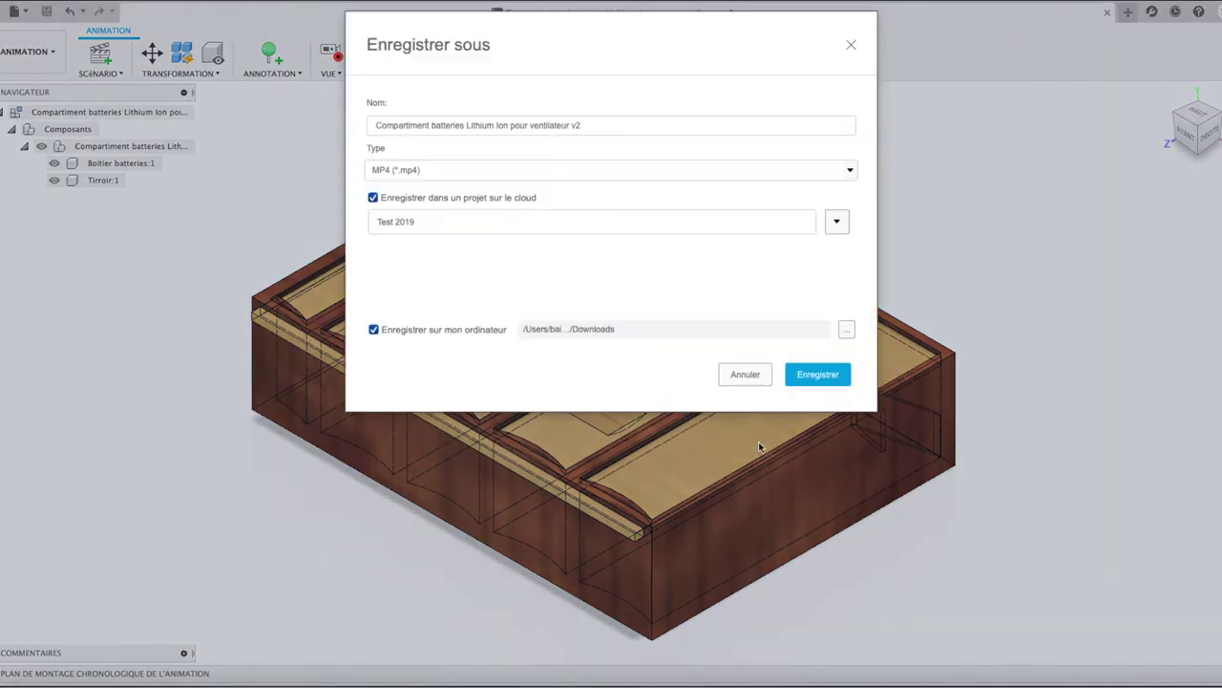
click(789, 382)
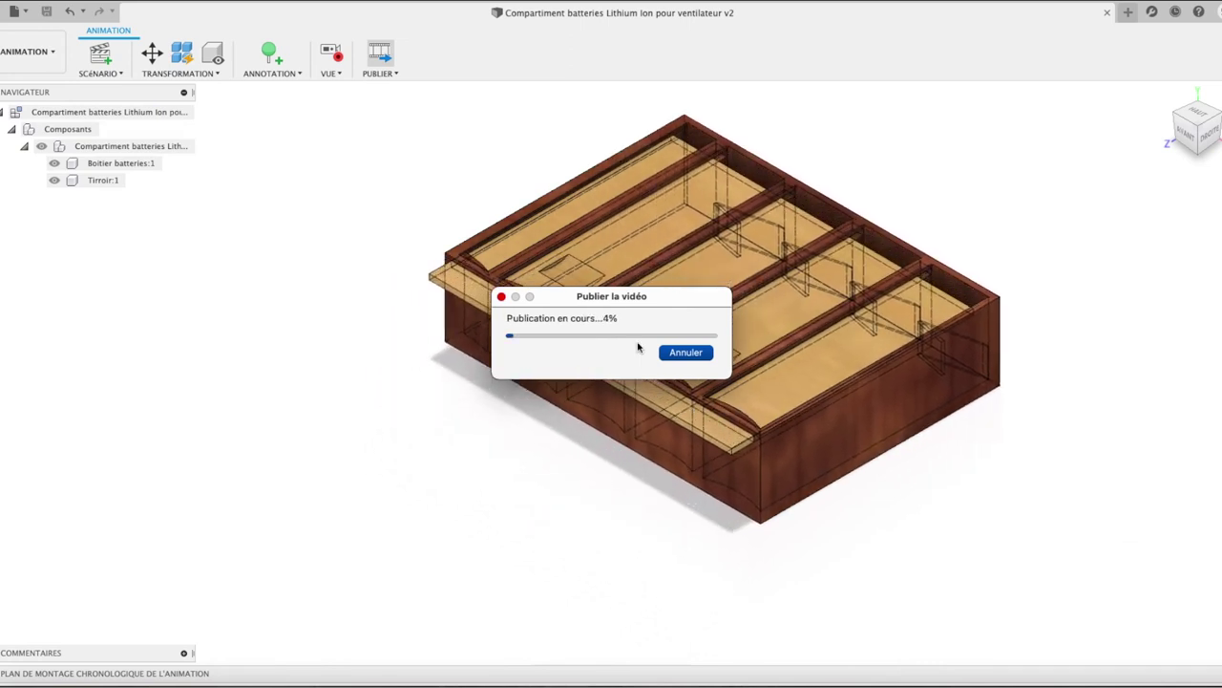
drag(603, 304, 1074, 517)
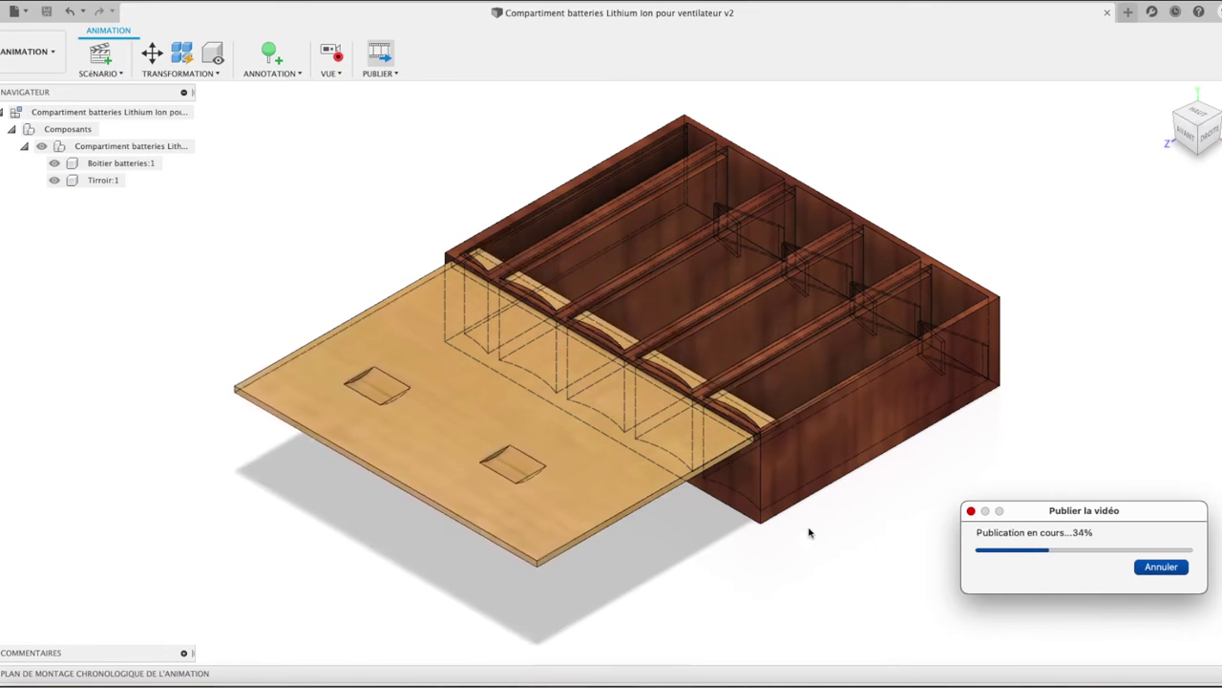
click(1151, 566)
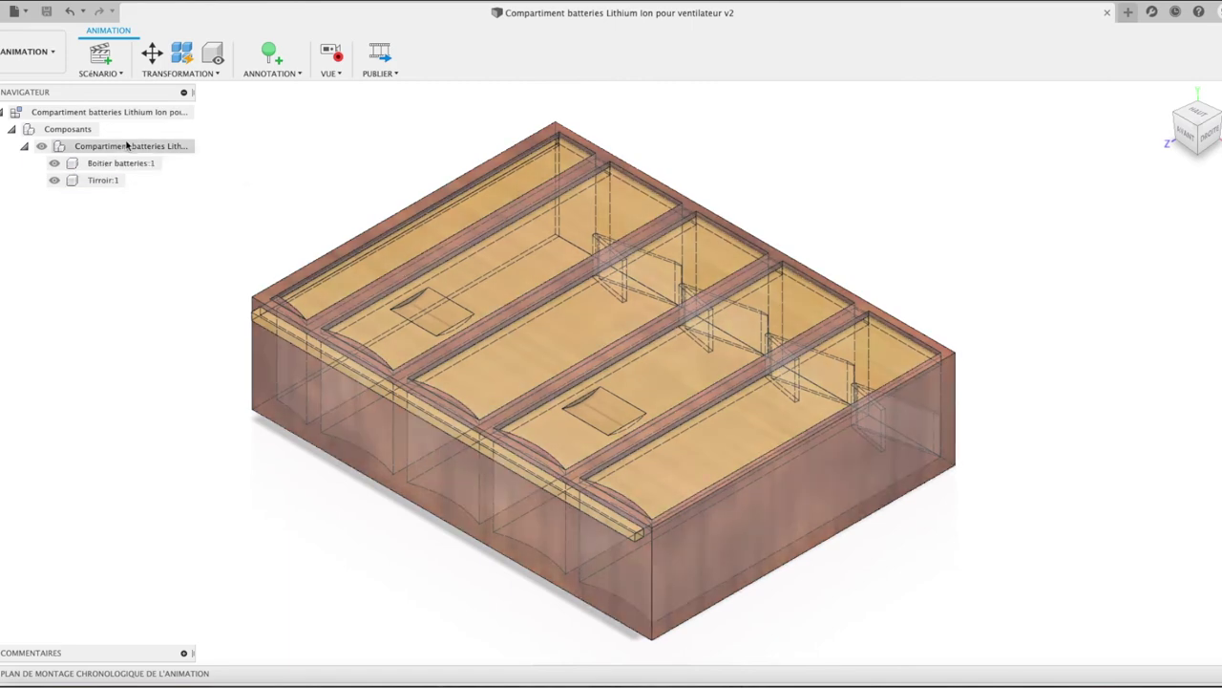
- In the design workspace at home view, toggle the box bodies and lid plates off and back on
click(27, 50)
click(43, 112)
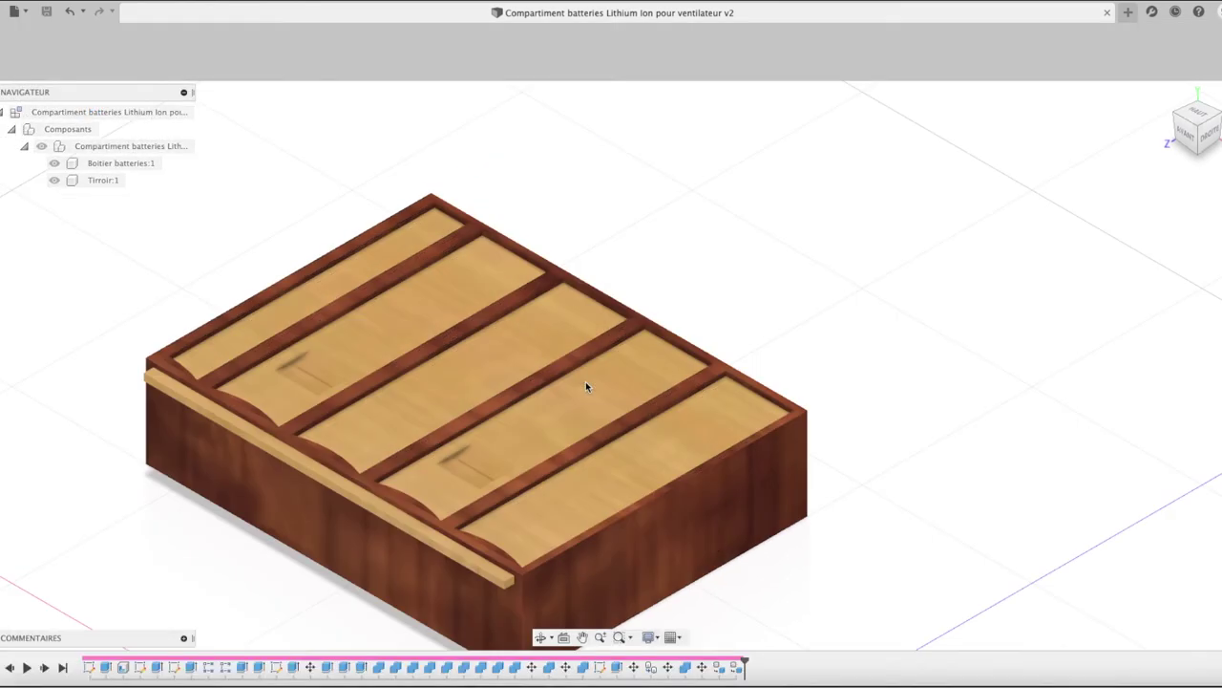
mouse_move(1194, 129)
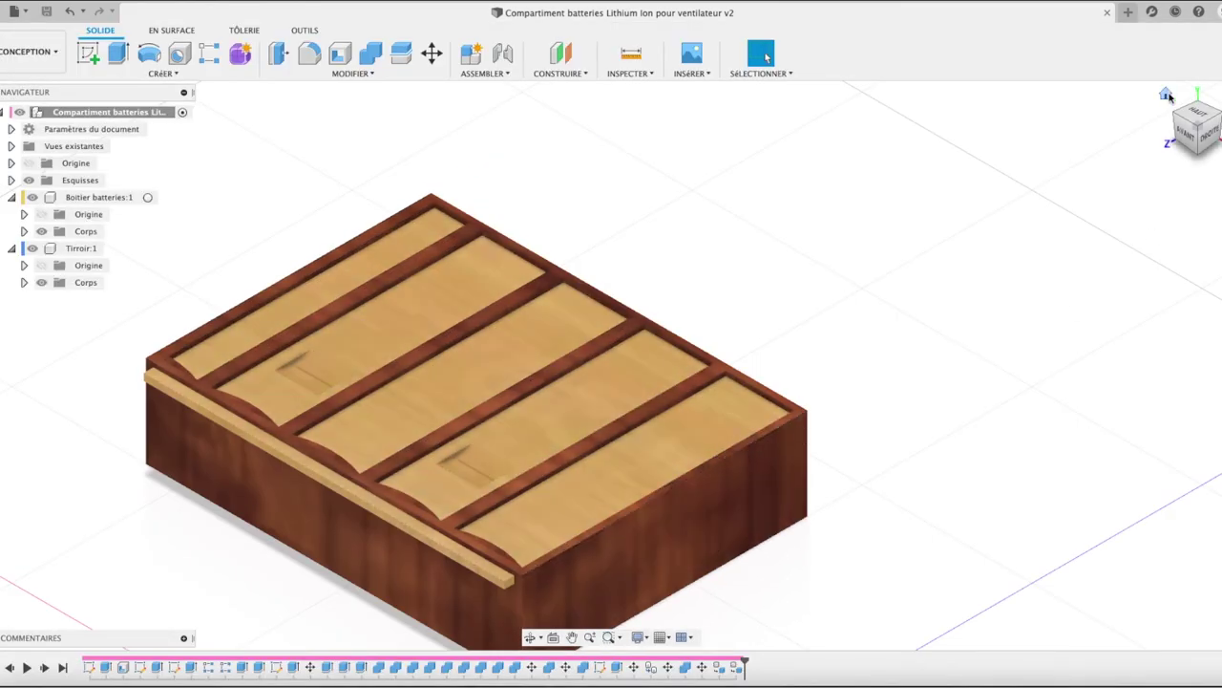
click(1167, 94)
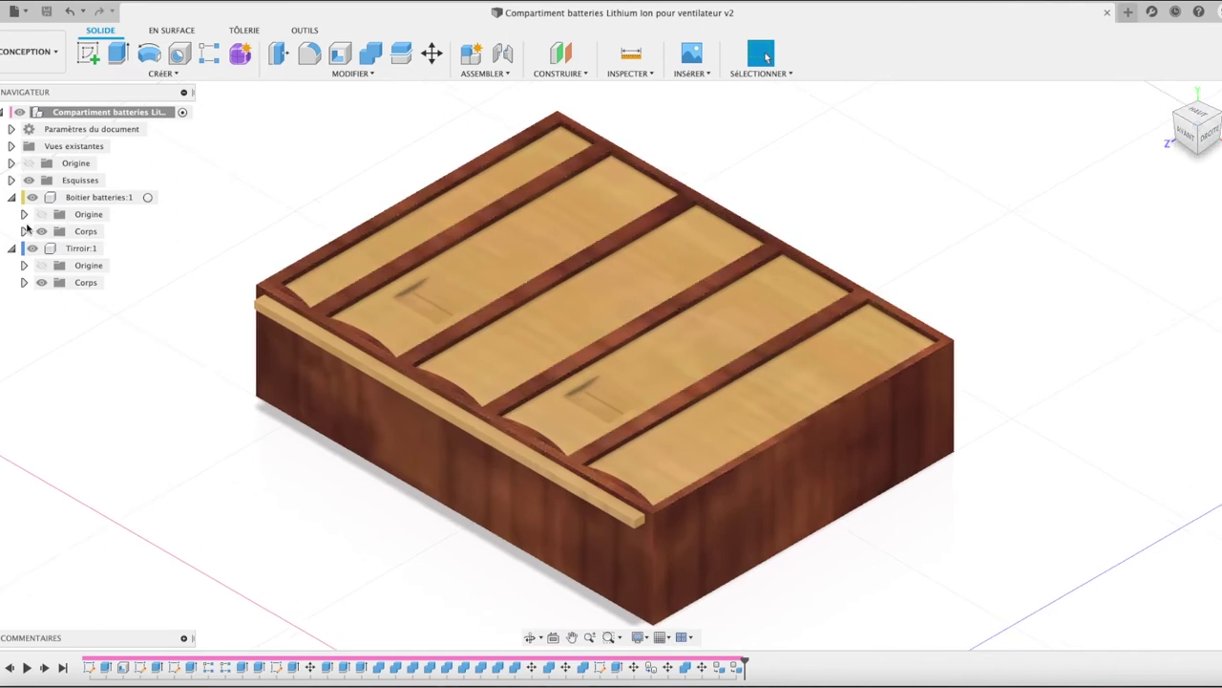
click(41, 231)
click(41, 231)
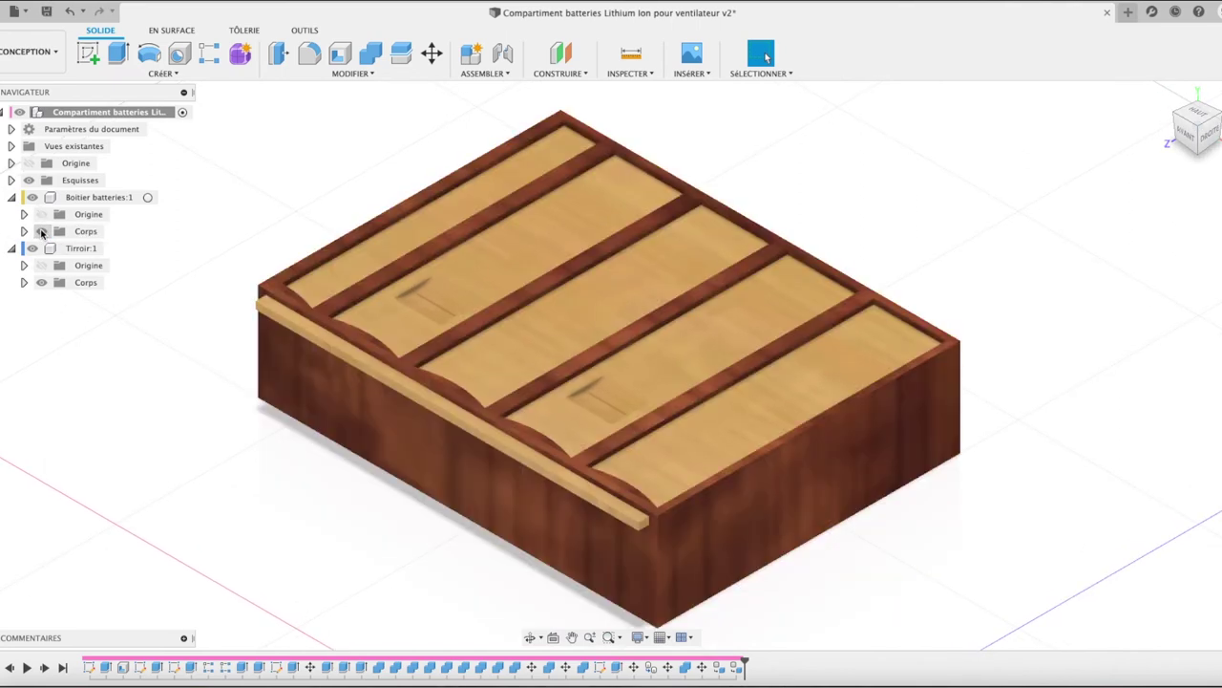
click(41, 283)
click(41, 283)
- Switch the camera from orthographic to perspective and return to the Animation workspace
click(540, 636)
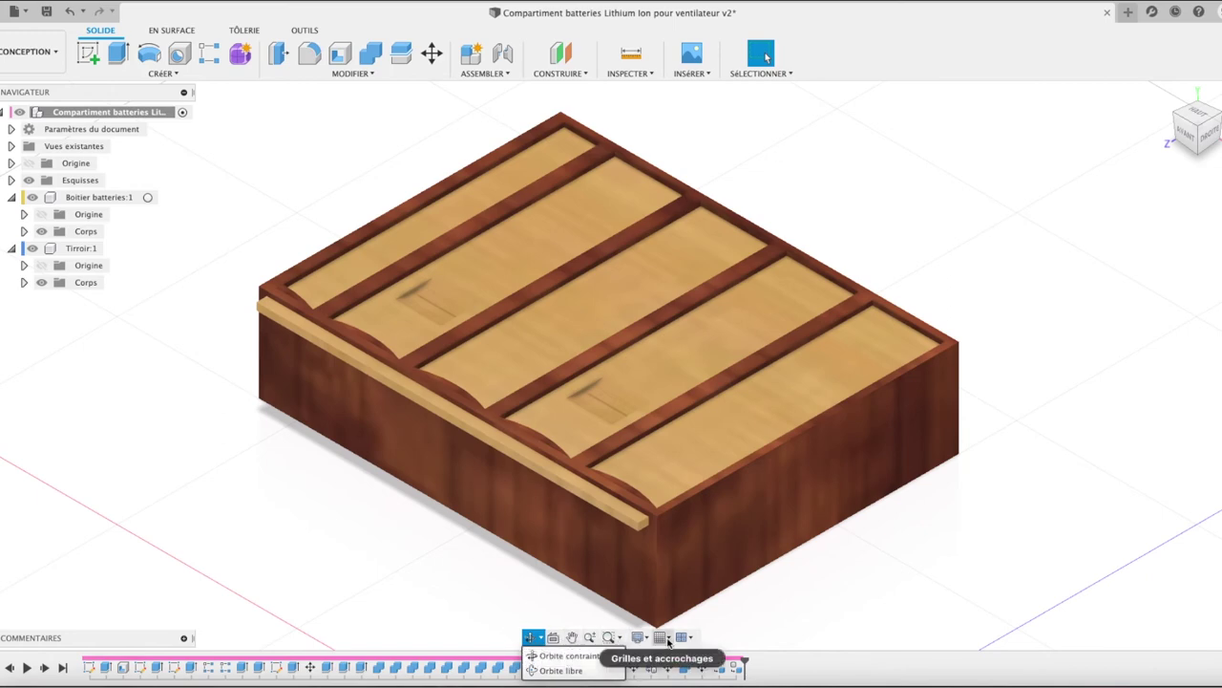
click(669, 637)
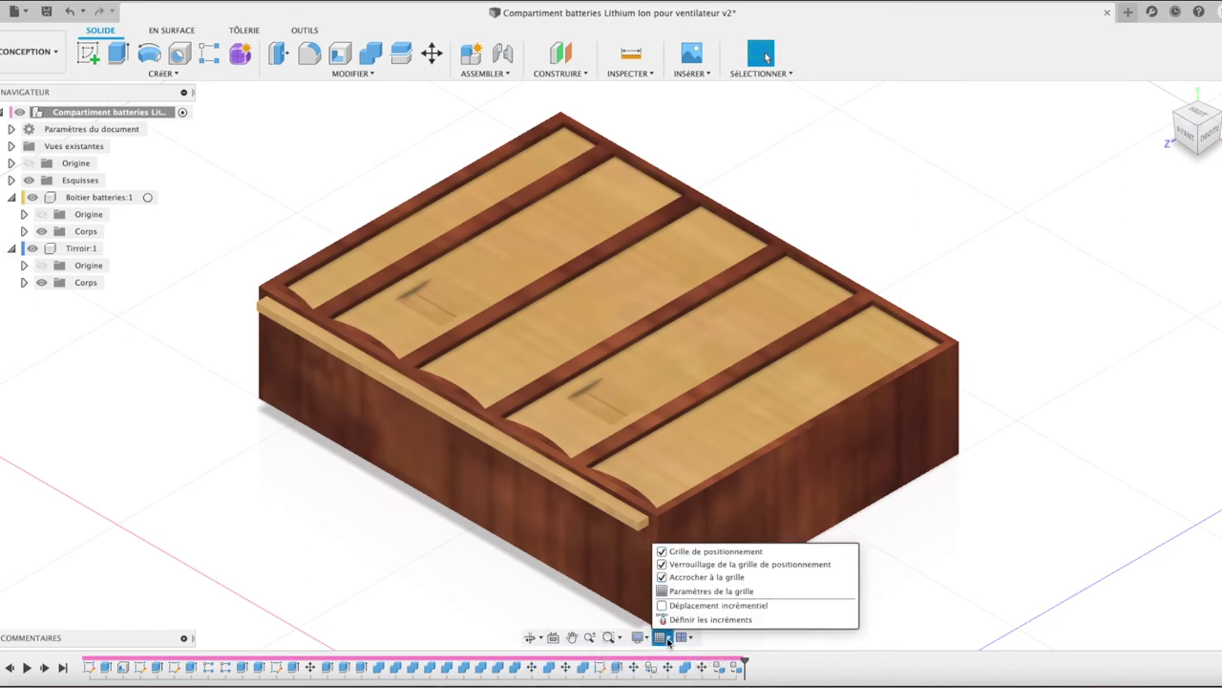
click(669, 638)
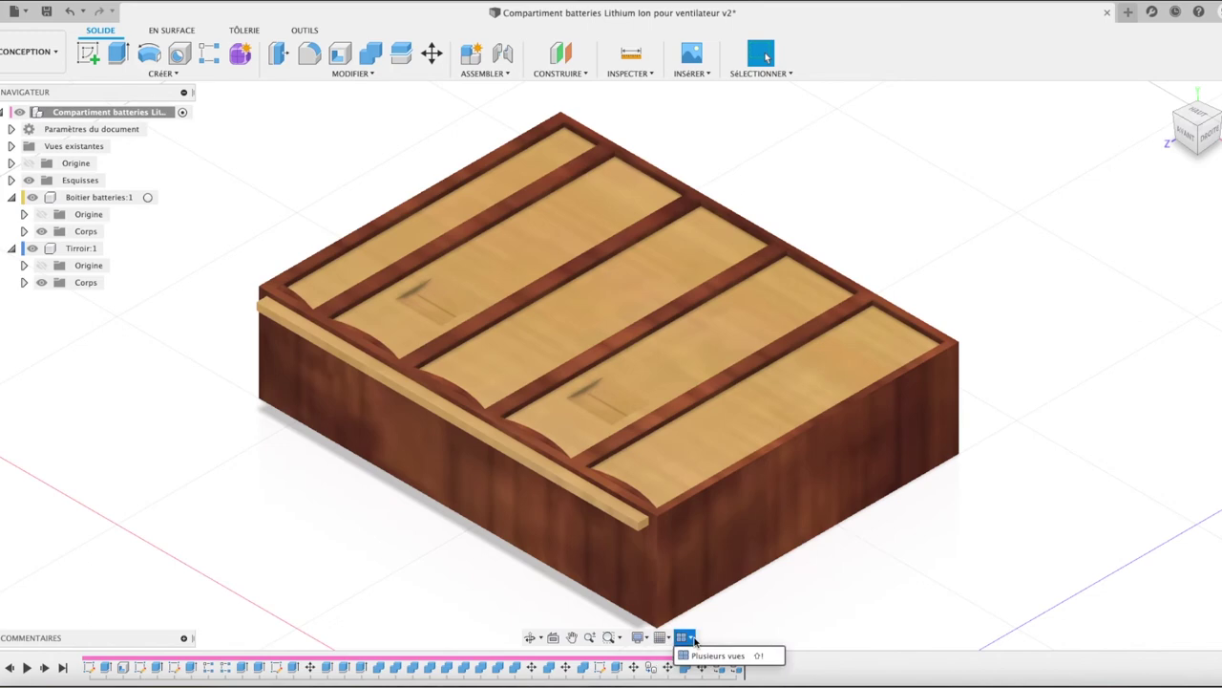
click(647, 638)
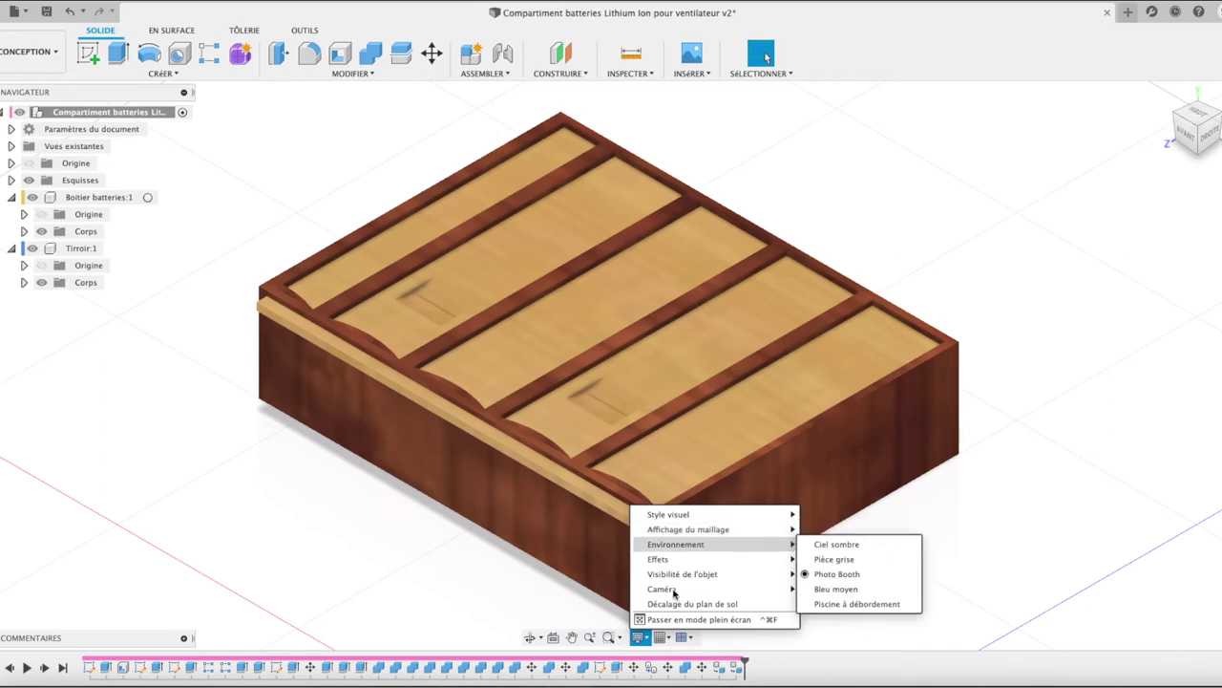
mouse_move(673, 588)
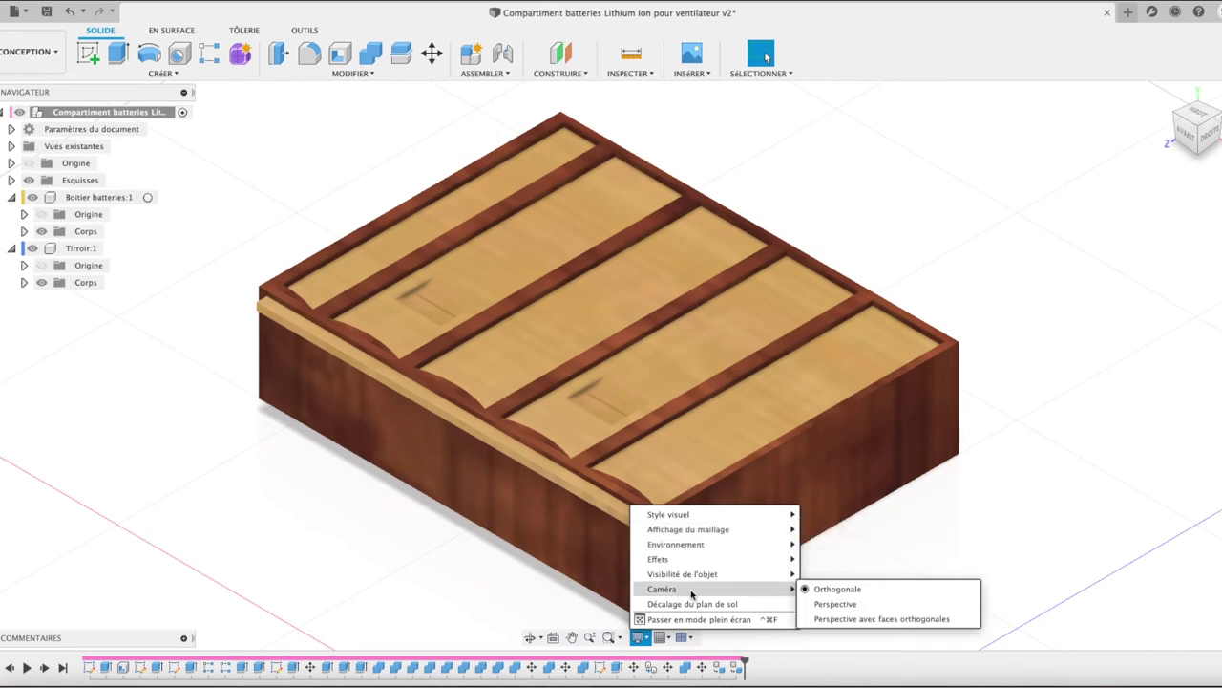
click(836, 605)
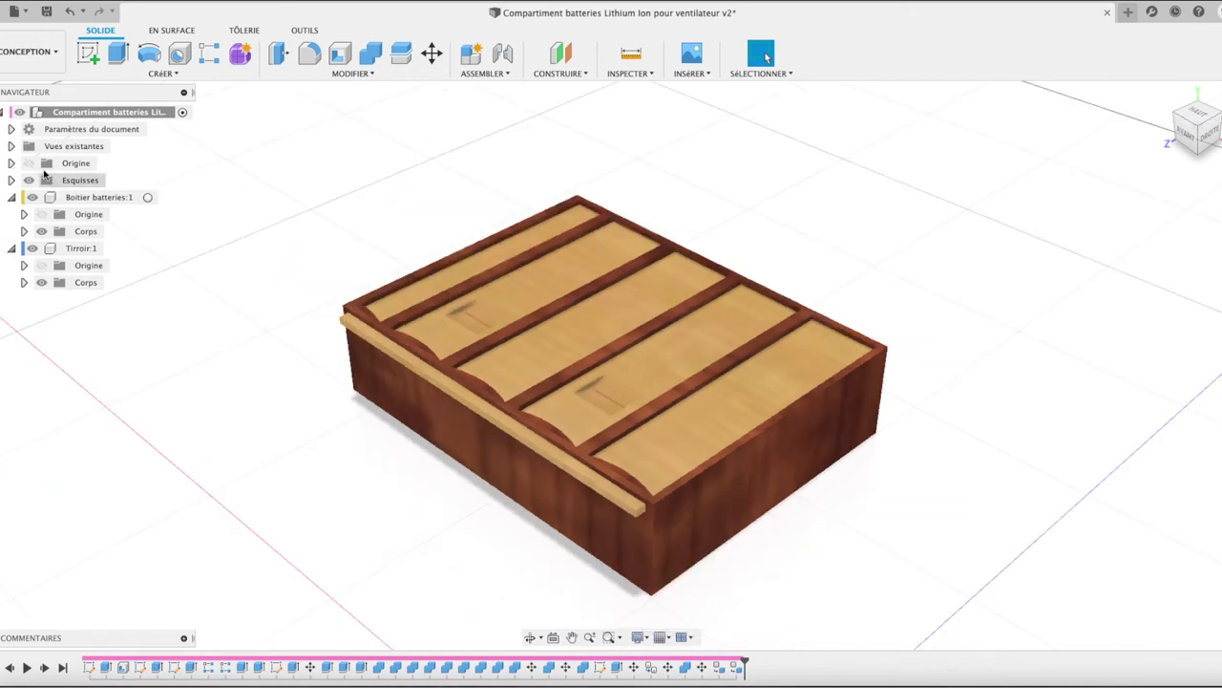
click(29, 51)
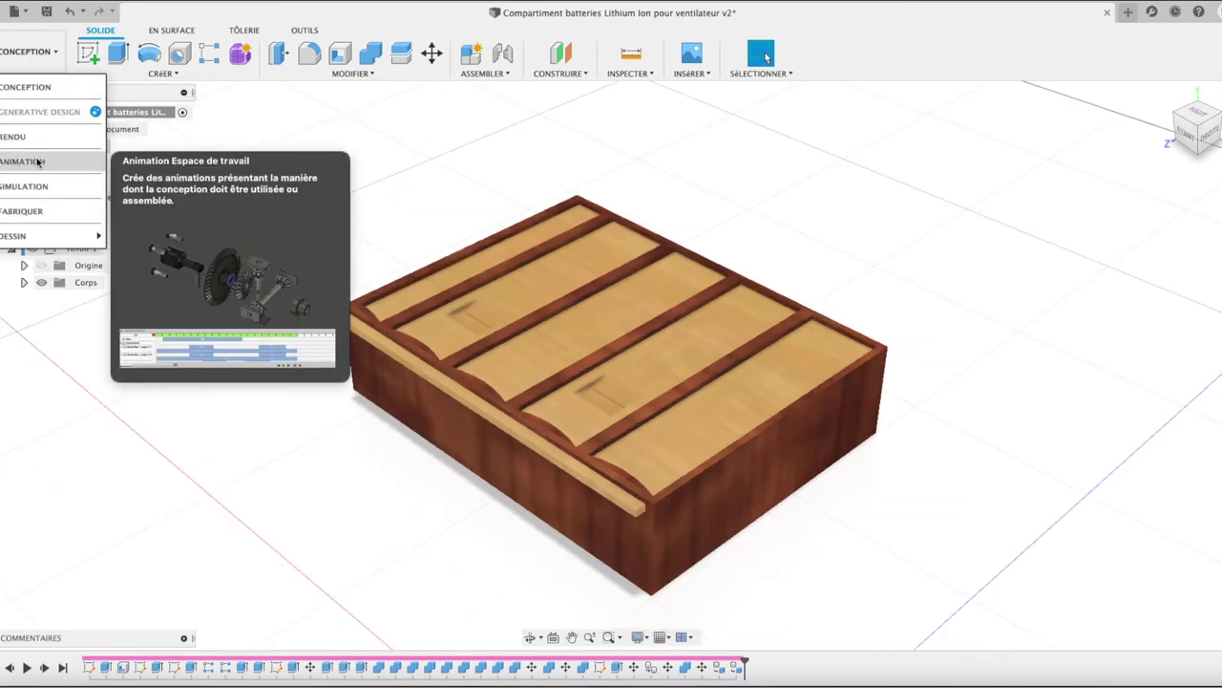
click(36, 162)
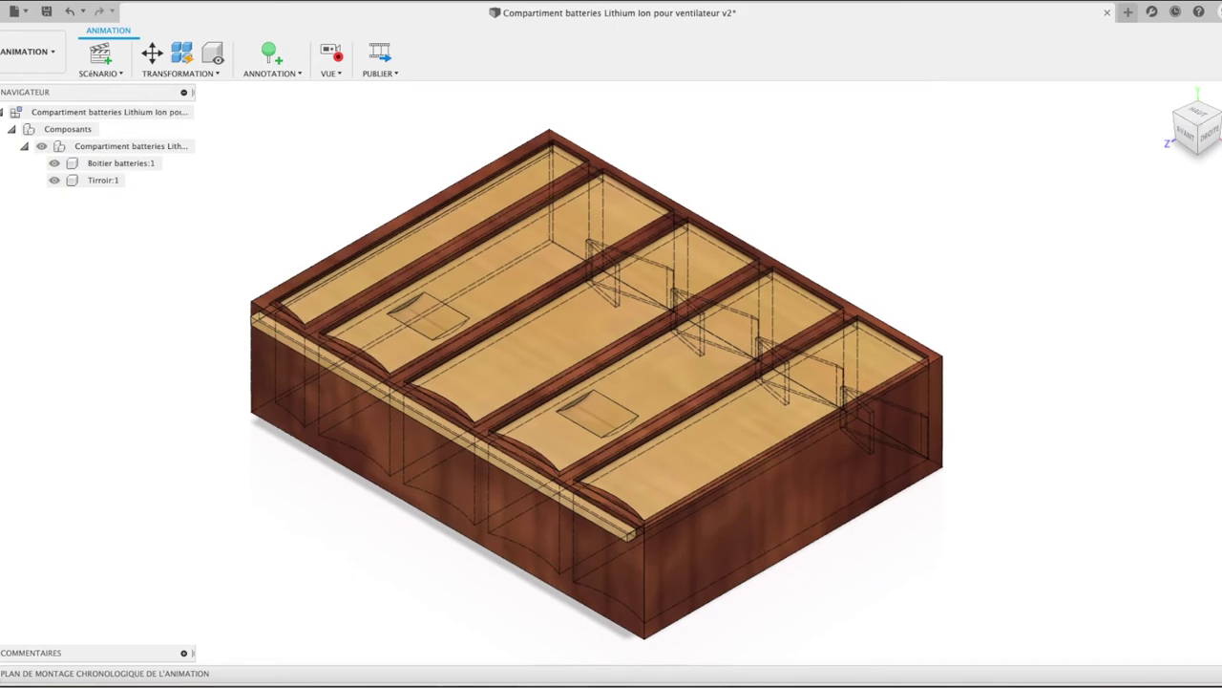
- Show the animation timeline, play the animation from the start, and stop it
click(105, 673)
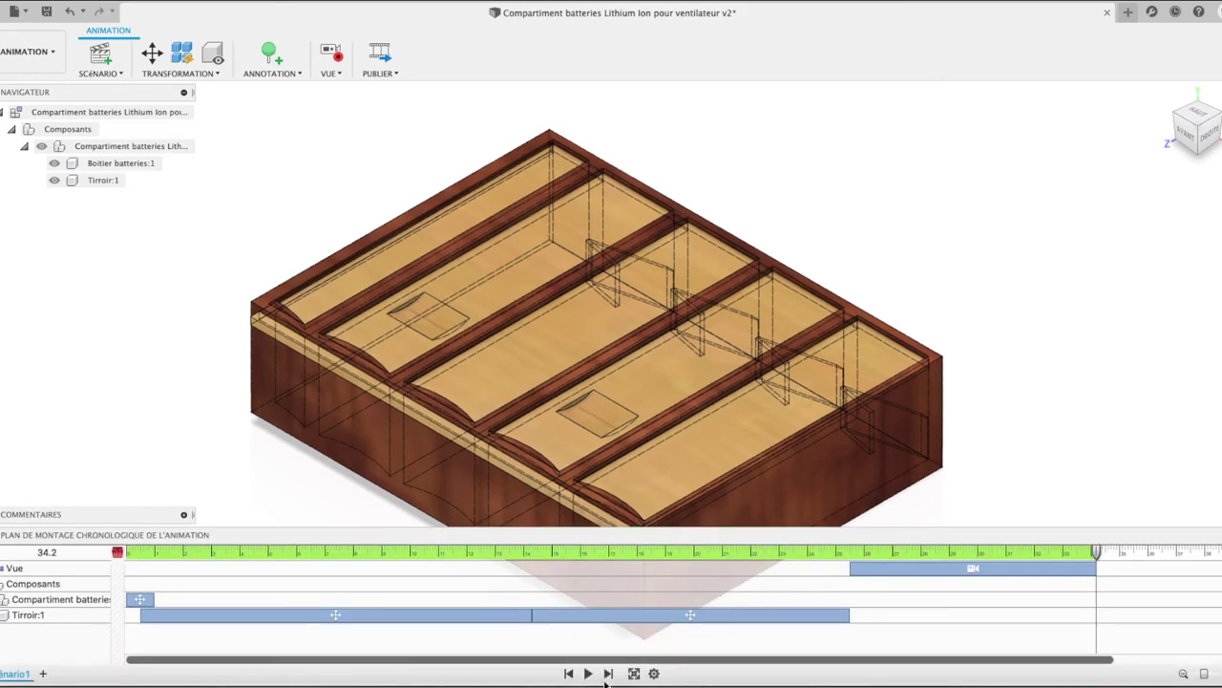
click(588, 674)
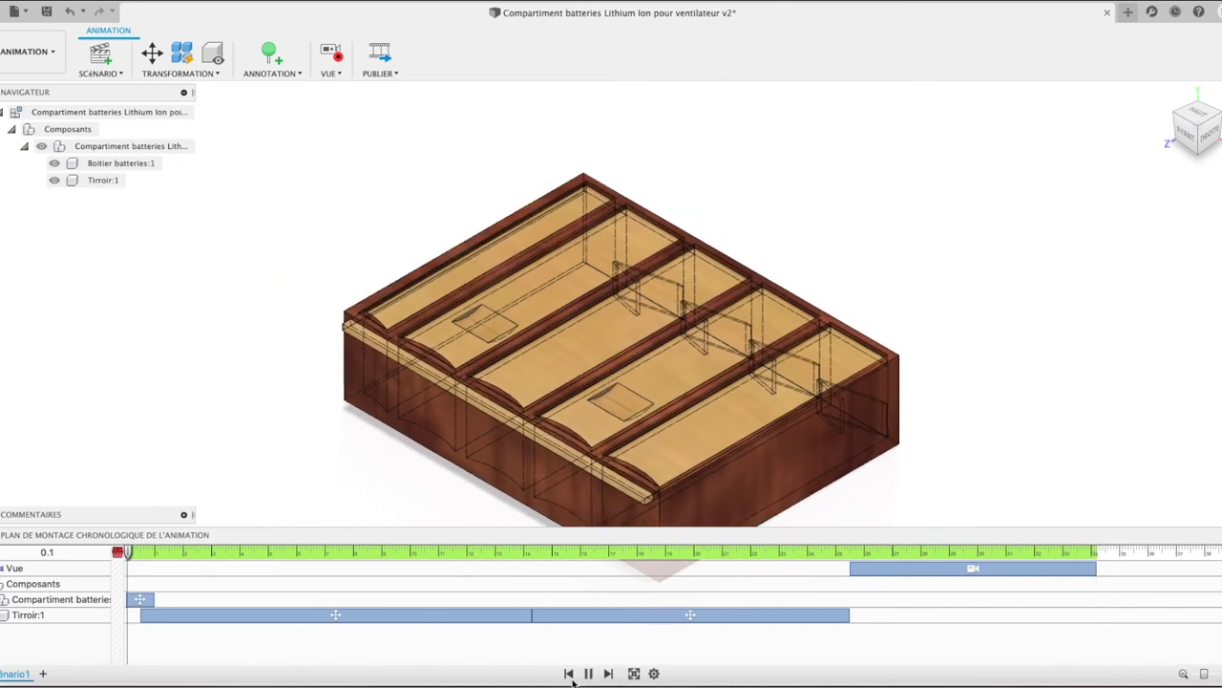
key(space)
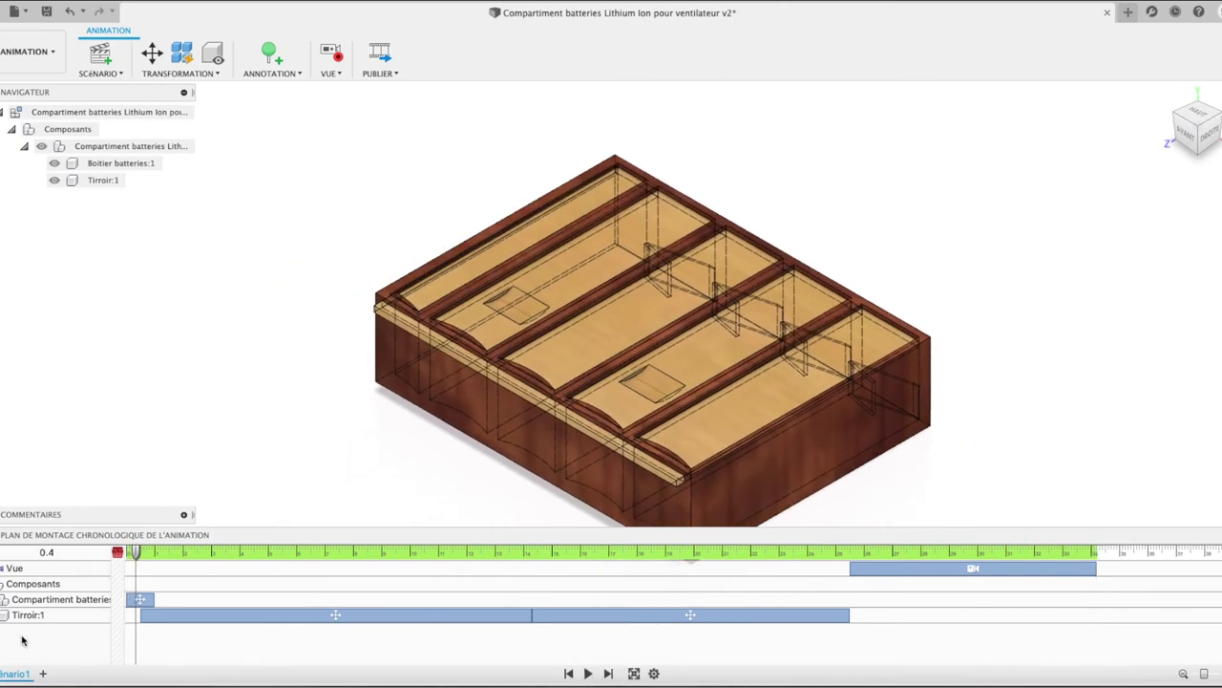
- Select the Compartiment batteries and Tirroir:1 tracks, check Tirroir's options, then return to the design workspace
click(43, 599)
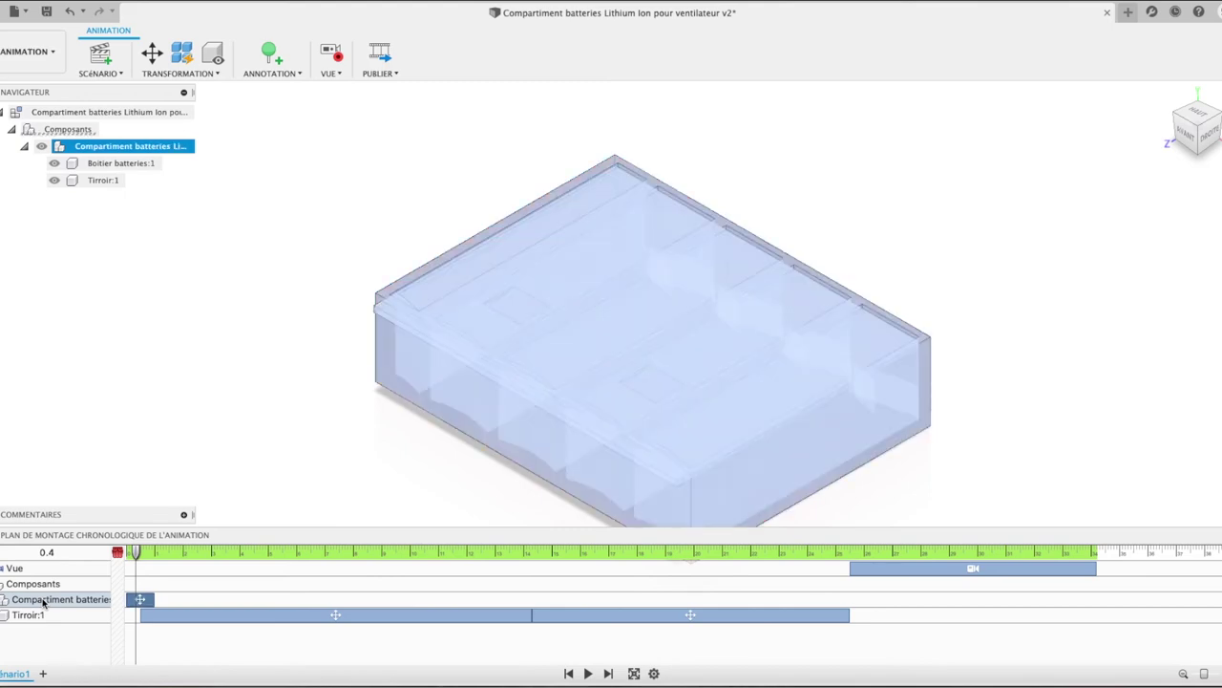
click(38, 615)
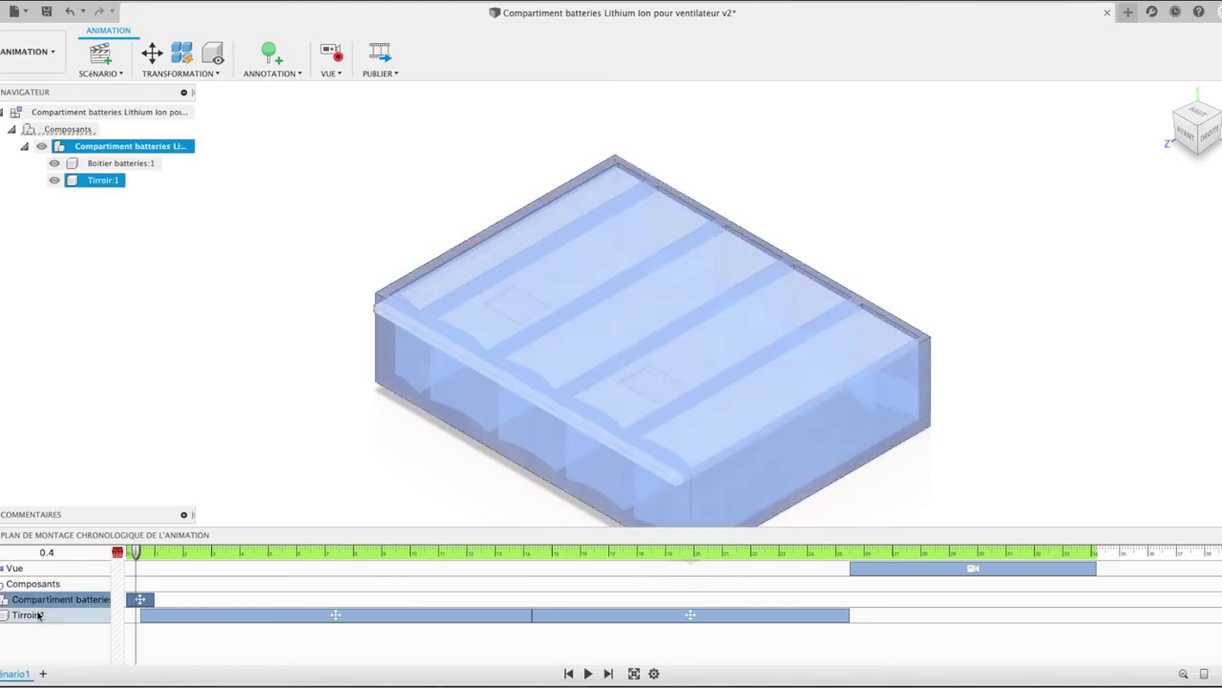
right_click(38, 616)
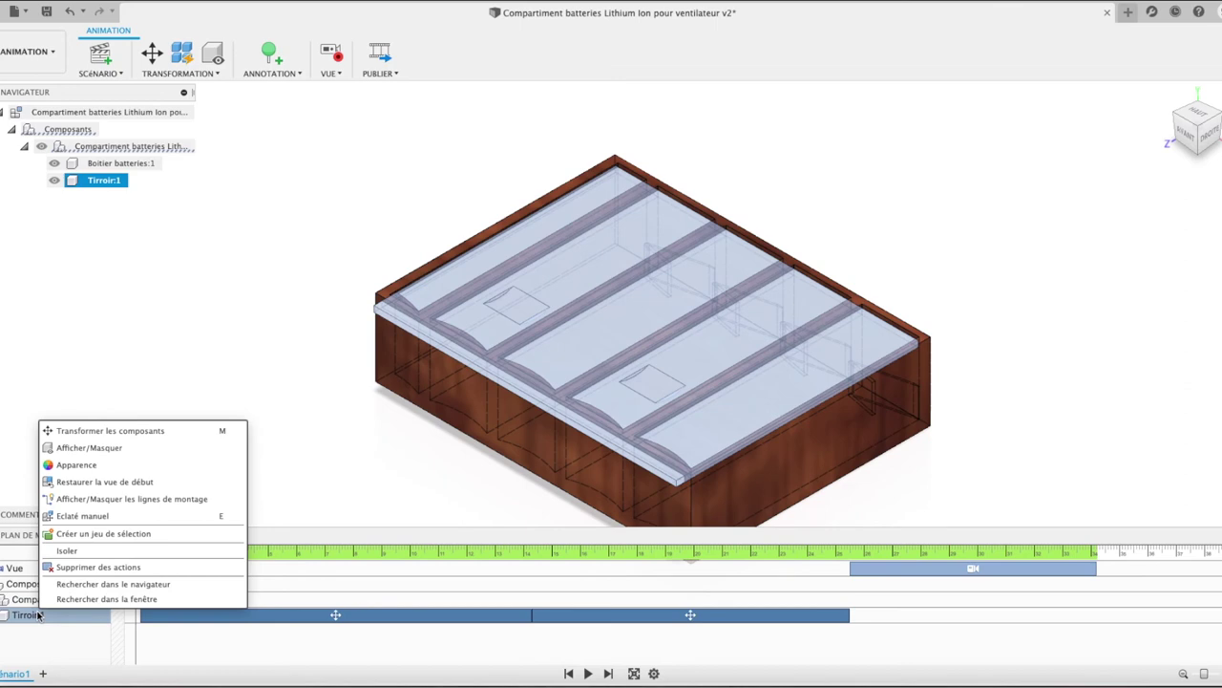
click(308, 421)
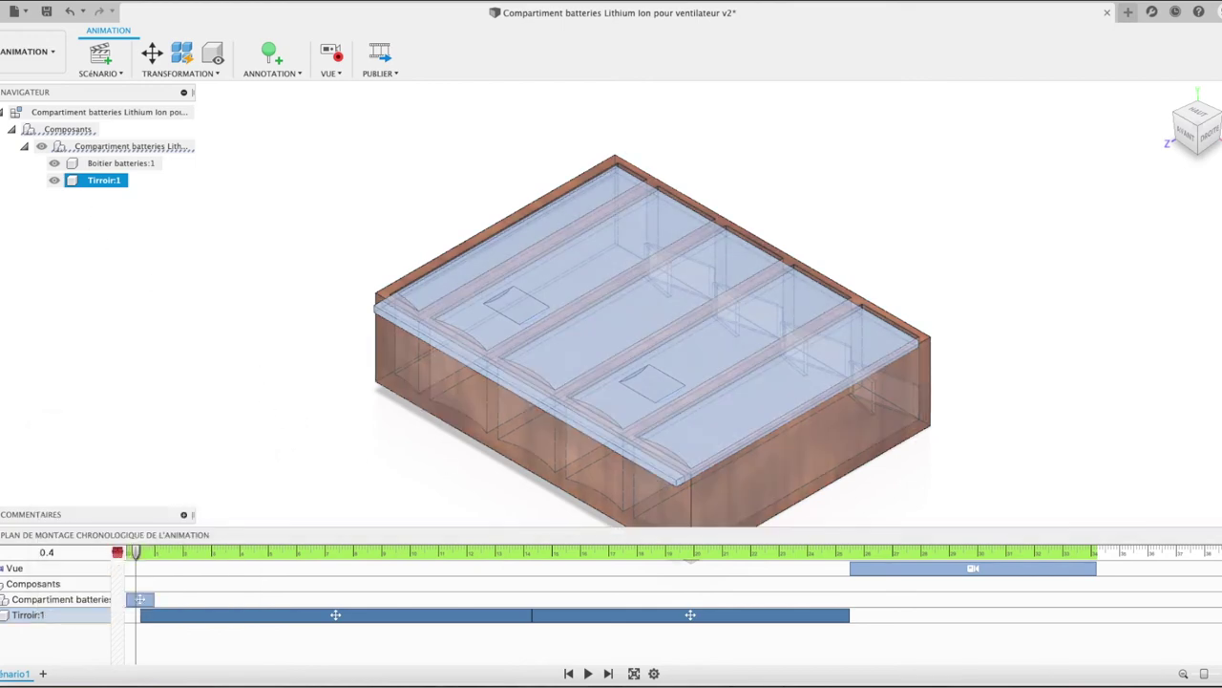
click(29, 51)
click(38, 131)
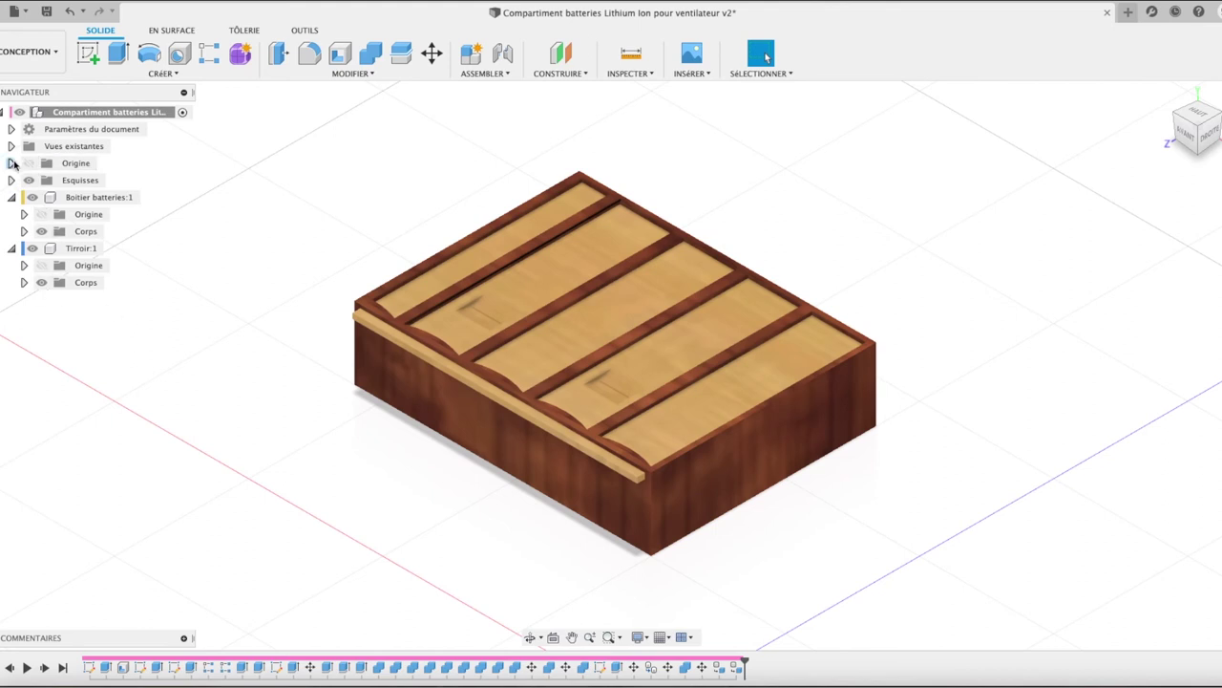
- Hide the lid body in the browser to expose the open compartments
click(12, 163)
click(11, 164)
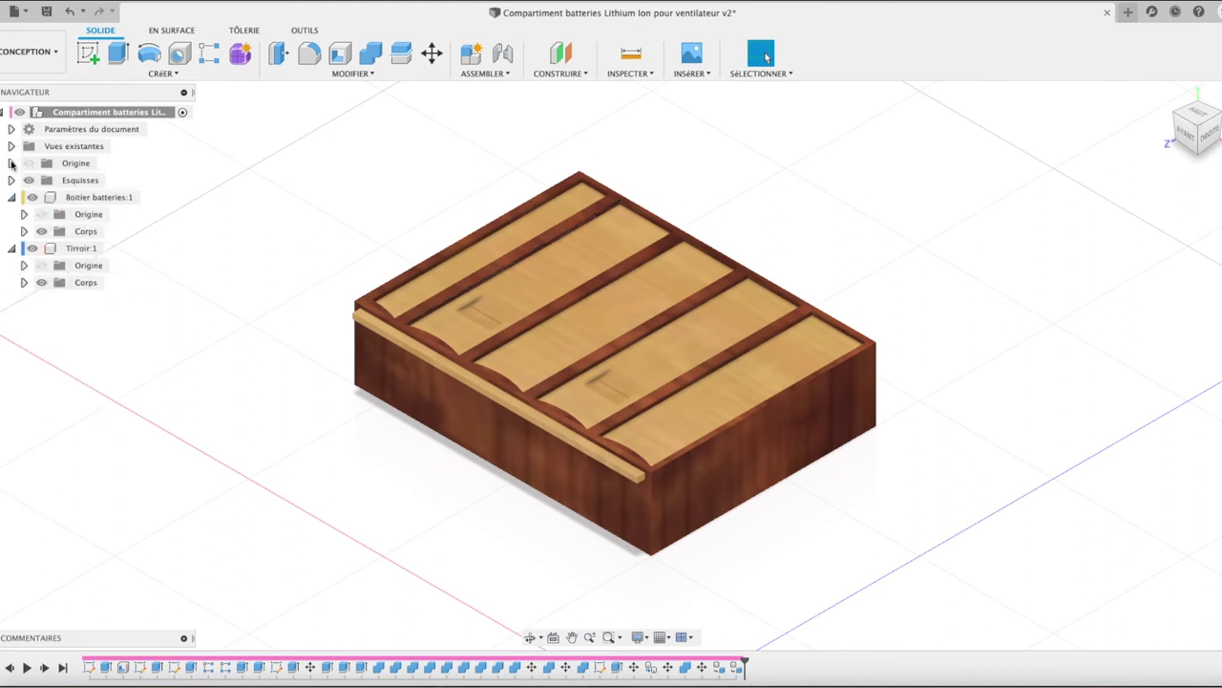
click(68, 233)
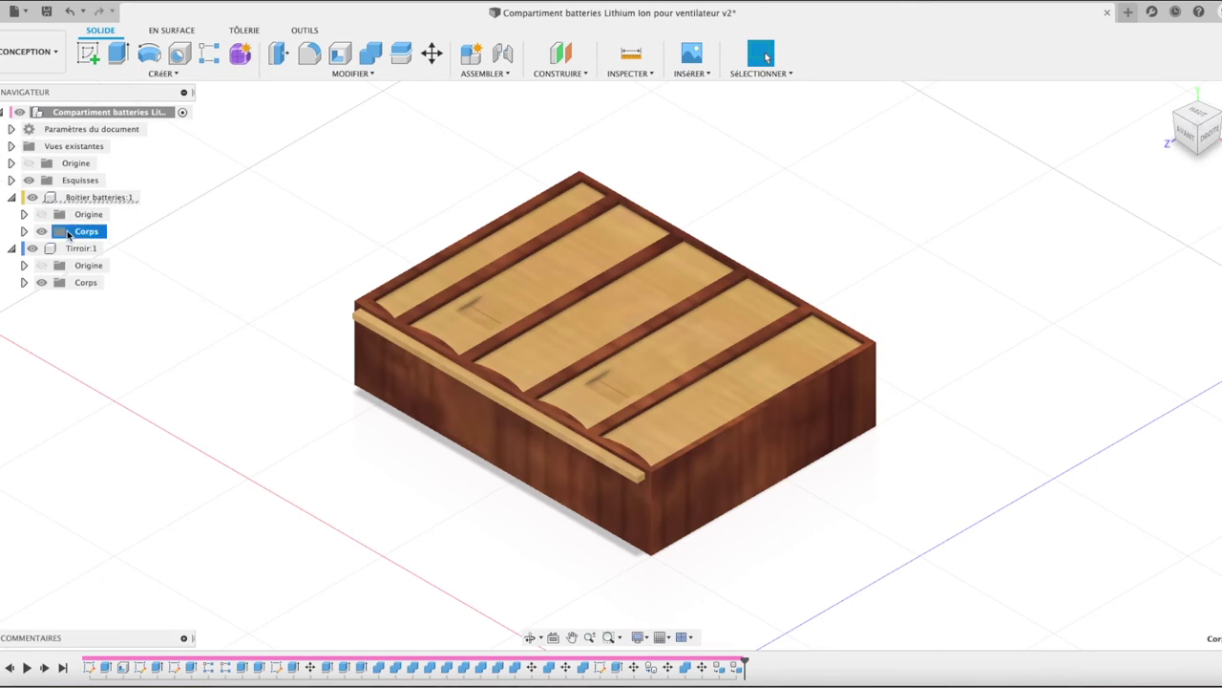
click(42, 233)
click(42, 233)
click(42, 283)
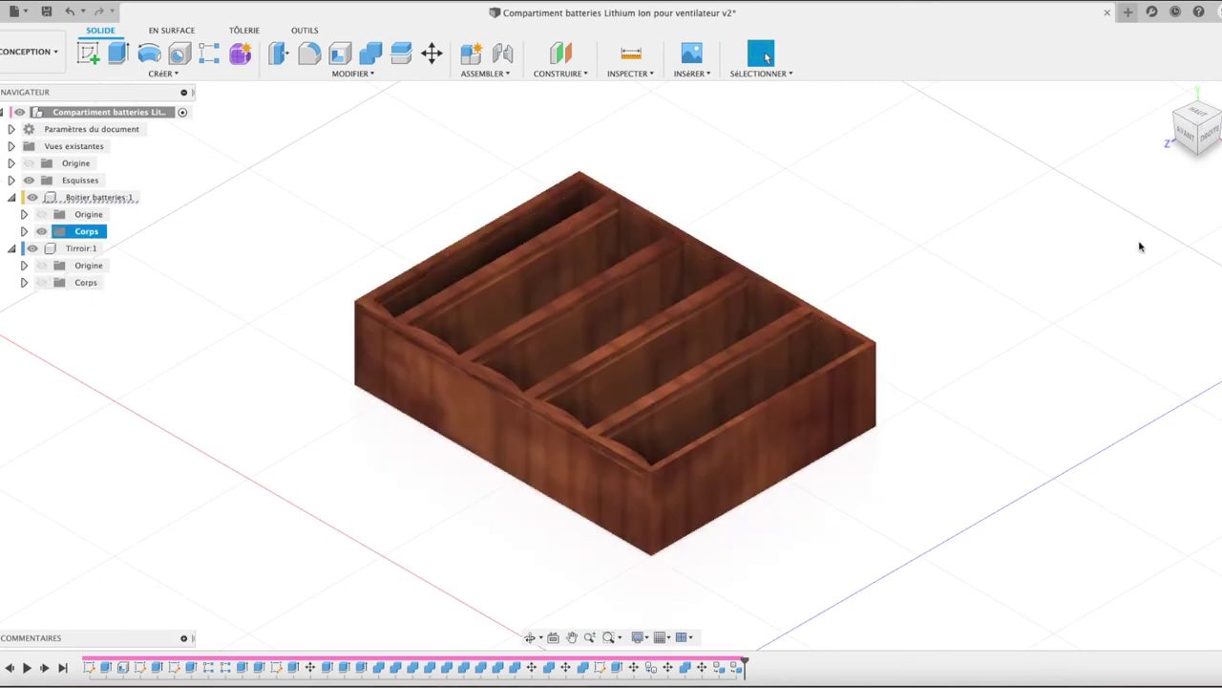
- Orbit to an exact top view, zoom in on the compartments, and begin a new sketch
drag(1194, 124, 1189, 133)
shift+middle_drag(767, 57, 766, 57)
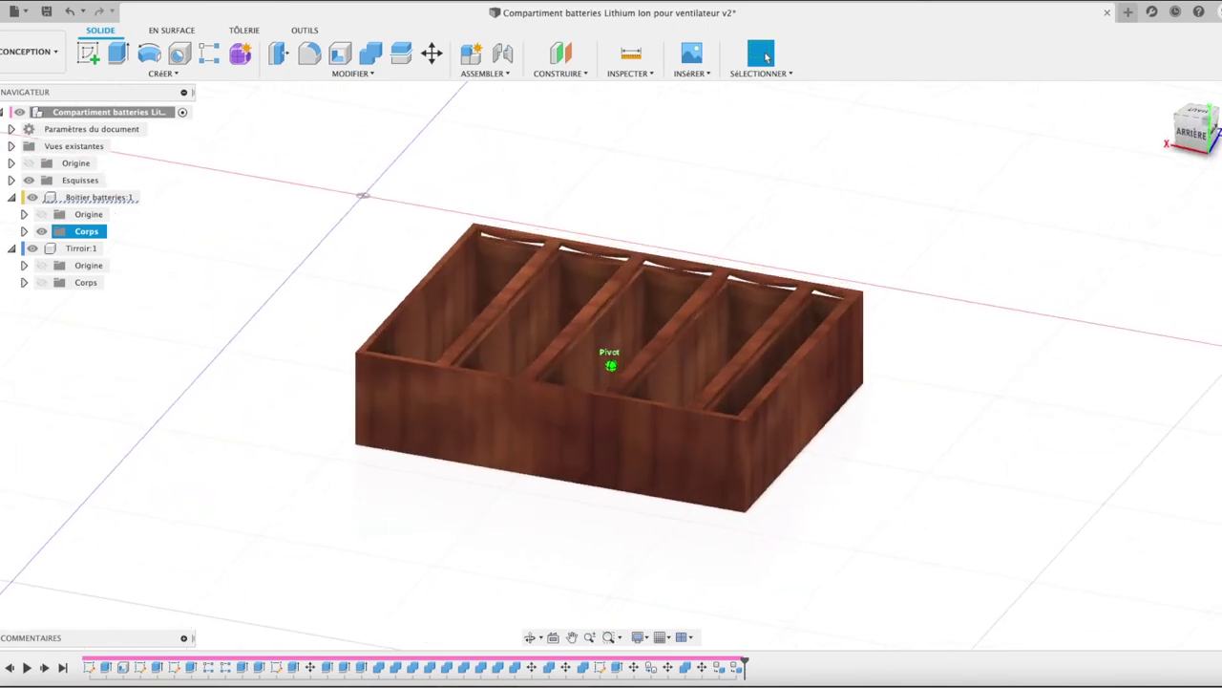
shift+middle_drag(767, 57, 767, 57)
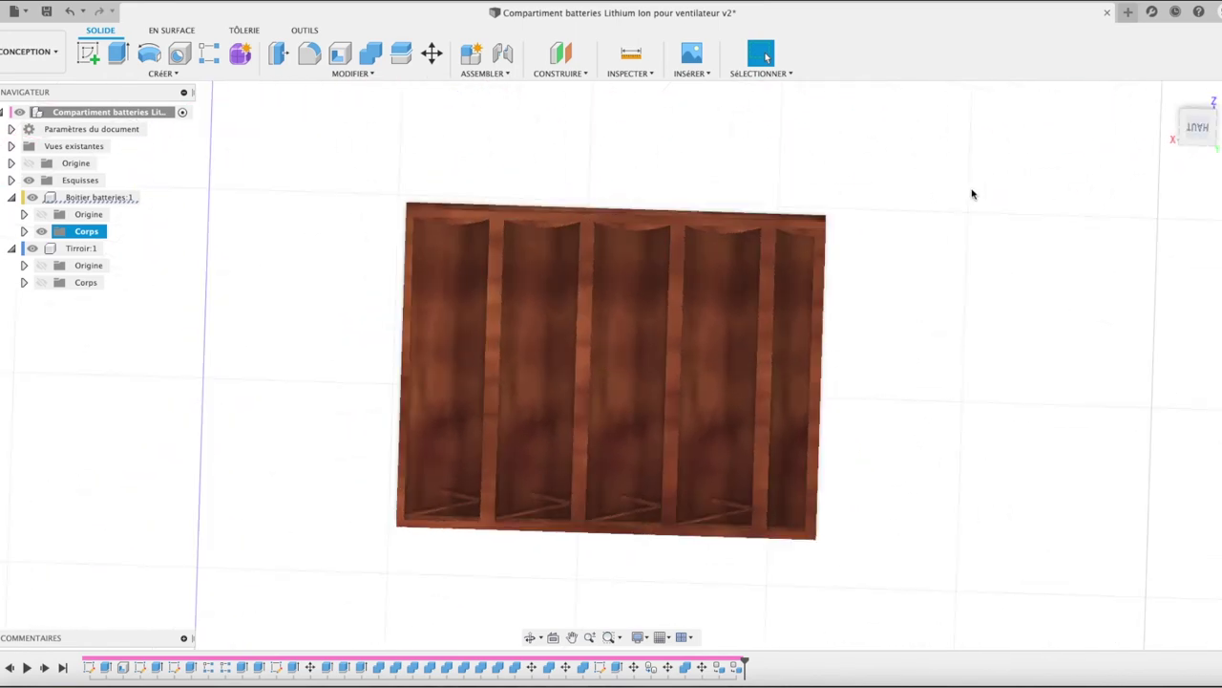
click(1198, 129)
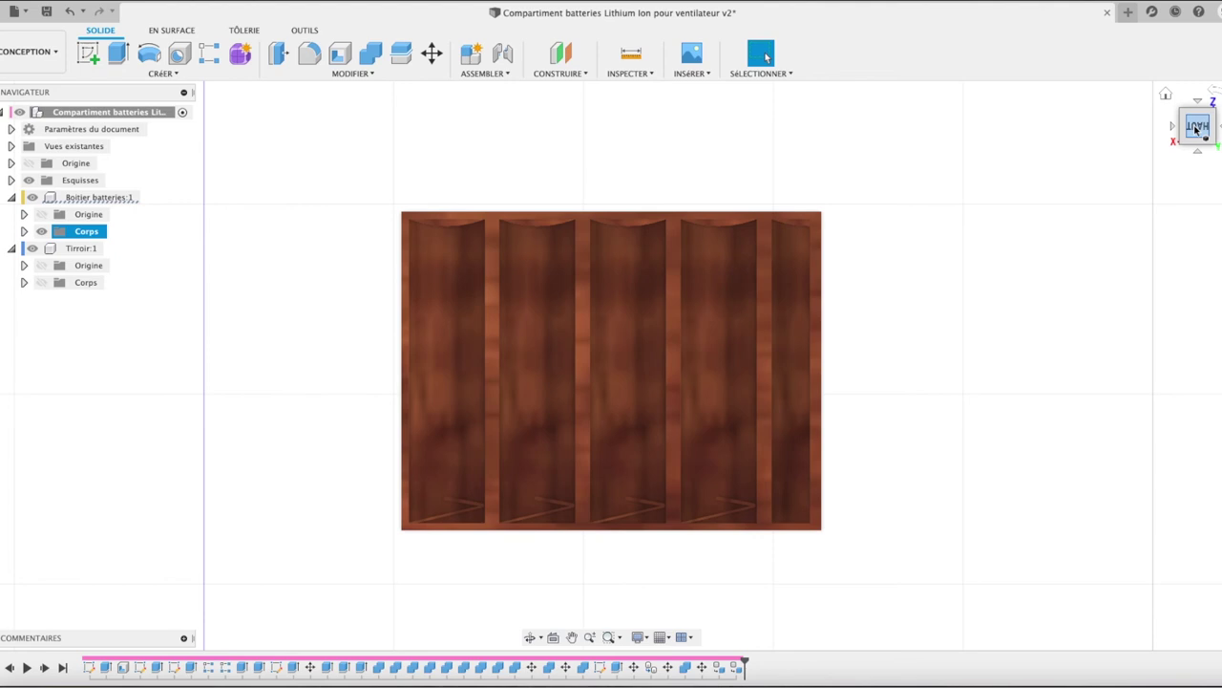
scroll(579, 220, up, 5)
click(684, 199)
click(87, 53)
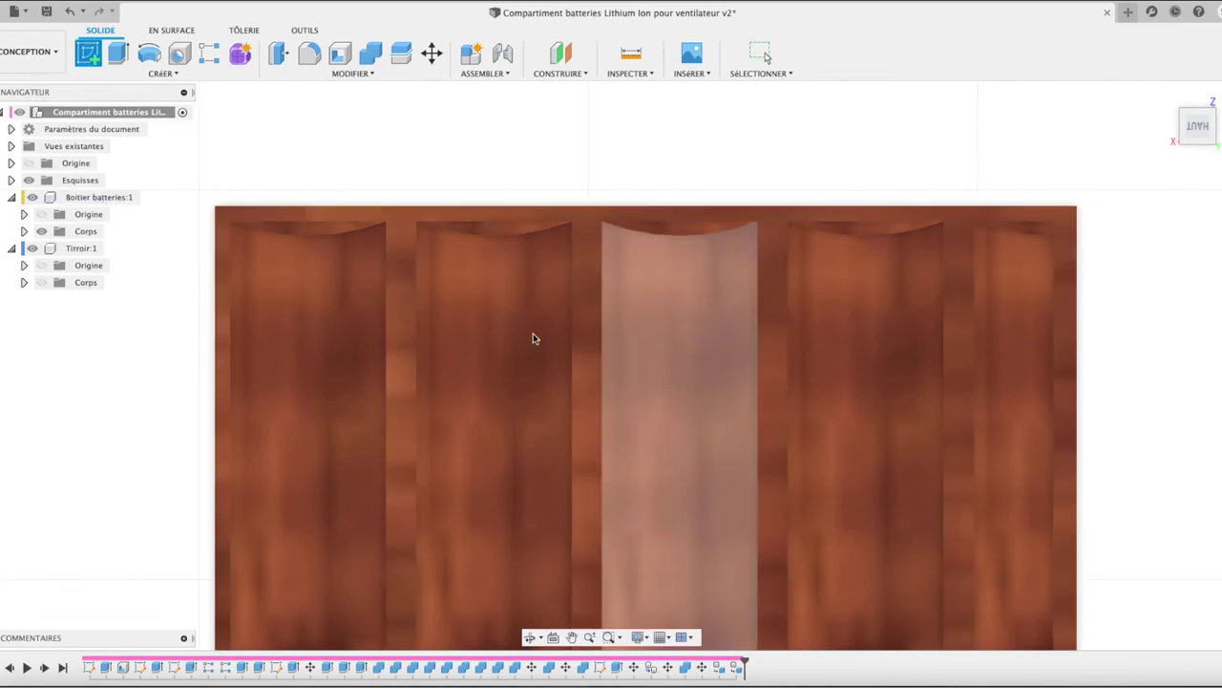
- Sketch a small two-corner rectangle at the top of the first compartment and pick it for extrusion
click(500, 289)
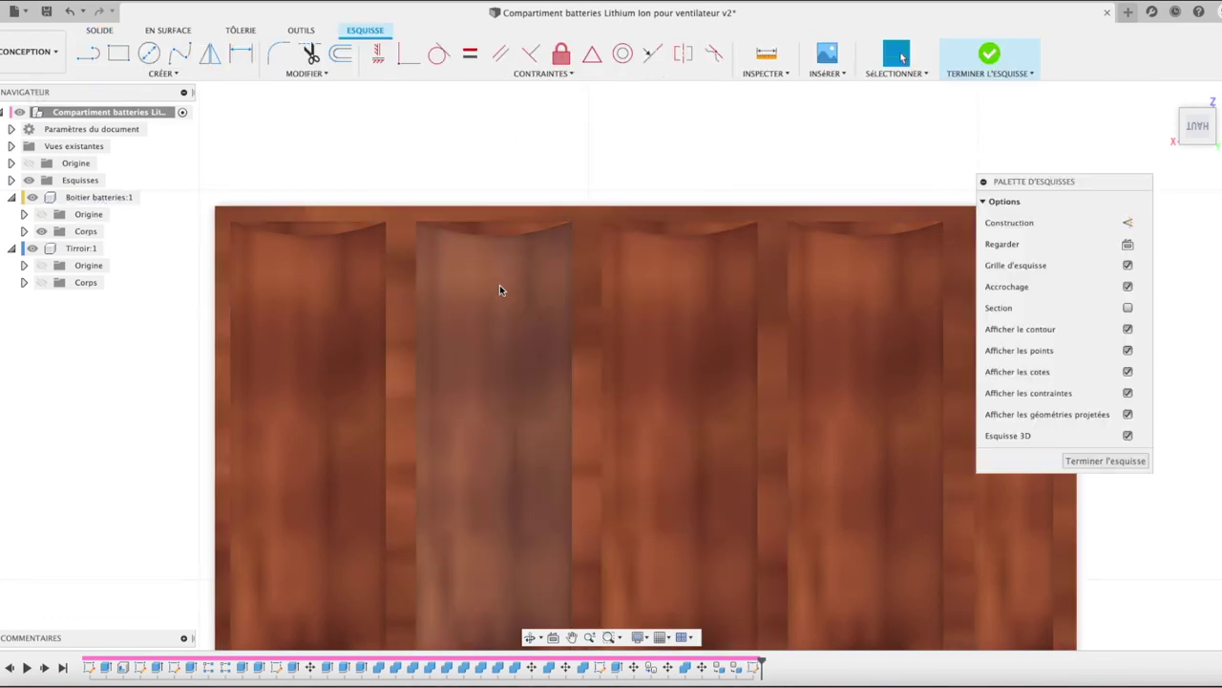
click(118, 52)
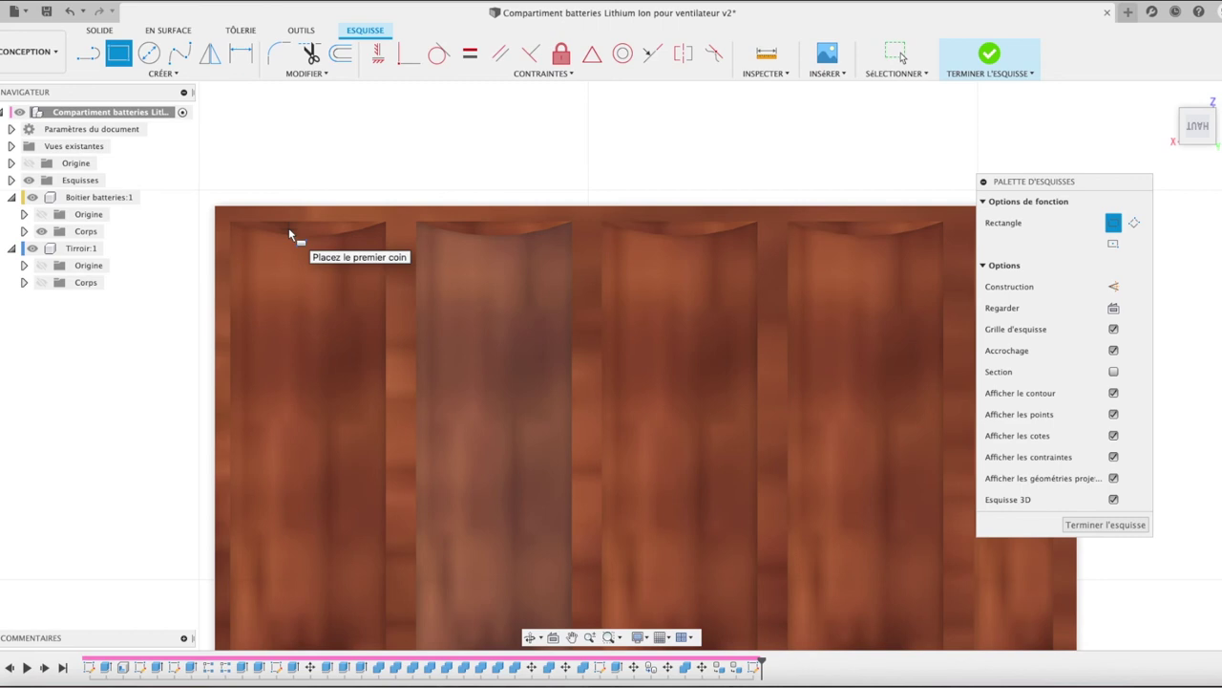
click(288, 227)
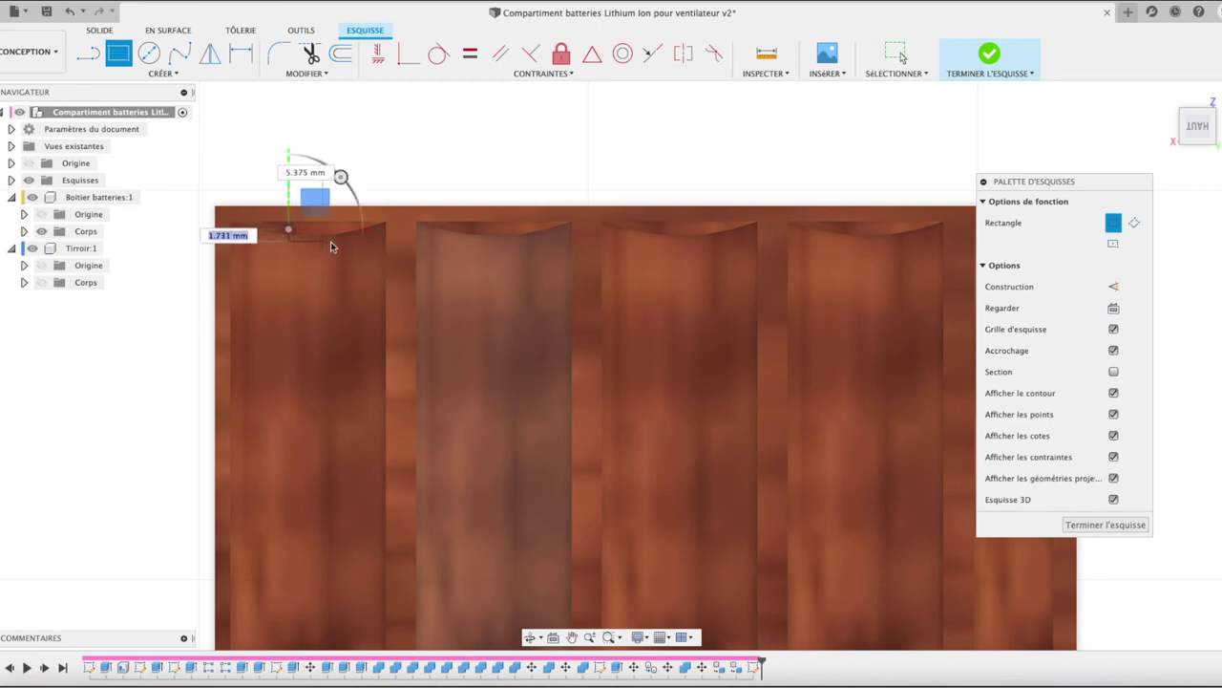
click(329, 241)
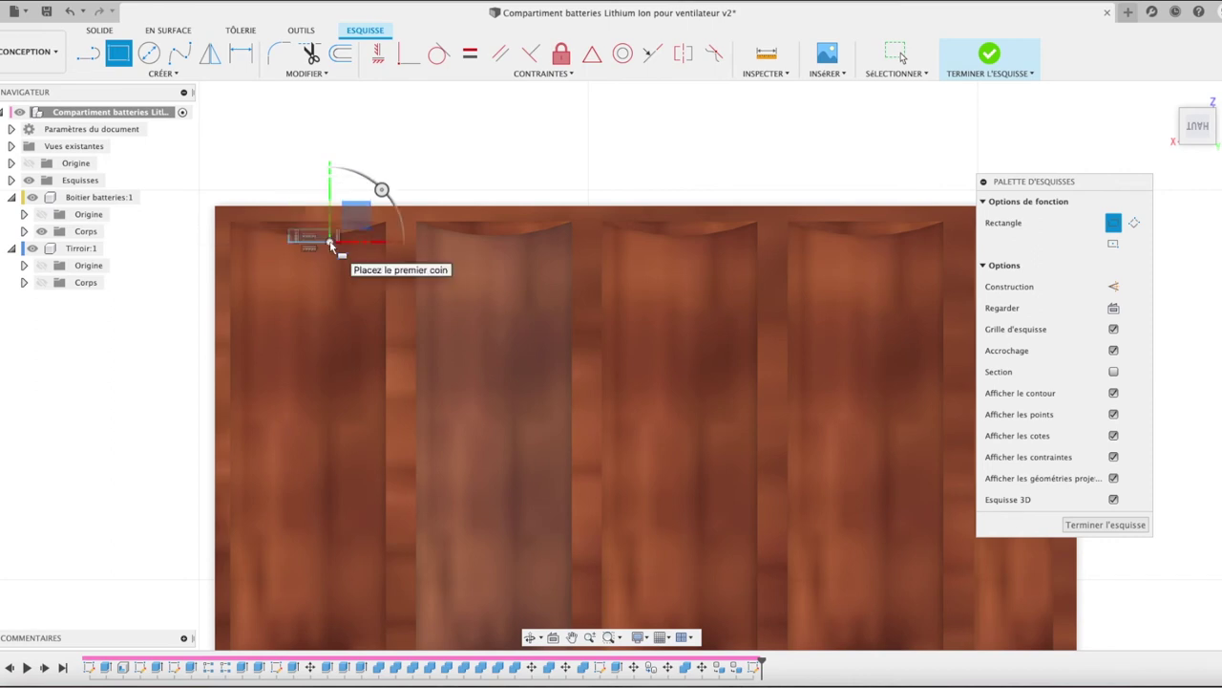
key(e)
click(318, 240)
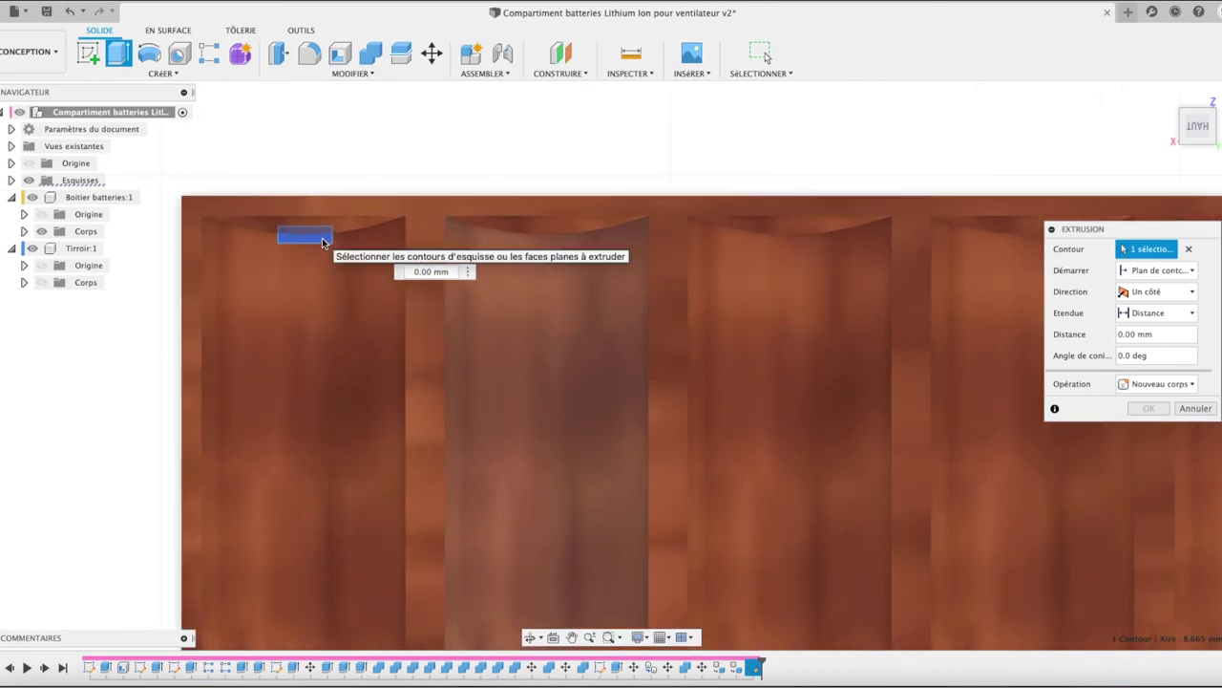
- Reselect the rectangle profile and turn the view to an isometric angle
scroll(322, 238, up, 5)
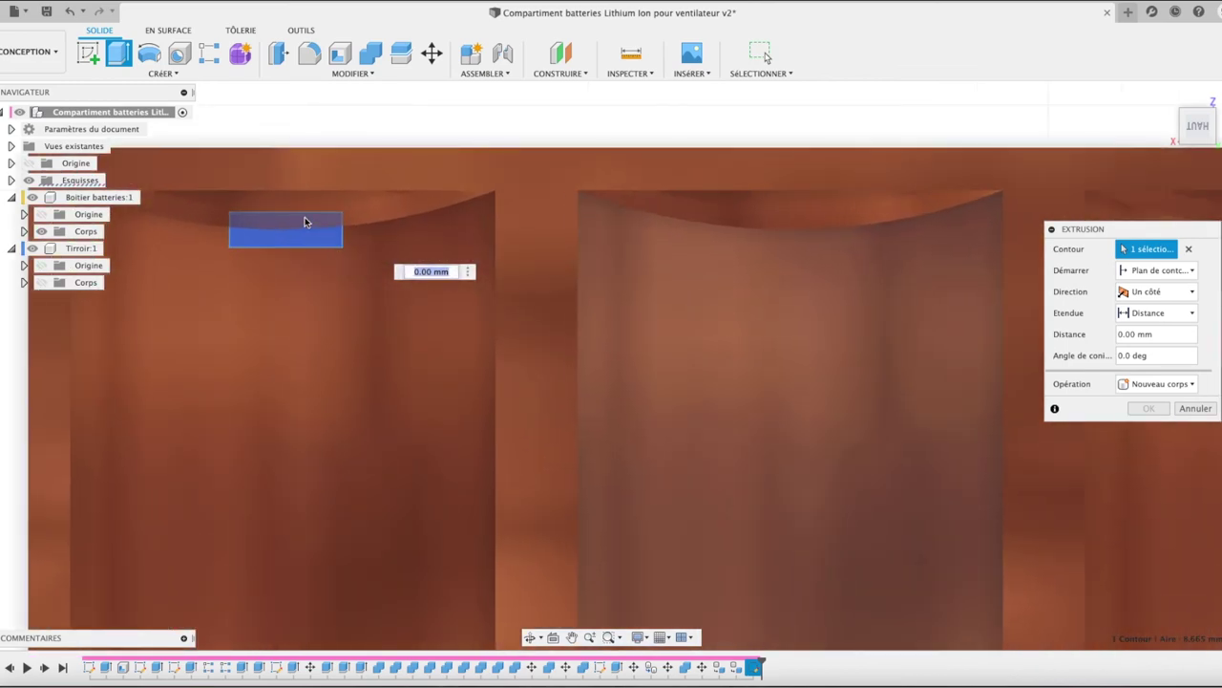
click(304, 225)
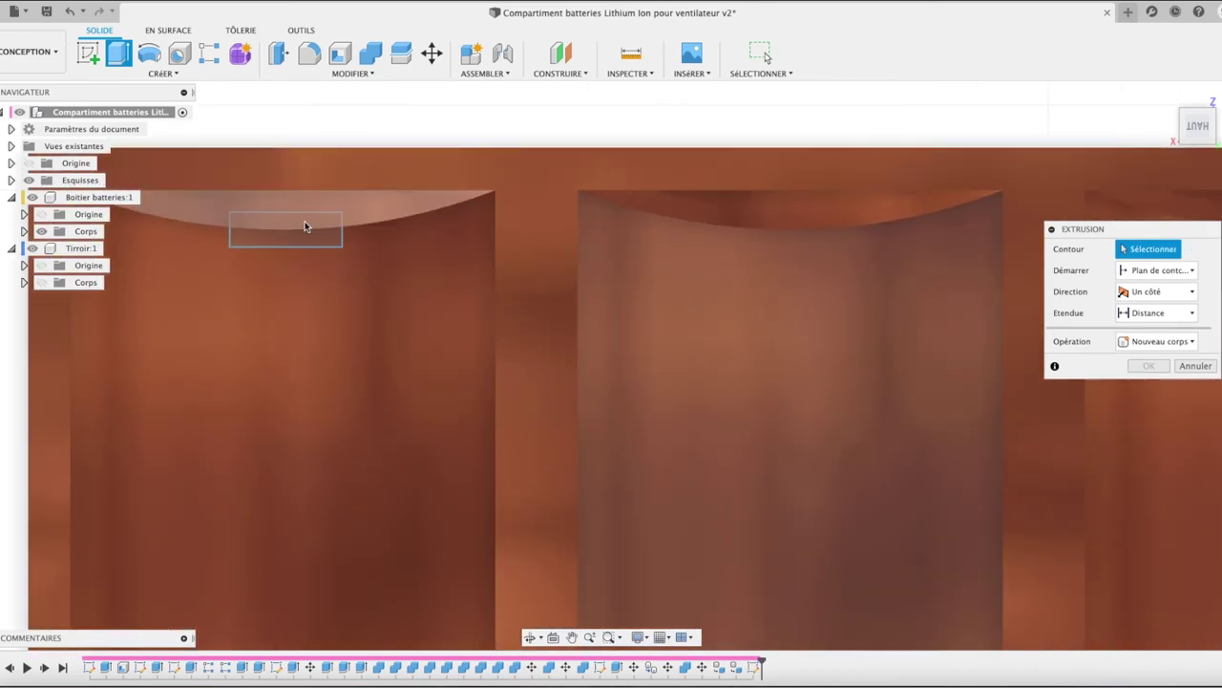
click(317, 241)
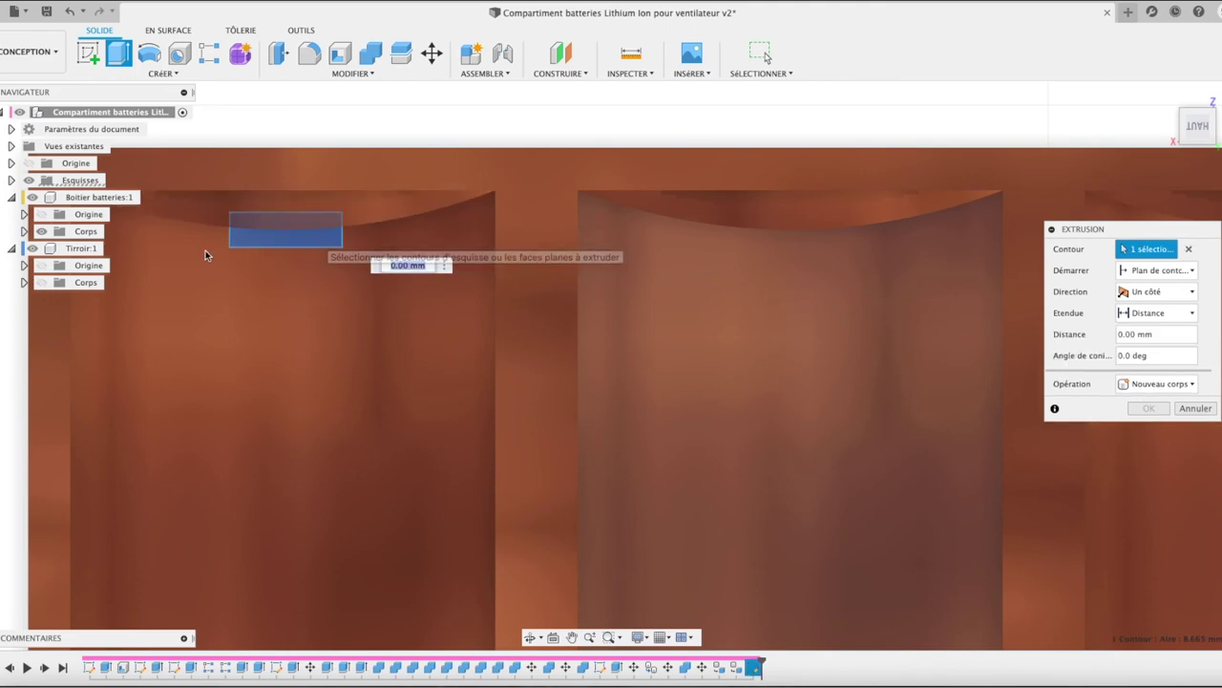
click(41, 232)
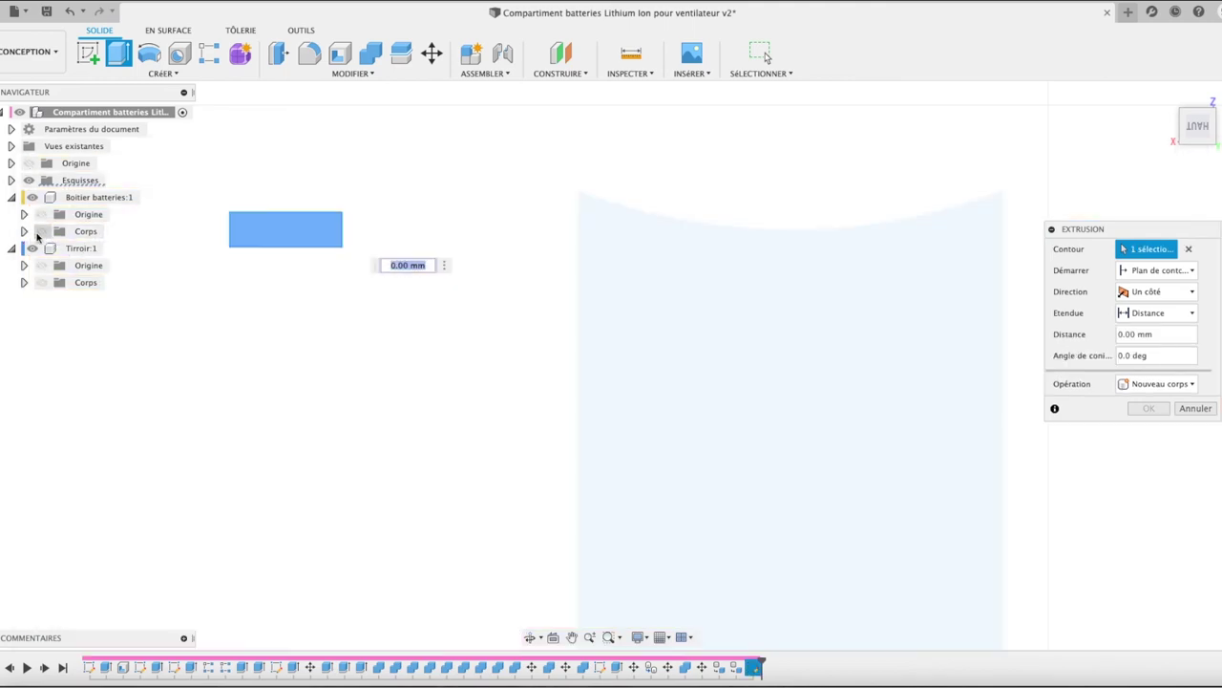
click(41, 232)
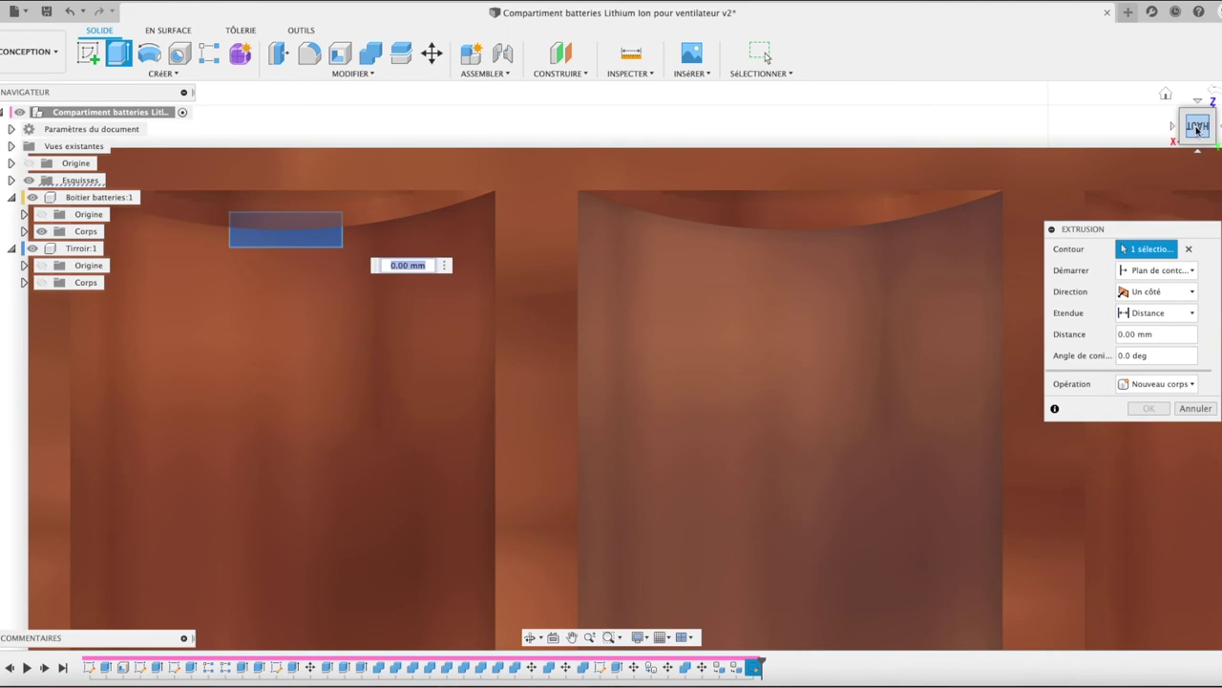
scroll(907, 155, down, 3)
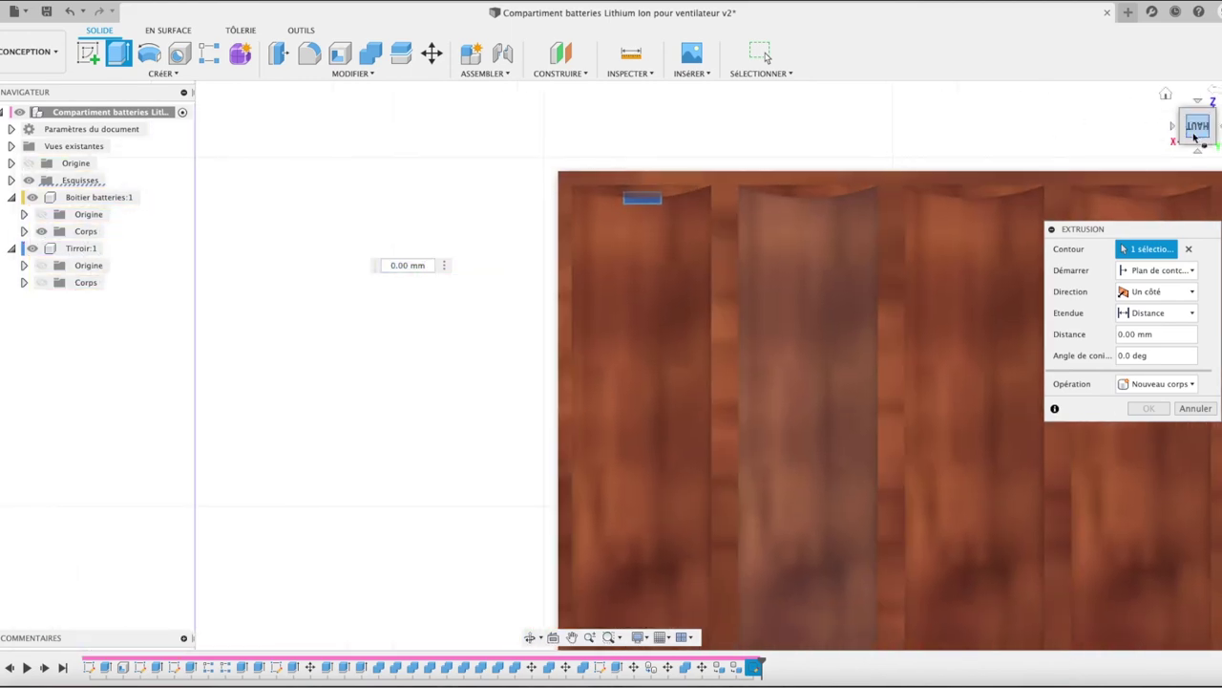
click(1206, 140)
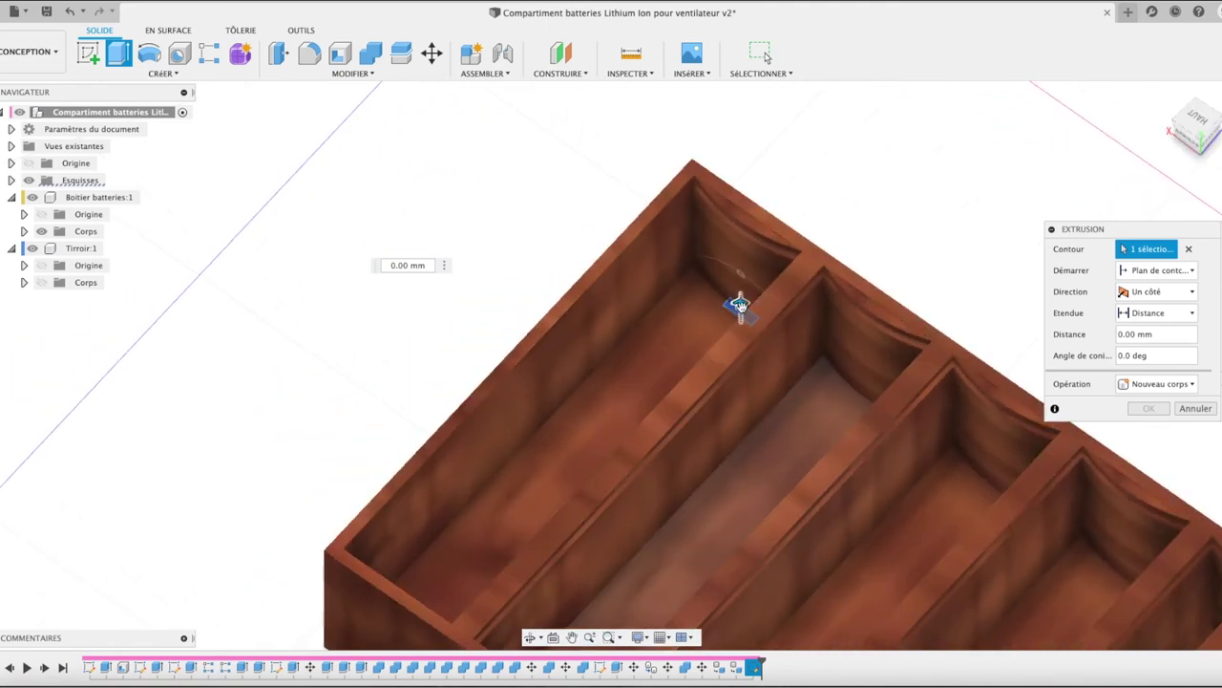
- Extrude the rectangle two-sided, 29.654 mm and -4.378 mm, as new body Corps15
drag(740, 305, 740, 199)
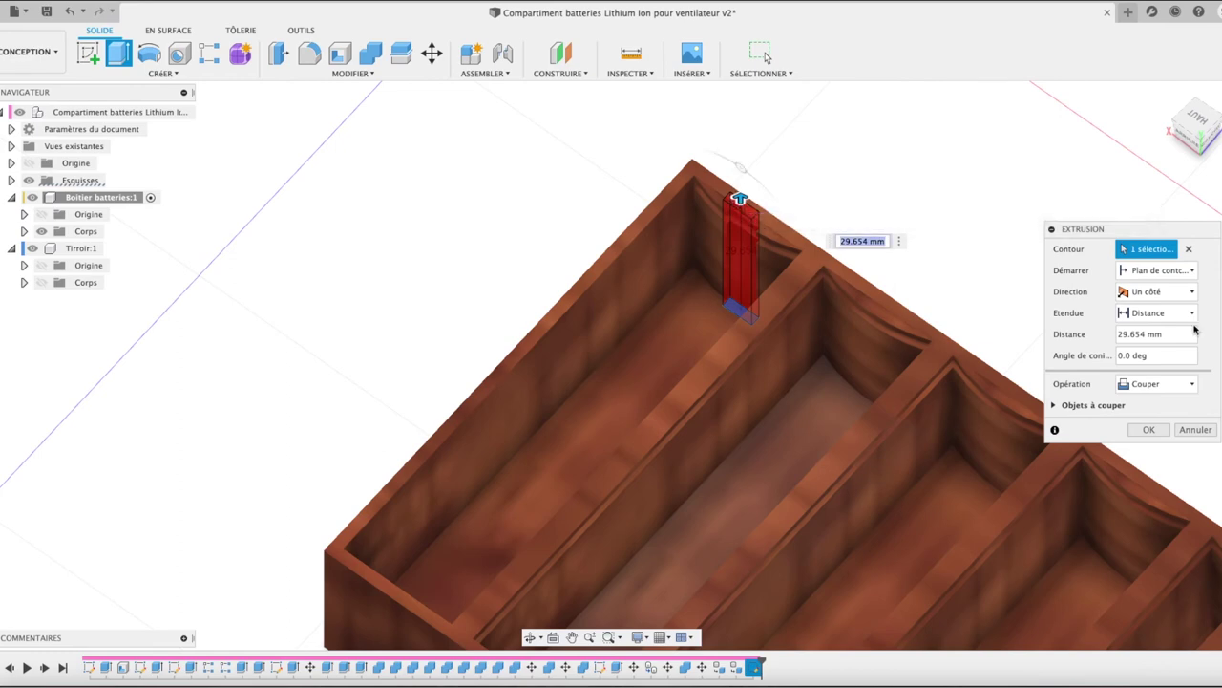
click(1156, 291)
click(1158, 327)
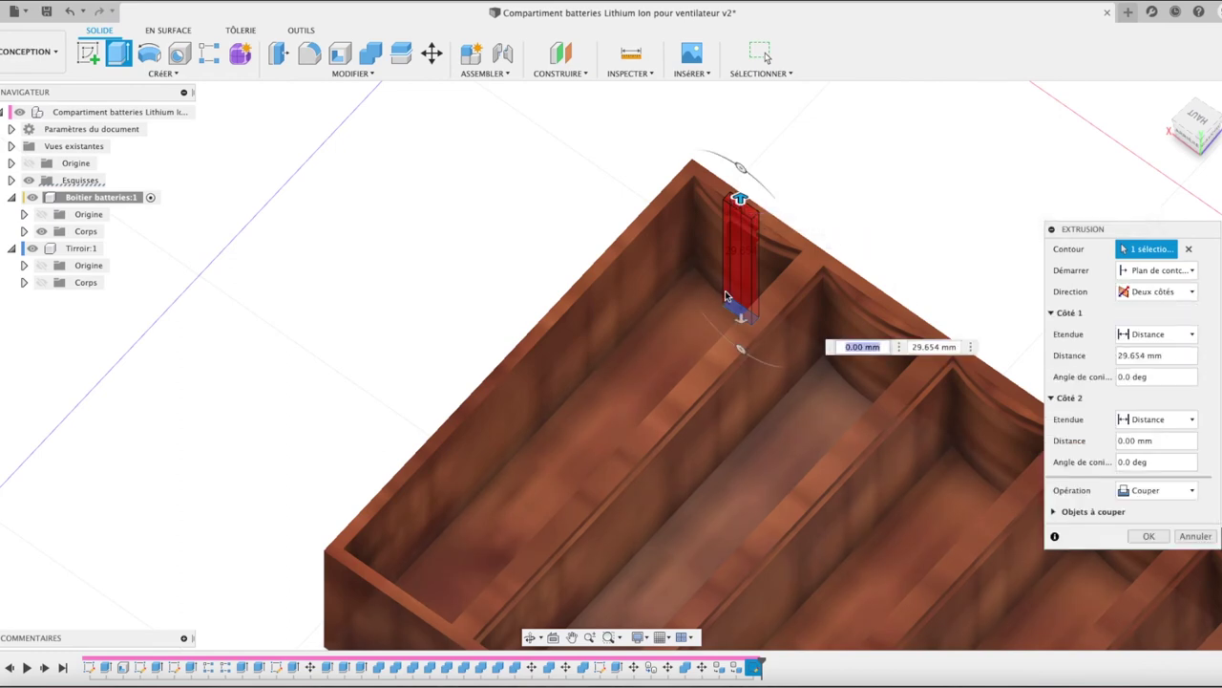
drag(741, 318, 738, 306)
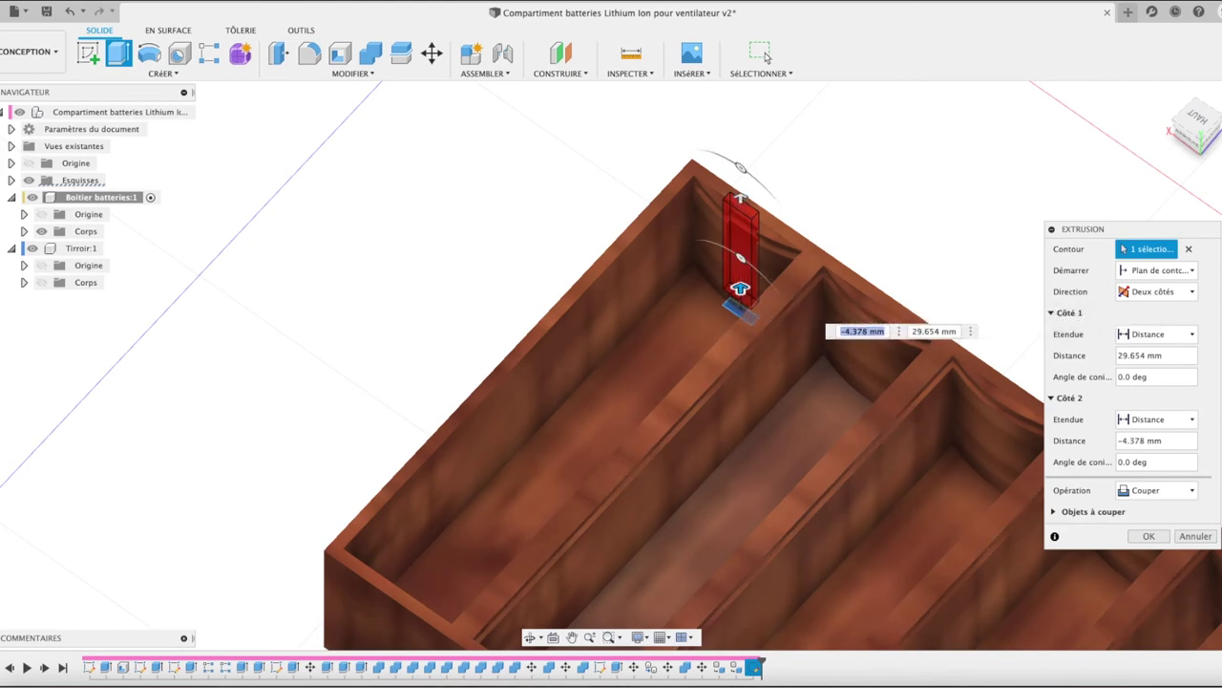
click(1168, 491)
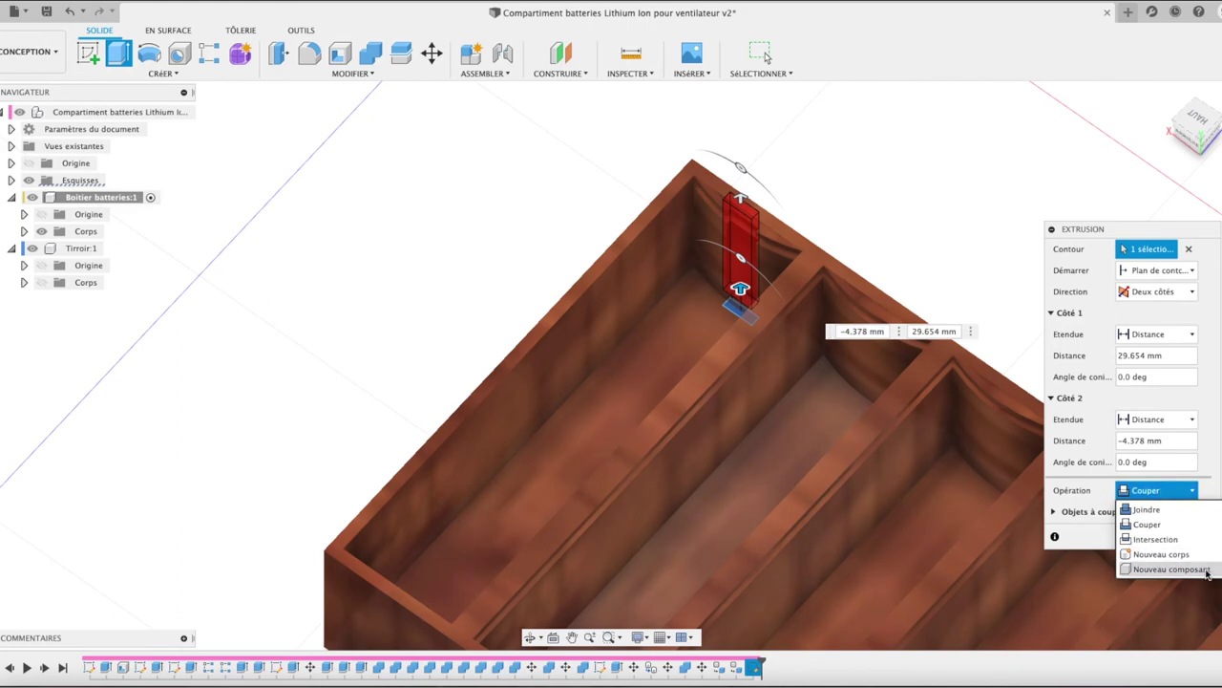
click(1159, 555)
click(1150, 514)
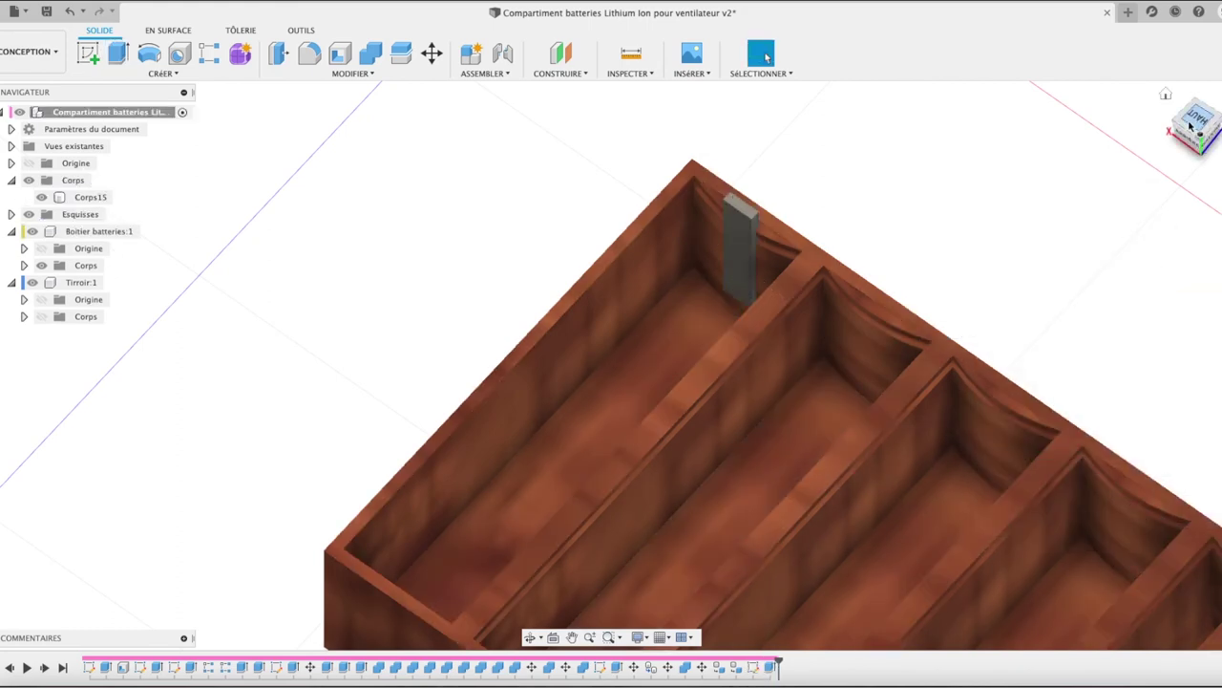
- View the box from the top, select the Corps15 block, and bring up the Create features list
click(1189, 125)
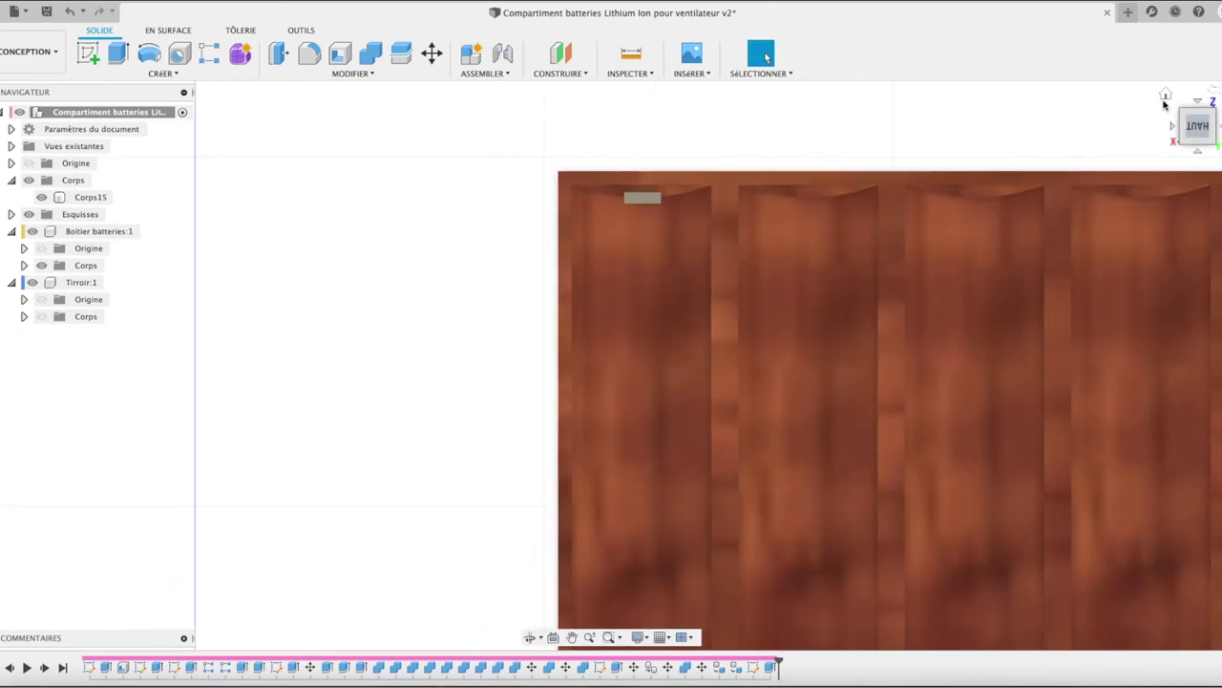
click(1165, 96)
click(1198, 113)
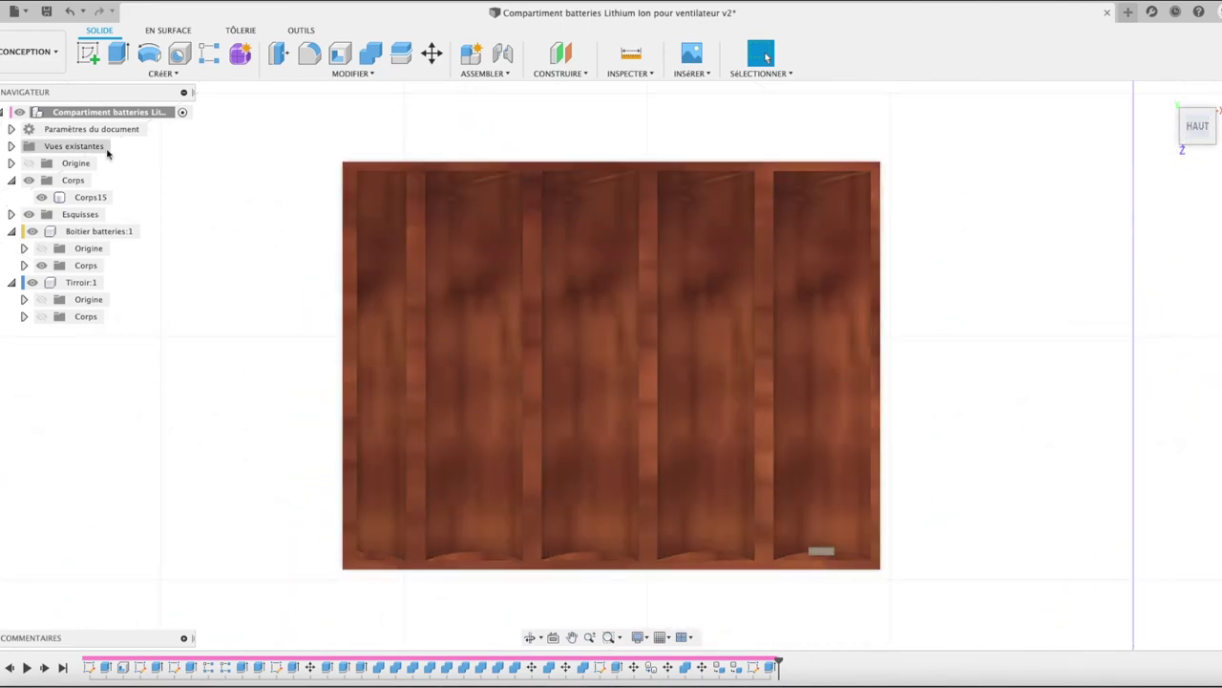
click(89, 198)
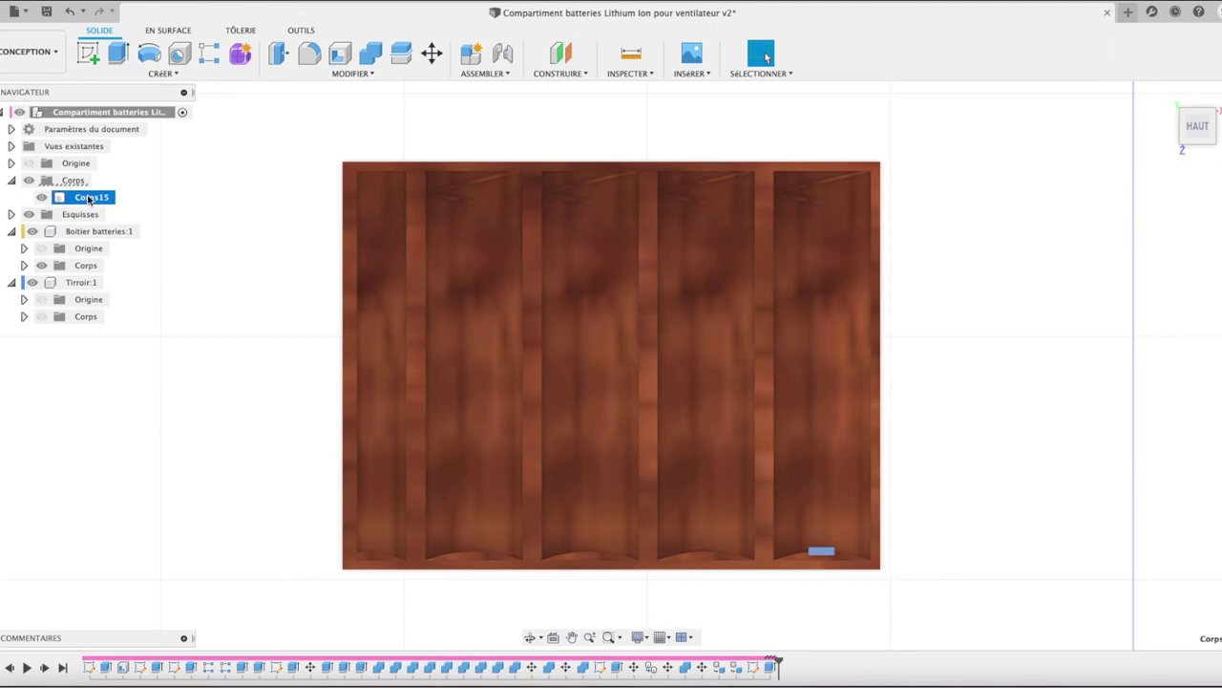
click(162, 73)
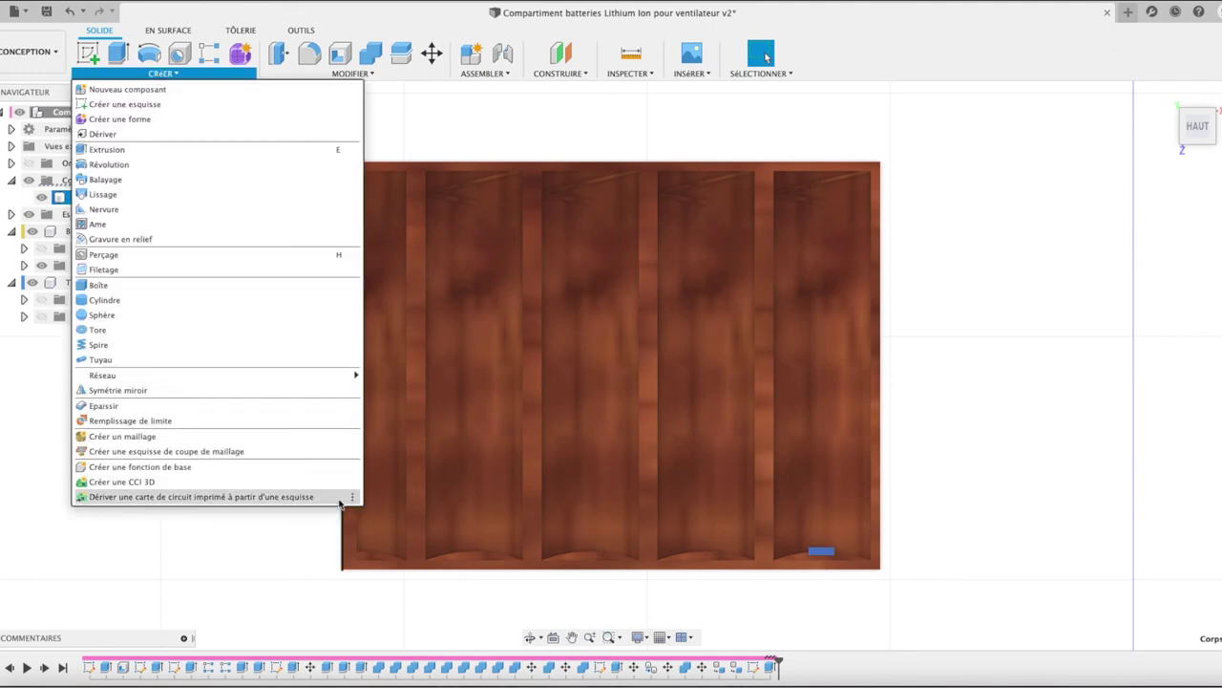
mouse_move(191, 374)
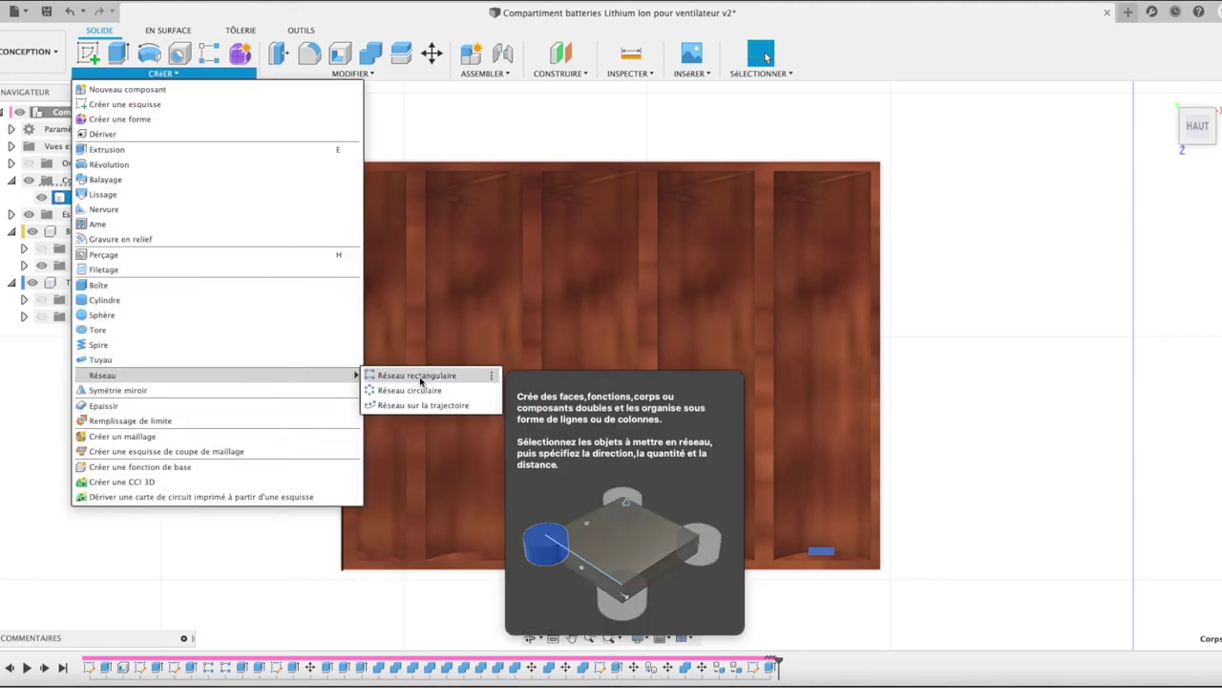
- Rectangular-pattern Corps15 along the bottom edge: 4 copies, -70.62 mm apart, one per compartment
click(411, 375)
click(1159, 292)
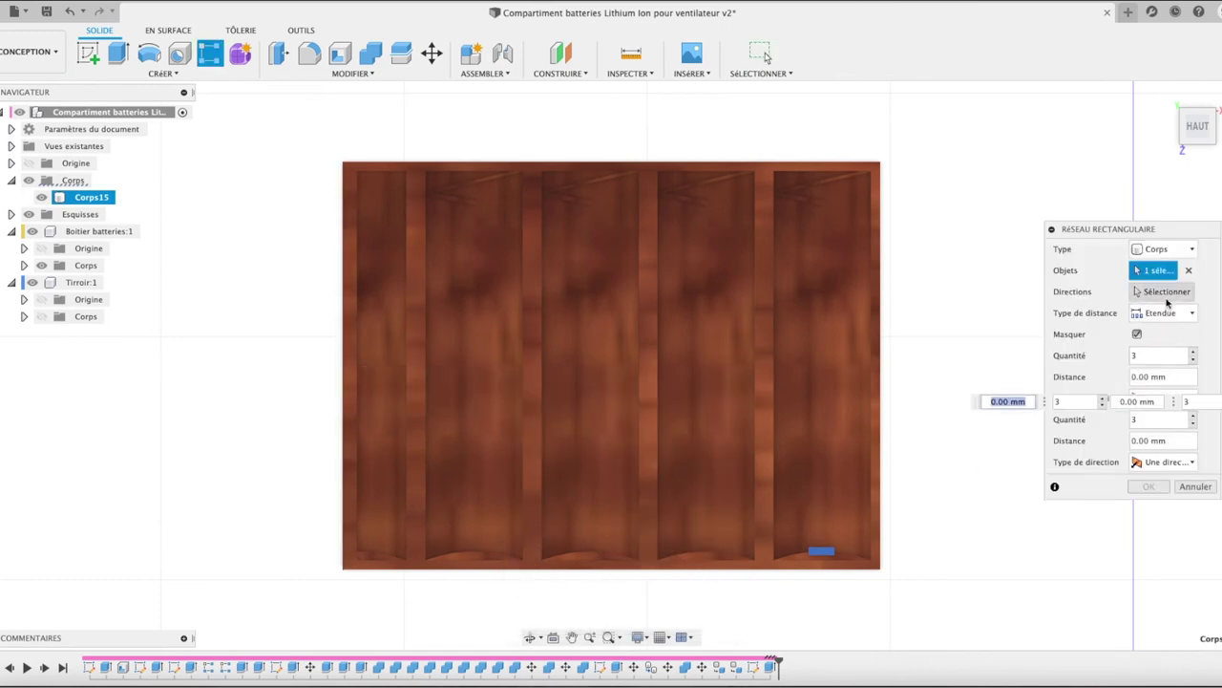
click(682, 570)
key(Tab)
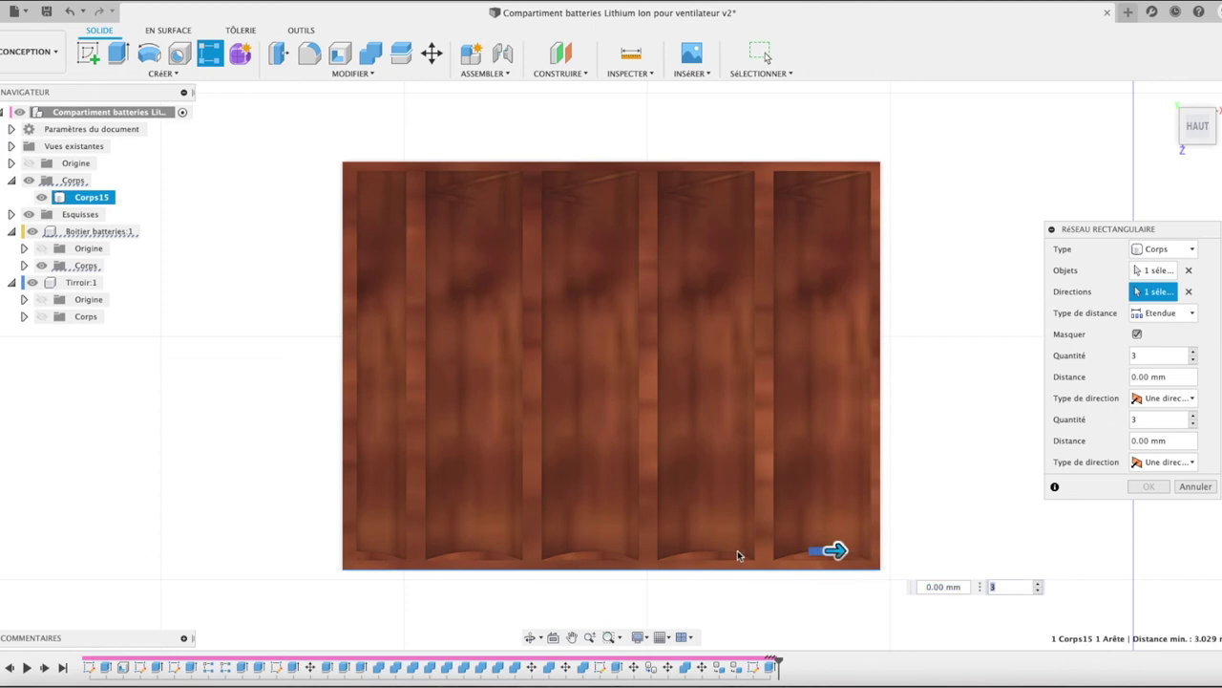
mouse_move(845, 554)
mouse_down()
mouse_move(454, 581)
mouse_move(503, 582)
mouse_up()
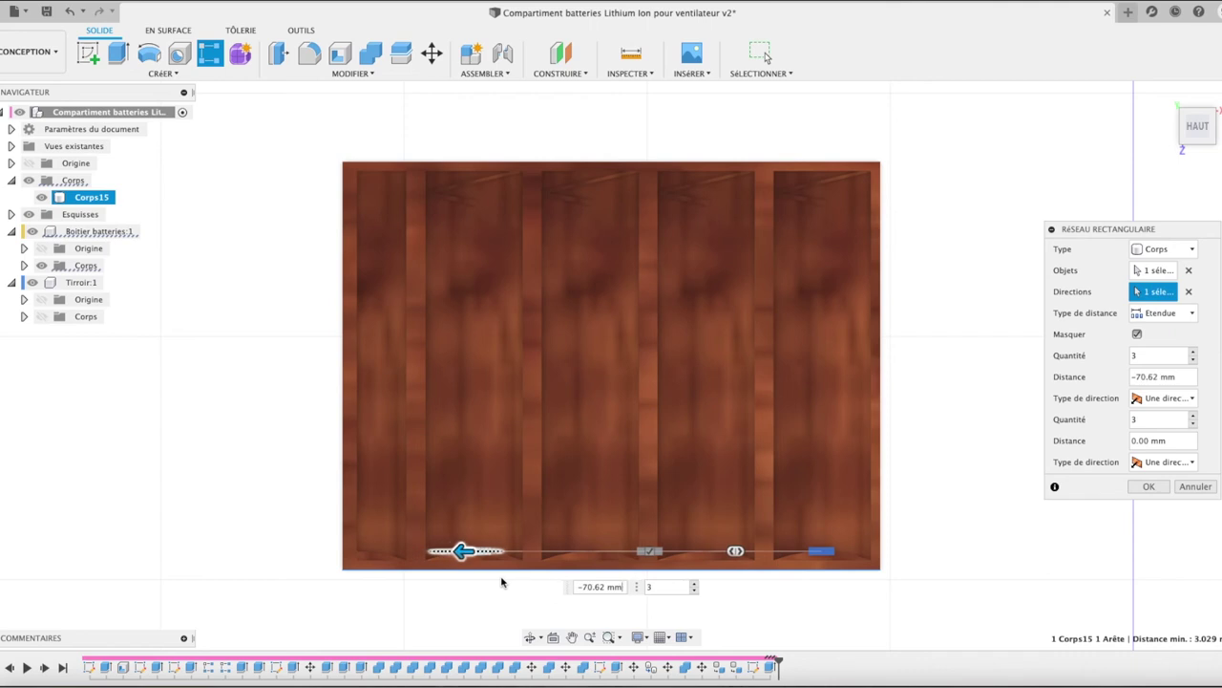
click(1192, 352)
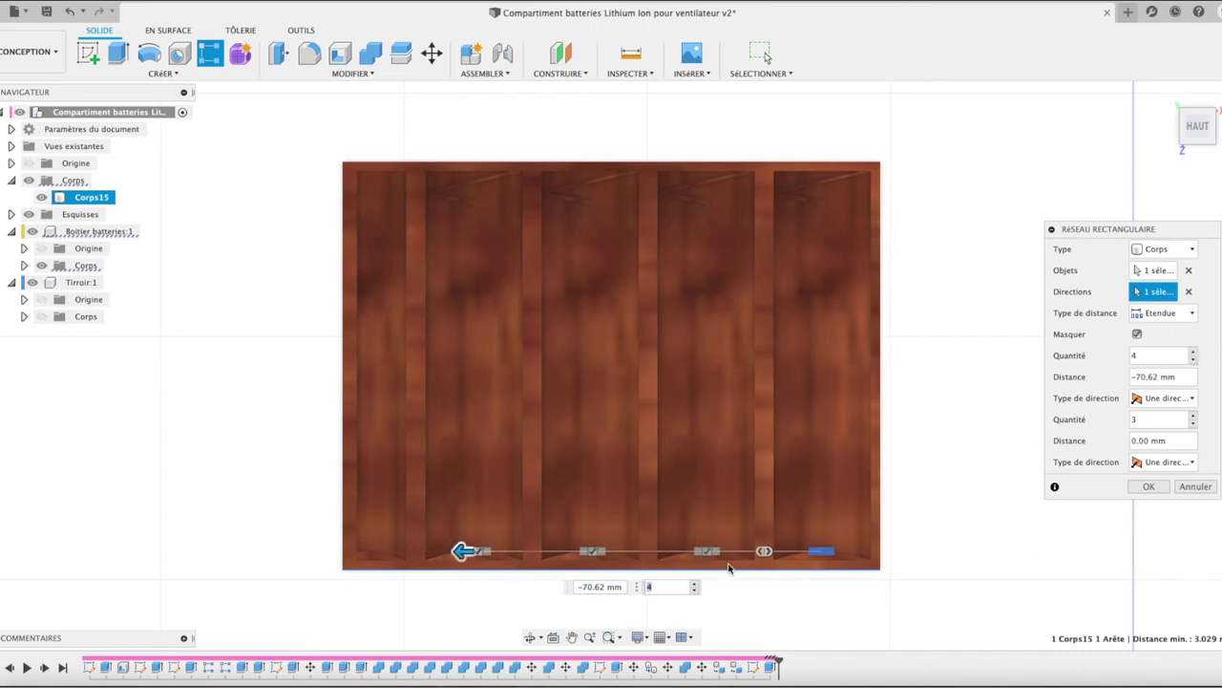
click(1150, 488)
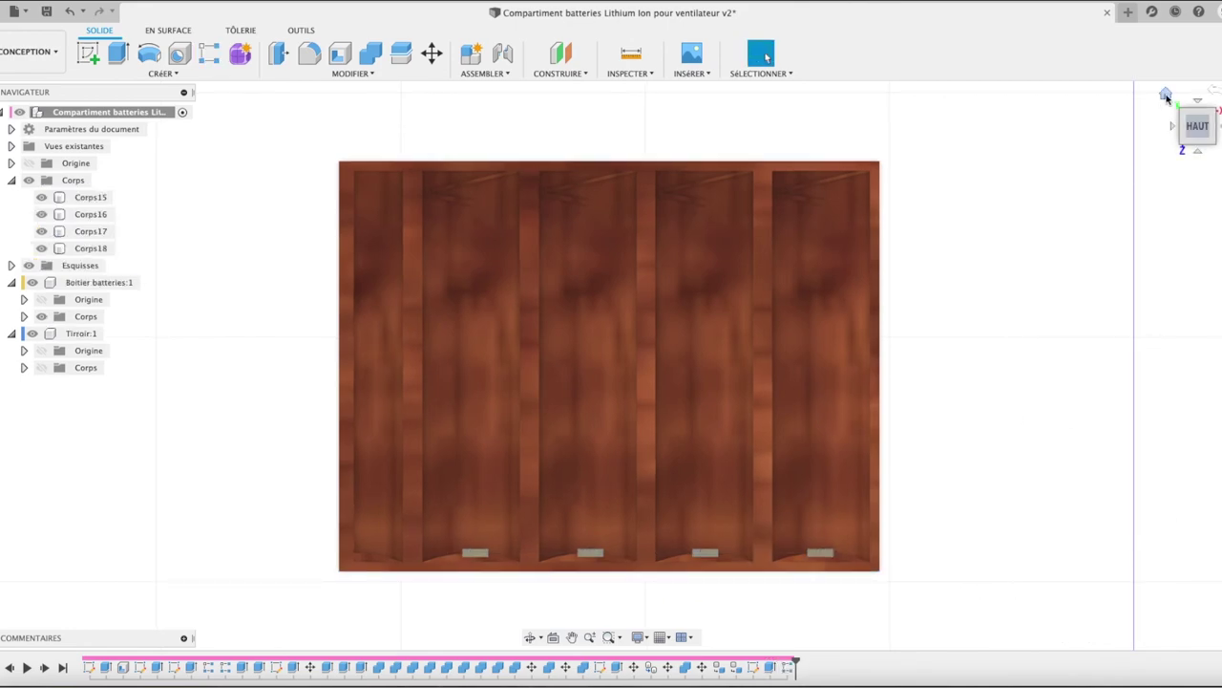
click(1166, 97)
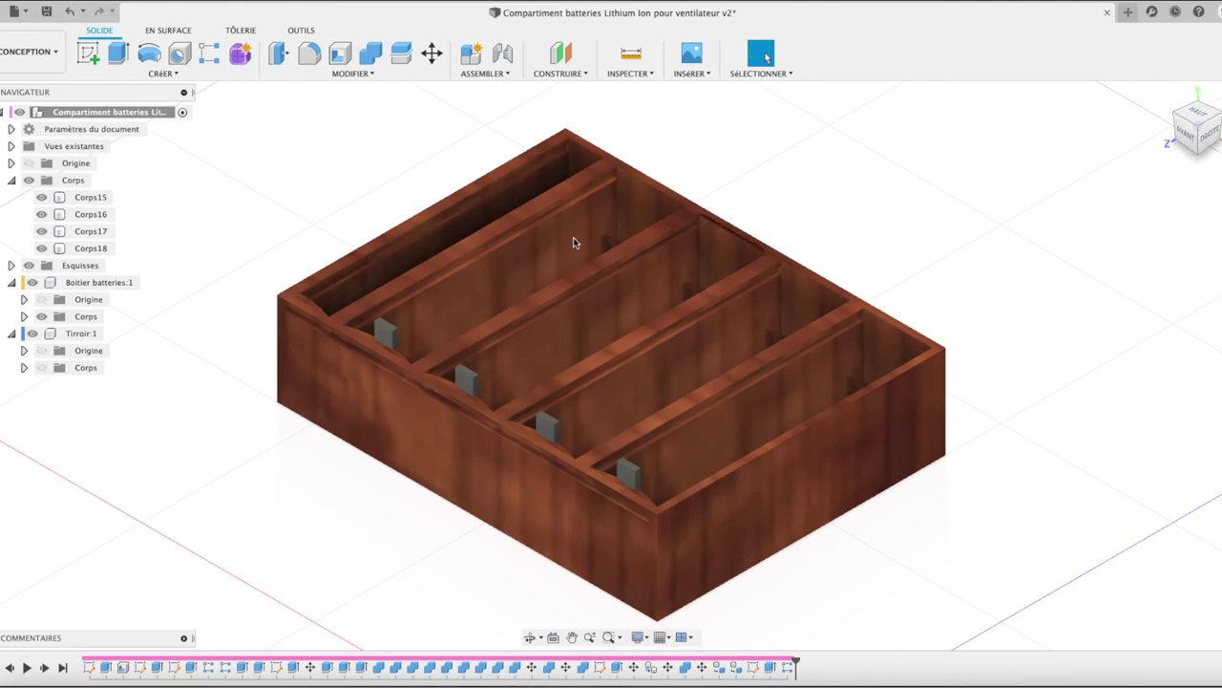
- Combine-cut the four blocks Corps15–Corps18 out of the box body
click(371, 53)
click(382, 239)
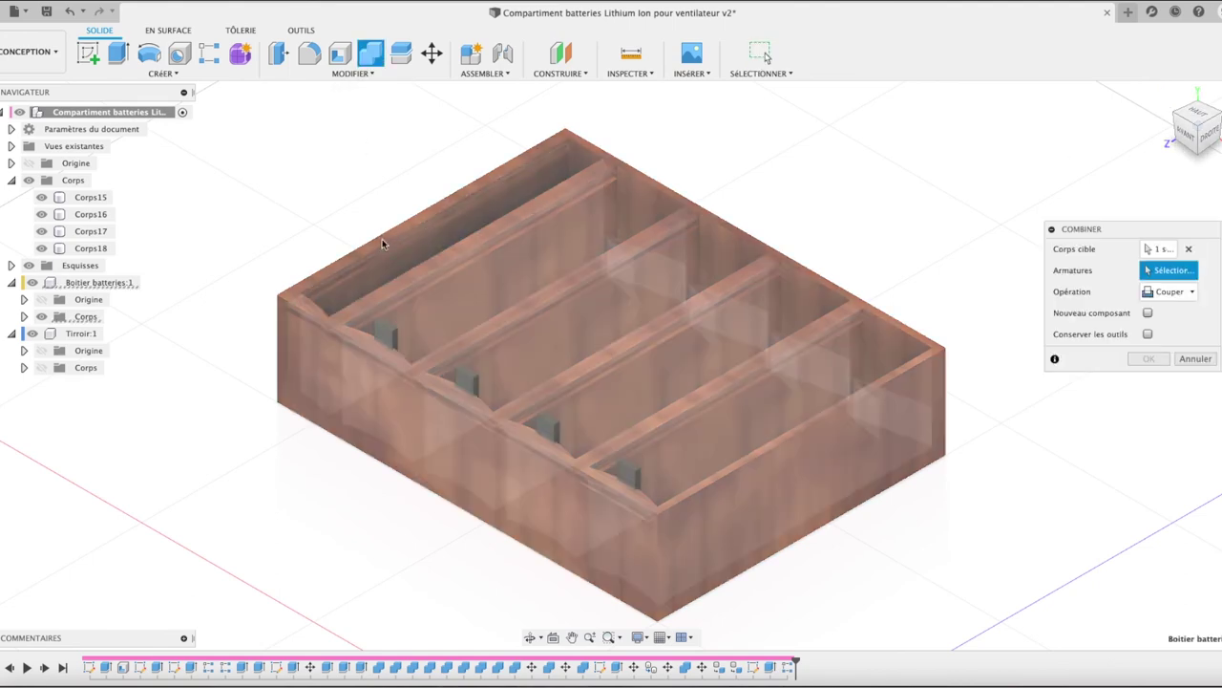
click(394, 340)
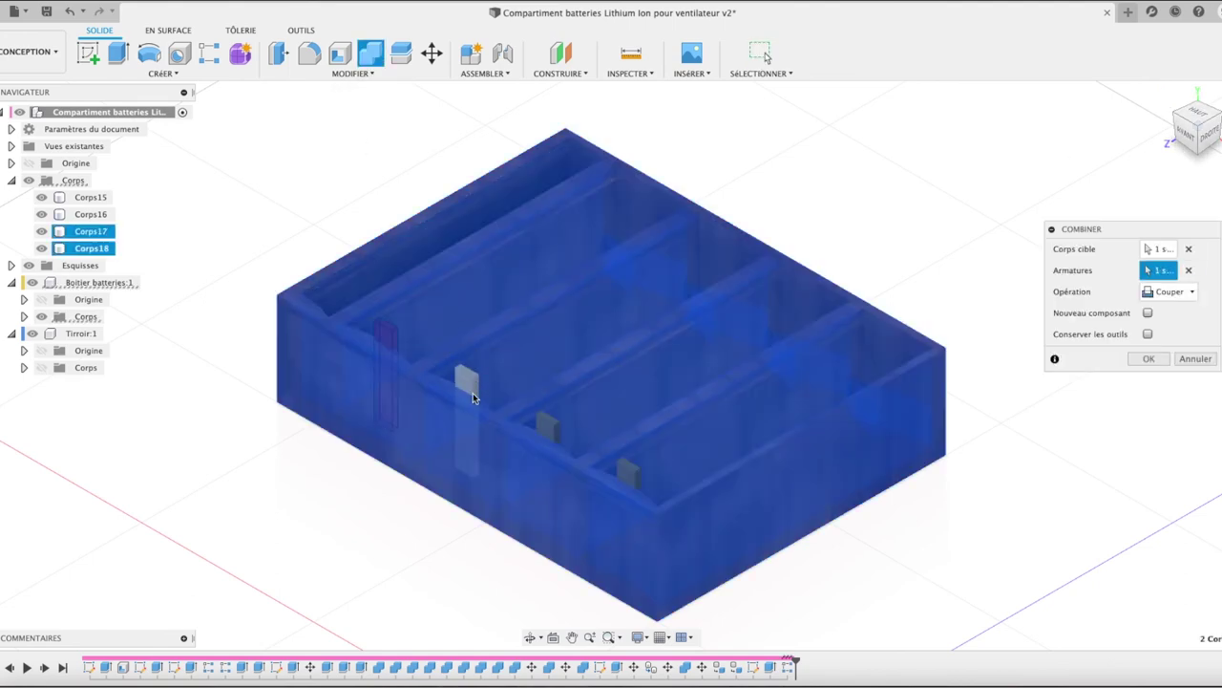
click(486, 409)
click(545, 423)
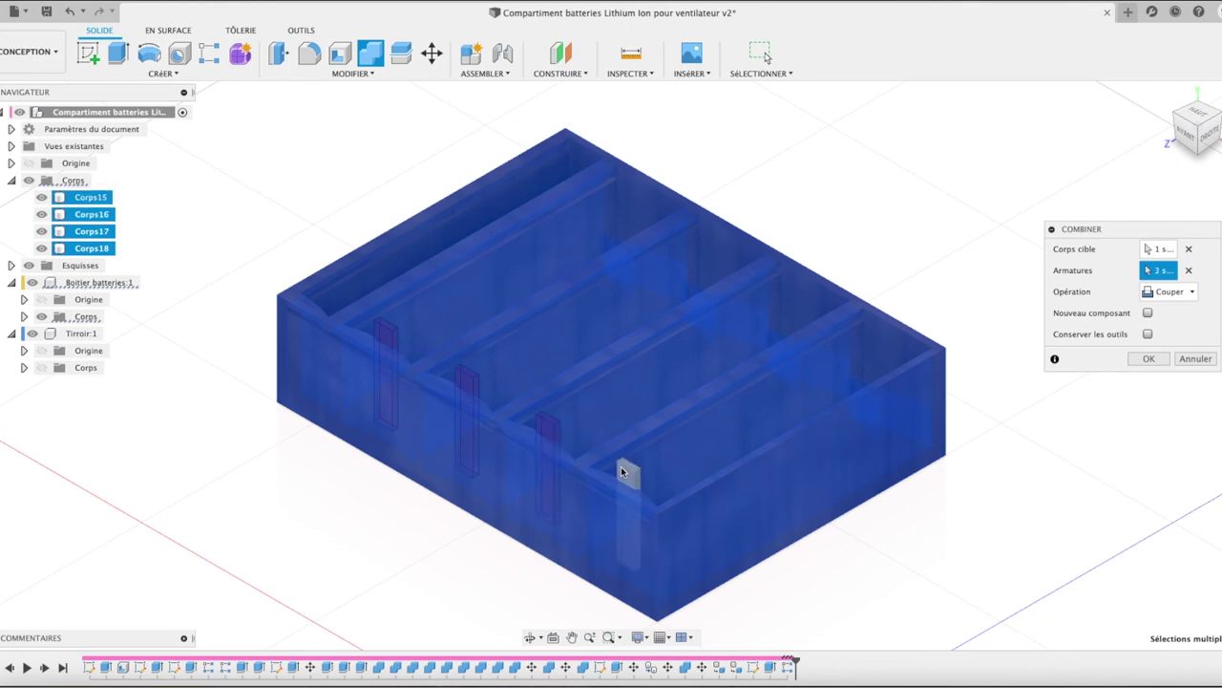
click(1147, 361)
- Inspect the cut result from an isometric angle, then undo the combine
mouse_move(611, 363)
shift+middle_down()
mouse_move(668, 363)
mouse_move(611, 325)
mouse_move(611, 459)
shift+middle_up()
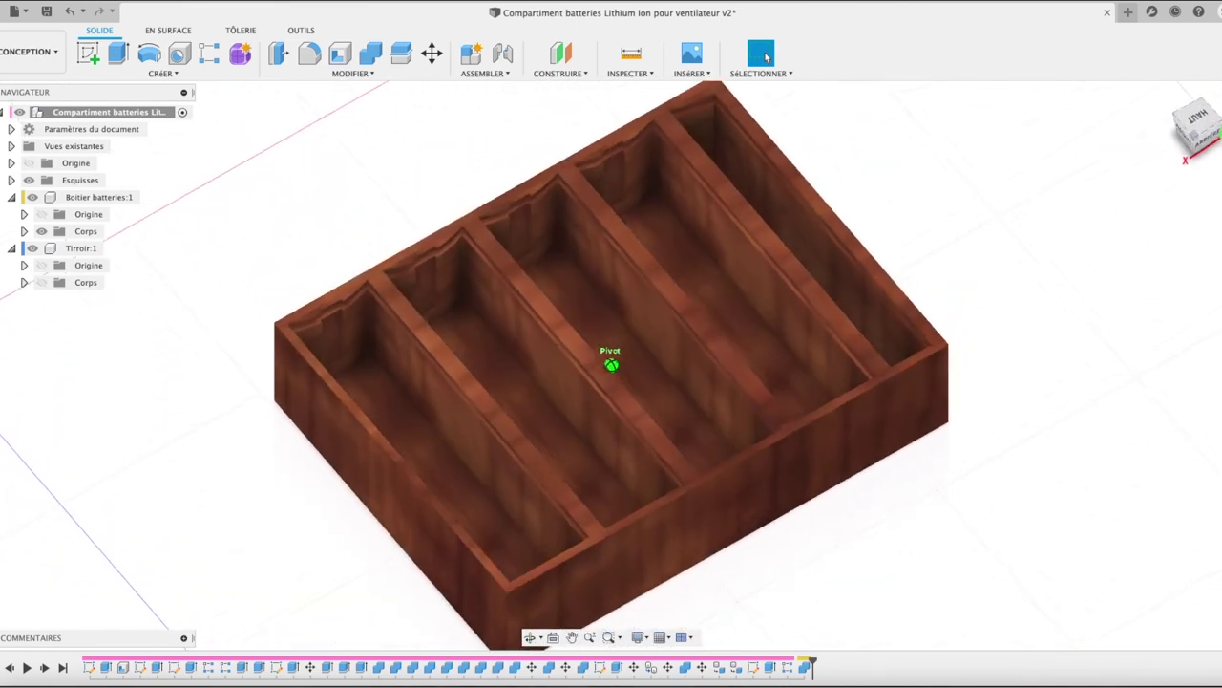
mouse_move(611, 363)
shift+middle_down()
mouse_move(631, 353)
mouse_move(620, 363)
mouse_move(582, 277)
shift+middle_up()
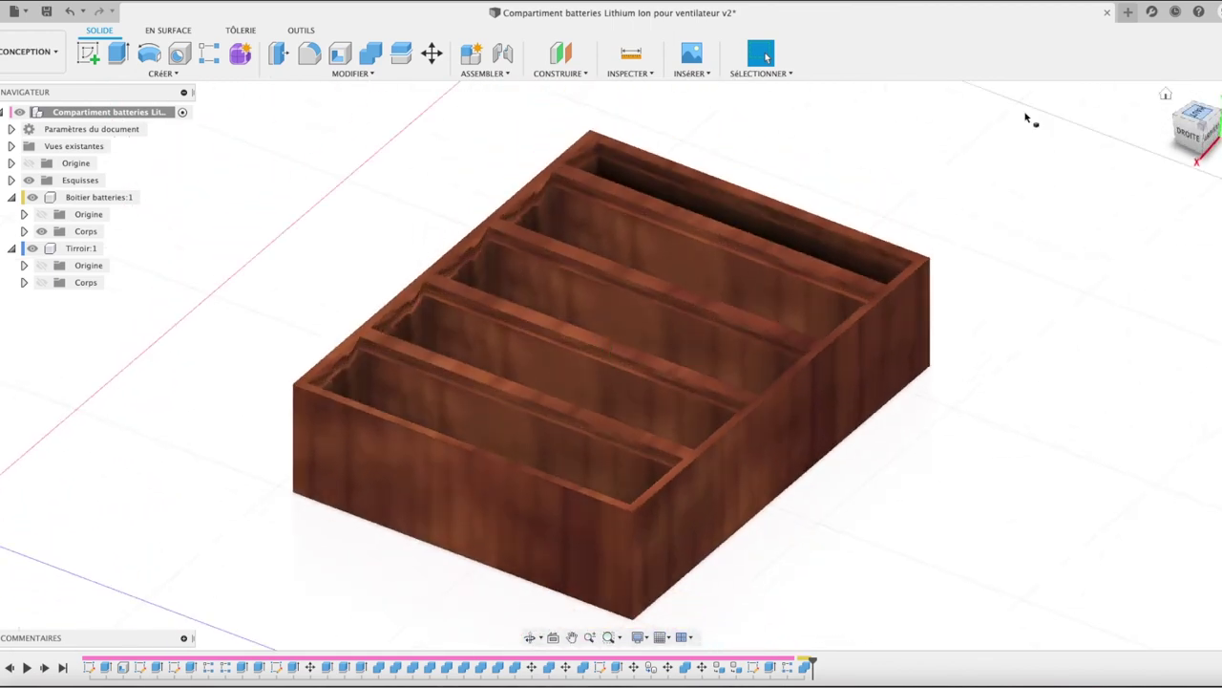
click(68, 13)
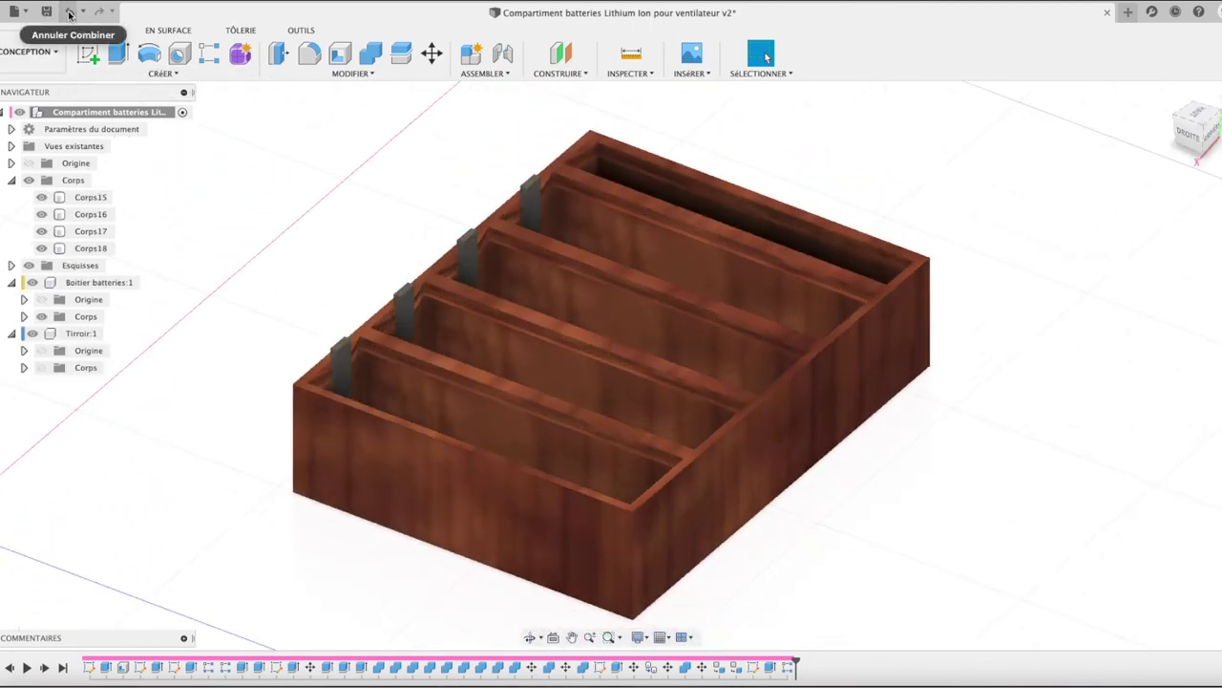
- Undo the block pattern so only Corps15 remains in the first slot
click(69, 13)
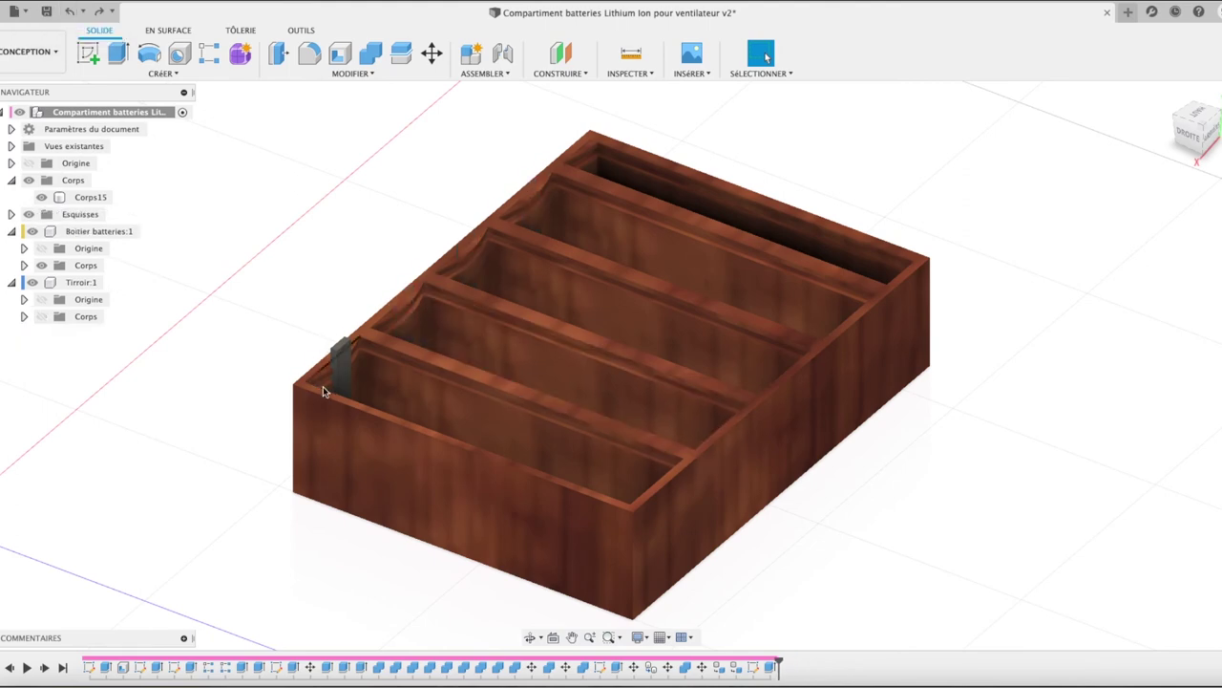
scroll(323, 388, up, 3)
scroll(323, 389, up, 3)
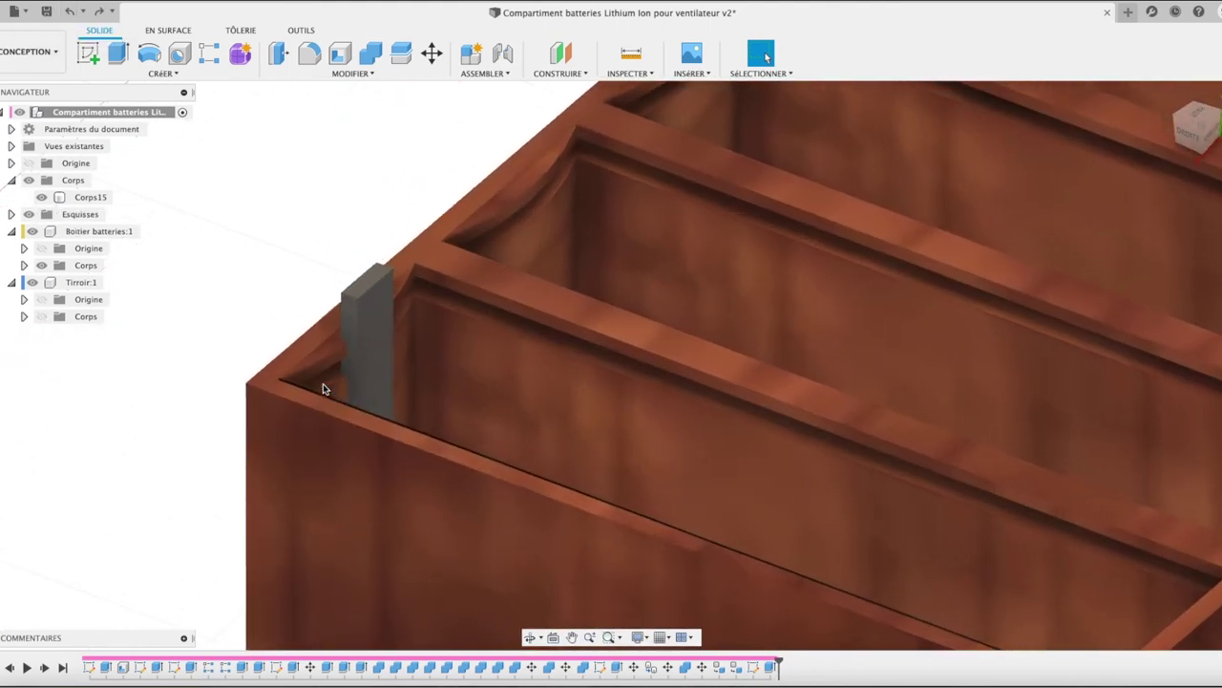
scroll(322, 389, up, 3)
- Shorten Corps15 with a -7.407 mm cut from its top face, then undo it
click(397, 235)
key(e)
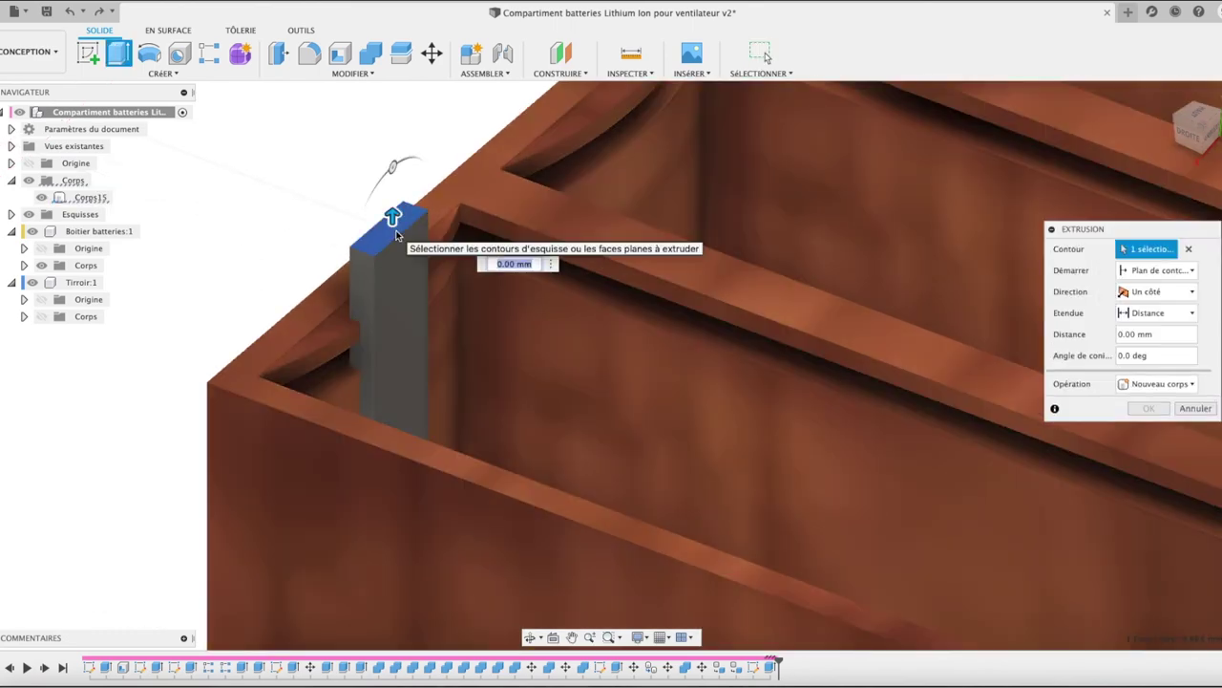
drag(394, 218, 393, 351)
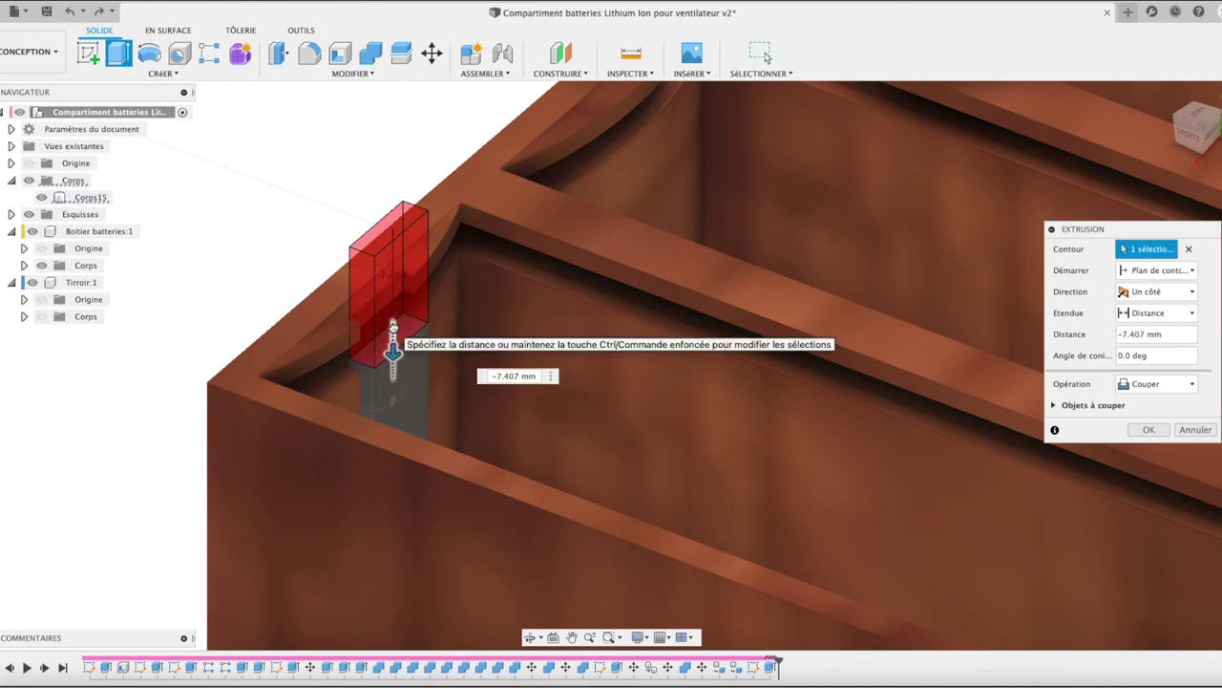
key(Return)
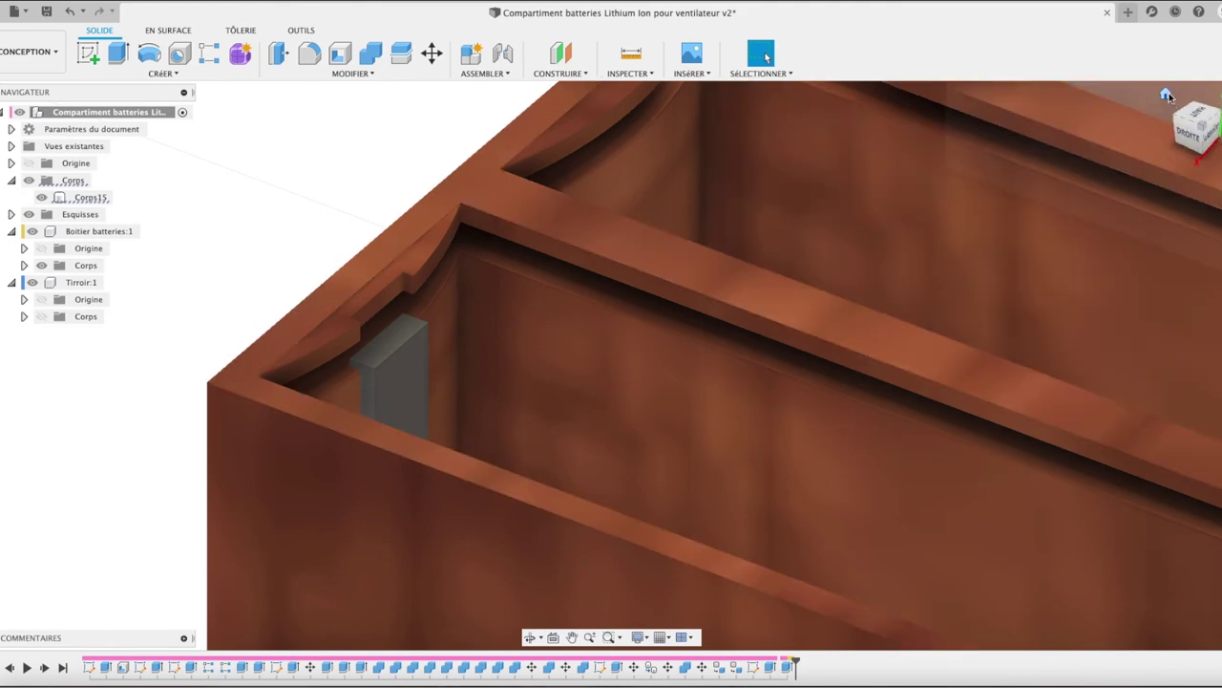
click(69, 12)
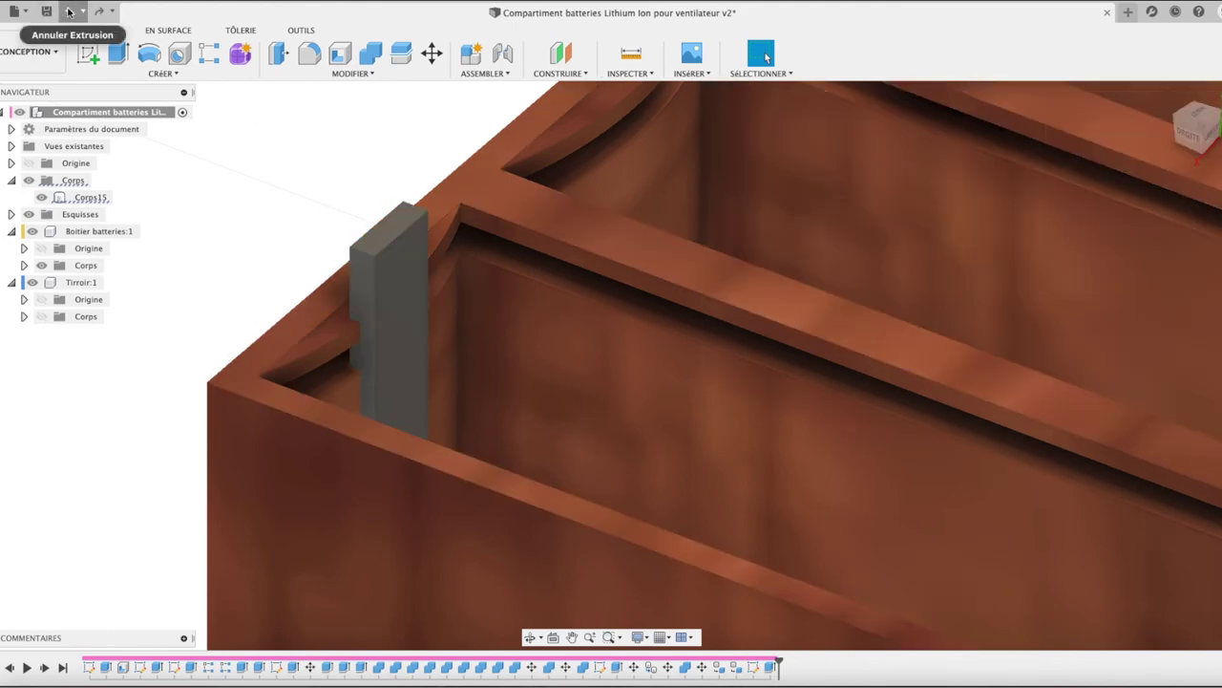
- Undo Corps15's extrusion back to its sketch and view the box from behind
click(68, 12)
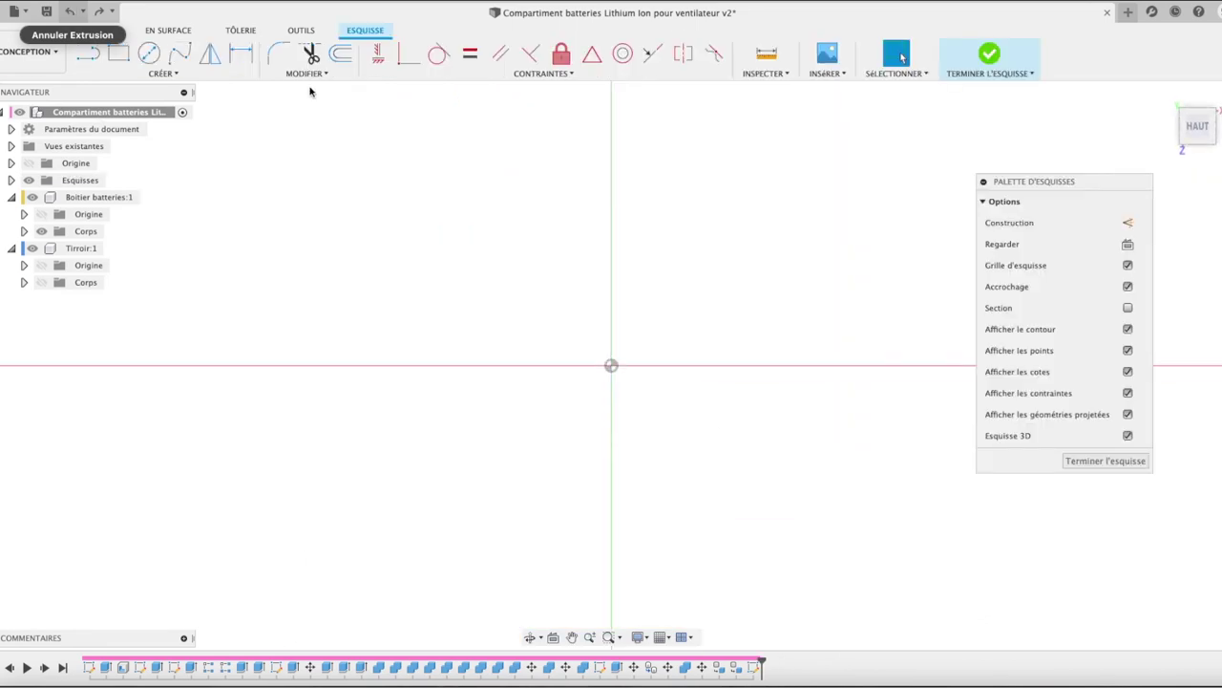
click(1165, 97)
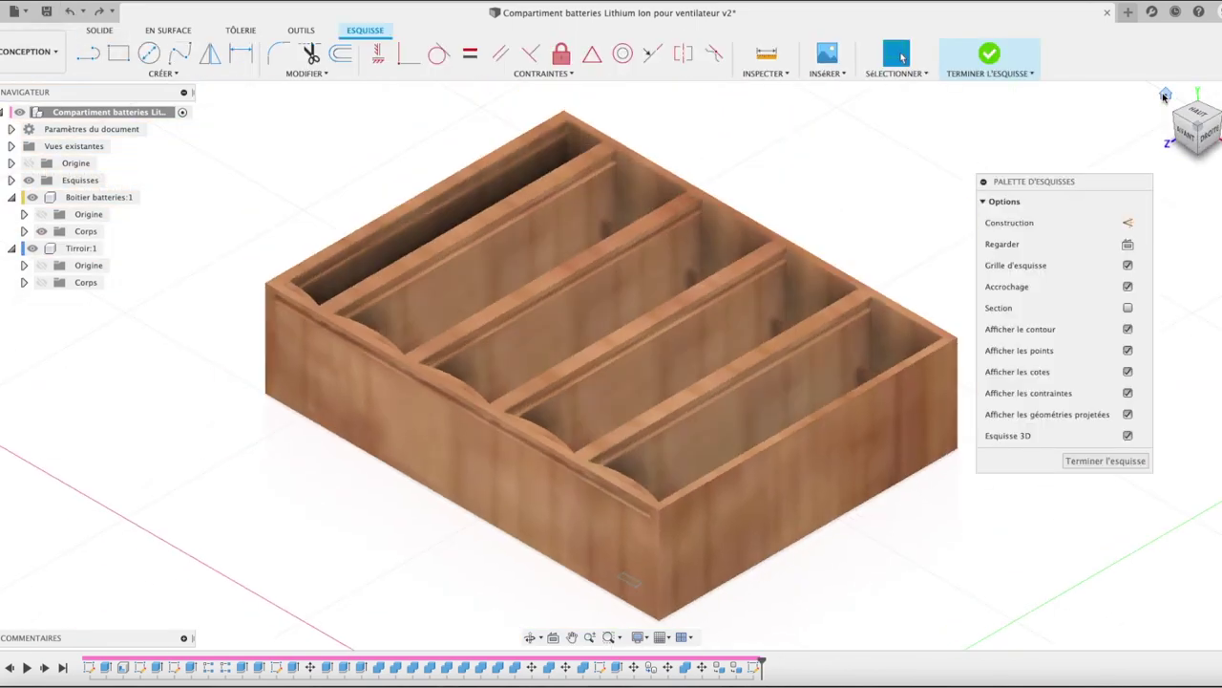
mouse_move(1196, 127)
drag(1200, 118, 917, 121)
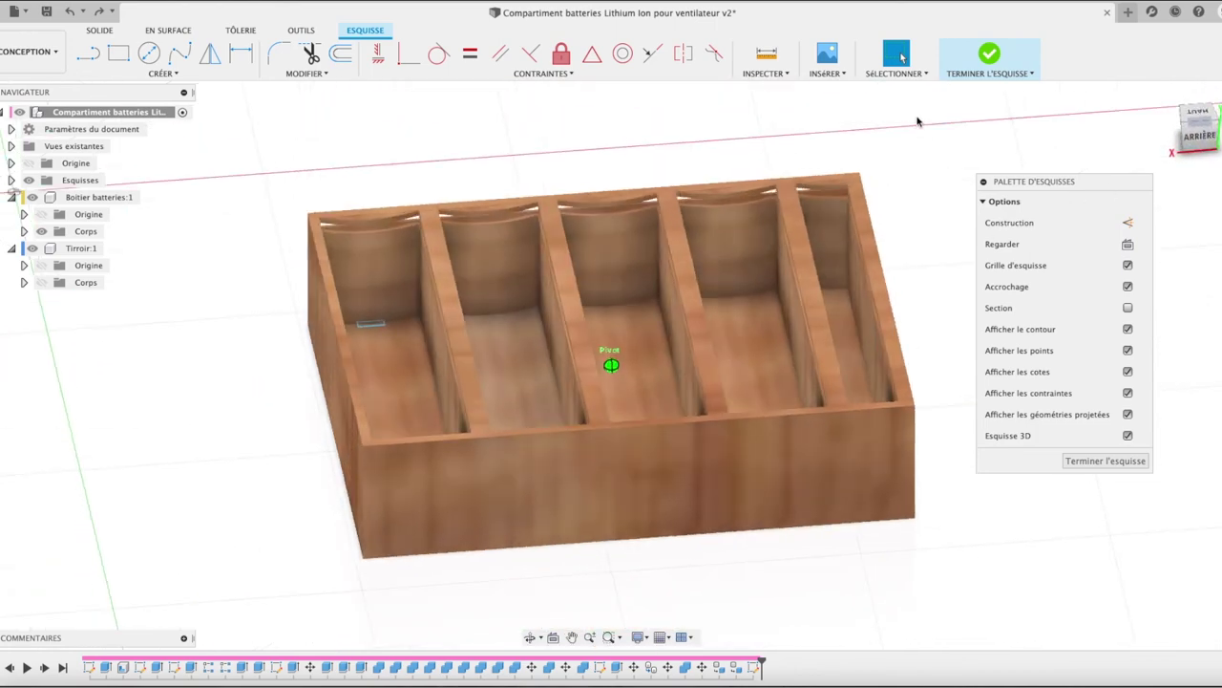
scroll(365, 353, up, 5)
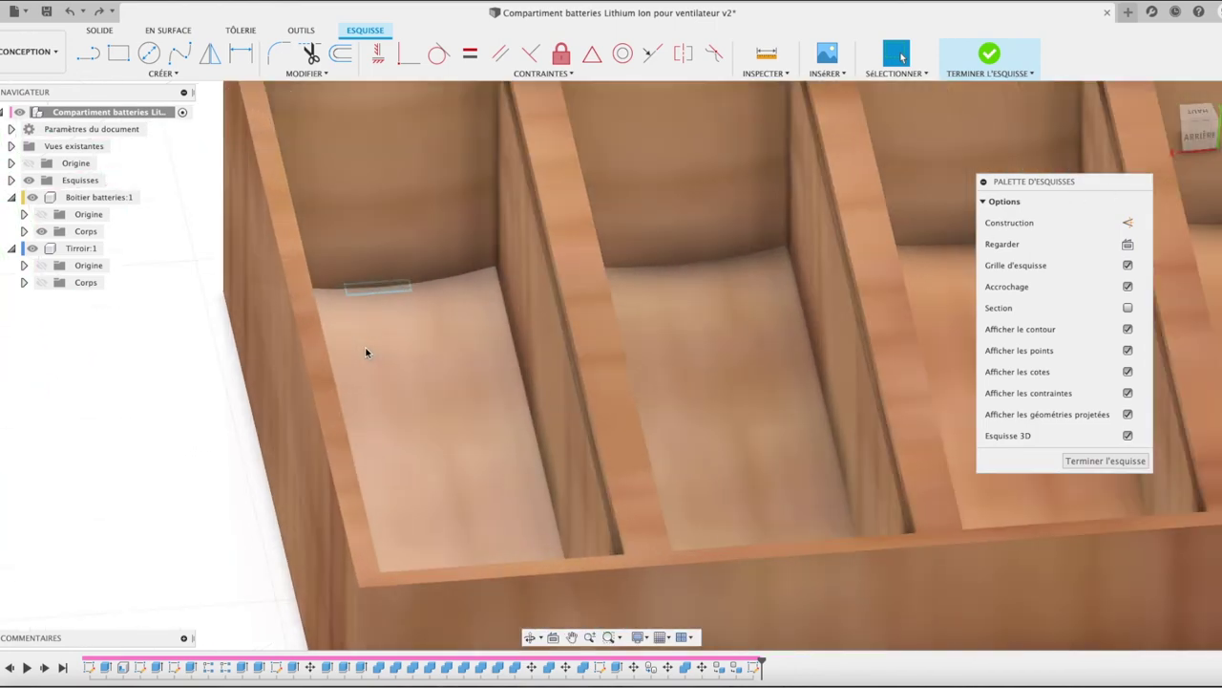
scroll(387, 344, up, 3)
- Start extruding the small rectangle at the first compartment's back wall
click(393, 273)
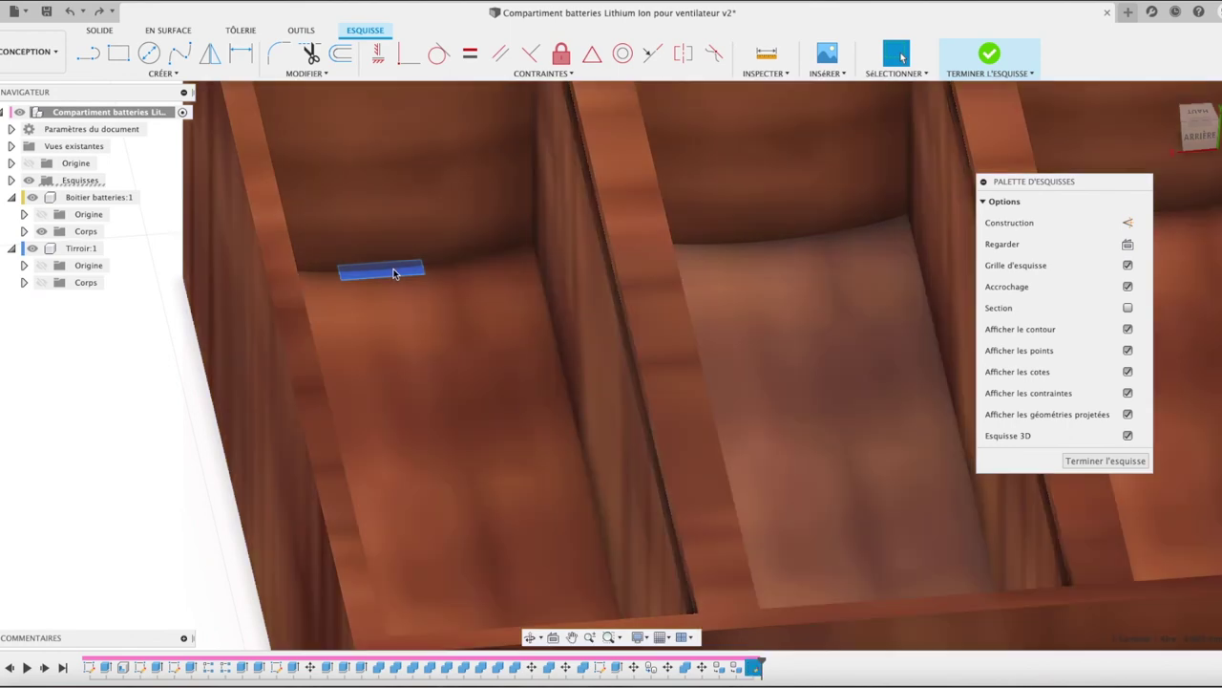
key(e)
click(475, 305)
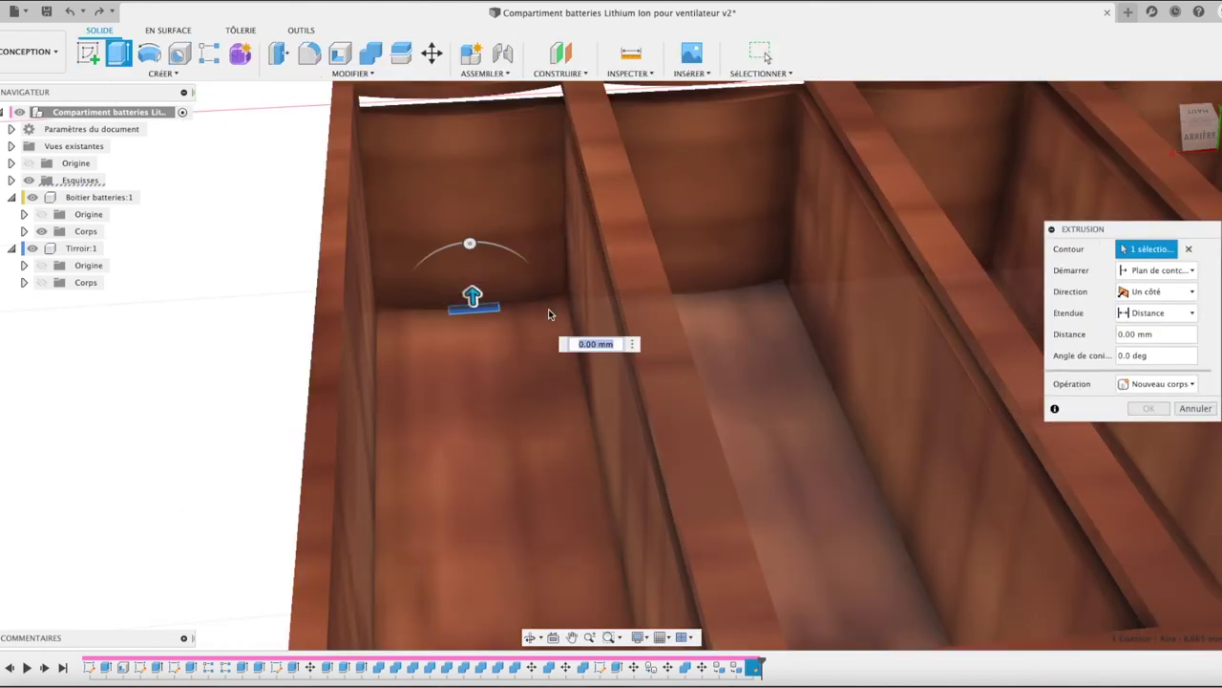
- Extrude the small rectangle two-sided, 22.679 mm and -8.033 mm, as a new body Corps15
drag(475, 281, 509, 93)
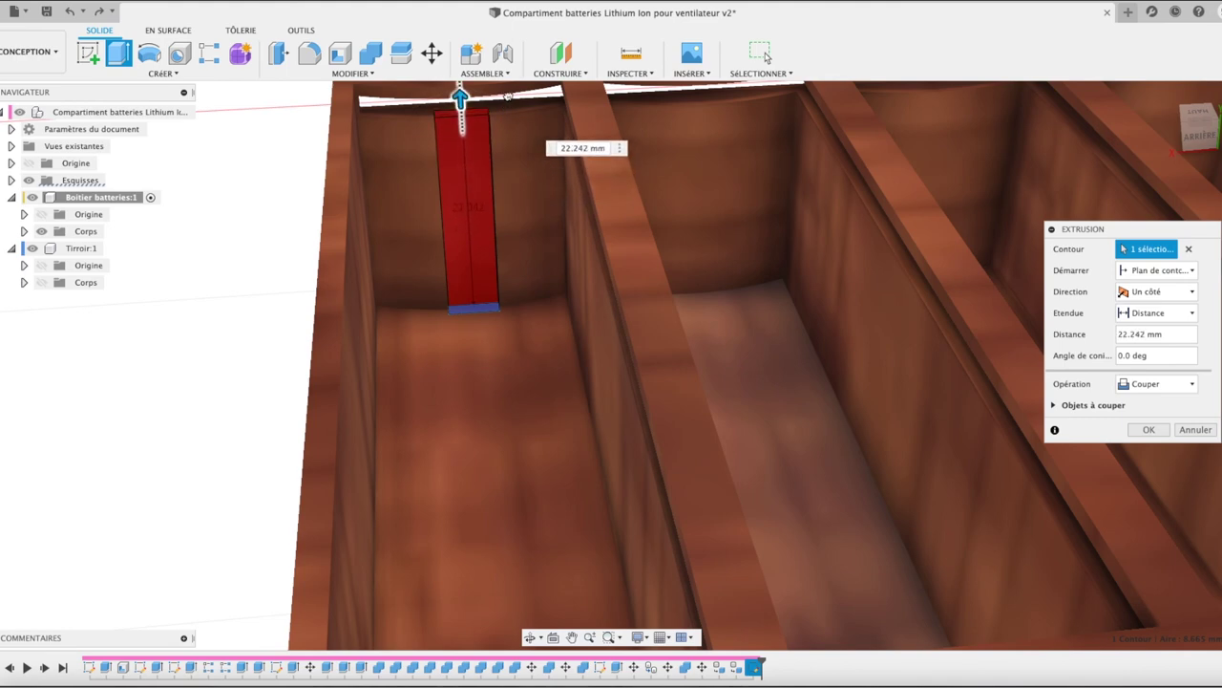
click(1159, 291)
click(1162, 328)
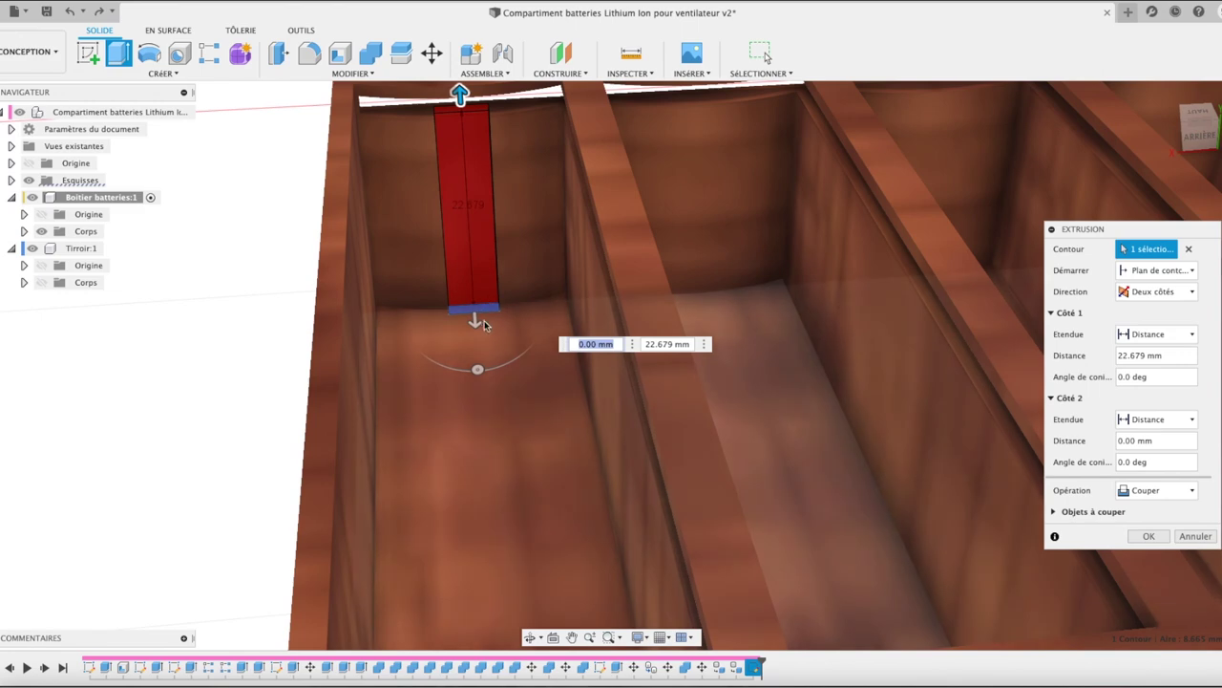
drag(475, 301, 472, 261)
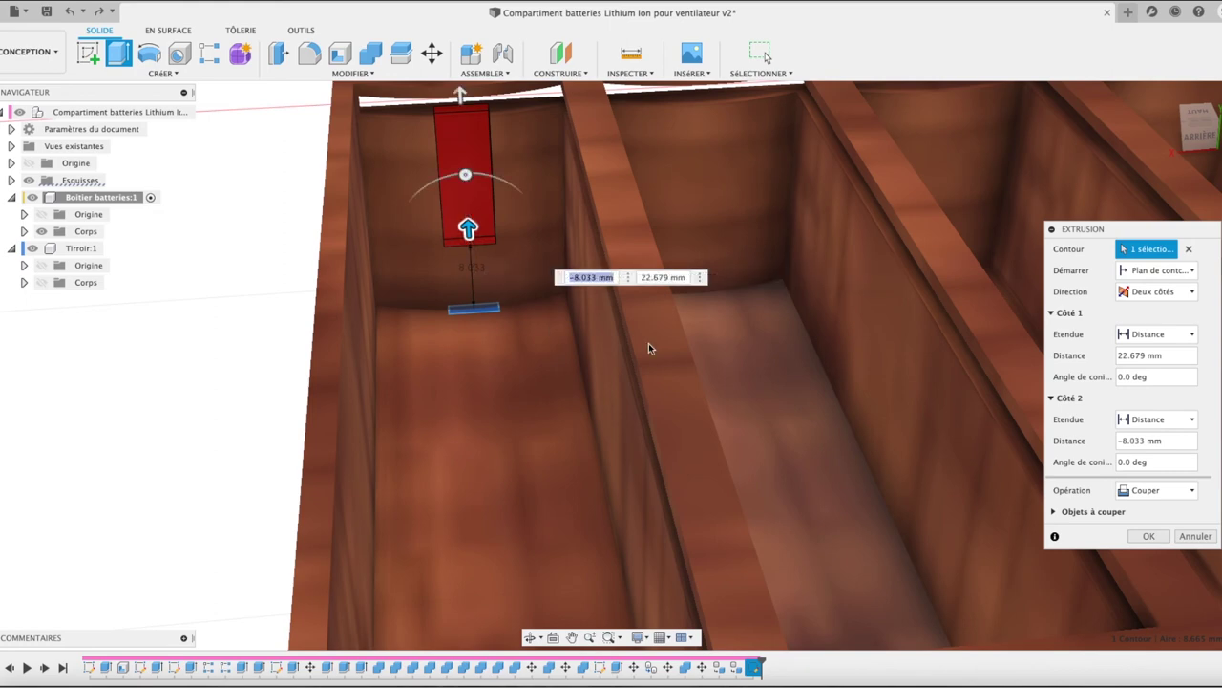
click(1160, 490)
click(1149, 551)
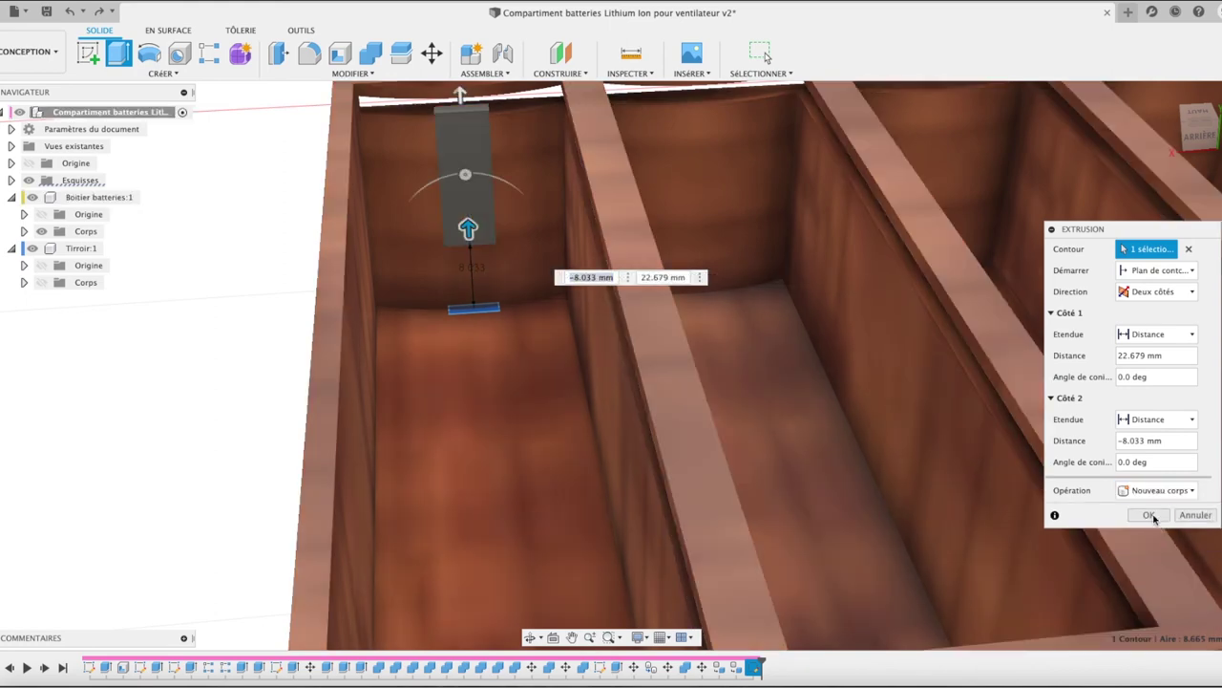
click(1149, 515)
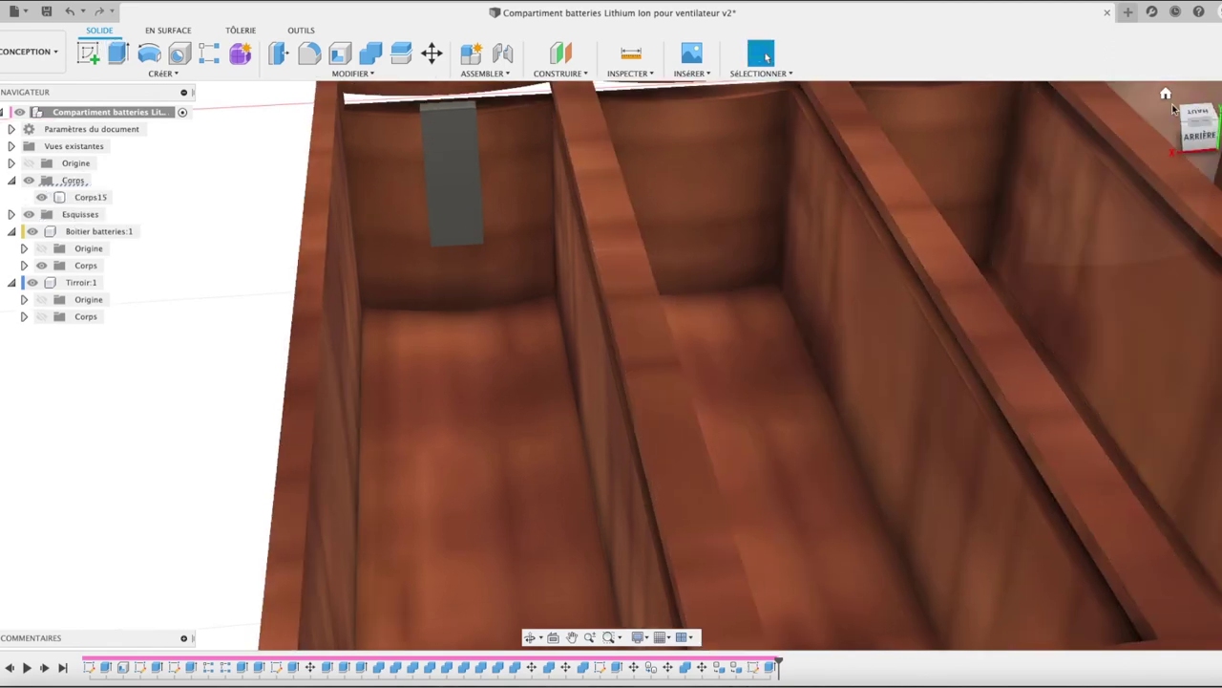
- View the box from above, zoomed in, and select the block Corps15
click(1166, 96)
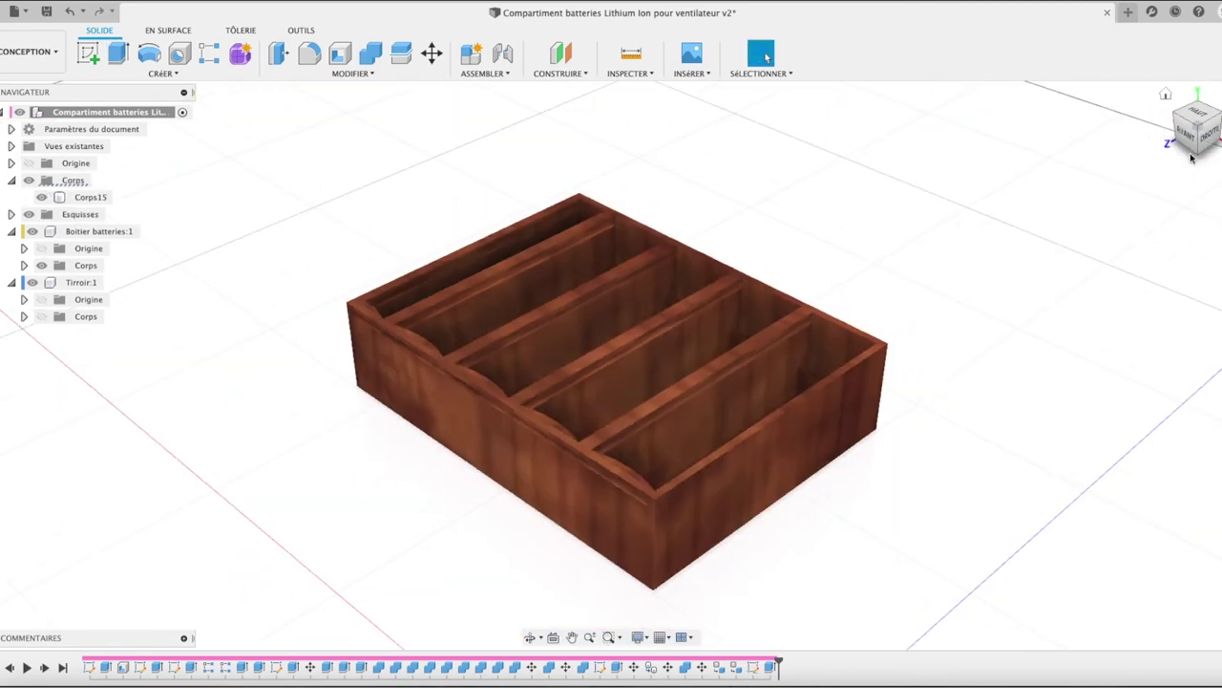
click(1200, 114)
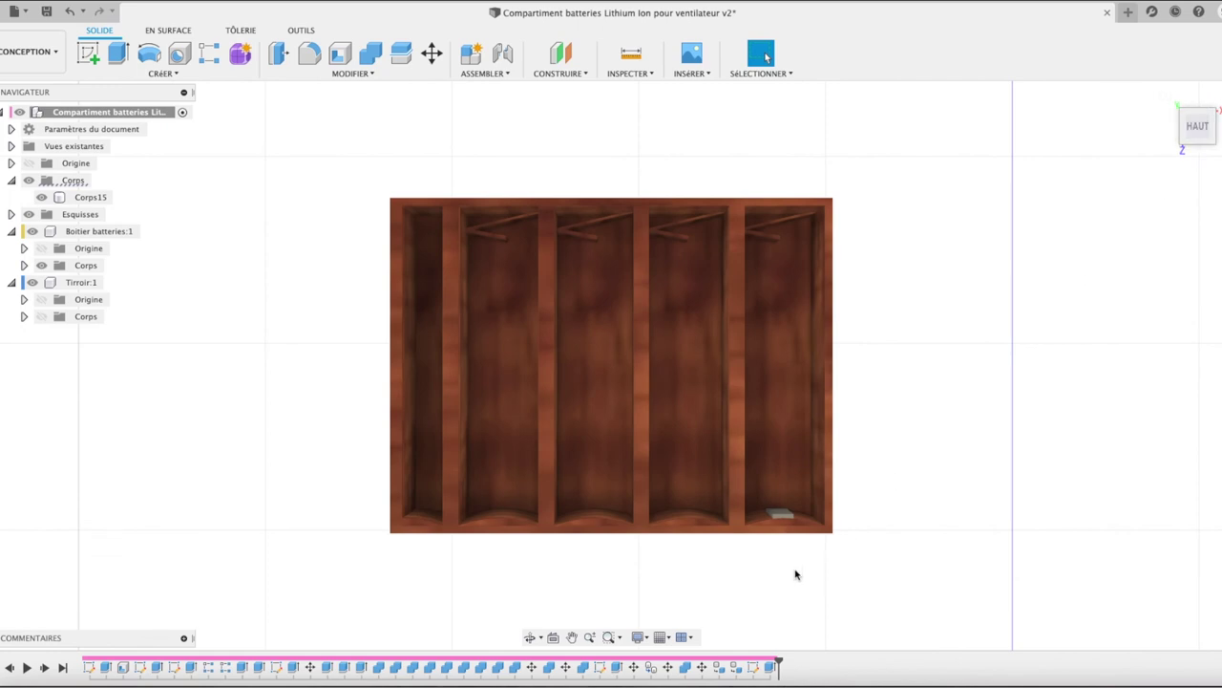
scroll(753, 558, up, 1)
scroll(753, 557, up, 1)
scroll(754, 558, up, 2)
scroll(753, 557, up, 1)
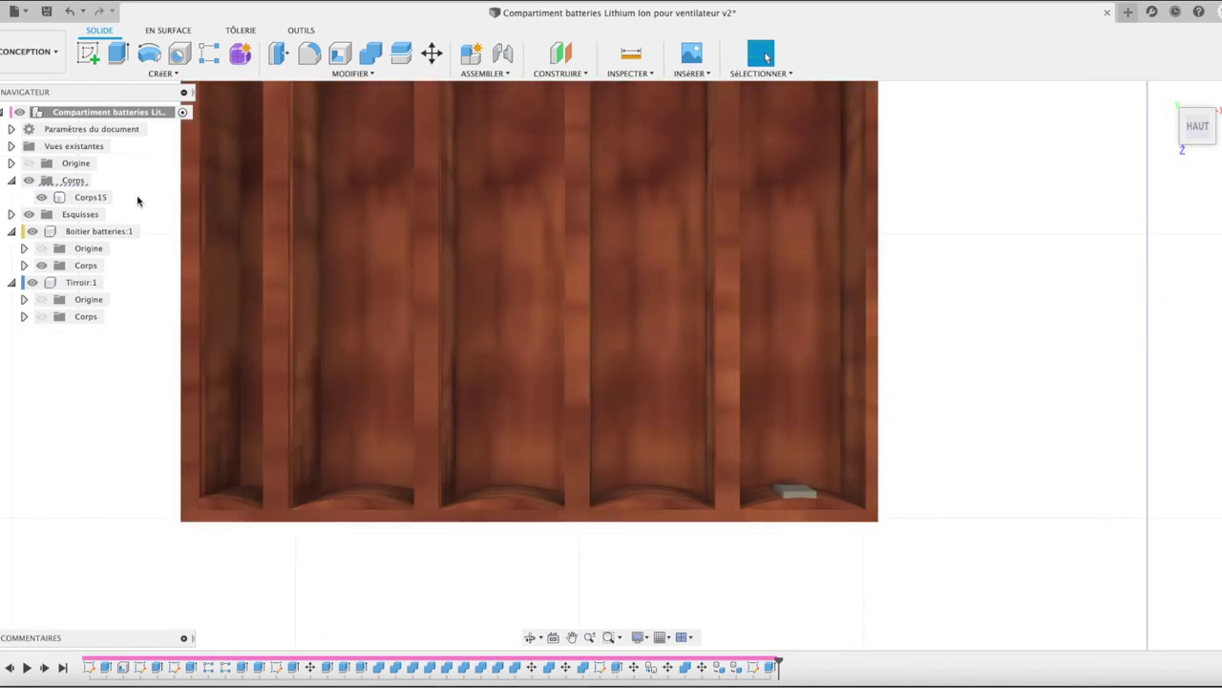
click(91, 197)
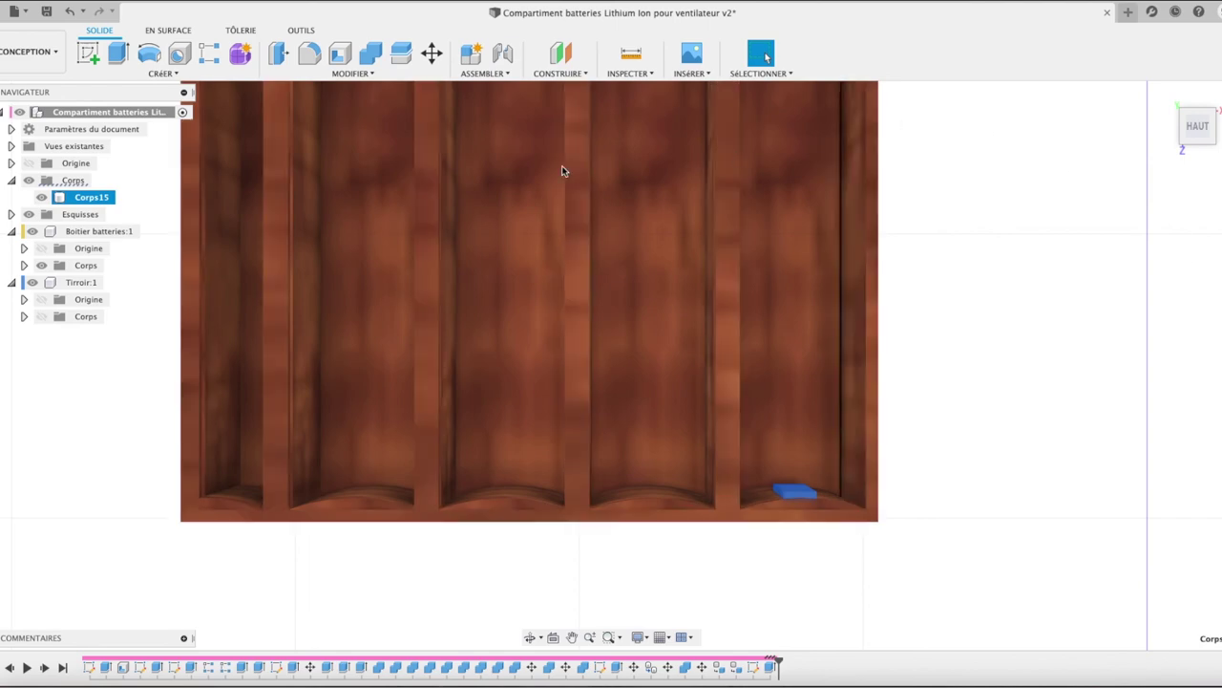
- Start a rectangular pattern of Corps15 along the box's bottom edge with quantity 4
click(162, 74)
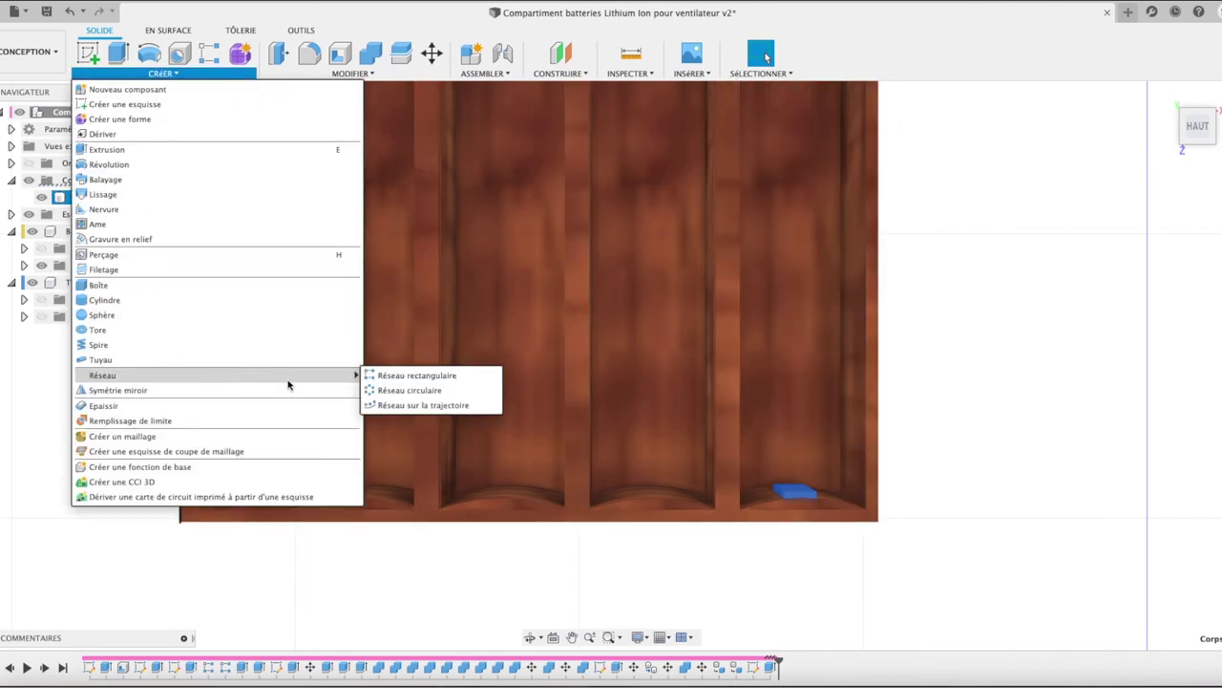
click(411, 375)
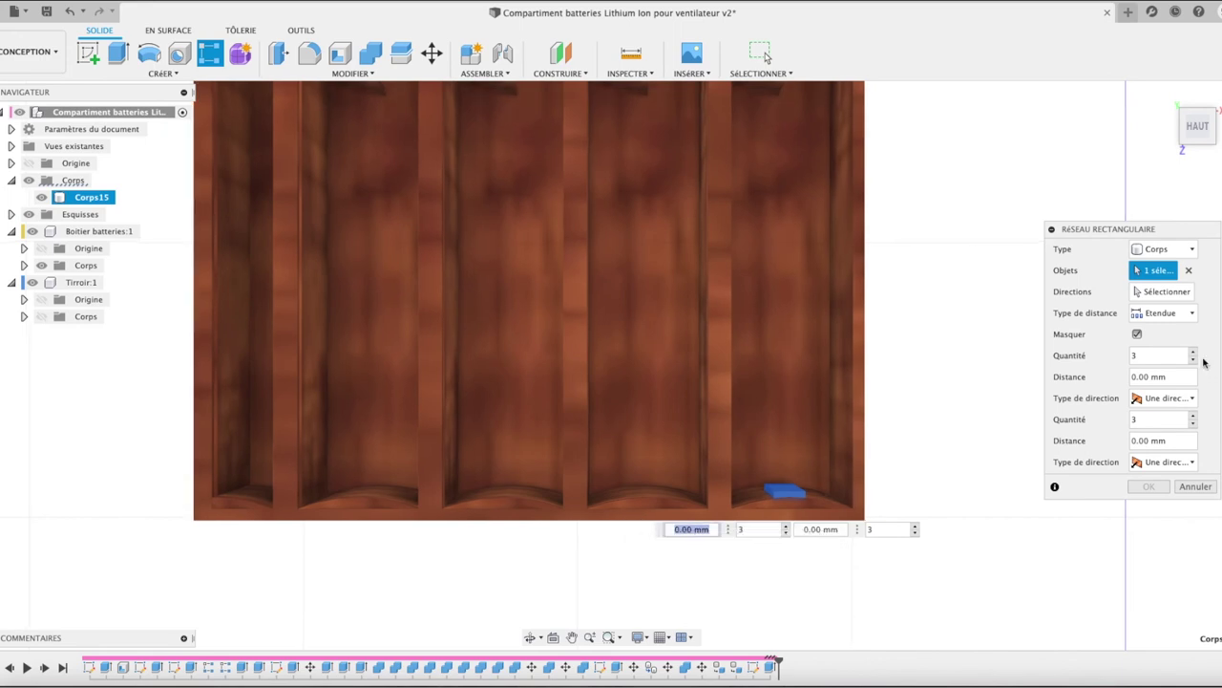
click(1162, 292)
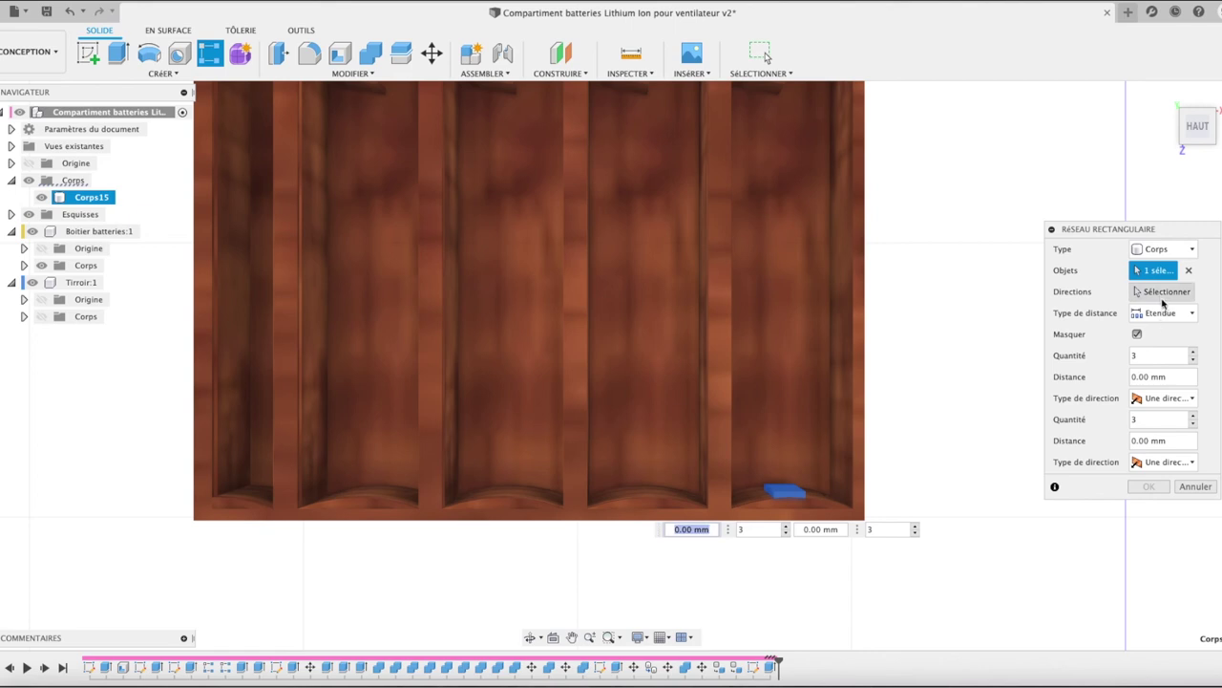
click(651, 524)
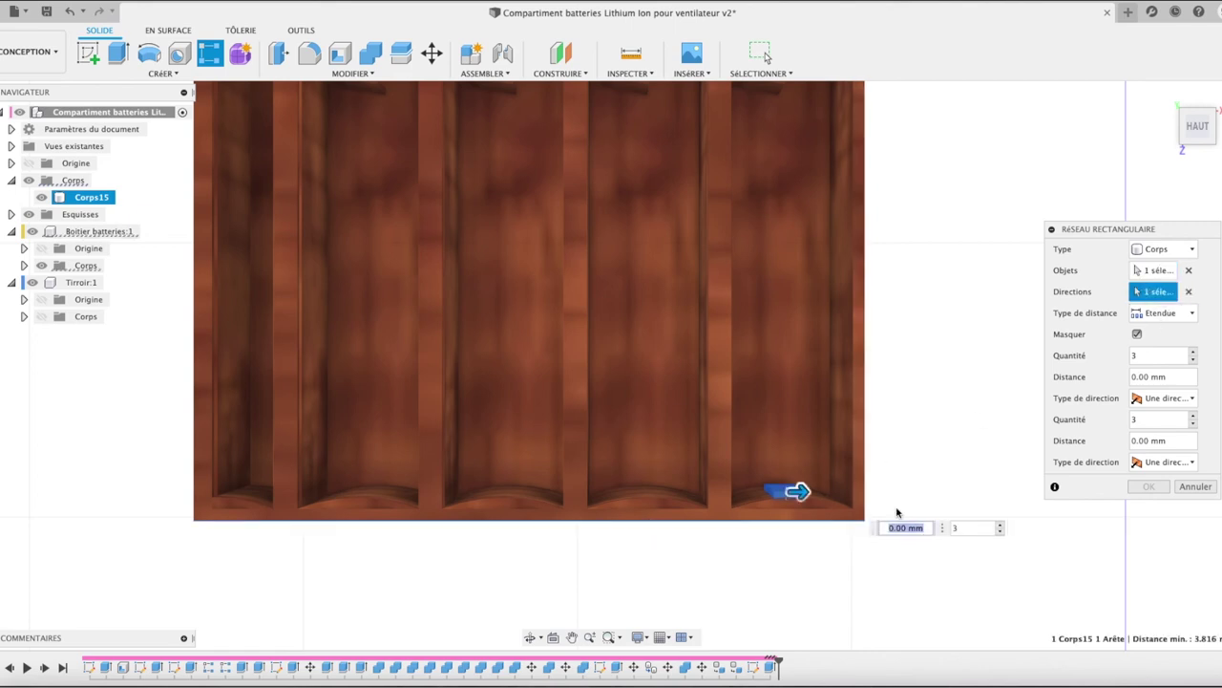
key(Tab)
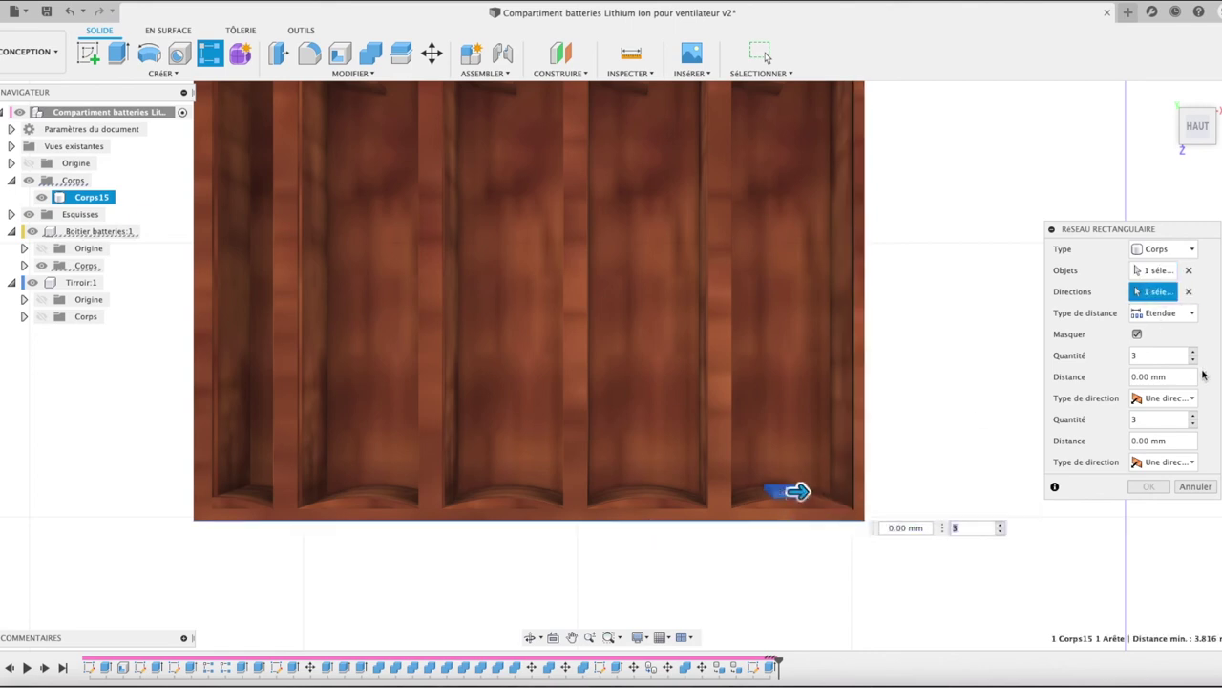
click(1194, 353)
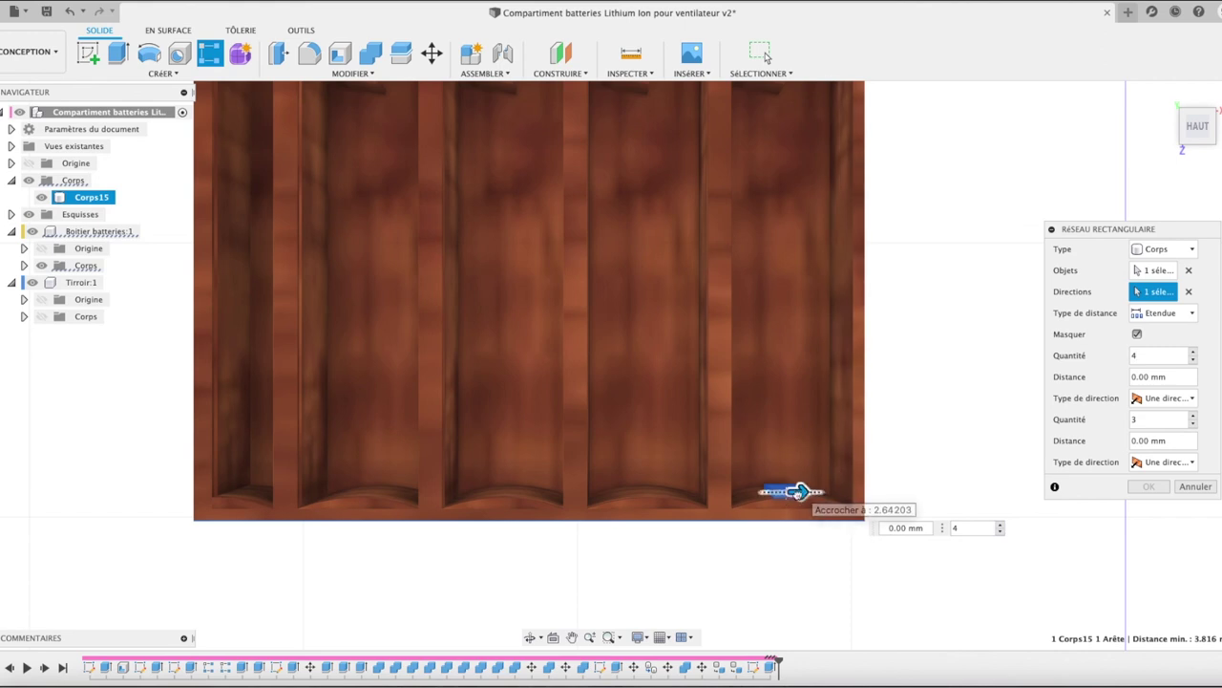
- Space the four block copies -71.433 mm apart, one per compartment, and confirm
drag(797, 492, 568, 509)
drag(444, 511, 378, 512)
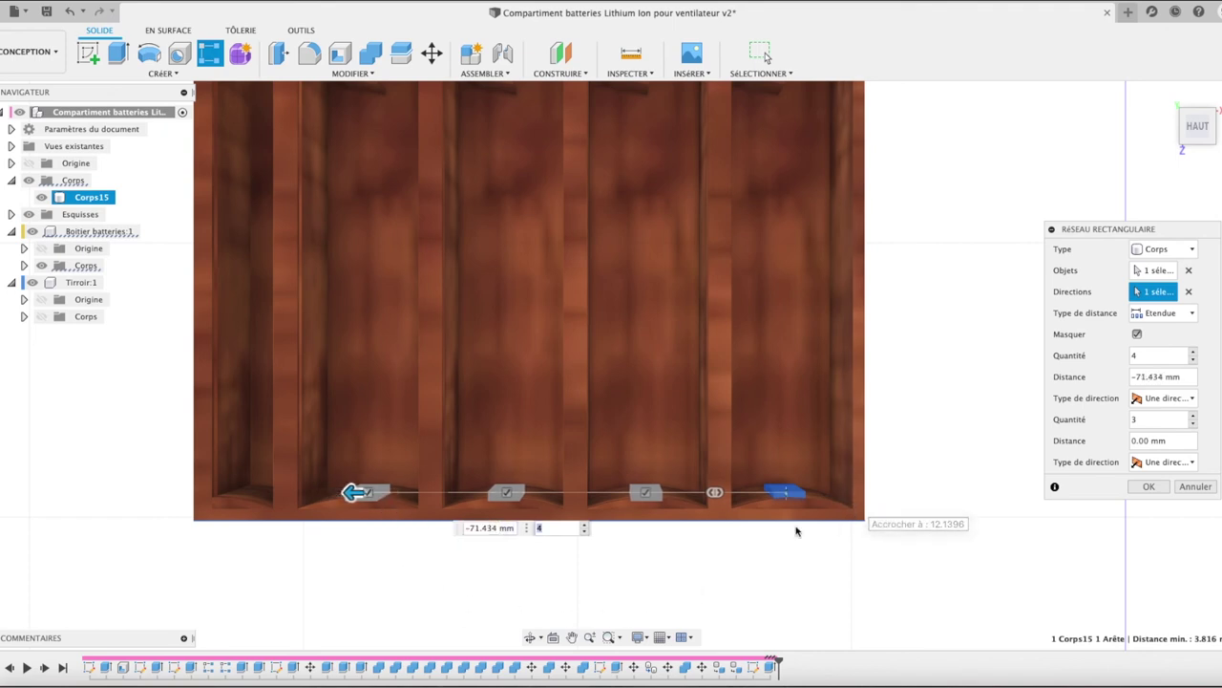
scroll(392, 513, up, 4)
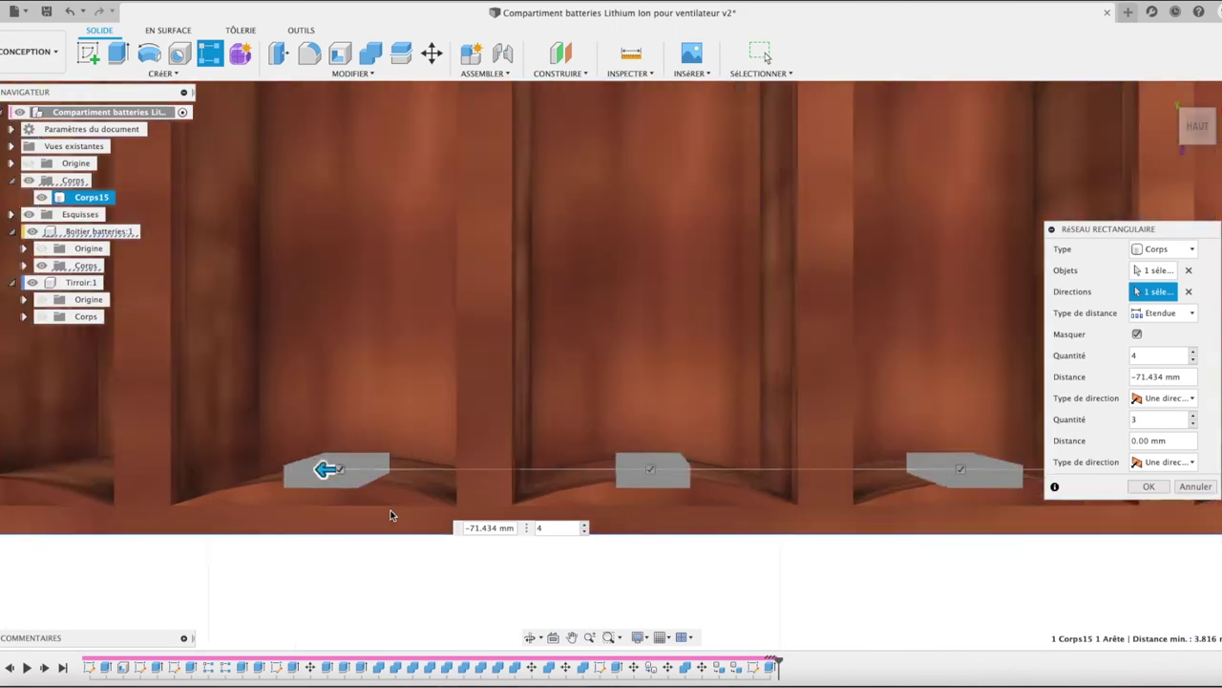
scroll(390, 515, up, 2)
drag(327, 468, 319, 458)
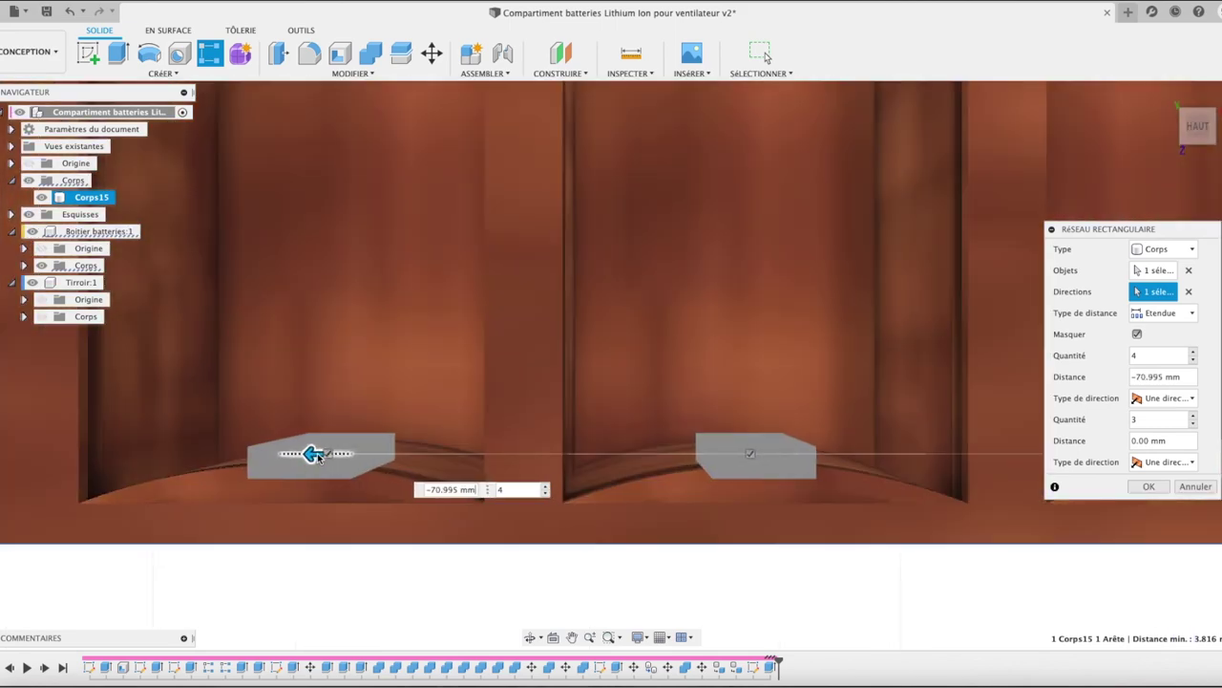
drag(296, 455, 294, 456)
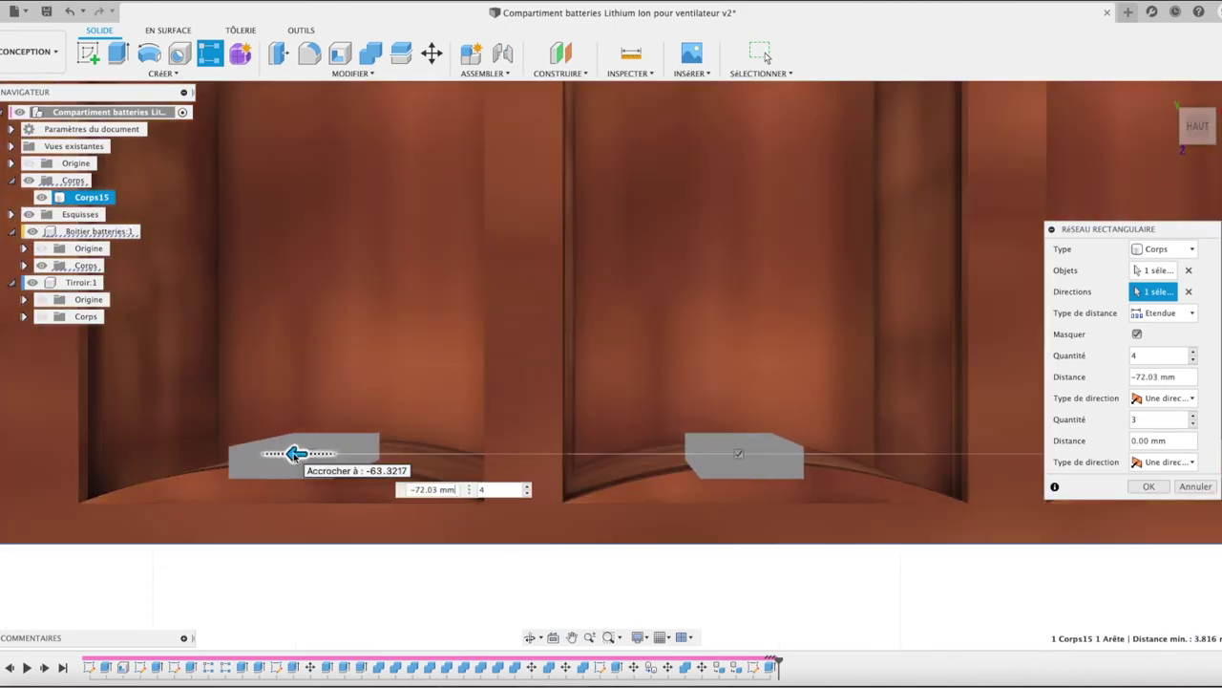
click(1146, 487)
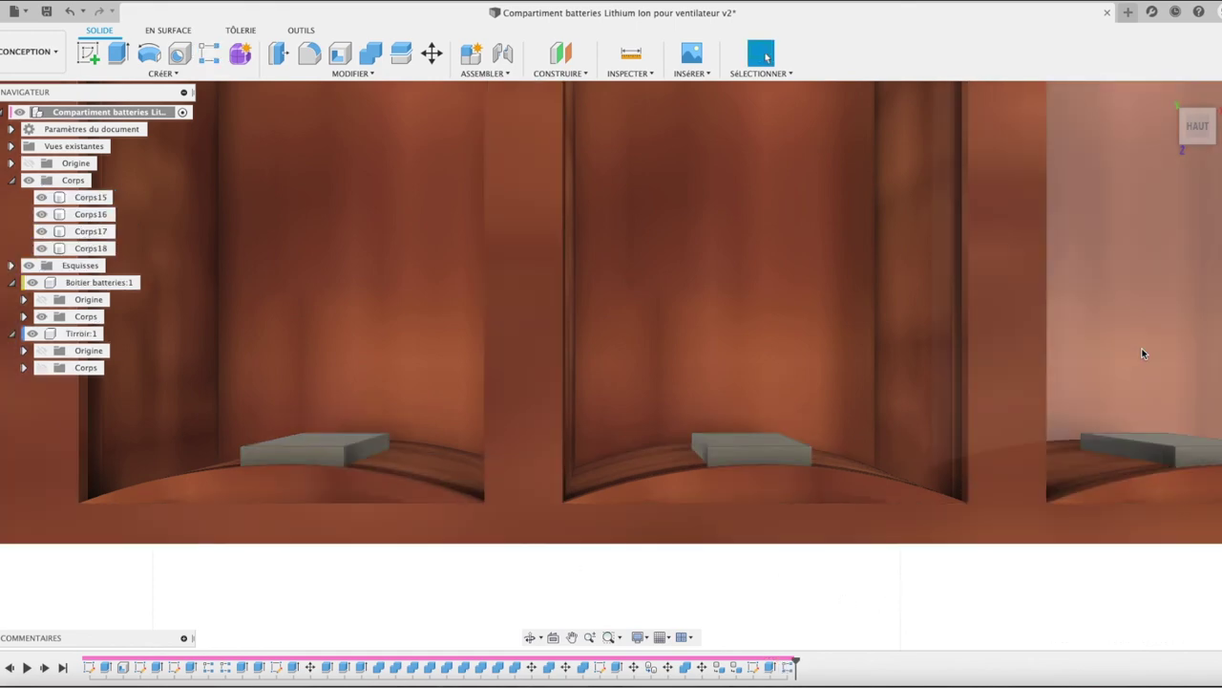
click(1166, 94)
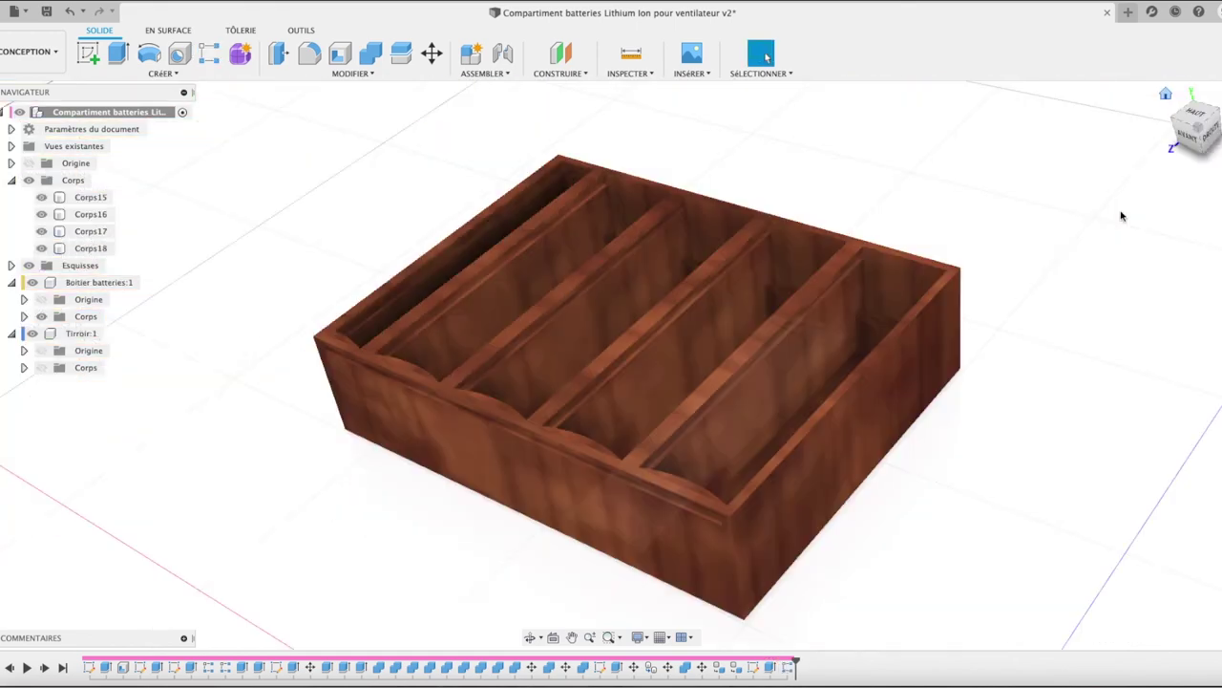
- Cut Corps15–Corps18 from the box with Combine, then show the Tirroir lid body again
shift+middle_drag(766, 57, 65, 429)
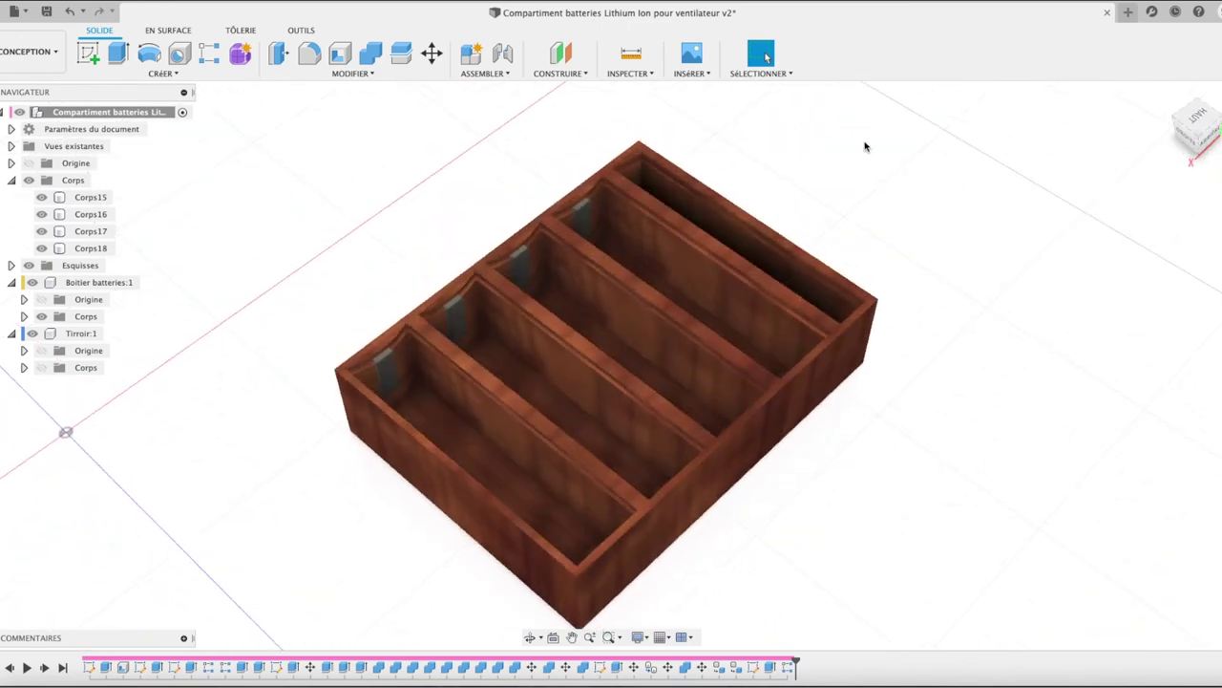
click(374, 50)
click(456, 307)
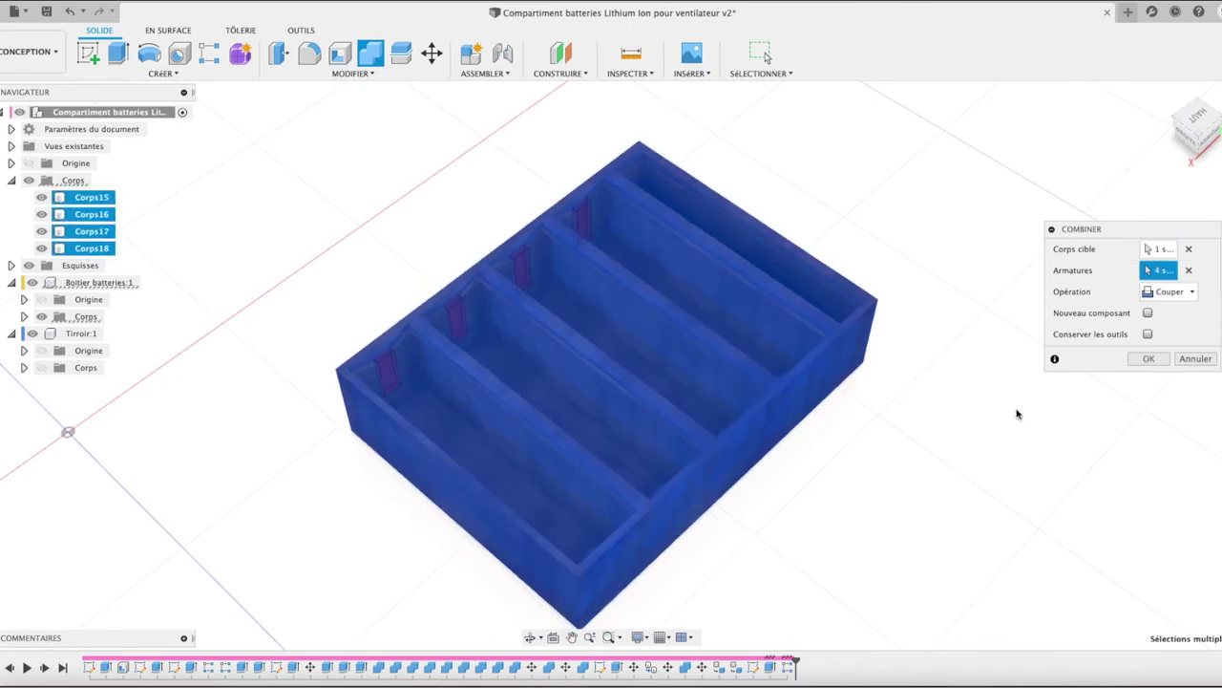
click(1151, 359)
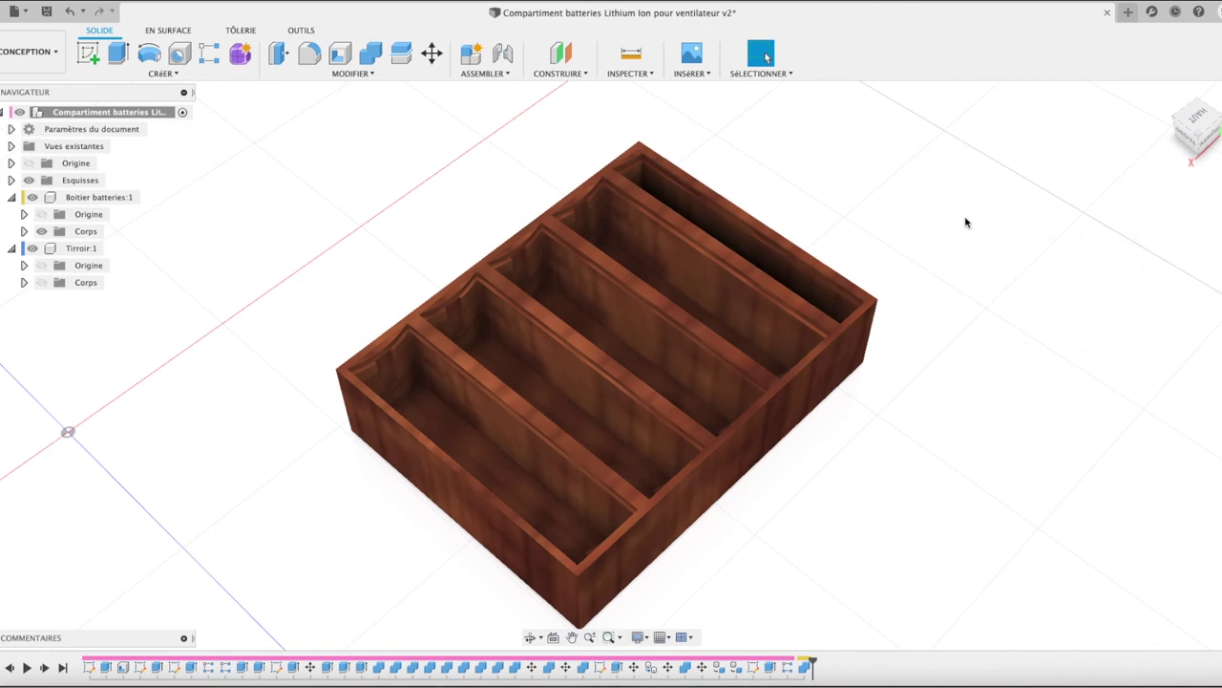
click(41, 283)
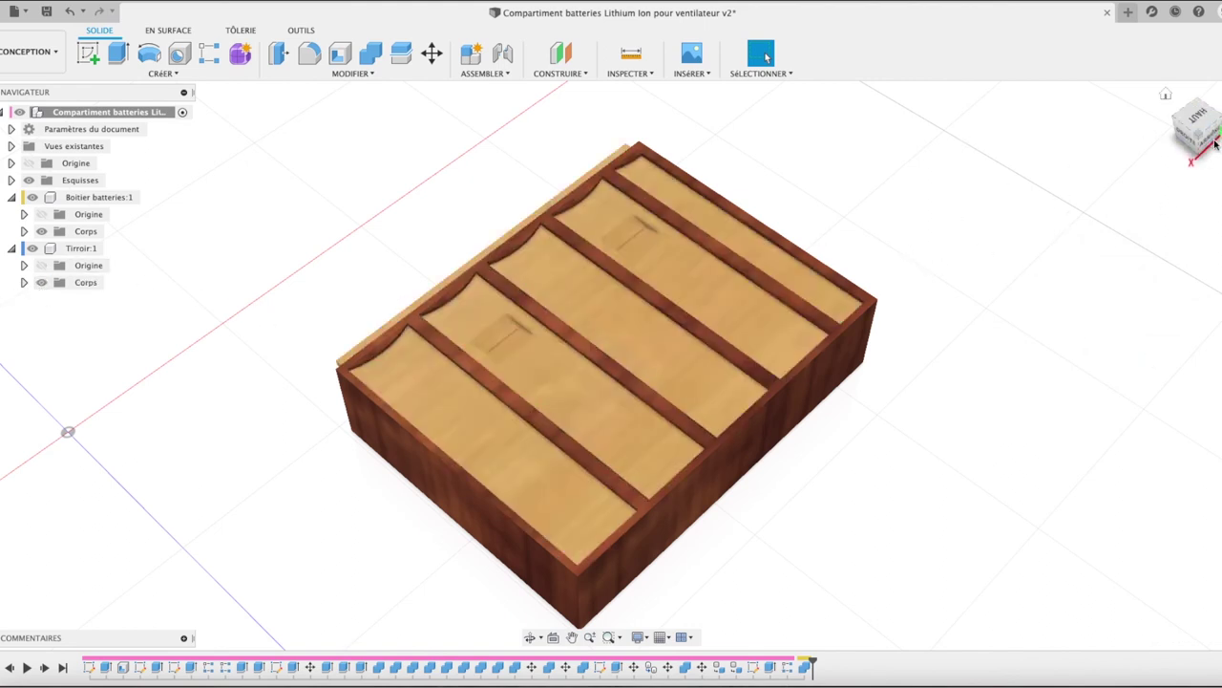
click(1165, 95)
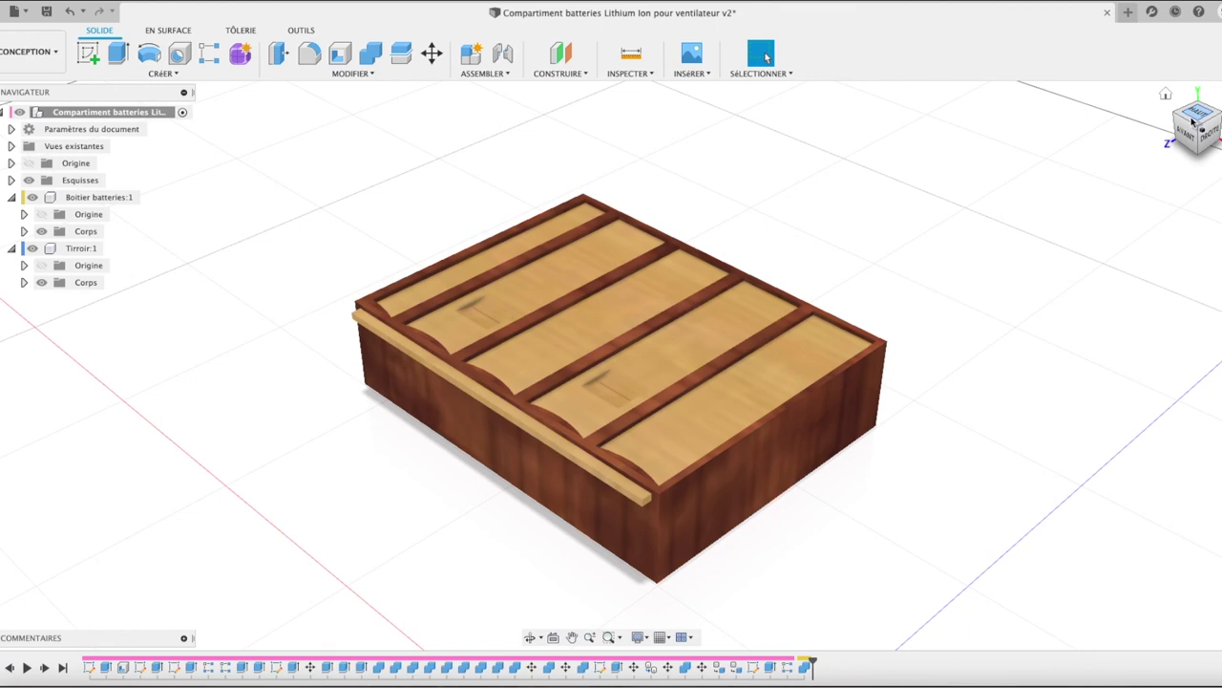
- Switch to the ANIMATION workspace and try publishing the video, cancelling the save
click(29, 51)
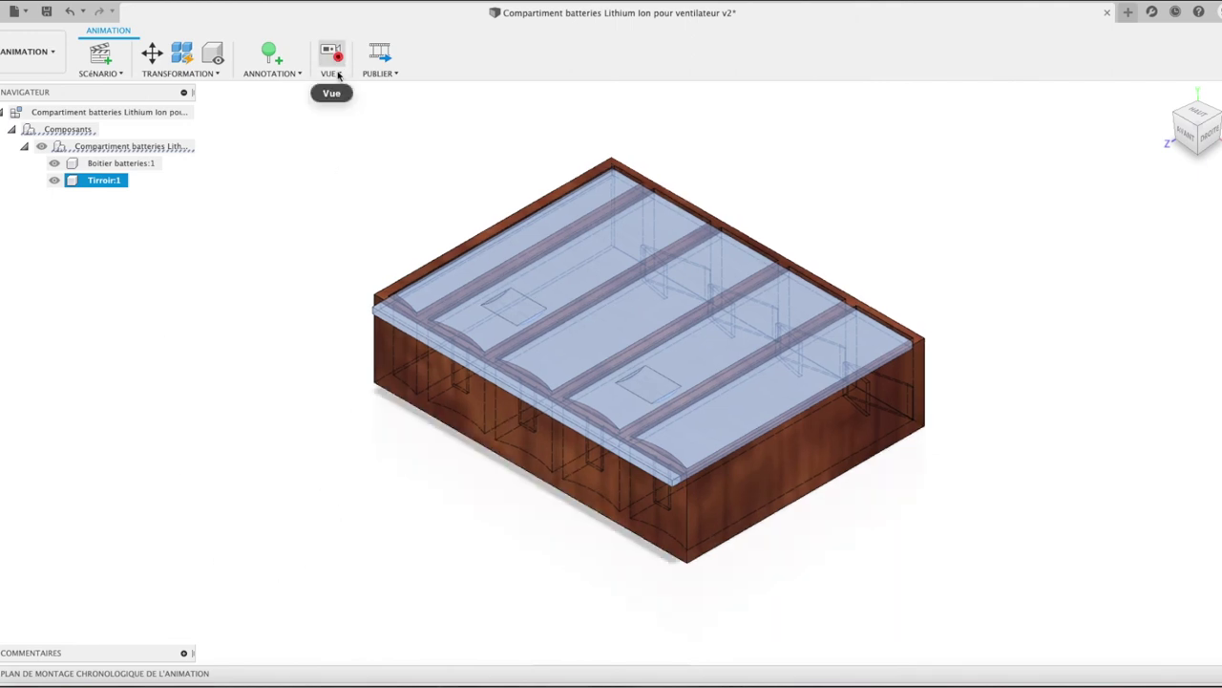
click(386, 59)
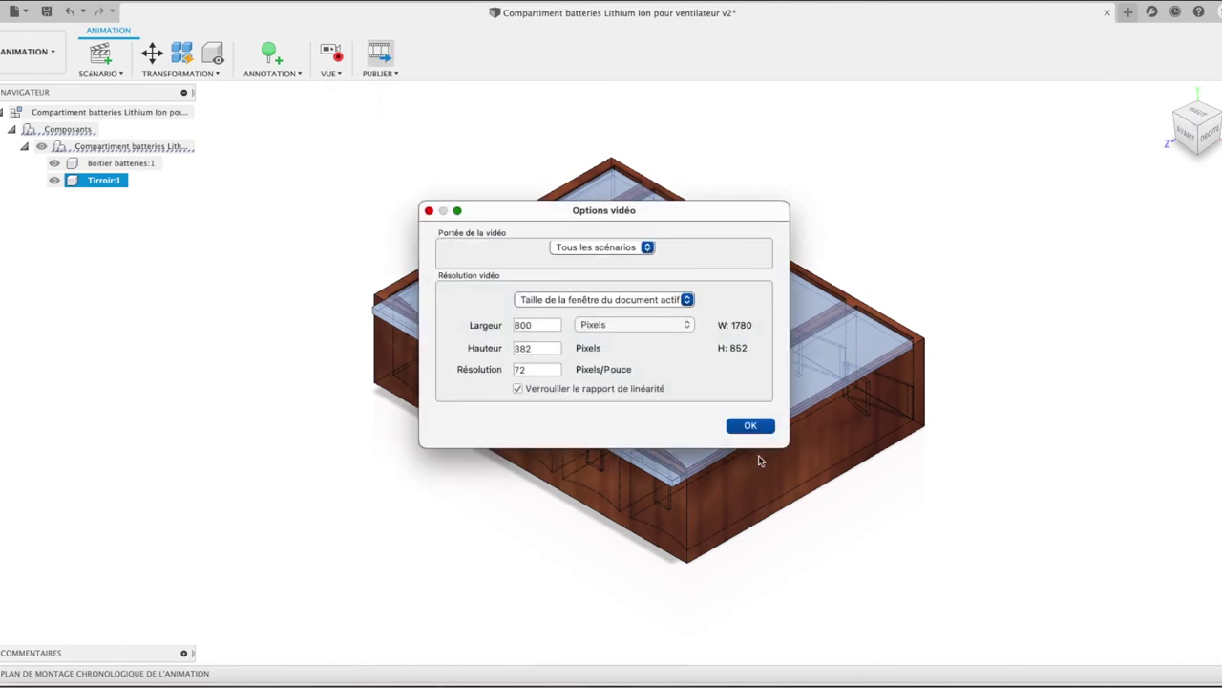
click(751, 425)
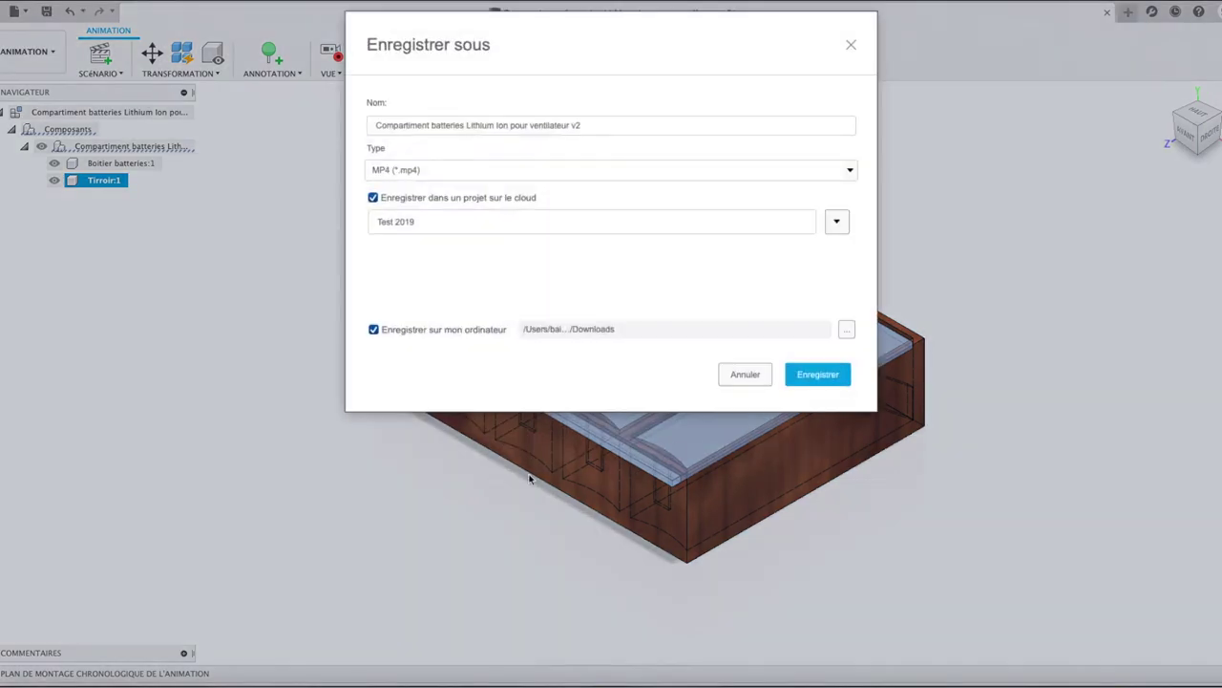
click(750, 380)
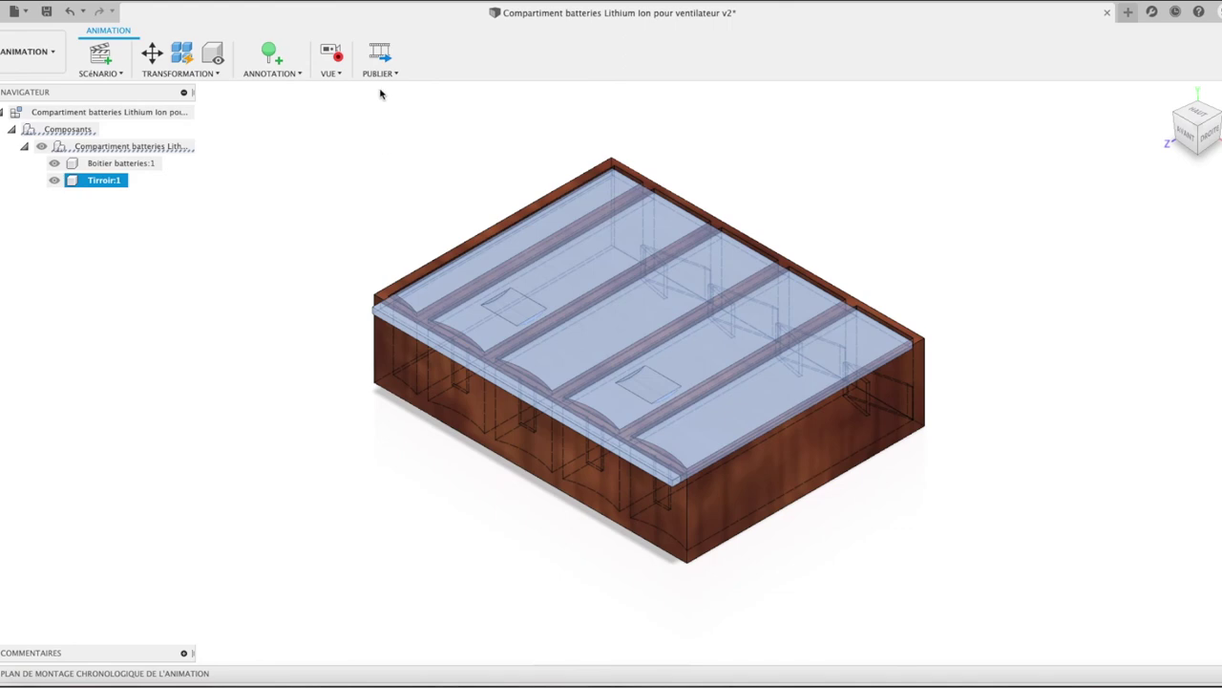
- Publish the animation at 1920 x 1080 (16:9) and save it as an MP4
click(377, 81)
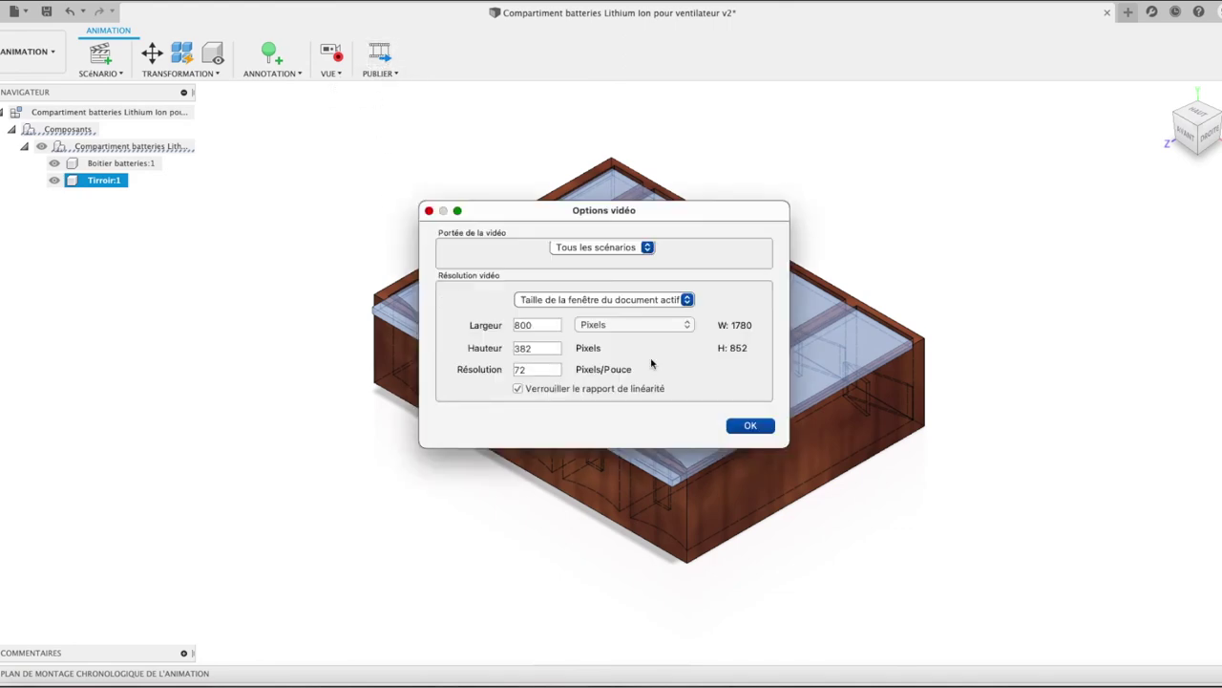
click(686, 300)
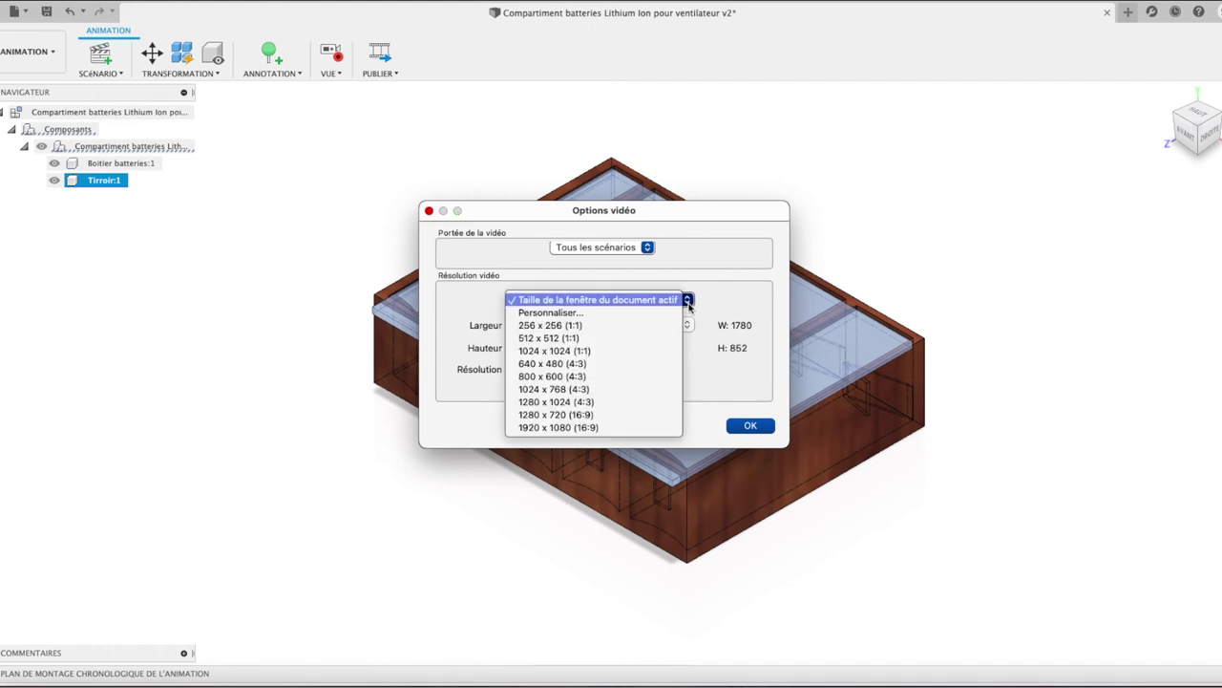
click(689, 306)
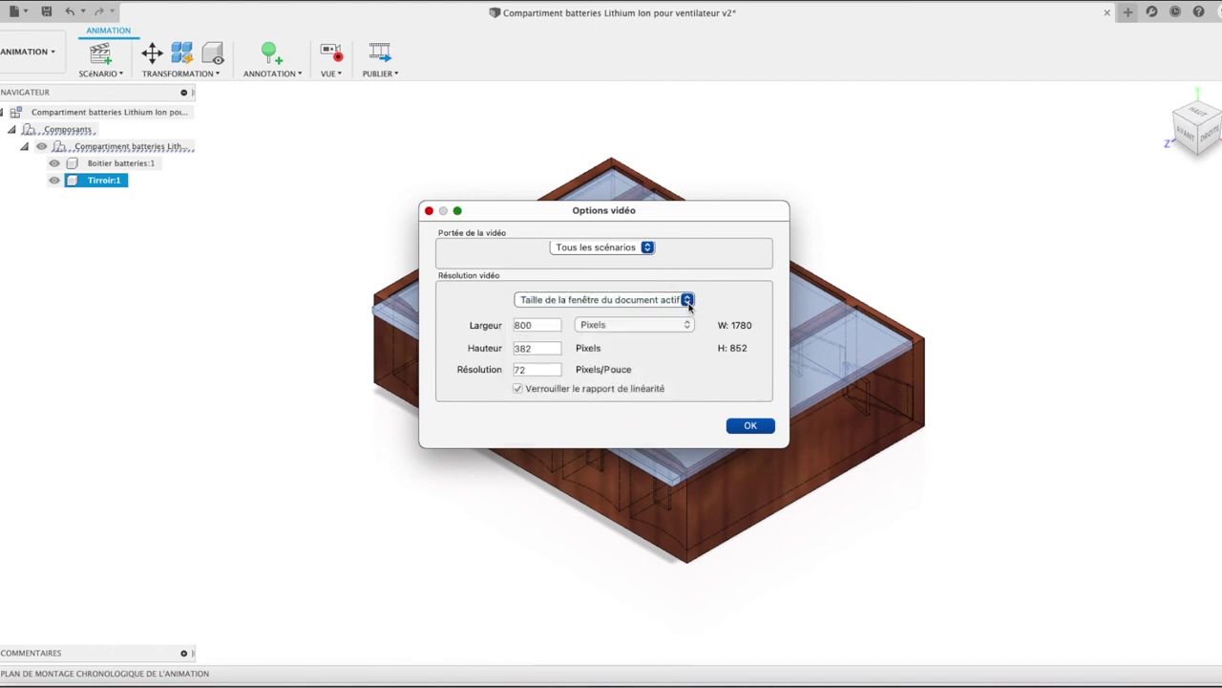
click(686, 300)
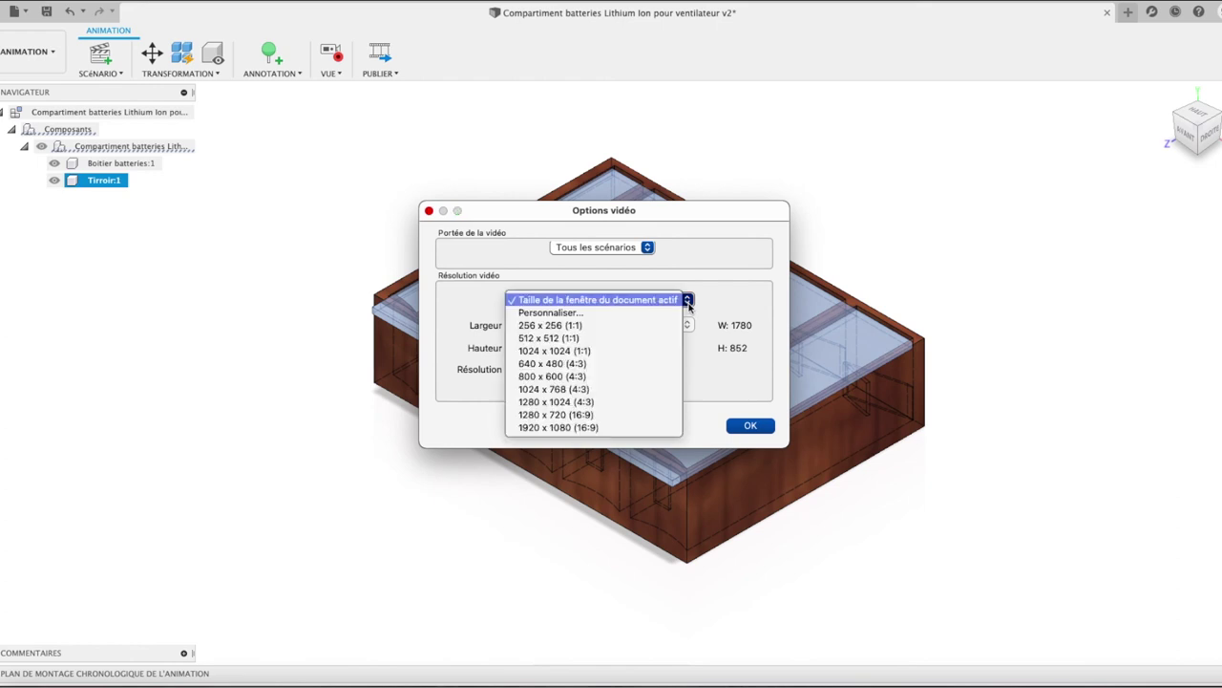
click(609, 429)
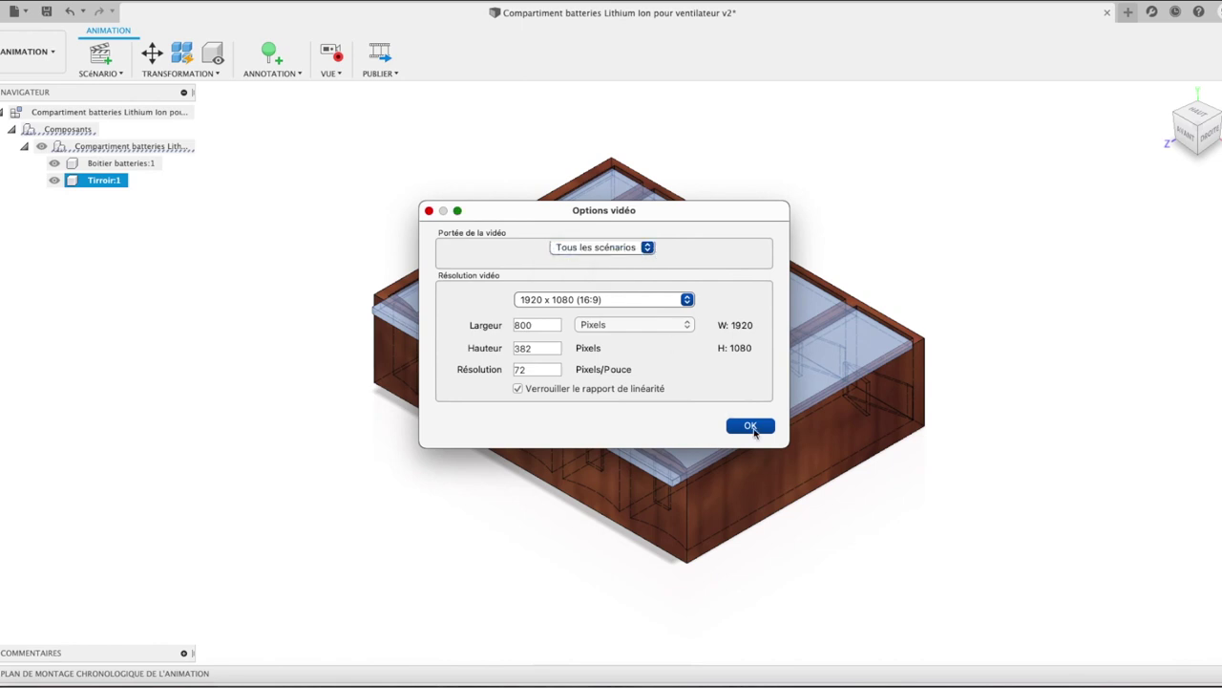
click(752, 430)
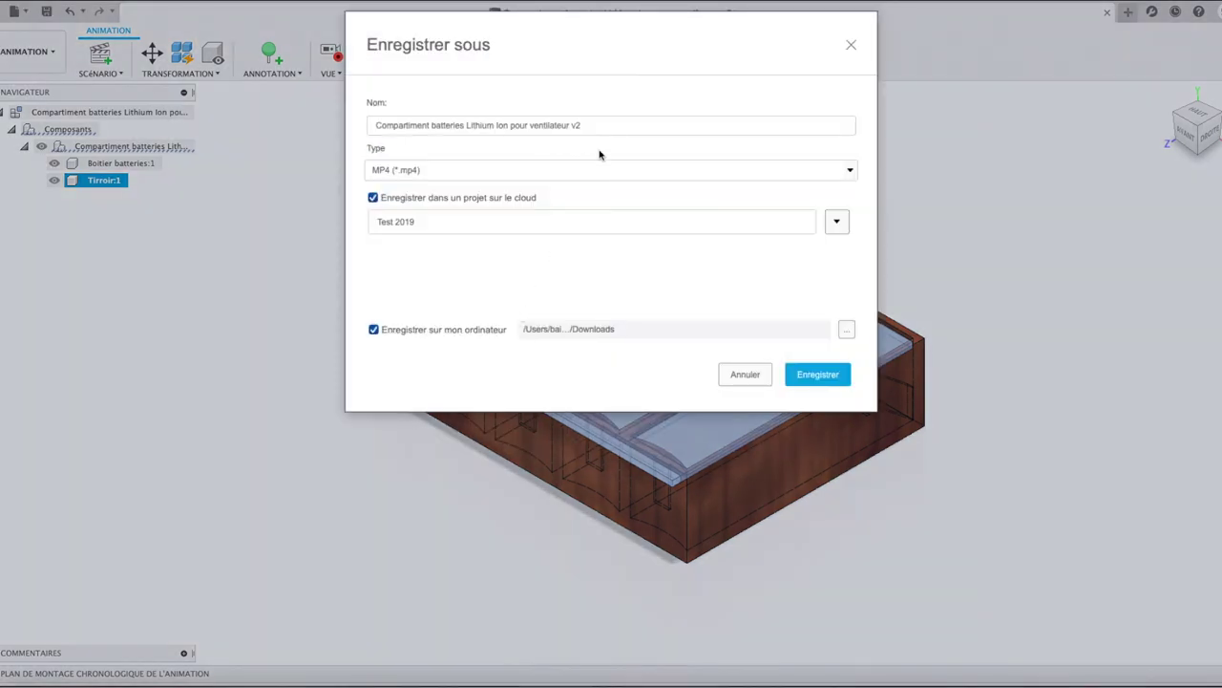
click(822, 382)
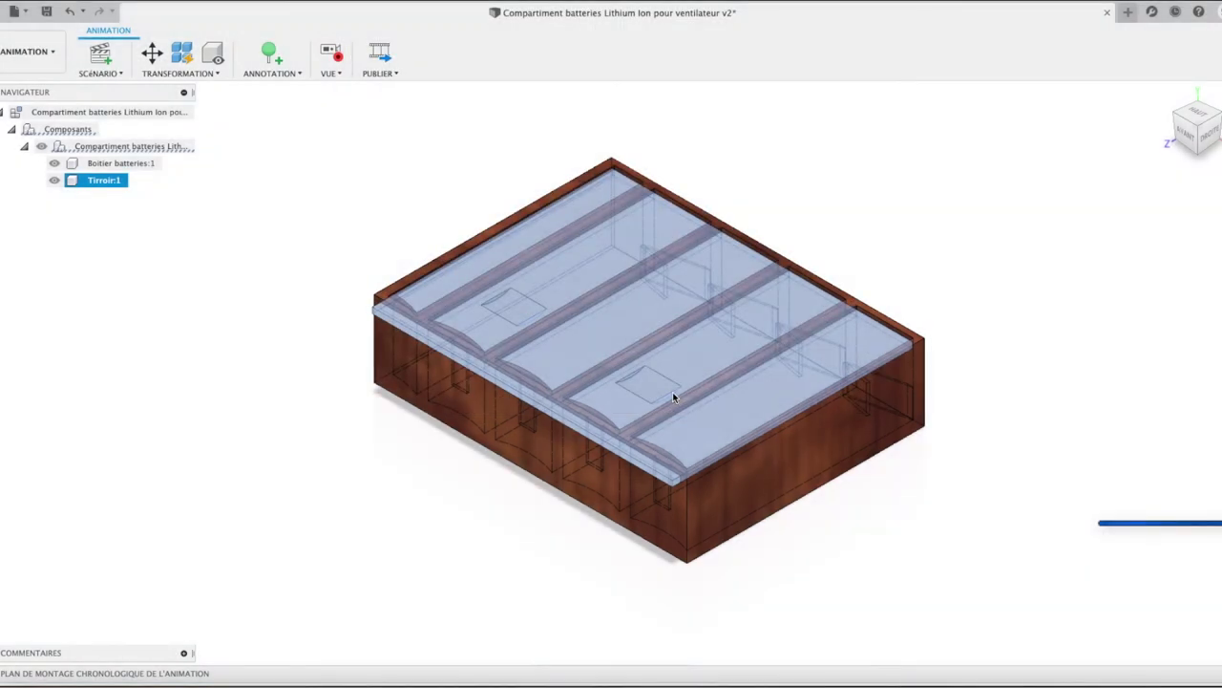
drag(634, 298, 1129, 183)
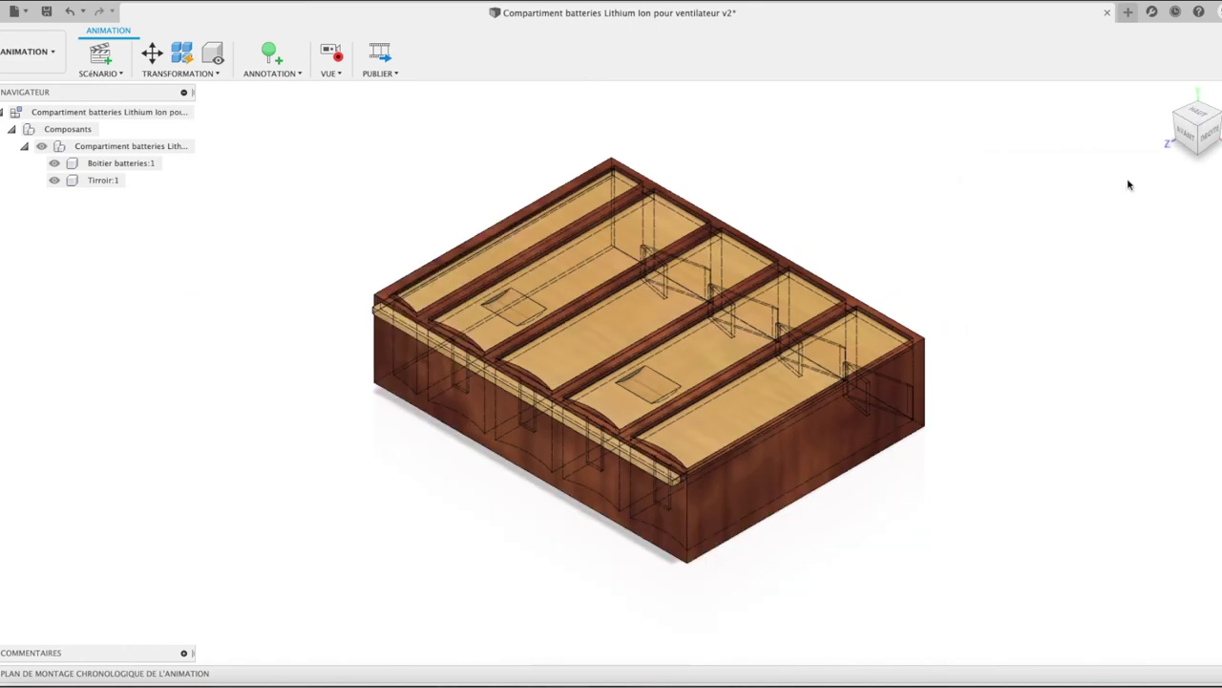
- Save a new version of the battery box design and return to the CONCEPTION workspace
click(47, 14)
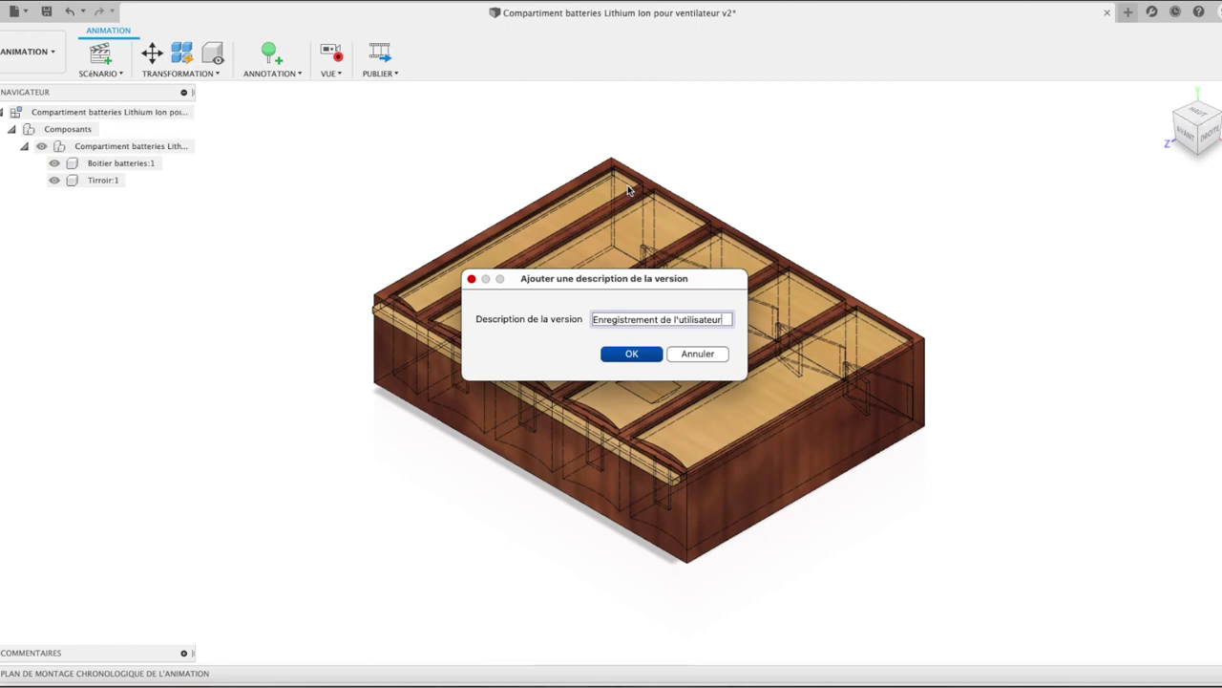
click(647, 356)
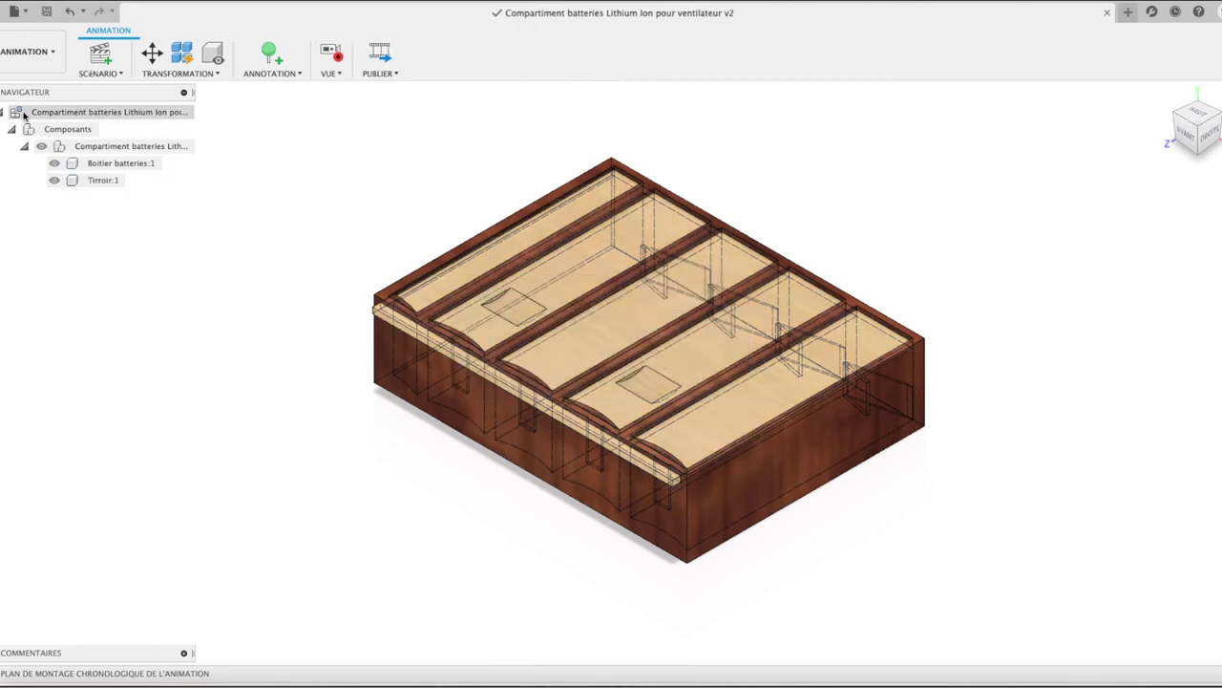
click(28, 52)
click(29, 109)
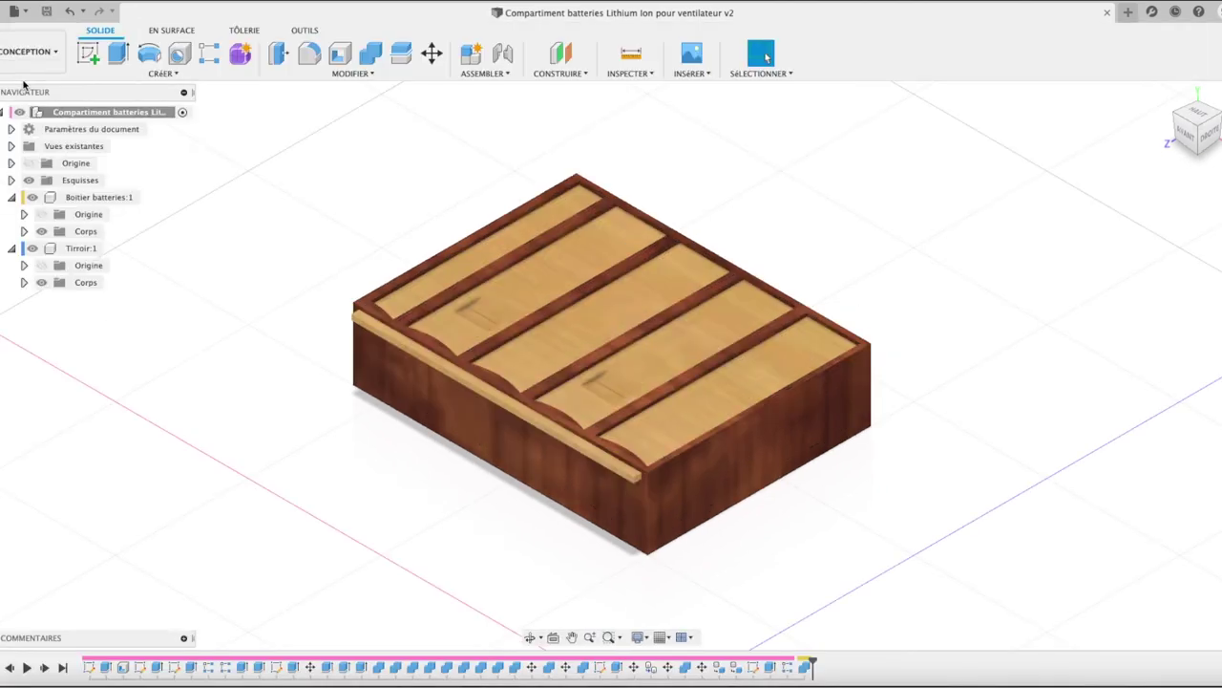